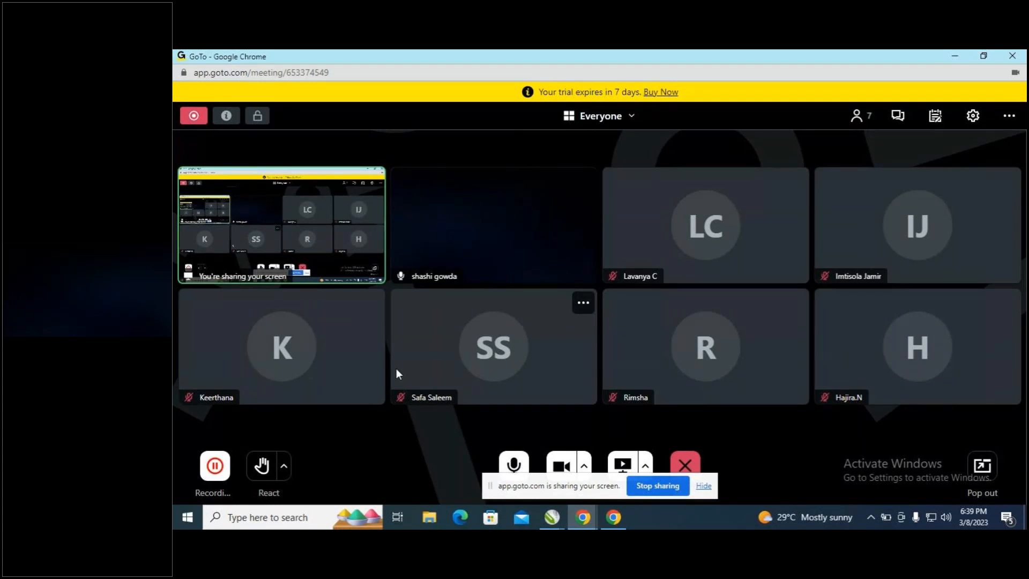
Show the meeting's participant list and switch the microphone on and back off.
click(869, 120)
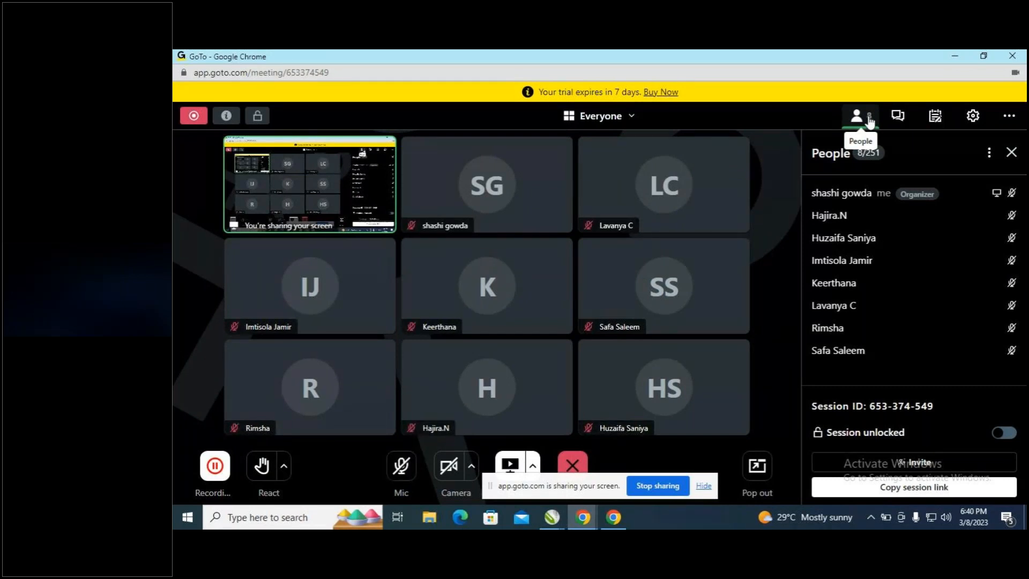
click(401, 465)
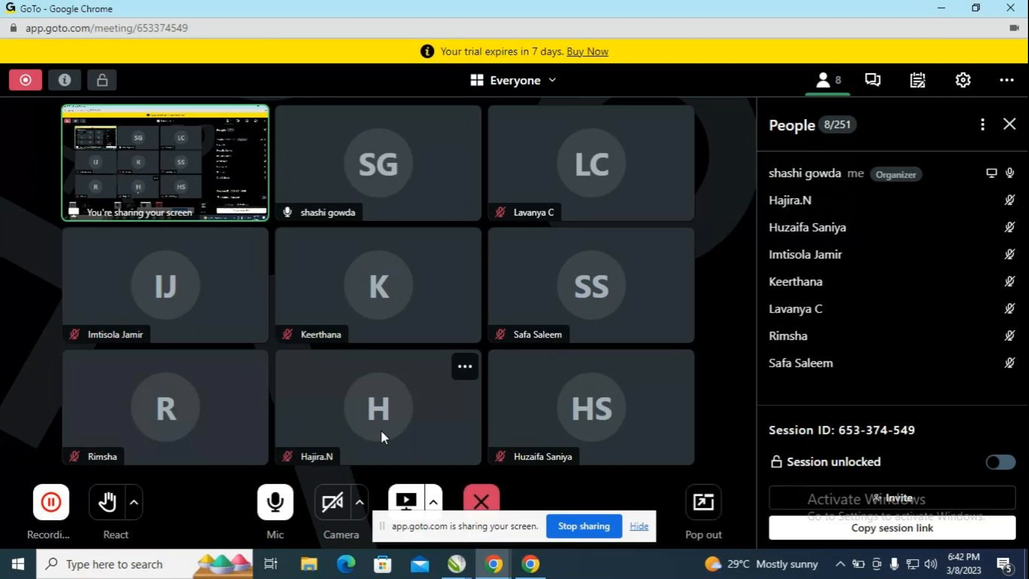
click(290, 501)
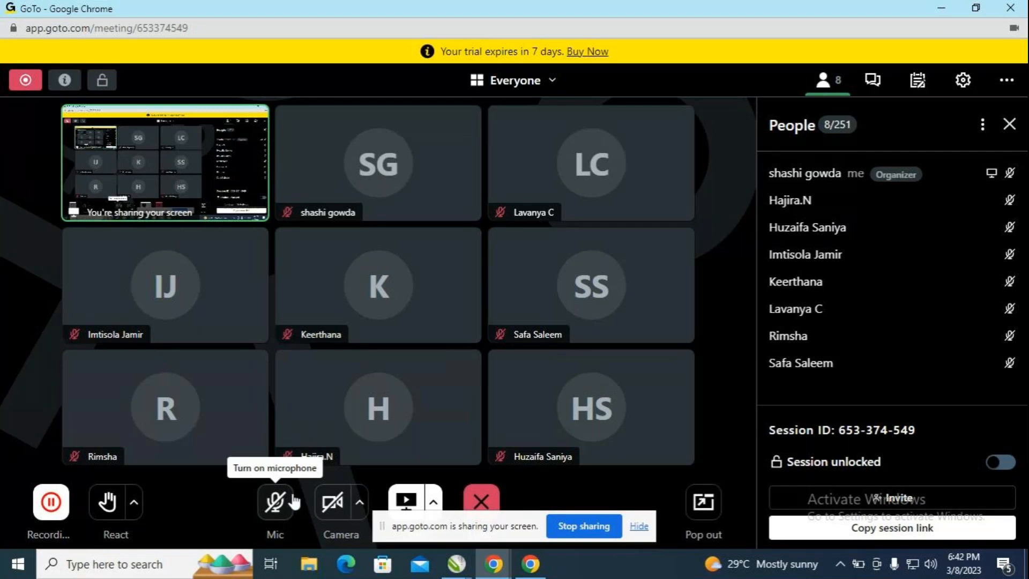
Switch to the Untitled-1 drawing in CorelDRAW.
click(456, 564)
mouse_move(411, 513)
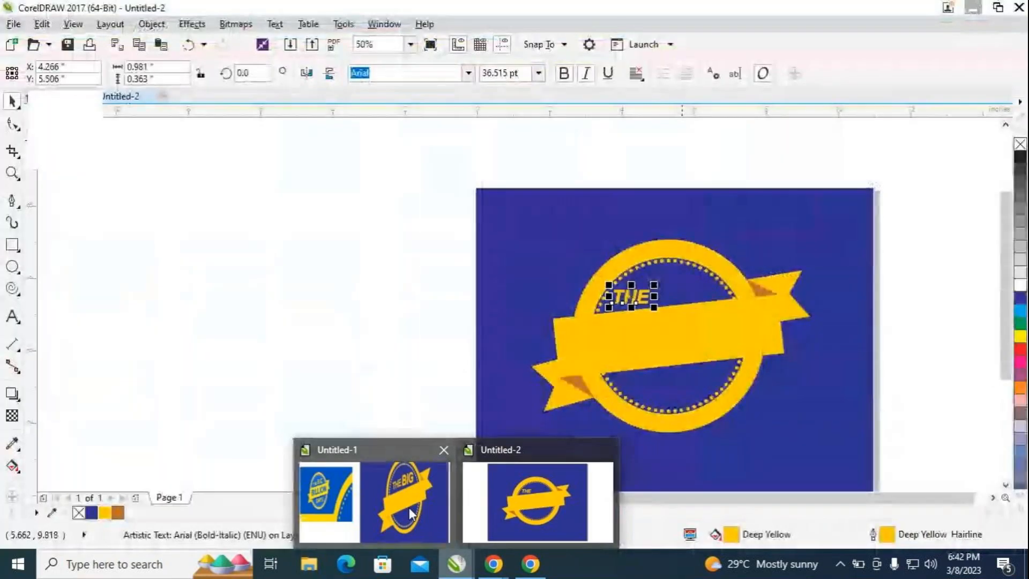
click(411, 513)
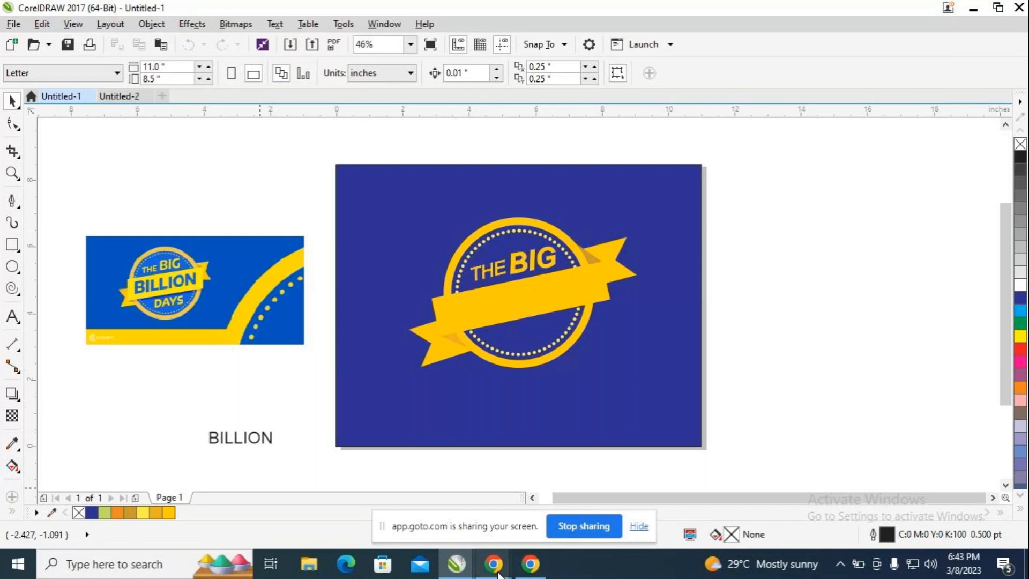
Switch to the GoTo meeting window to check the participants.
mouse_move(493, 564)
click(538, 507)
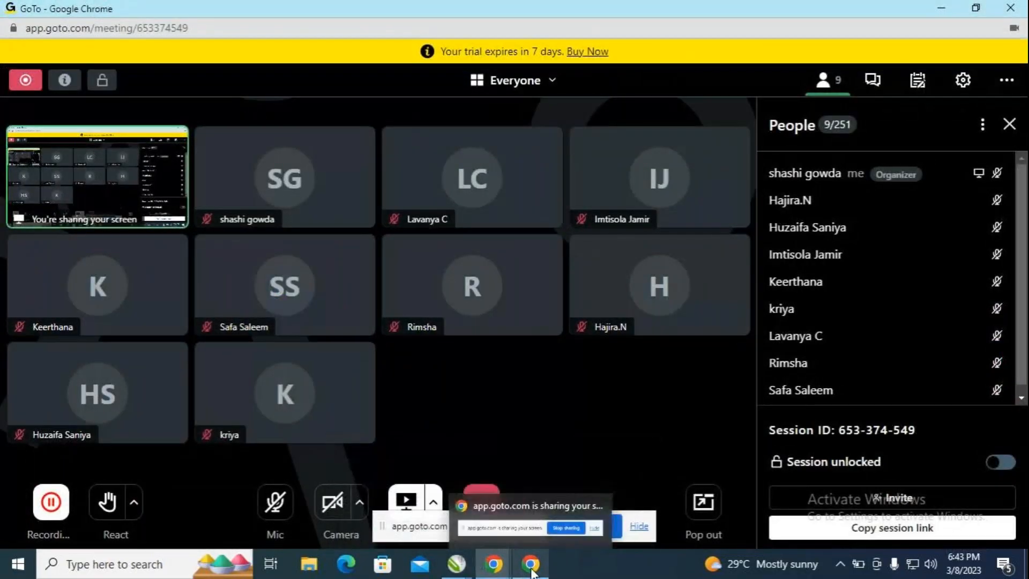
Return to Untitled-1 in CorelDRAW and close the Untitled-2 document without saving its changes.
mouse_move(453, 567)
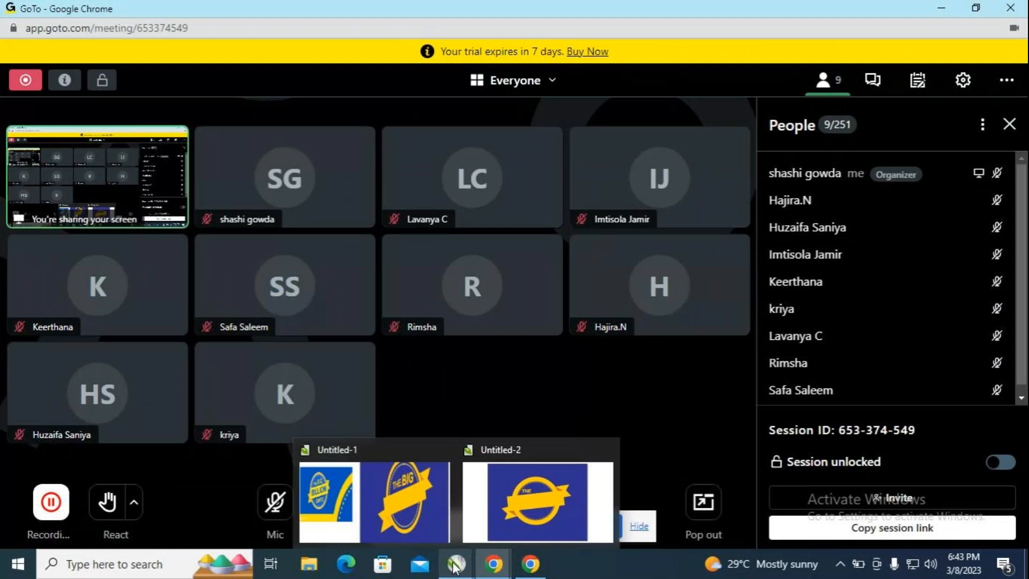
click(432, 528)
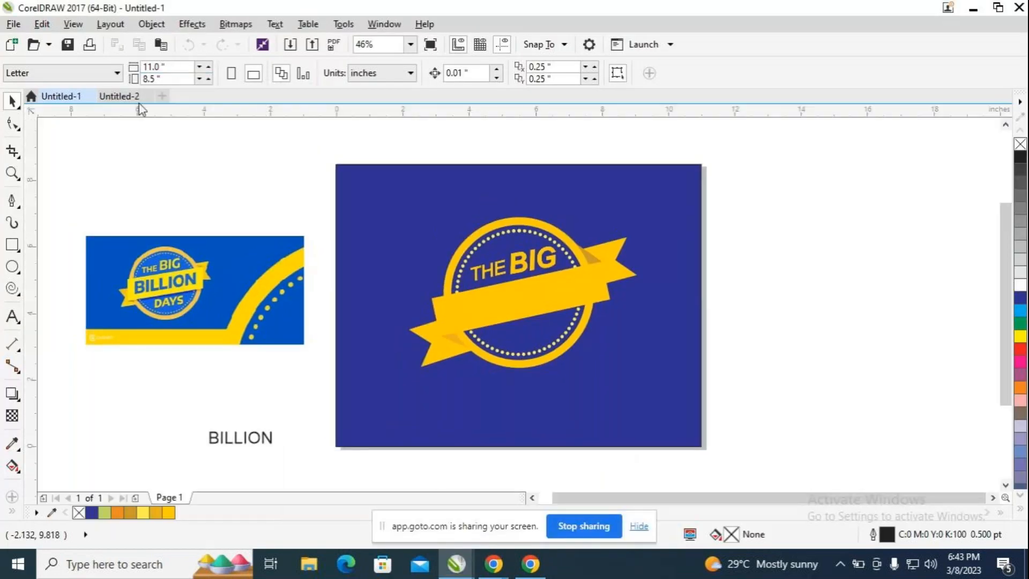
click(147, 97)
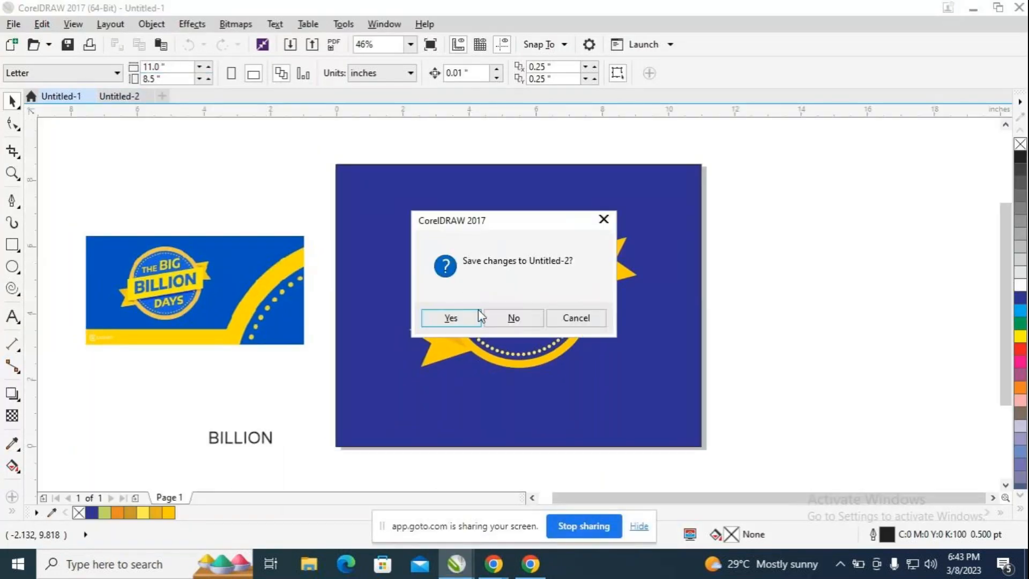
click(513, 317)
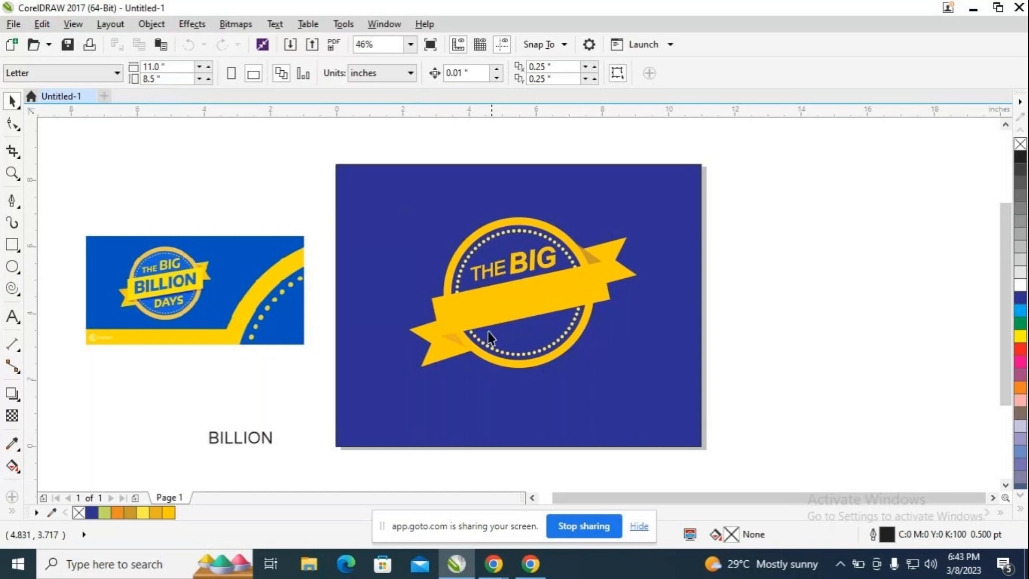
Make an enlarged copy of the BILLION text, about 3.4 in wide, and delete the small original.
click(238, 437)
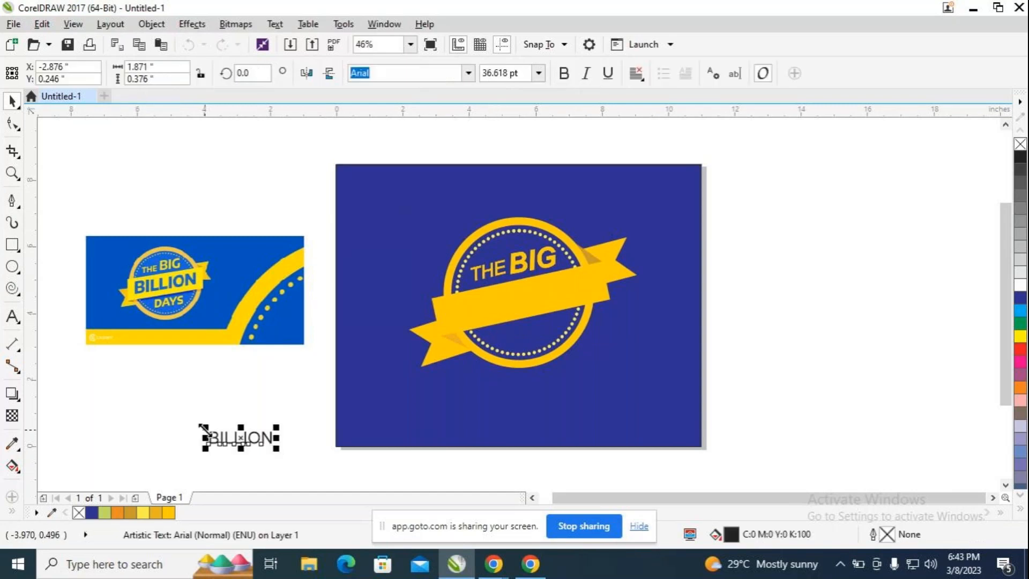
drag(242, 439, 292, 426)
click(242, 439)
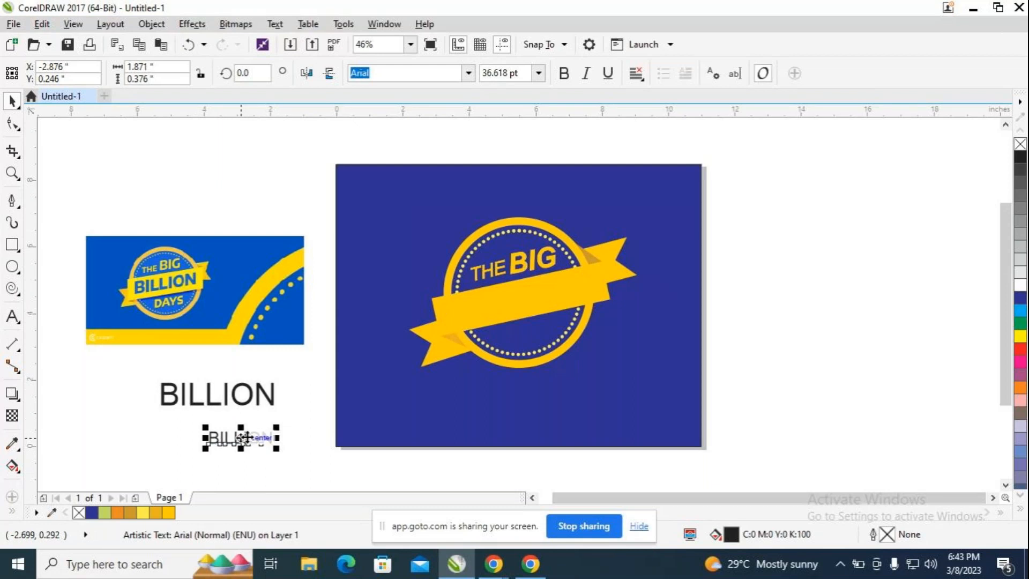
key(Delete)
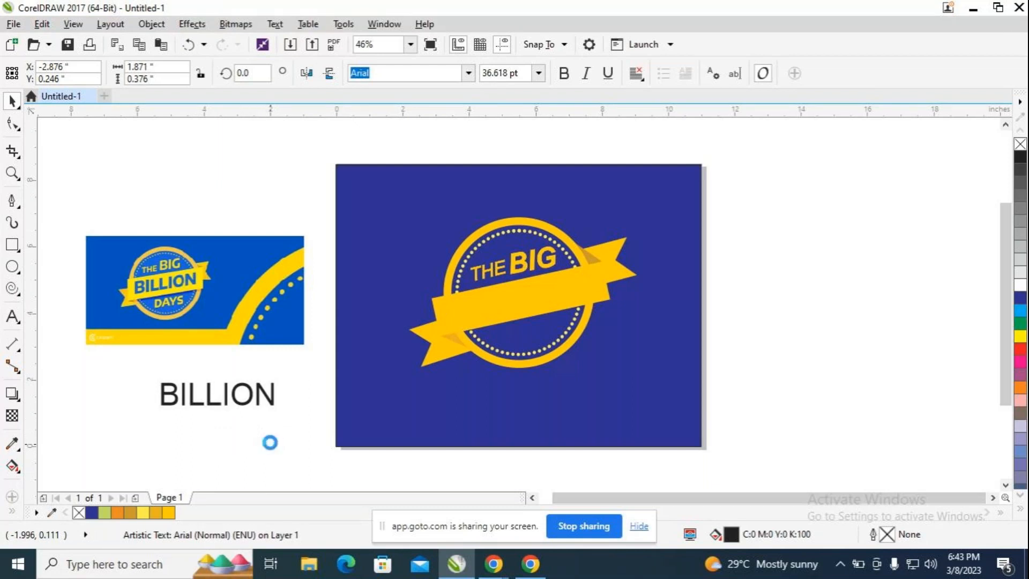
Enlarge the BILLION text to about 4.7 in wide and set its fill and outline to Blue.
click(206, 398)
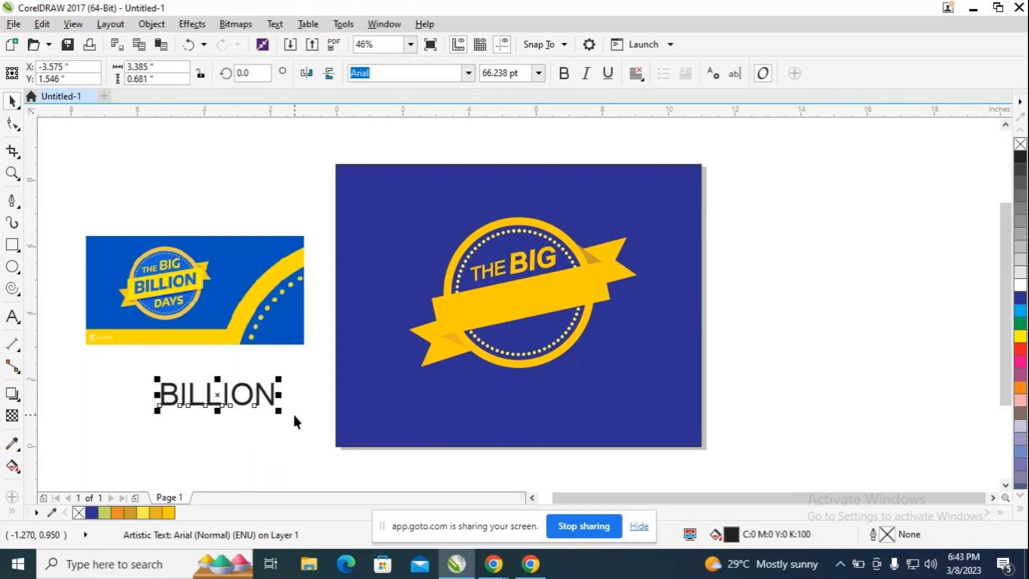
drag(279, 411, 323, 428)
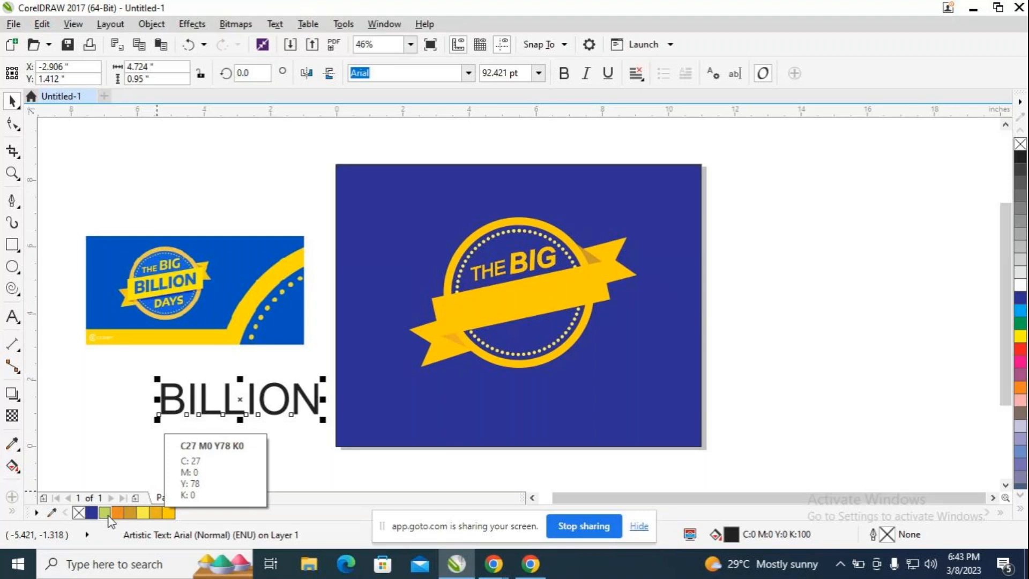
click(92, 514)
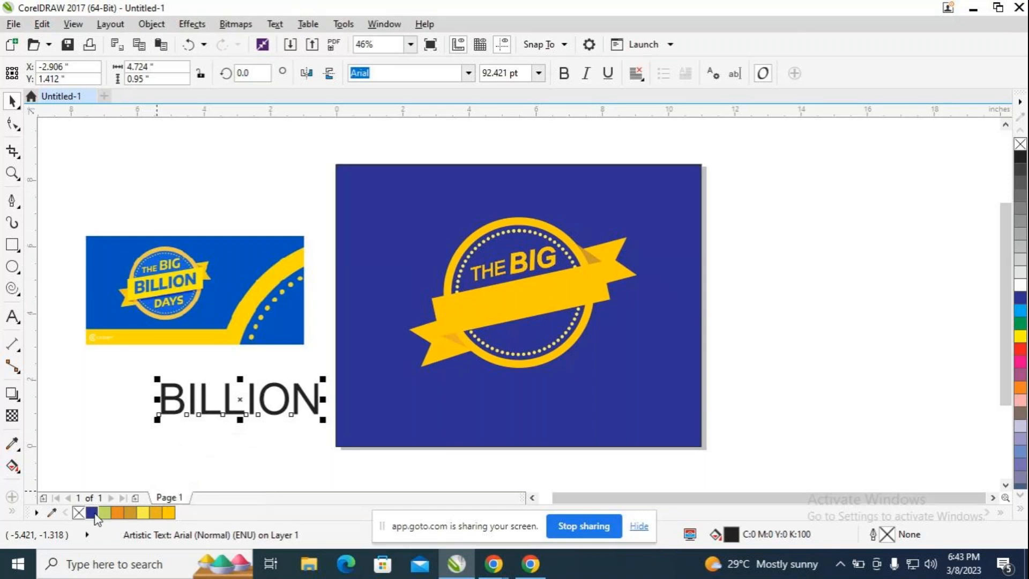
right_click(95, 515)
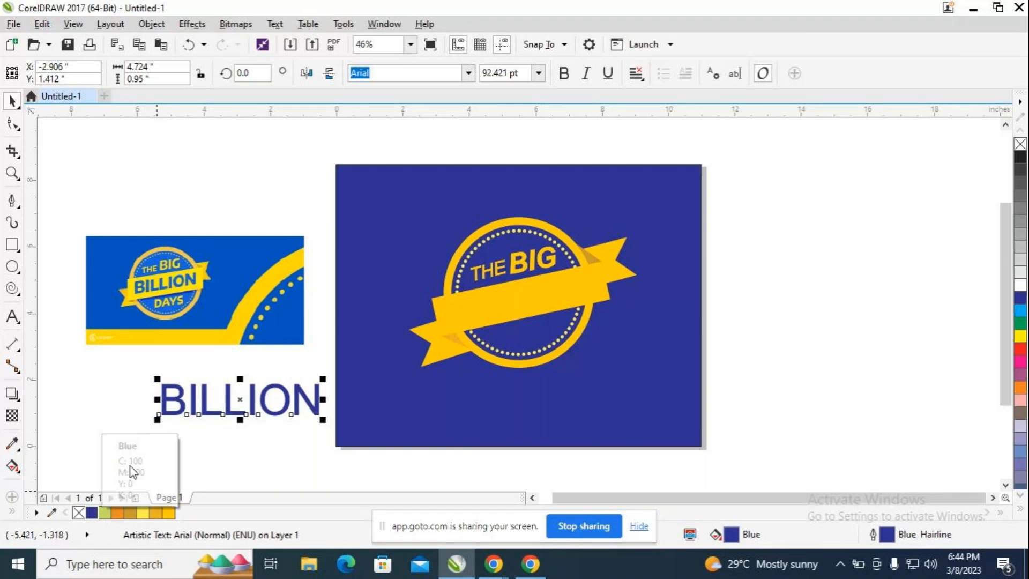
Format the whole word BILLION as bold and italic.
click(12, 320)
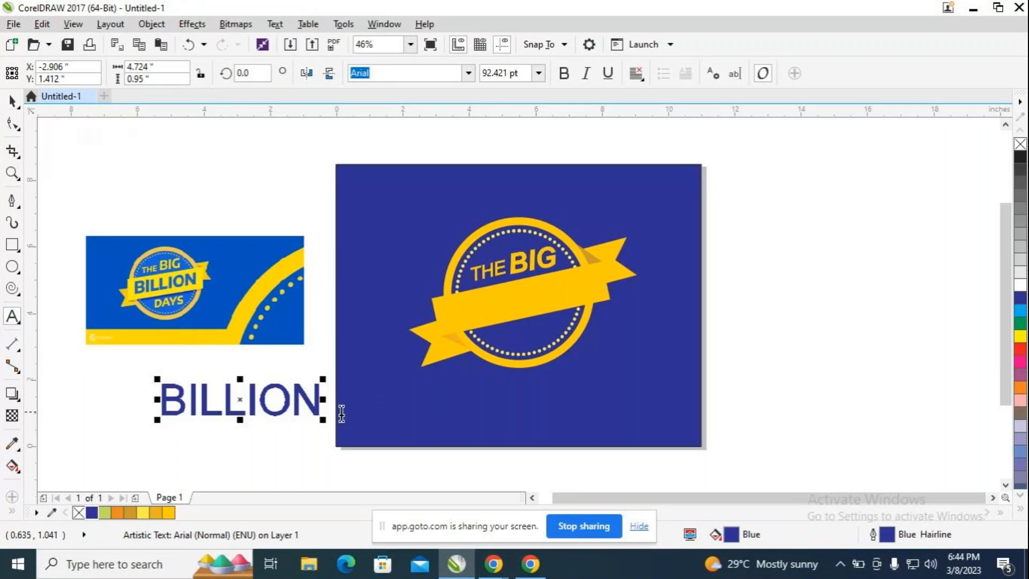
drag(317, 403, 159, 405)
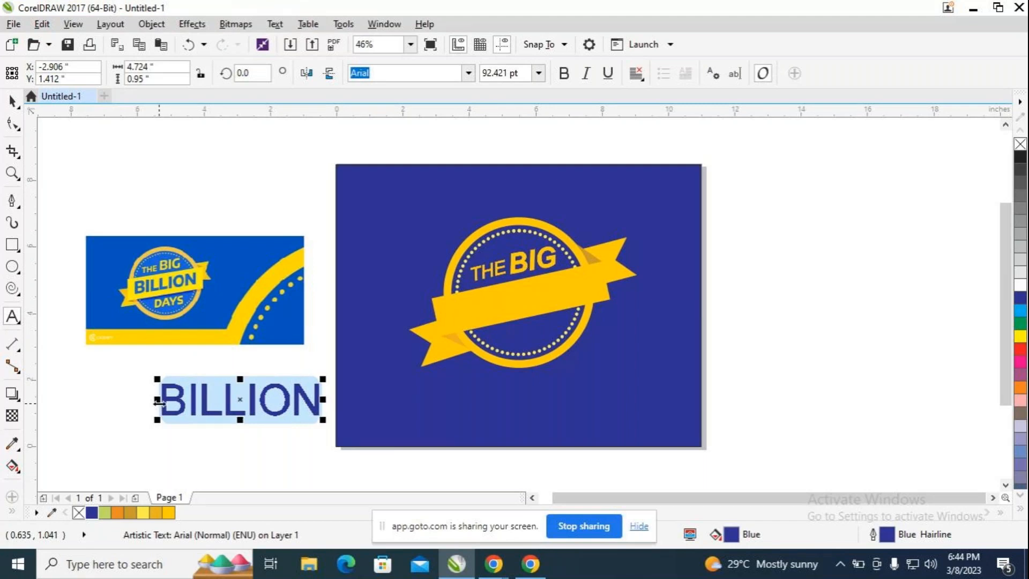
click(562, 75)
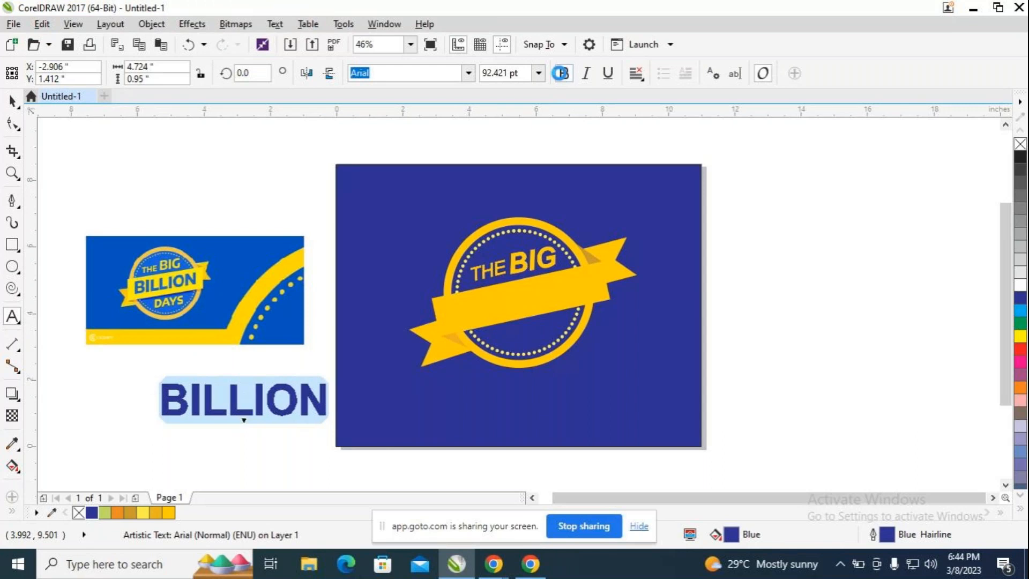
click(586, 74)
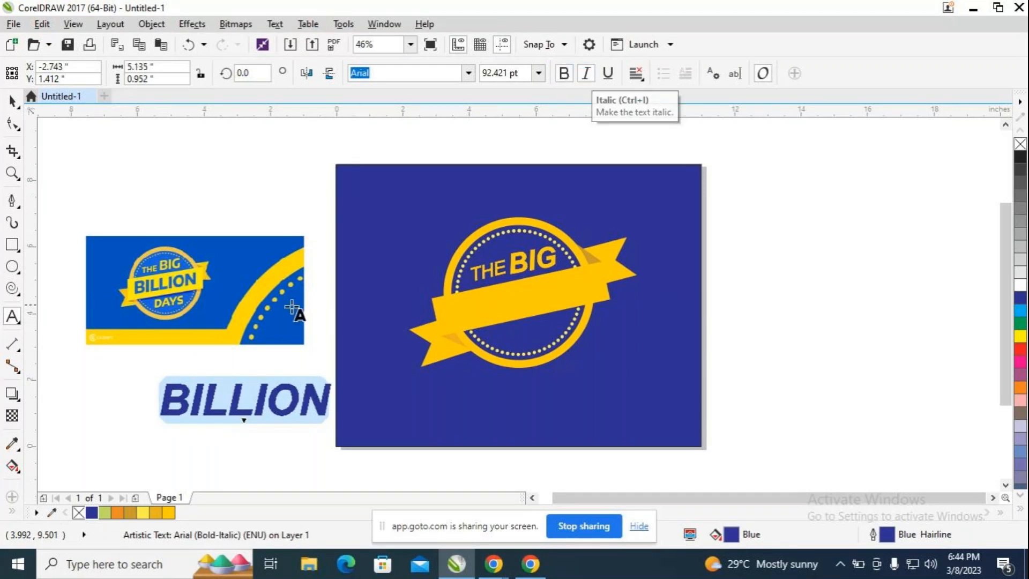
click(14, 106)
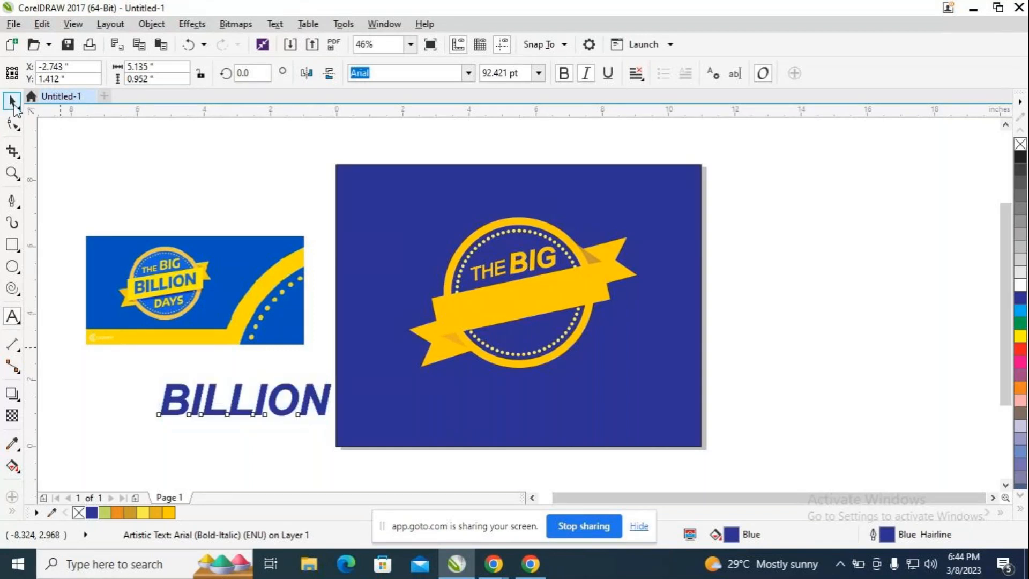
Reposition the BILLION text below the reference image and scale it down to about 4.2 in wide.
mouse_move(246, 401)
mouse_down()
mouse_move(497, 301)
mouse_move(541, 300)
mouse_move(369, 391)
mouse_move(257, 412)
mouse_move(241, 404)
mouse_up()
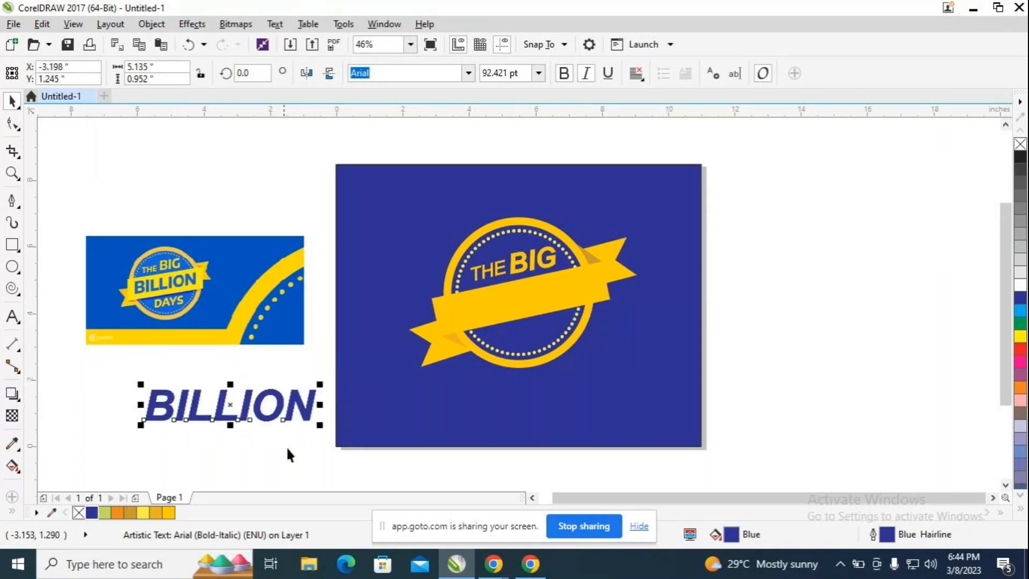
drag(320, 426, 315, 417)
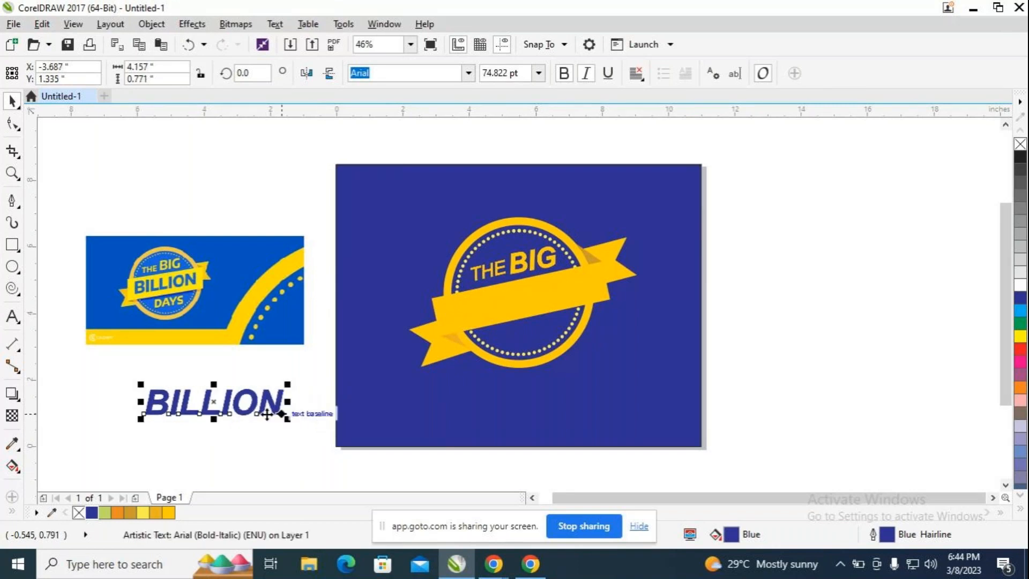
Place the BILLION text on the badge's yellow ribbon, rotated to about 10.7 degrees.
click(225, 399)
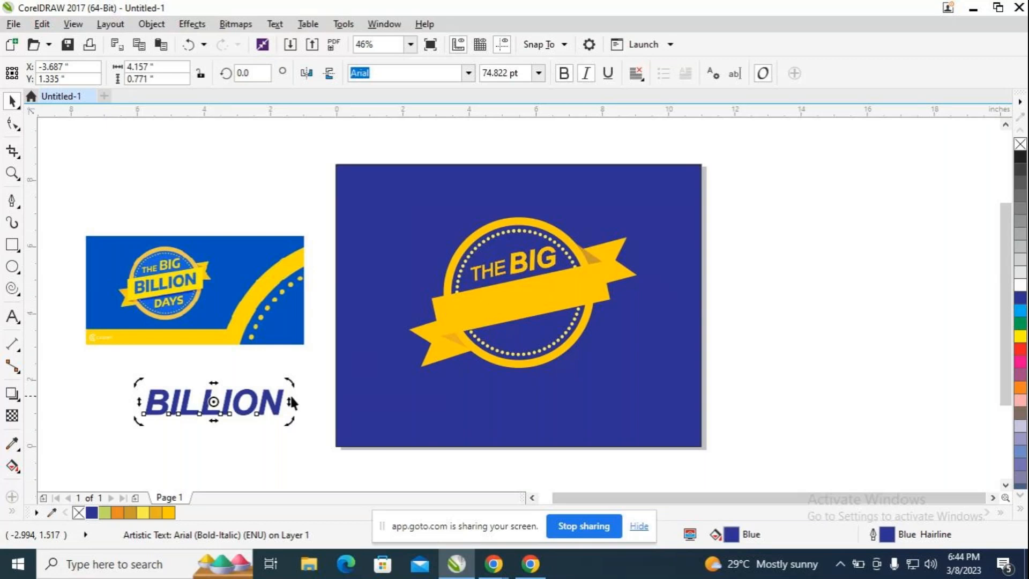
mouse_move(290, 381)
mouse_down()
mouse_move(273, 374)
mouse_move(283, 365)
mouse_move(279, 377)
mouse_up()
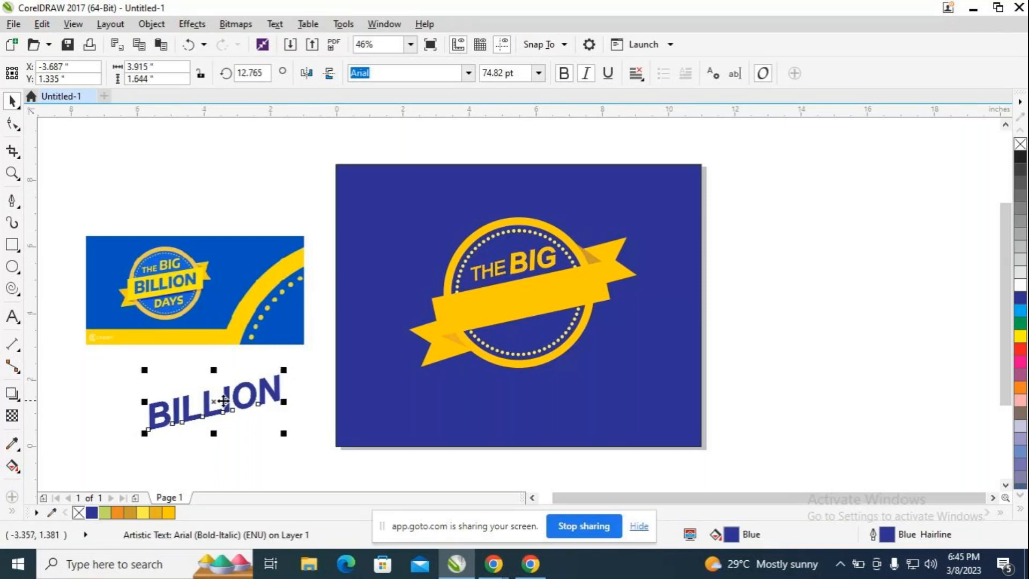
drag(223, 401, 520, 299)
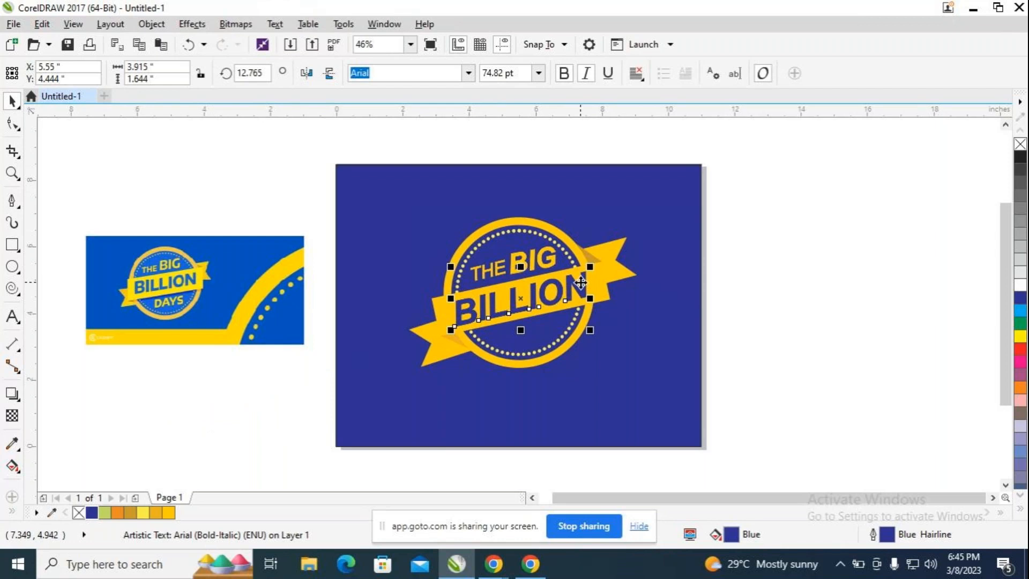
drag(591, 265, 592, 269)
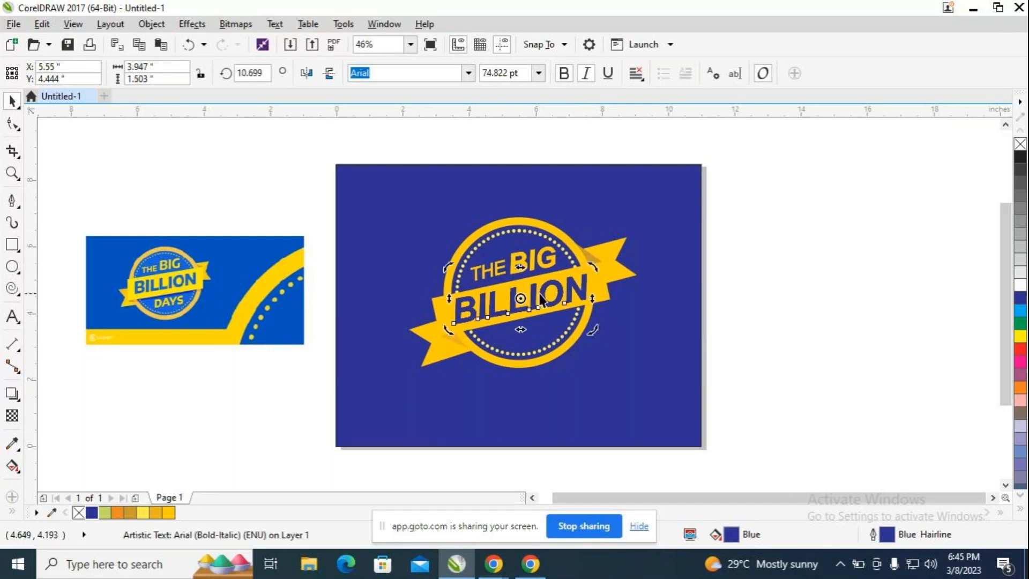
click(490, 336)
drag(525, 296, 529, 298)
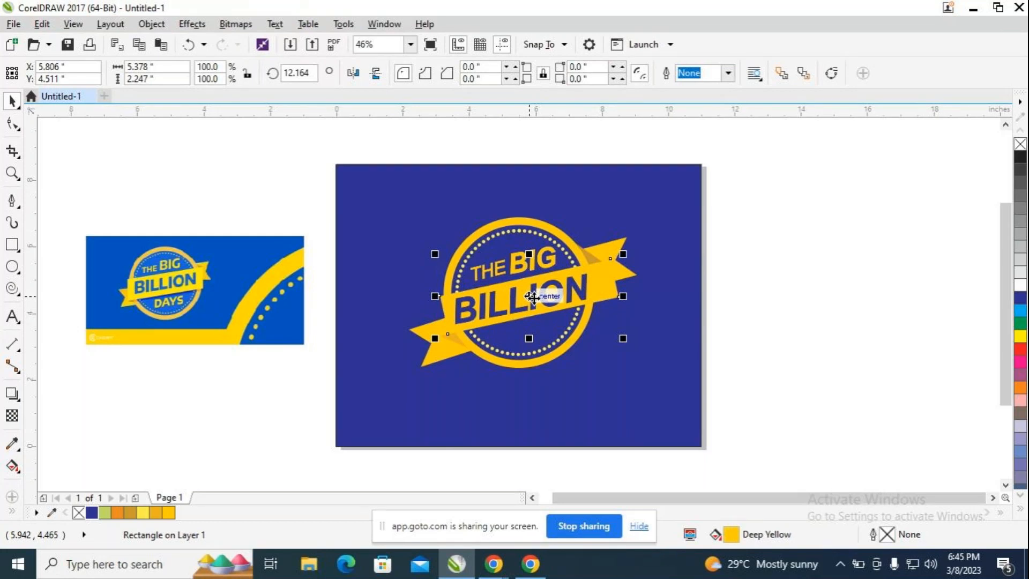
key(ctrl+z)
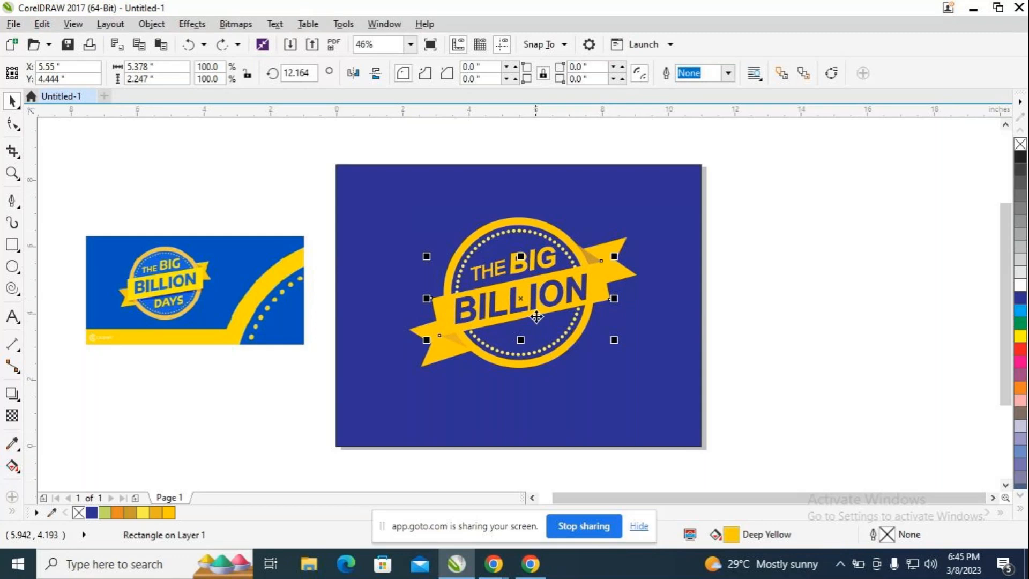
Adjust the rotation of the BILLION text to about 11.1 degrees to follow the ribbon.
click(557, 291)
click(559, 291)
drag(590, 270, 591, 268)
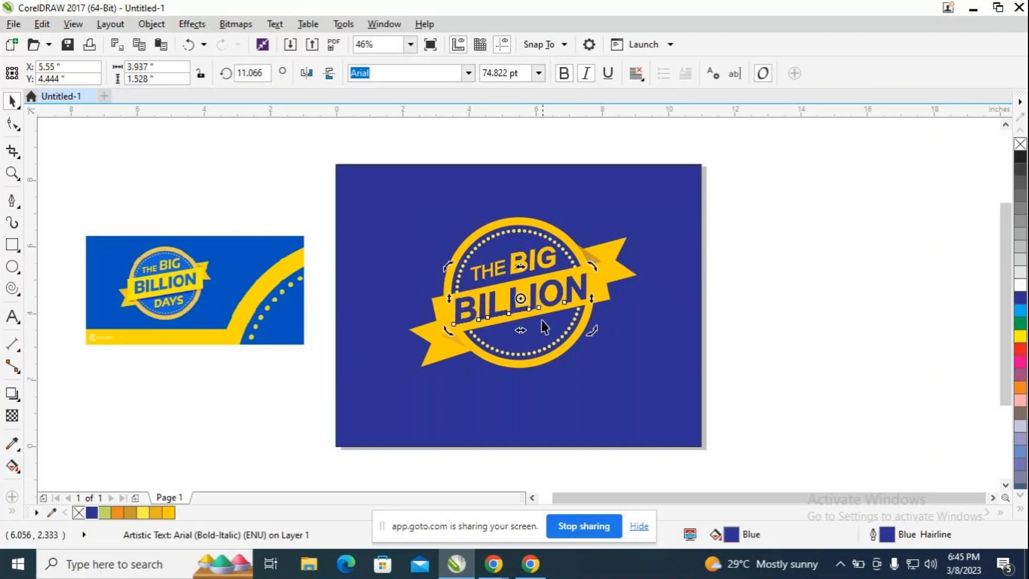
click(529, 301)
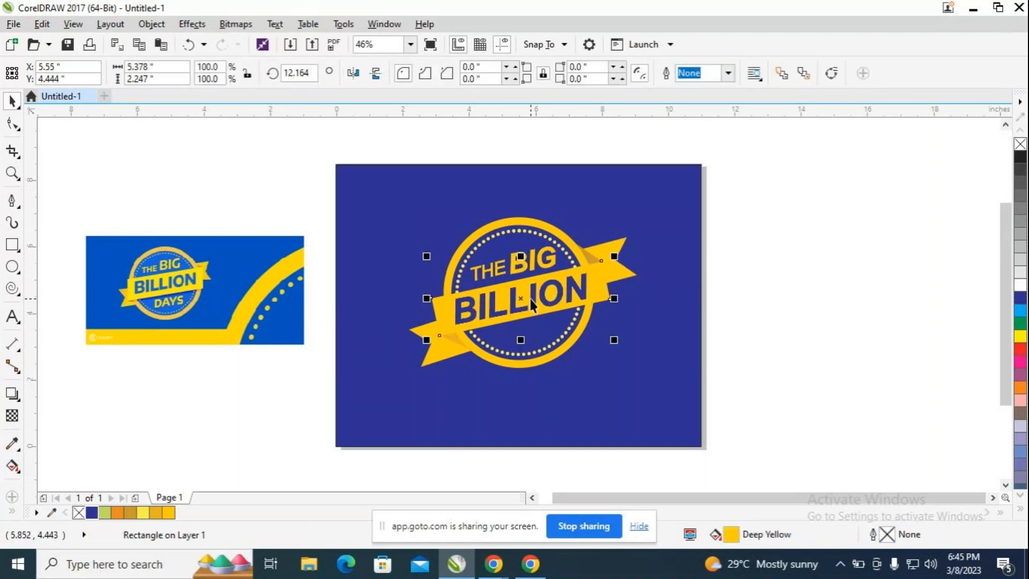
click(690, 285)
click(530, 293)
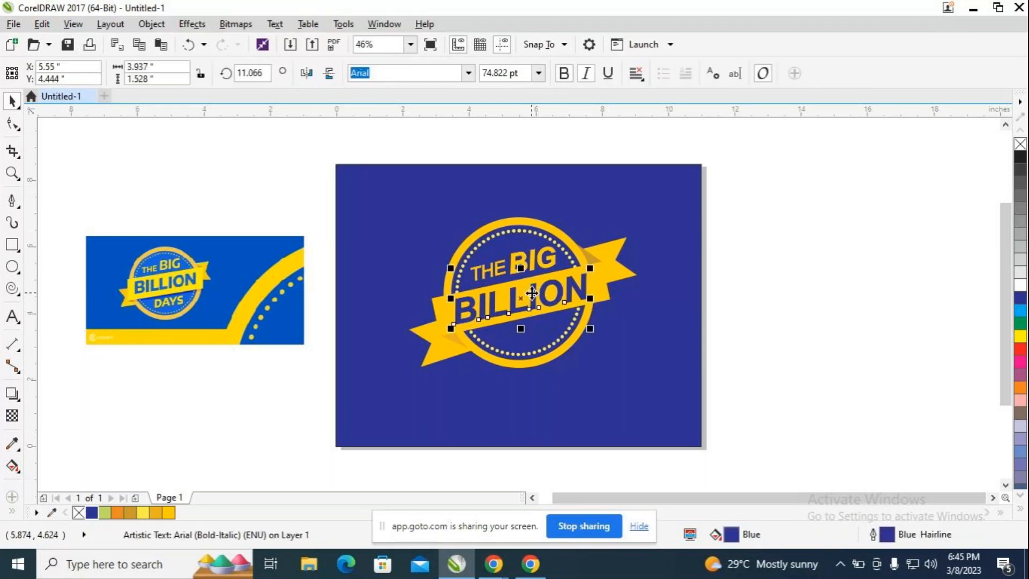
drag(529, 296, 530, 297)
key(ctrl+z)
Nudge the BILLION text about 0.1 in to the right and 0.03 in upward on the ribbon.
key(Right)
key(Right)
key(Right)
key(Right)
key(Right)
key(Right)
key(Right)
key(Right)
key(Right)
key(Right)
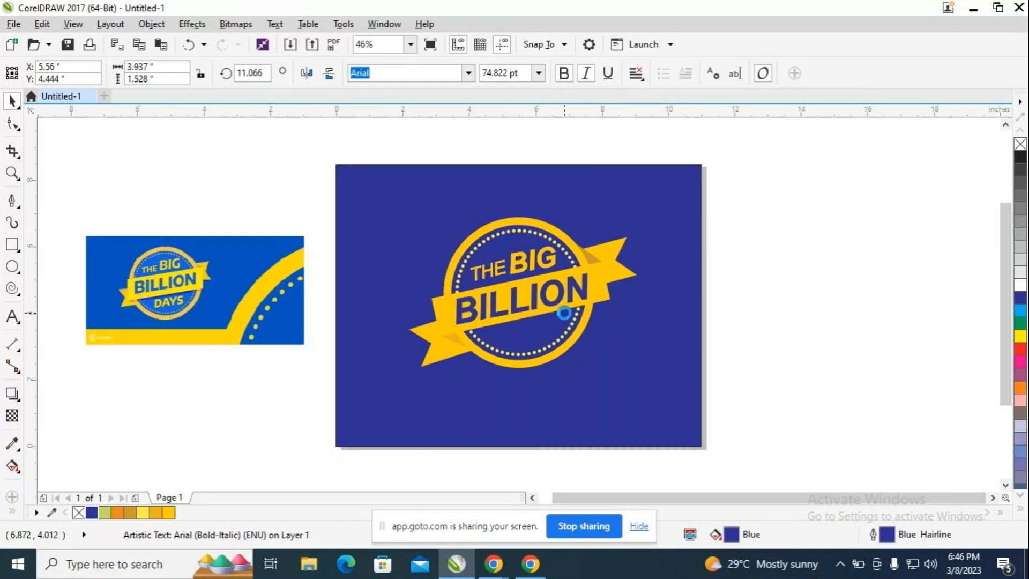
key(Up)
key(Up)
key(Up)
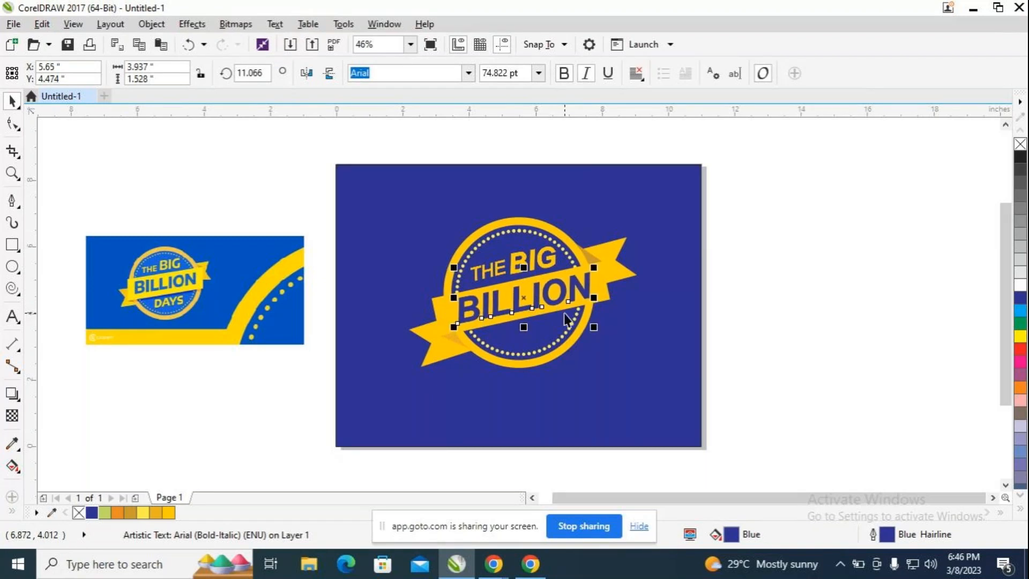
Nudge the BILLION text about 0.11 in to the left and 0.04 in downward to centre it on the ribbon.
key(Left)
key(Left)
key(Left)
key(Left)
key(Left)
key(Left)
key(Down)
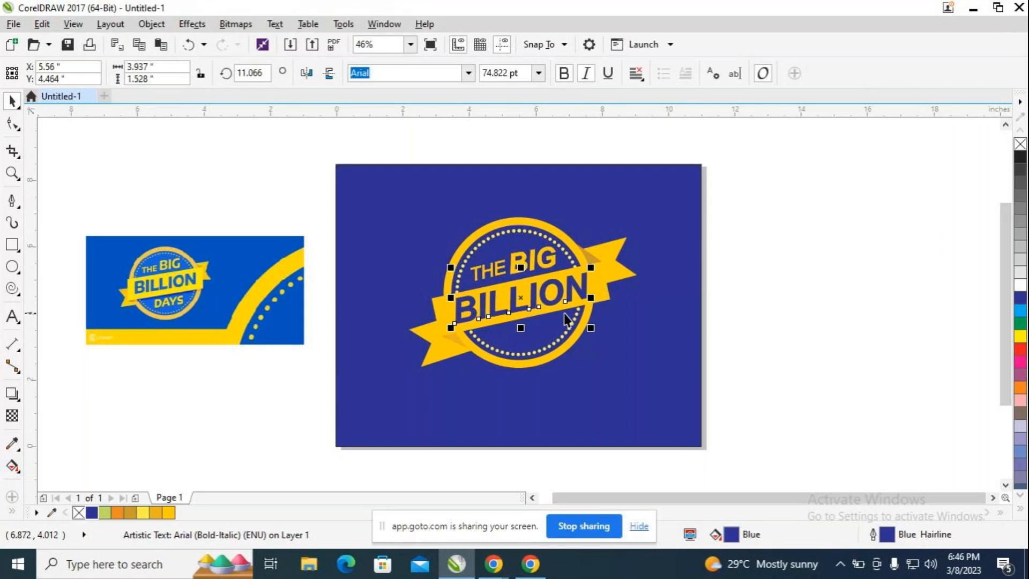
key(Down)
key(Down)
key(Down)
key(Down)
key(Left)
key(Left)
key(Left)
key(Left)
key(Up)
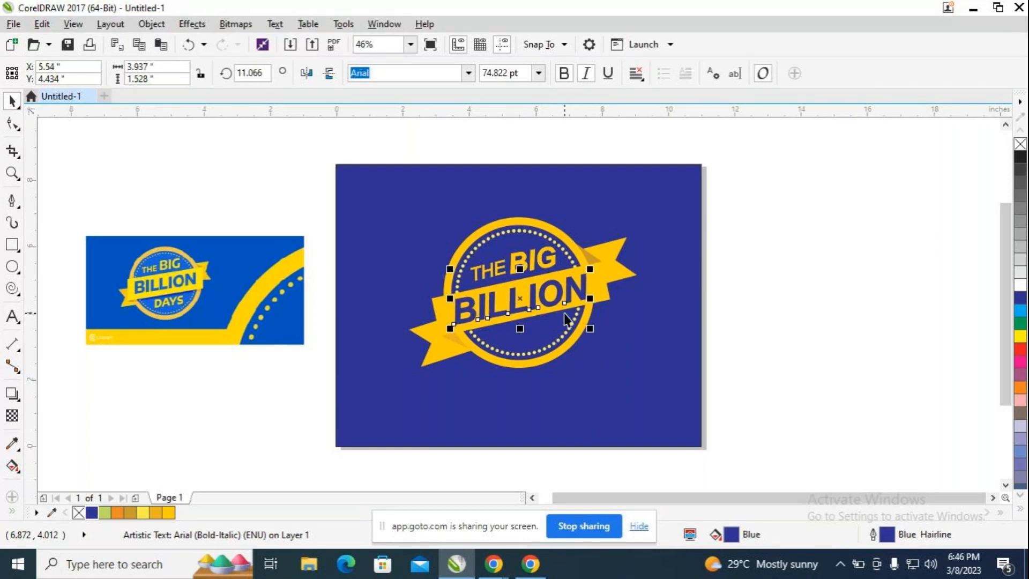
click(698, 272)
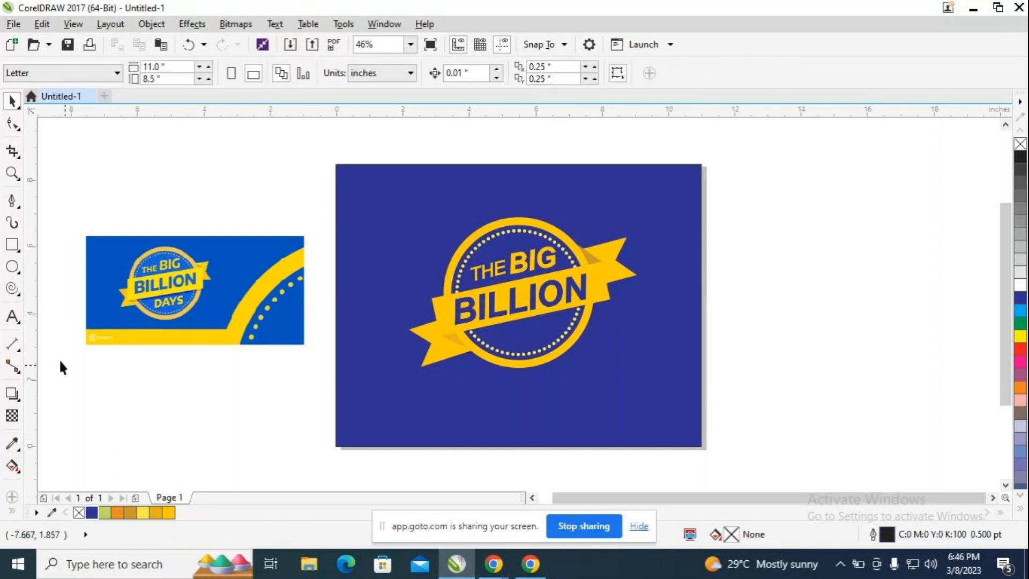
Add the artistic text DAYS below the reference image and enlarge it to about 42.7 pt.
click(12, 316)
click(174, 409)
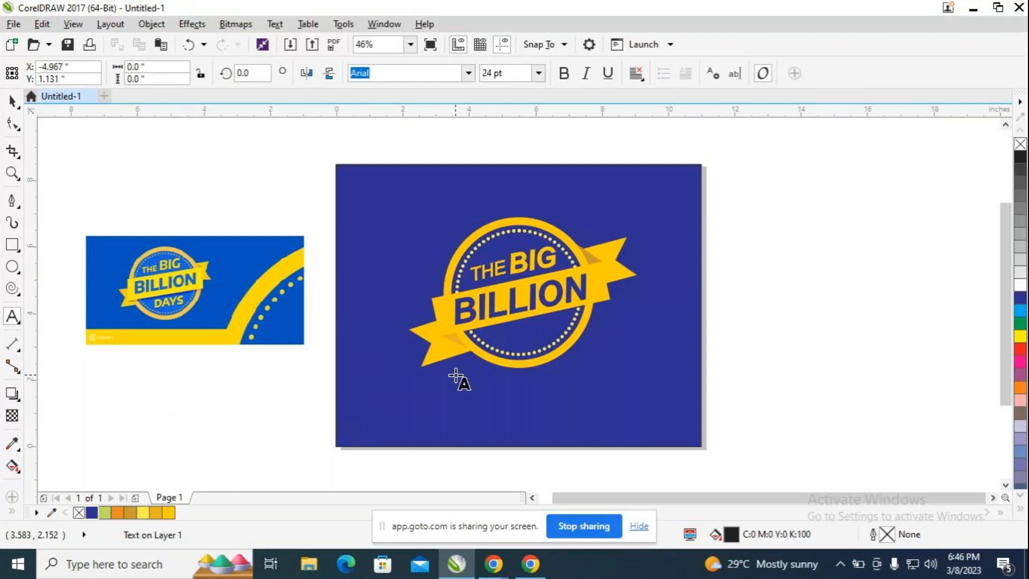
text(da)
key(BackSpace)
key(BackSpace)
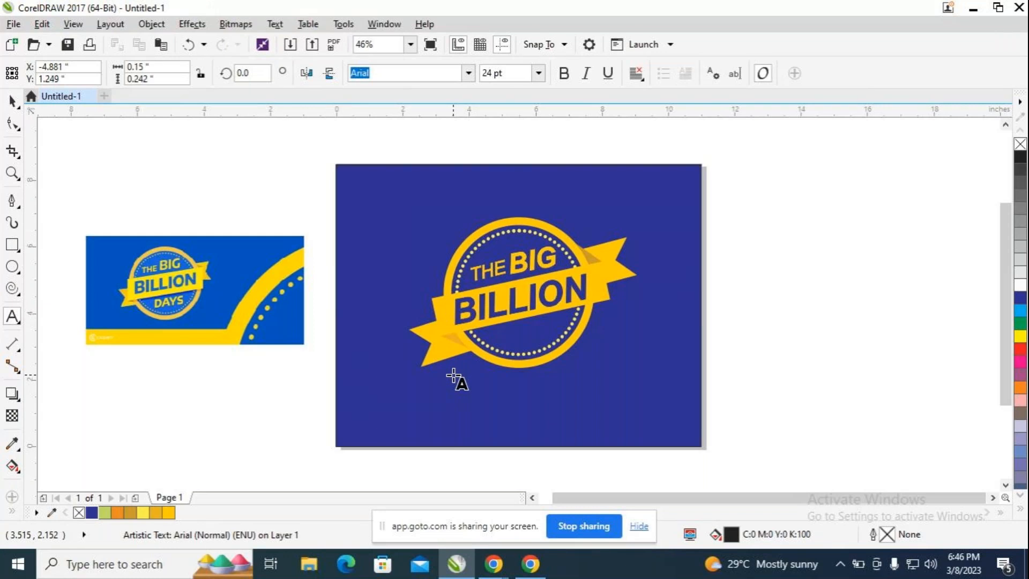
text(DAYS)
key(Escape)
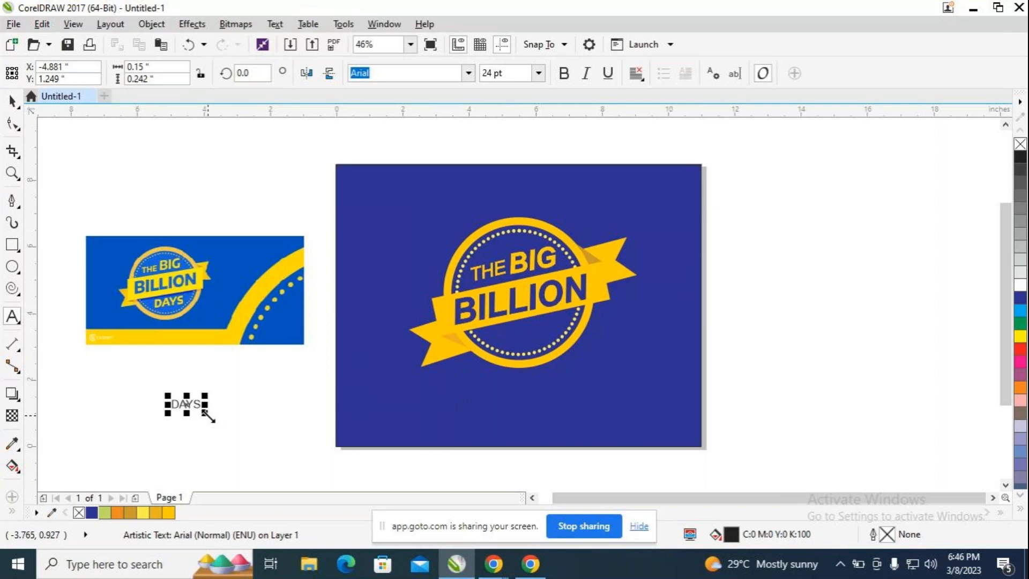
drag(208, 415, 166, 406)
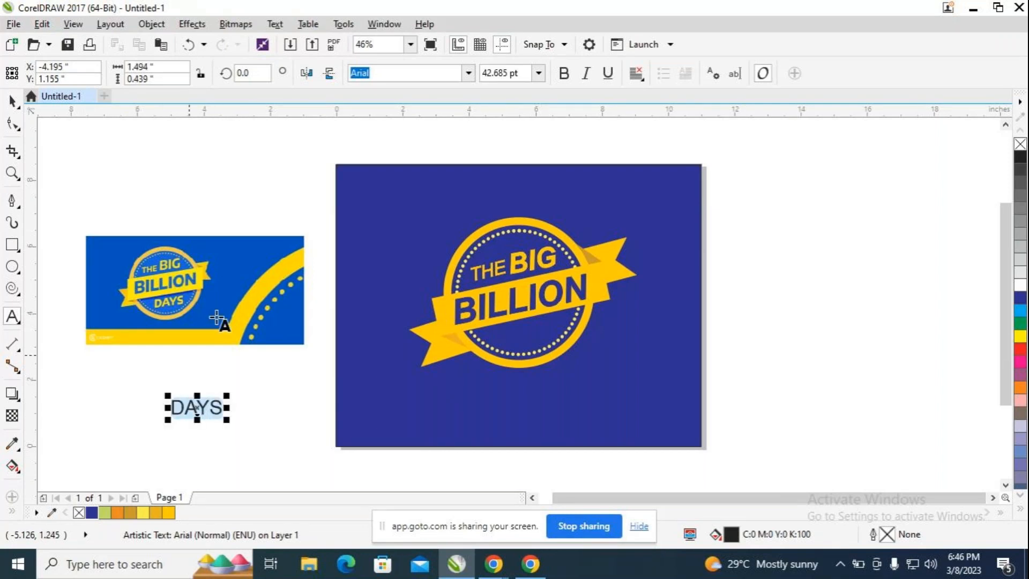
Make the DAYS text bold italic and give its fill and outline the golden yellow C7 M31 Y100 K0.
click(563, 73)
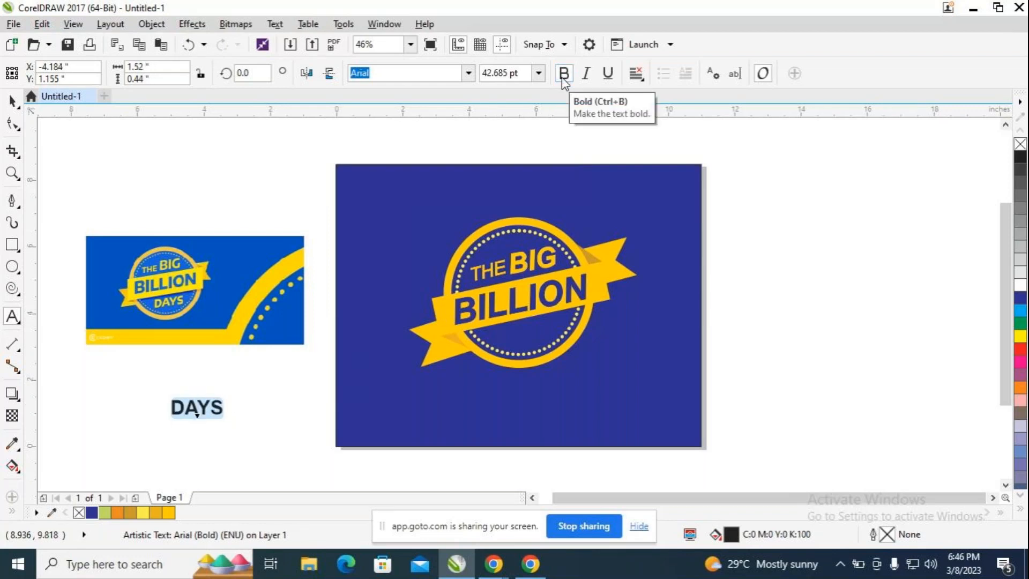
click(587, 74)
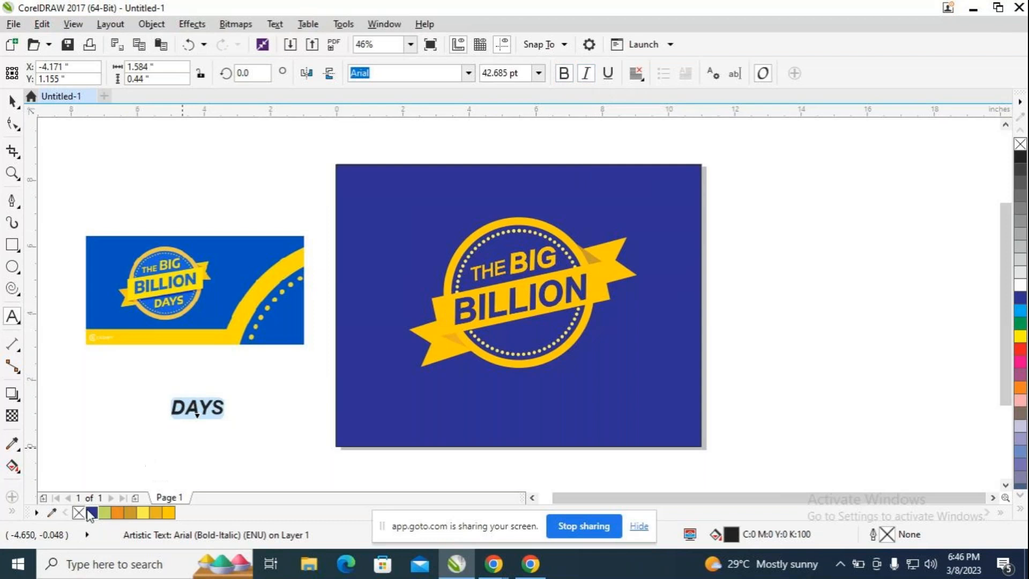
click(161, 514)
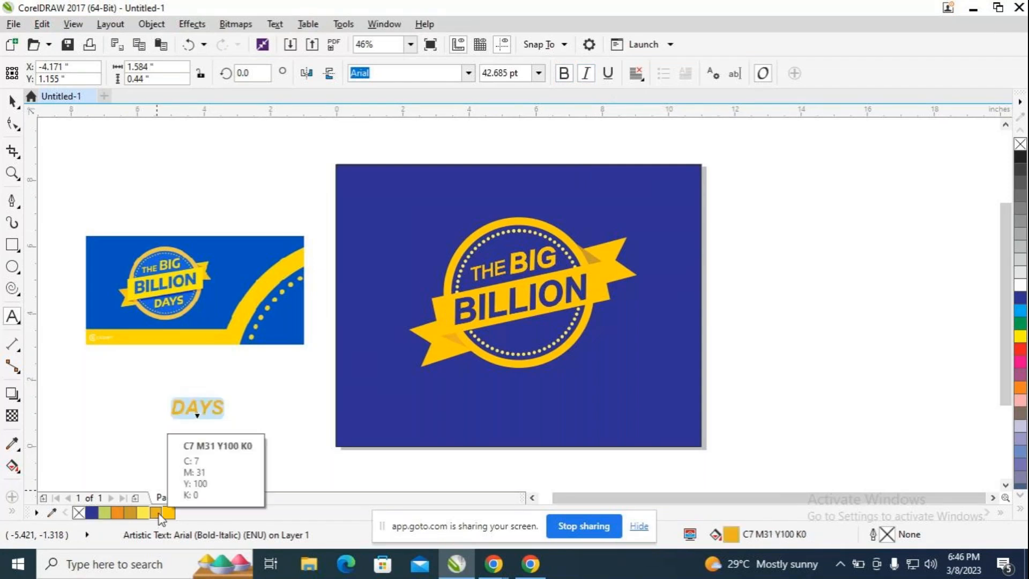
right_click(159, 513)
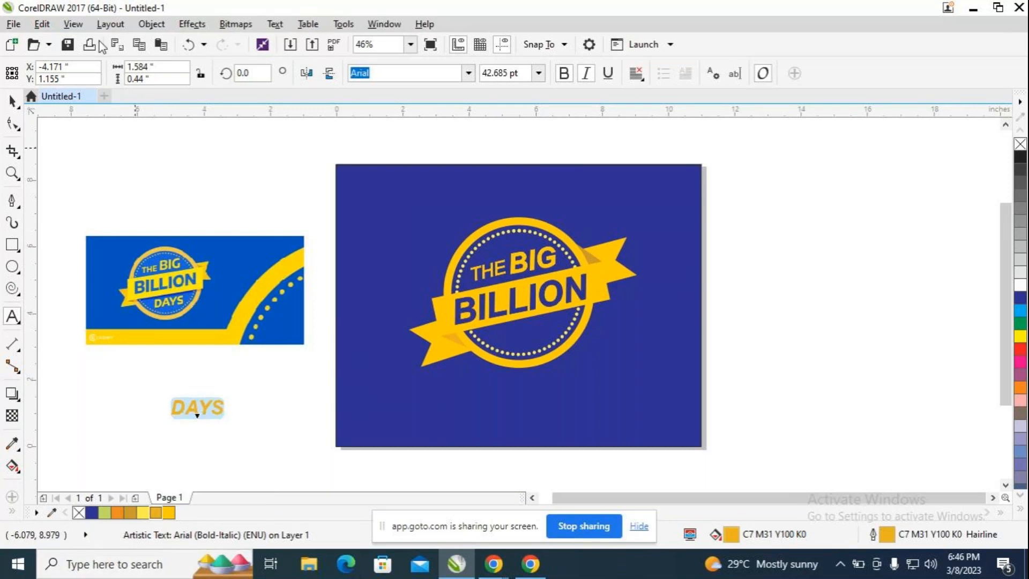
click(15, 105)
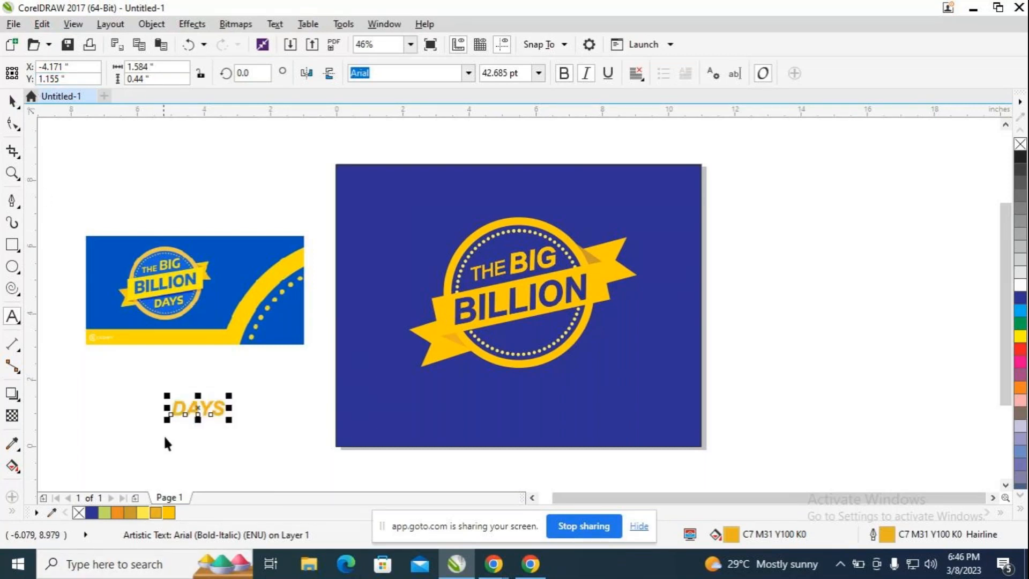
Place the DAYS text inside the badge circle below the ribbon and rotate it to about 7.8 degrees.
drag(206, 409, 524, 335)
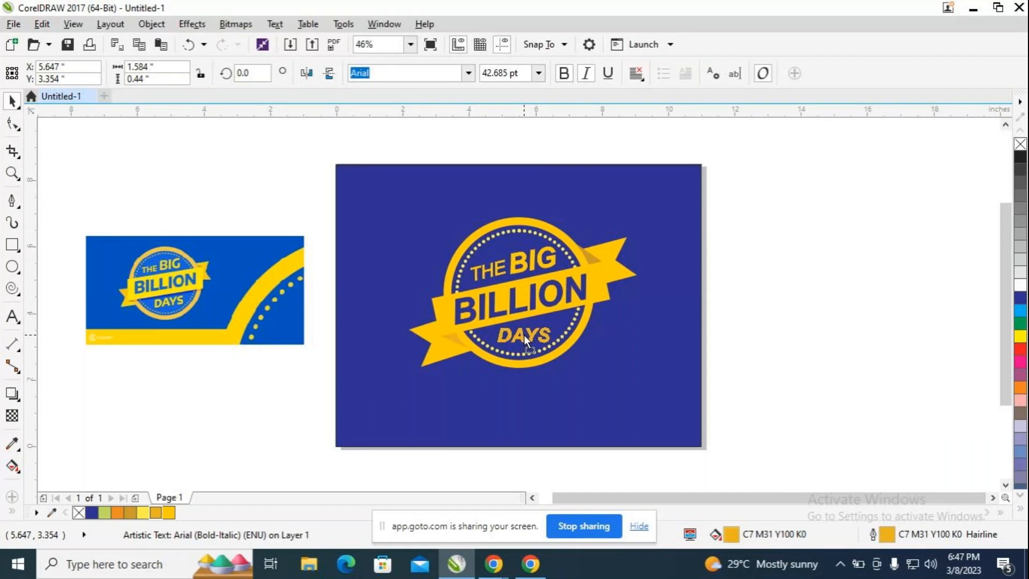
click(525, 335)
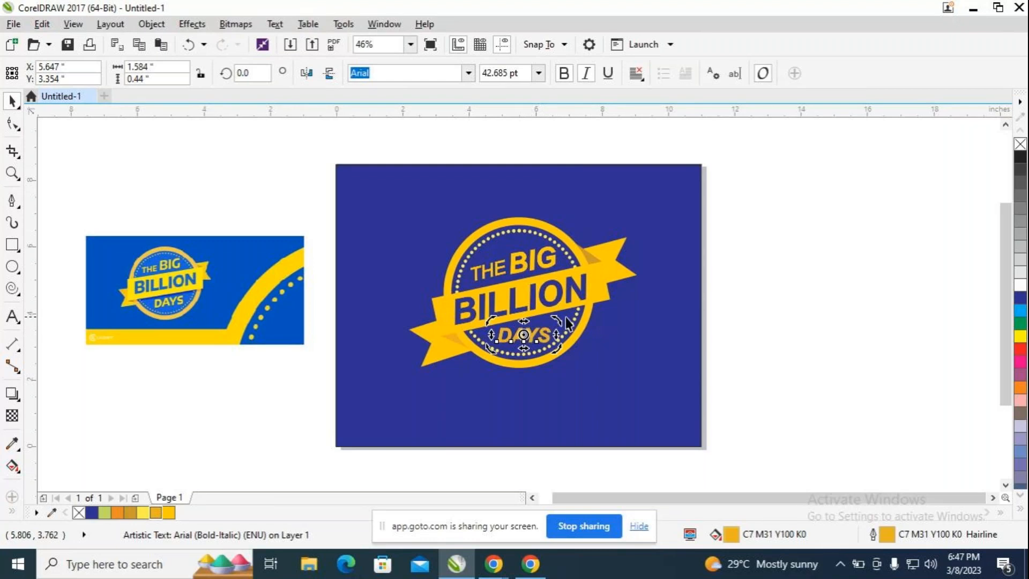
drag(560, 321, 551, 320)
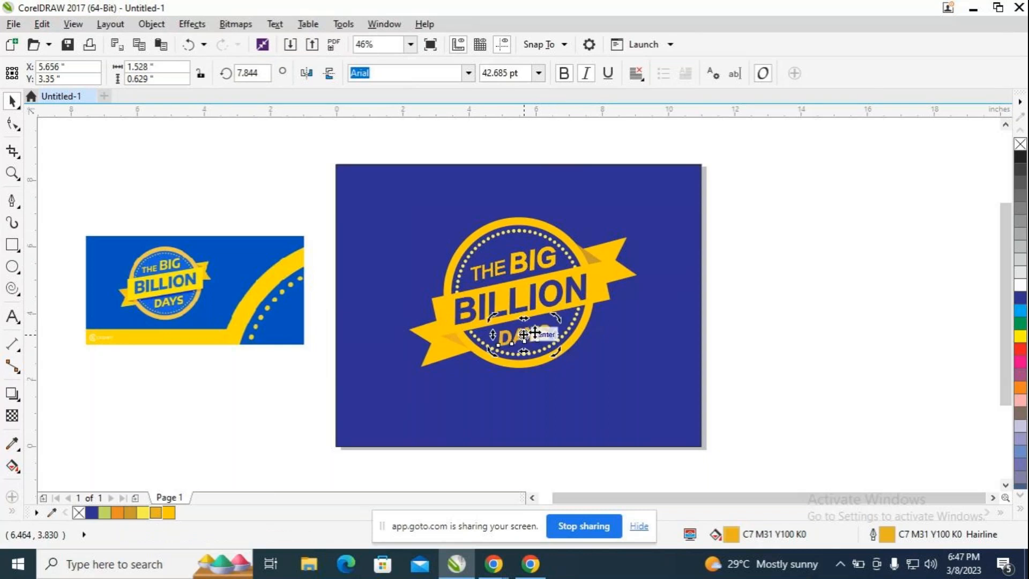
click(536, 332)
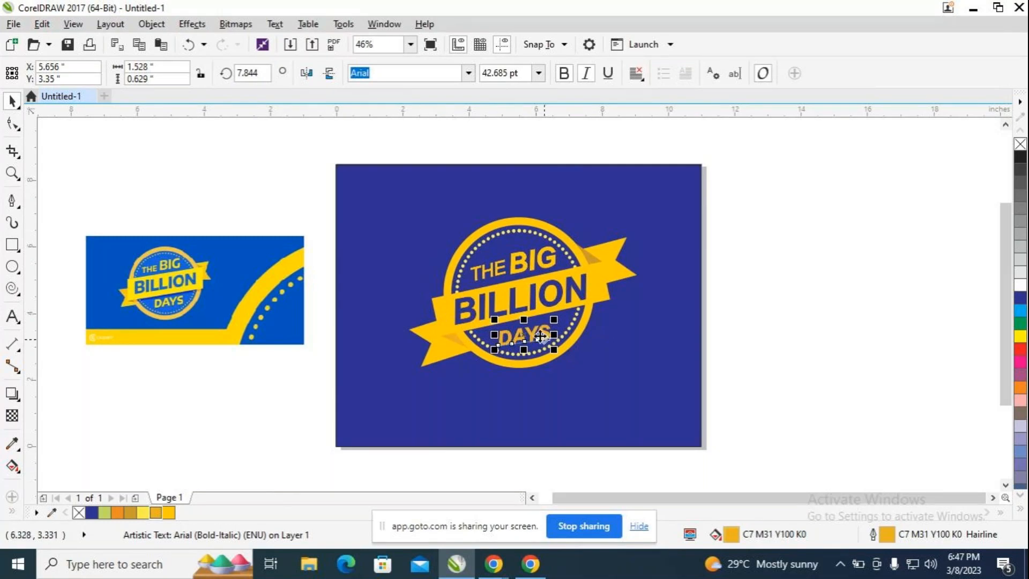
Fine-tune the DAYS text's position under the ribbon, shifting it about 0.1 in to the right and 0.09 in upward.
drag(528, 336, 529, 336)
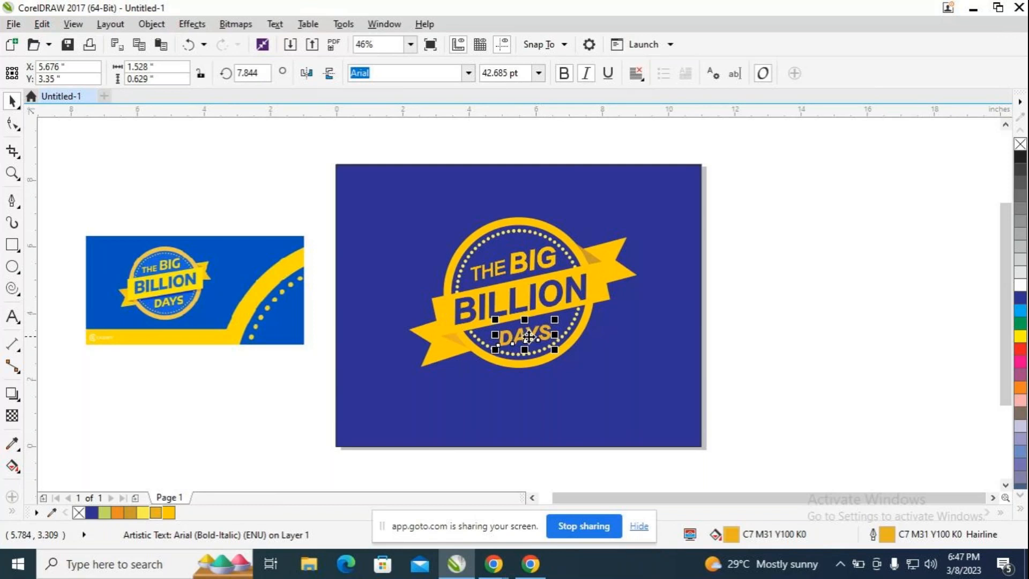
key(Right)
key(Right)
key(Right)
key(Right)
key(Right)
key(Right)
key(Right)
key(Right)
key(Right)
key(Right)
key(Right)
key(Right)
key(Right)
key(Right)
key(Up)
key(Up)
key(Up)
key(Up)
key(Up)
key(Up)
key(Up)
key(Up)
key(Up)
key(Down)
key(Down)
key(Down)
key(Down)
key(Down)
key(Down)
key(Down)
key(Left)
key(Left)
key(Up)
key(Up)
key(Up)
key(Up)
key(Up)
key(Left)
key(Left)
key(Left)
key(Up)
key(Up)
key(Up)
key(Down)
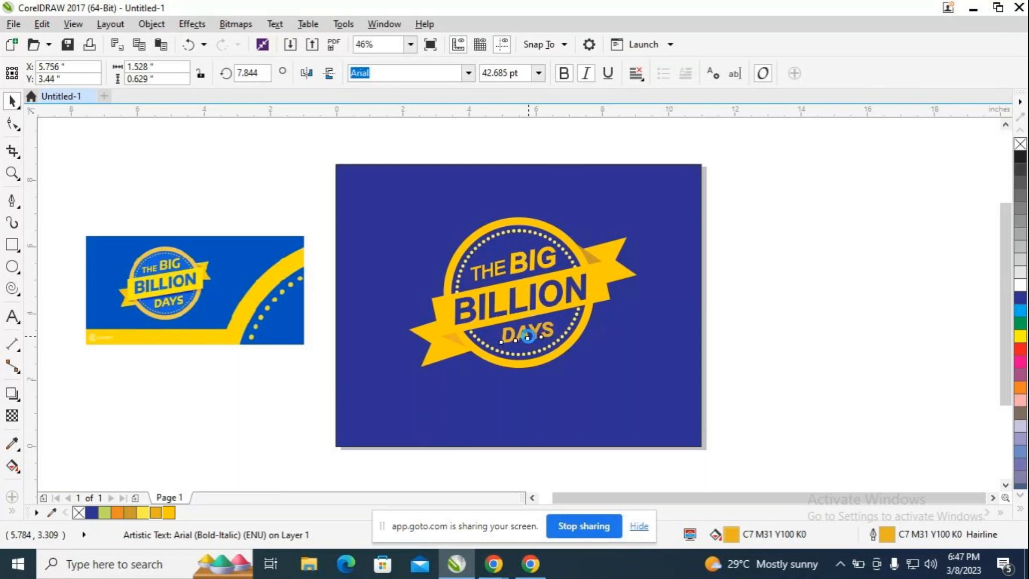
click(832, 314)
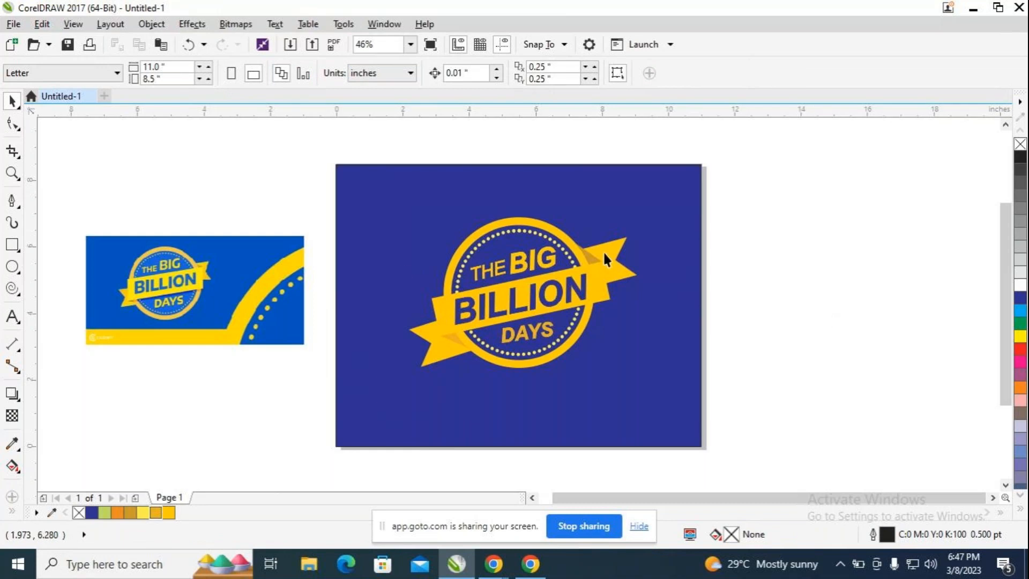
Delete the reference bitmap beside the page.
click(184, 282)
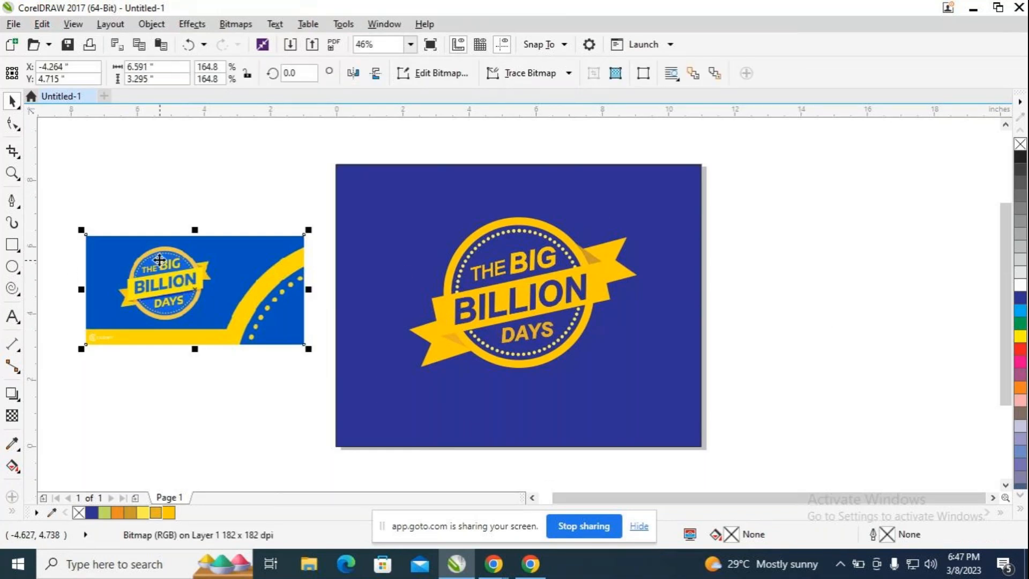
key(Delete)
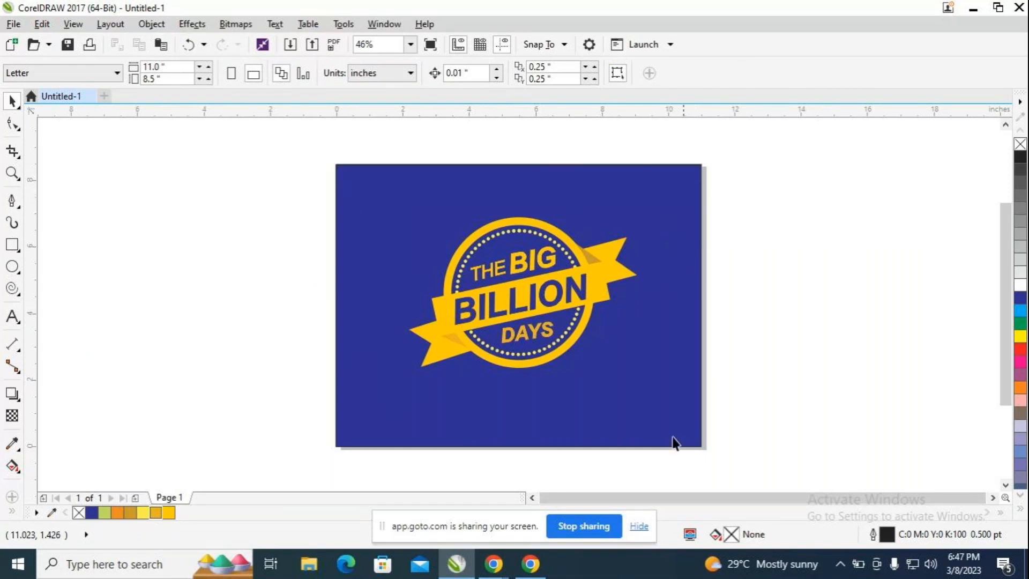
Unlock the blue background rectangle and group it with all the badge objects.
right_click(696, 206)
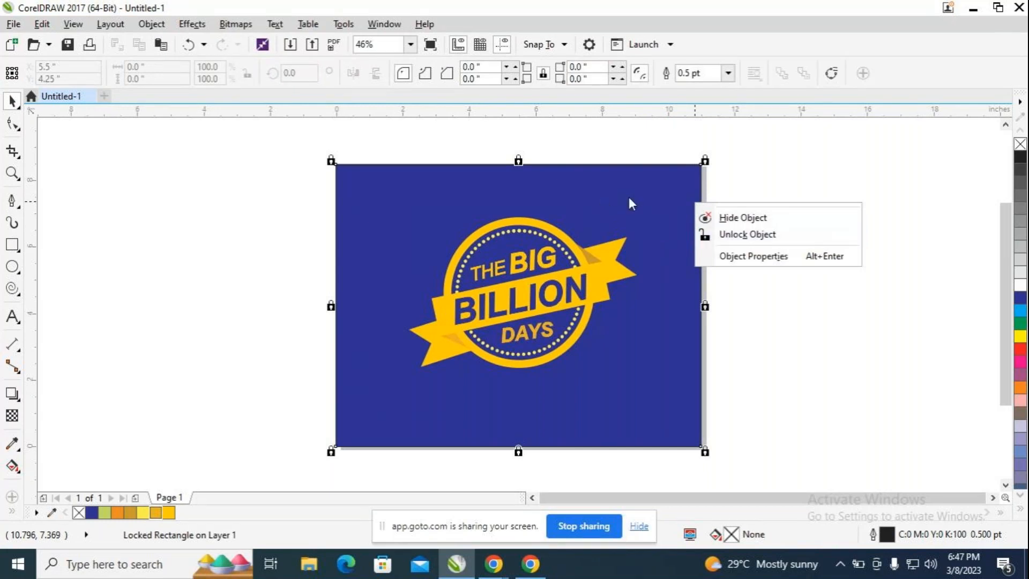
click(640, 178)
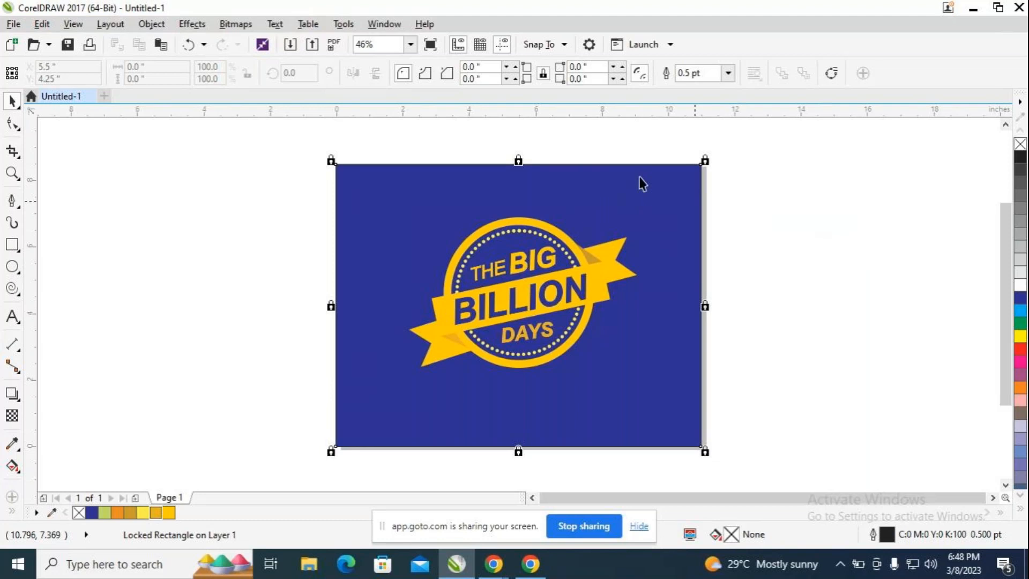
right_click(646, 187)
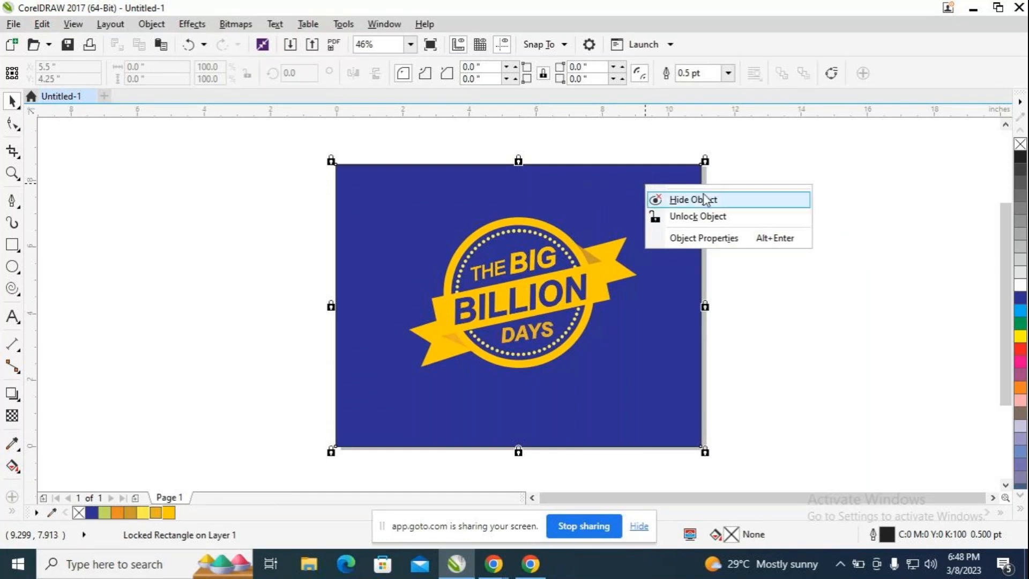
click(685, 227)
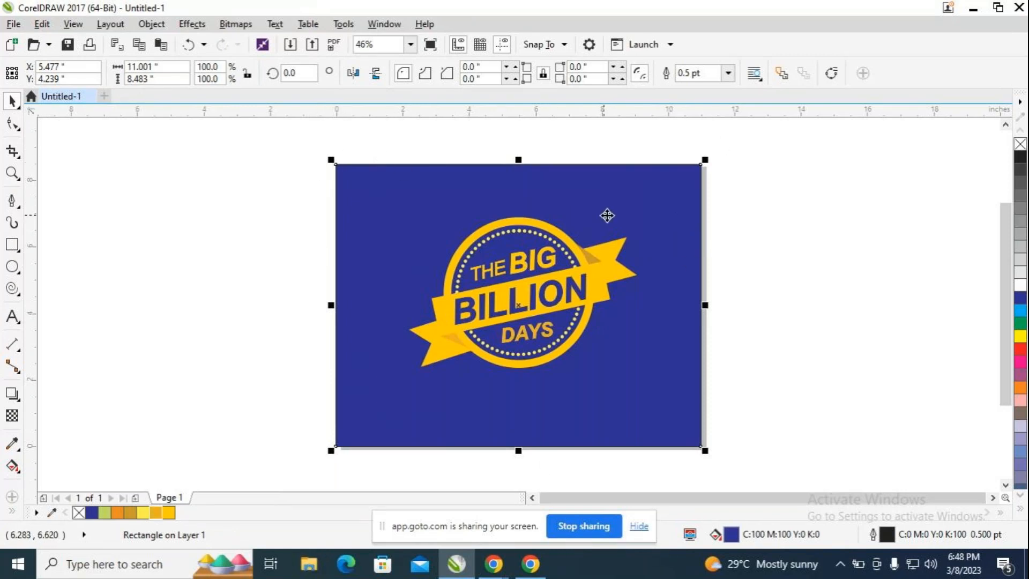
click(383, 158)
drag(301, 148, 848, 460)
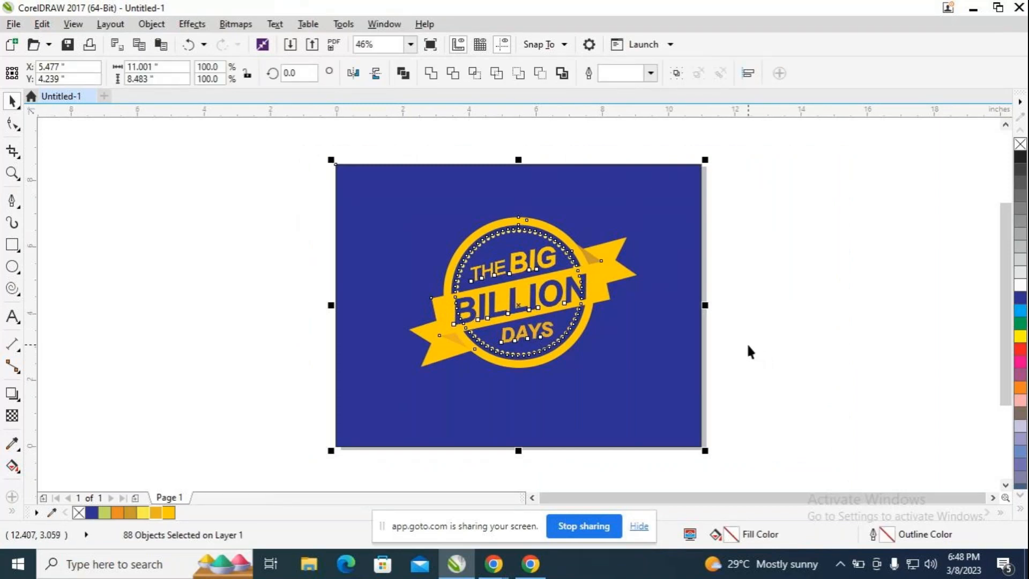
key(ctrl+g)
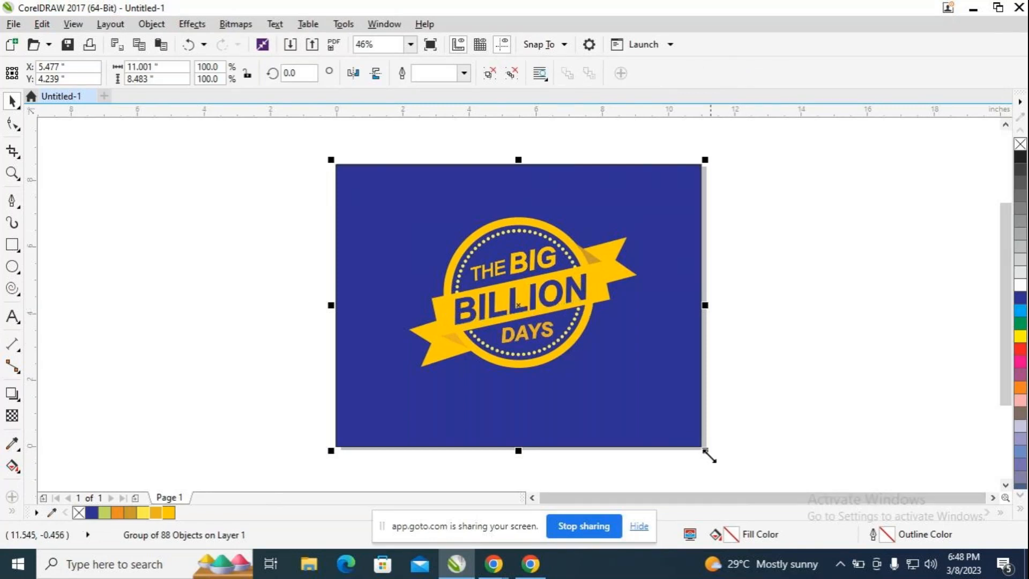
Scale the grouped artwork down to about 65.5% and move it to about X 7.89 in, Y 5.14 in.
drag(706, 451, 629, 358)
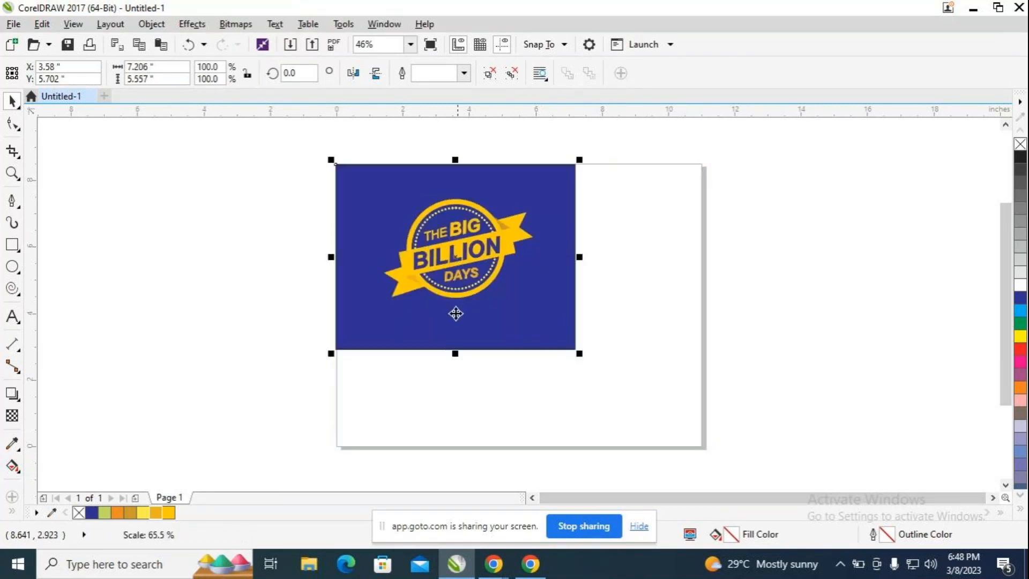
drag(455, 310, 599, 334)
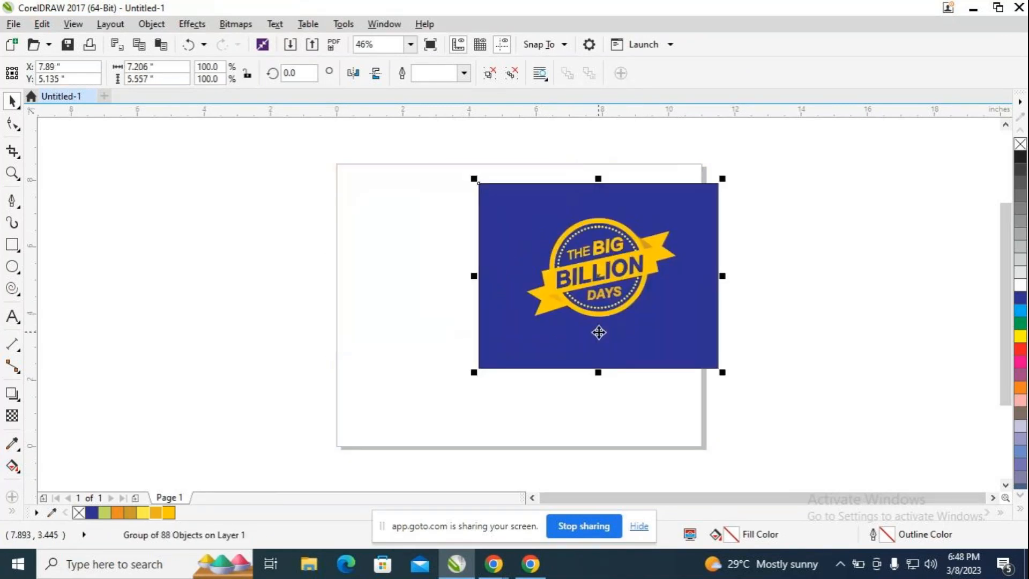
click(828, 269)
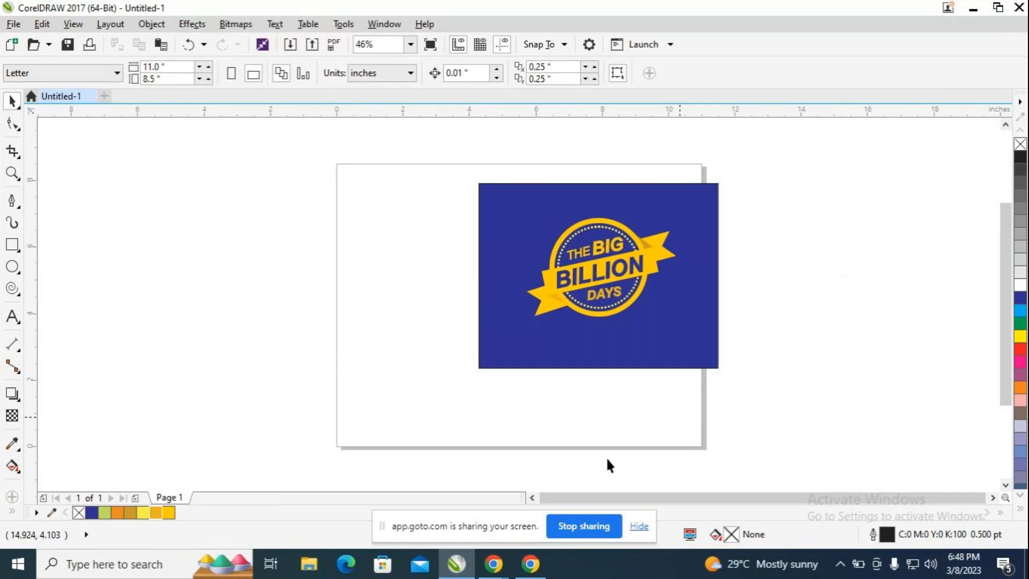
Switch to the GoTo meeting window in Chrome and turn on the microphone.
mouse_move(492, 568)
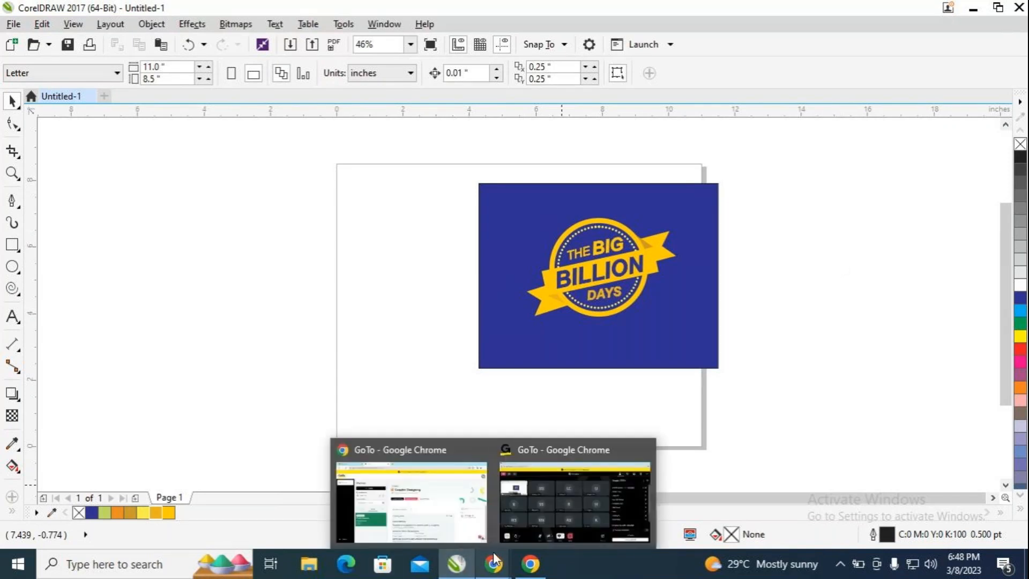
click(535, 484)
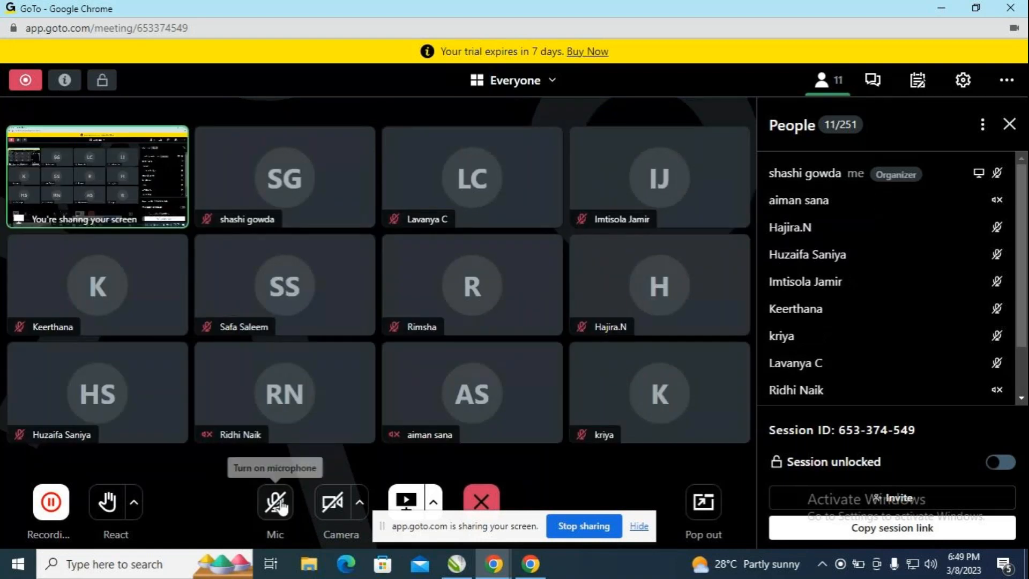
click(281, 506)
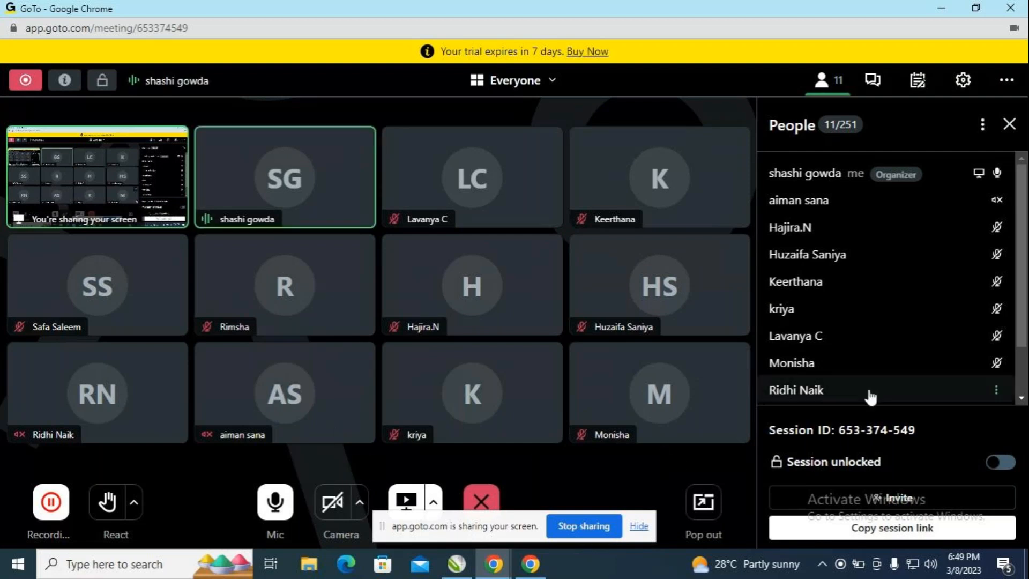
scroll(873, 335, down, 2)
scroll(874, 343, up, 2)
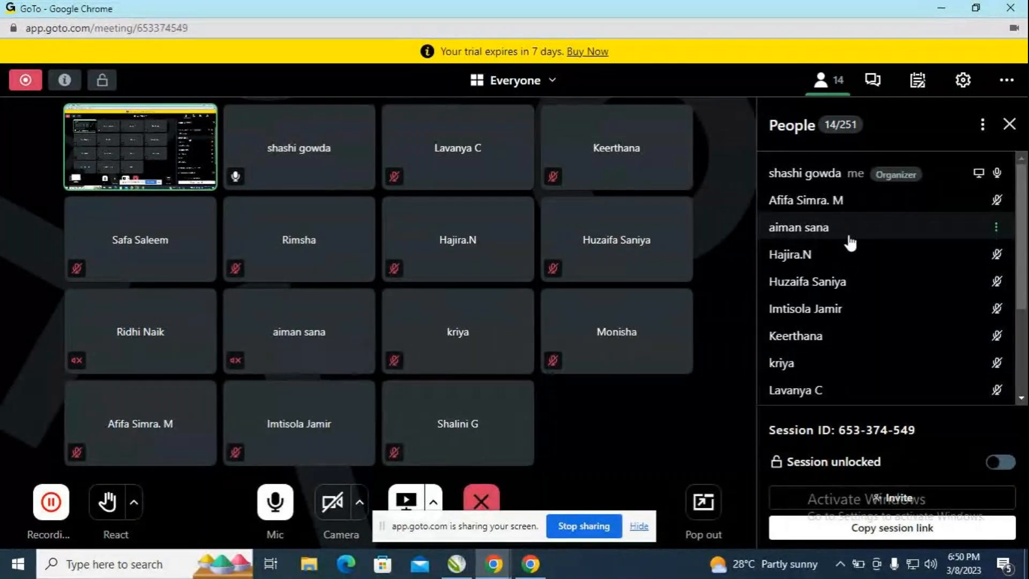
scroll(850, 242, down, 3)
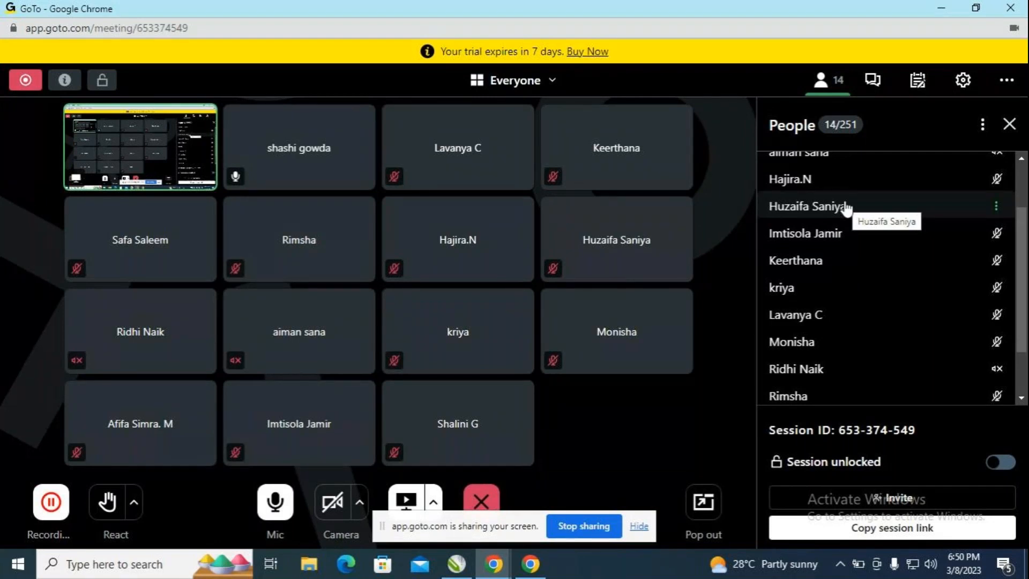
scroll(847, 212, down, 4)
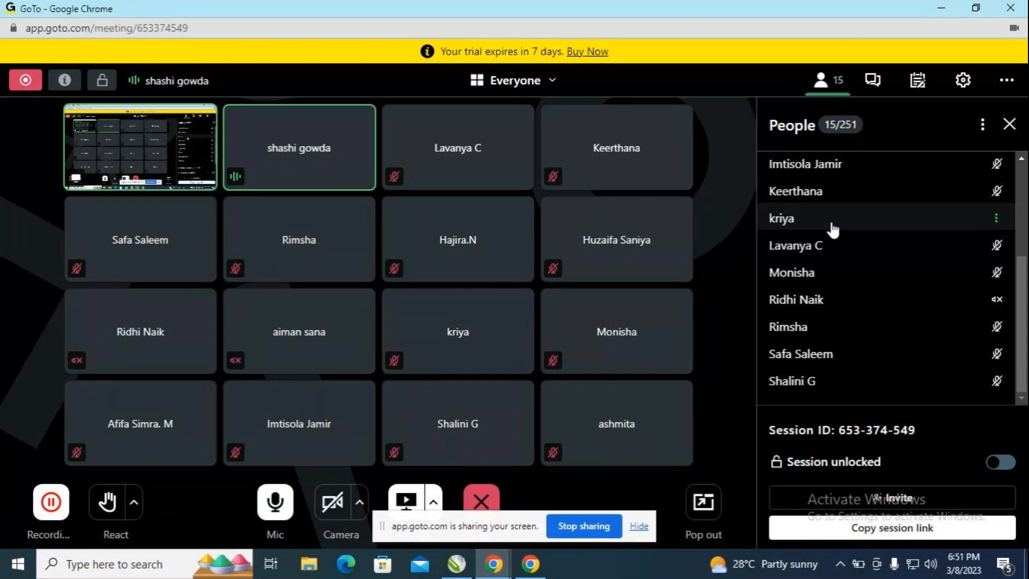
scroll(834, 229, up, 3)
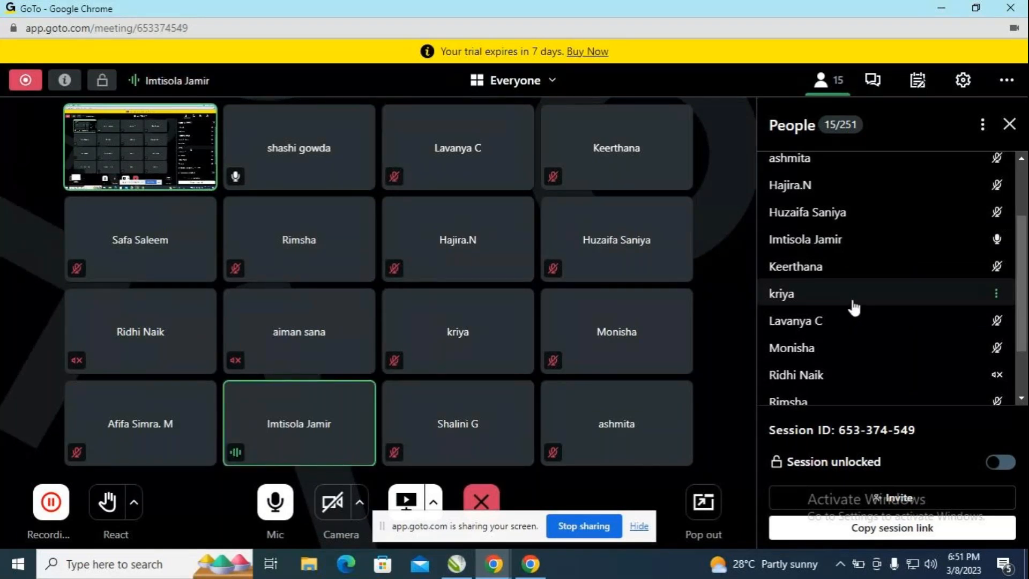
Switch to CorelDRAW and move the grouped badge artwork to about X 4.71 in, Y 4.86 in on the page.
click(464, 566)
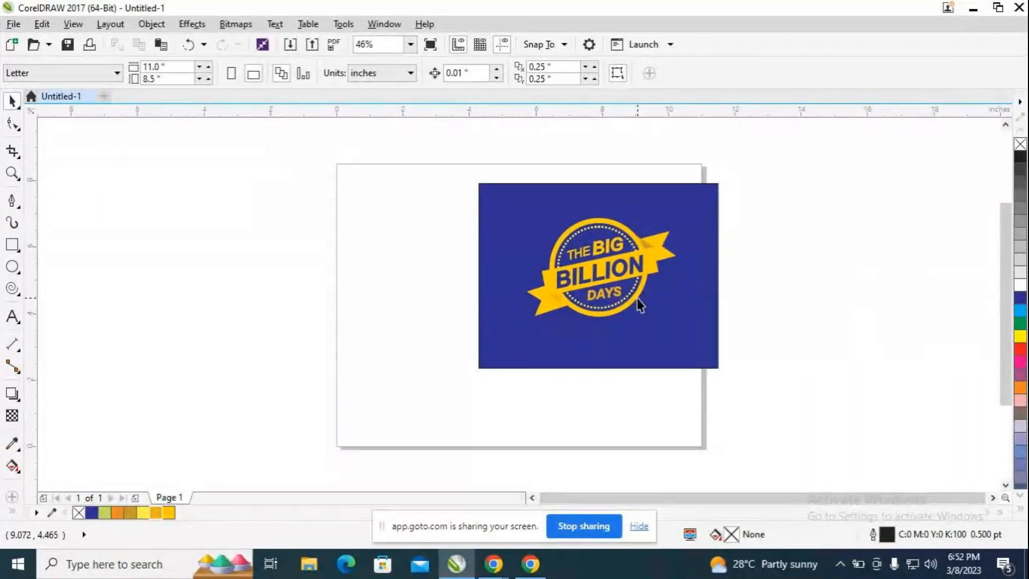
click(639, 274)
drag(639, 275, 516, 274)
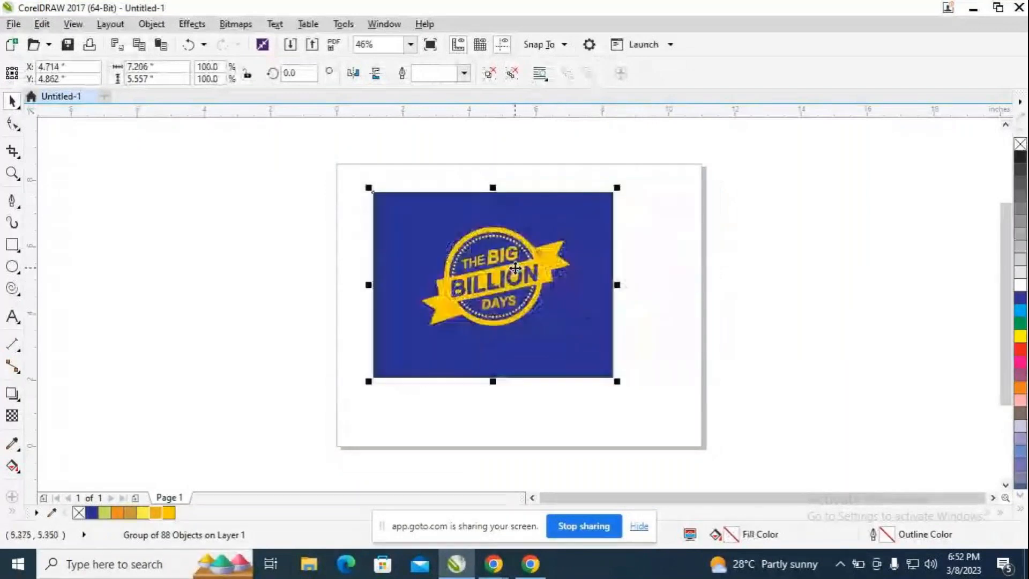
key(Escape)
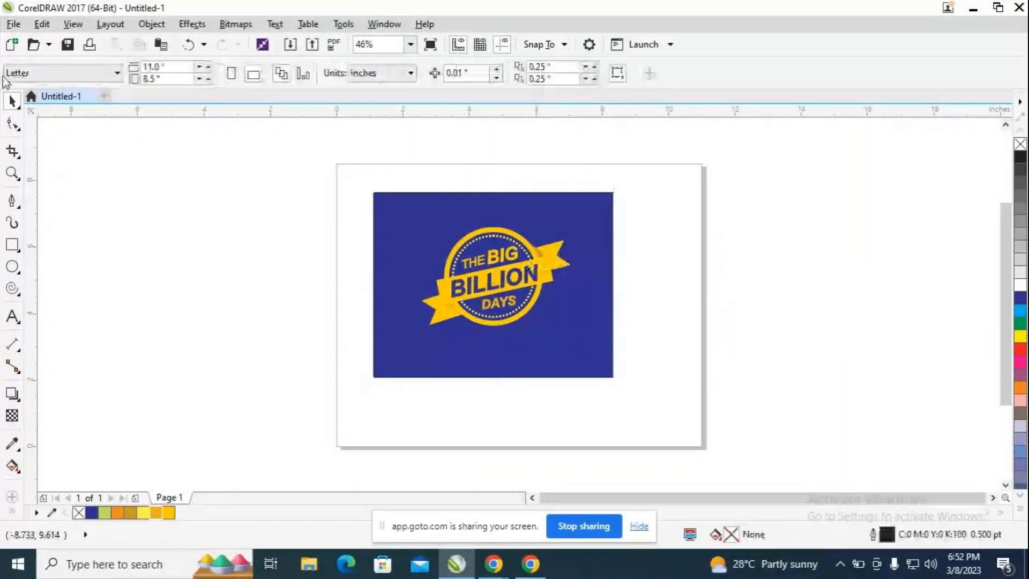
Create a new Letter landscape document named Untitled-2 in CMYK at 300 dpi, and activate the Polygon tool.
click(105, 97)
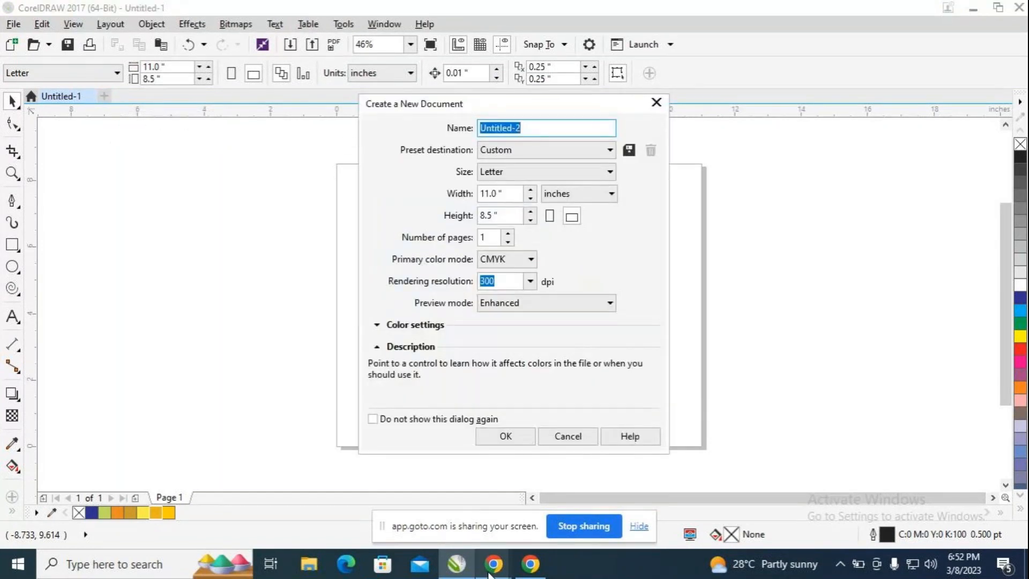
mouse_move(490, 572)
click(523, 492)
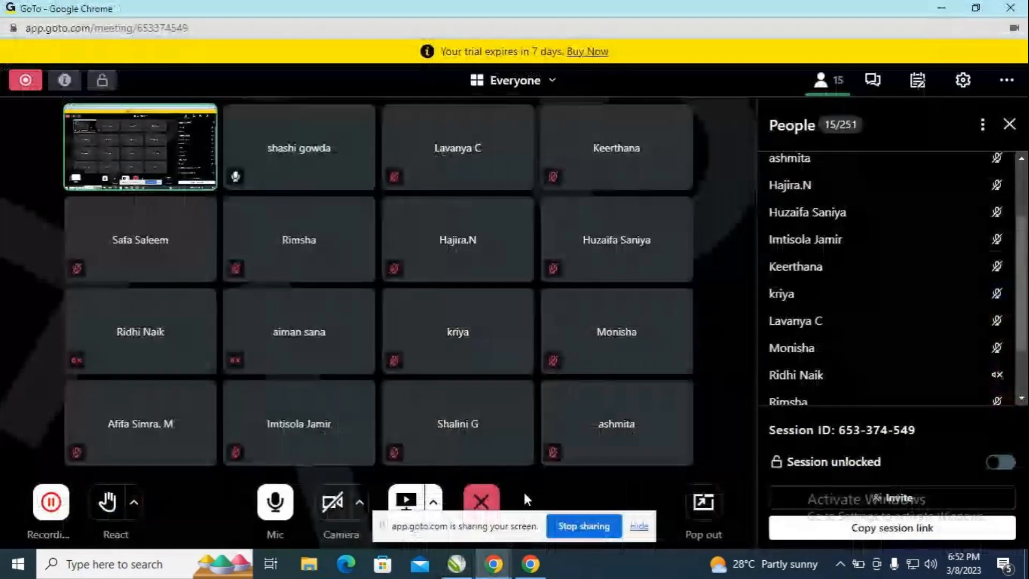
click(456, 564)
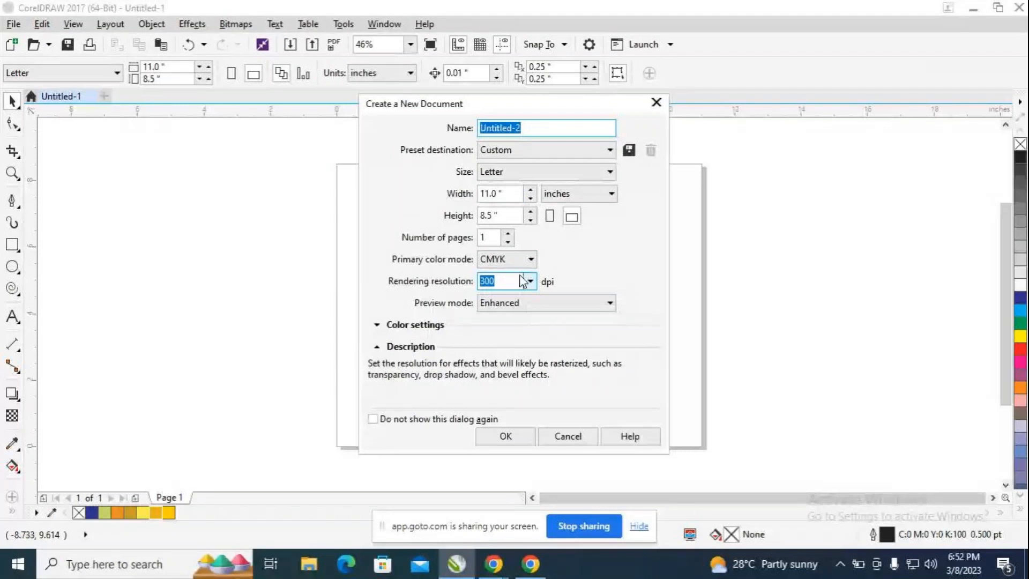
click(505, 437)
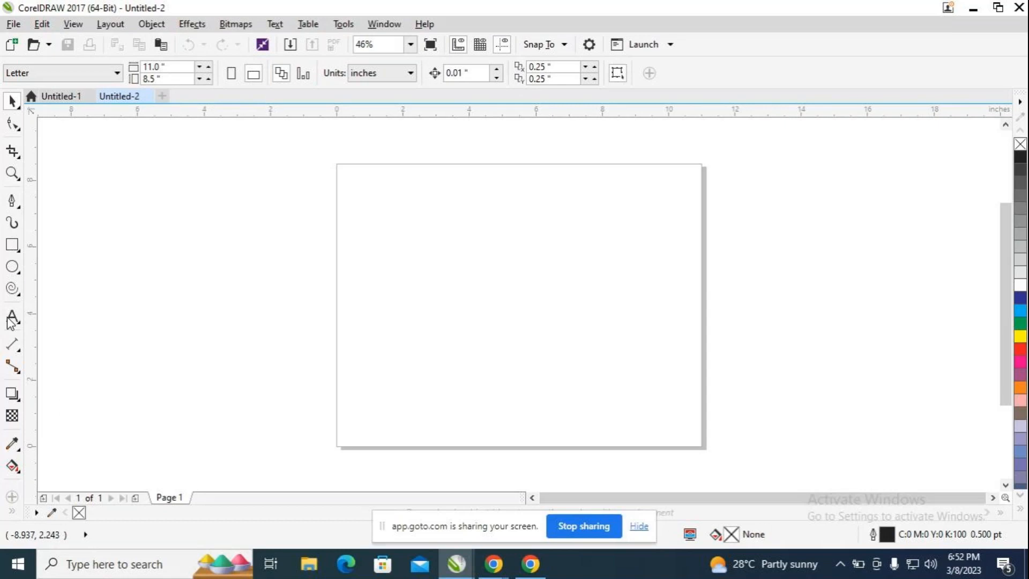
click(20, 295)
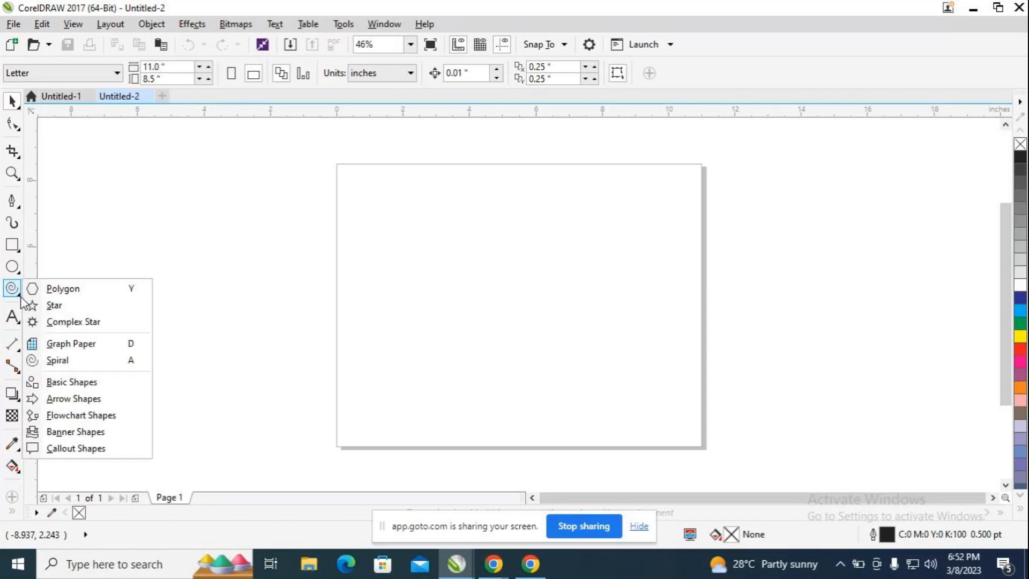
click(60, 288)
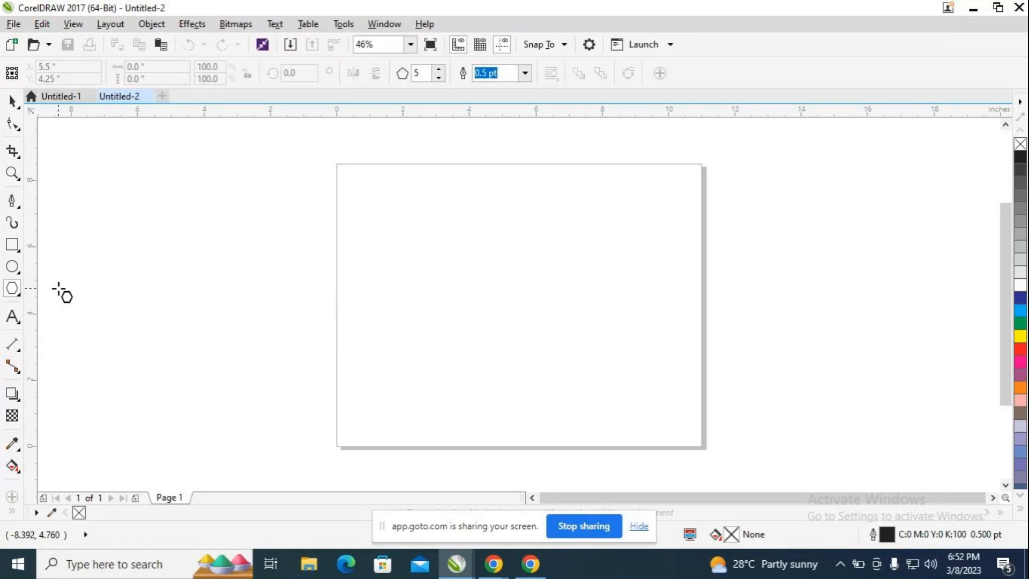
Switch to the Chrome window with the GoTo meetings page and search Google for "amazon great indian festival" in a new tab.
mouse_move(502, 571)
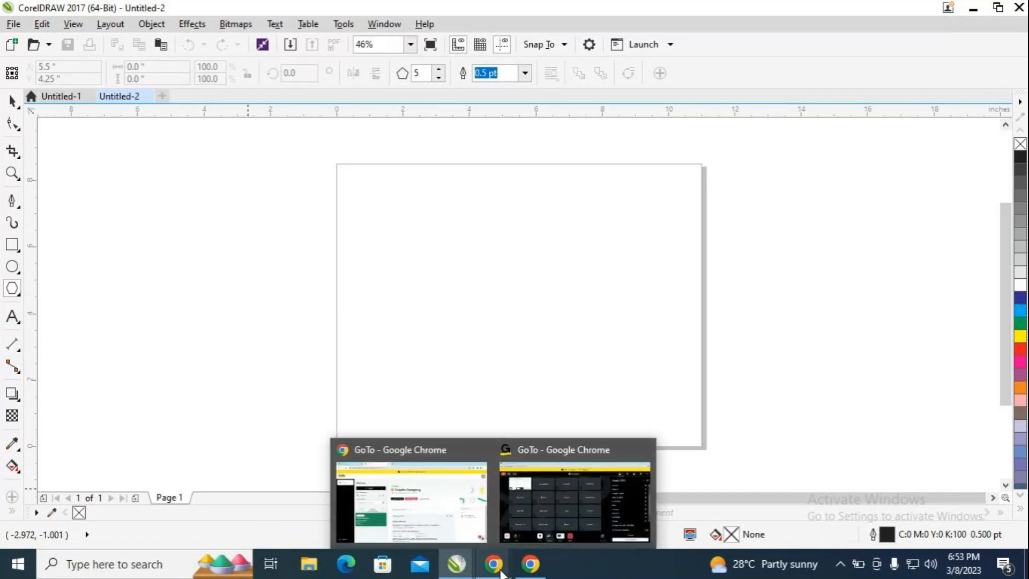
click(497, 570)
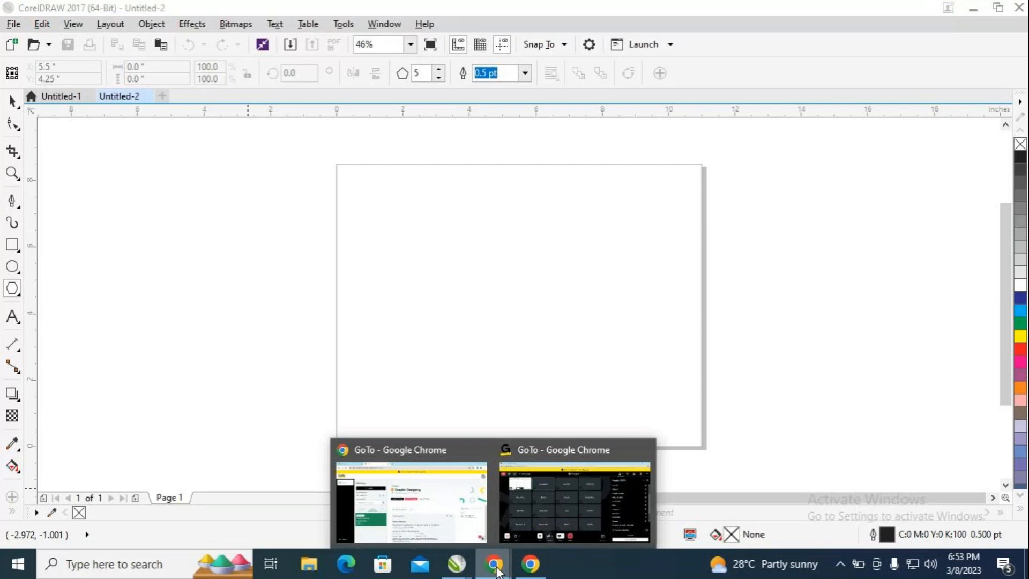
click(427, 516)
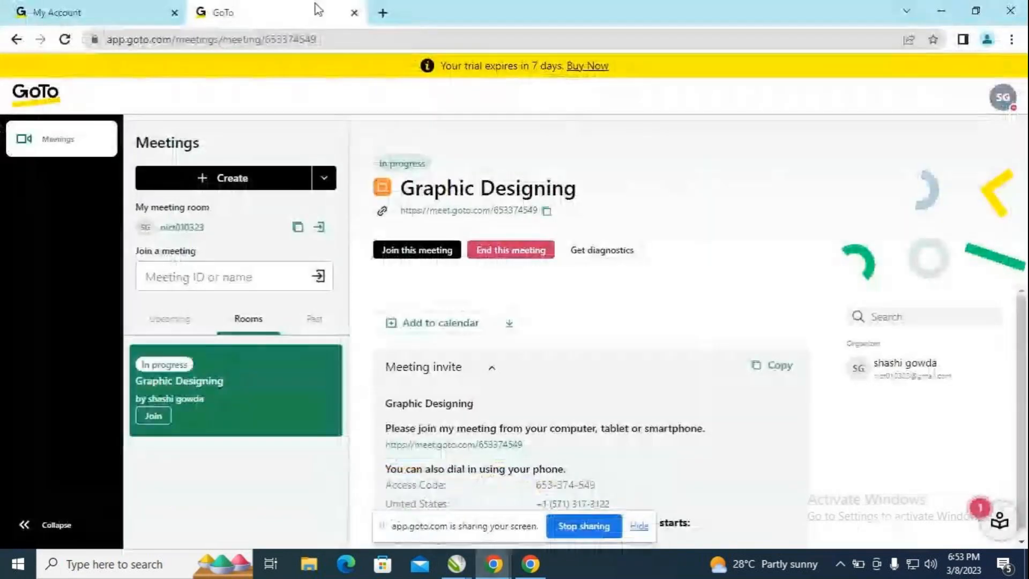
click(383, 13)
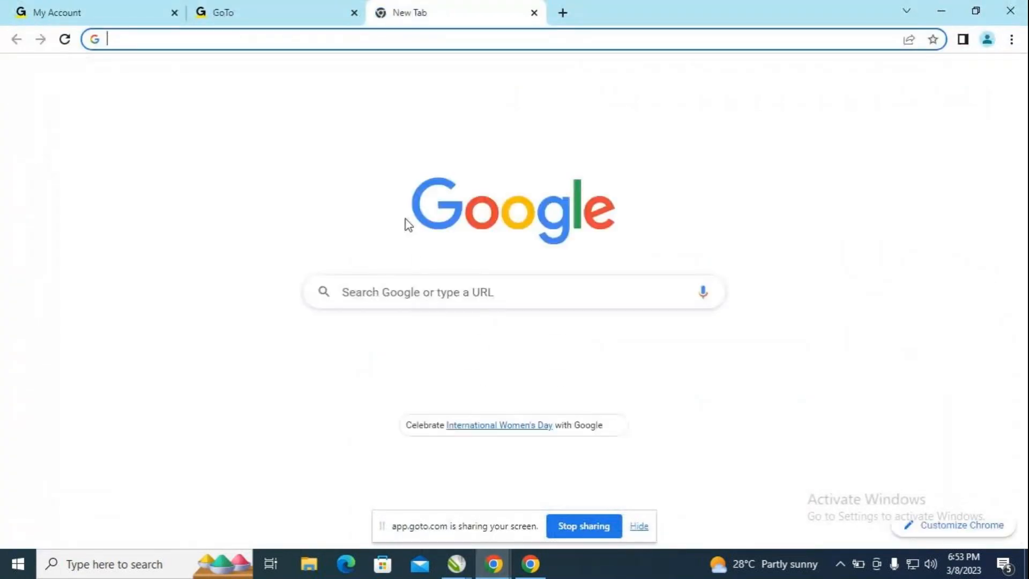
click(452, 296)
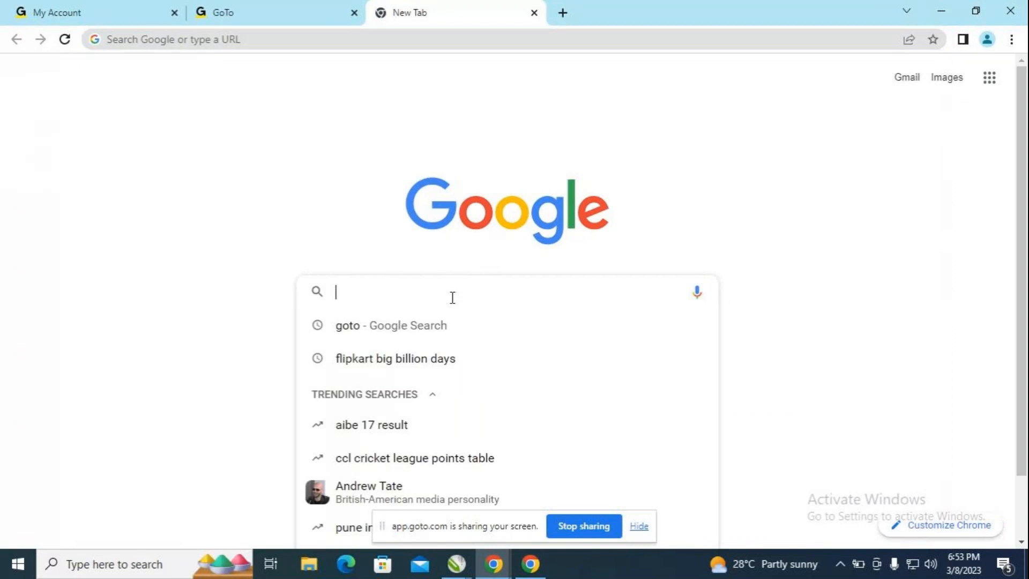
text(amazon )
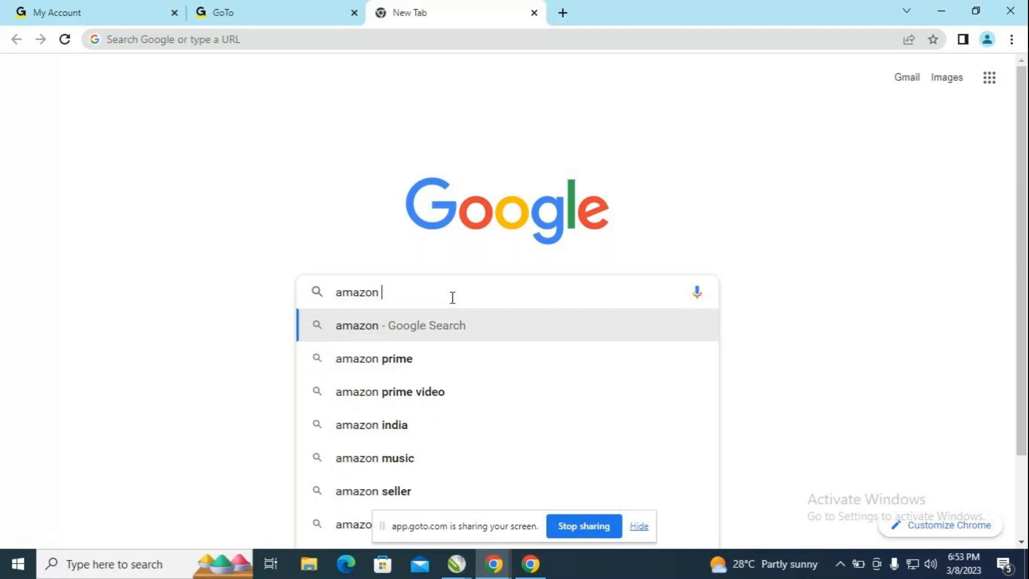
text(grea)
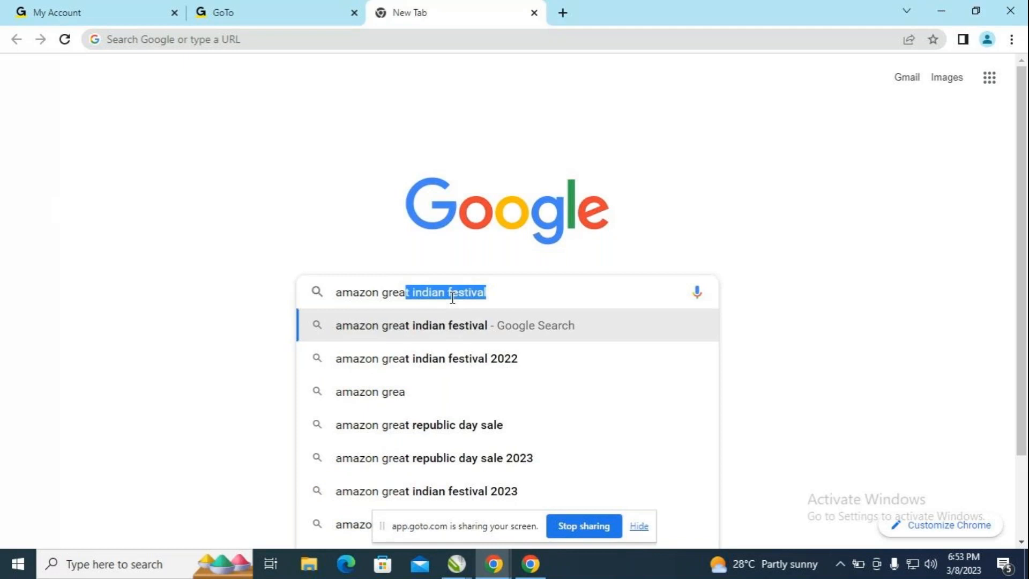
key(Return)
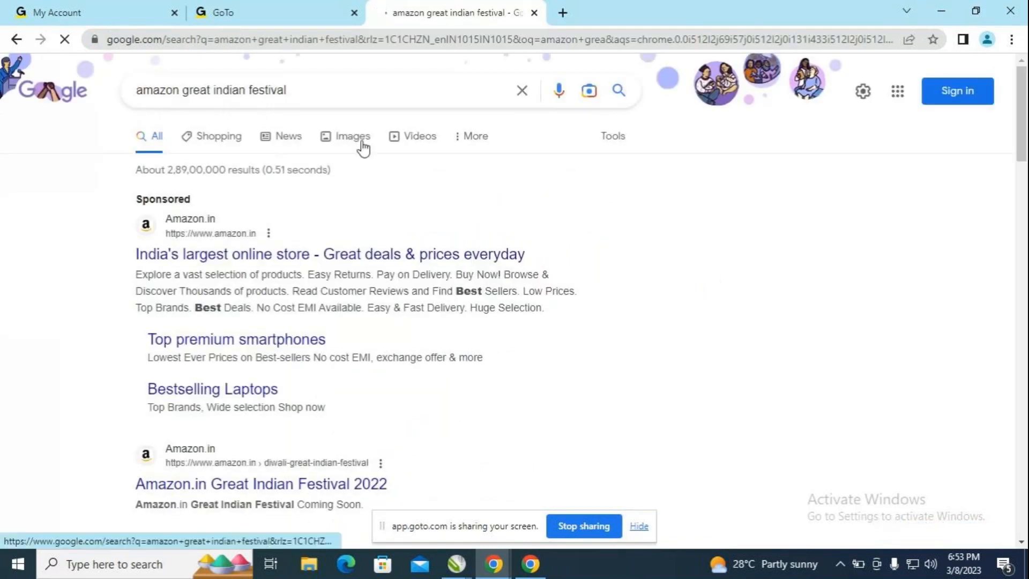
Change the Google query to "amazon great indian sale" and show the image results.
click(352, 91)
key(BackSpace)
key(BackSpace)
key(BackSpace)
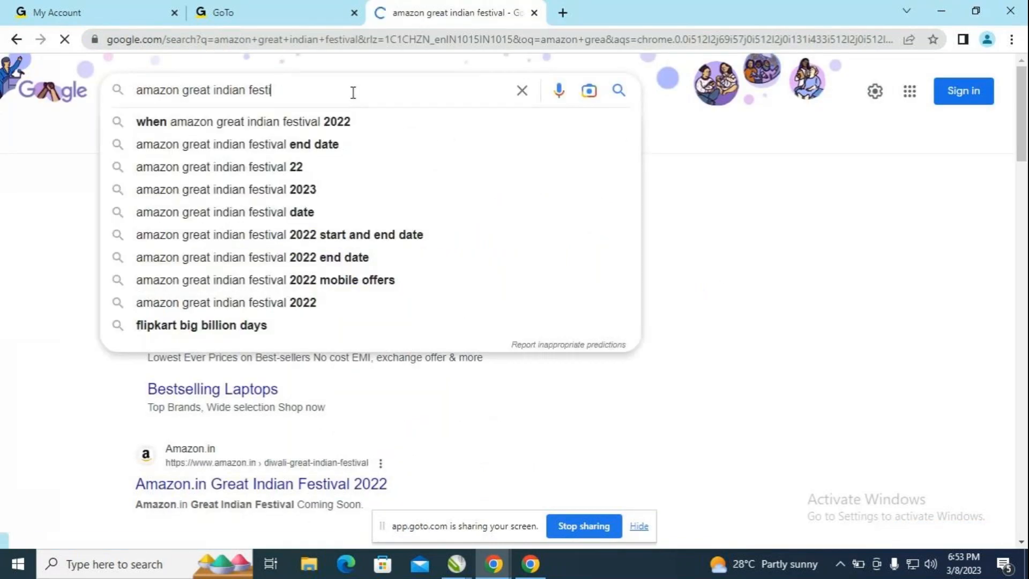
key(BackSpace)
key(BackSpace)
key(BackSpace)
key(BackSpace)
key(BackSpace)
text(sale)
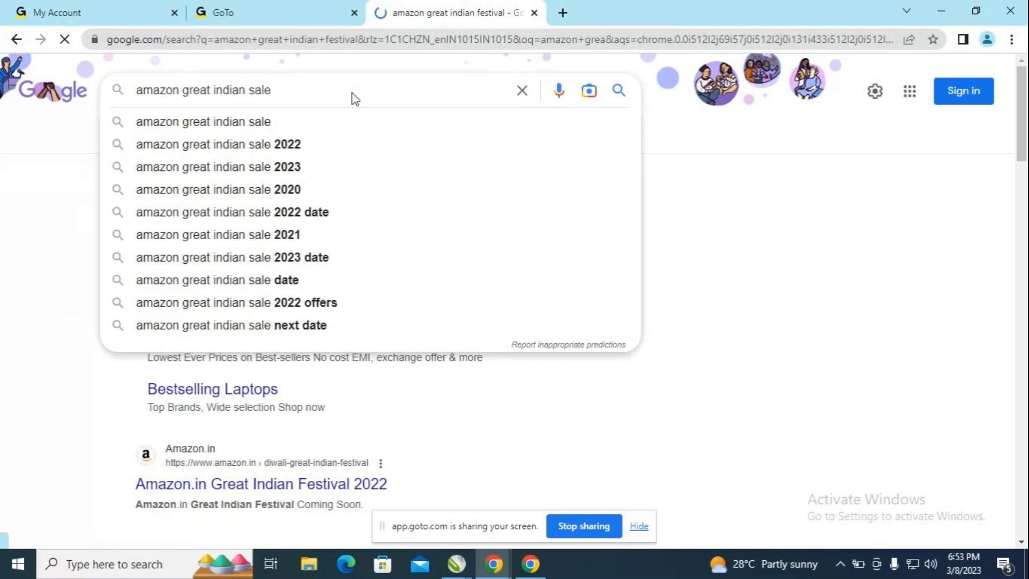
key(Return)
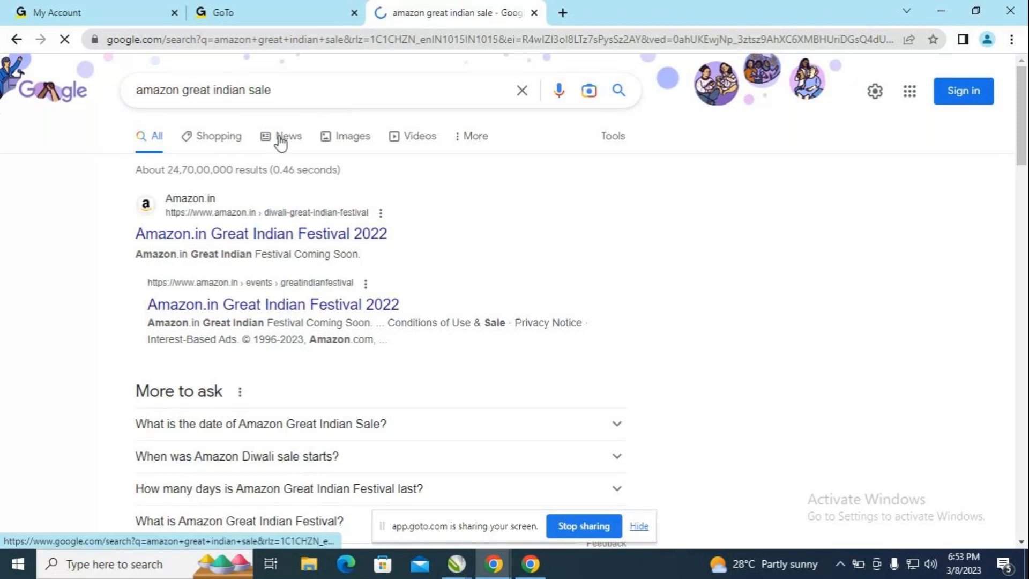
click(348, 141)
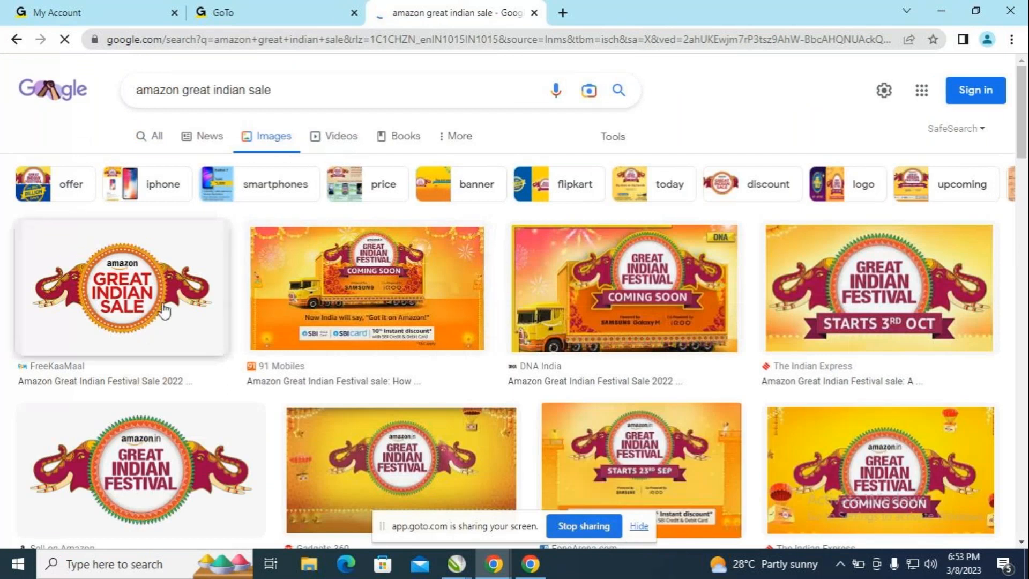
click(205, 311)
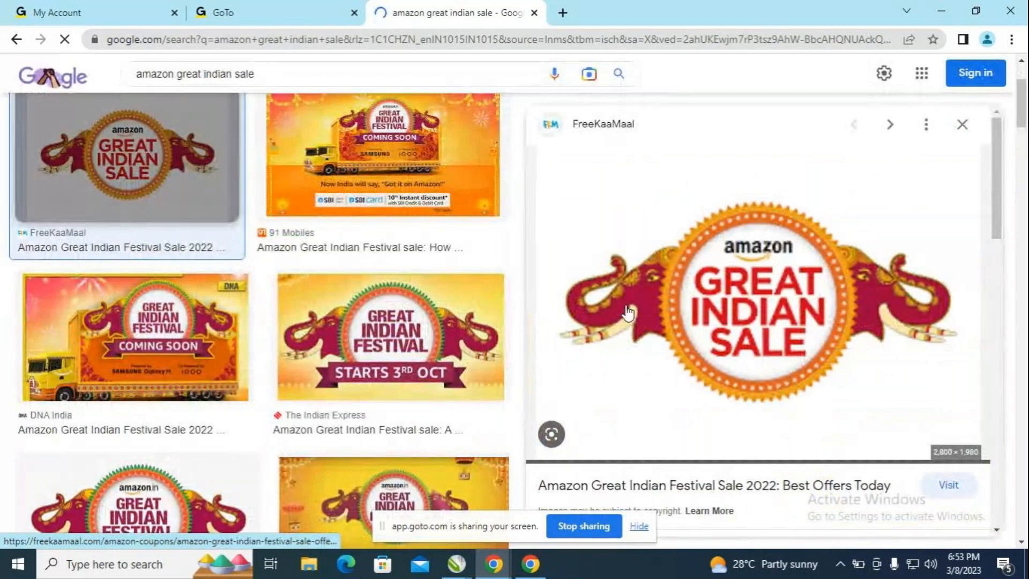
right_click(803, 255)
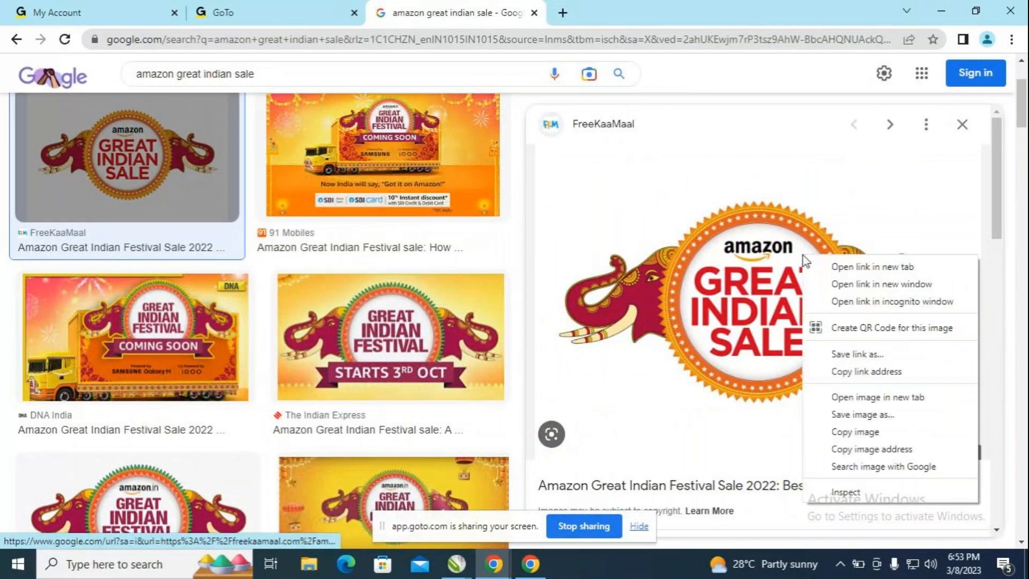
click(856, 421)
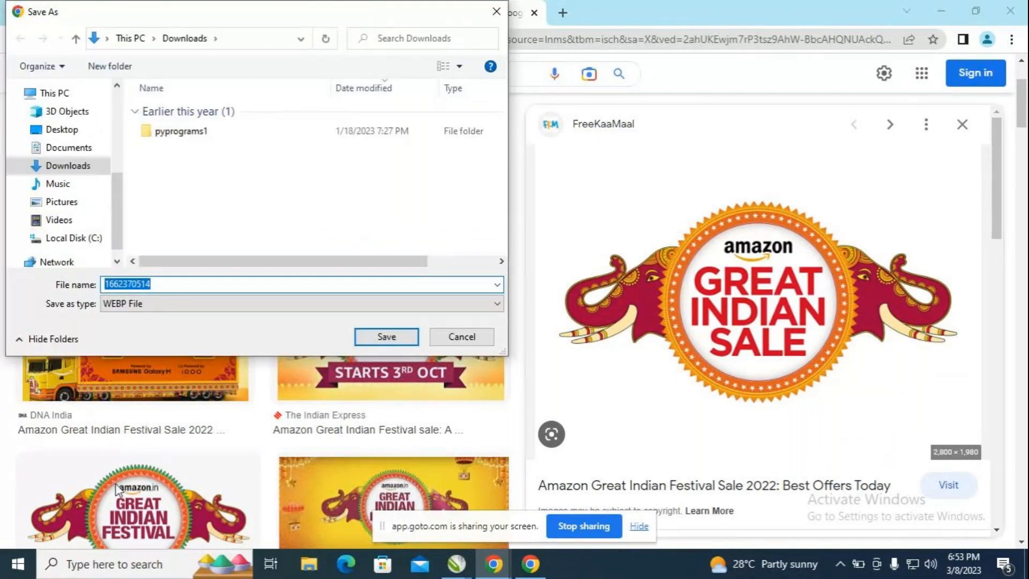
click(388, 337)
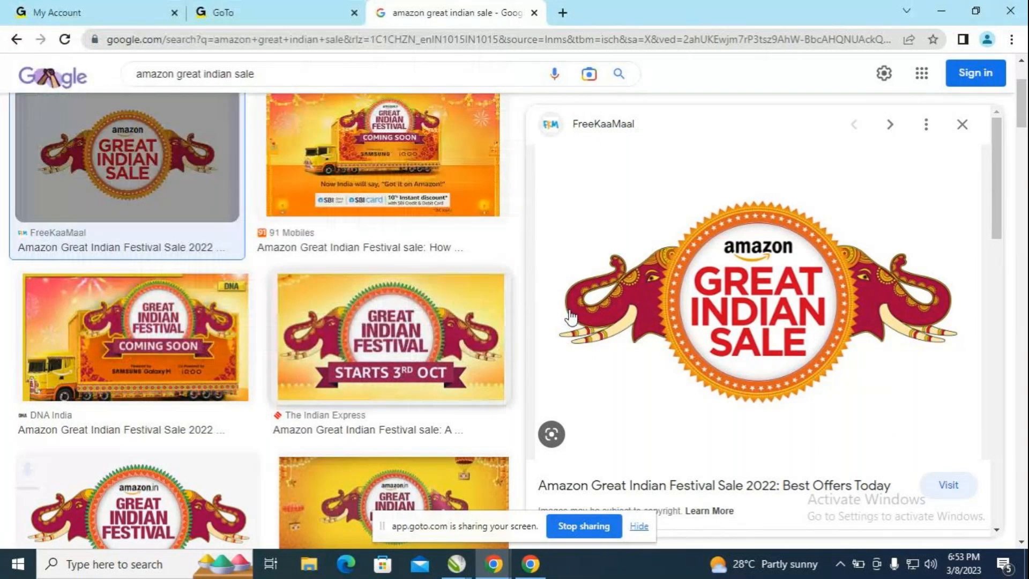
Copy the enlarged Great Indian Sale image and paste it into the Untitled-2 document in CorelDRAW.
right_click(619, 306)
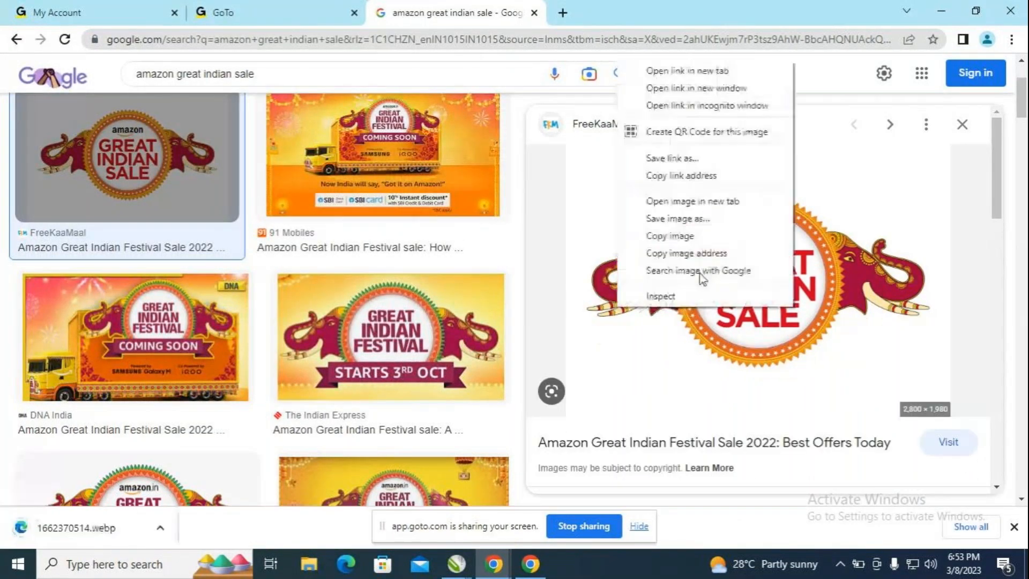
click(695, 240)
click(457, 563)
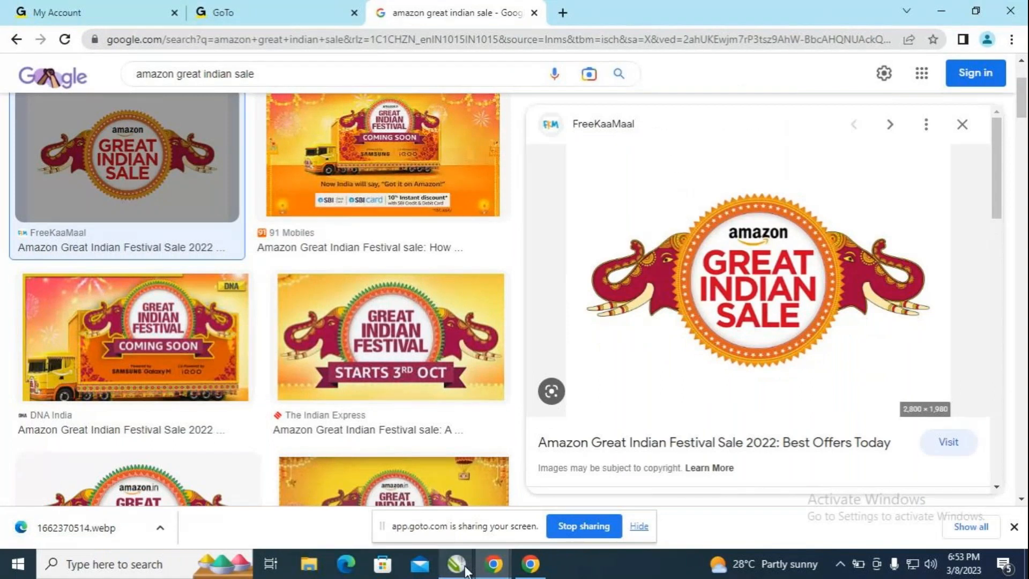
key(ctrl+v)
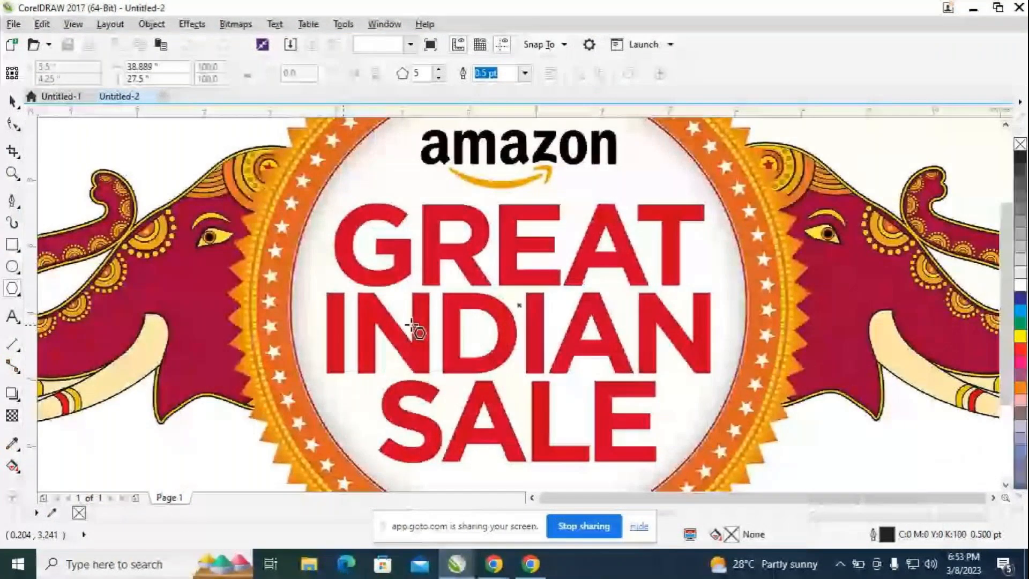
Scale the pasted bitmap down to about 36.7% and delete the stray polygon drawn over it.
scroll(541, 278, down, 2)
drag(718, 413, 497, 255)
drag(424, 203, 419, 256)
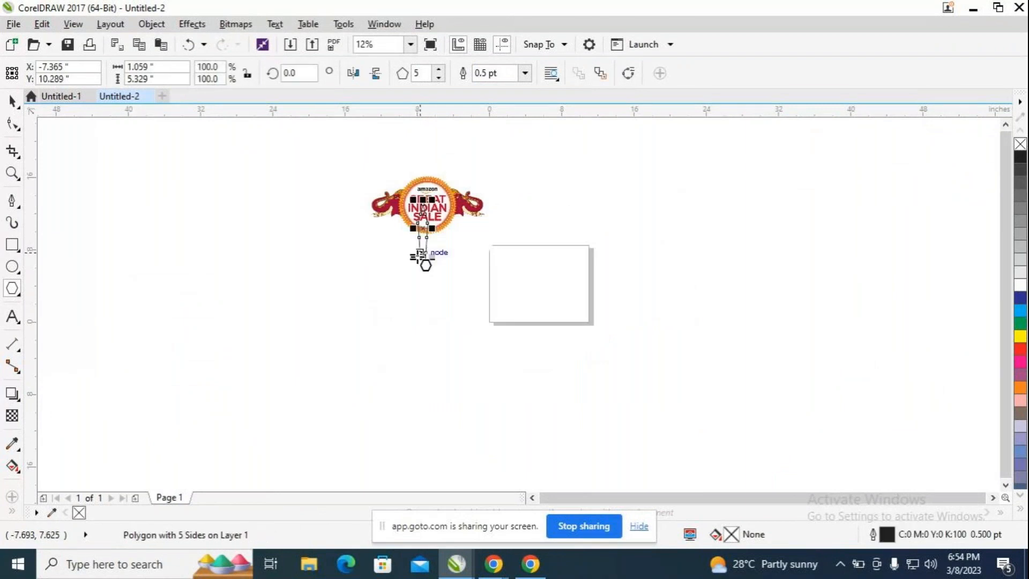
key(Delete)
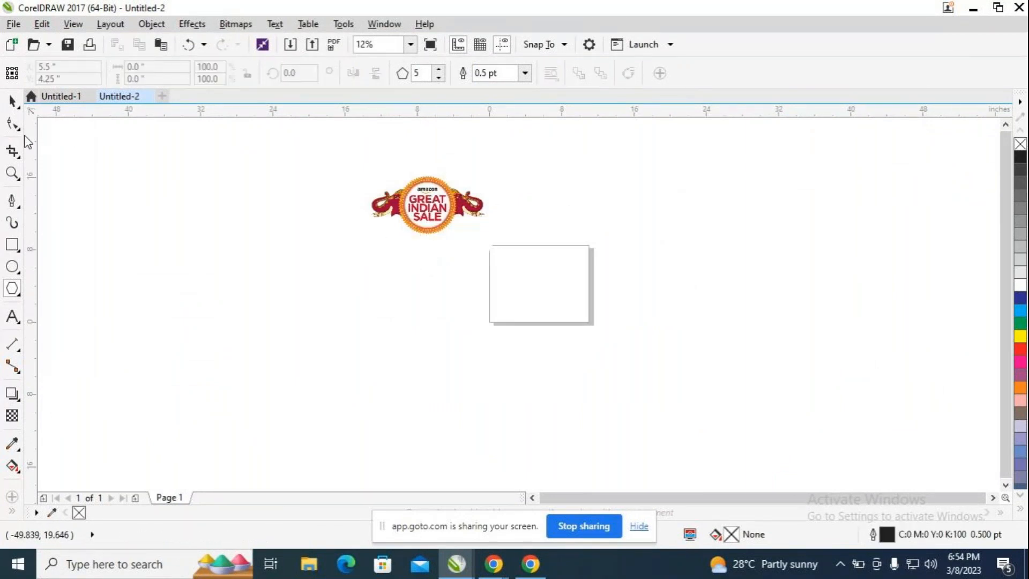
Place the logo bitmap beside the page at about X -6.76 in, Y 4.40 in, scaled down to about 31.7%.
click(12, 101)
click(425, 206)
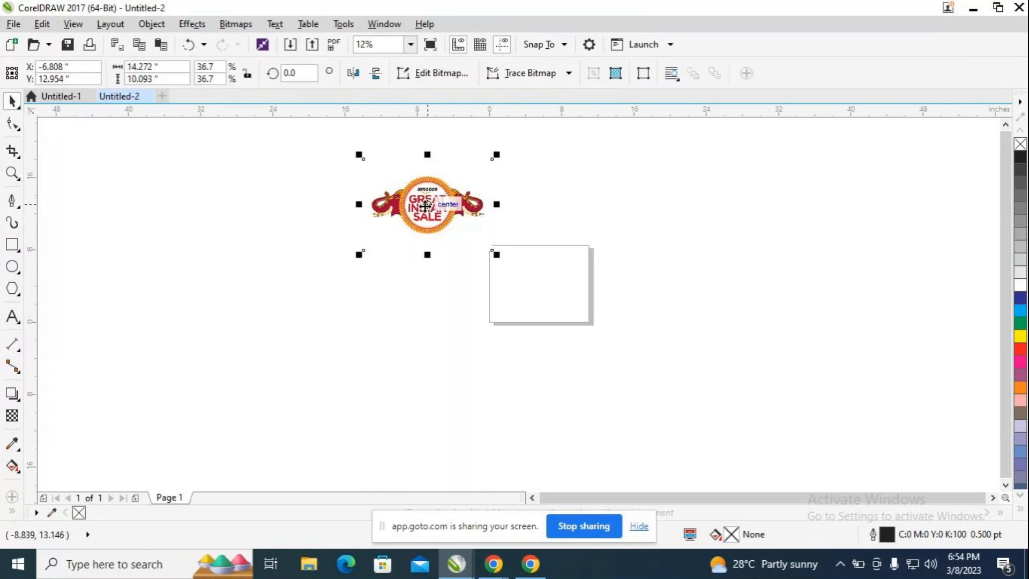
drag(424, 205, 424, 281)
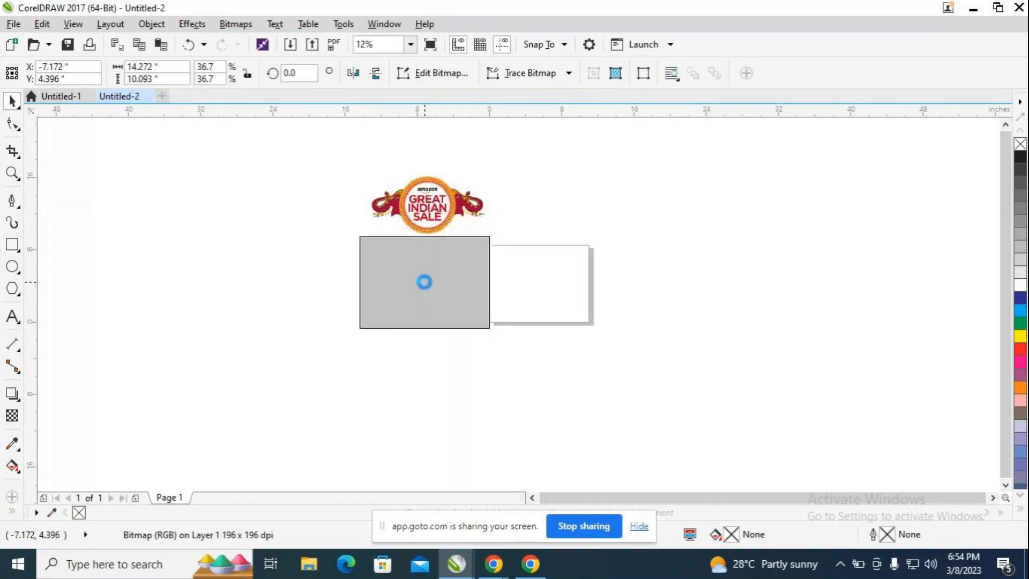
drag(494, 331, 480, 321)
drag(418, 274, 437, 280)
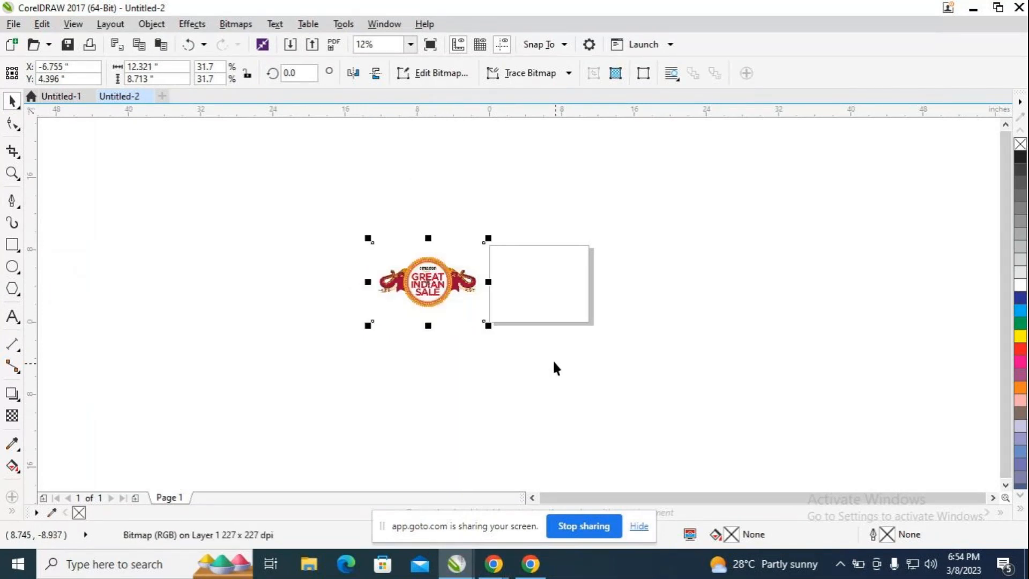
Move the Great Indian Sale logo bitmap beside the page to about X -7.05 in, Y 4.92 in.
scroll(552, 359, up, 2)
drag(1006, 448, 989, 358)
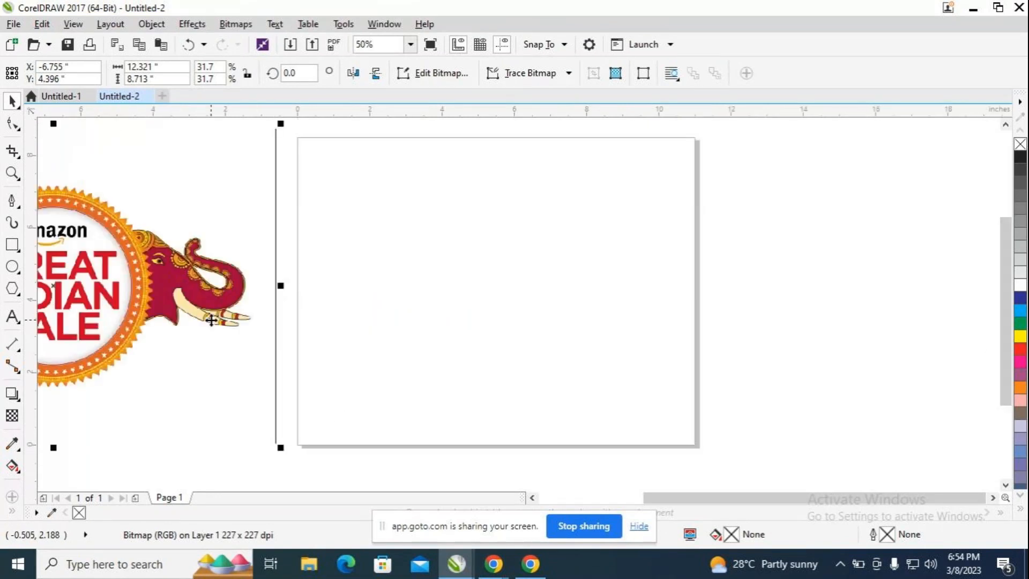
drag(87, 293, 119, 290)
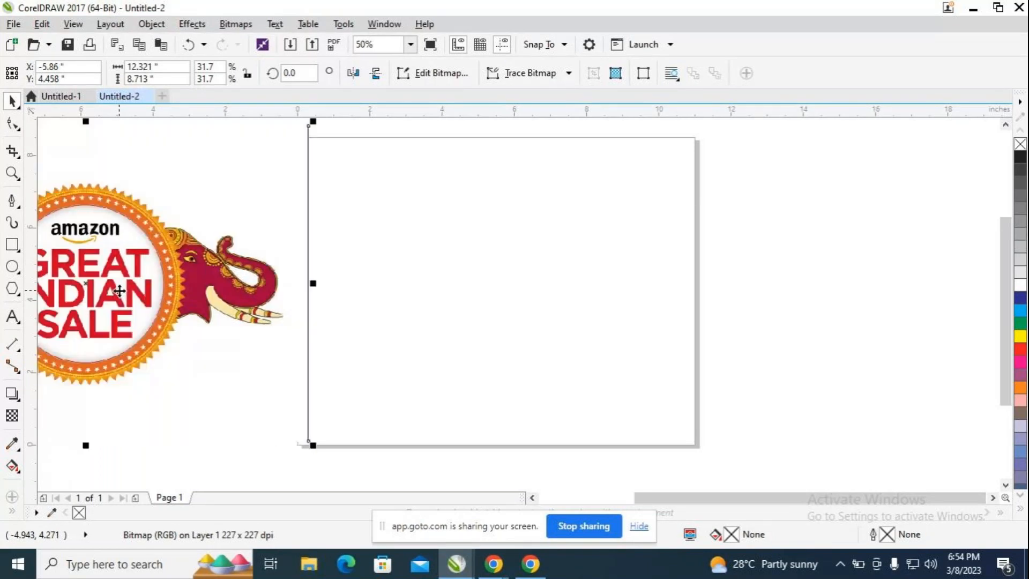
drag(228, 311, 185, 294)
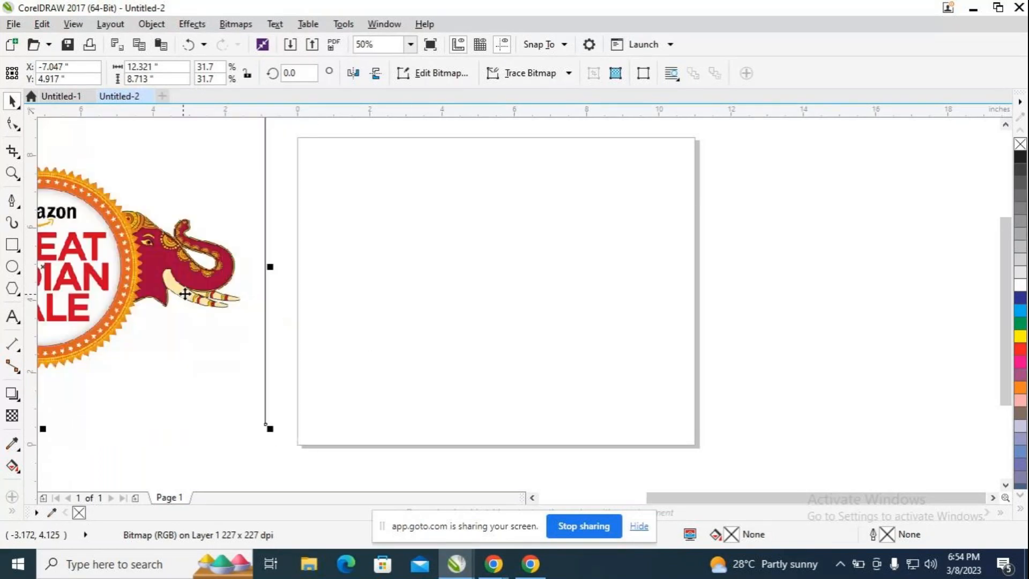
scroll(574, 400, down, 1)
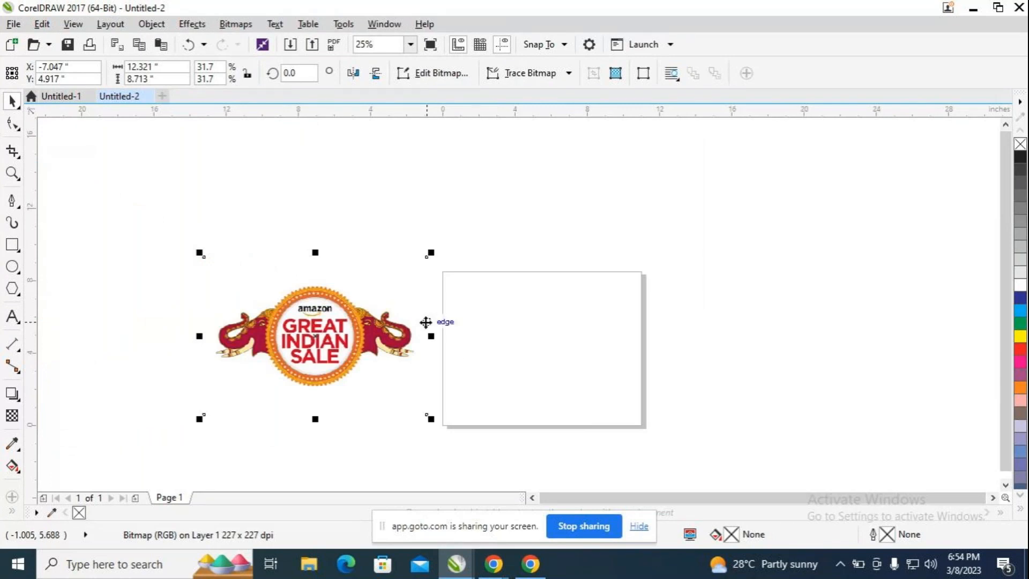
scroll(426, 321, up, 1)
drag(1009, 304, 1011, 352)
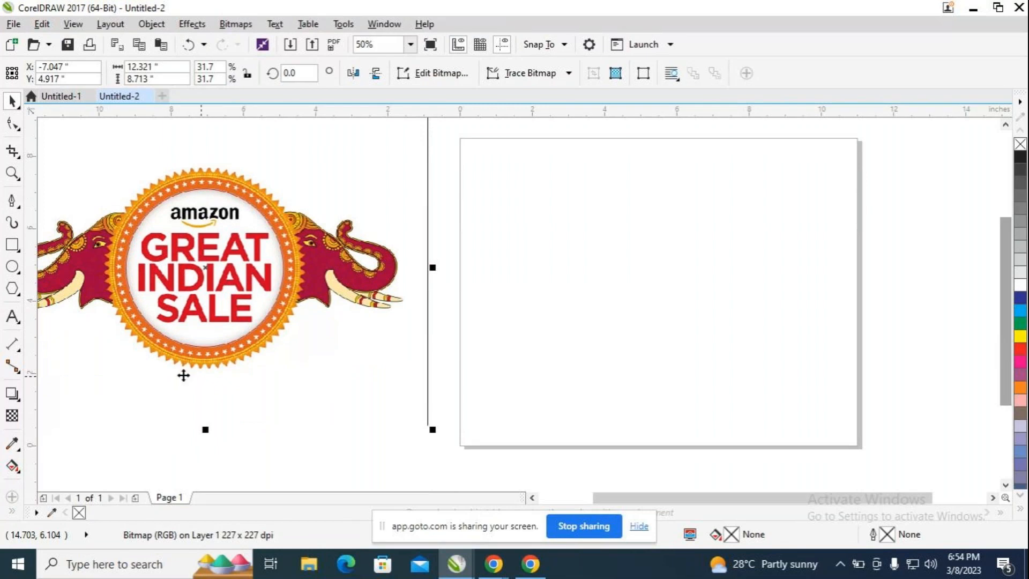
Draw a circle on the page, scale it down to about 3.05 in across, and place it at about X 5.70 in, Y 4.29 in.
click(13, 268)
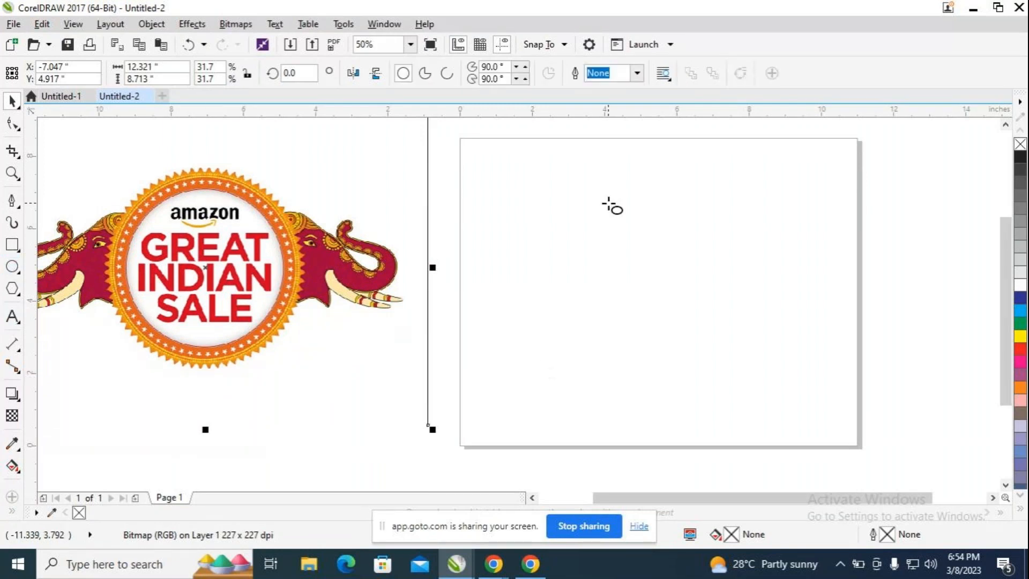
drag(599, 211, 696, 324)
key(ctrl)
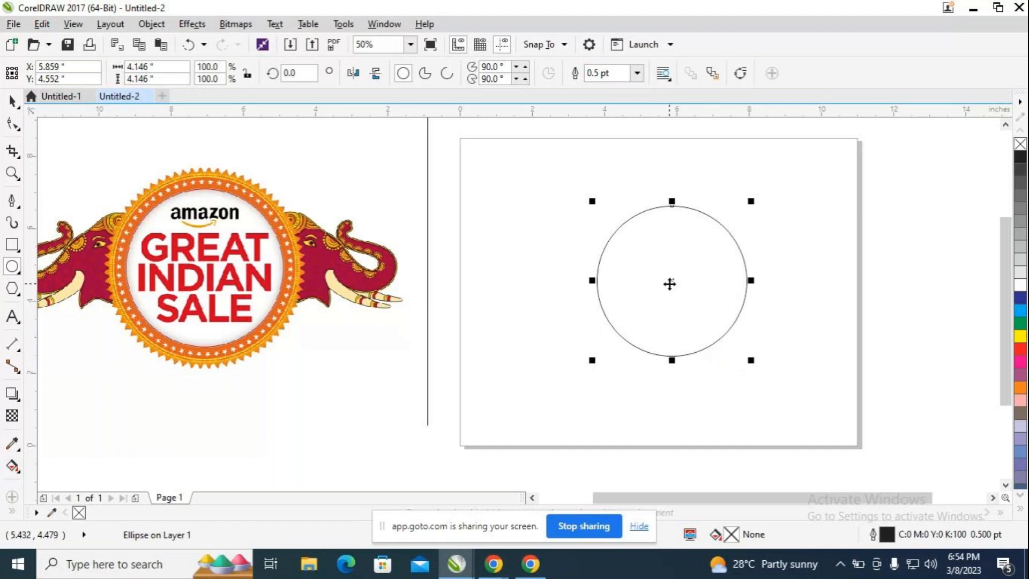
mouse_move(672, 280)
mouse_down()
mouse_move(652, 296)
mouse_move(668, 286)
mouse_up()
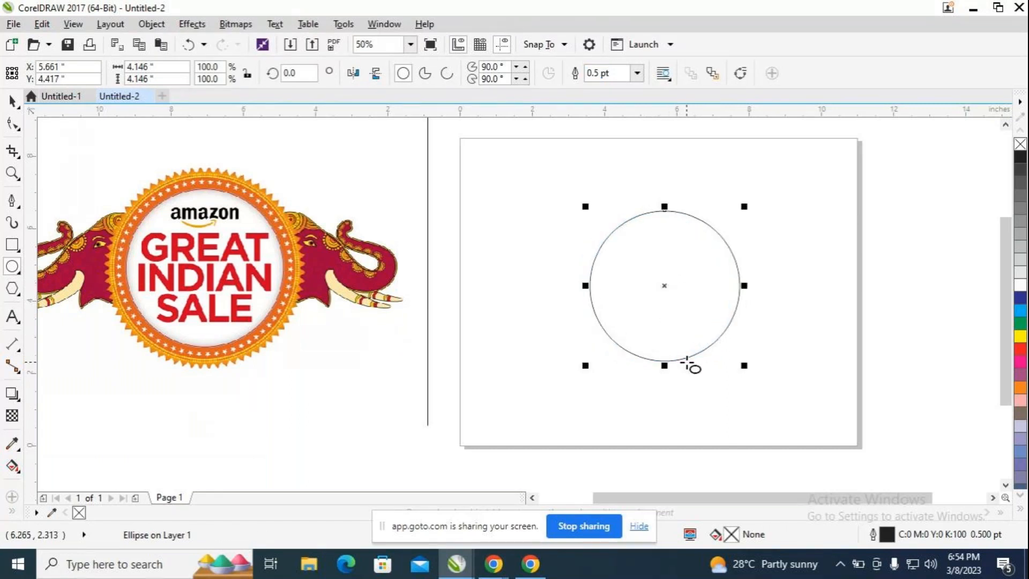
drag(745, 366, 716, 328)
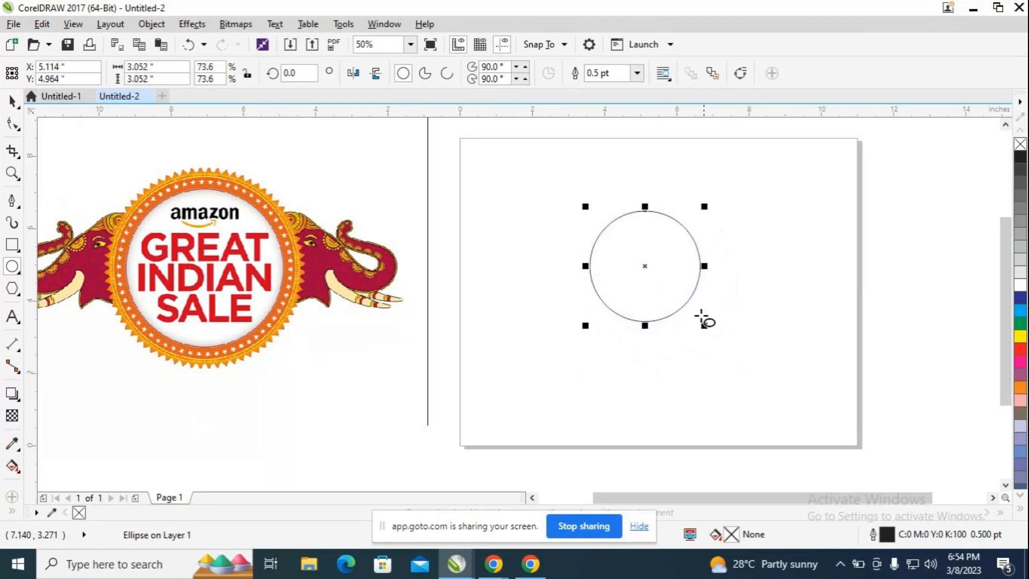
drag(646, 273, 667, 293)
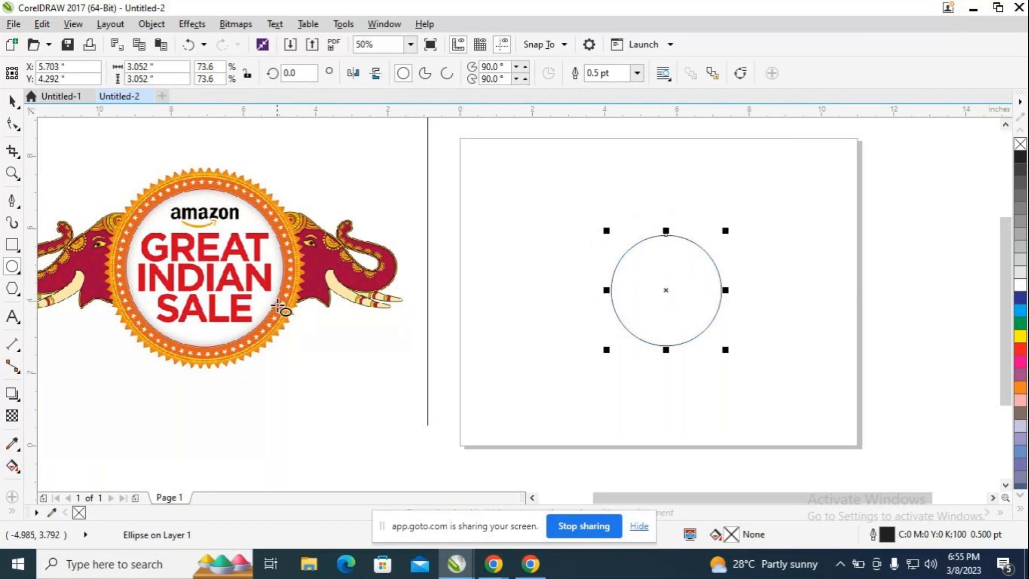
Give the circle a magenta outline and no fill.
scroll(284, 292, up, 2)
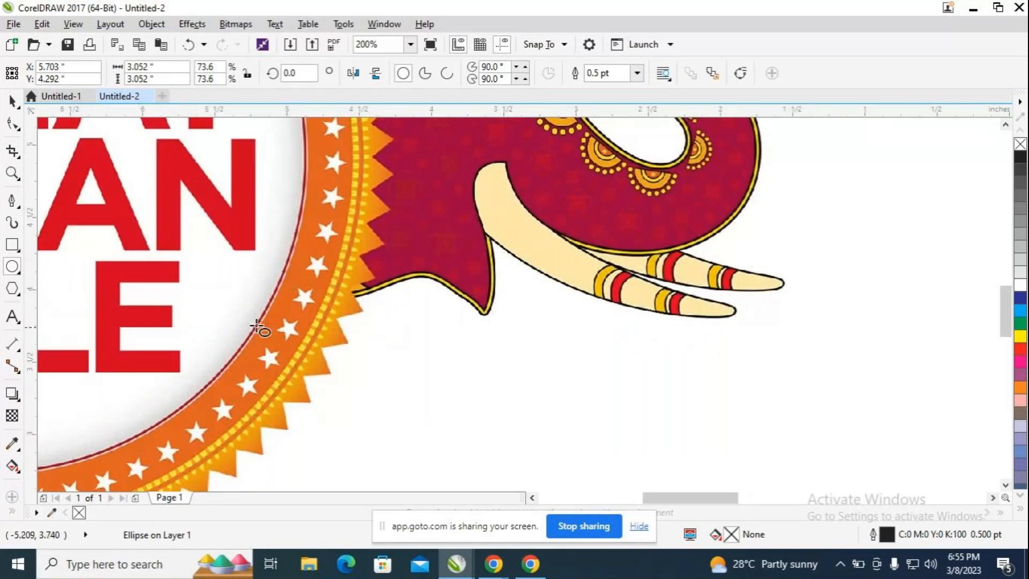
scroll(423, 276, down, 1)
scroll(424, 276, down, 1)
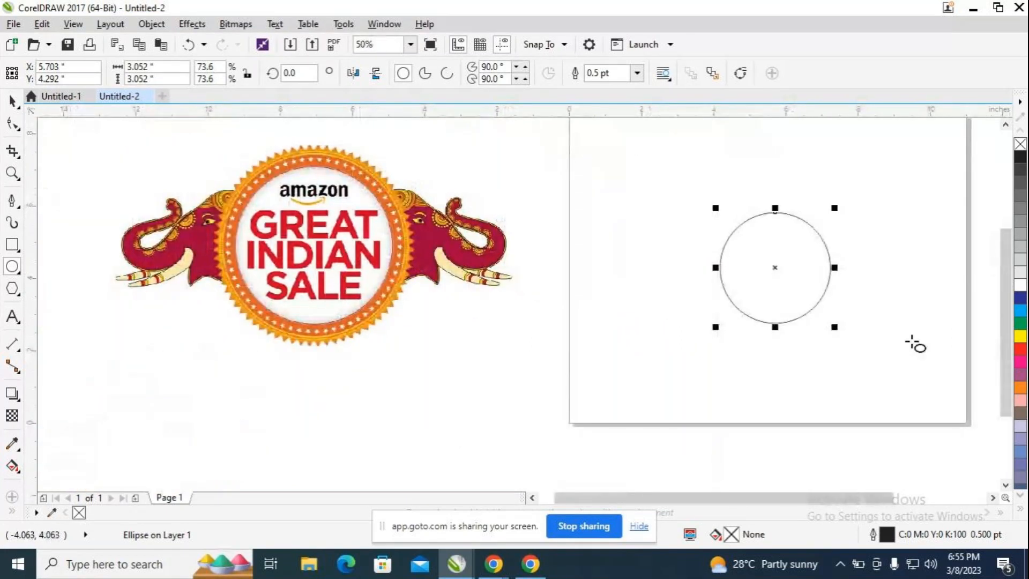
click(1022, 364)
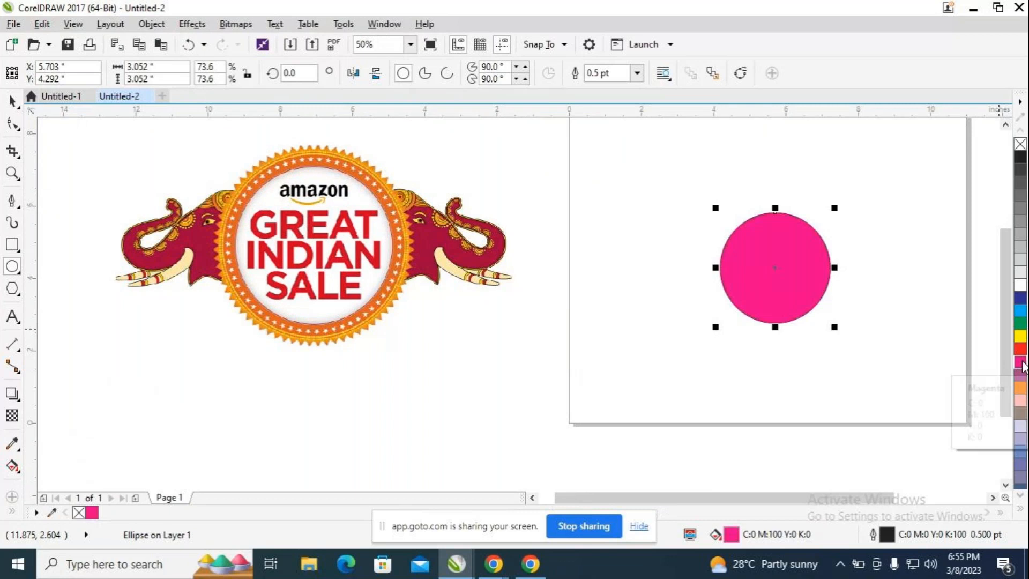
click(1020, 144)
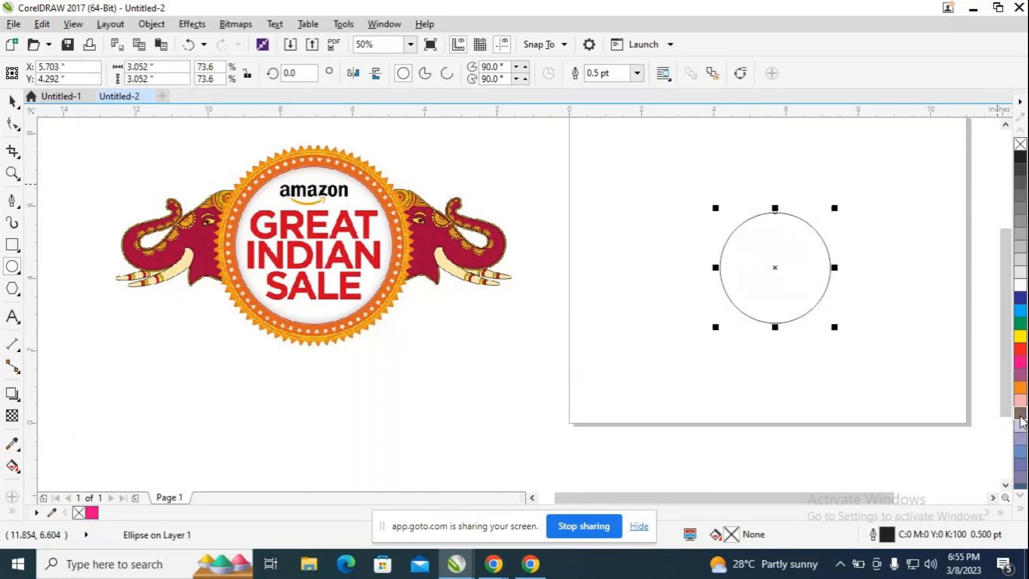
right_click(1020, 362)
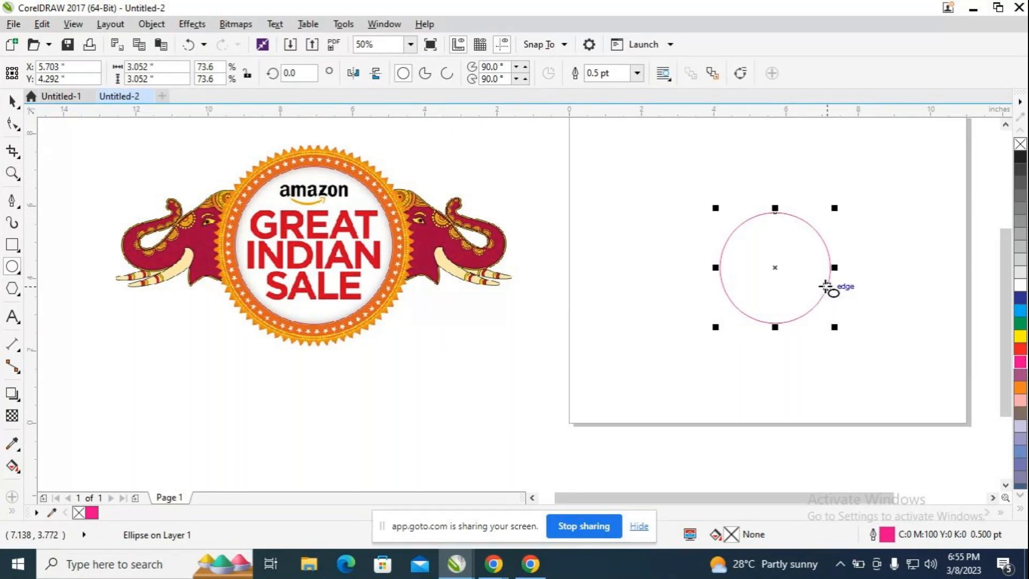
Duplicate the circle, enlarge the copy to about 3.49 in across, and center it on the original circle.
key(ctrl+d)
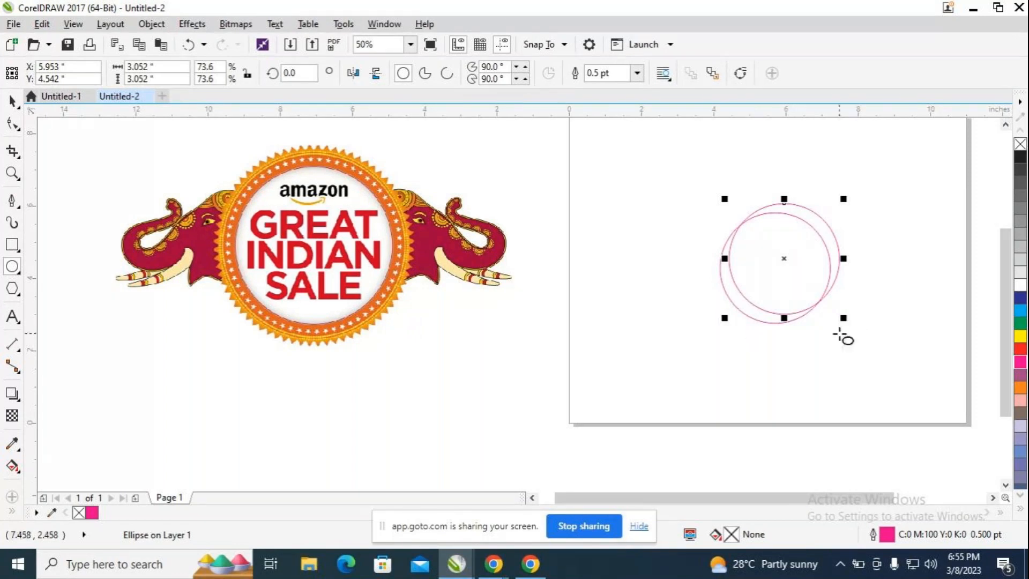
drag(844, 321, 852, 327)
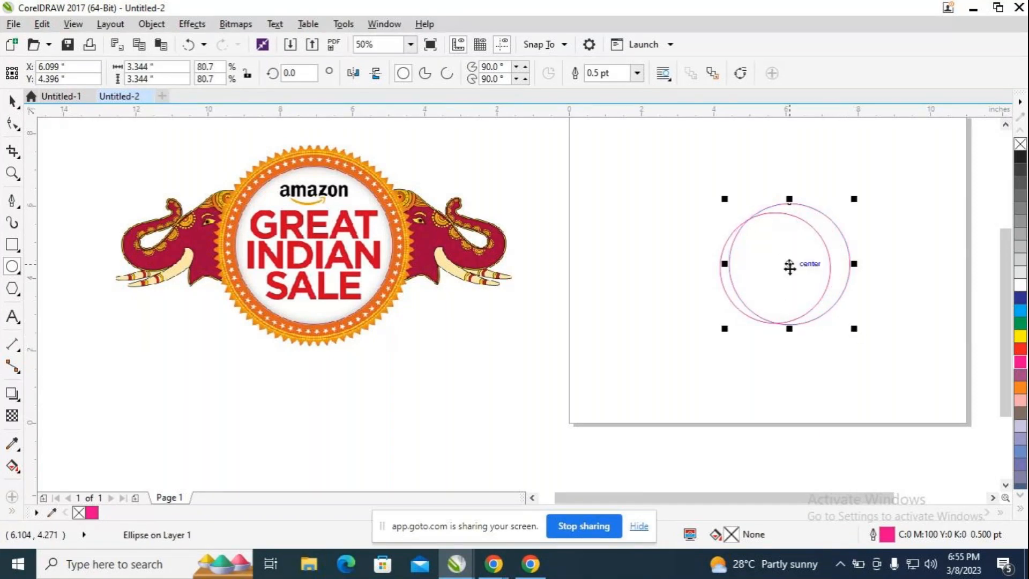
drag(789, 264, 775, 268)
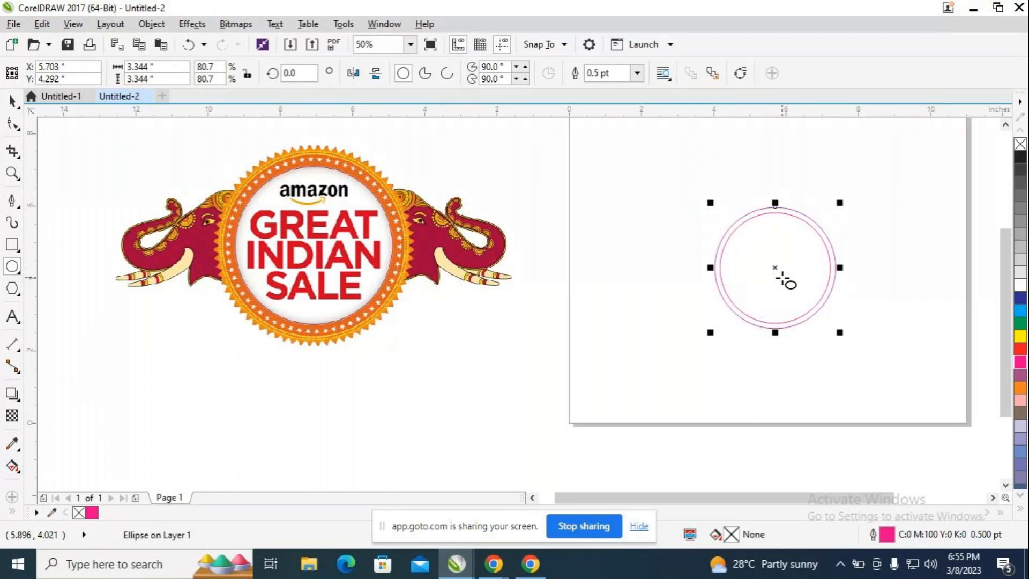
drag(840, 332, 845, 338)
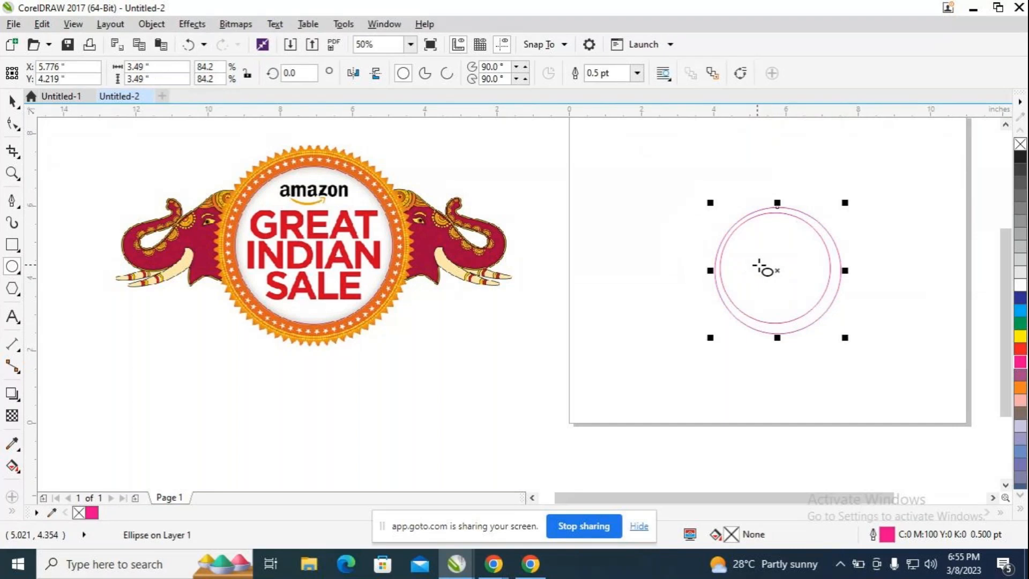
drag(779, 271, 775, 267)
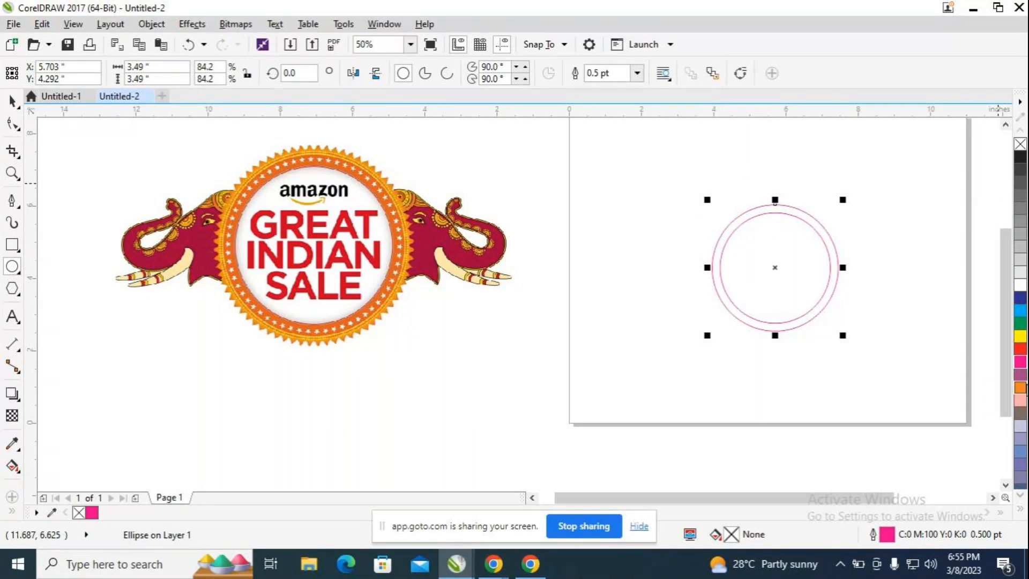
Fill the larger circle with orange (C0 M60 Y100 K0) and remove its outline.
click(1020, 386)
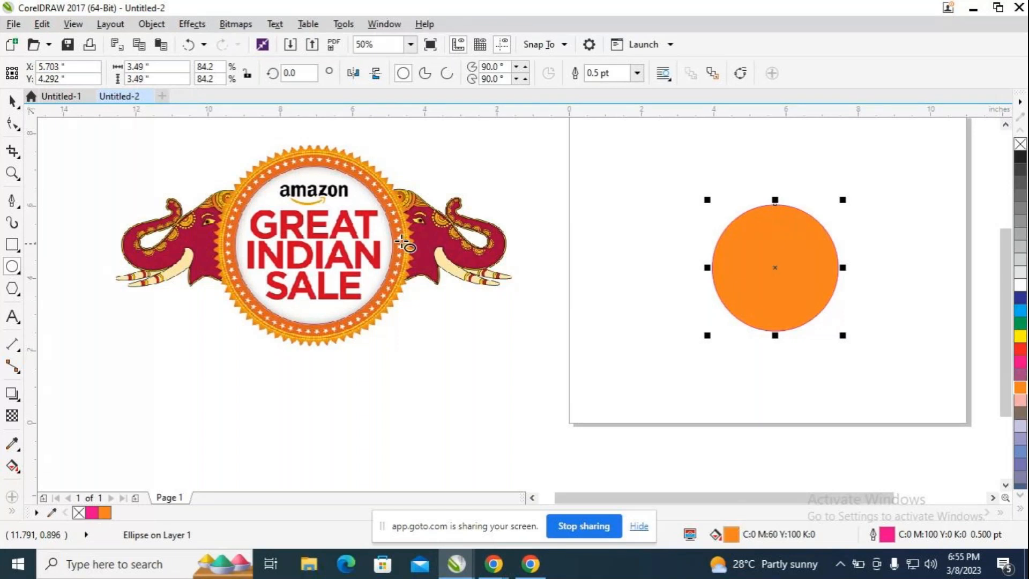
scroll(386, 233, up, 2)
scroll(386, 233, up, 2)
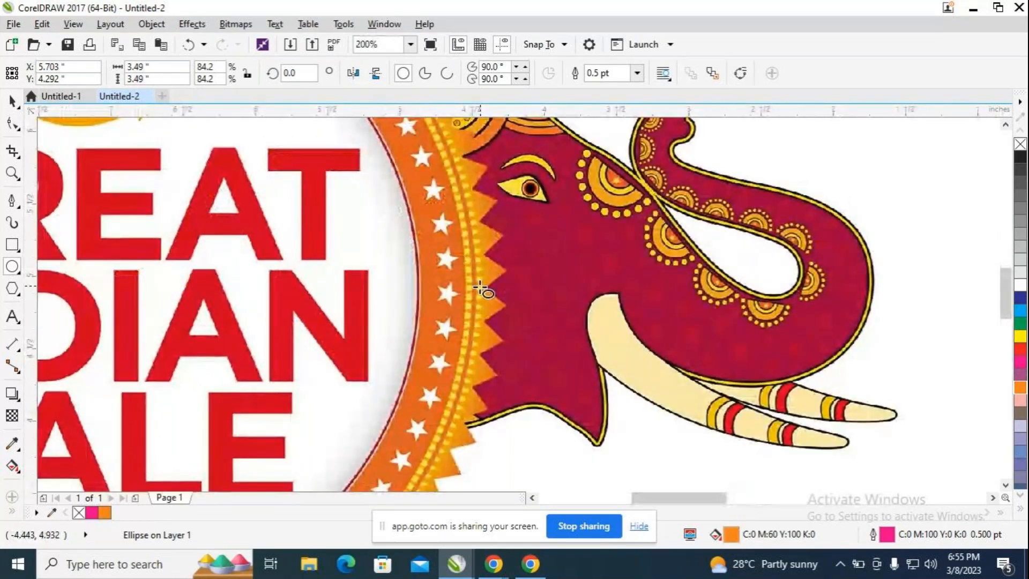
scroll(602, 268, down, 4)
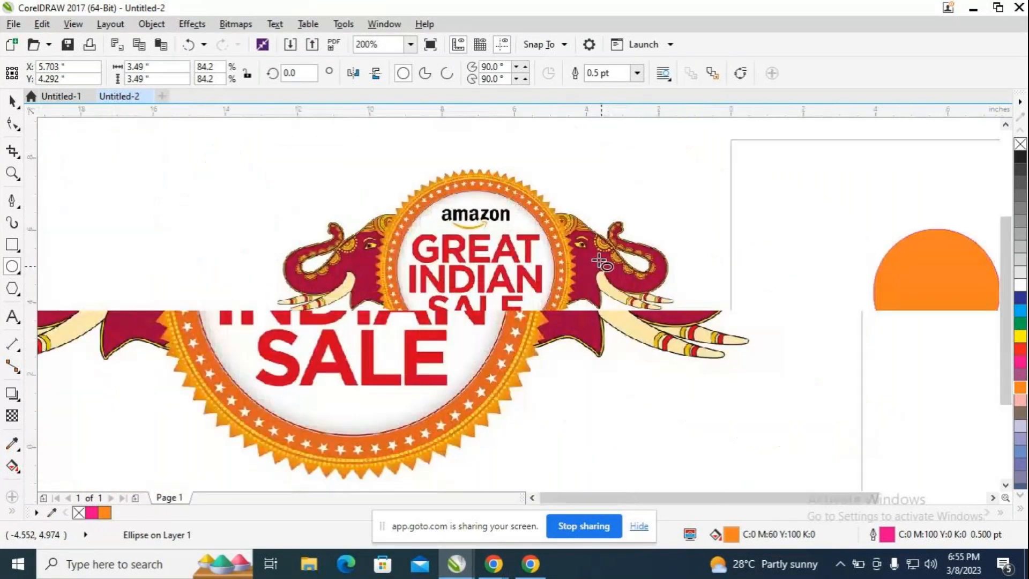
right_click(1020, 145)
scroll(747, 501, right, 2)
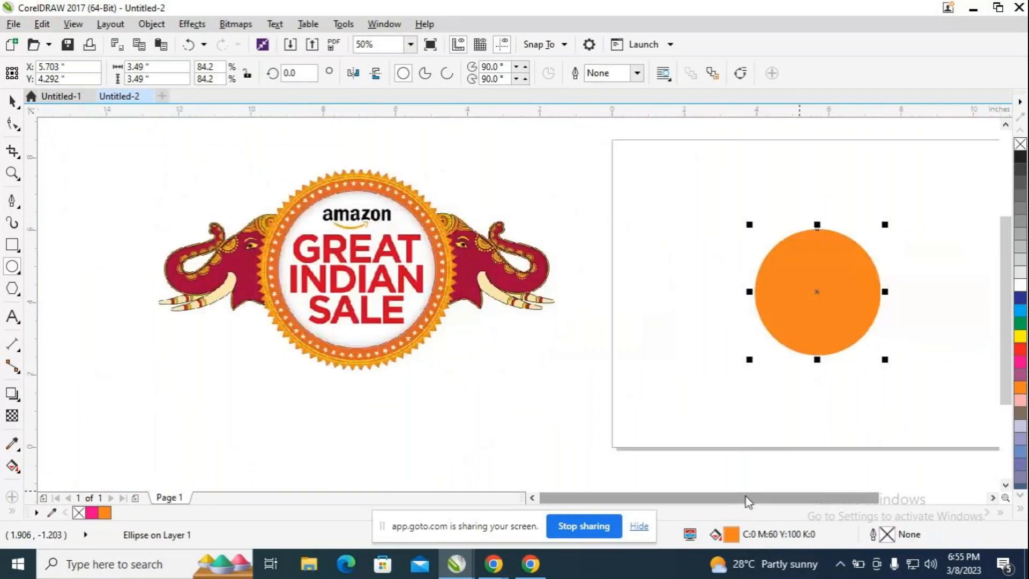
drag(747, 501, 802, 499)
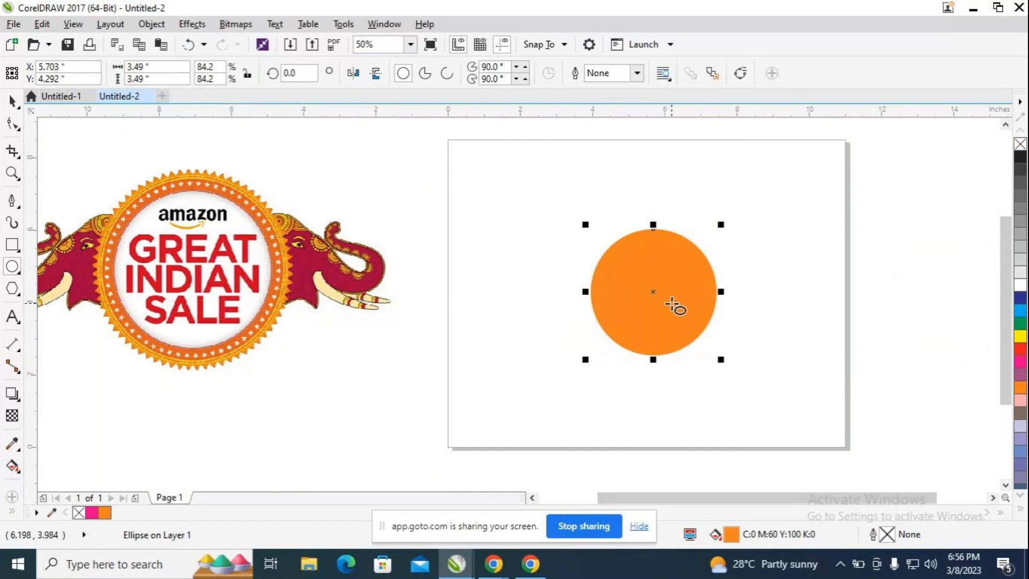
Send the orange circle to the back of the page, behind the magenta-outlined circle.
click(12, 101)
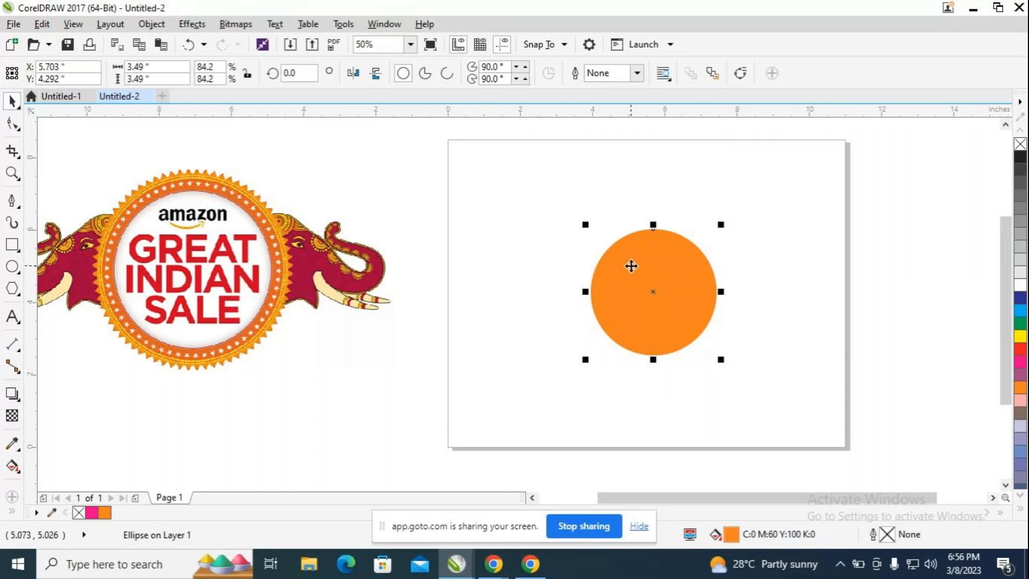
right_click(646, 266)
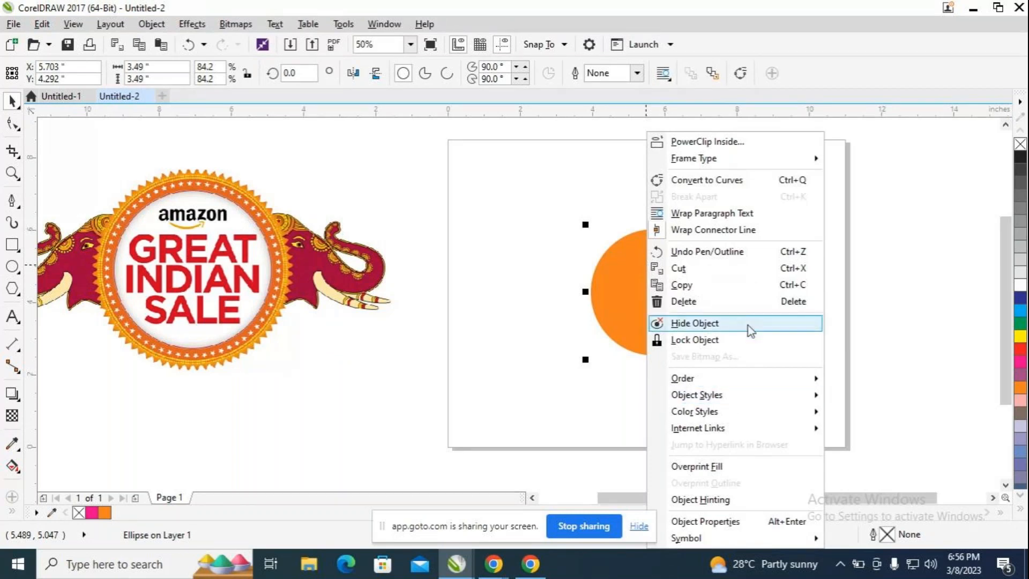
mouse_move(766, 379)
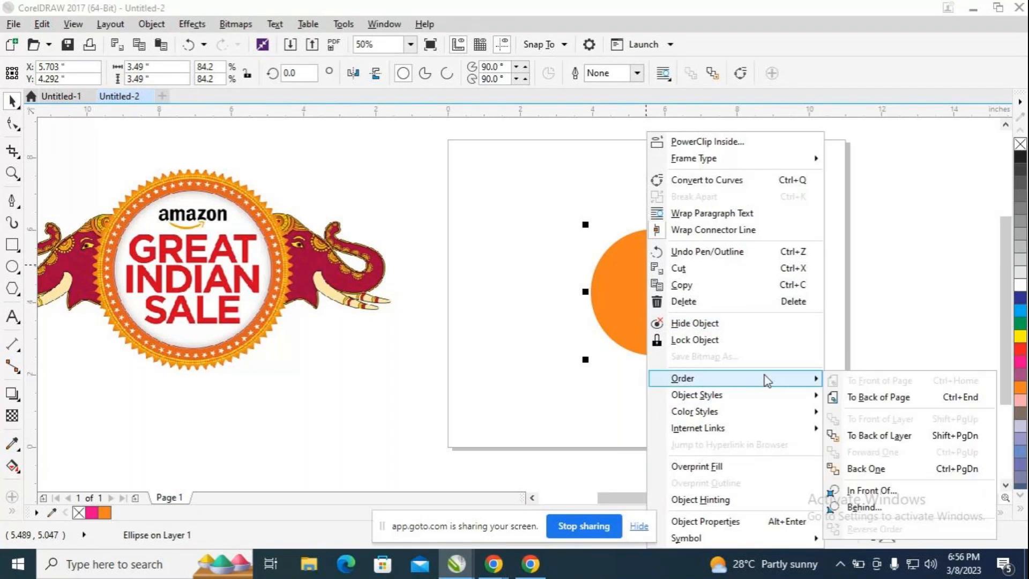
click(893, 397)
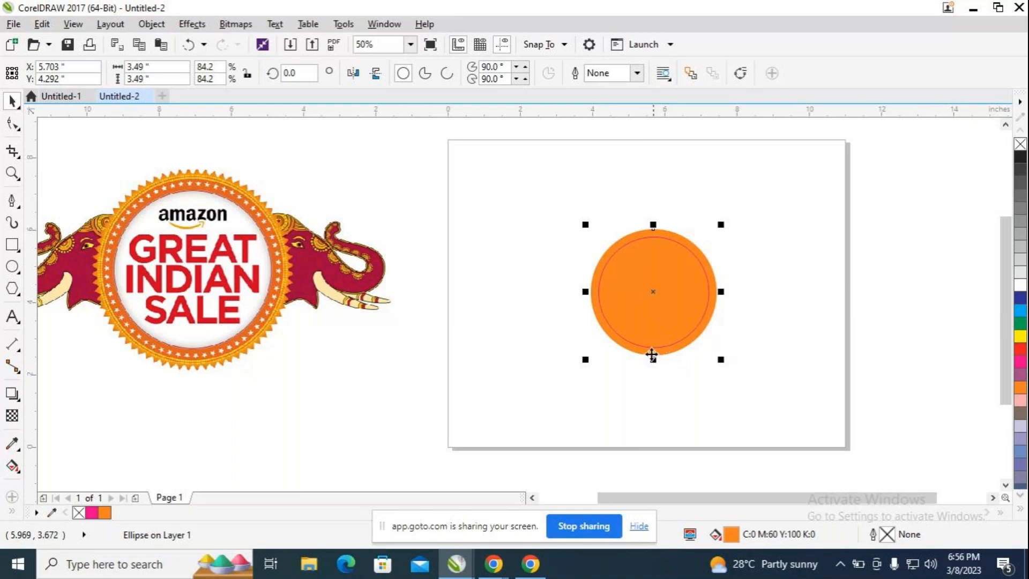
Select the inner magenta-outlined circle and fill it with white so the orange forms a ring around it.
click(710, 297)
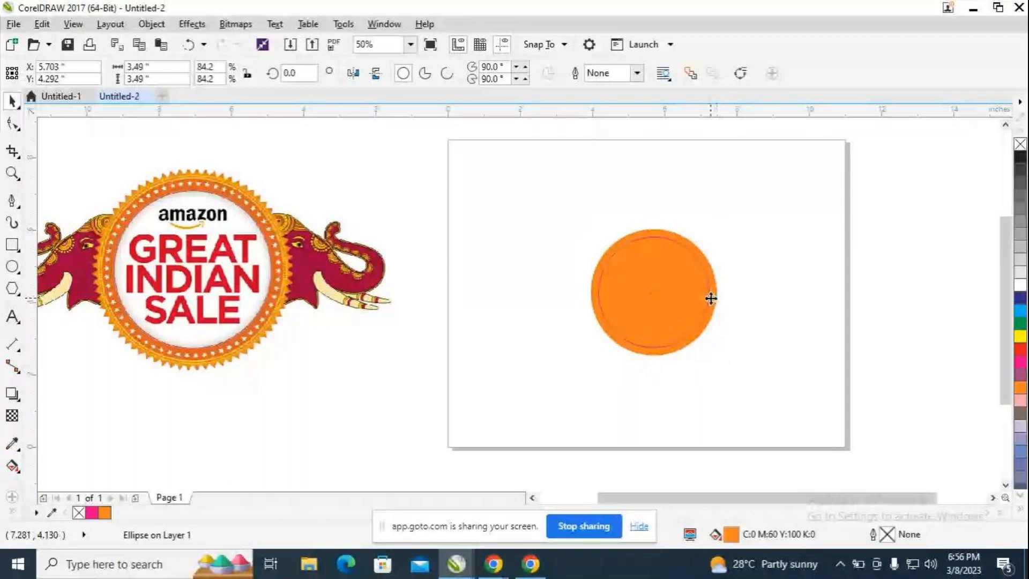
click(847, 304)
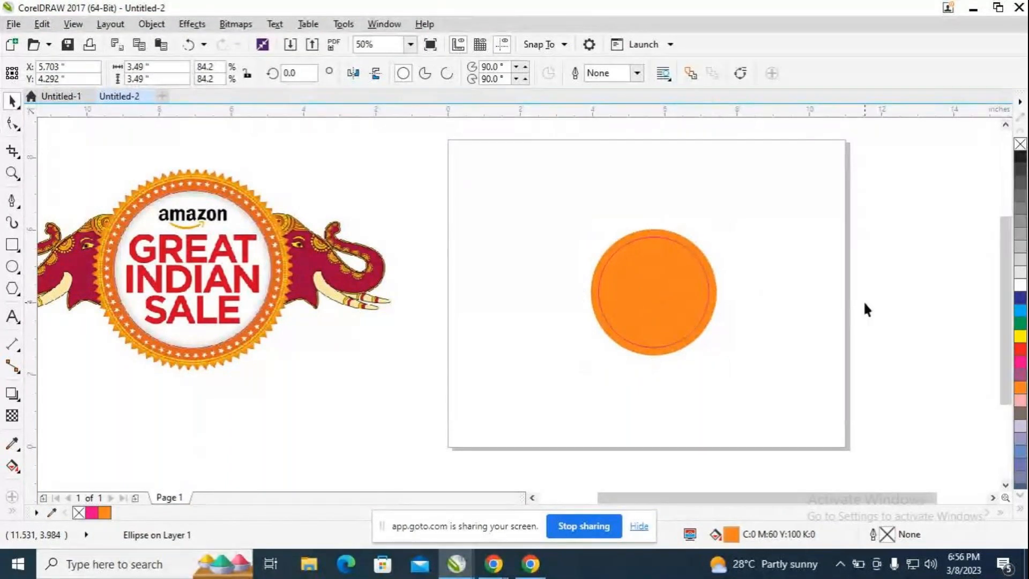
click(684, 341)
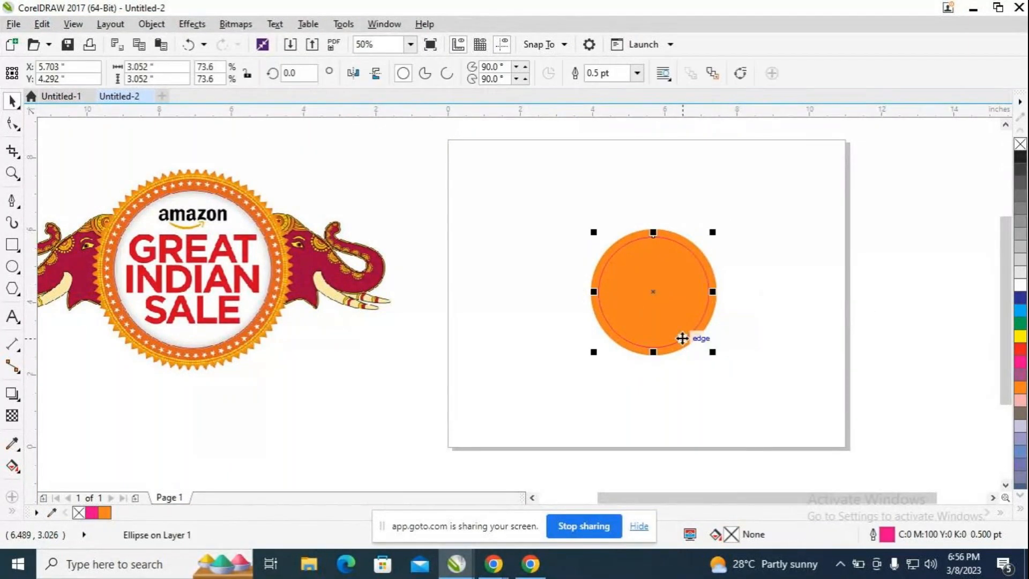
click(1020, 284)
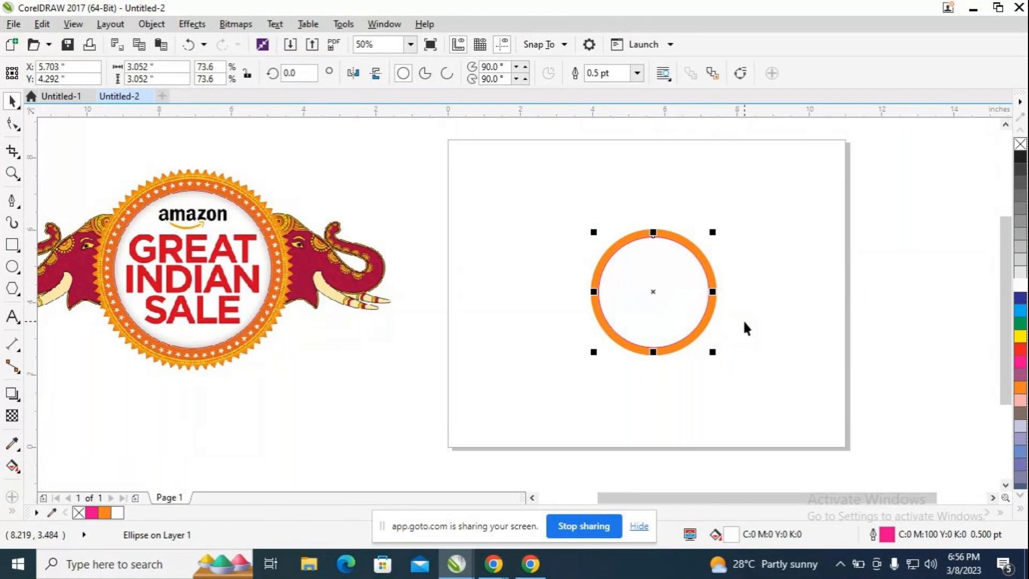
scroll(754, 291, up, 2)
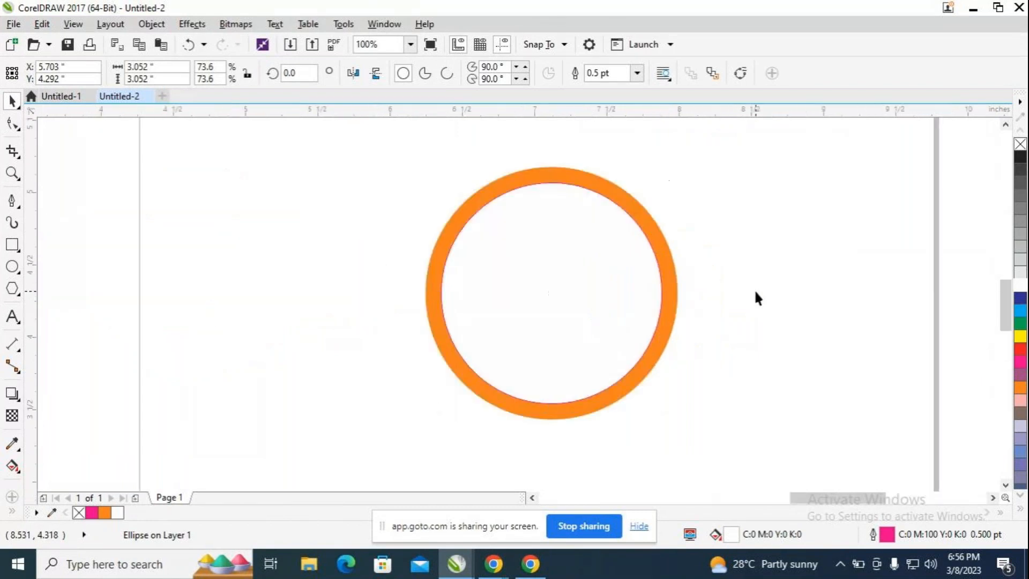
drag(866, 507, 820, 503)
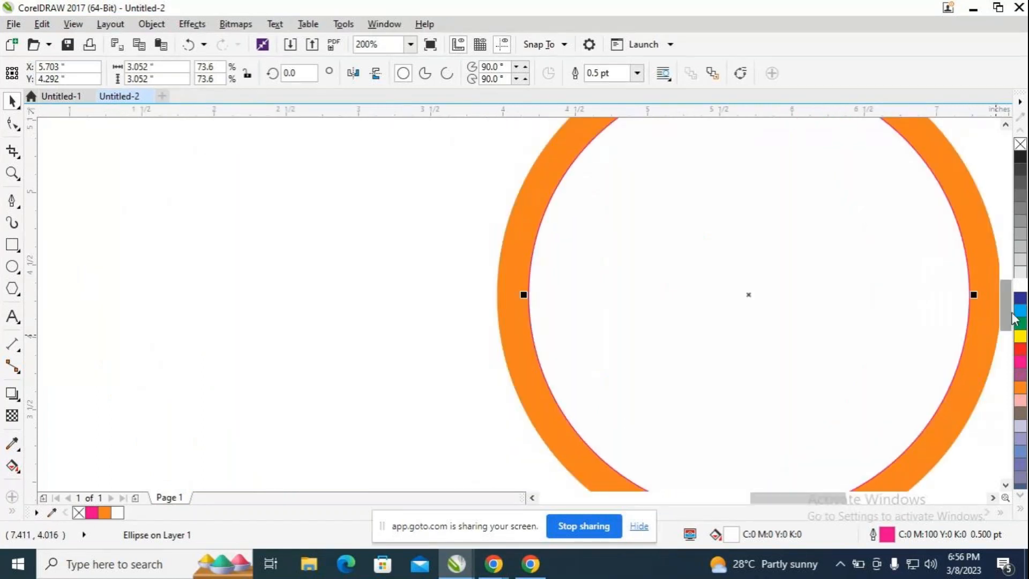
Draw a small five-pointed star about 0.11 in wide and move it onto the top center of the orange ring.
drag(1006, 321, 1006, 300)
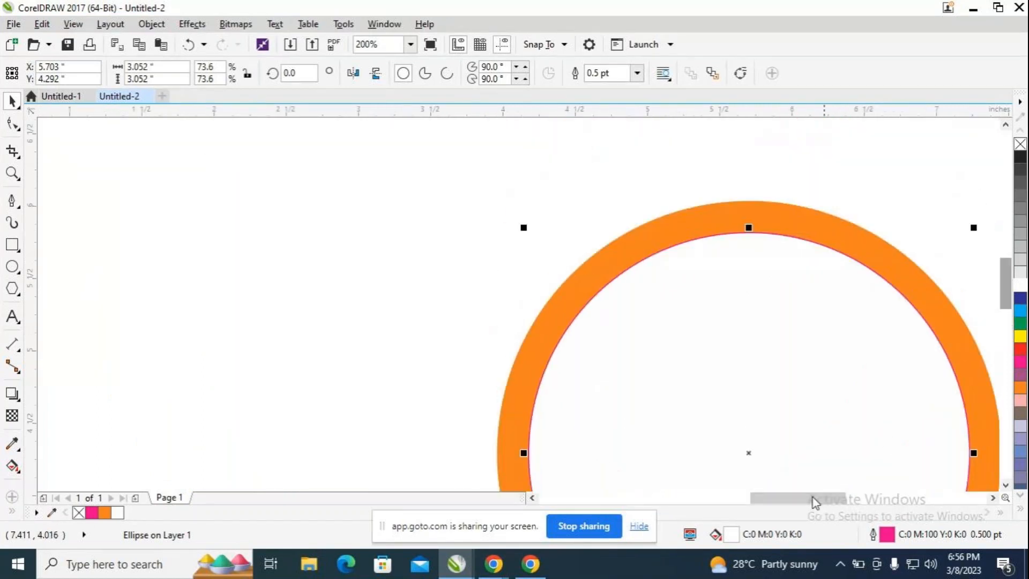
drag(788, 500, 793, 501)
click(854, 148)
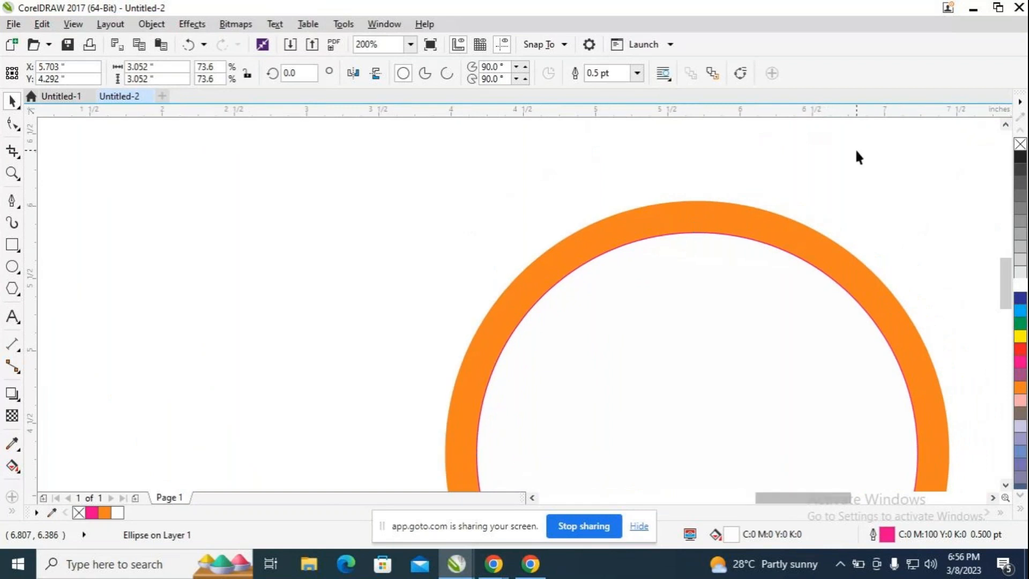
click(22, 295)
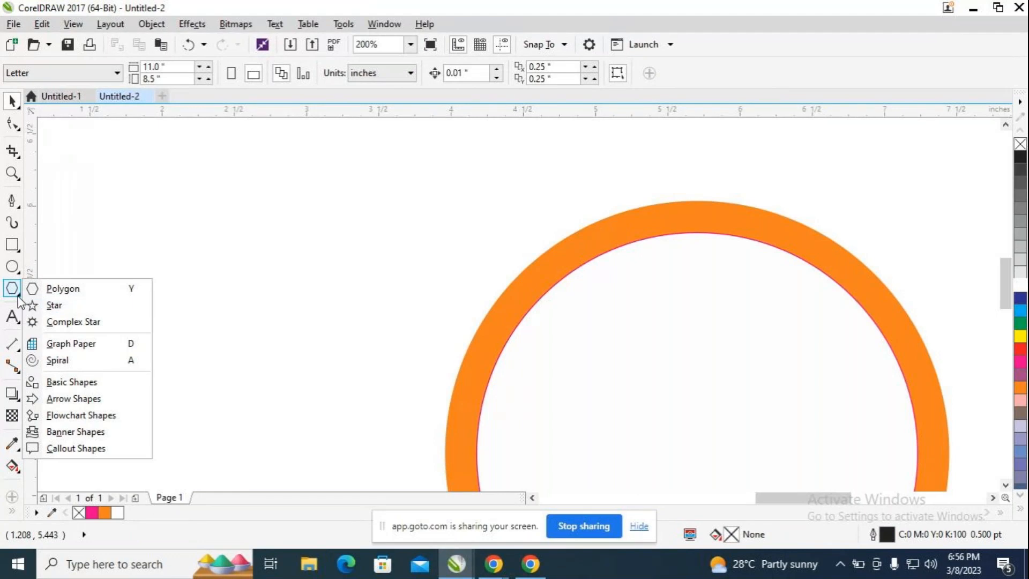
click(51, 308)
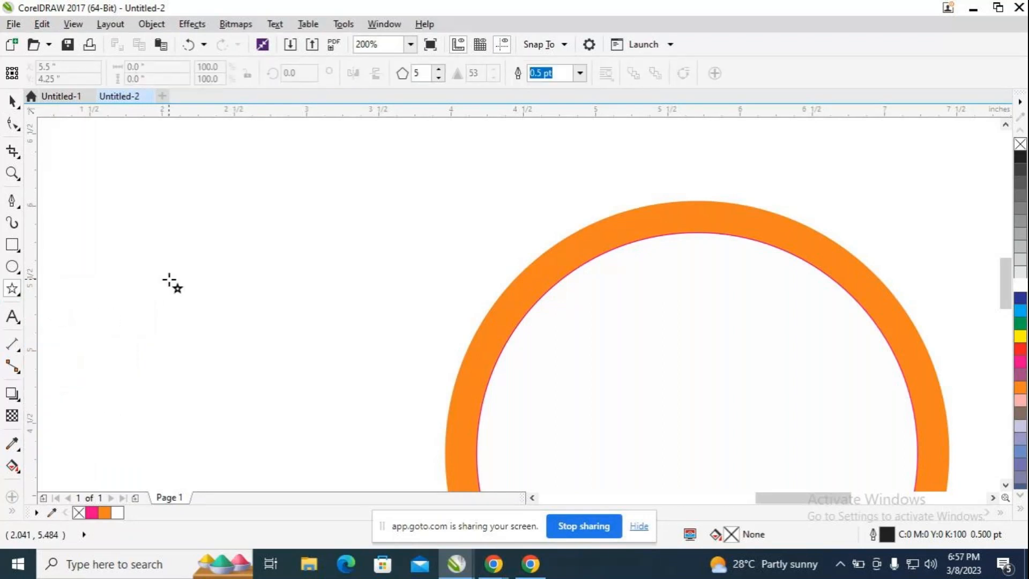
drag(170, 190, 233, 255)
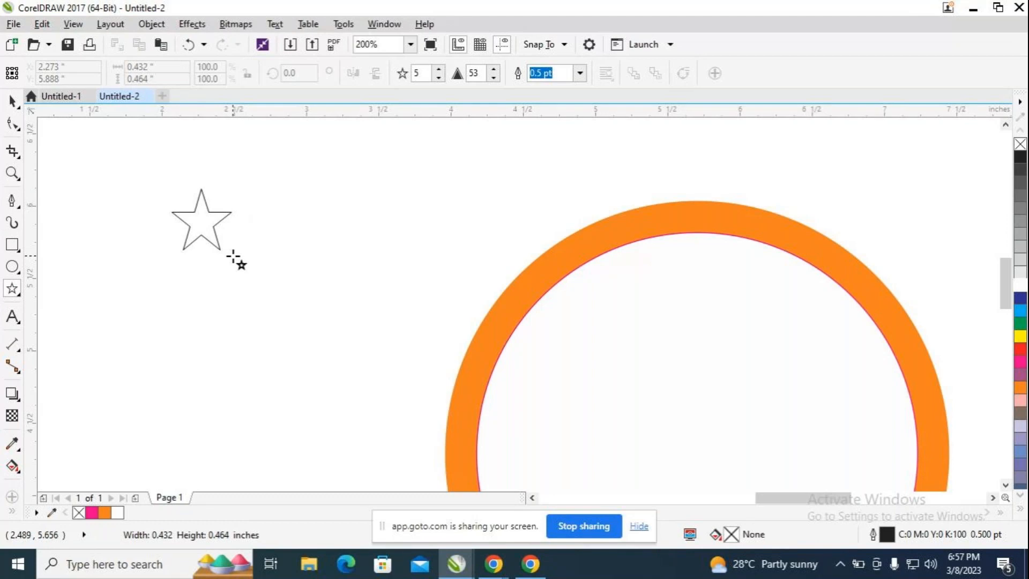
drag(233, 258, 174, 174)
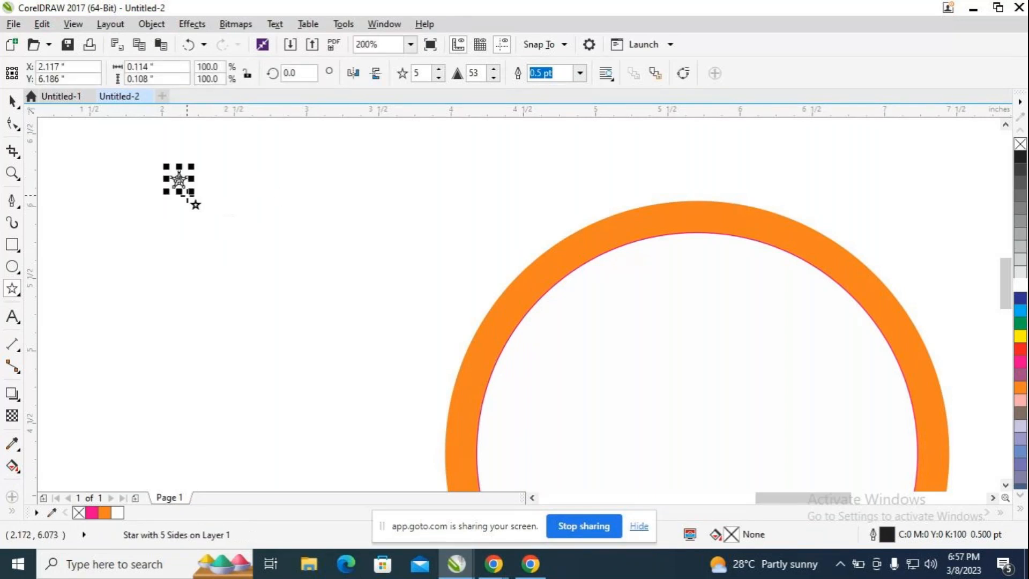
key(space)
drag(181, 183, 699, 215)
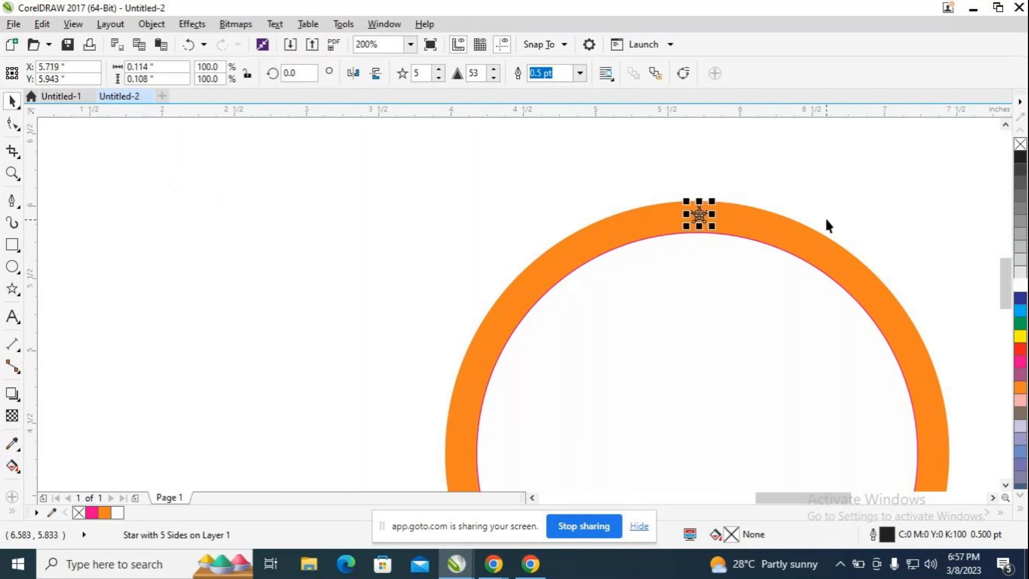
Check the stars in the reference badge, and fill the new star with white and remove its outline.
drag(798, 505, 696, 506)
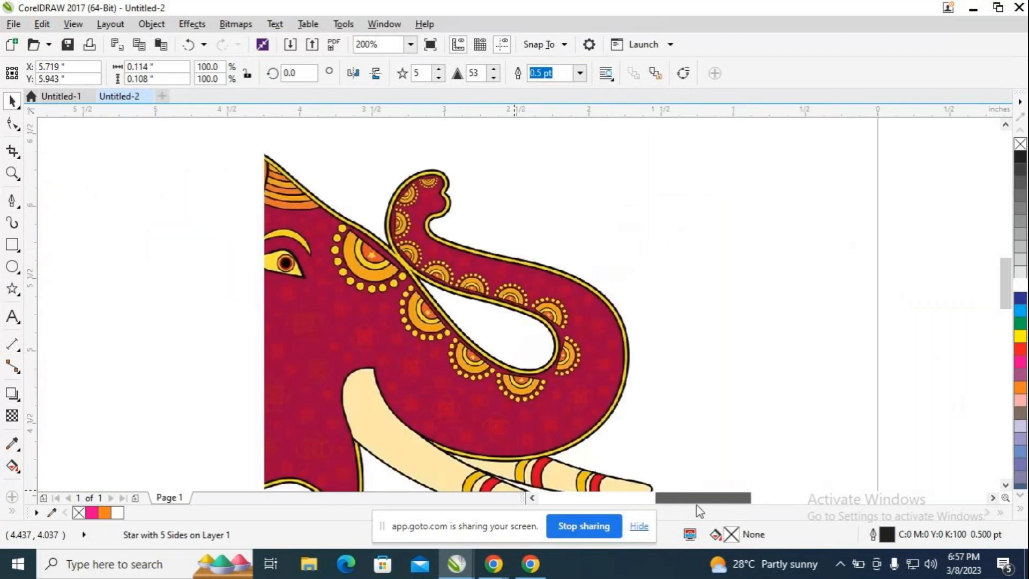
drag(696, 505, 802, 506)
click(1017, 283)
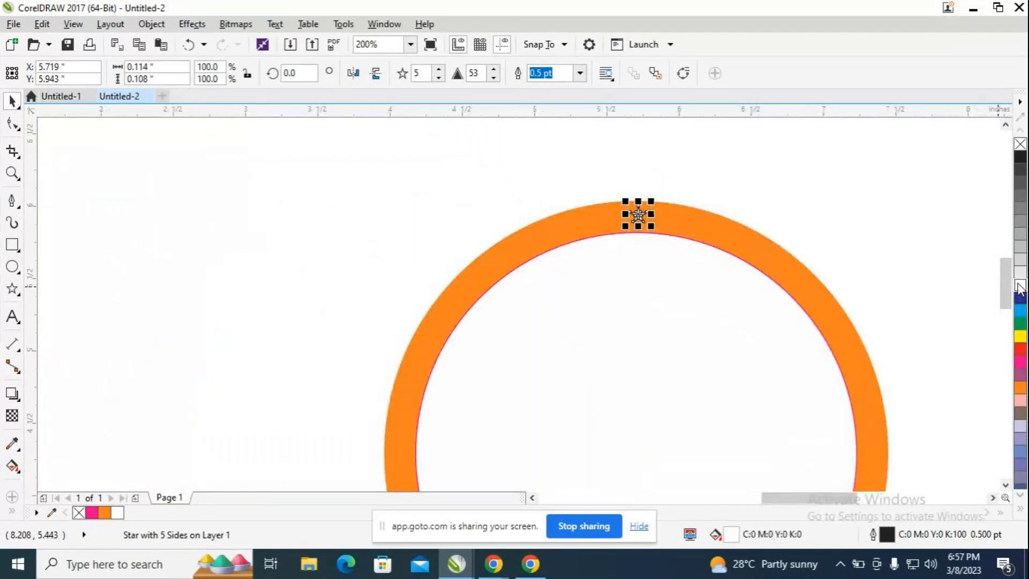
right_click(1020, 144)
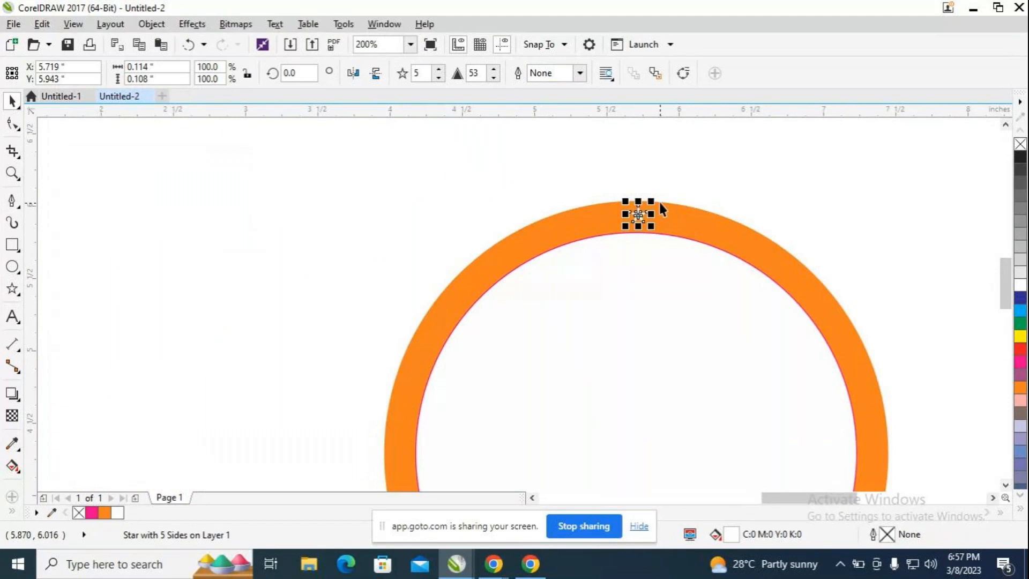
Duplicate the white star and reselect the original on the orange ring.
scroll(664, 202, up, 2)
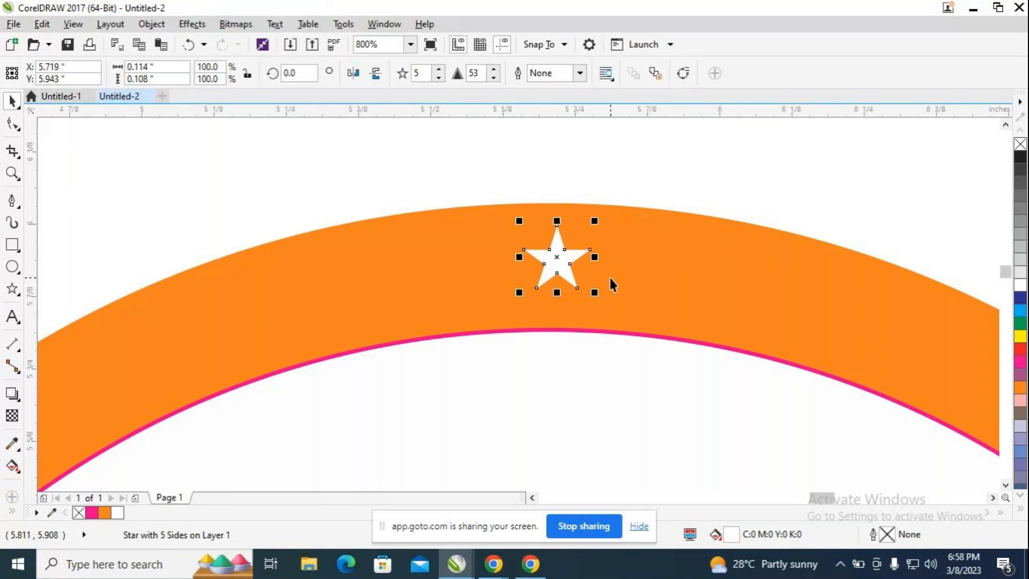
key(ctrl+d)
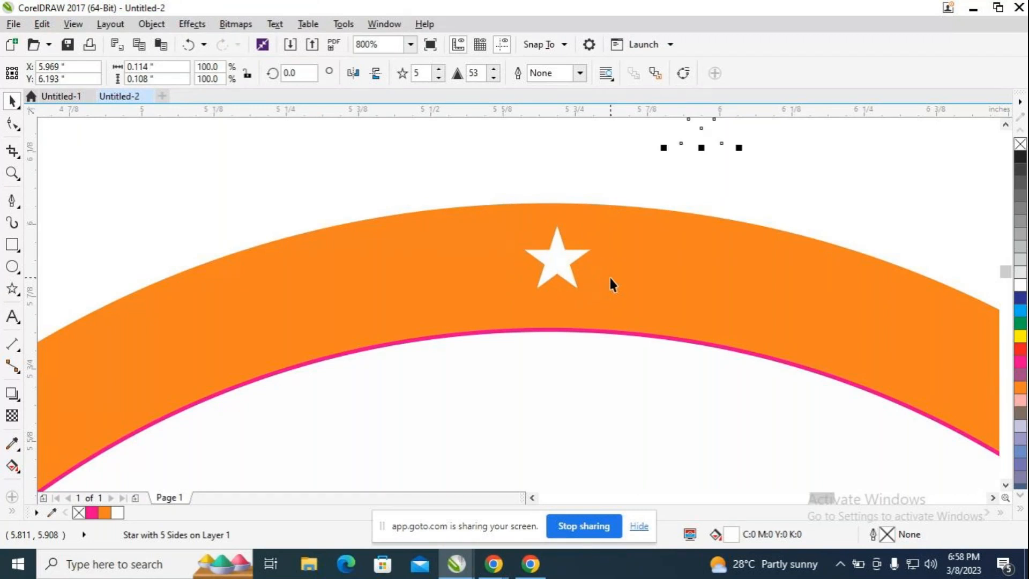
click(554, 271)
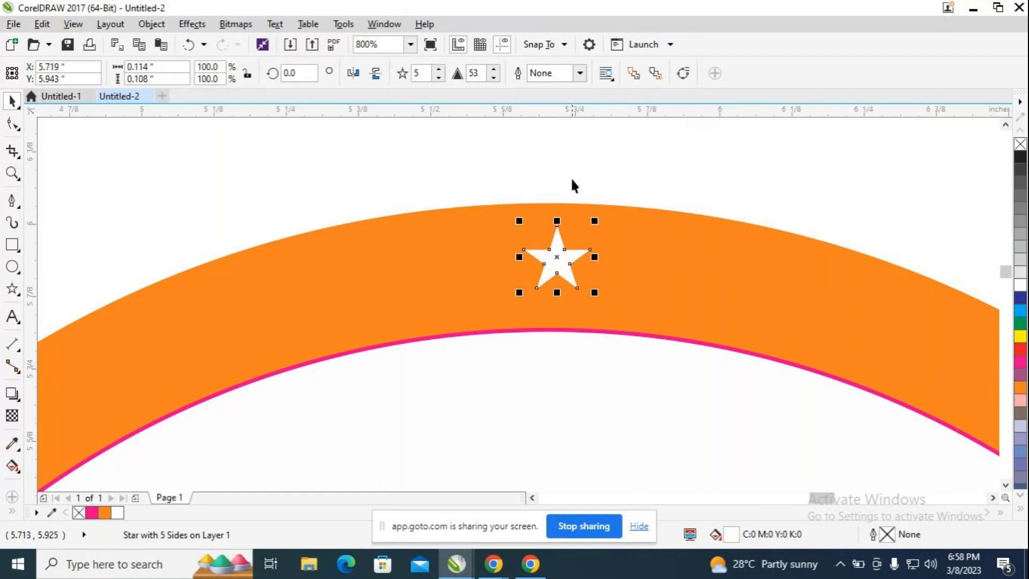
Duplicate the star on the ring and place the copy exactly over the original.
drag(1004, 272, 1002, 248)
scroll(837, 306, down, 2)
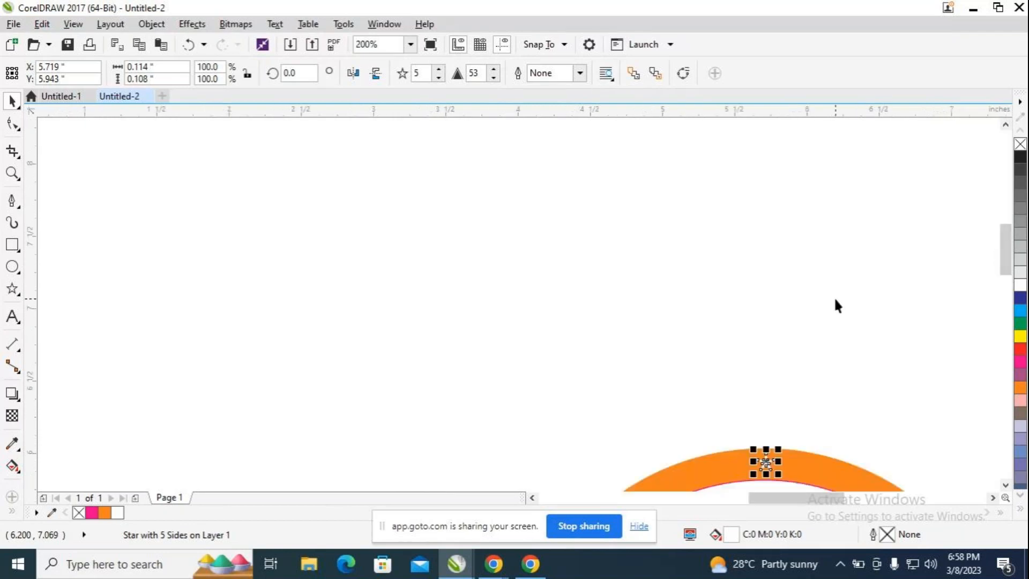
scroll(838, 305, down, 2)
scroll(838, 306, up, 2)
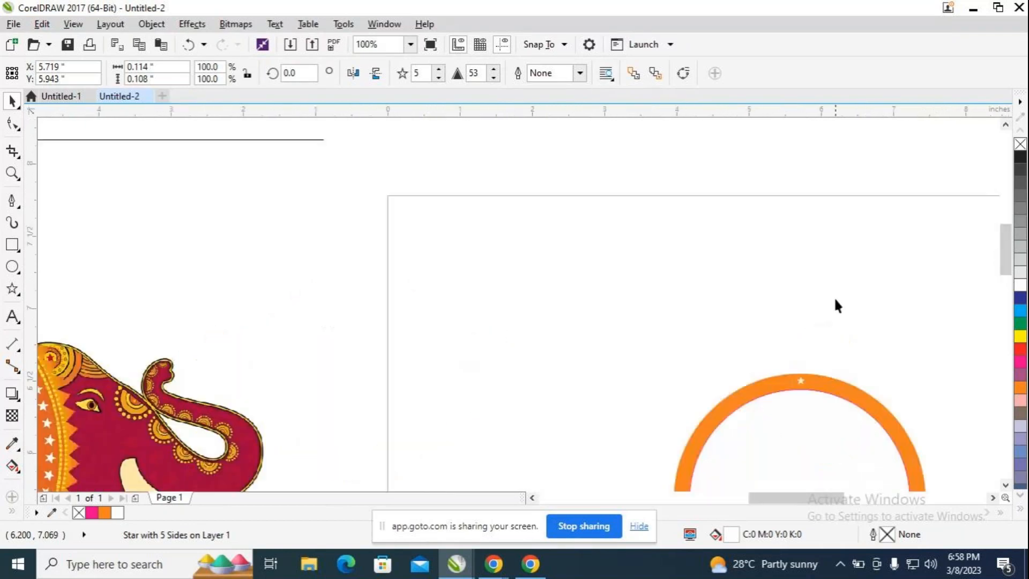
drag(1009, 262, 1005, 294)
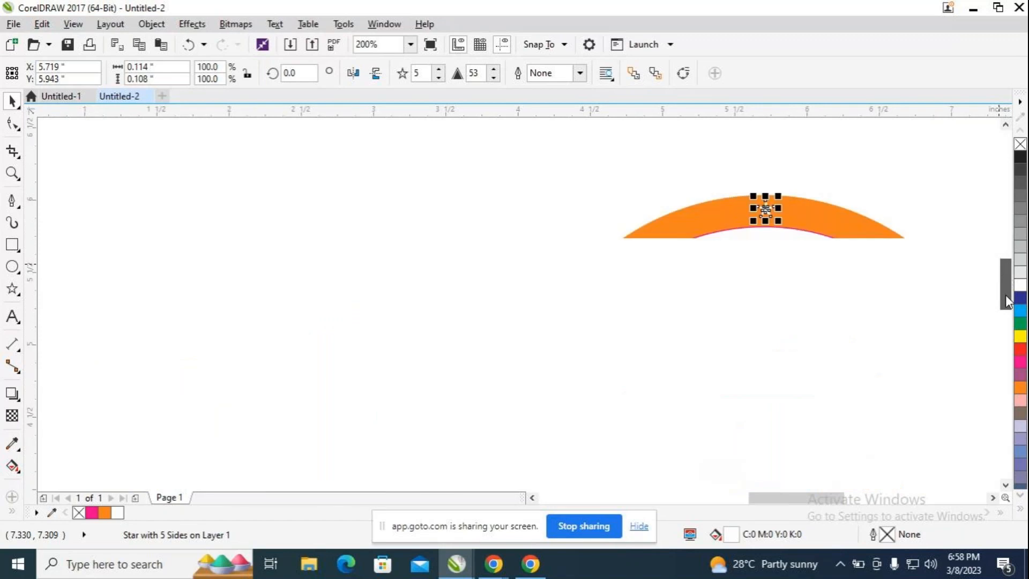
scroll(915, 268, up, 1)
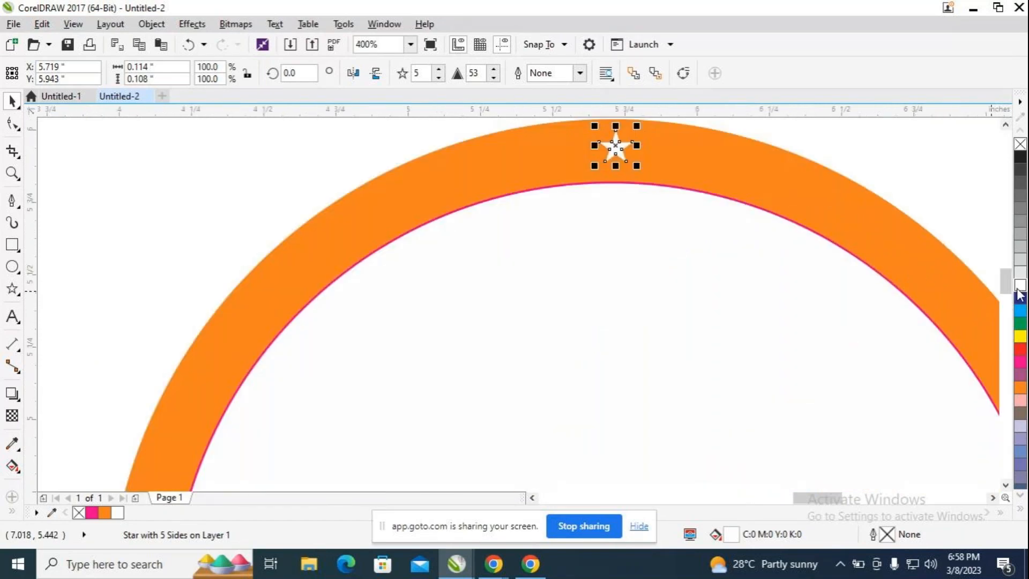
drag(1005, 282, 1005, 271)
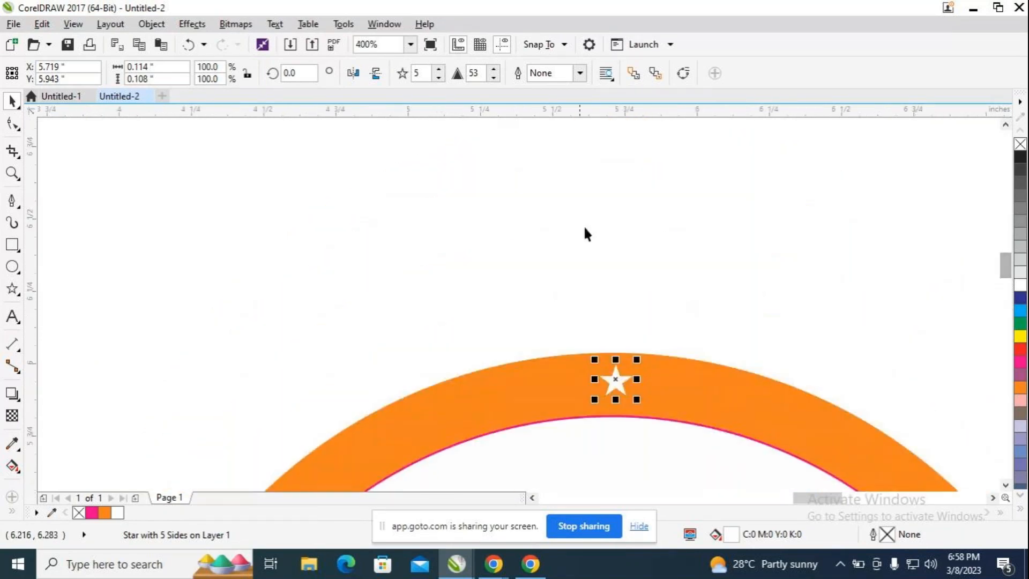
key(ctrl+d)
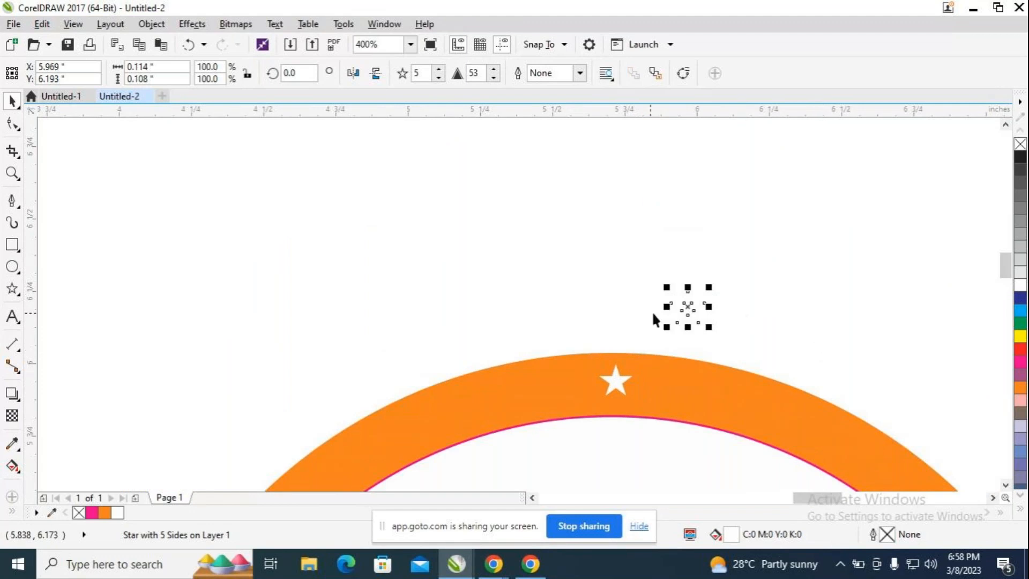
drag(688, 310, 623, 374)
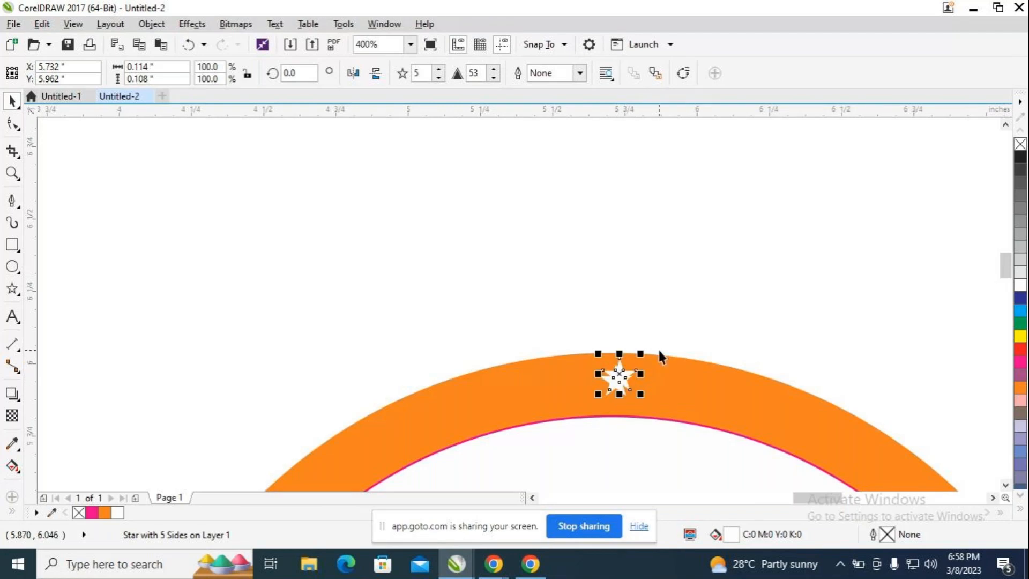
scroll(638, 353, up, 1)
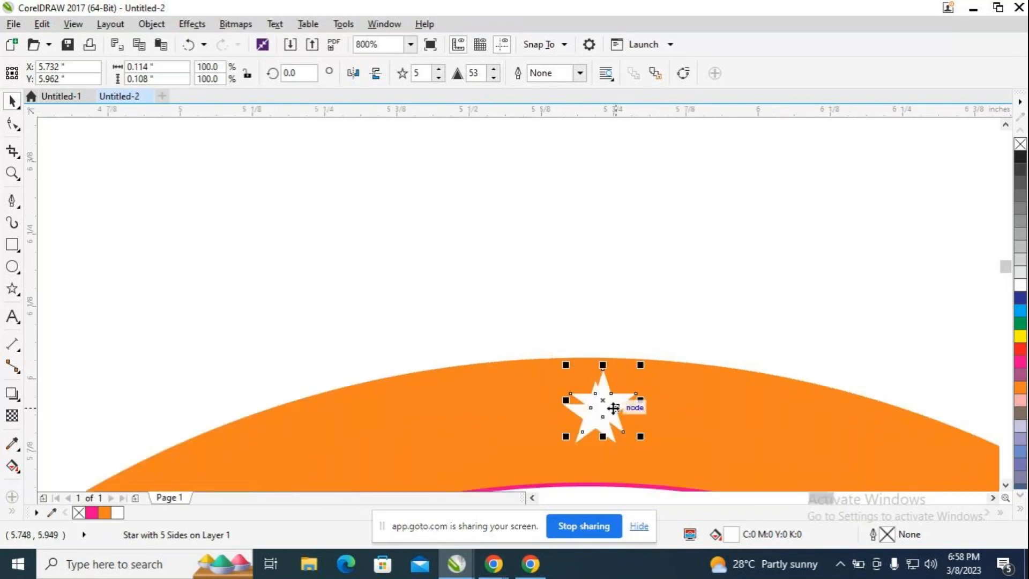
drag(604, 404, 595, 414)
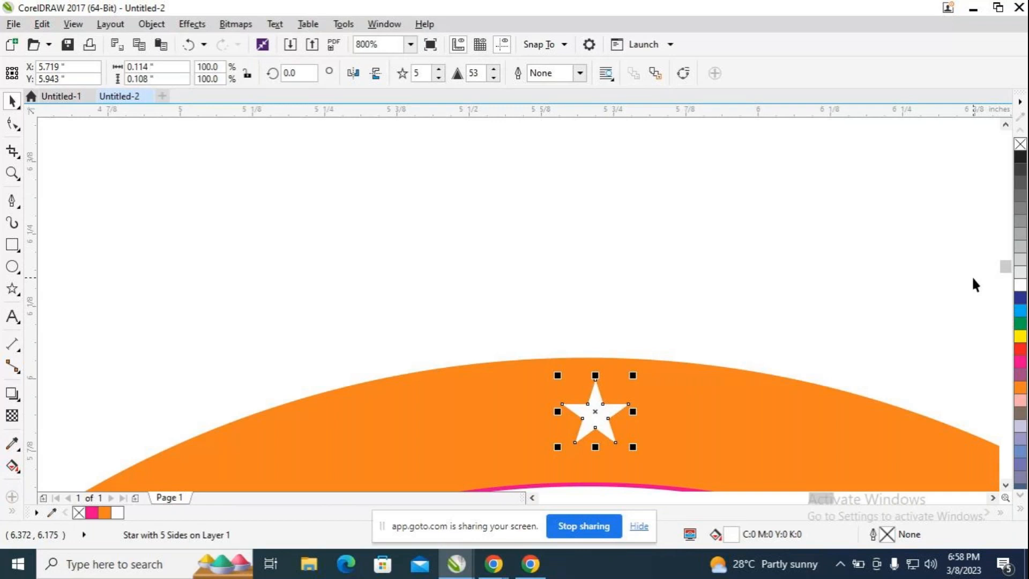
Move the star copy's center of rotation to the common center of the two circles.
scroll(973, 277, up, 1)
scroll(972, 277, down, 1)
scroll(985, 279, down, 1)
scroll(985, 279, up, 1)
click(1005, 283)
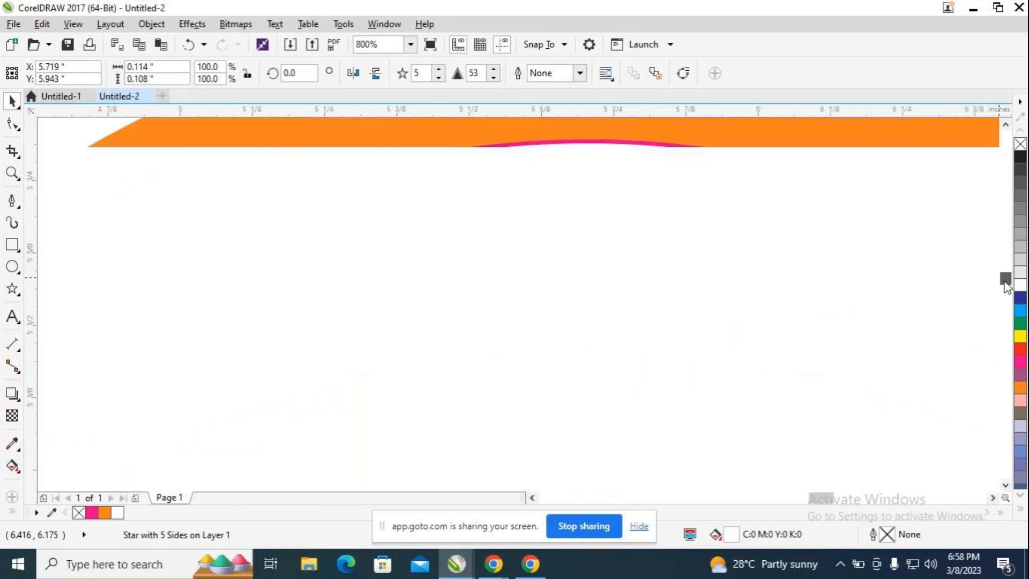
scroll(868, 298, down, 1)
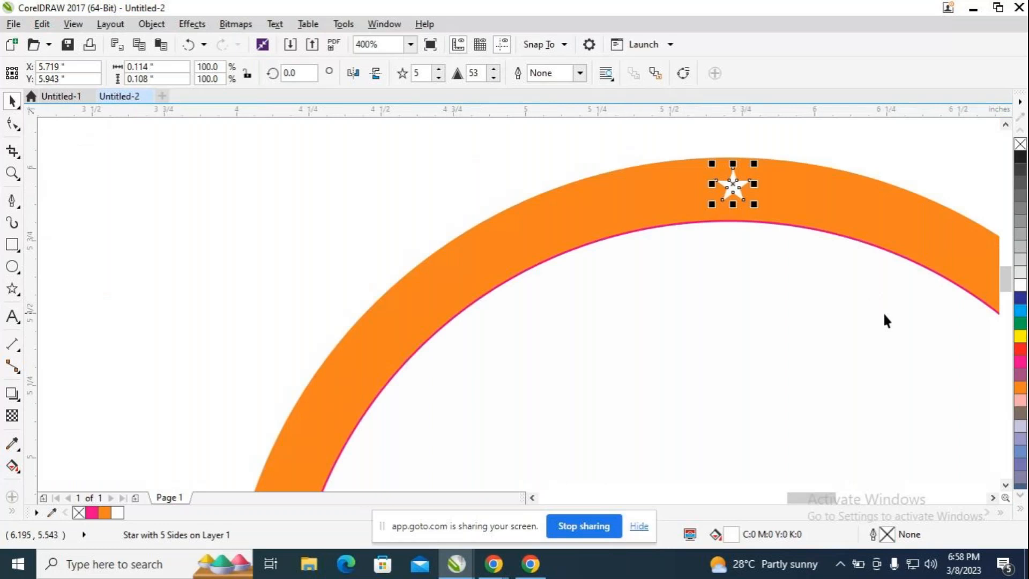
drag(831, 497, 841, 503)
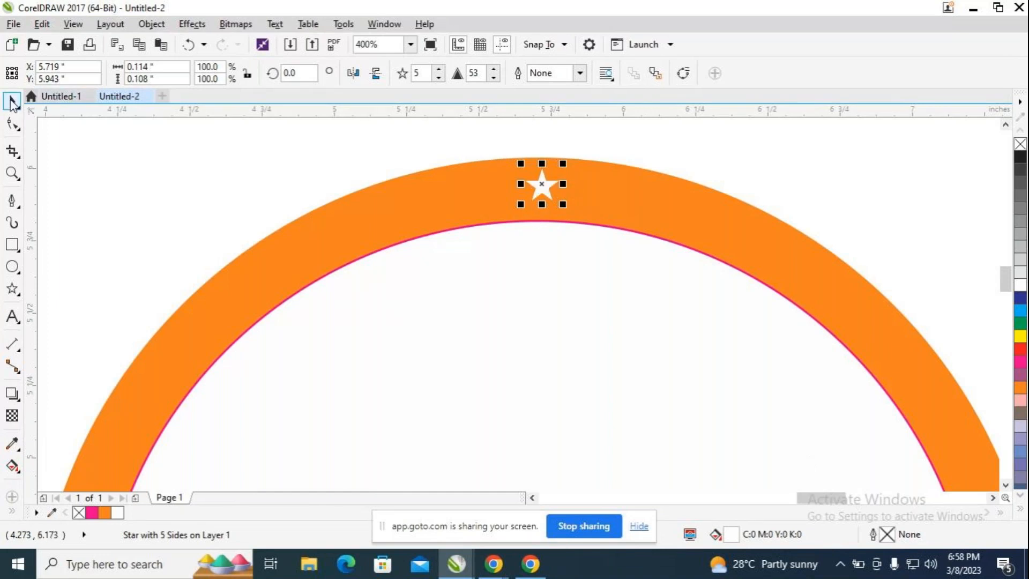
click(545, 193)
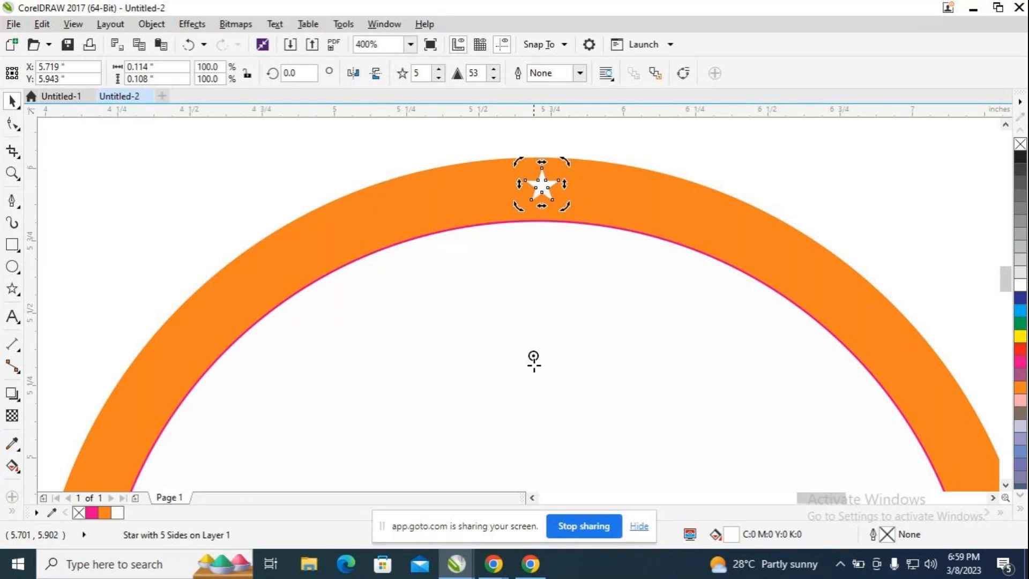
scroll(555, 472, down, 3)
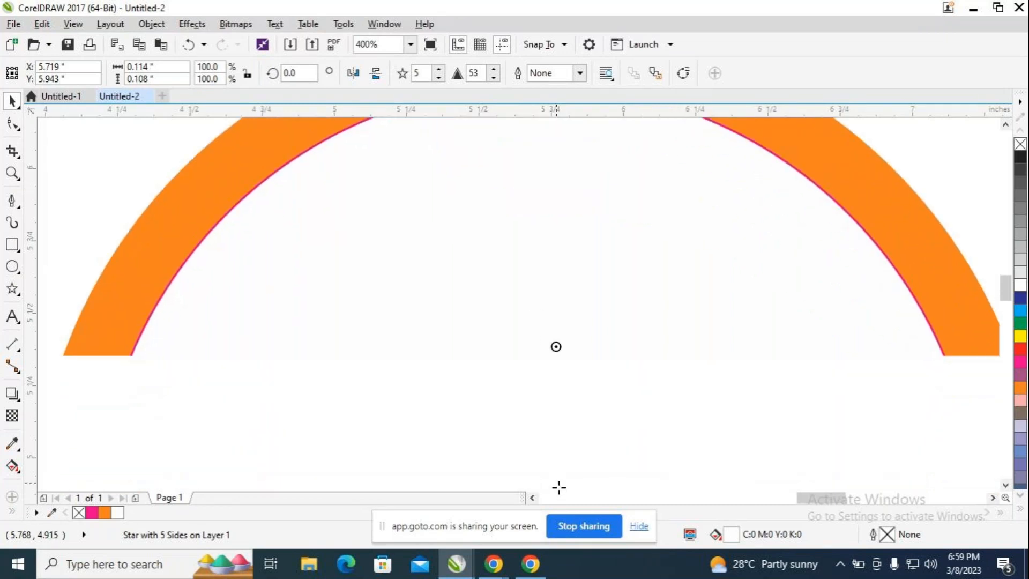
scroll(558, 487, up, 2)
scroll(554, 427, down, 2)
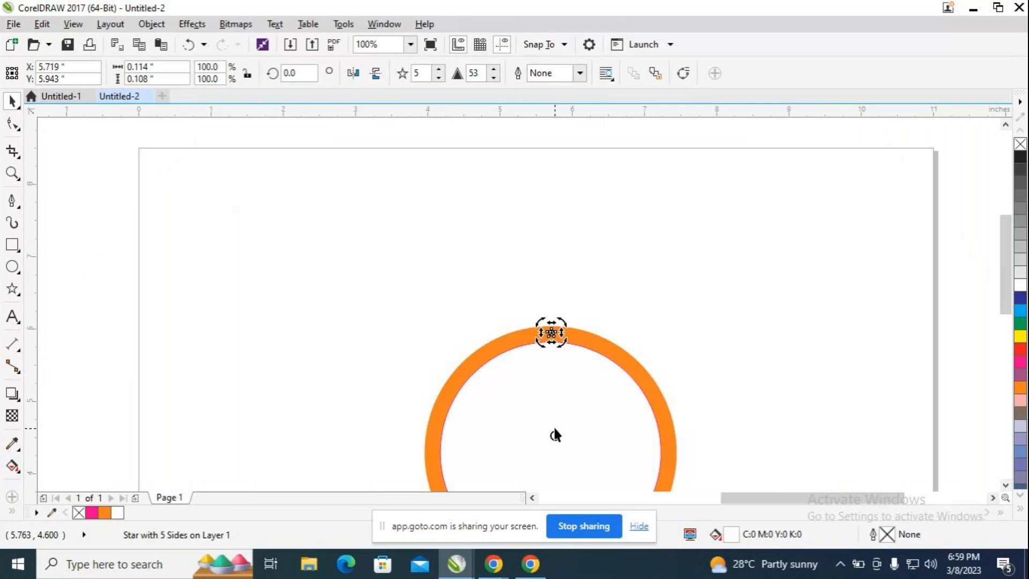
drag(1003, 256, 1008, 284)
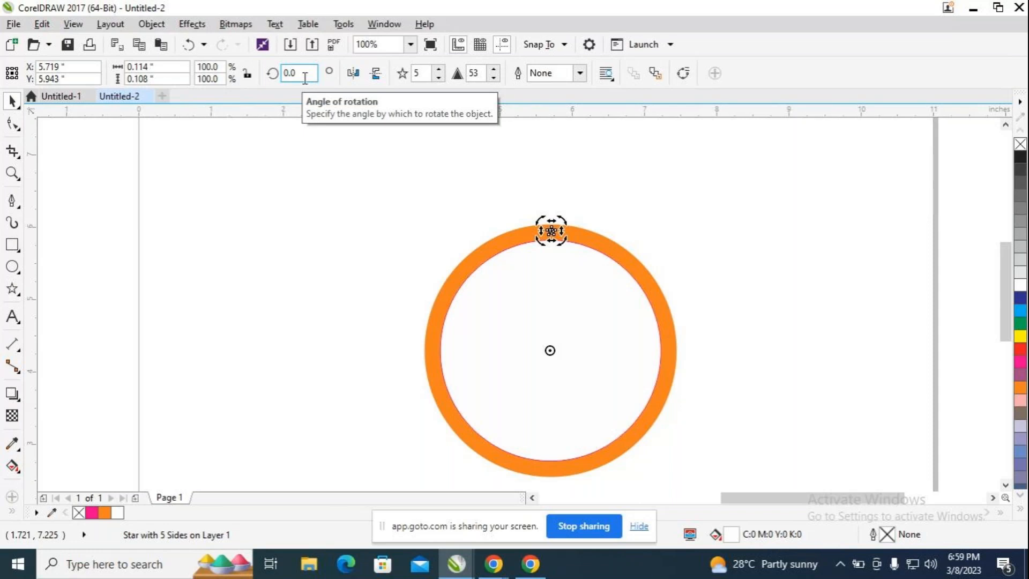
Rotate the star copy by 5° about the circles' center, checking its spacing against the stars in the reference badge.
drag(299, 68, 263, 87)
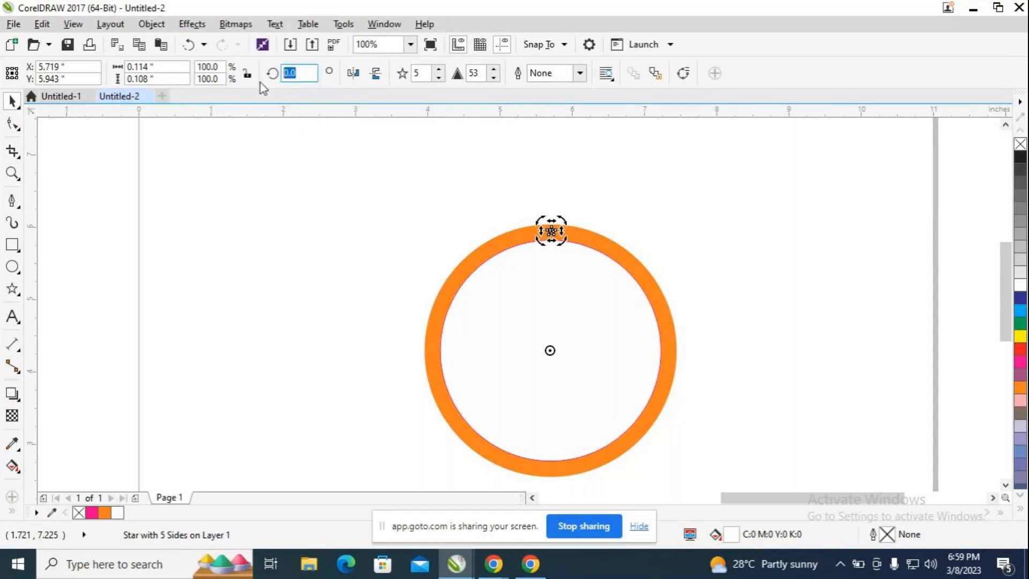
text(5)
drag(847, 501, 652, 483)
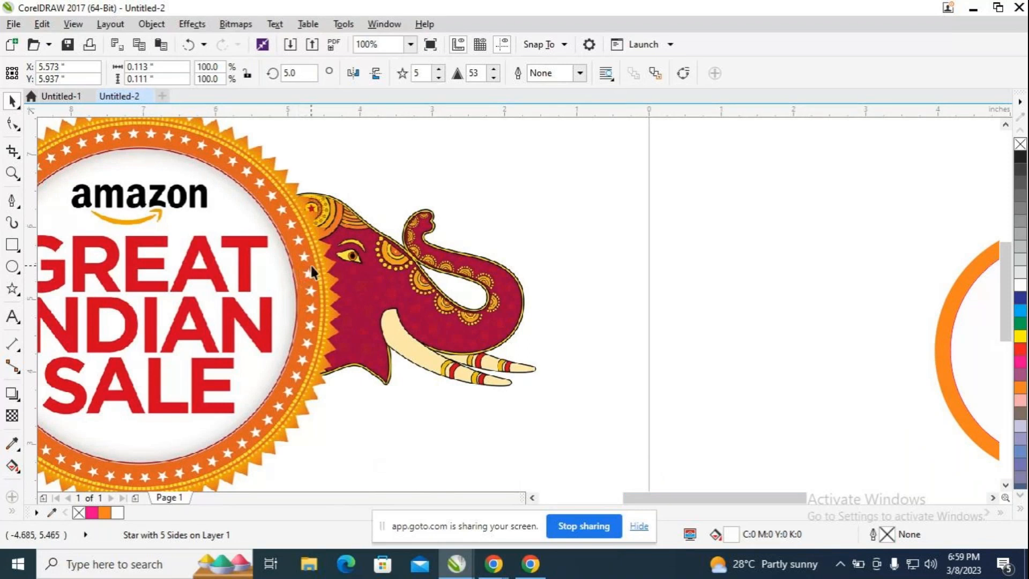
drag(696, 502, 785, 509)
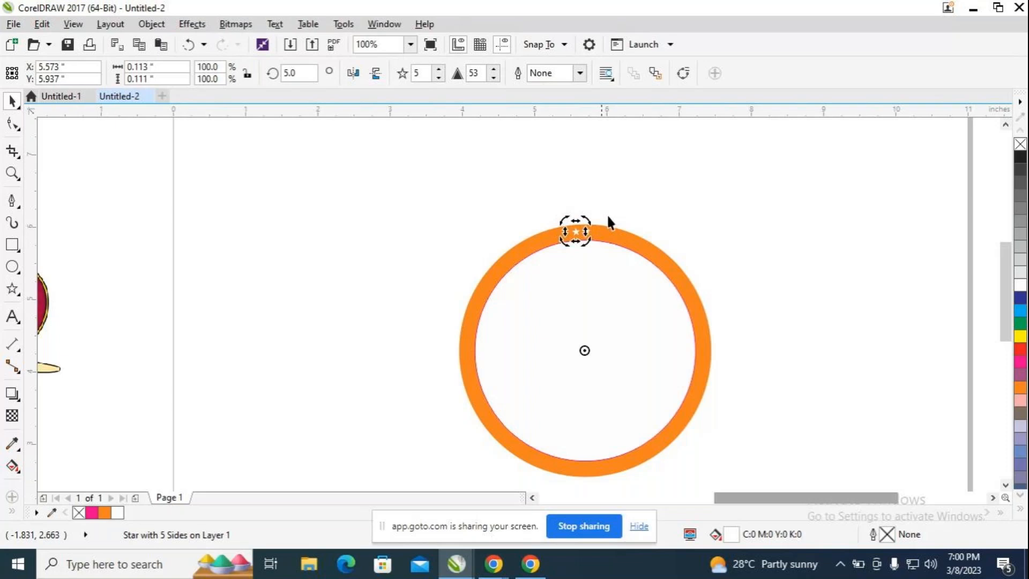
drag(313, 74, 279, 88)
key(BackSpace)
text(5)
key(Return)
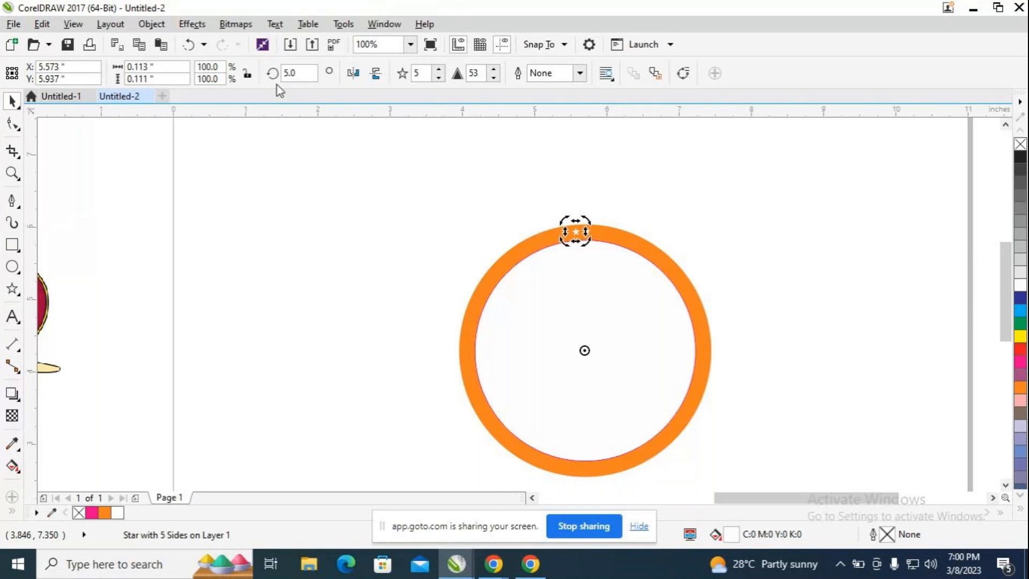
Duplicate the rotated star and undo back past the duplication, the rotation and the shifted rotation center.
key(ctrl+d)
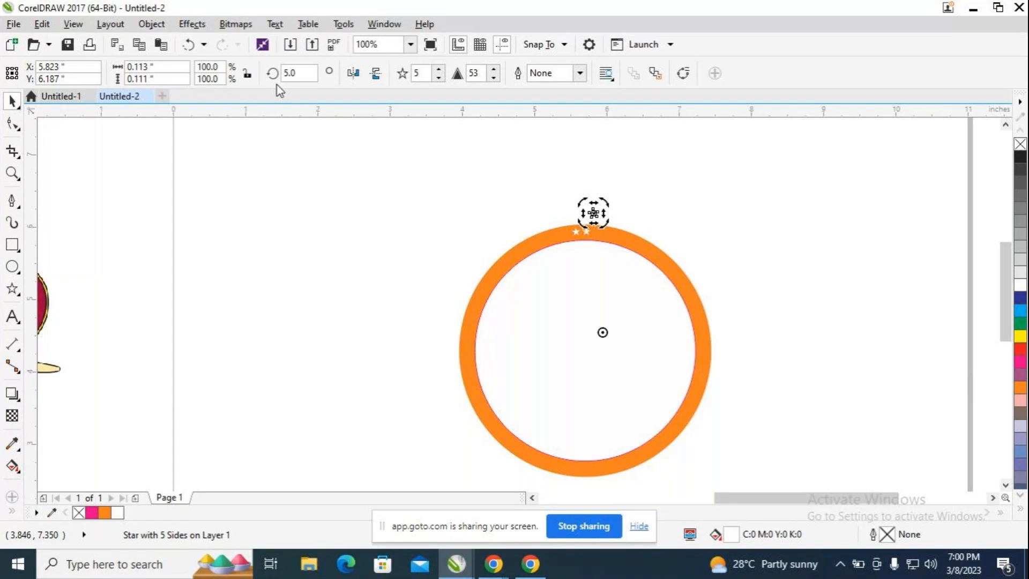
key(ctrl+z)
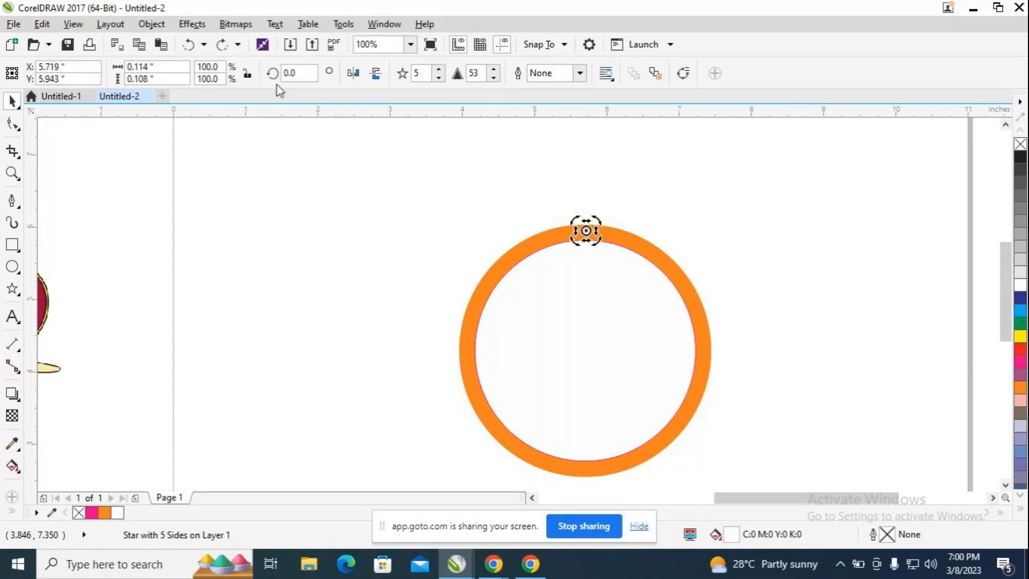
Move the star's center of rotation to the common center of the two circles.
key(ctrl+d)
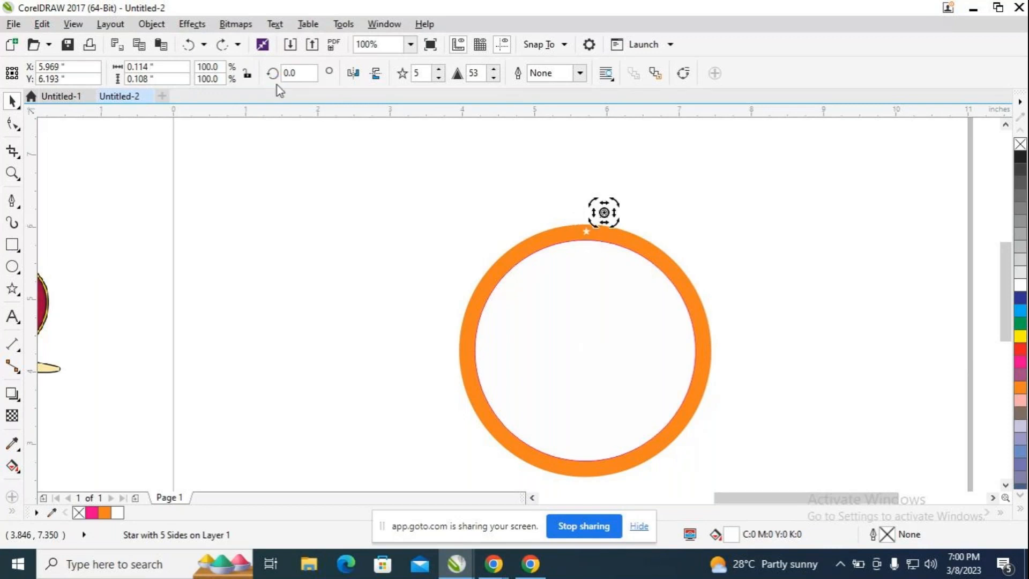
key(Delete)
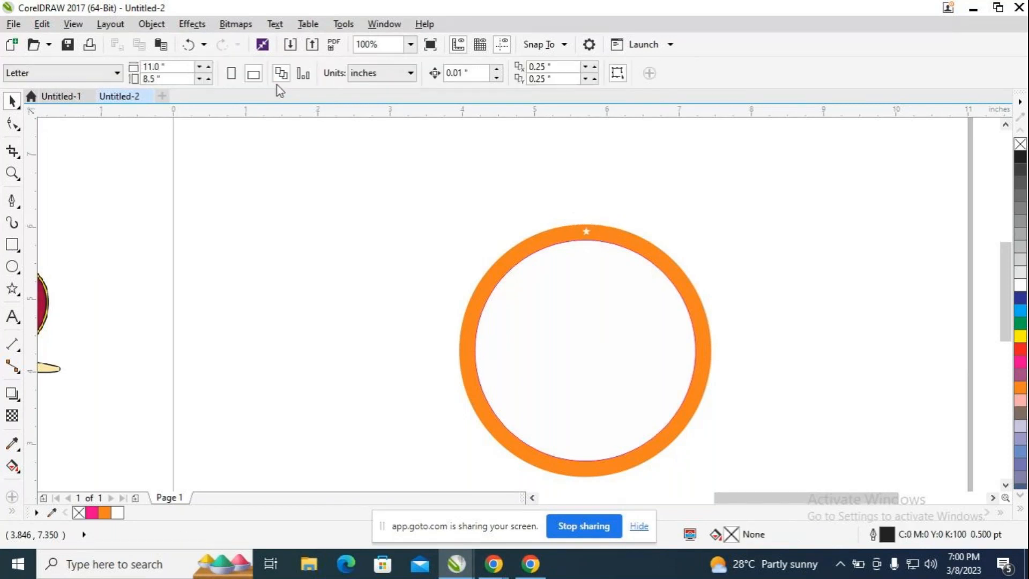
click(587, 230)
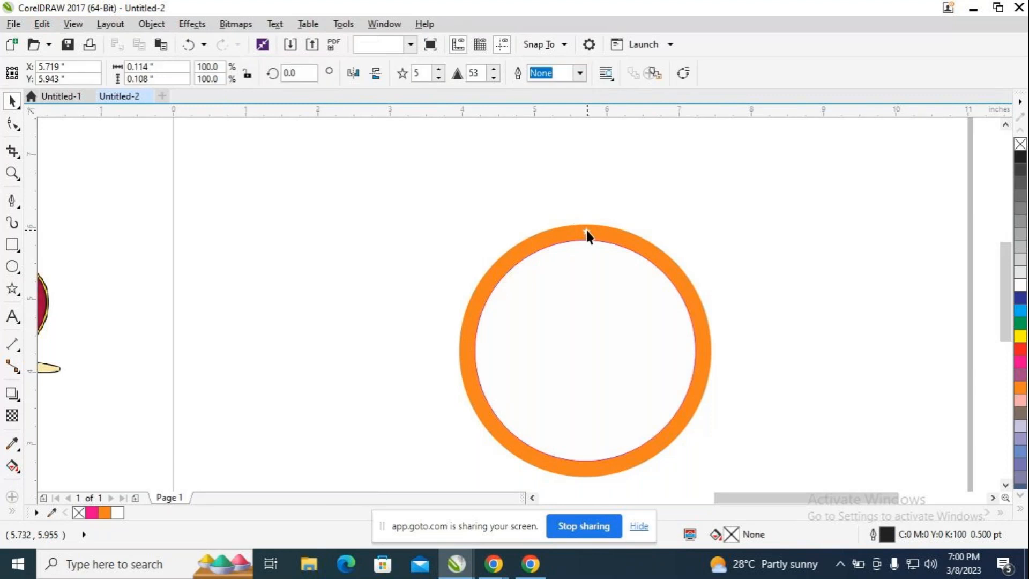
scroll(586, 230, up, 4)
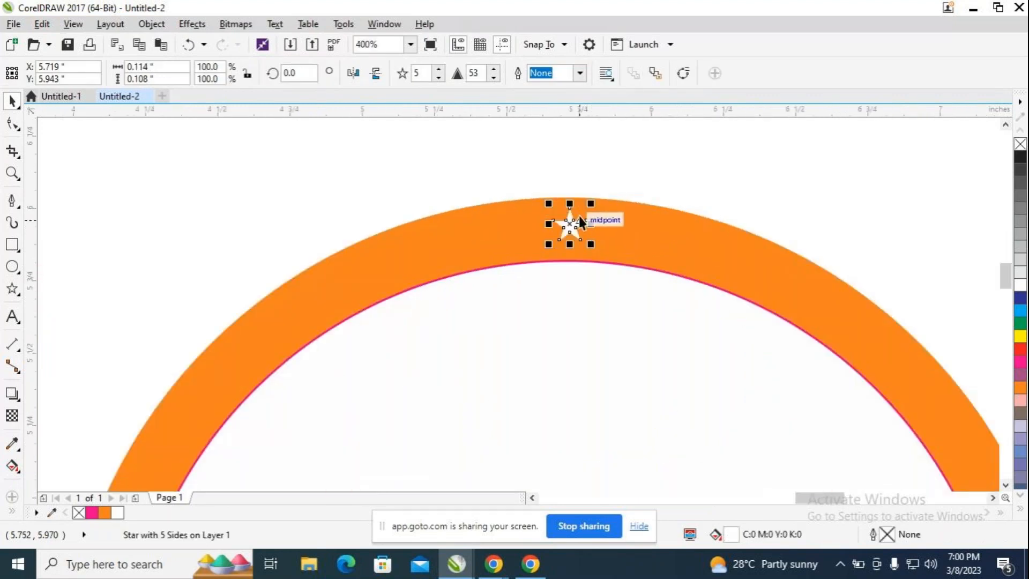
mouse_move(582, 222)
mouse_down()
mouse_move(643, 152)
mouse_move(626, 188)
mouse_move(561, 224)
mouse_move(569, 228)
mouse_up()
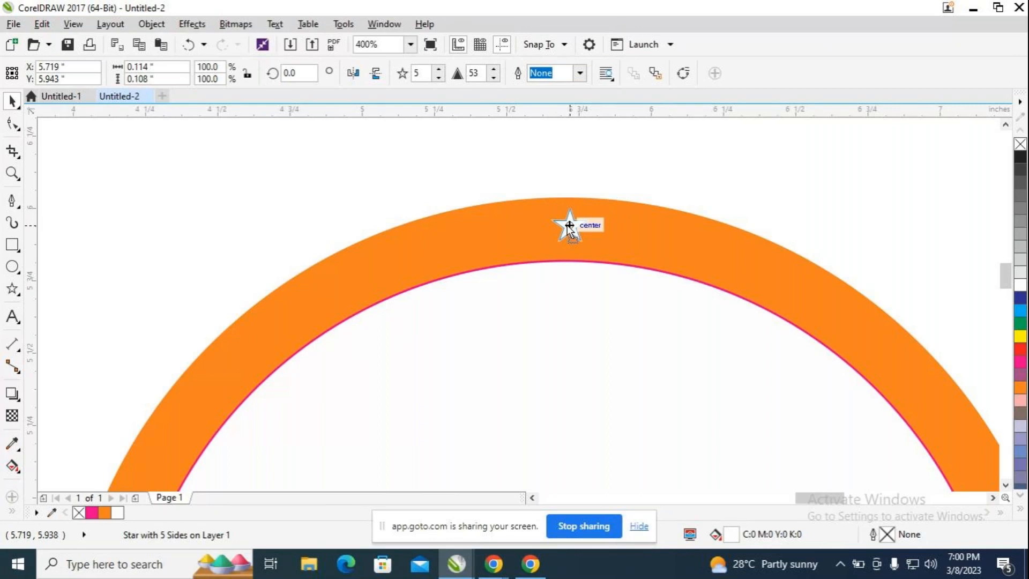
drag(569, 228, 570, 226)
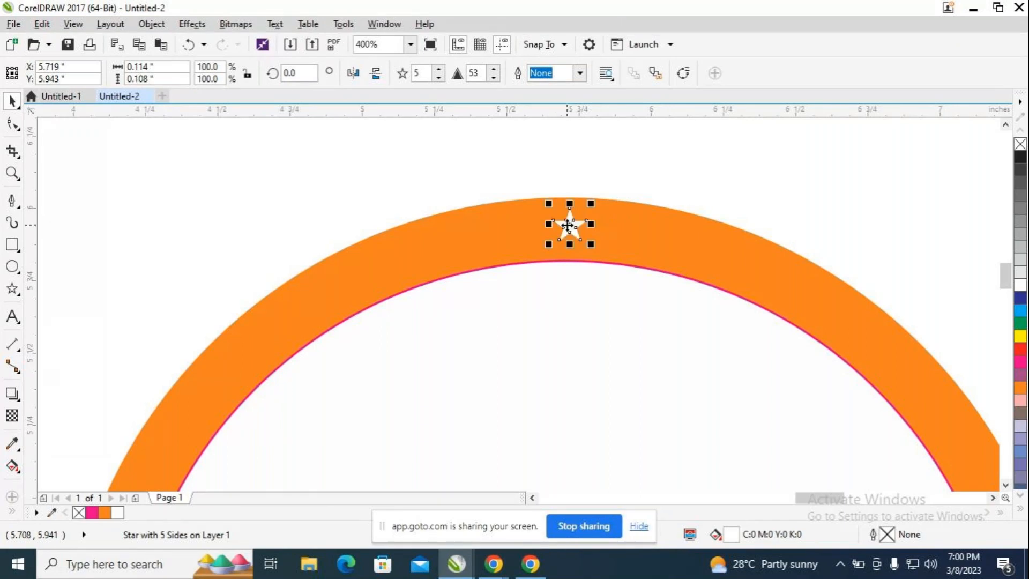
click(570, 226)
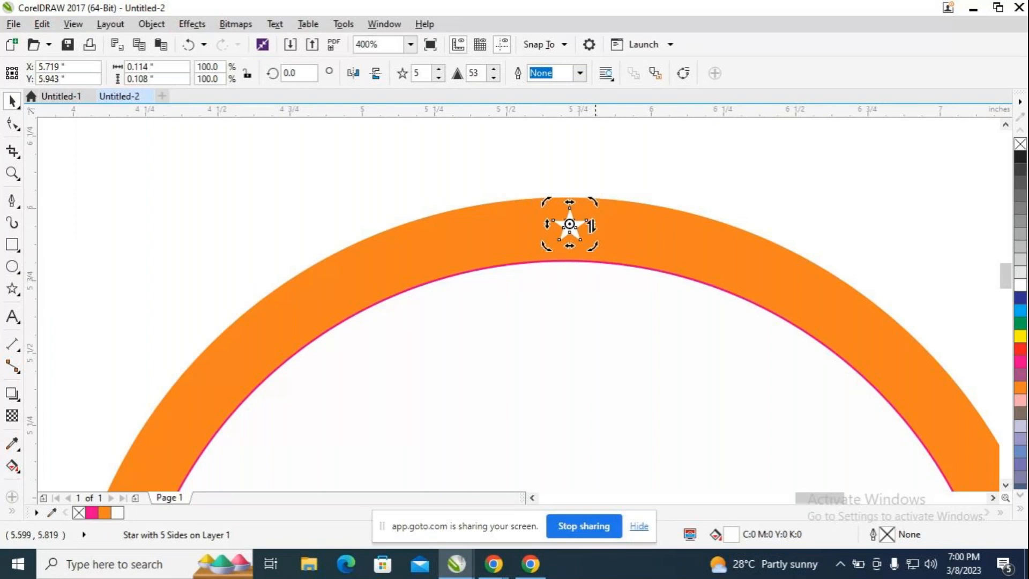
scroll(569, 228, down, 2)
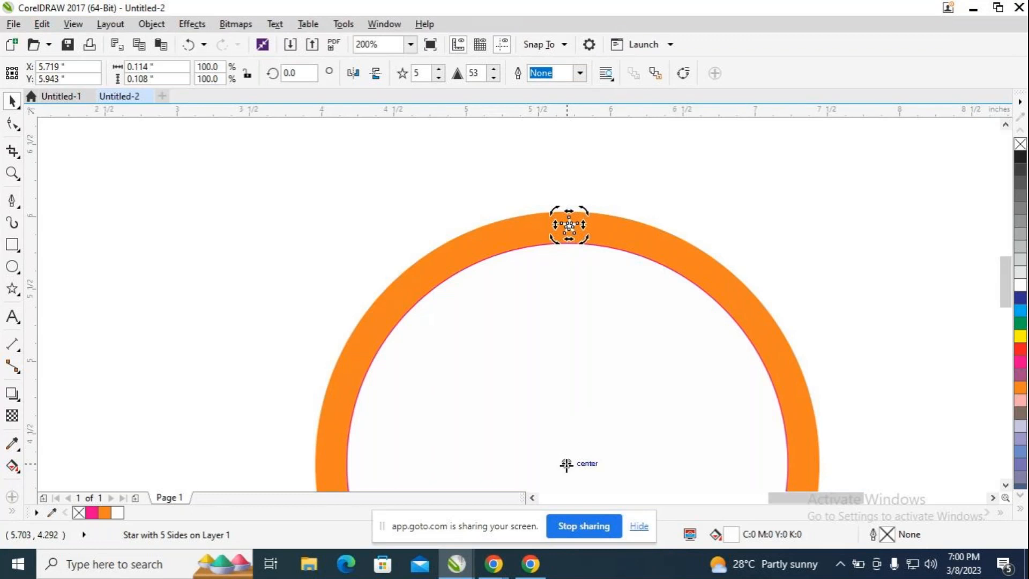
drag(567, 464, 567, 463)
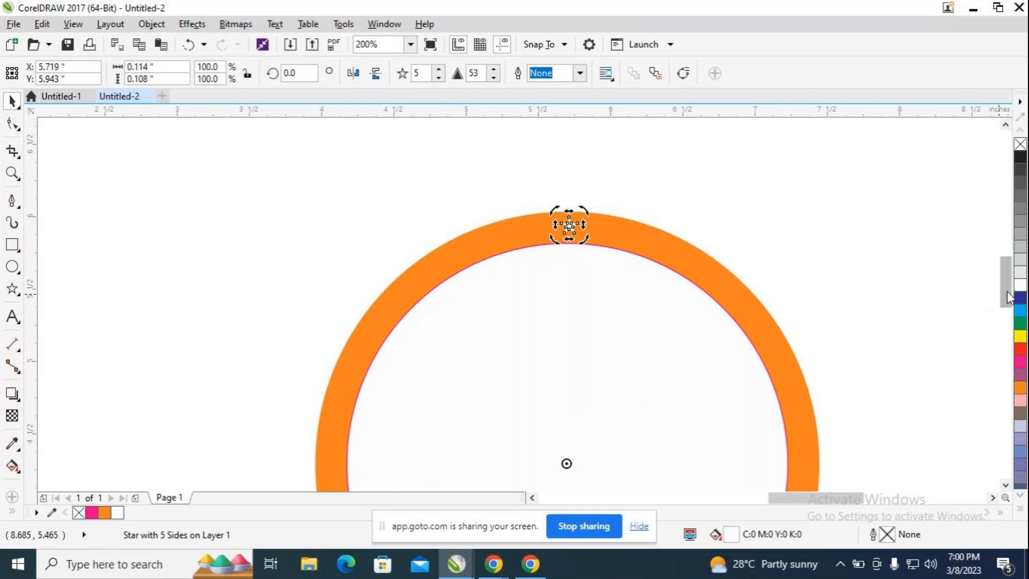
Create a copy of the star rotated by 5° about the circles' center.
drag(1008, 291, 1008, 325)
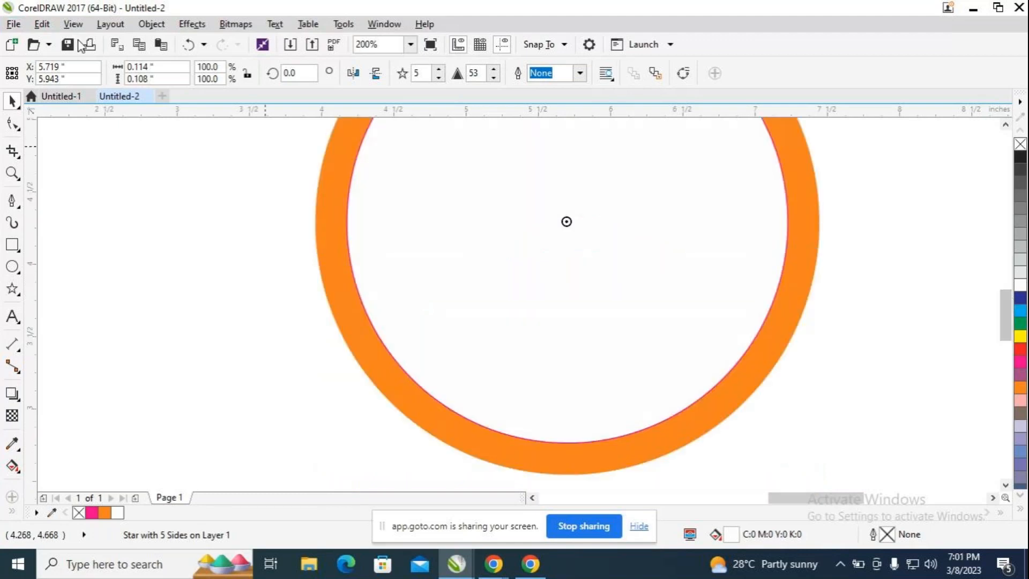
click(72, 25)
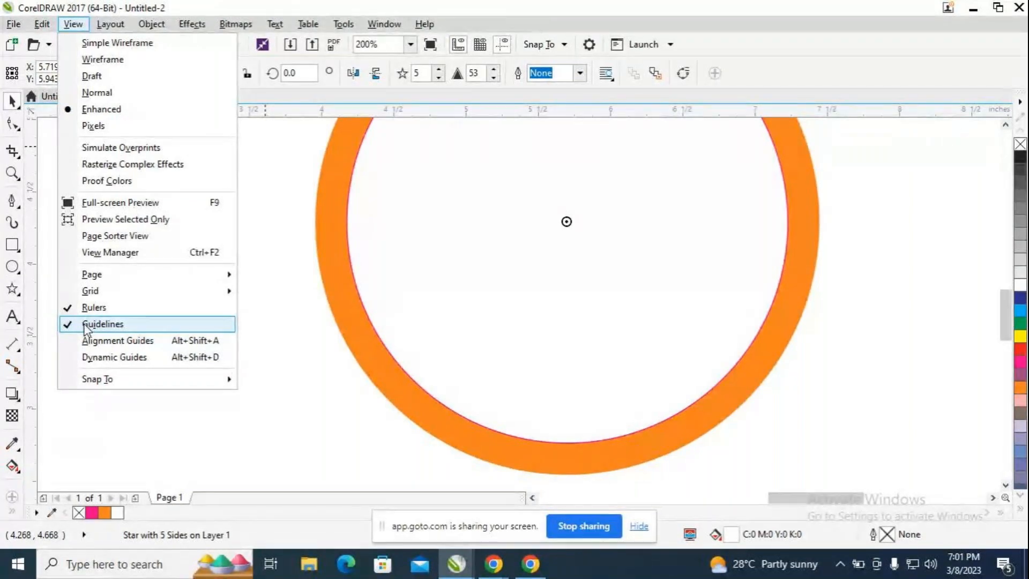
click(273, 431)
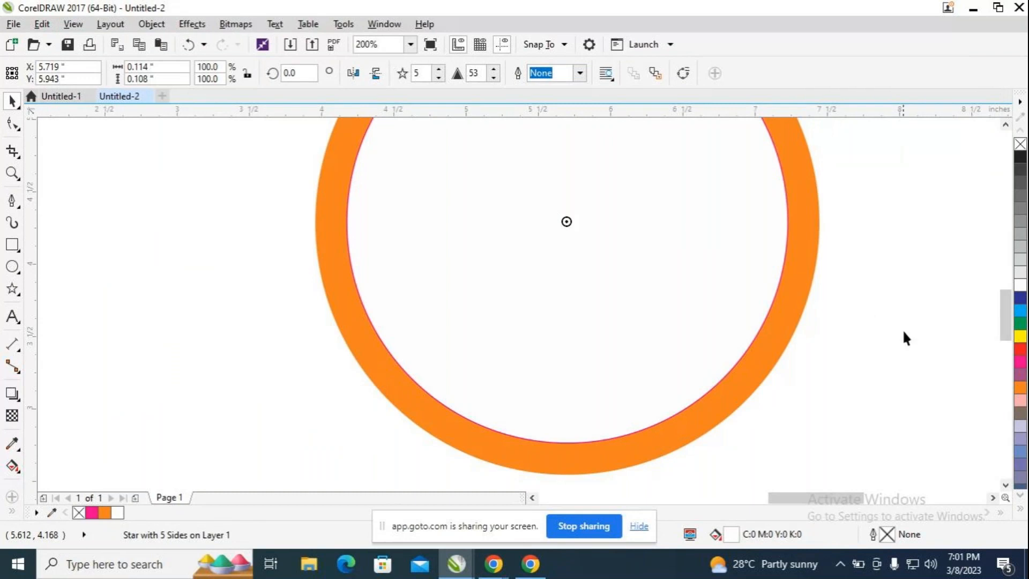
scroll(877, 310, down, 1)
double_click(301, 73)
text(5)
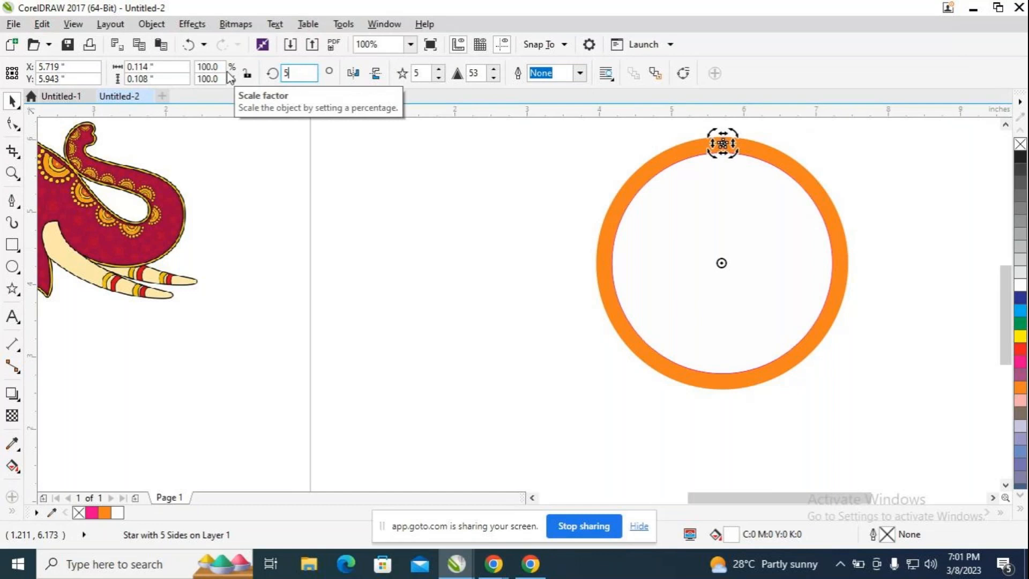
key(Return)
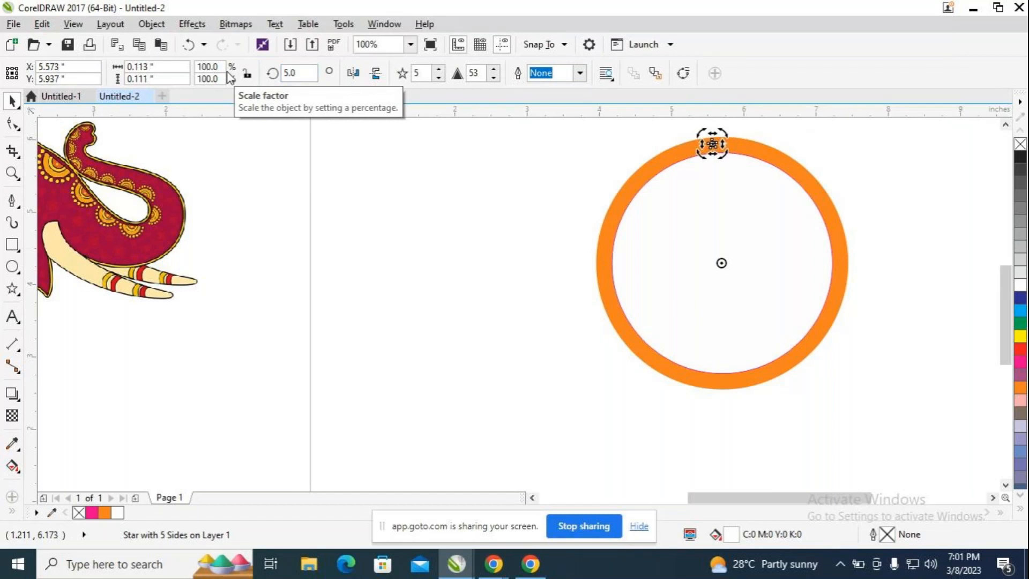
Repeat the 5° rotated copy until stars fill the entire orange ring, and clear the selection.
key(ctrl+r)
key(ctrl+r)
key(ctrl+r)
key(ctrl+r)
key(ctrl+r)
key(ctrl+r)
key(ctrl+r)
key(ctrl+r)
key(ctrl+r)
key(ctrl+r)
key(ctrl+r)
key(ctrl+r)
key(ctrl+r)
key(ctrl+r)
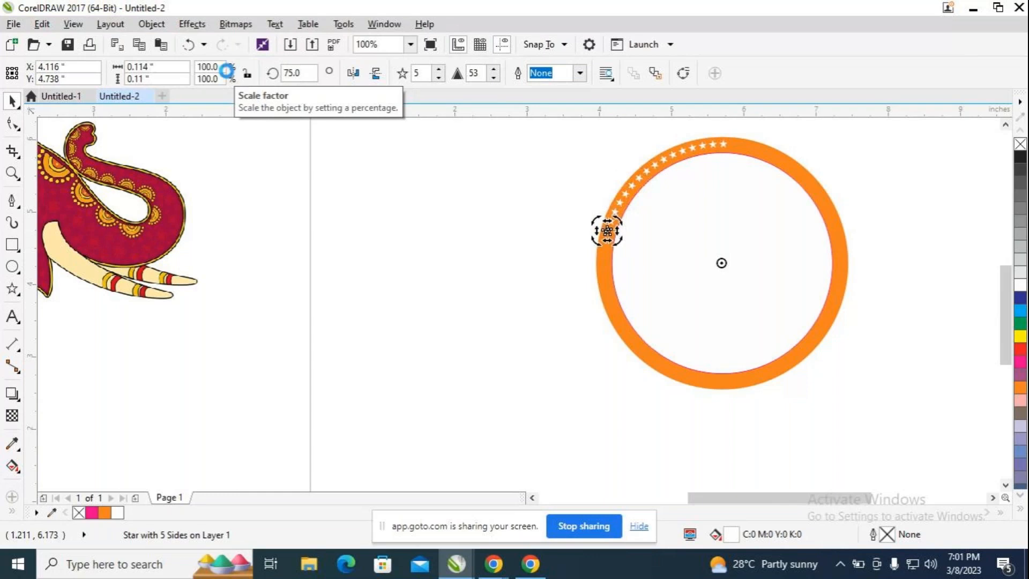
key(ctrl+r)
key(ctrl+r)
key(ctrl+r)
key(ctrl+r)
key(ctrl+r)
key(ctrl+r)
key(ctrl+r)
key(ctrl+r)
key(ctrl+r)
key(ctrl+r)
key(ctrl+r)
key(ctrl+r)
key(ctrl+r)
key(ctrl+r)
key(ctrl+r)
key(ctrl+r)
key(ctrl+r)
key(ctrl+r)
key(ctrl+r)
key(ctrl+r)
key(ctrl+r)
key(ctrl+r)
key(ctrl+r)
key(ctrl+r)
key(ctrl+r)
key(ctrl+r)
key(ctrl+r)
key(ctrl+r)
key(ctrl+r)
key(ctrl+r)
key(ctrl+r)
key(ctrl+r)
key(ctrl+r)
key(ctrl+r)
key(ctrl+r)
key(ctrl+r)
key(ctrl+r)
key(ctrl+r)
key(ctrl+r)
key(ctrl+r)
key(ctrl+r)
key(ctrl+r)
key(ctrl+r)
key(ctrl+r)
key(ctrl+r)
key(ctrl+r)
key(ctrl+r)
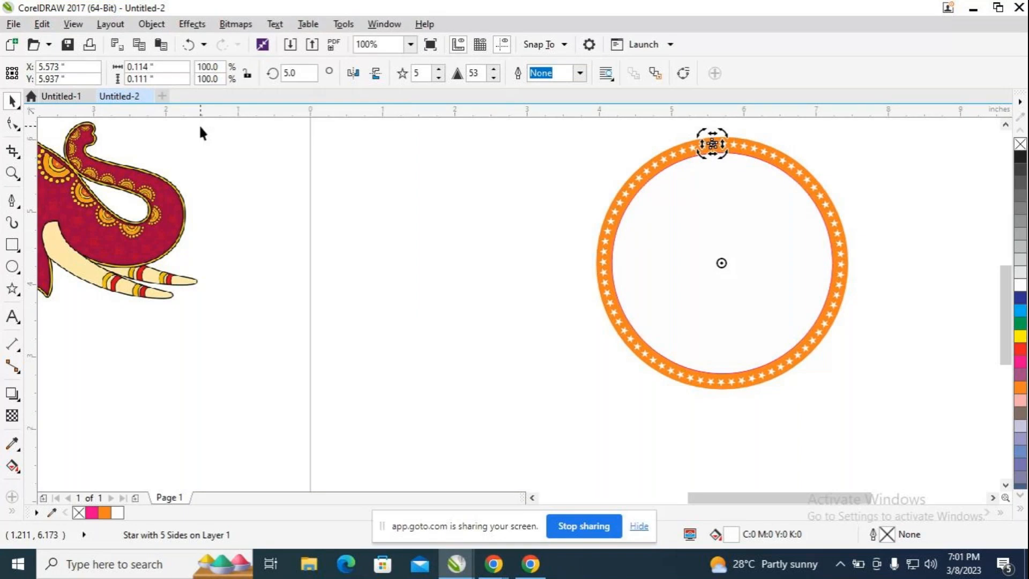
click(850, 192)
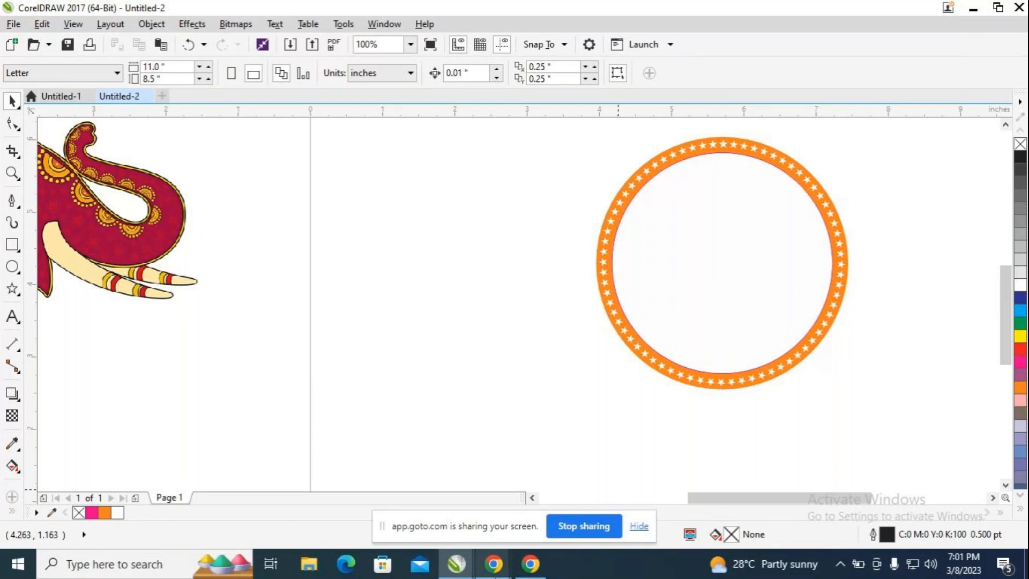
Switch to the GoTo meeting in Chrome and mute the microphone.
mouse_move(493, 574)
click(540, 500)
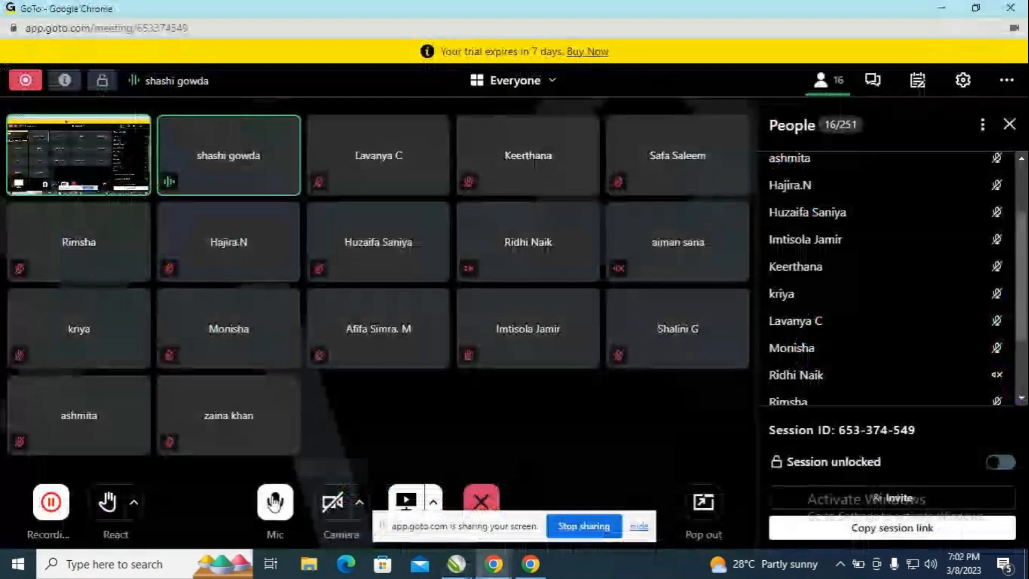
click(274, 502)
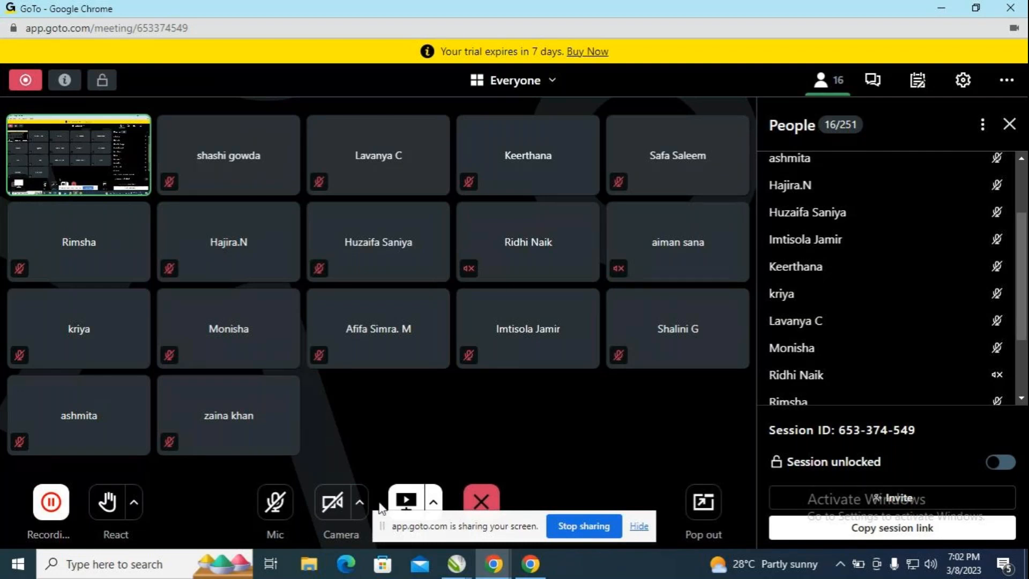
Look through the meeting's participant list.
scroll(941, 283, up, 1)
scroll(942, 284, up, 1)
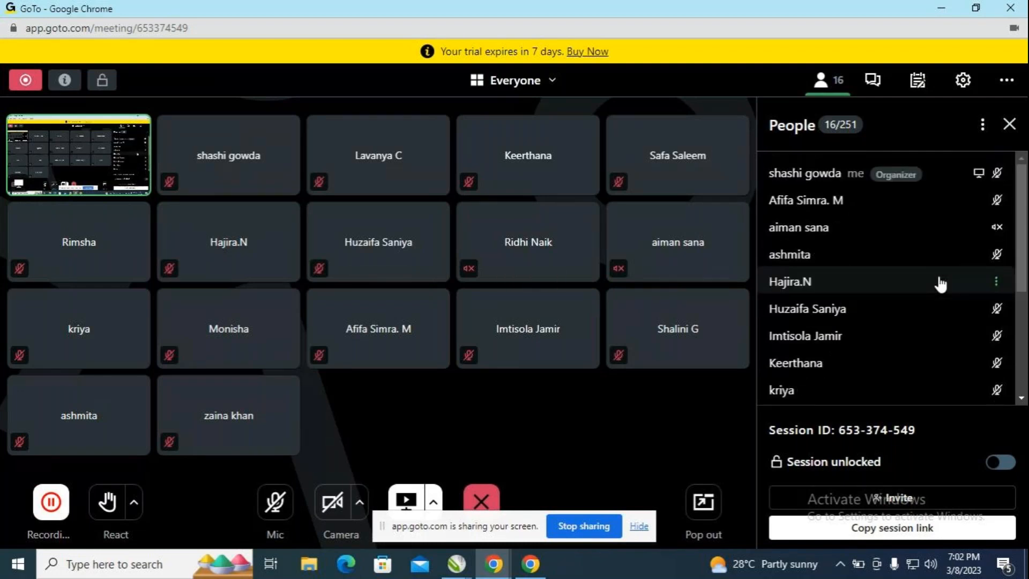
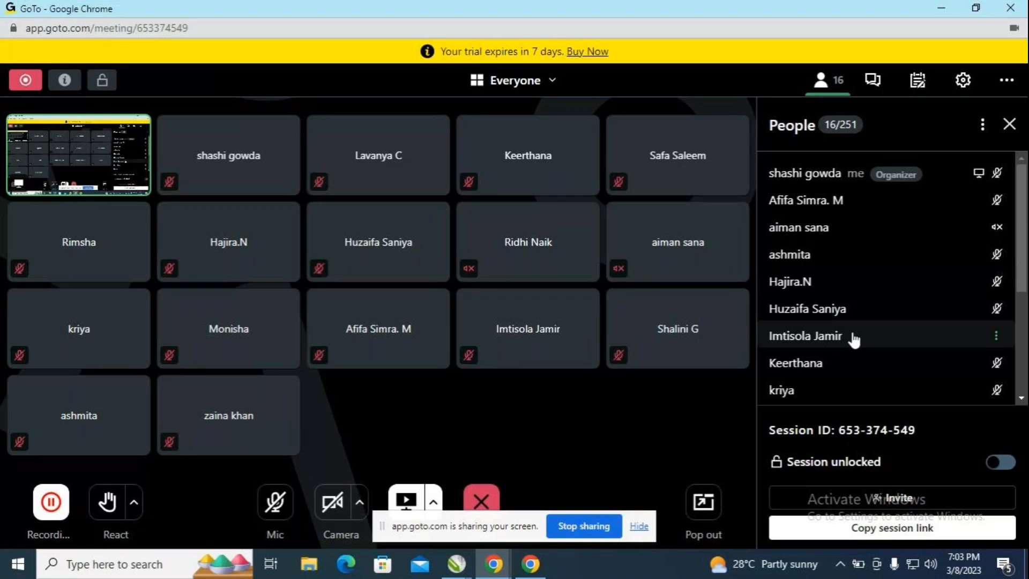
scroll(853, 340, down, 2)
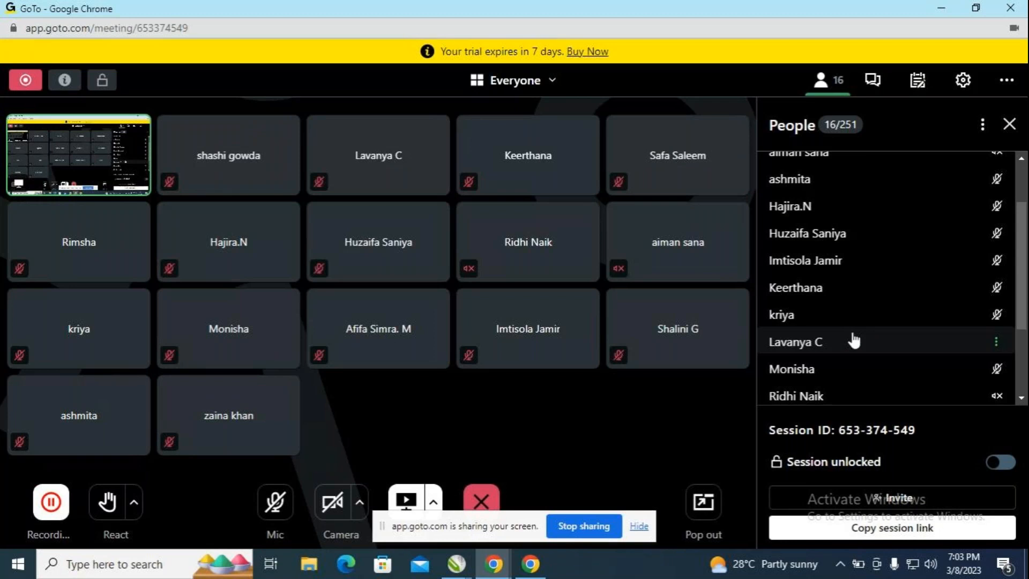
scroll(854, 341, down, 3)
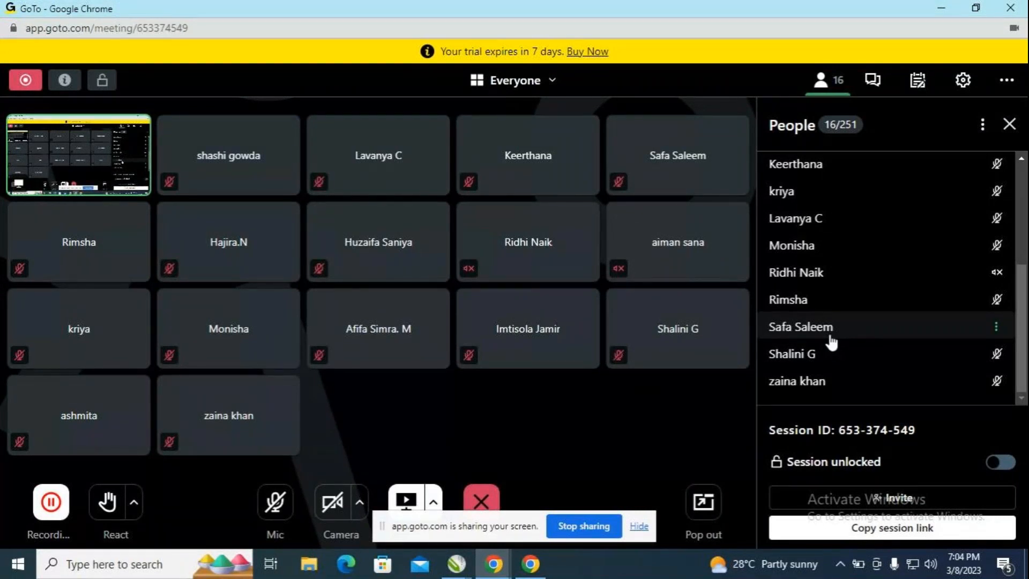
scroll(831, 341, up, 5)
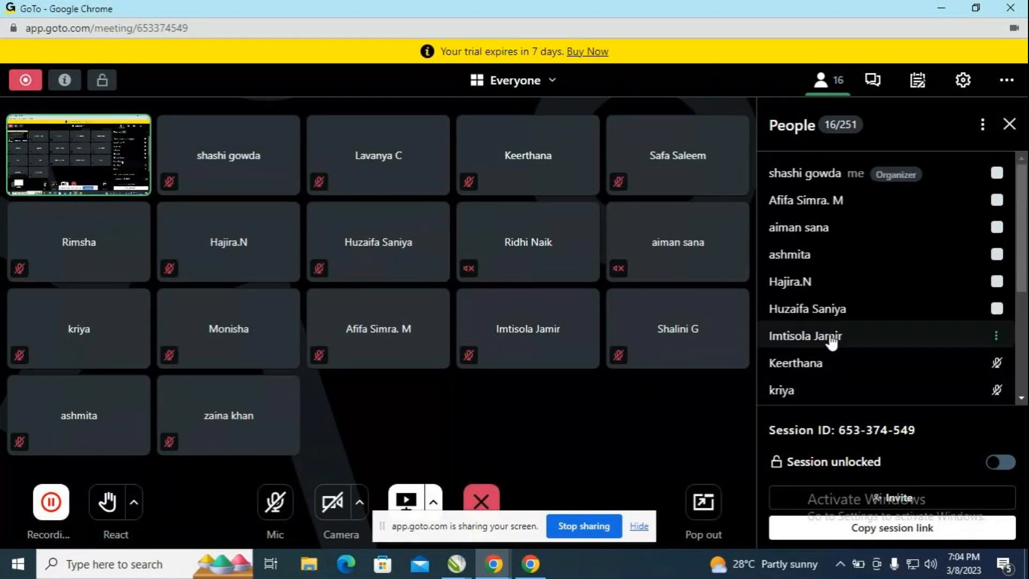
scroll(831, 342, down, 1)
scroll(832, 341, up, 1)
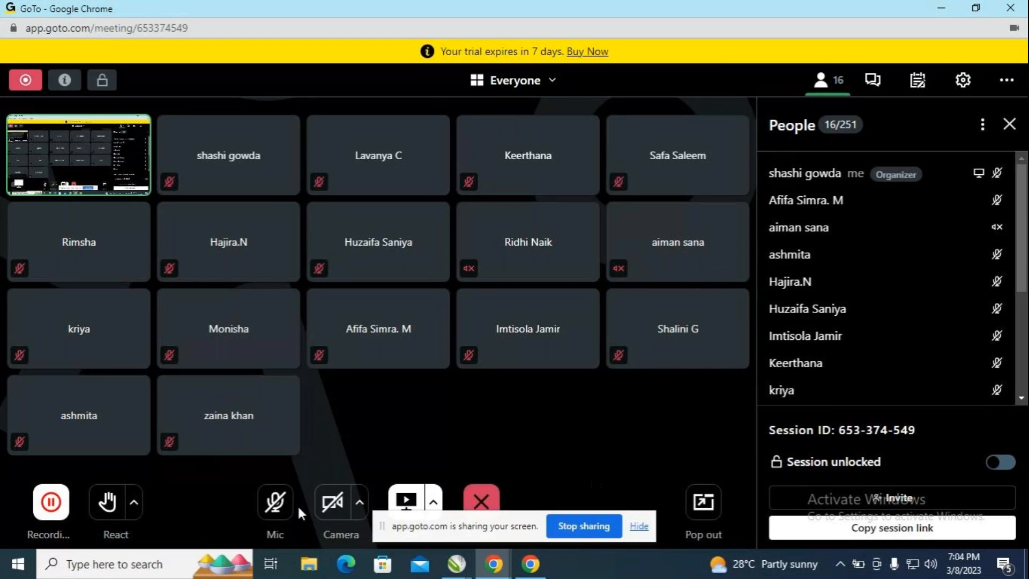
Unmute the microphone and switch back to the Untitled-2 drawing in CorelDRAW.
click(275, 502)
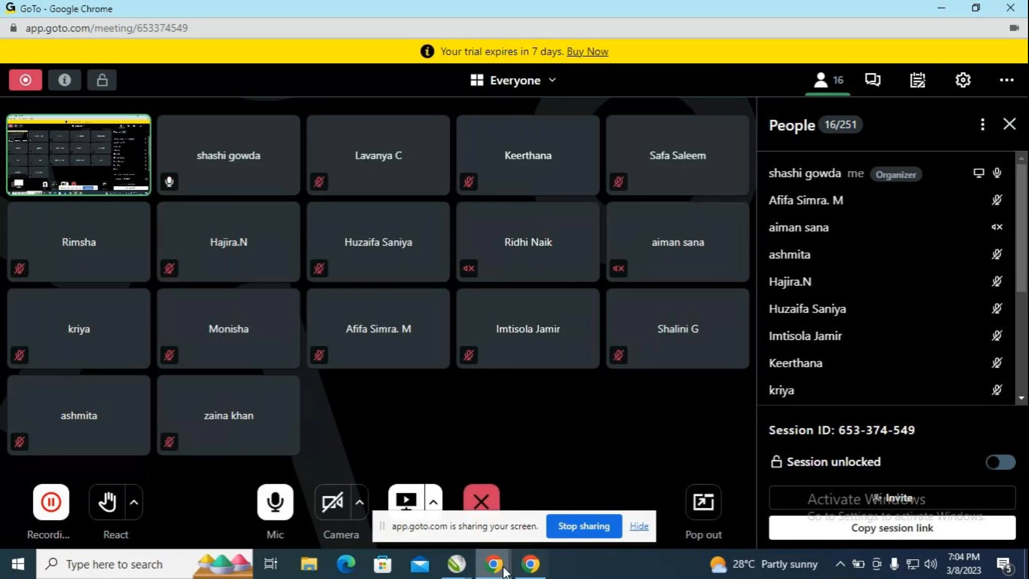
mouse_move(456, 563)
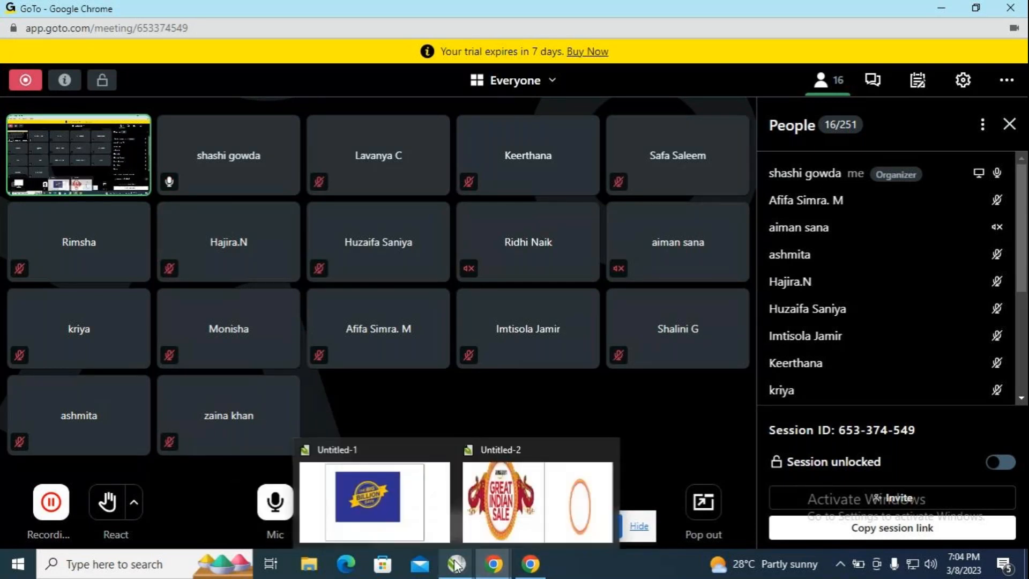
click(488, 527)
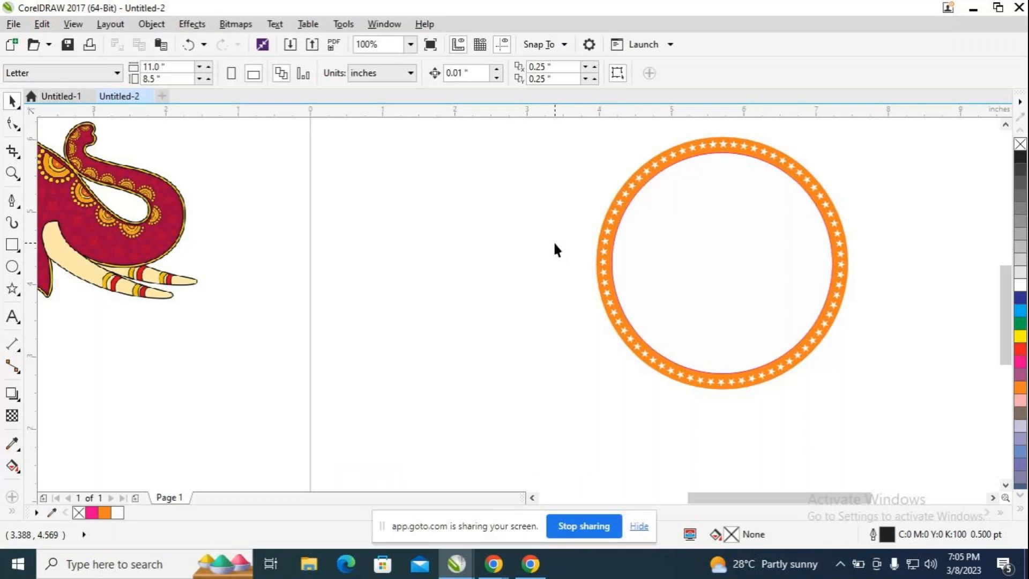
Examine the star band and the dotted, toothed edge around the reference badge.
drag(709, 501, 611, 501)
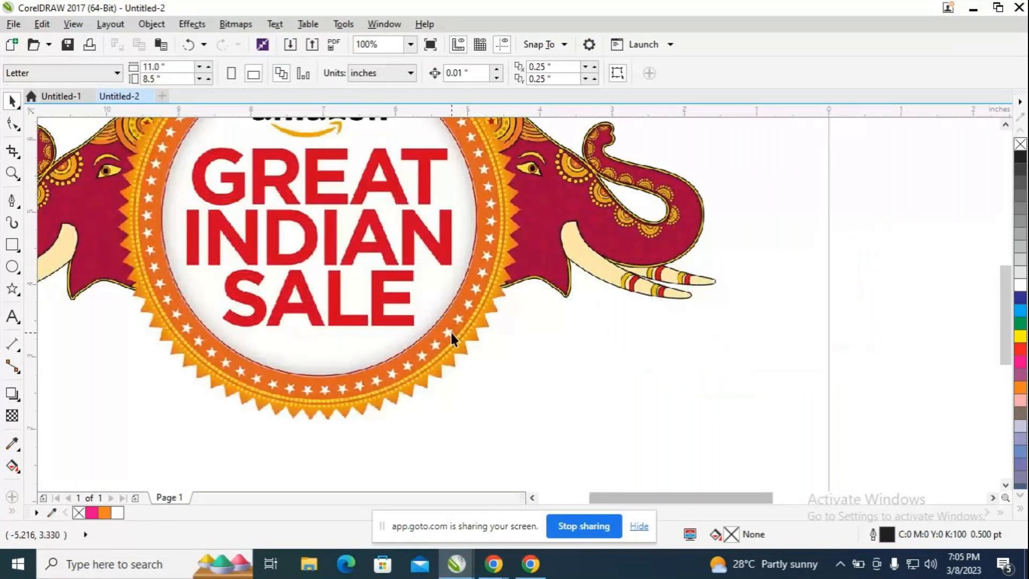
scroll(450, 330, up, 3)
scroll(491, 321, down, 2)
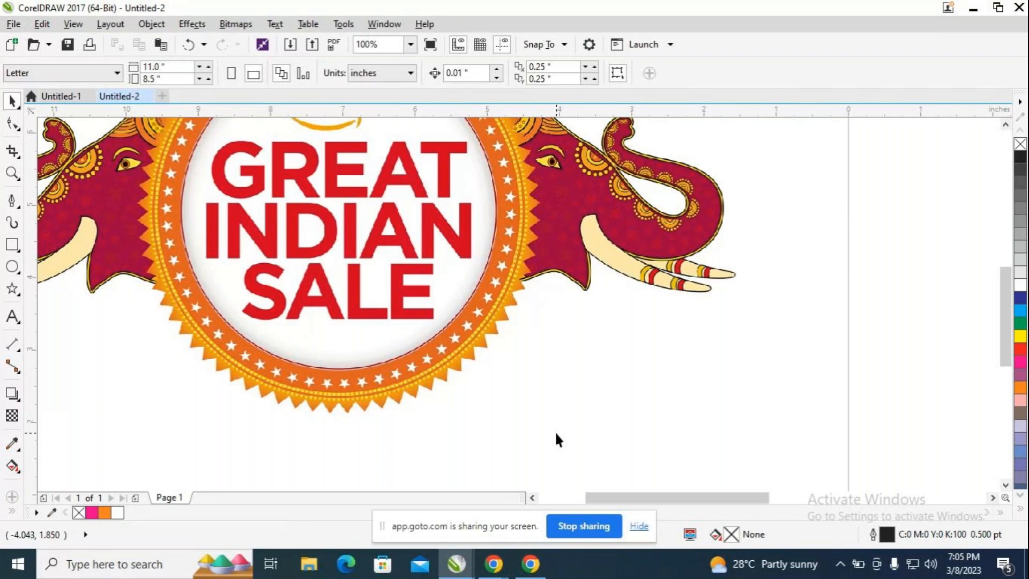
scroll(555, 430, down, 1)
scroll(643, 412, up, 1)
drag(661, 497, 743, 509)
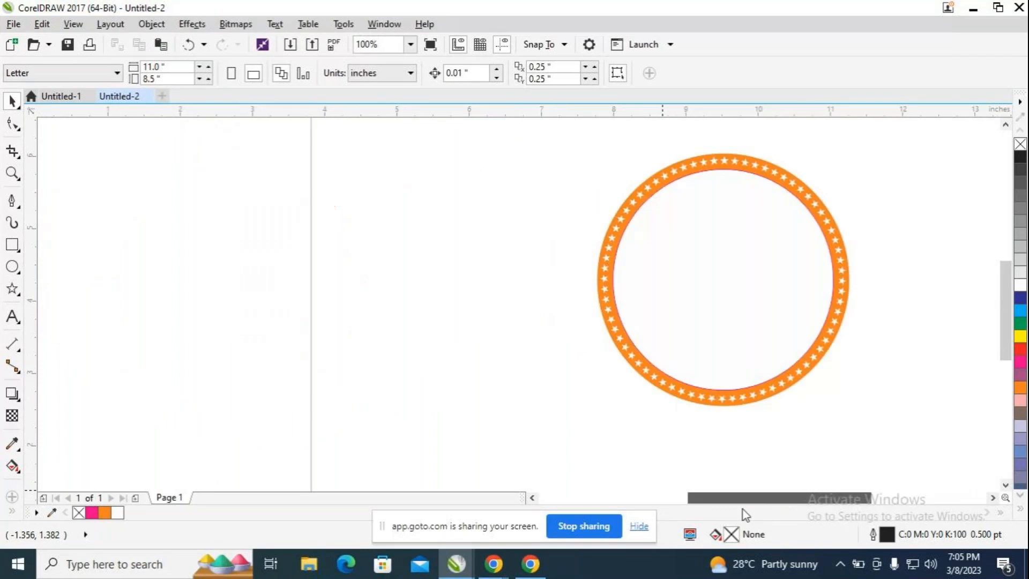
click(12, 266)
mouse_move(301, 307)
mouse_down()
mouse_move(645, 153)
mouse_move(758, 154)
mouse_move(758, 142)
mouse_up()
key(space)
scroll(819, 183, up, 1)
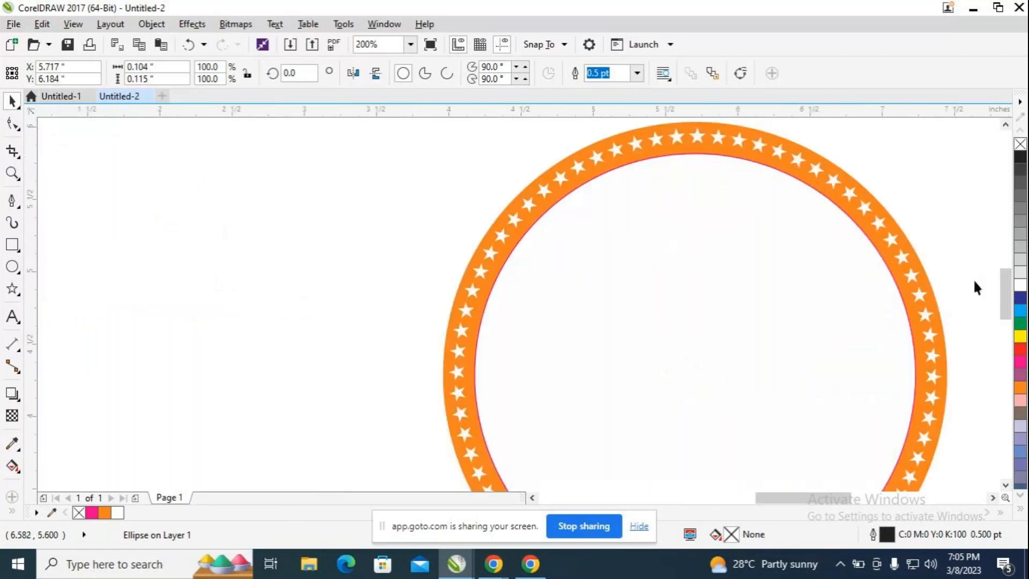
drag(1002, 298, 1001, 284)
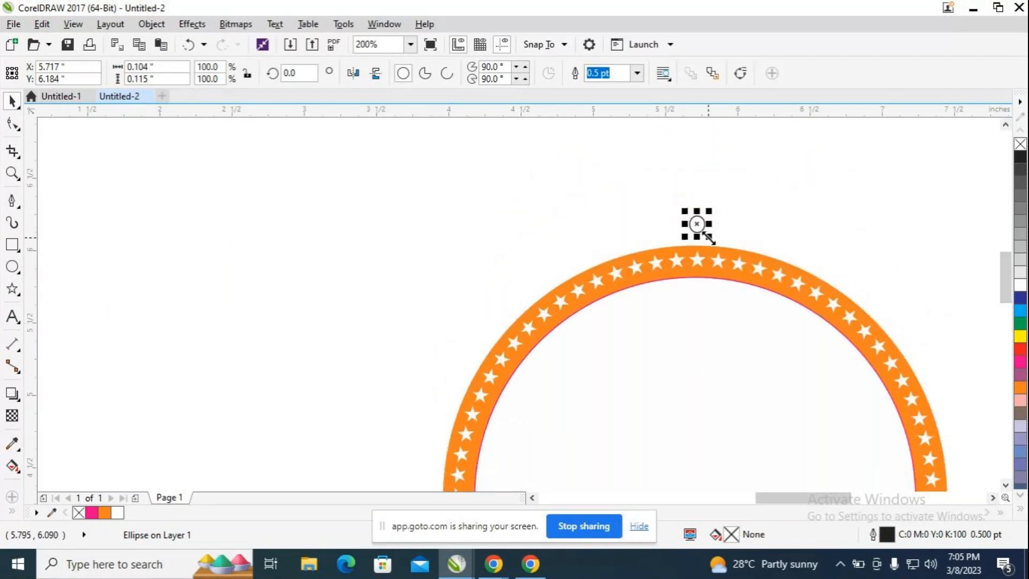
key(Delete)
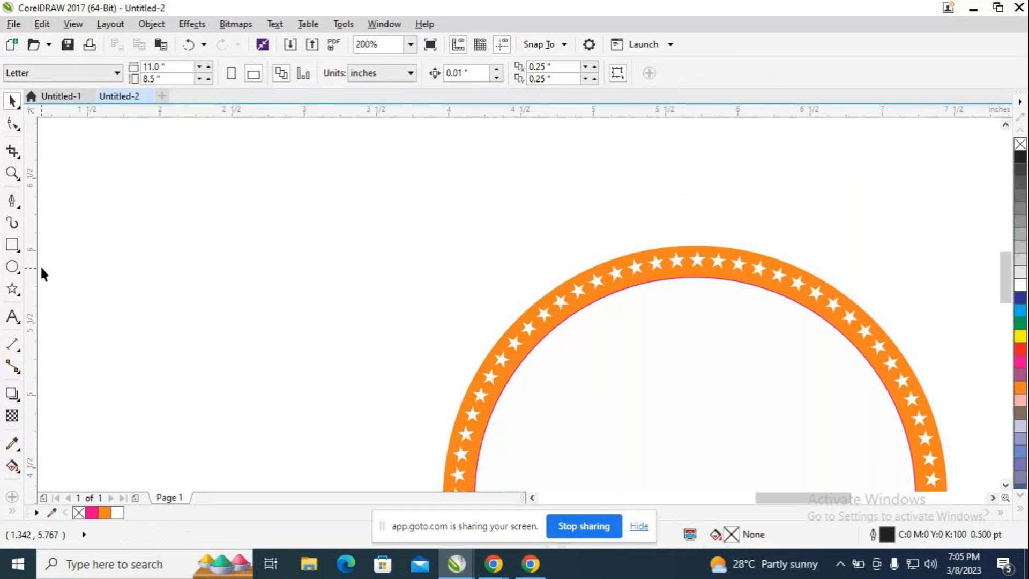
Draw a small circle about 0.062" in diameter just outside the orange ring, near its top.
click(14, 267)
mouse_move(677, 195)
mouse_down()
mouse_move(701, 212)
mouse_move(678, 198)
mouse_move(686, 240)
mouse_up()
scroll(719, 241, up, 3)
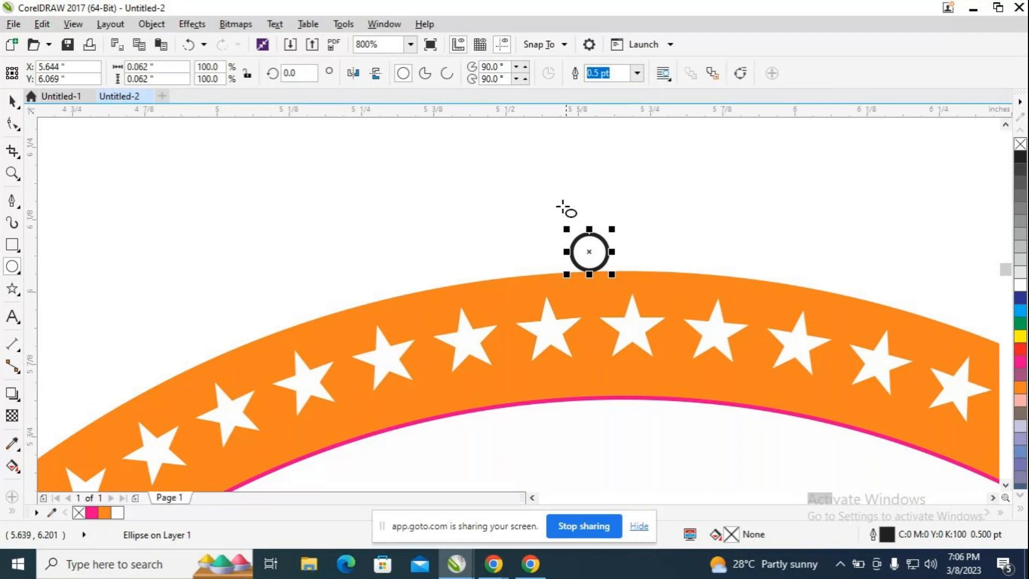
Give the small circle a yellow fill and outline (C:0 M:0 Y:100 K:0) and compare it with the reference badge's edge.
click(1021, 336)
right_click(1022, 338)
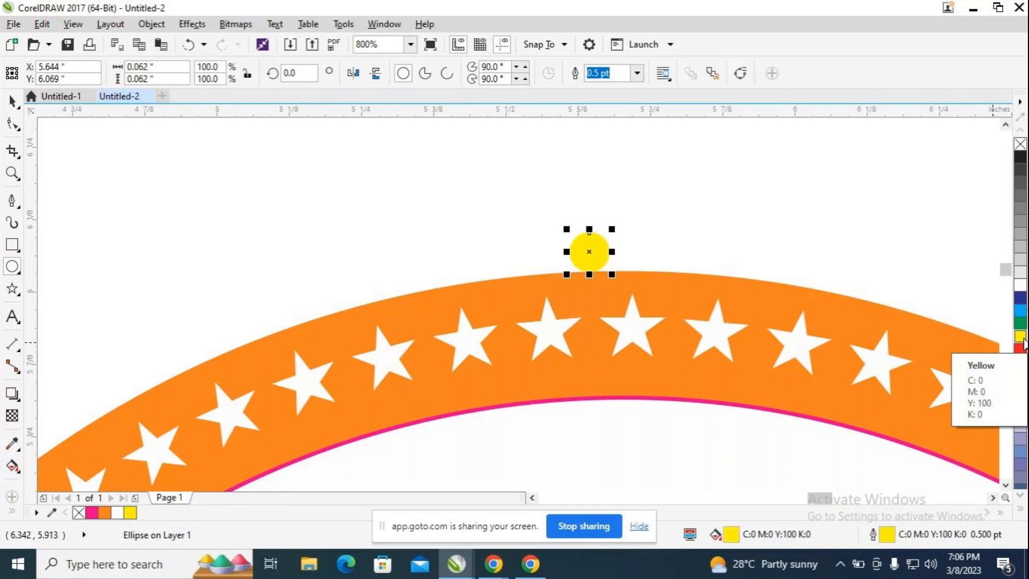
drag(818, 498, 472, 485)
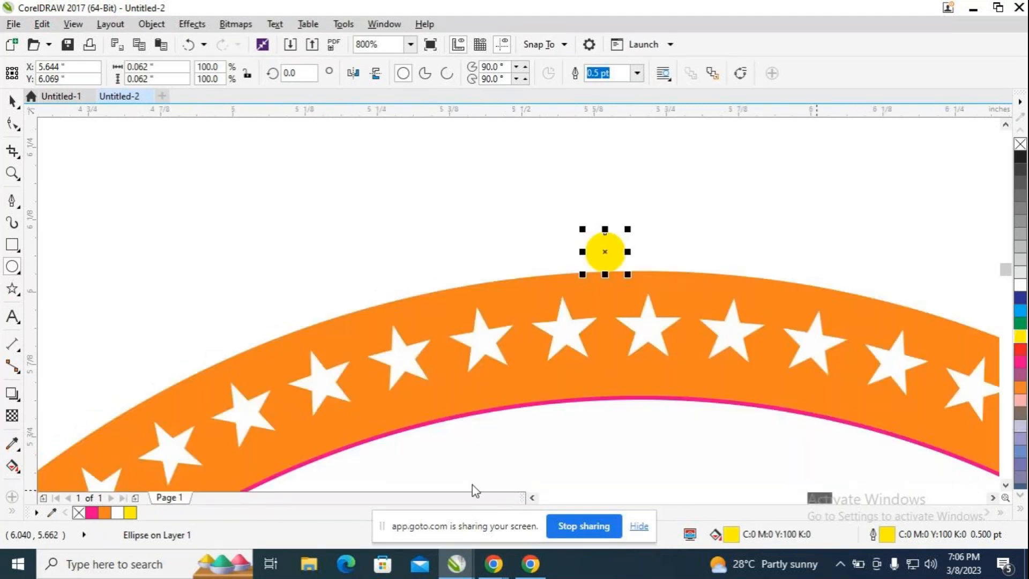
click(838, 498)
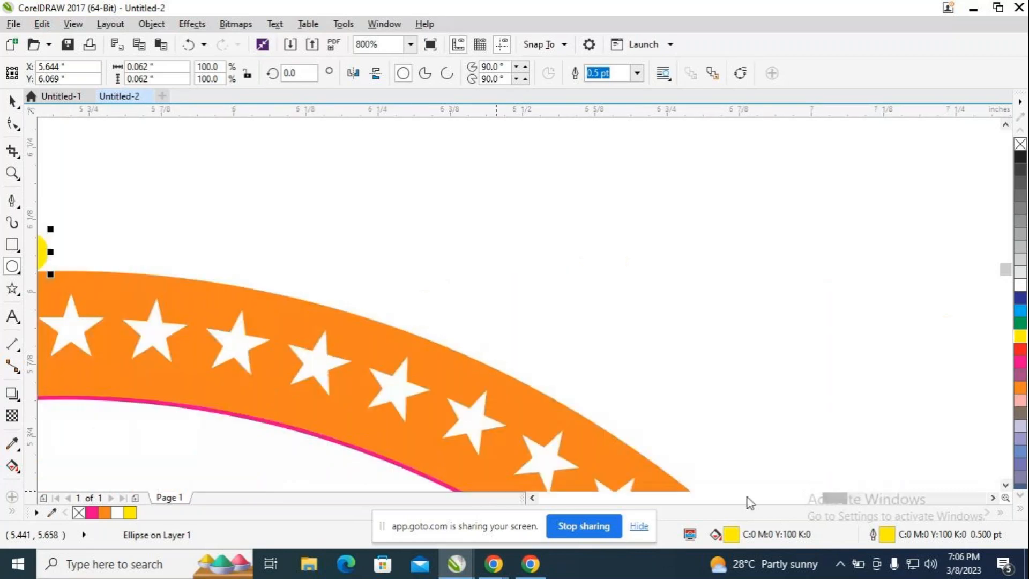
drag(828, 498, 665, 501)
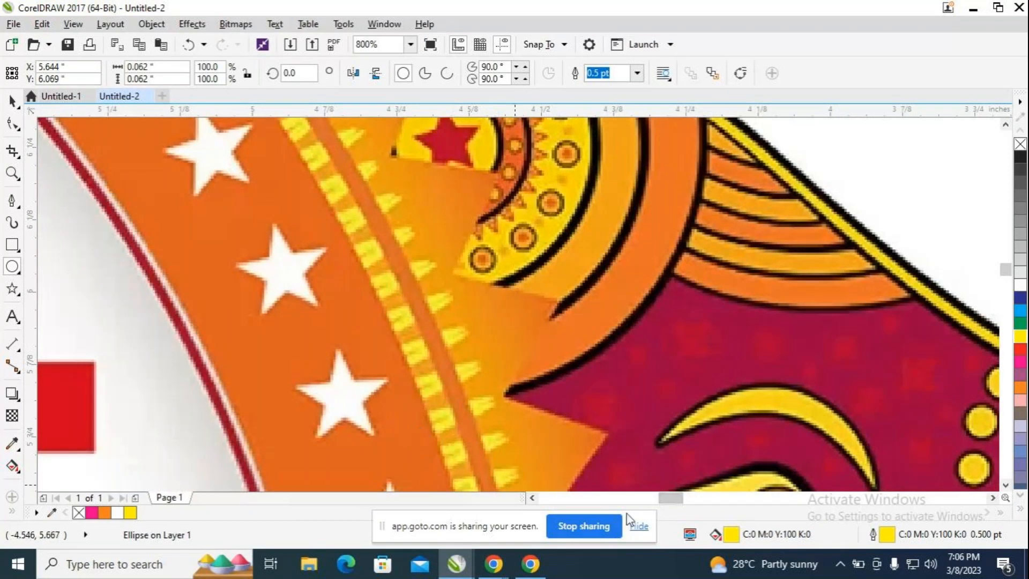
drag(673, 502, 832, 504)
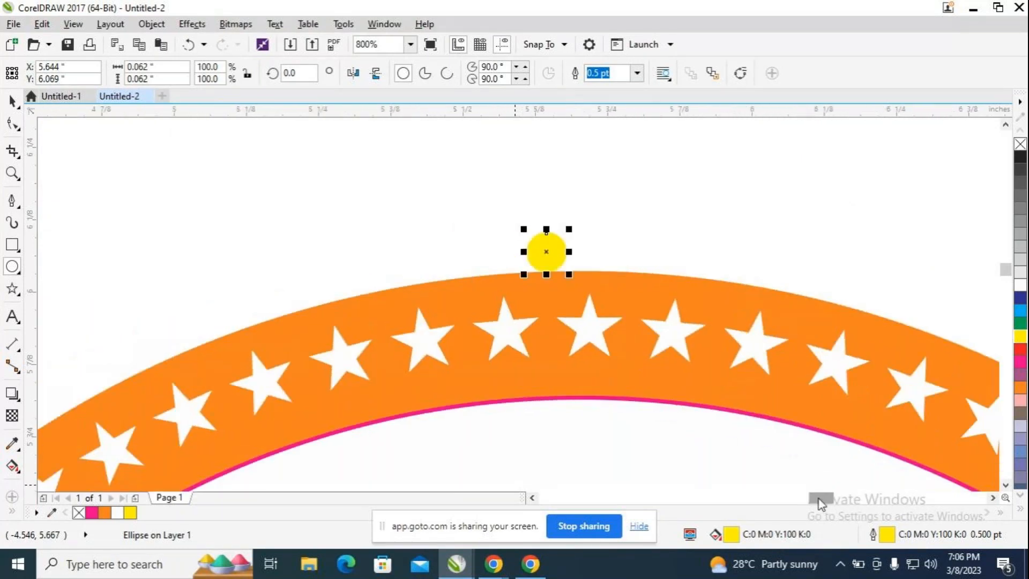
Try a brown shade (C:32 M:45 Y:100 K:8) as the small circle's fill.
click(1017, 337)
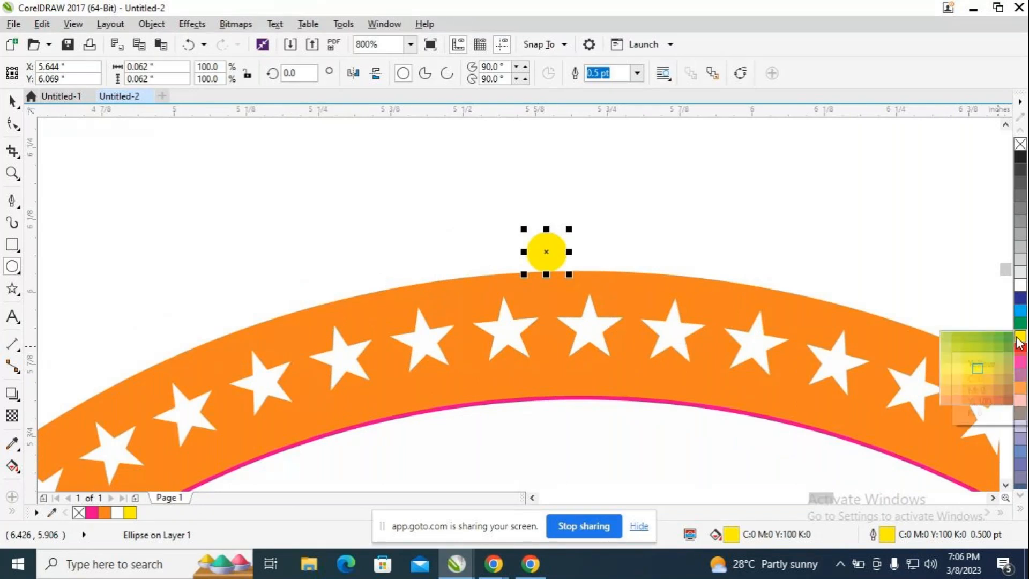
click(1006, 387)
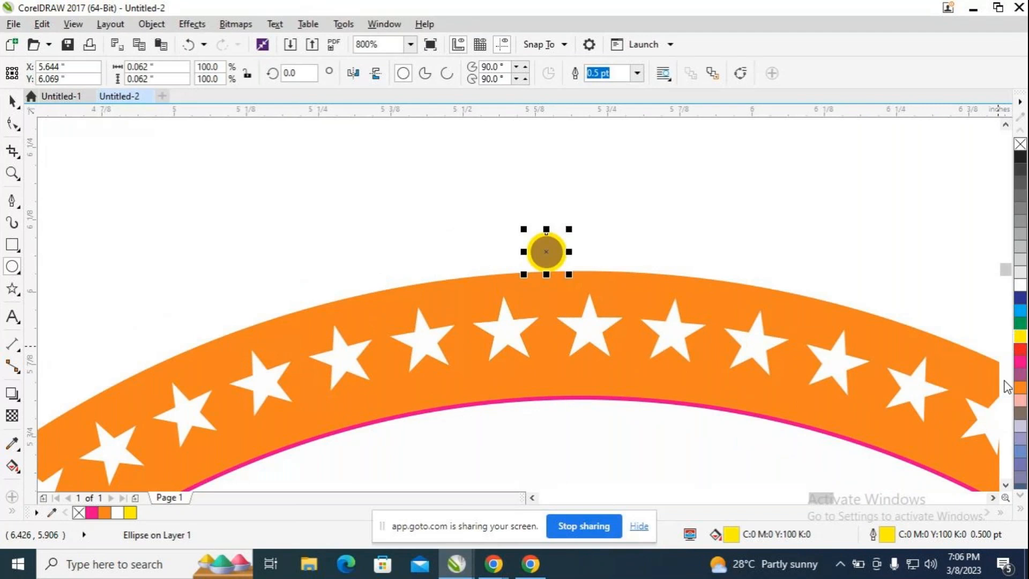
click(1015, 339)
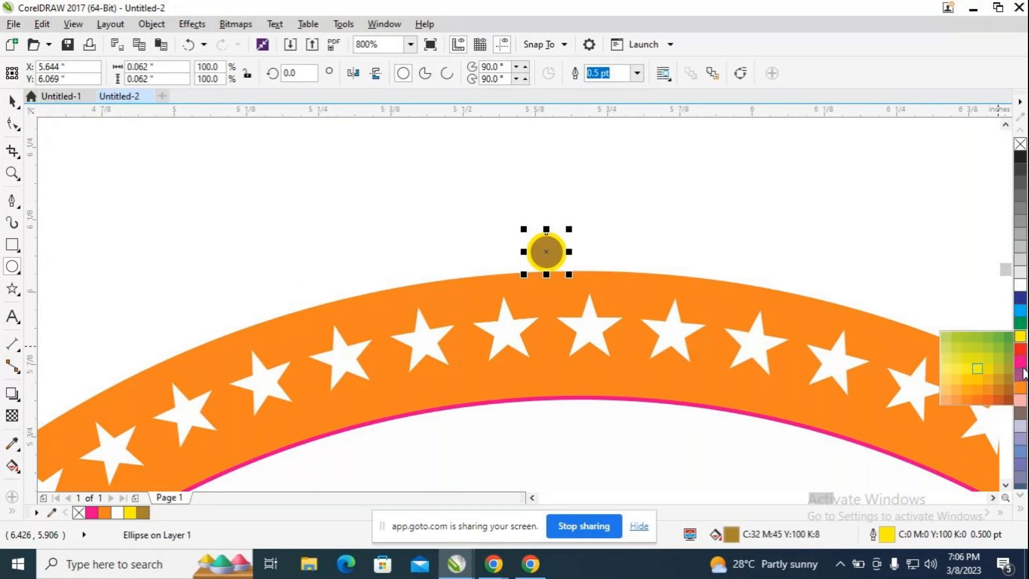
Fill the small circle with golden yellow (C:0 M:20 Y:100 K:0).
scroll(1024, 370, down, 3)
scroll(1021, 358, down, 4)
scroll(1021, 358, down, 5)
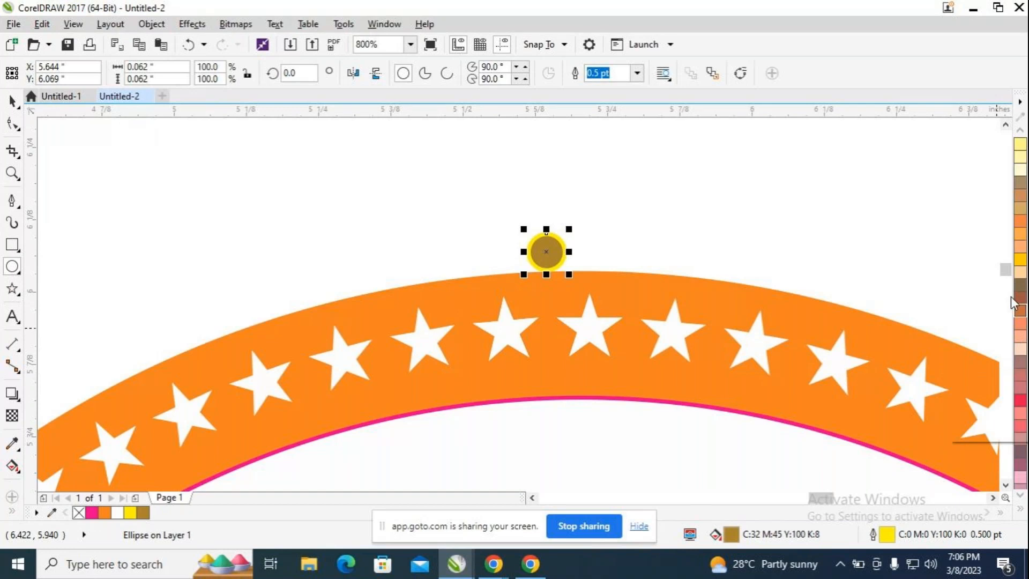
click(1021, 260)
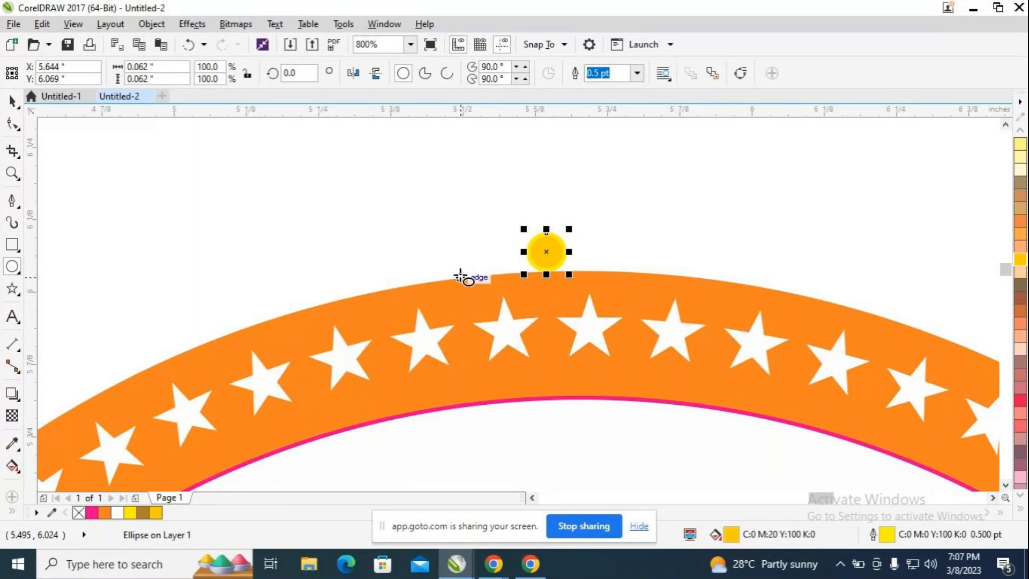
Duplicate the golden circle and place the copy exactly on top of the original above the orange ring.
key(ctrl+d)
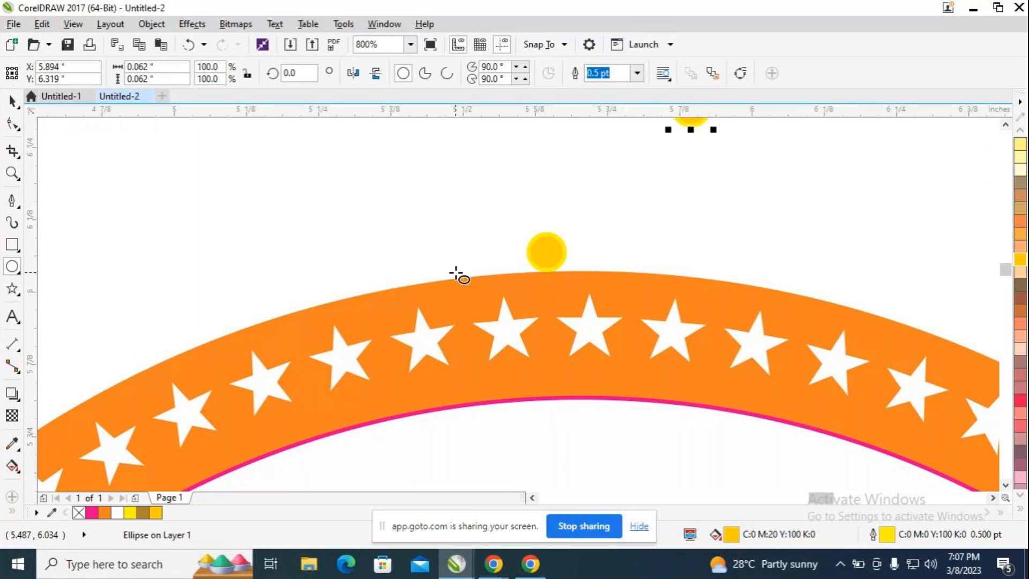
drag(1002, 271, 1001, 272)
drag(710, 131, 547, 276)
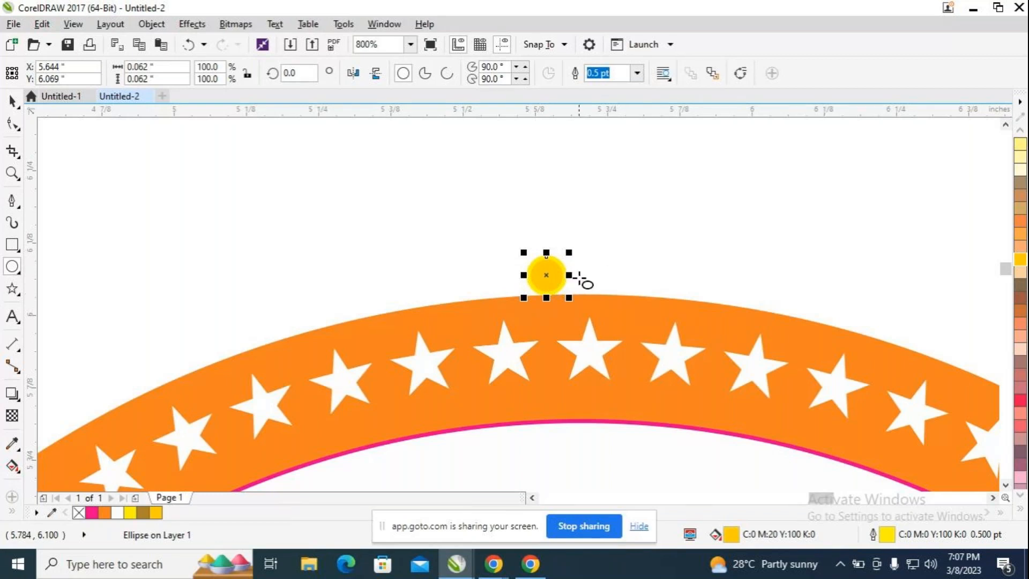
Move the duplicate circle's centre of rotation to the middle of the orange ring.
click(13, 102)
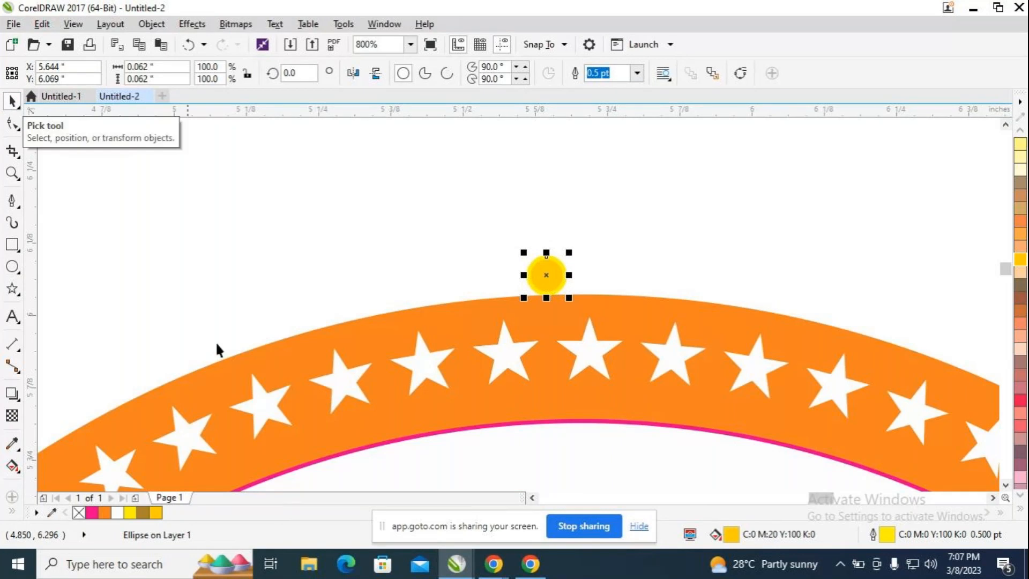
click(547, 269)
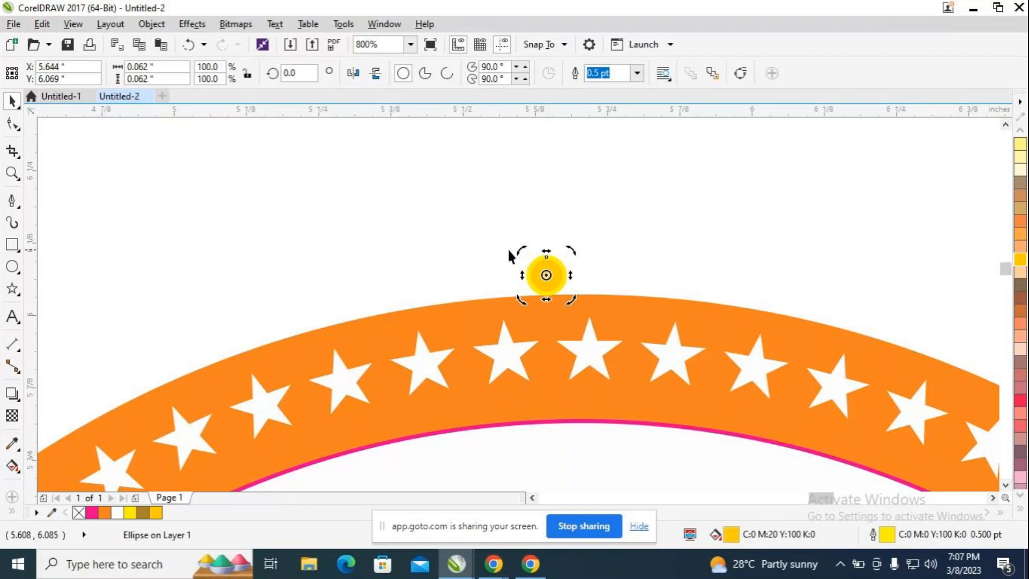
scroll(546, 275, down, 1)
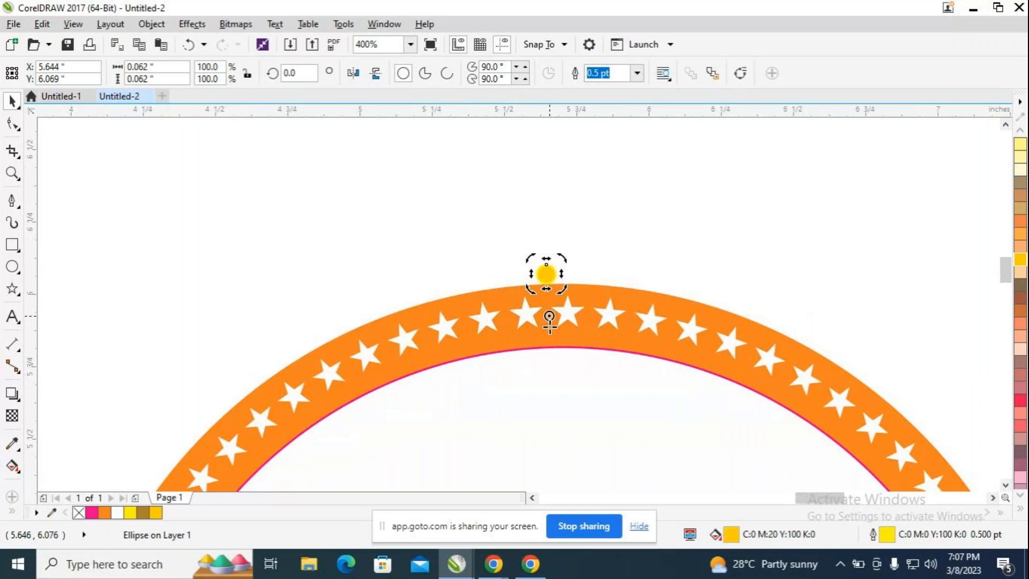
scroll(563, 480, down, 3)
scroll(567, 494, down, 5)
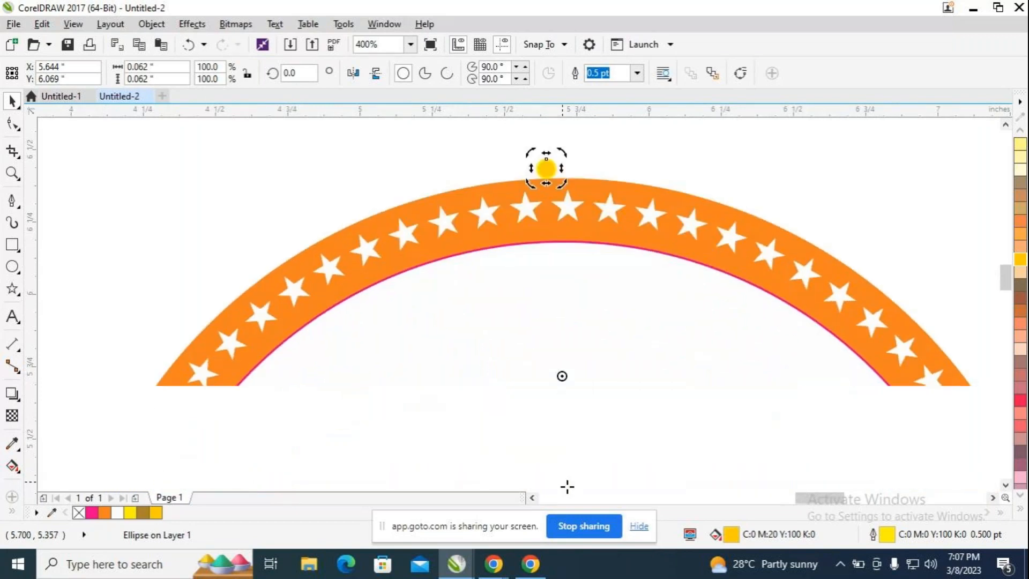
scroll(566, 494, down, 7)
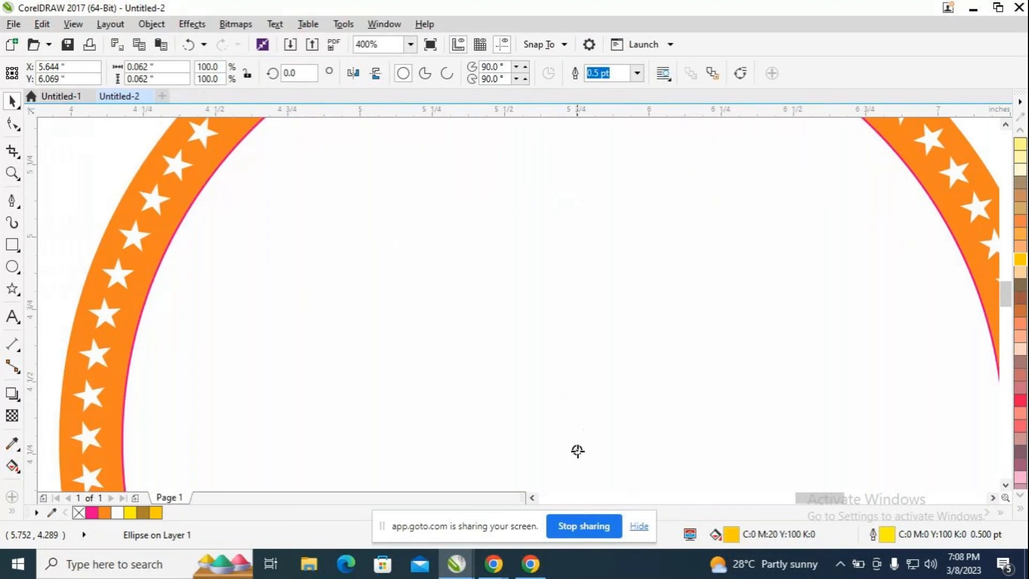
scroll(586, 461, down, 1)
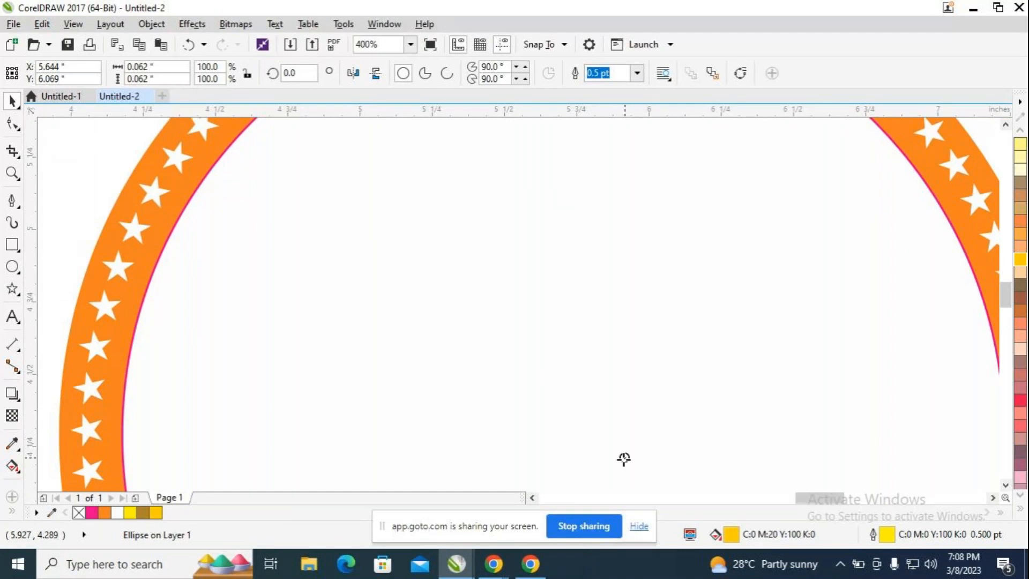
scroll(608, 464, down, 5)
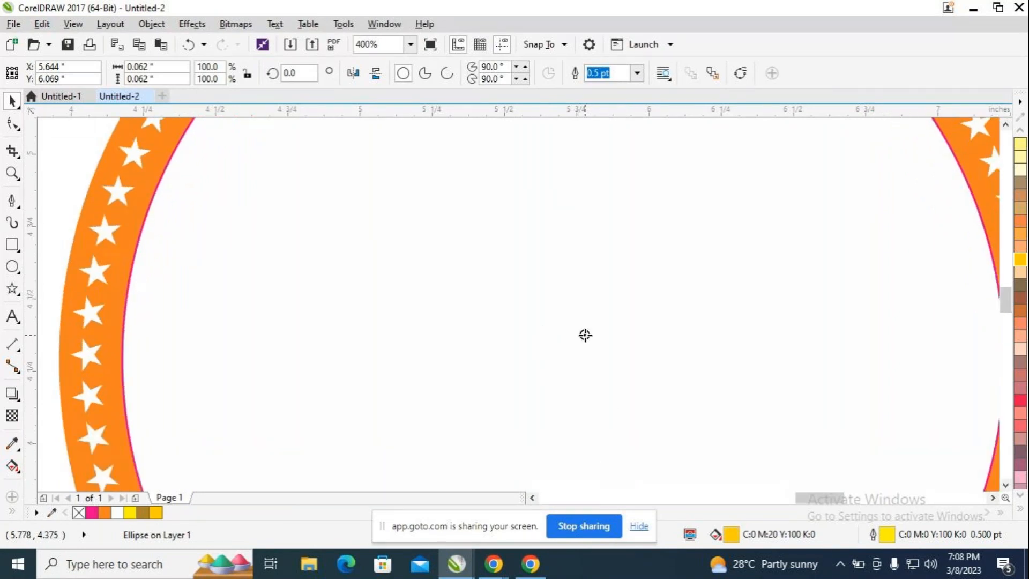
scroll(576, 333, down, 2)
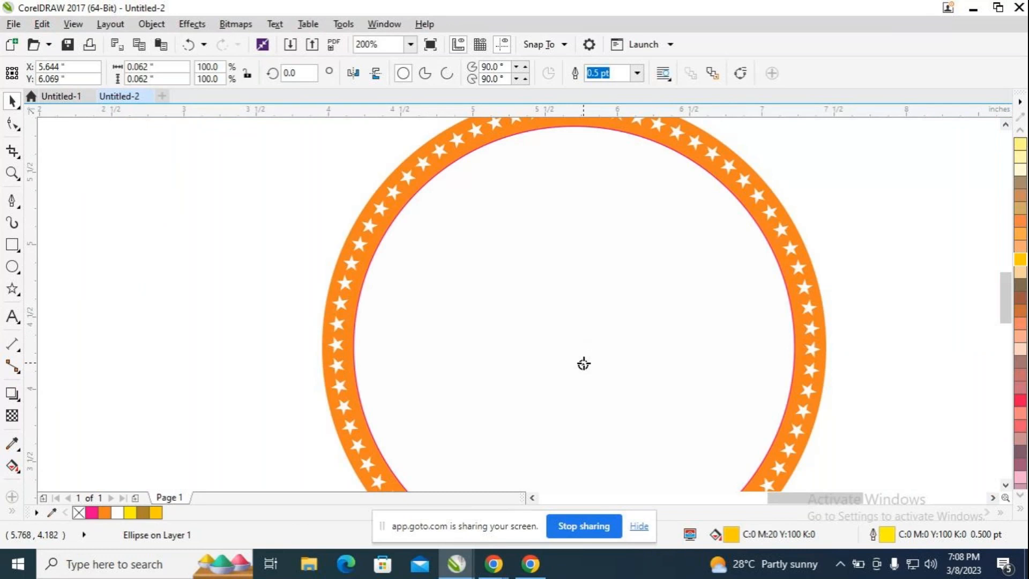
scroll(584, 365, down, 2)
scroll(584, 363, up, 1)
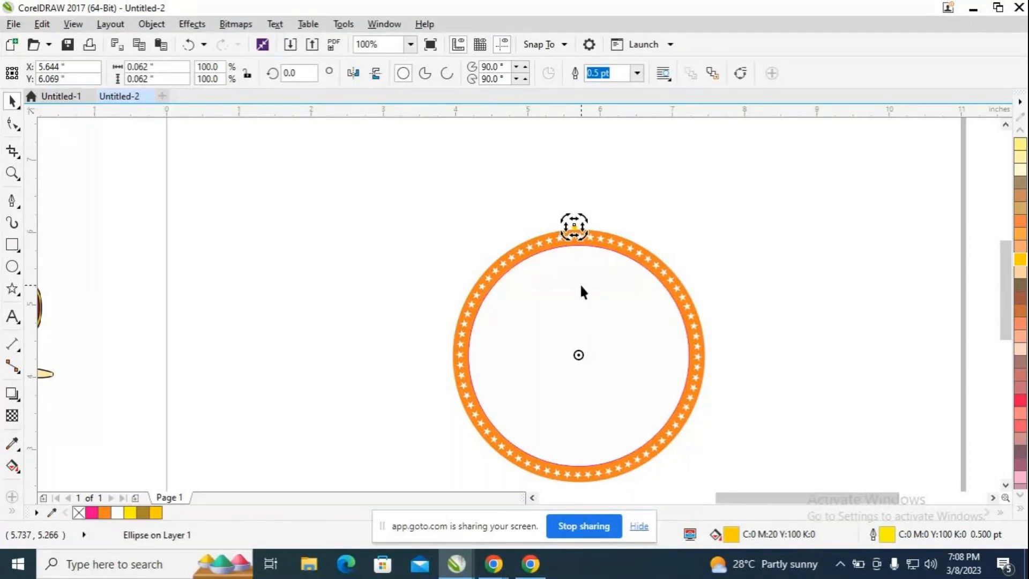
Rotate the duplicate circle by 3 degrees about the ring's centre and check its spacing from the original.
click(290, 73)
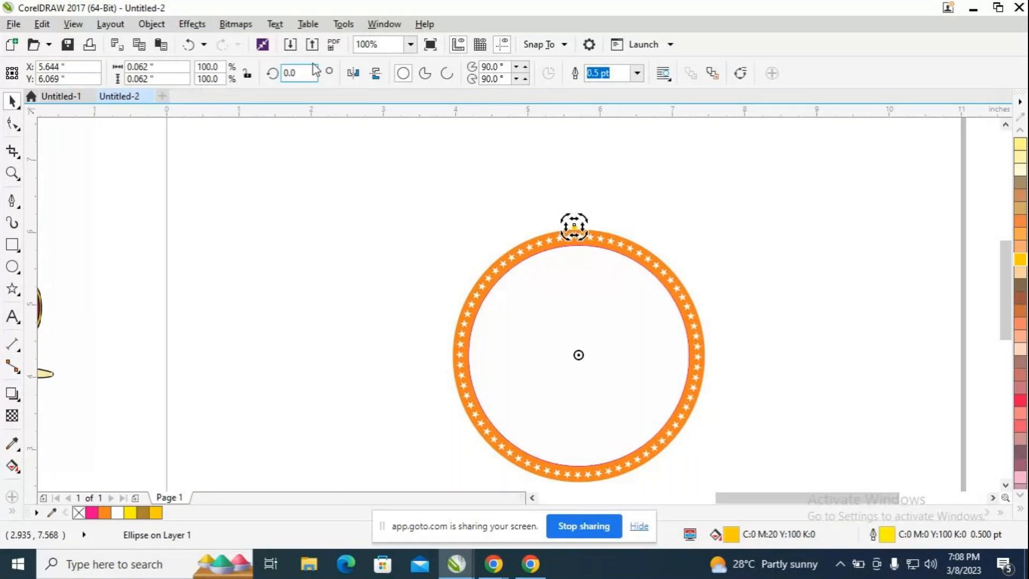
drag(304, 75, 263, 71)
key(BackSpace)
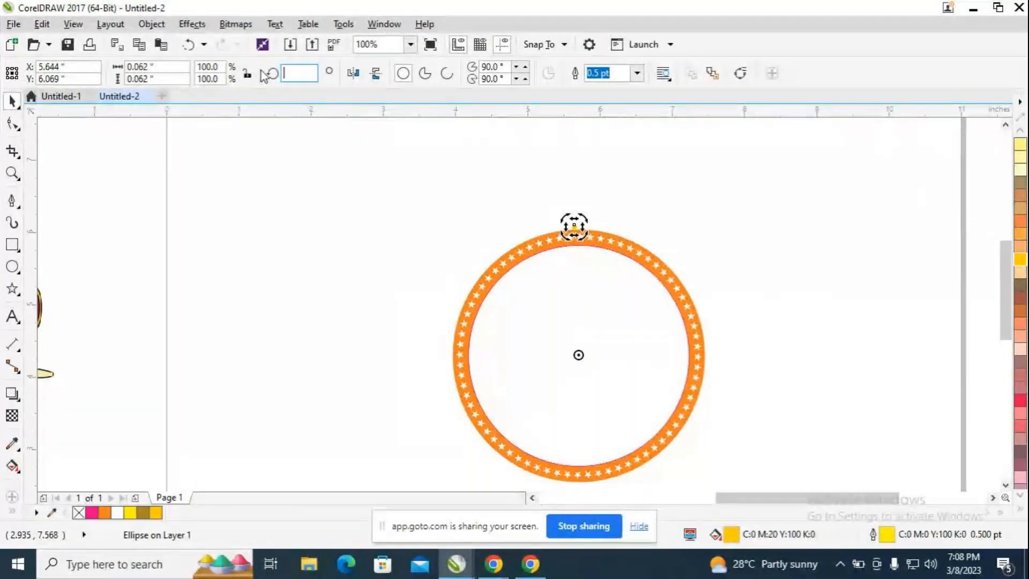
text(3)
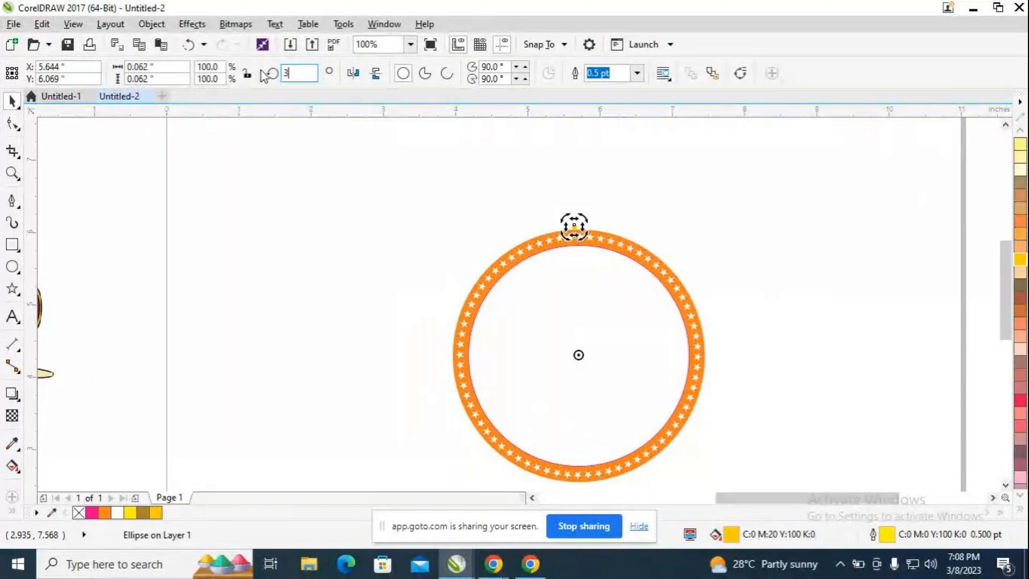
key(Return)
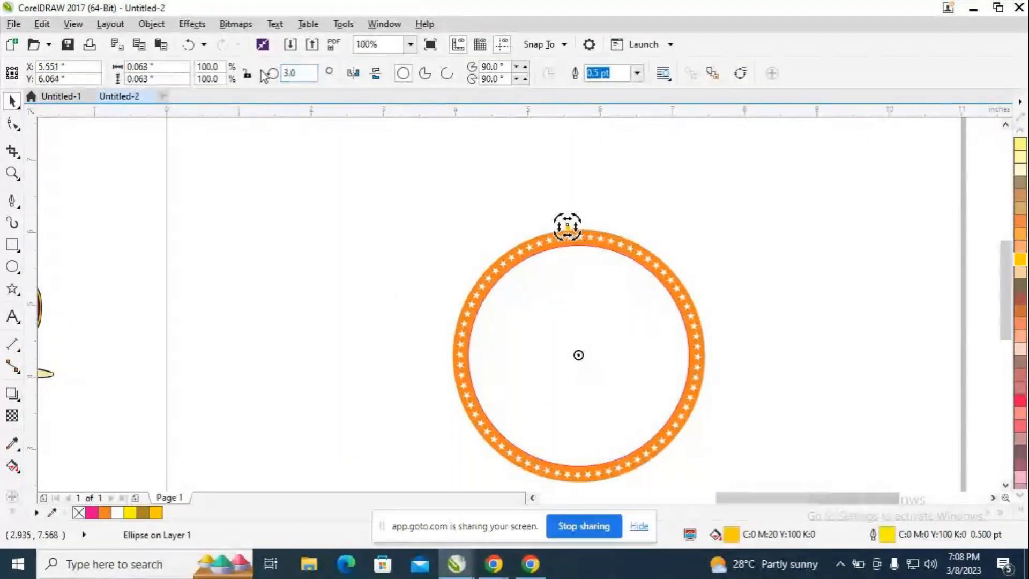
scroll(606, 199, up, 2)
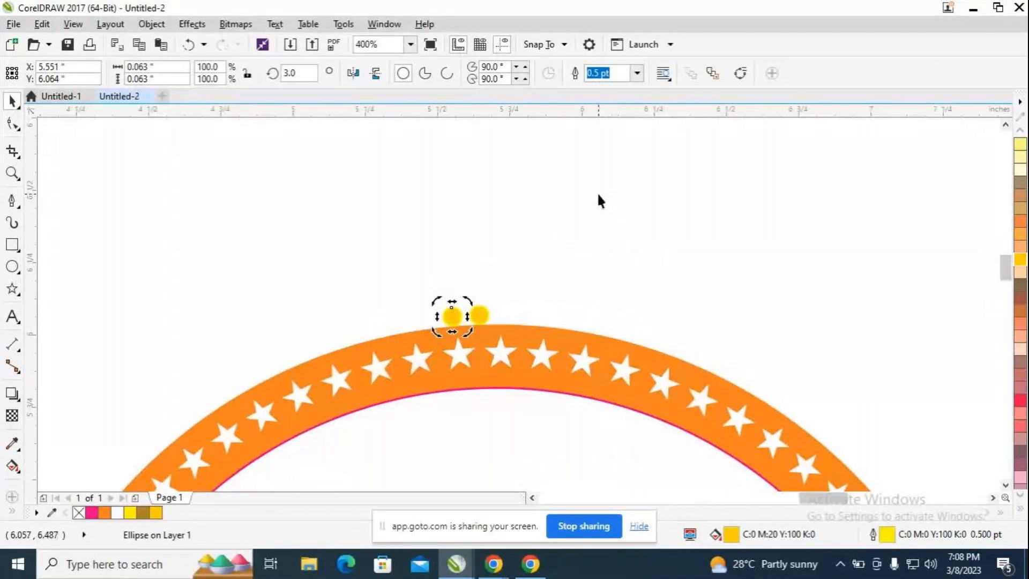
scroll(595, 194, up, 1)
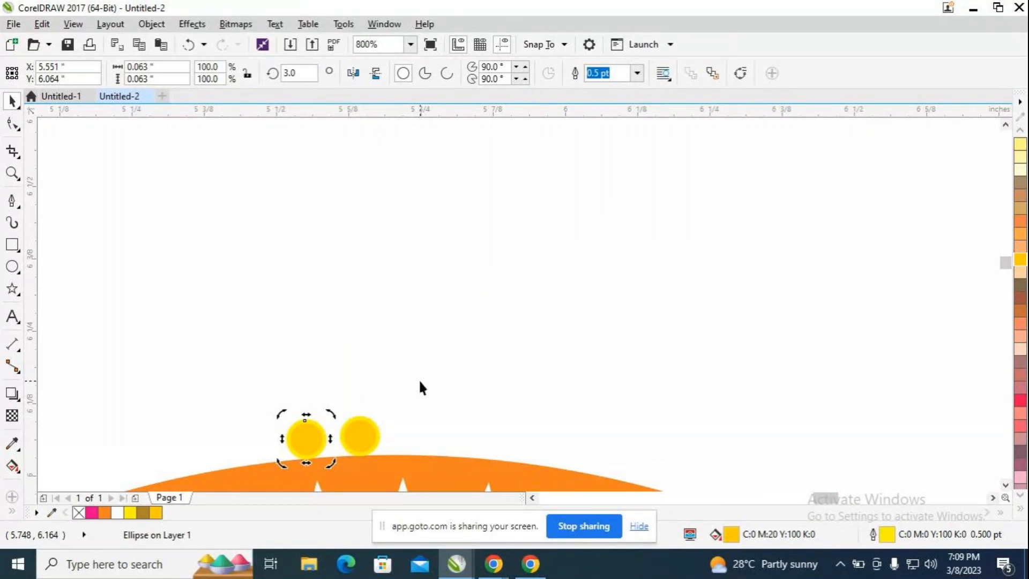
Undo the 3-degree rotation, and make and delete an extra copy of the circle.
key(ctrl+z)
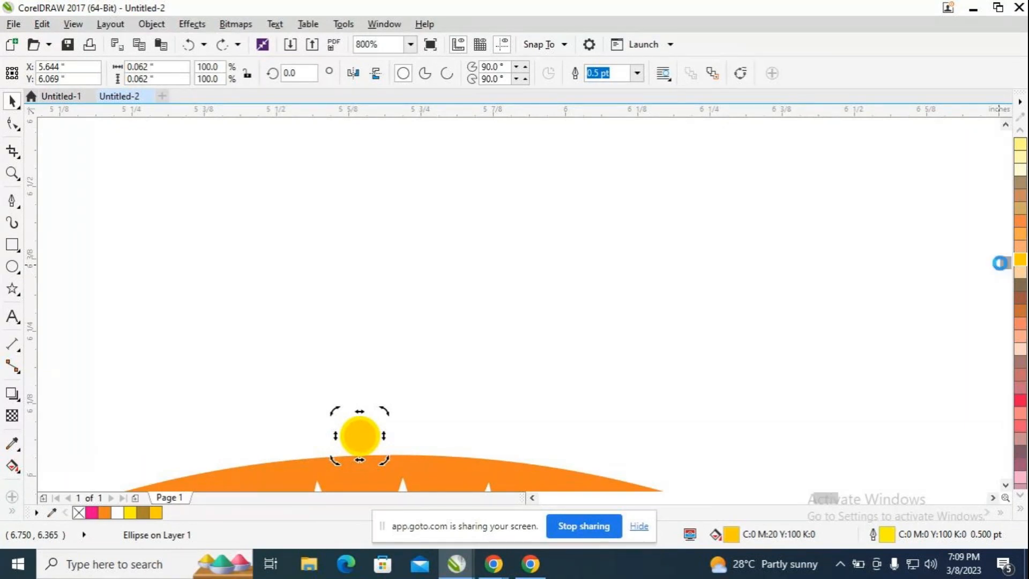
key(ctrl+d)
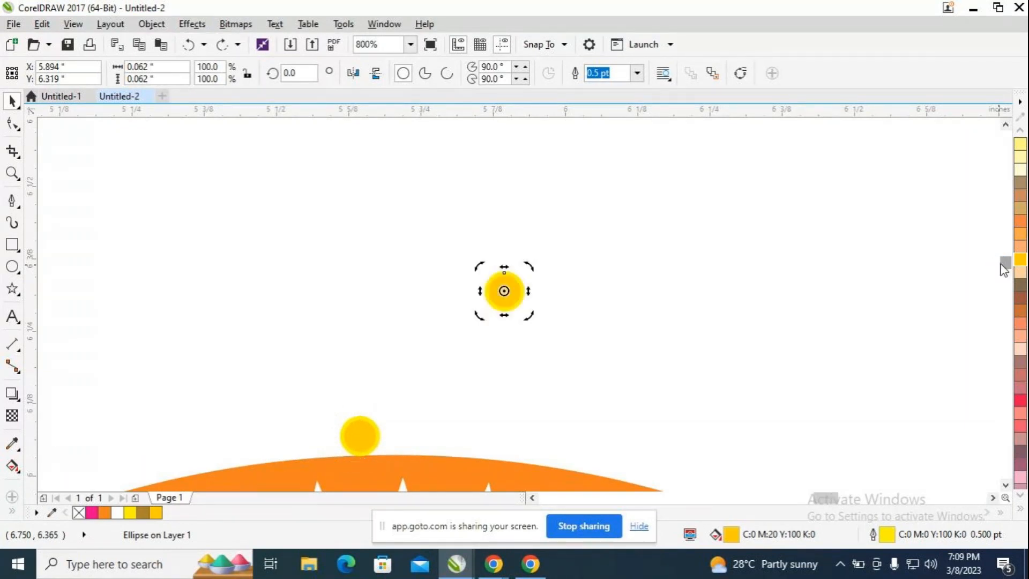
key(Delete)
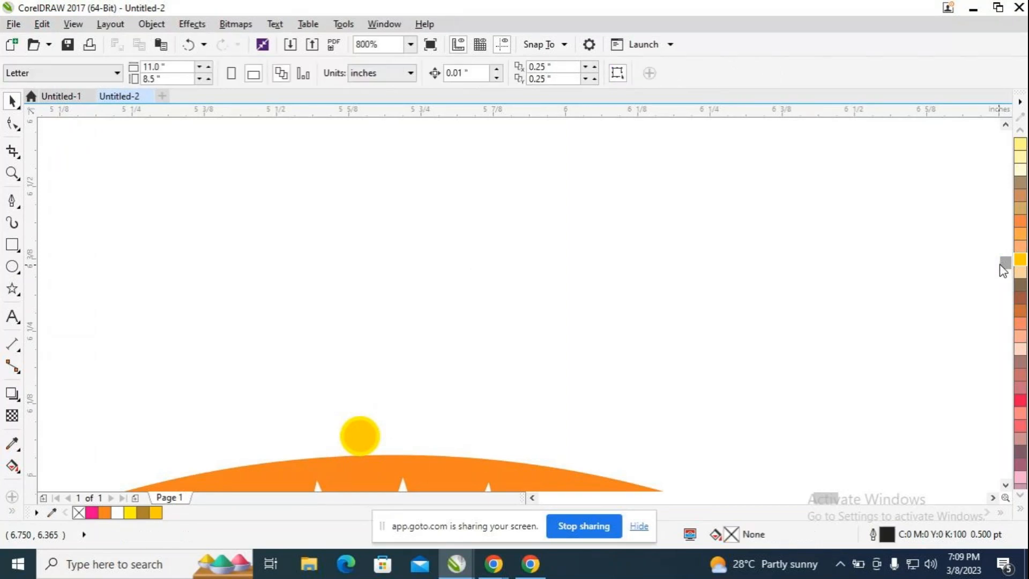
Duplicate the golden circle again and align the copy exactly over the original.
click(370, 427)
click(370, 427)
key(ctrl+d)
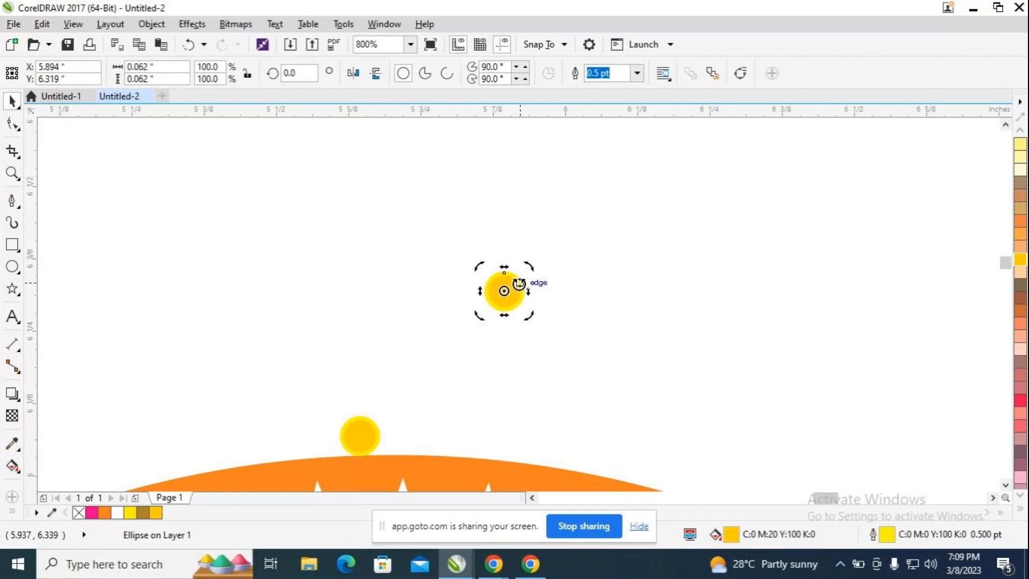
click(504, 291)
drag(504, 291, 359, 436)
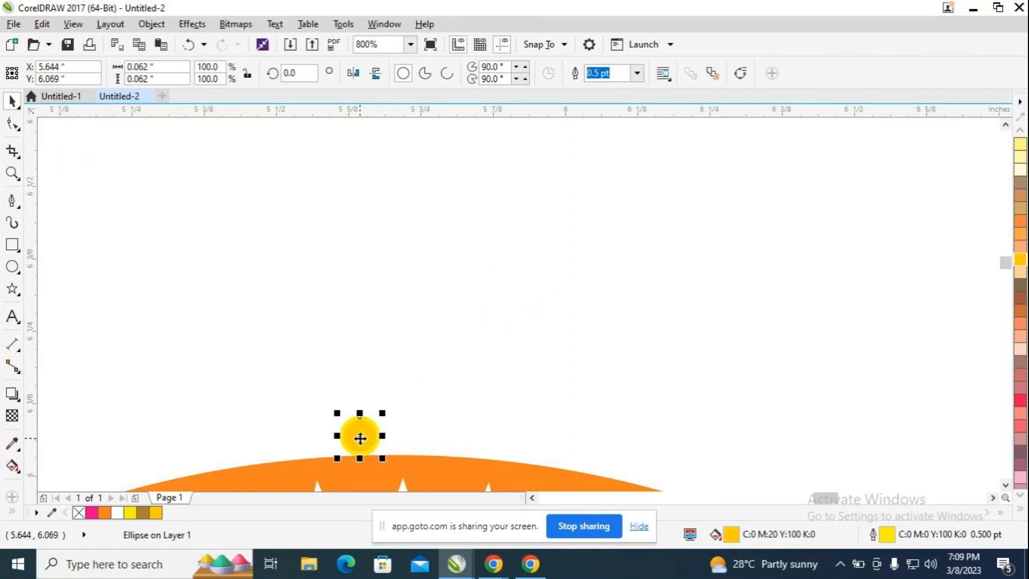
Place the duplicate golden circle's centre of rotation at the centre of the orange ring.
click(360, 434)
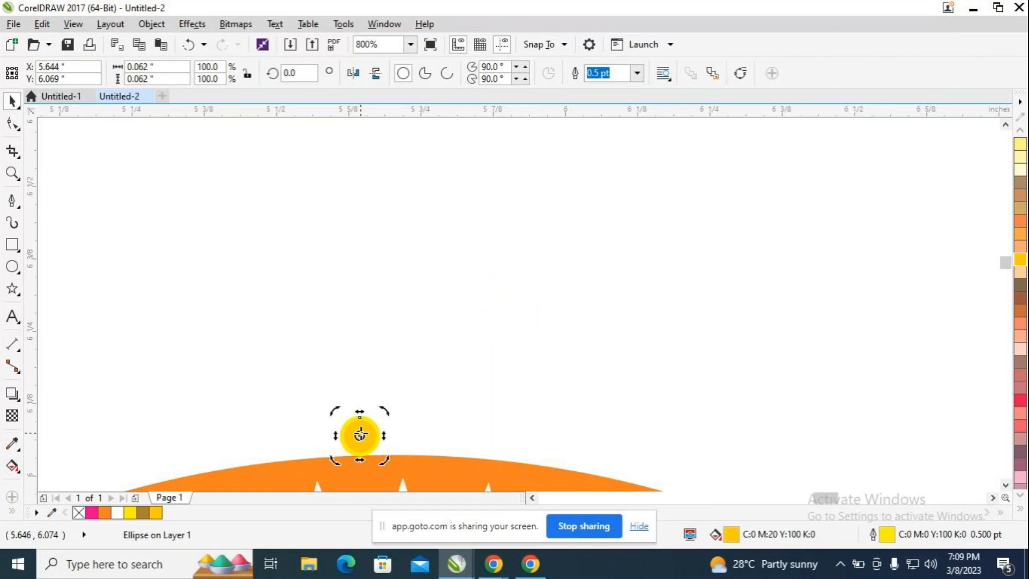
scroll(361, 434, down, 2)
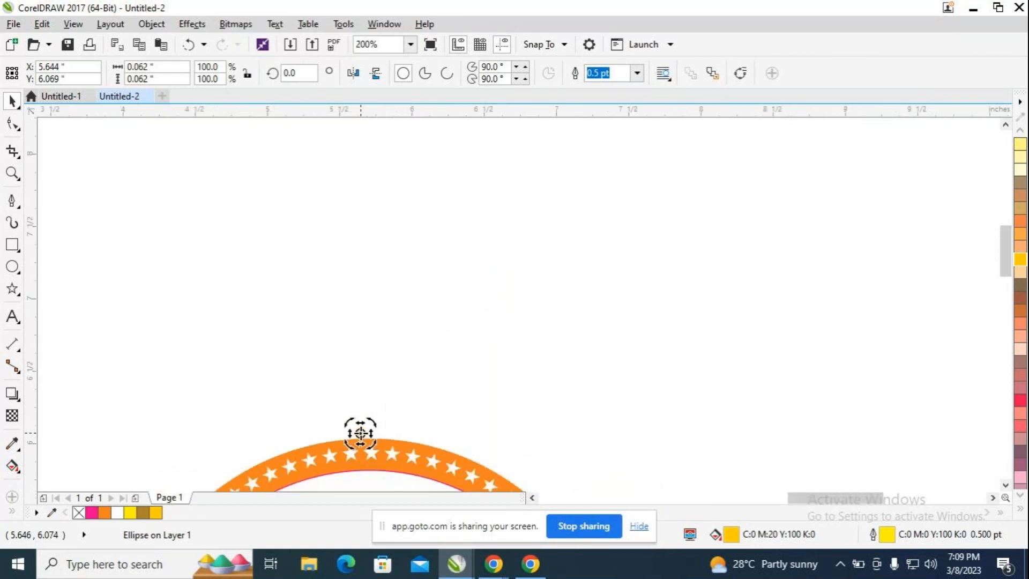
drag(1004, 261, 1004, 298)
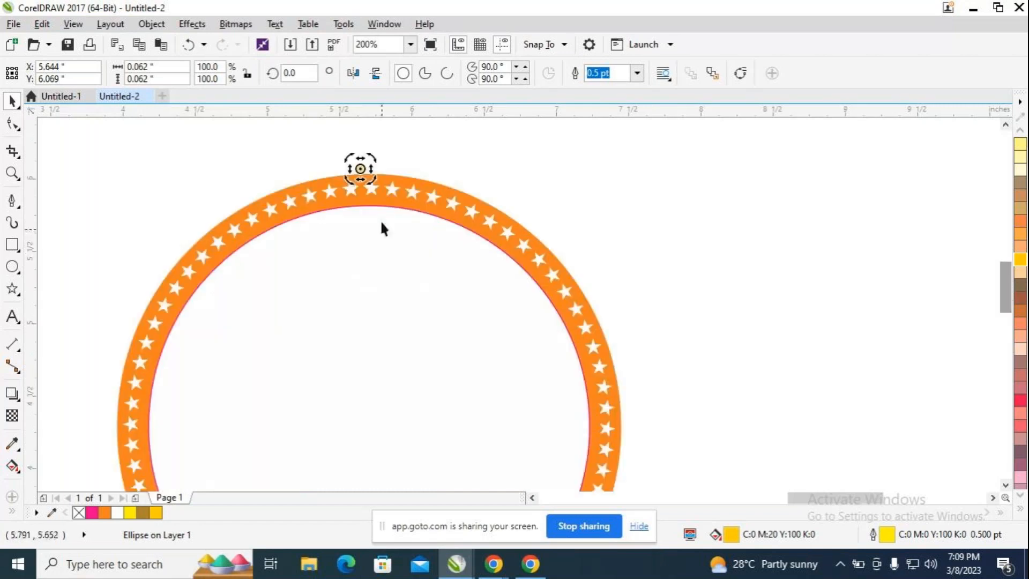
mouse_move(360, 168)
mouse_down()
mouse_move(358, 395)
mouse_move(368, 426)
mouse_up()
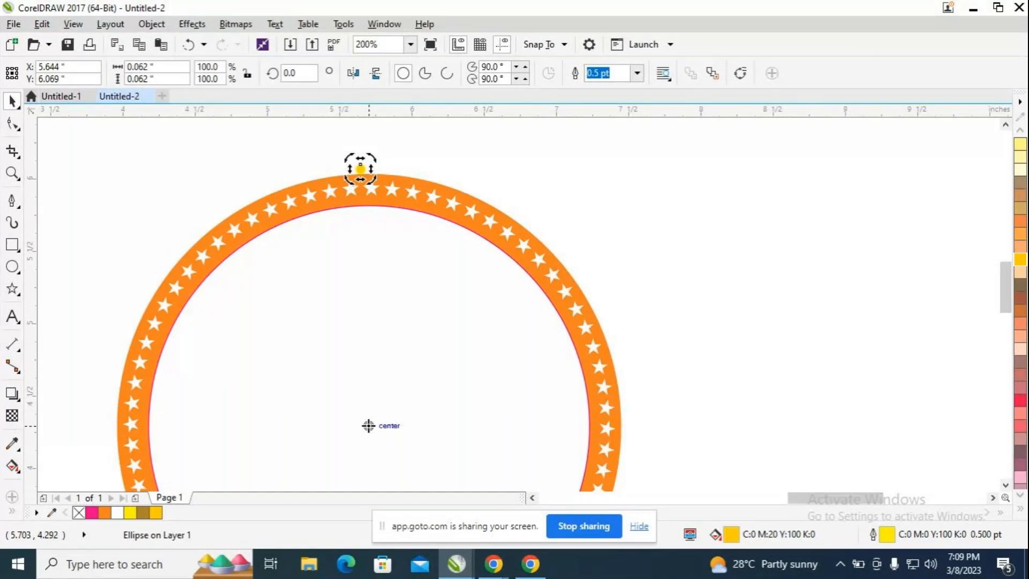
Rotate the duplicate circle by 2 degrees about the ring's centre and check its spacing from the original.
click(298, 74)
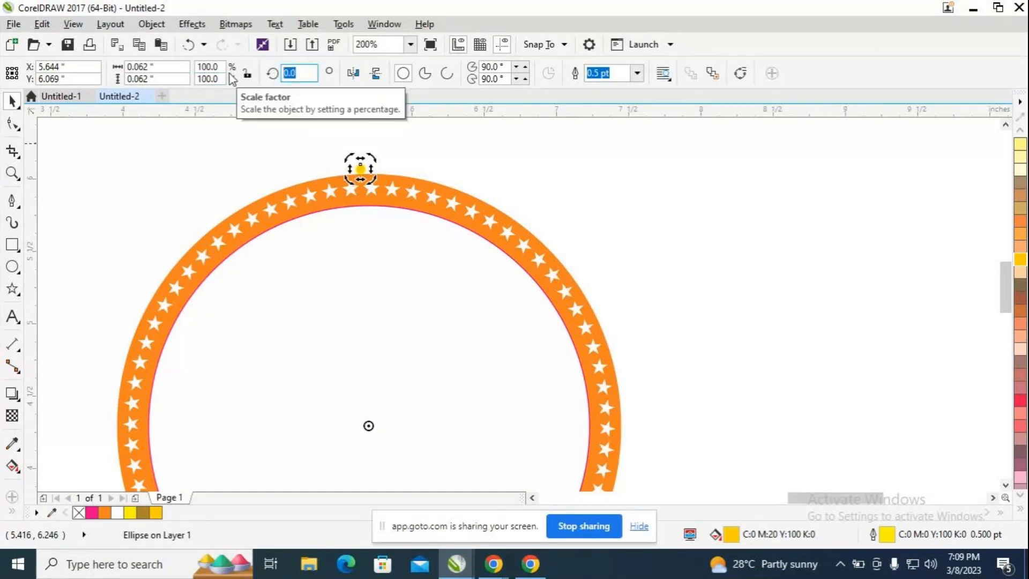
text(2)
key(Return)
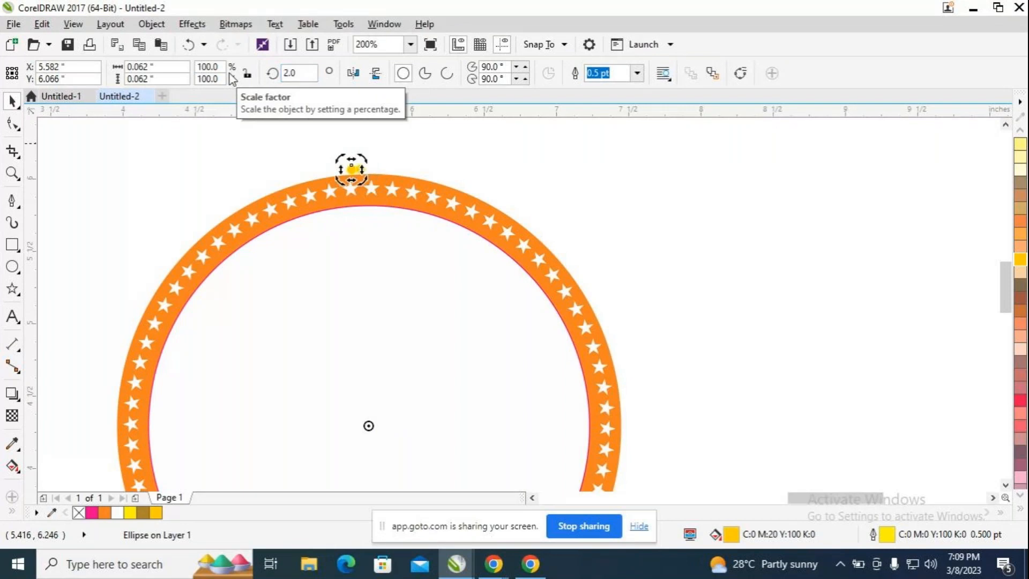
scroll(432, 181, up, 1)
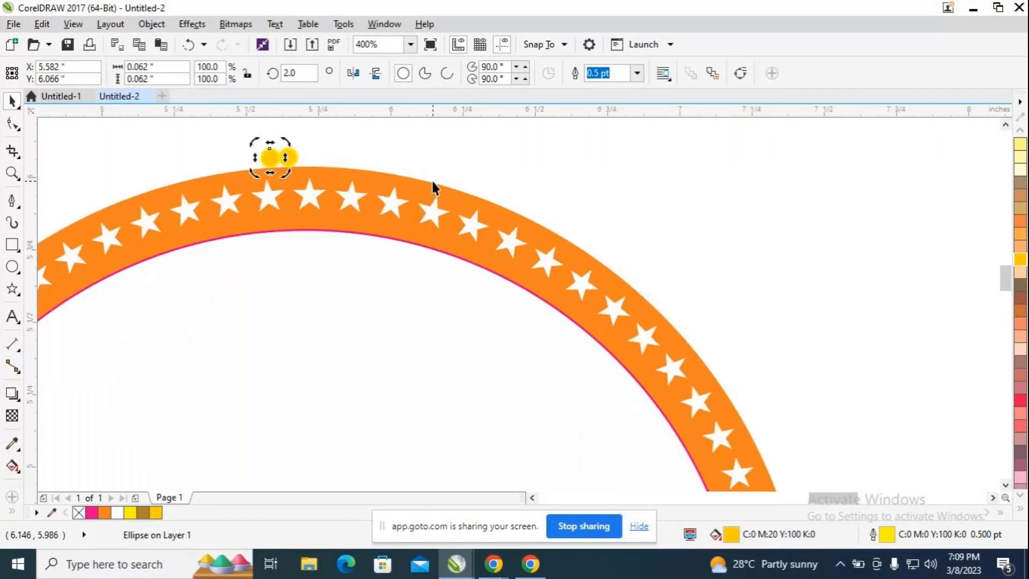
scroll(432, 181, up, 1)
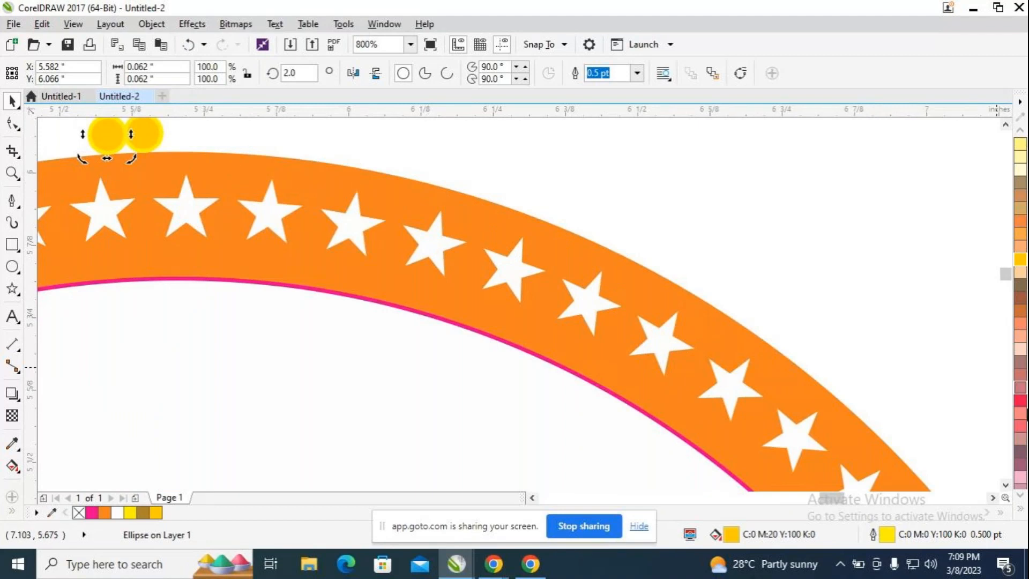
Repeat the 2-degree rotated duplication until golden circles surround the entire outside of the orange ring.
drag(1002, 271, 1002, 272)
drag(841, 500, 826, 503)
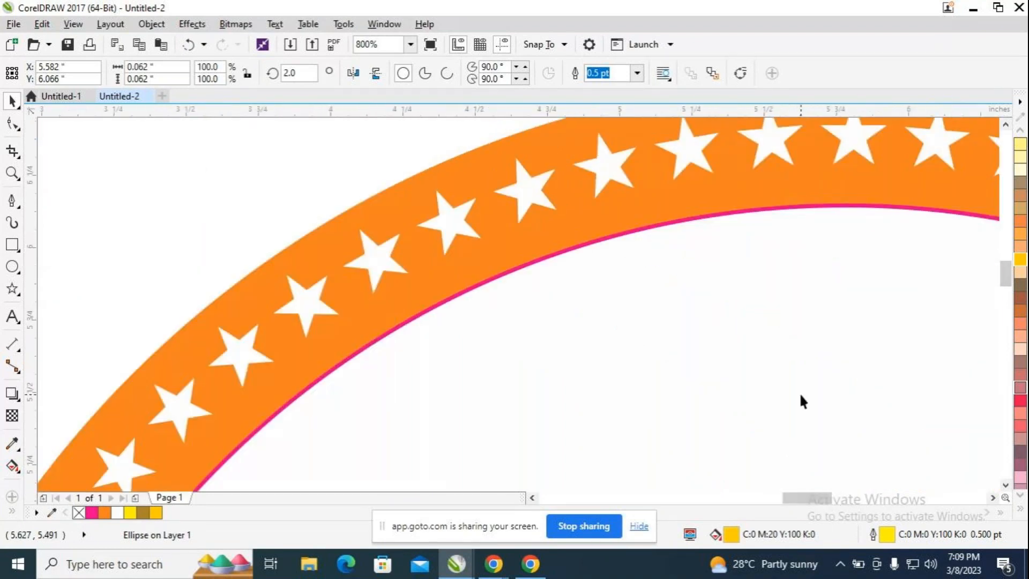
scroll(799, 391, down, 1)
scroll(800, 395, right, 3)
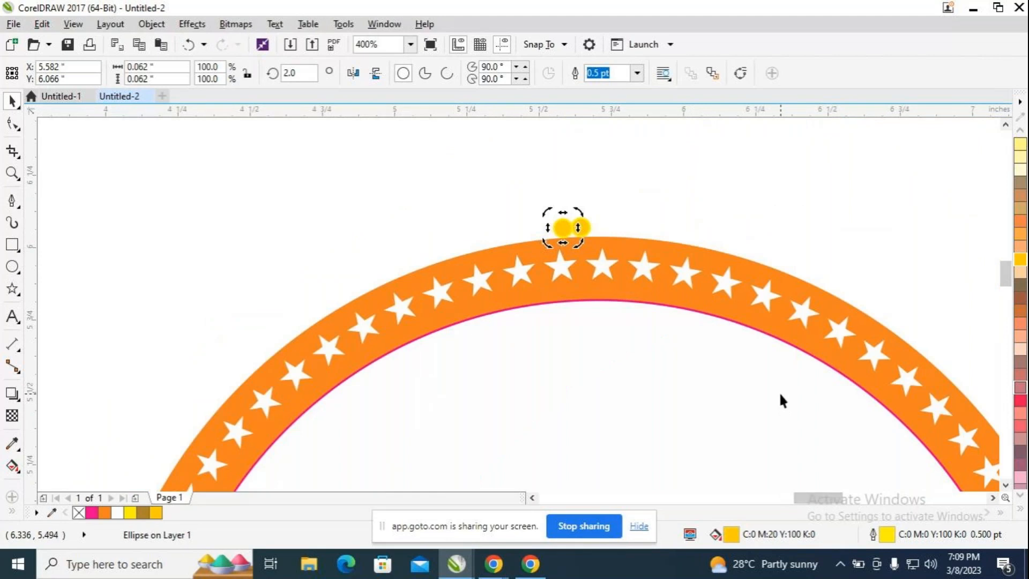
key(ctrl+r)
key(ctrl+r)
key(ctrl+r)
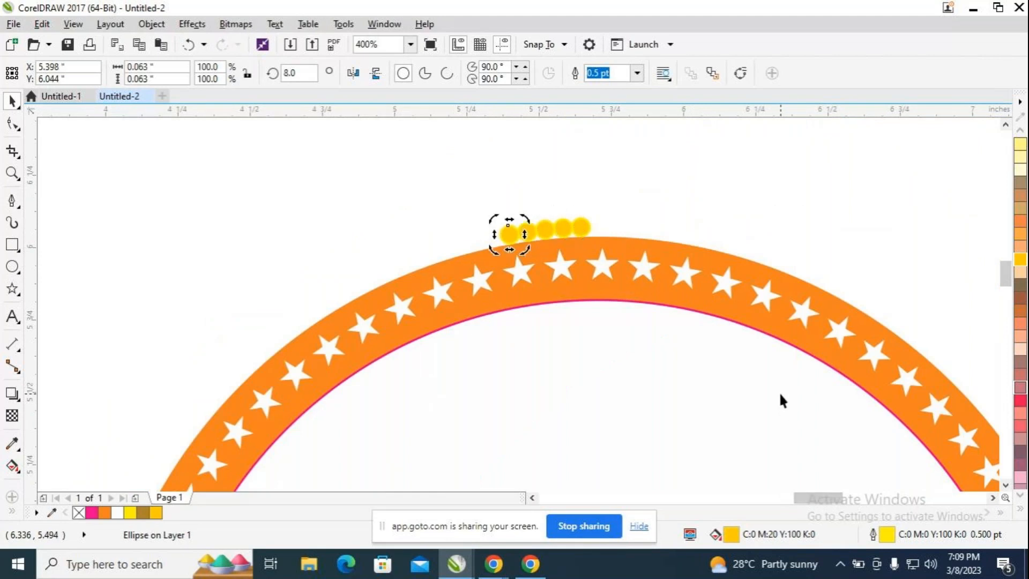
key(ctrl+r)
key(ctrl+r)
key(ctrl+r)
key(ctrl+r)
key(ctrl+r)
key(ctrl+r)
key(ctrl+r)
key(ctrl+r)
key(ctrl+r)
key(ctrl+r)
key(ctrl+r)
key(ctrl+r)
key(ctrl+r)
key(ctrl+r)
key(ctrl+r)
key(ctrl+r)
key(ctrl+r)
key(ctrl+r)
key(ctrl+r)
key(ctrl+r)
key(ctrl+r)
key(ctrl+r)
key(ctrl+r)
key(ctrl+r)
key(ctrl+r)
key(ctrl+r)
key(ctrl+r)
key(ctrl+r)
key(ctrl+r)
key(ctrl+r)
key(ctrl+r)
key(ctrl+r)
key(ctrl+r)
key(ctrl+r)
key(ctrl+r)
key(ctrl+r)
key(ctrl+r)
key(ctrl+r)
key(ctrl+r)
key(ctrl+r)
key(ctrl+r)
key(ctrl+r)
key(ctrl+r)
key(ctrl+r)
key(ctrl+r)
key(ctrl+r)
key(ctrl+r)
key(ctrl+r)
key(ctrl+r)
key(ctrl+r)
key(ctrl+r)
key(ctrl+r)
key(ctrl+r)
key(ctrl+r)
key(ctrl+r)
key(ctrl+r)
key(ctrl+r)
key(ctrl+r)
key(ctrl+r)
key(ctrl+r)
key(ctrl+r)
key(ctrl+r)
key(ctrl+r)
key(ctrl+r)
key(ctrl+r)
key(ctrl+r)
key(ctrl+r)
key(ctrl+r)
key(ctrl+r)
key(ctrl+r)
key(ctrl+r)
key(ctrl+r)
key(ctrl+r)
key(ctrl+r)
key(ctrl+r)
key(ctrl+r)
key(ctrl+r)
key(ctrl+r)
key(ctrl+r)
key(ctrl+r)
key(ctrl+r)
key(ctrl+r)
key(ctrl+r)
key(ctrl+r)
key(ctrl+r)
key(ctrl+r)
key(ctrl+r)
key(ctrl+r)
key(ctrl+r)
key(ctrl+r)
key(ctrl+r)
key(ctrl+r)
key(ctrl+r)
key(ctrl+r)
key(ctrl+r)
key(ctrl+r)
key(ctrl+r)
key(ctrl+r)
key(ctrl+r)
key(ctrl+r)
key(ctrl+r)
key(ctrl+r)
key(ctrl+r)
key(ctrl+r)
key(ctrl+r)
key(ctrl+r)
key(ctrl+r)
key(ctrl+r)
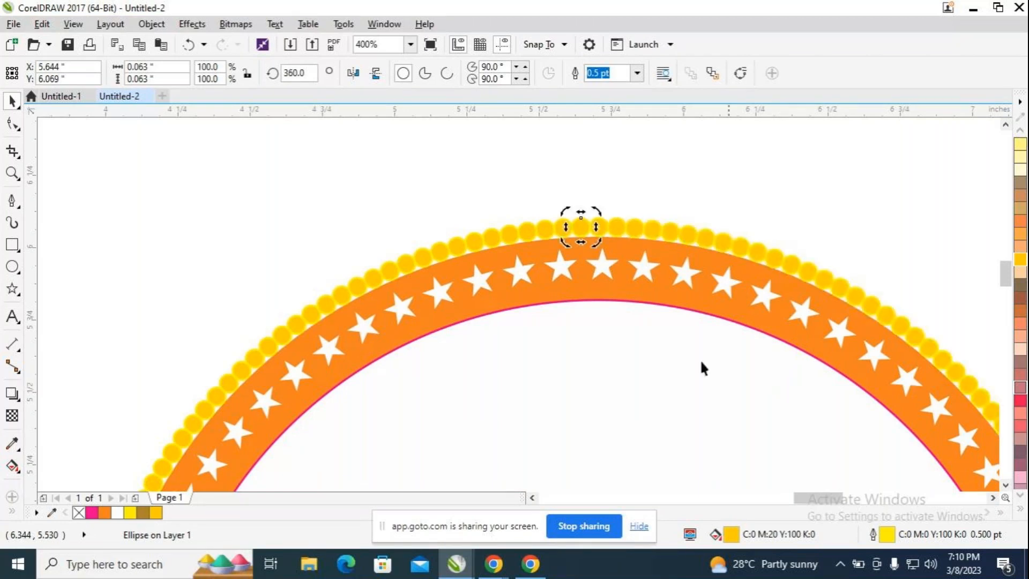
Draw an unfilled circle about 2.9 inches in diameter and centre it on the badge for a size comparison.
scroll(623, 346, down, 1)
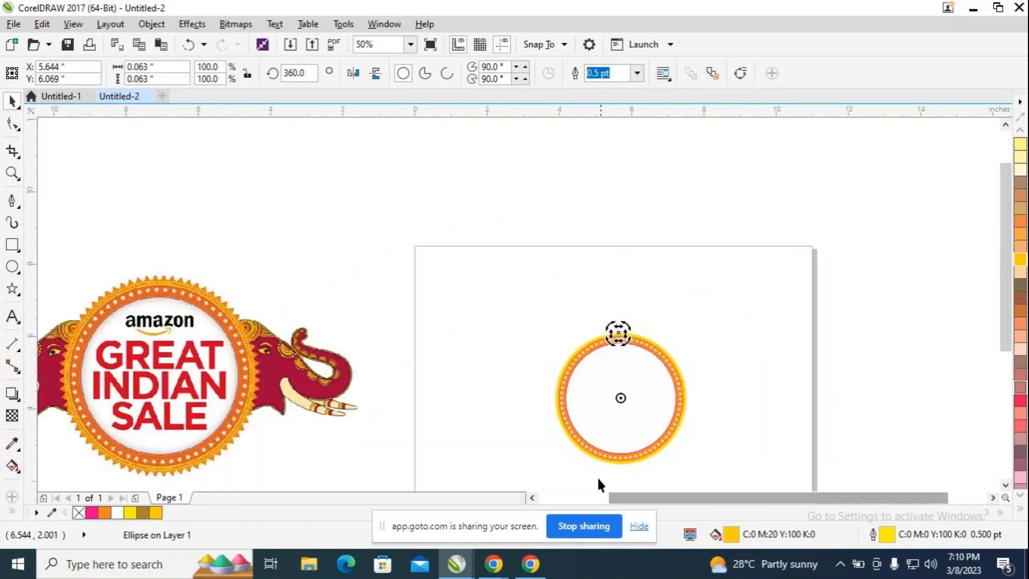
scroll(713, 363, down, 1)
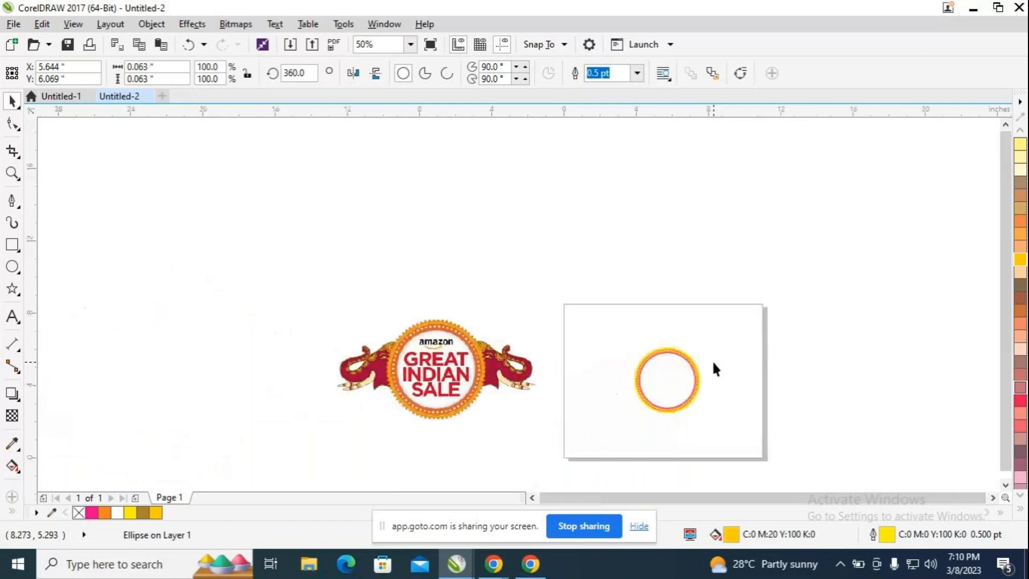
scroll(713, 364, up, 3)
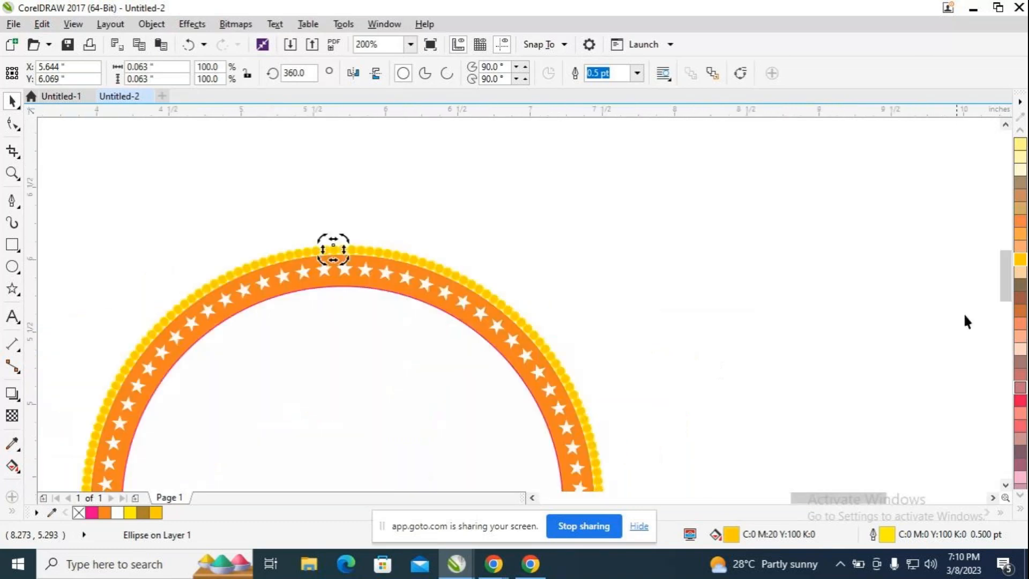
drag(1006, 297, 1006, 313)
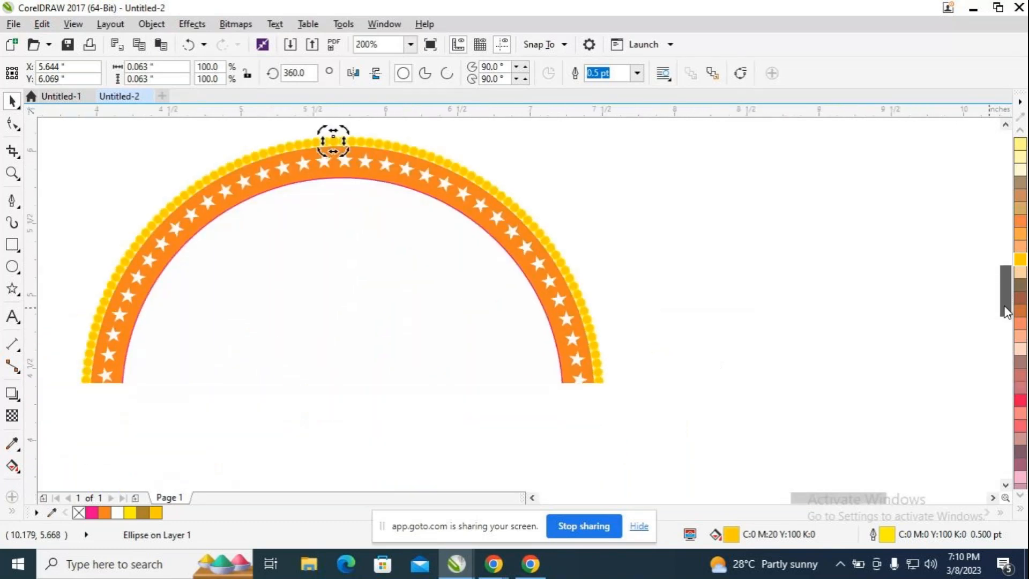
scroll(510, 297, down, 1)
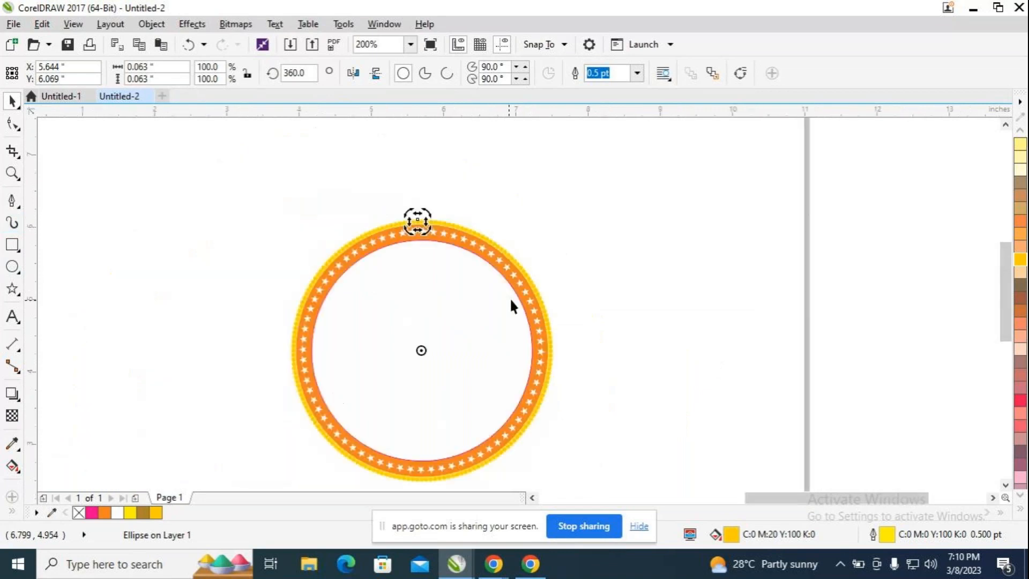
click(12, 266)
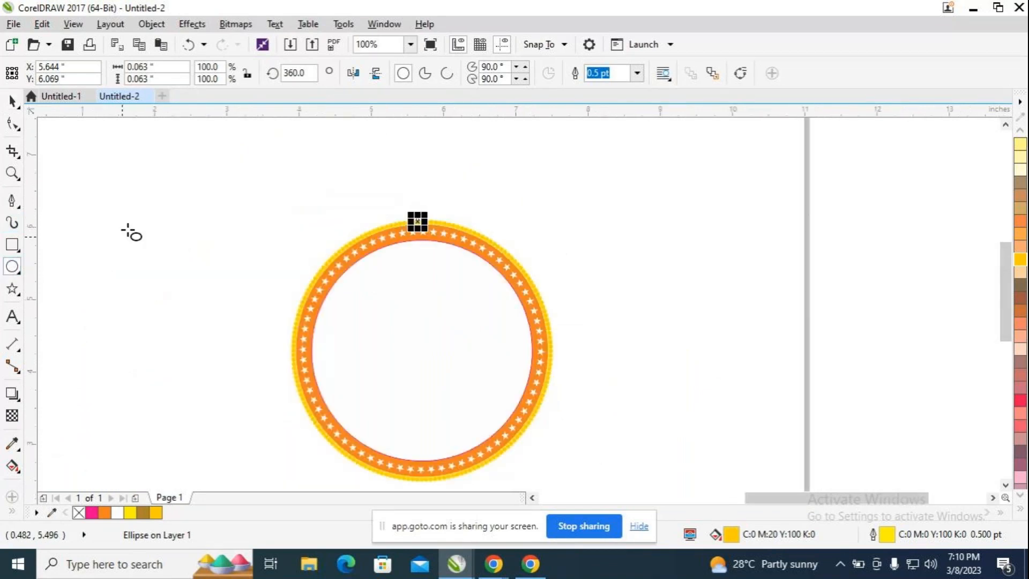
drag(117, 160, 327, 371)
drag(221, 265, 422, 351)
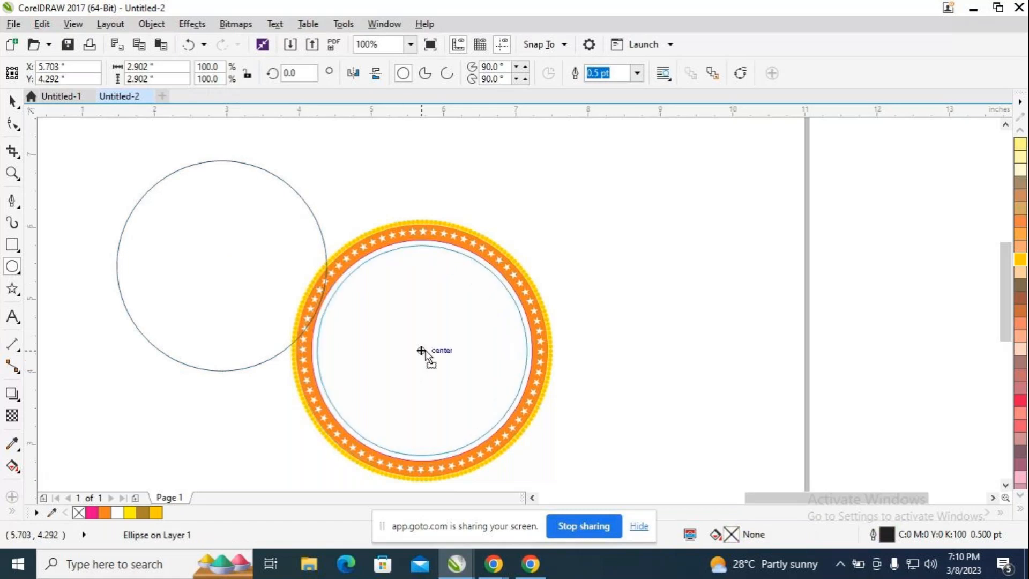
Move the unfilled circle beside the badge and enlarge it to about 3.51 inches in diameter.
drag(422, 351, 755, 249)
drag(863, 358, 908, 403)
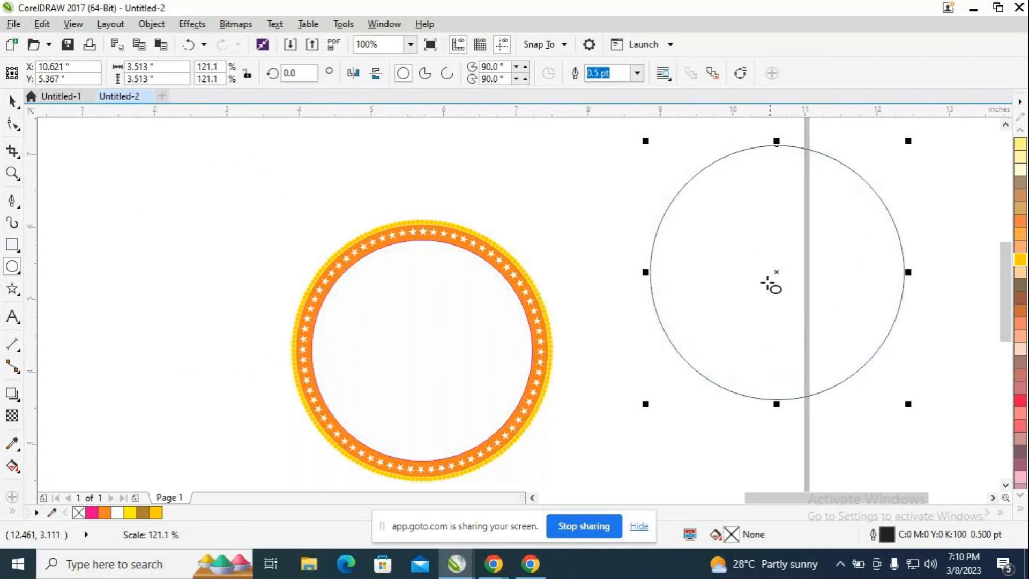
mouse_move(772, 284)
mouse_down()
mouse_move(379, 361)
mouse_move(760, 296)
mouse_up()
drag(890, 428, 889, 428)
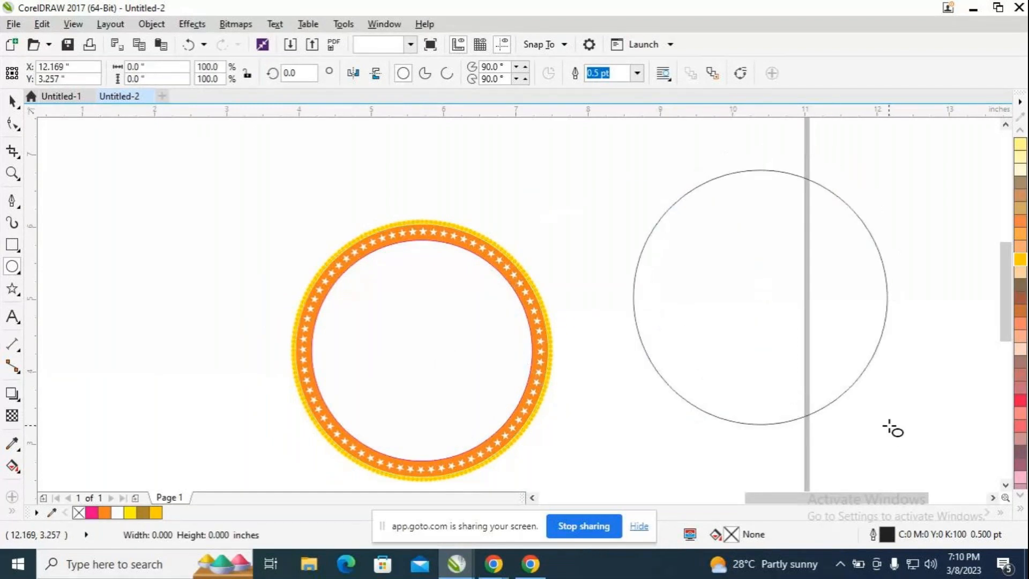
click(16, 109)
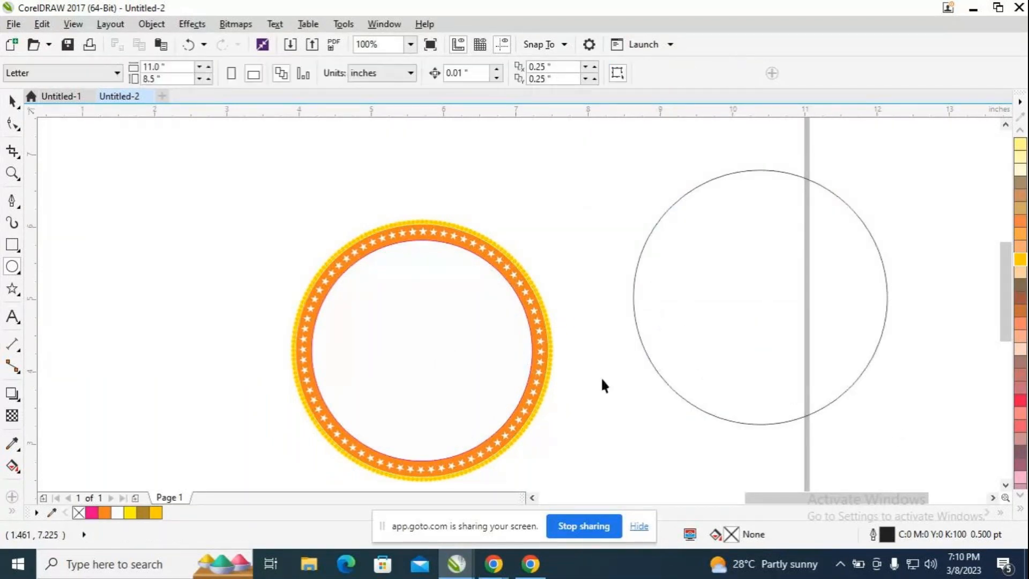
click(748, 422)
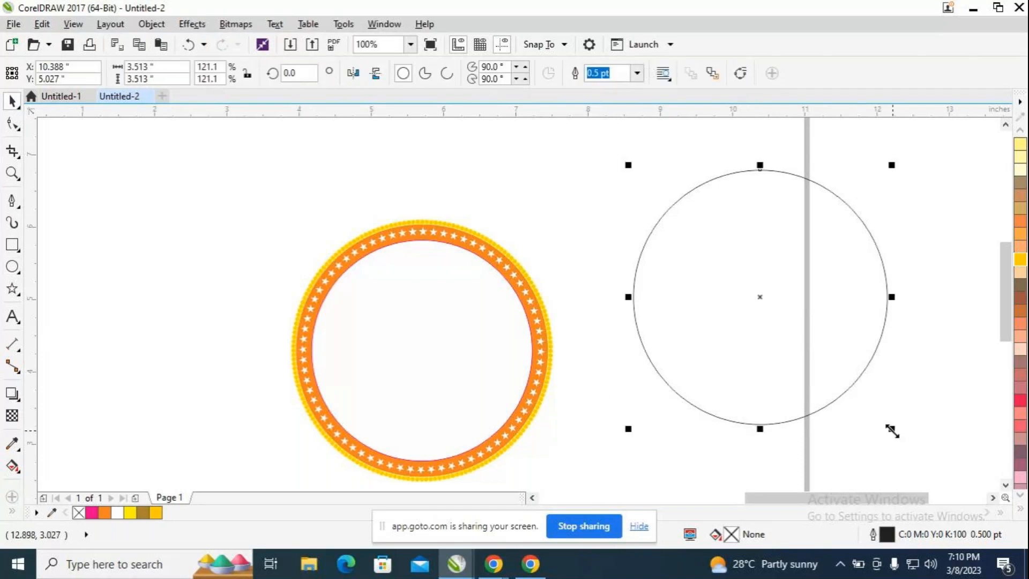
Try the unfilled circle at about 3.78 inches and about 3.49 inches in diameter.
drag(890, 430, 909, 450)
drag(763, 308, 746, 294)
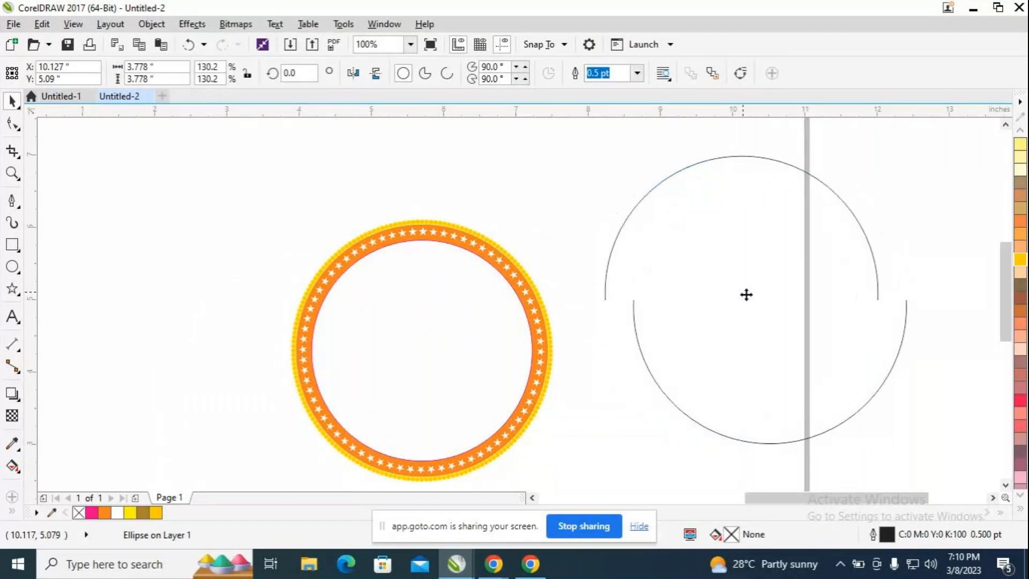
drag(883, 435, 862, 413)
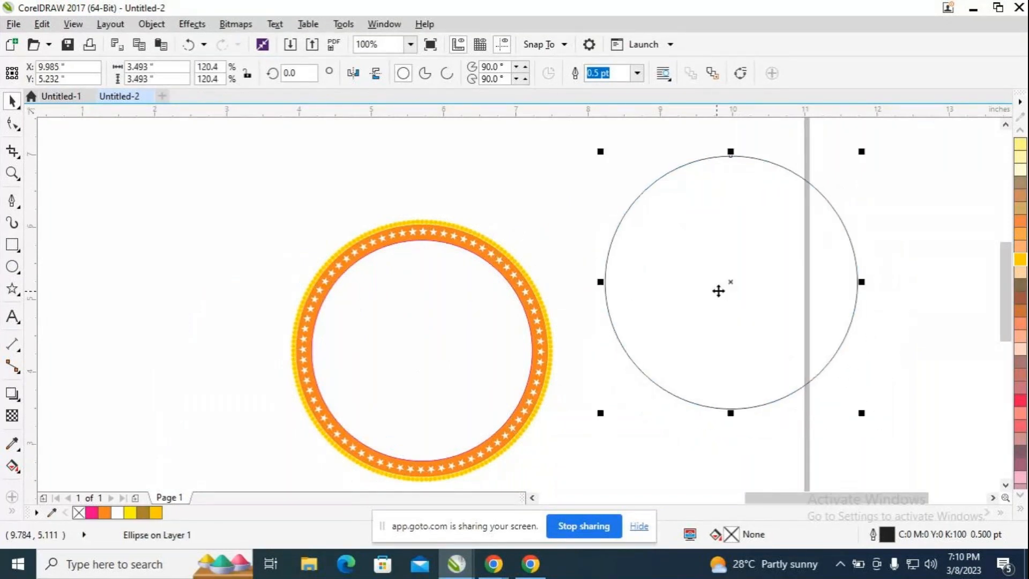
mouse_move(723, 282)
mouse_down()
mouse_move(500, 310)
mouse_move(430, 334)
mouse_move(420, 343)
mouse_move(455, 335)
mouse_move(414, 355)
mouse_move(708, 306)
mouse_move(729, 280)
mouse_up()
Enlarge the unfilled circle to about 3.63 inches in diameter and centre it around the ring of golden circles.
click(814, 384)
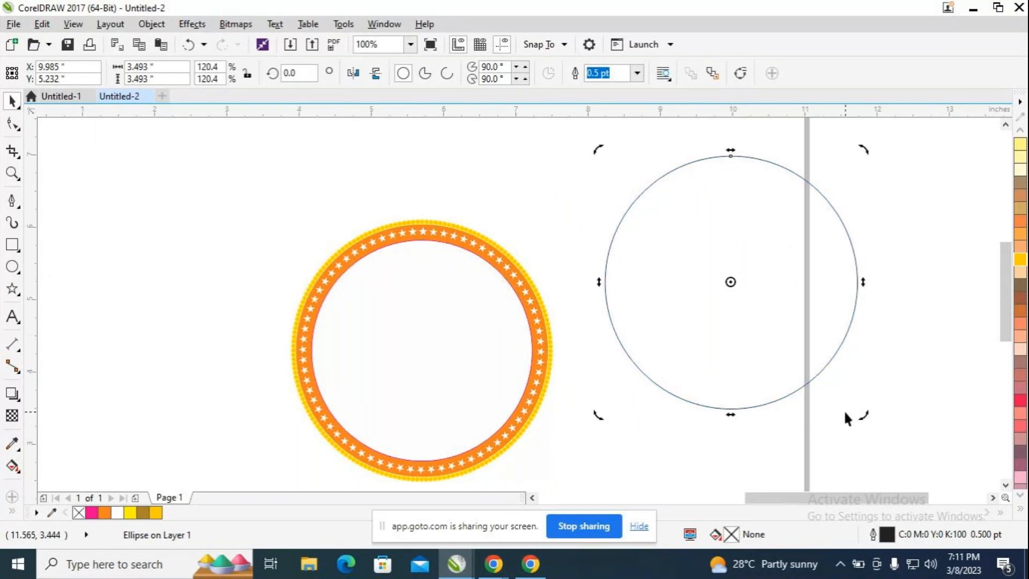
click(803, 382)
drag(859, 415, 866, 423)
drag(733, 289, 422, 350)
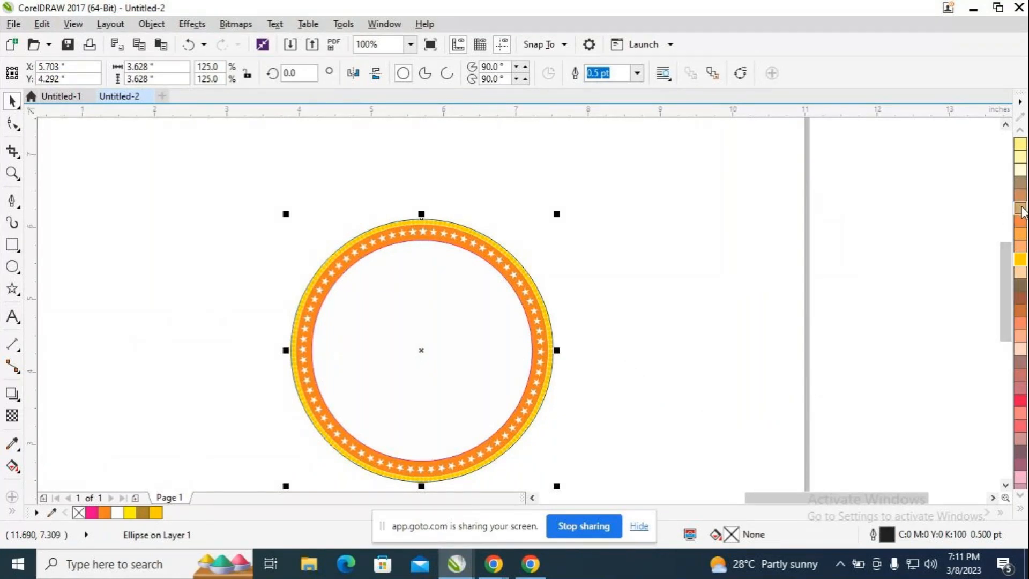
Give the new outer circle an orange outline 3.0 pt wide.
scroll(1021, 284, up, 3)
right_click(104, 513)
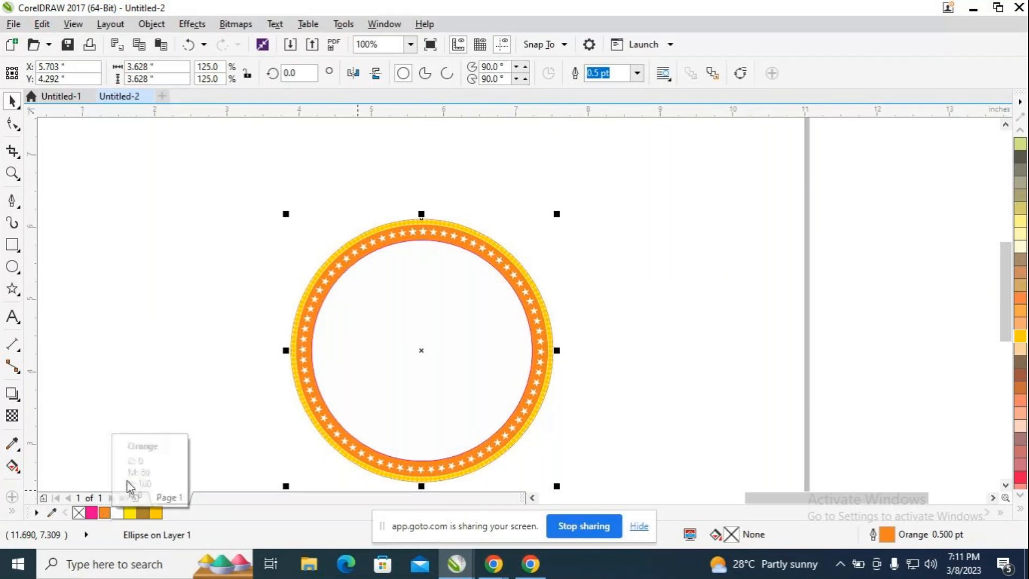
click(636, 74)
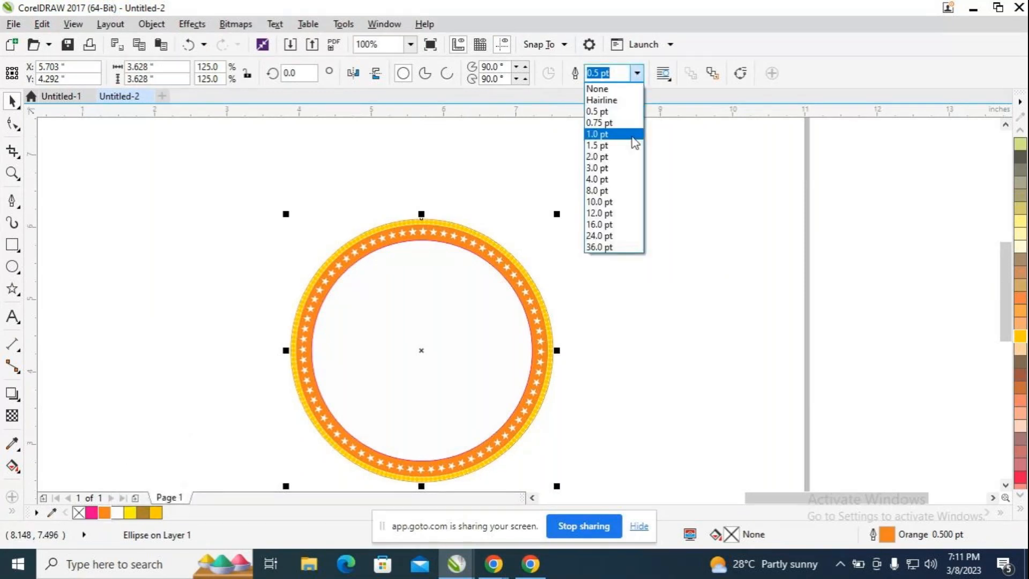
click(628, 169)
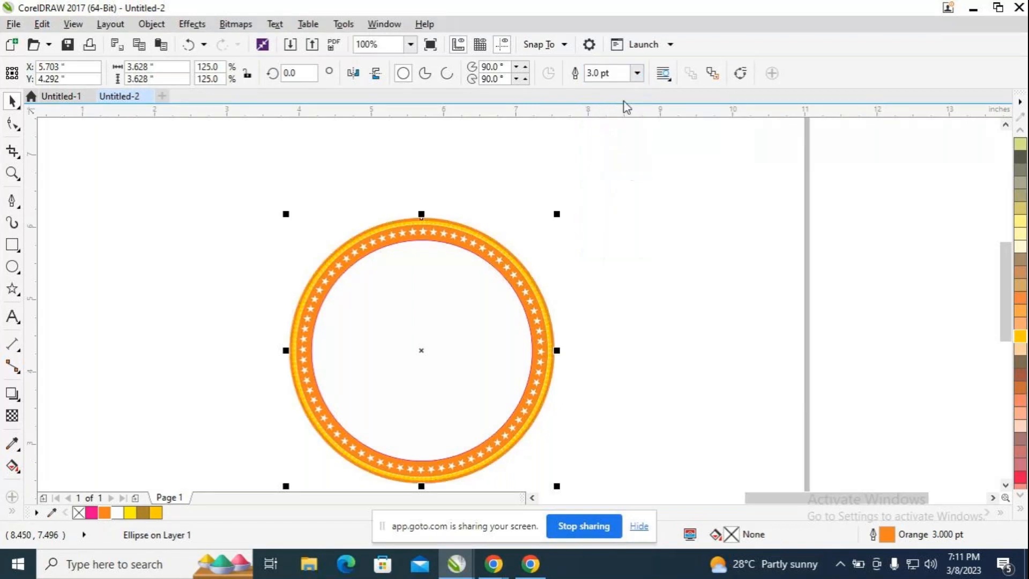
Thin the outer circle's outline to 1.0 pt after trying 1.5 pt, and inspect it against the golden circles.
click(636, 73)
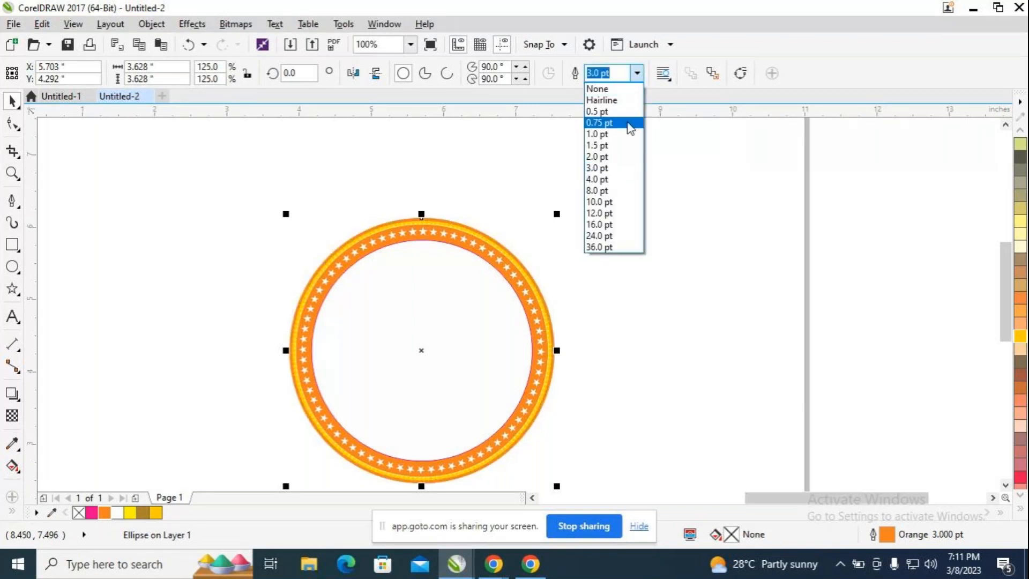
click(625, 146)
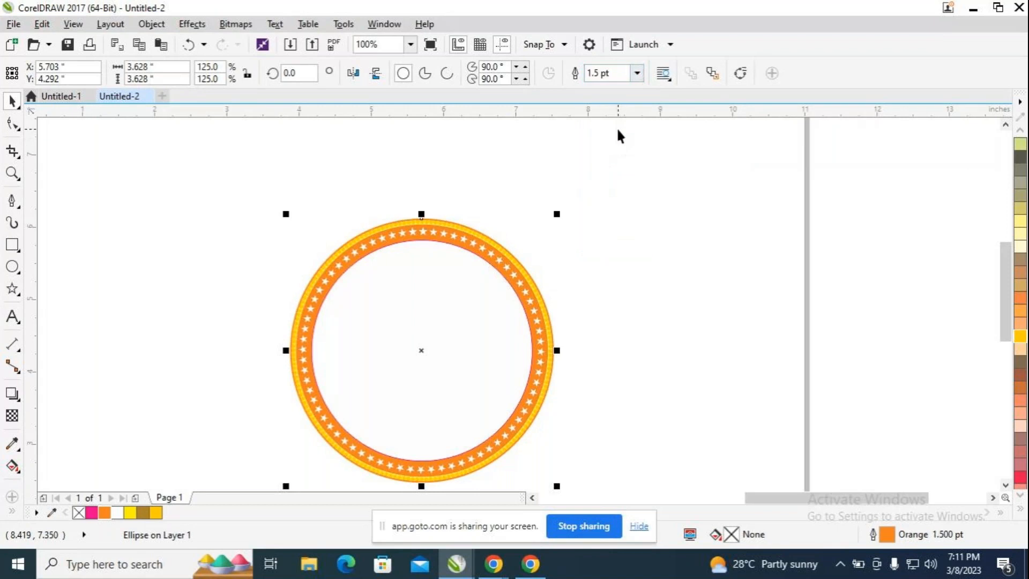
click(637, 73)
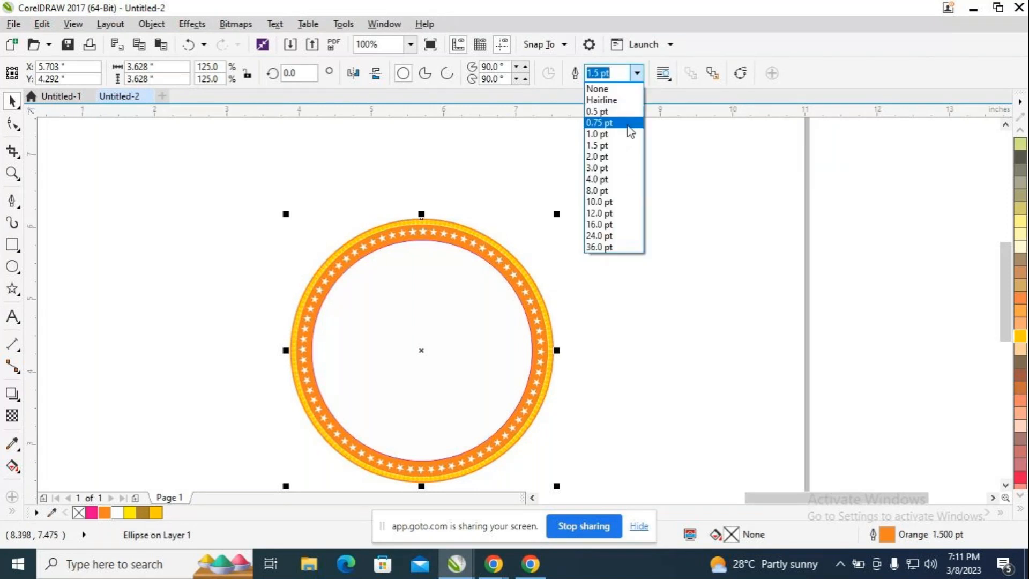
click(628, 134)
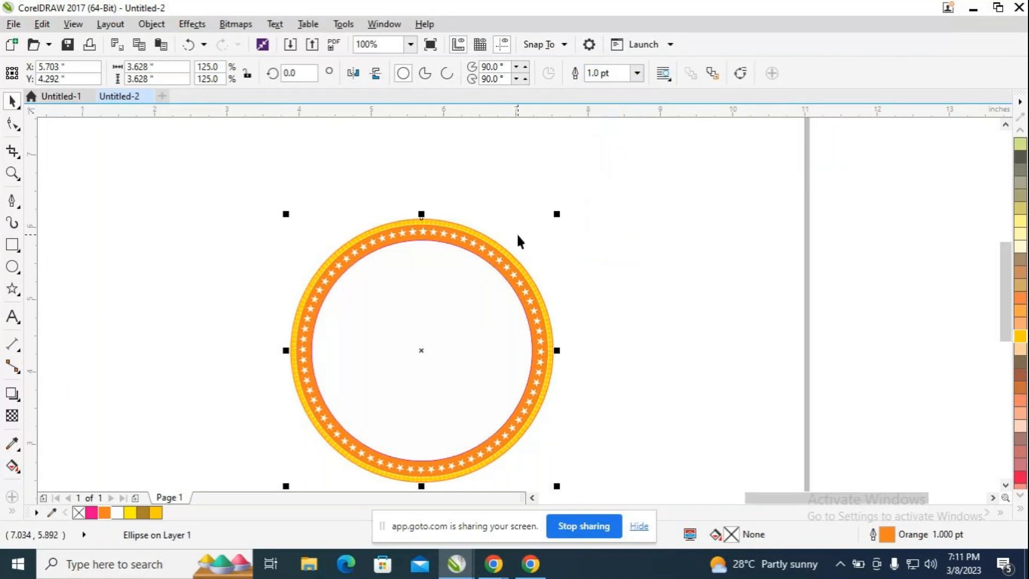
scroll(516, 232, up, 2)
scroll(516, 232, up, 2)
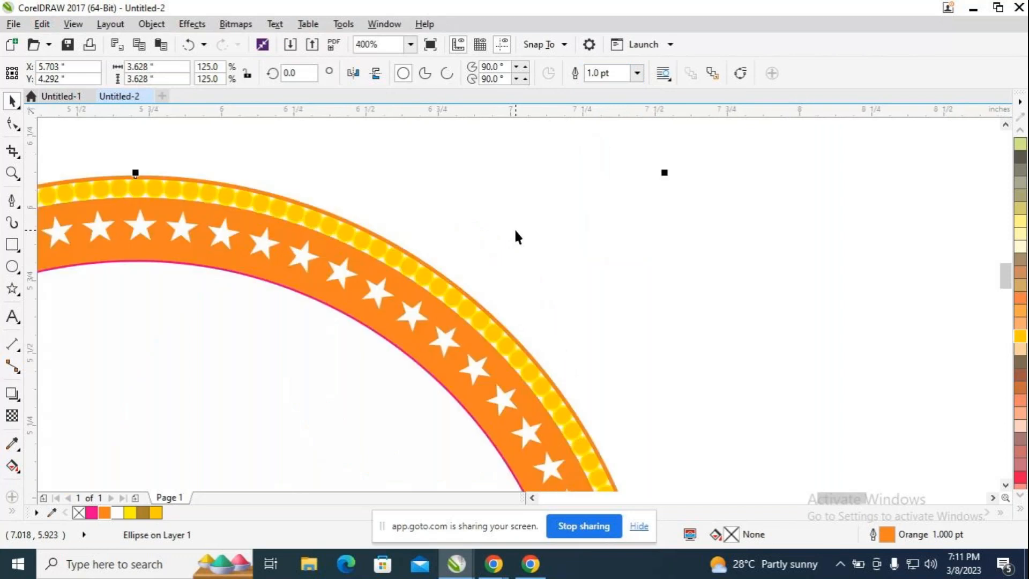
Send the orange-outlined outer circle to the back of the page.
scroll(516, 231, down, 2)
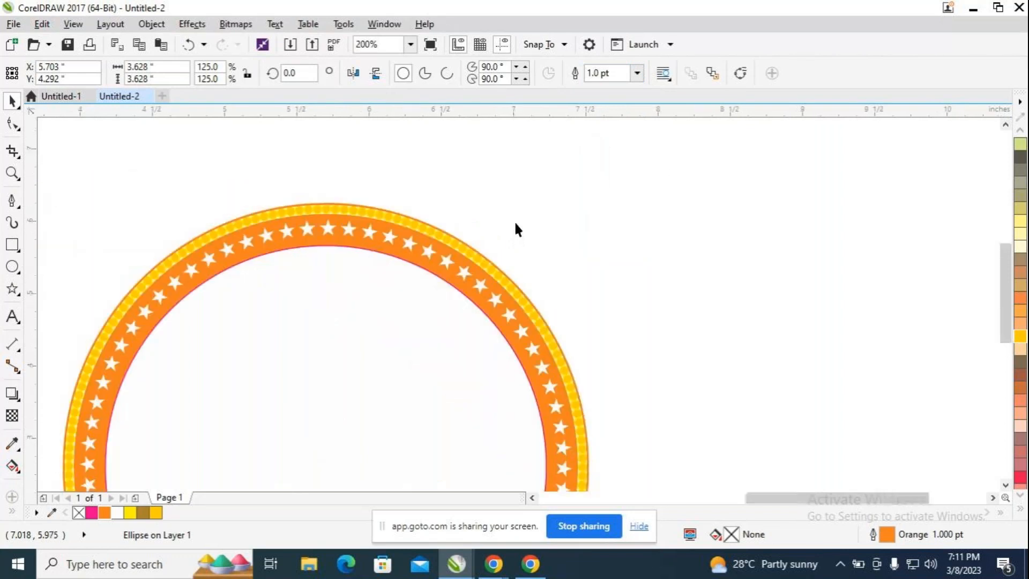
scroll(516, 225, down, 2)
right_click(433, 345)
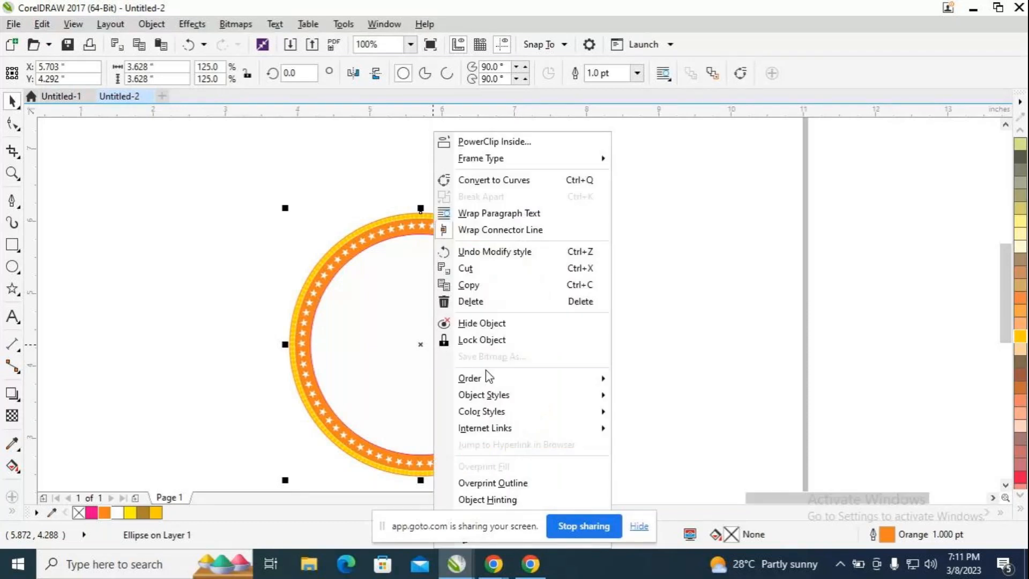
mouse_move(485, 378)
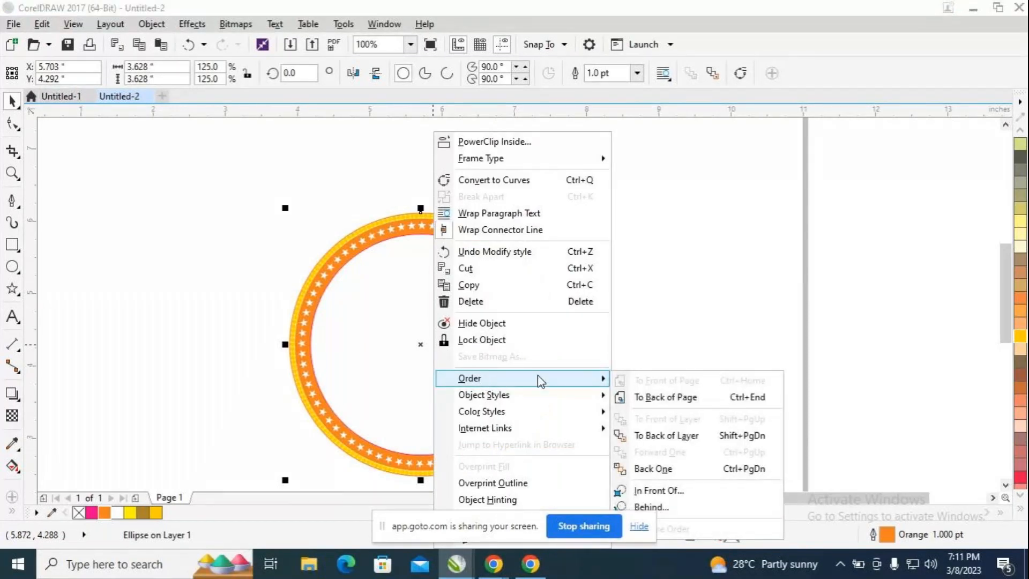
click(644, 398)
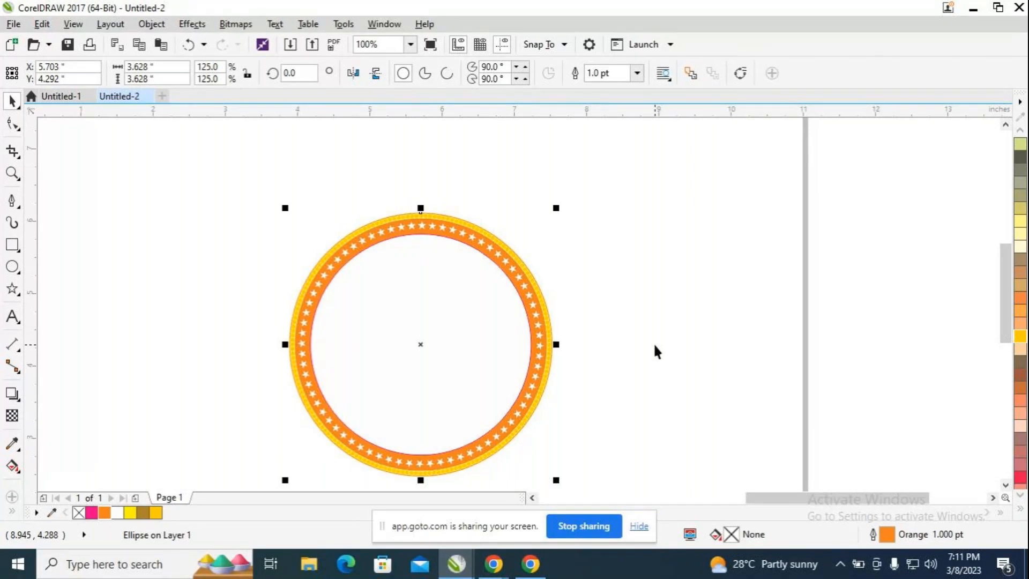
click(747, 220)
Duplicate a golden circle from the top of the ring and place the copy just above the badge.
scroll(516, 272, up, 2)
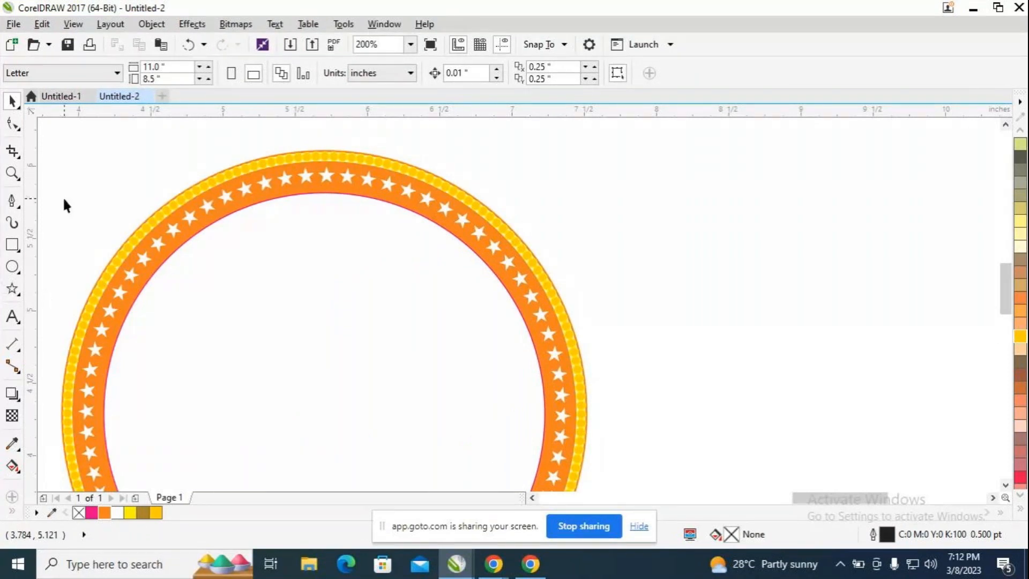
click(317, 155)
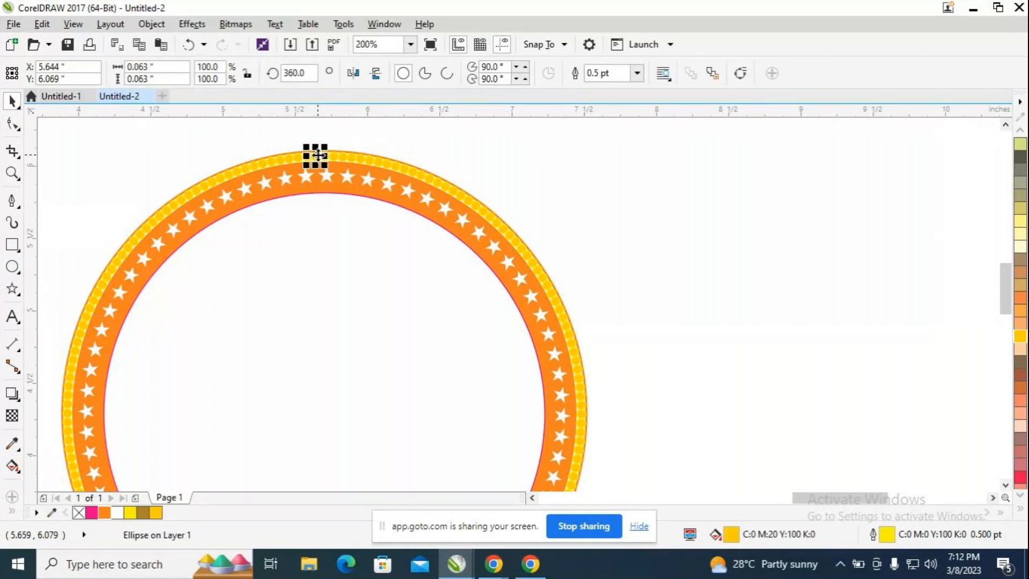
drag(318, 155, 354, 124)
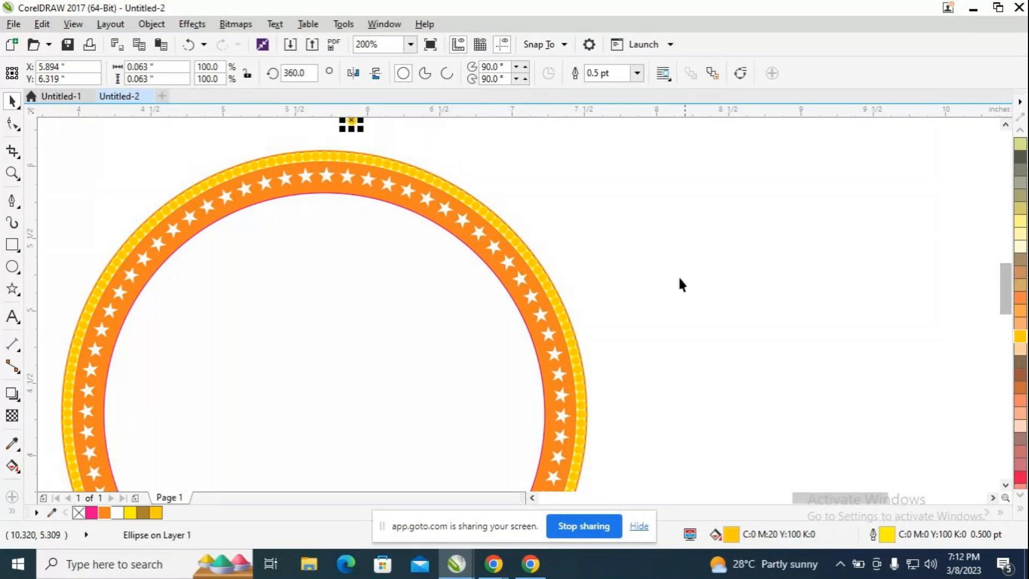
scroll(677, 275, down, 2)
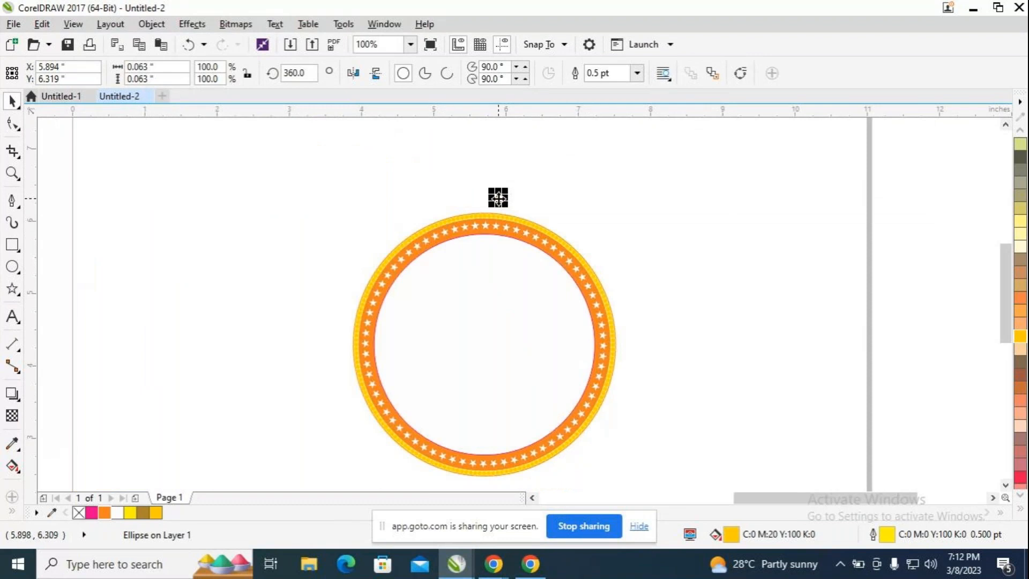
mouse_move(498, 197)
mouse_down()
mouse_move(487, 198)
mouse_move(485, 214)
mouse_move(480, 202)
mouse_up()
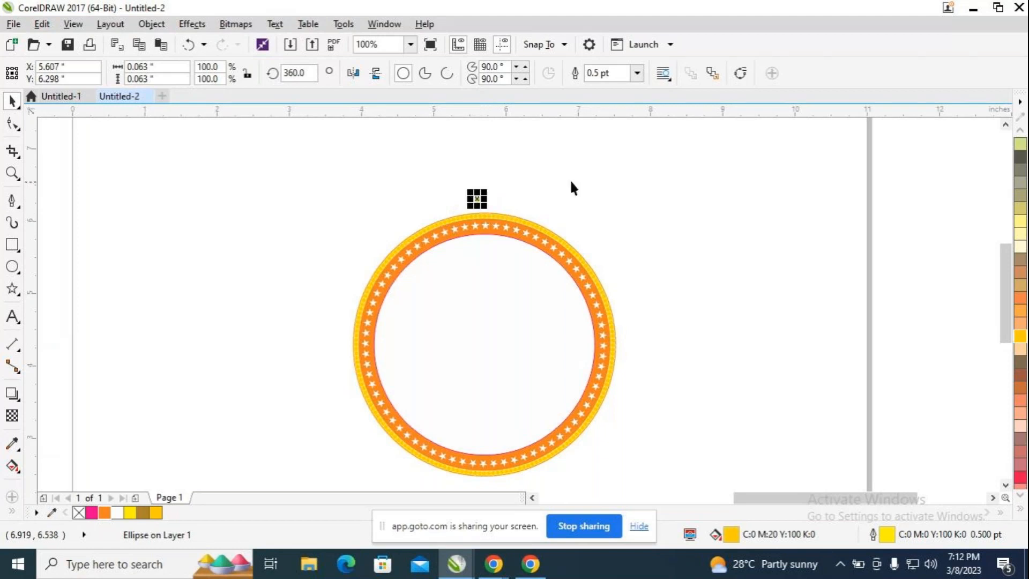
Position the duplicated golden circle on top of the outer circle's edge at about X 5.648 and Y 6.145 inches.
scroll(572, 188, up, 1)
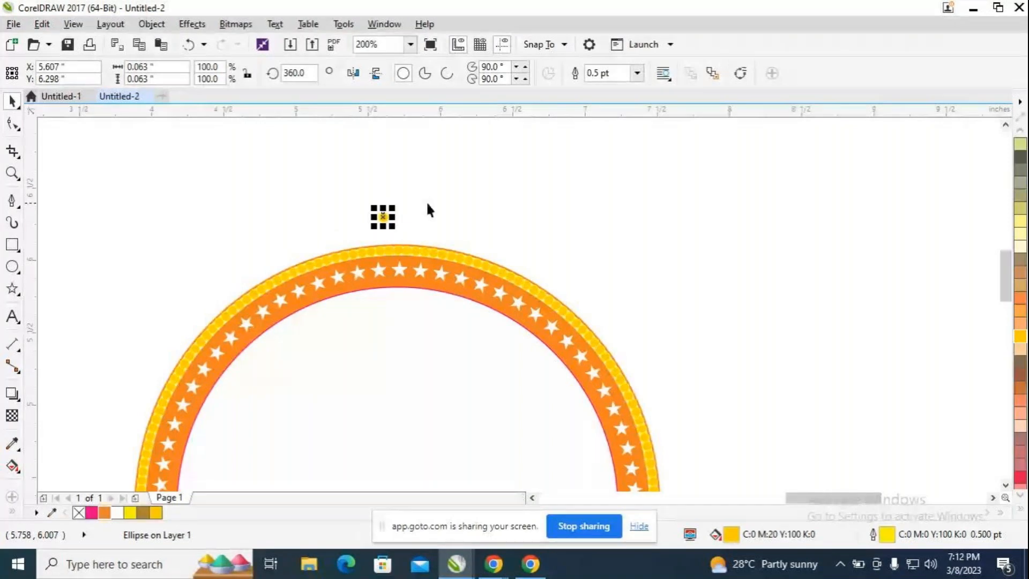
scroll(409, 218, up, 1)
drag(357, 216, 368, 259)
scroll(452, 198, up, 1)
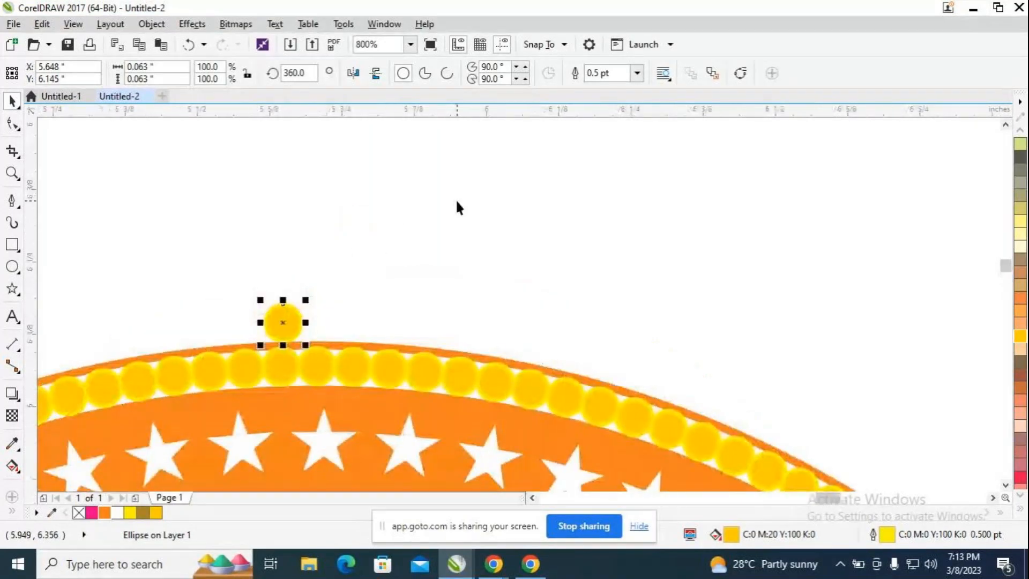
key(Up)
key(Left)
key(Left)
key(Left)
key(Up)
key(Right)
key(Right)
key(Down)
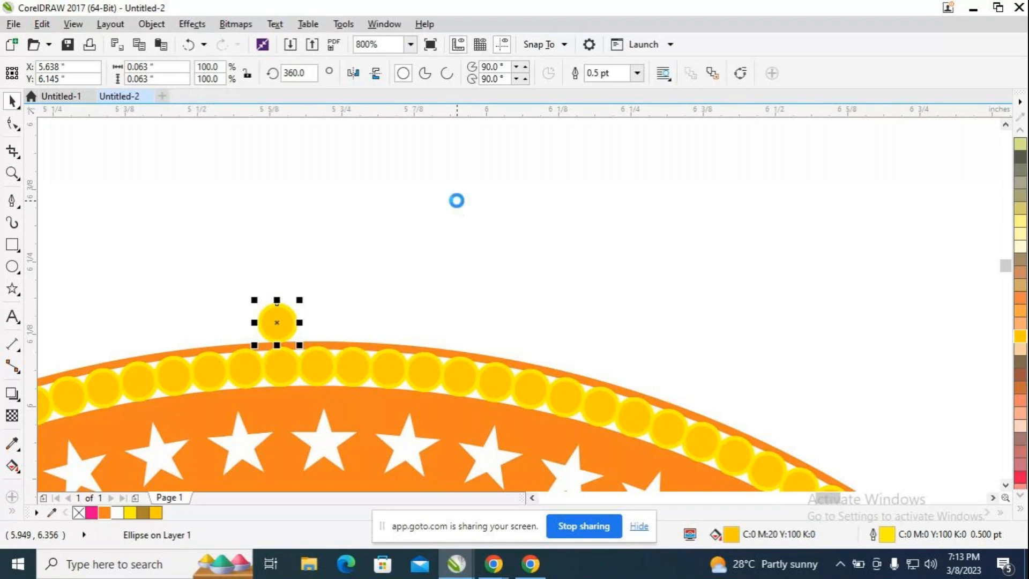
key(Right)
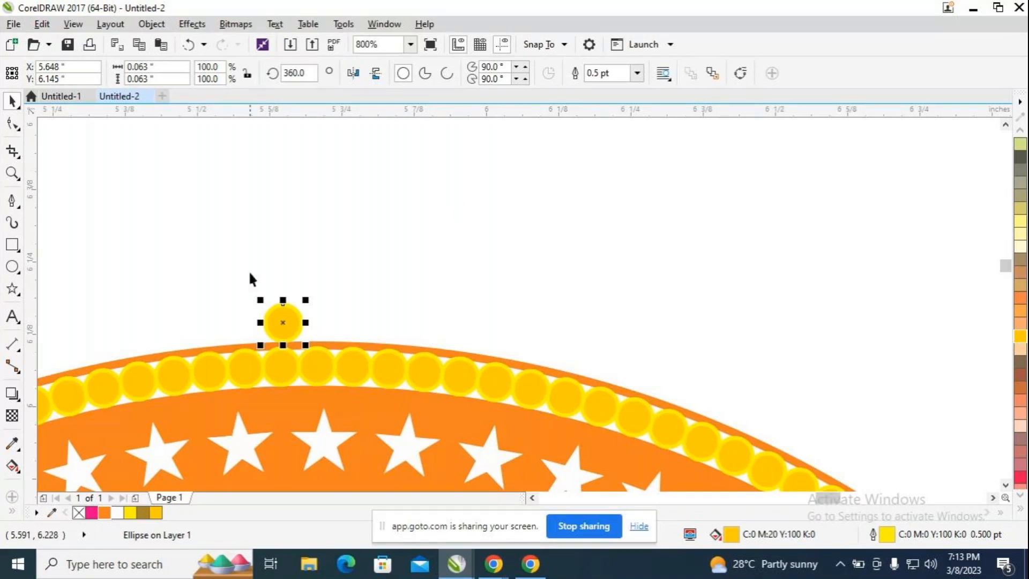
Try stacking another golden circle above the loose one, and check the loose circle's rotation centre against the badge.
key(ctrl+d)
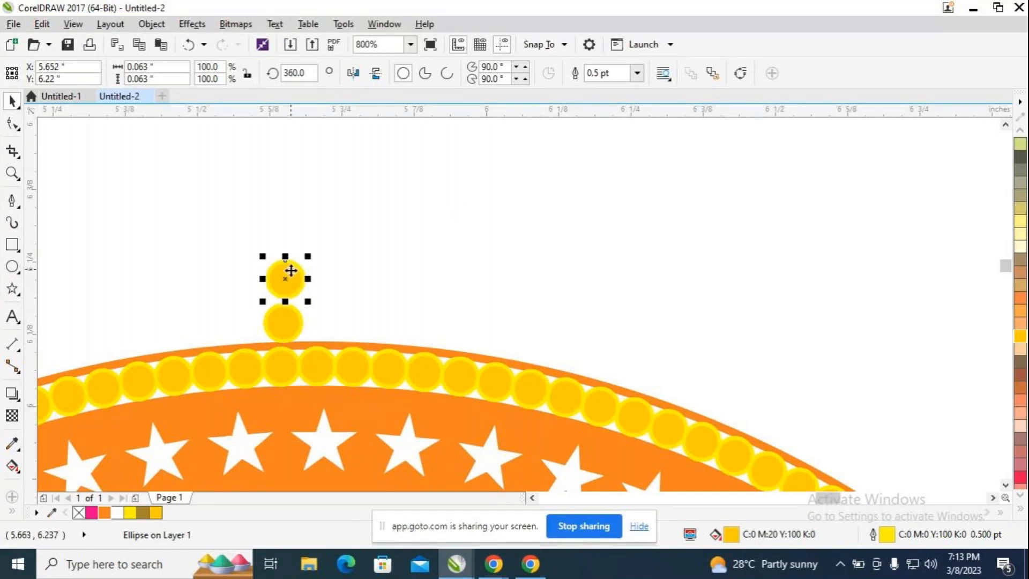
drag(290, 270, 282, 322)
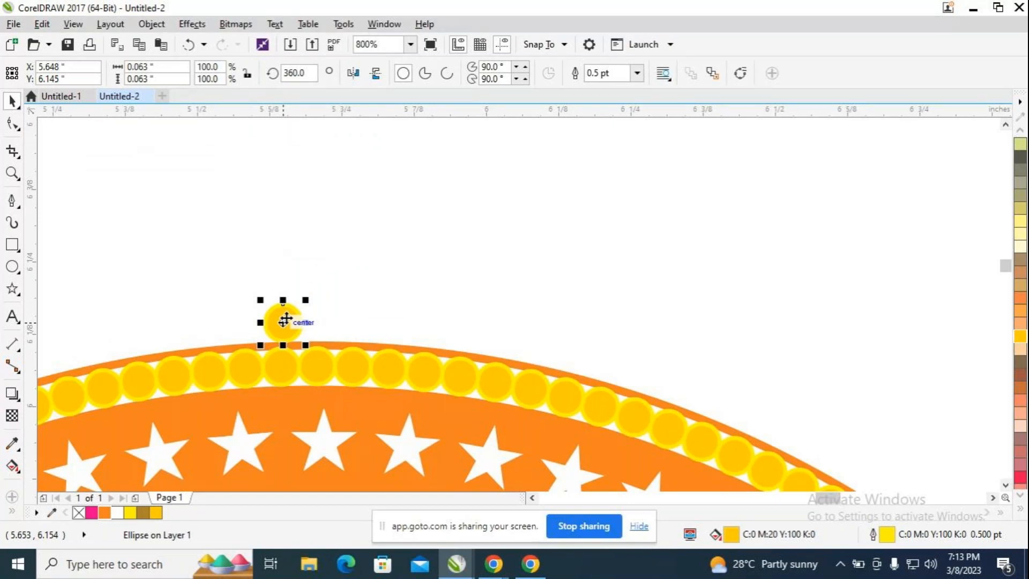
click(284, 320)
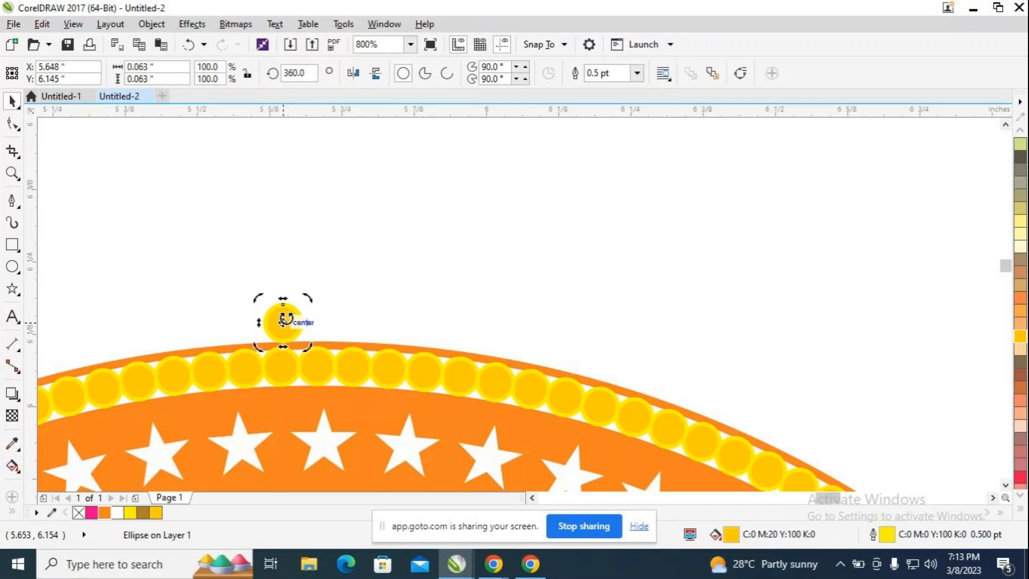
scroll(288, 322, down, 1)
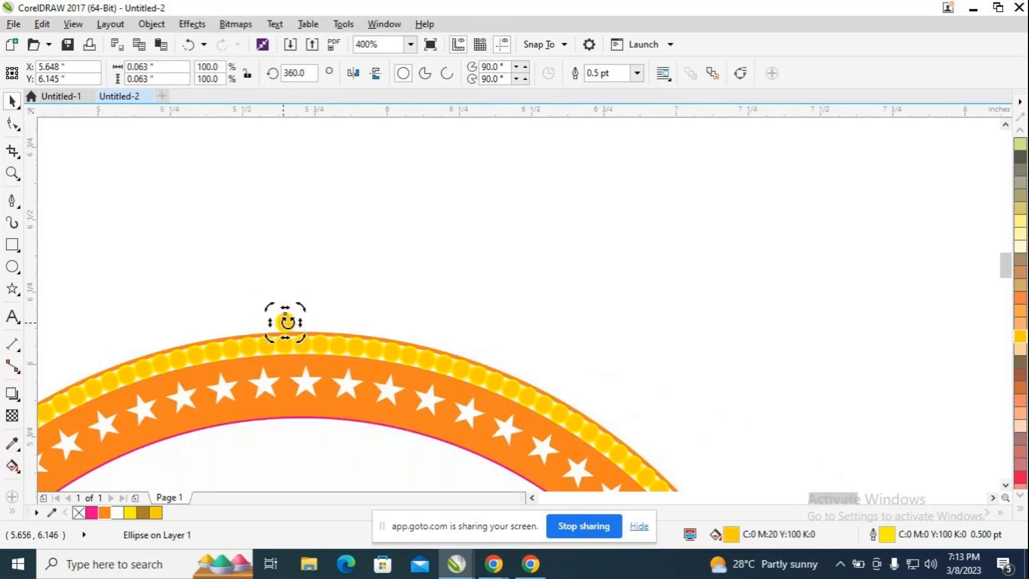
scroll(287, 322, down, 1)
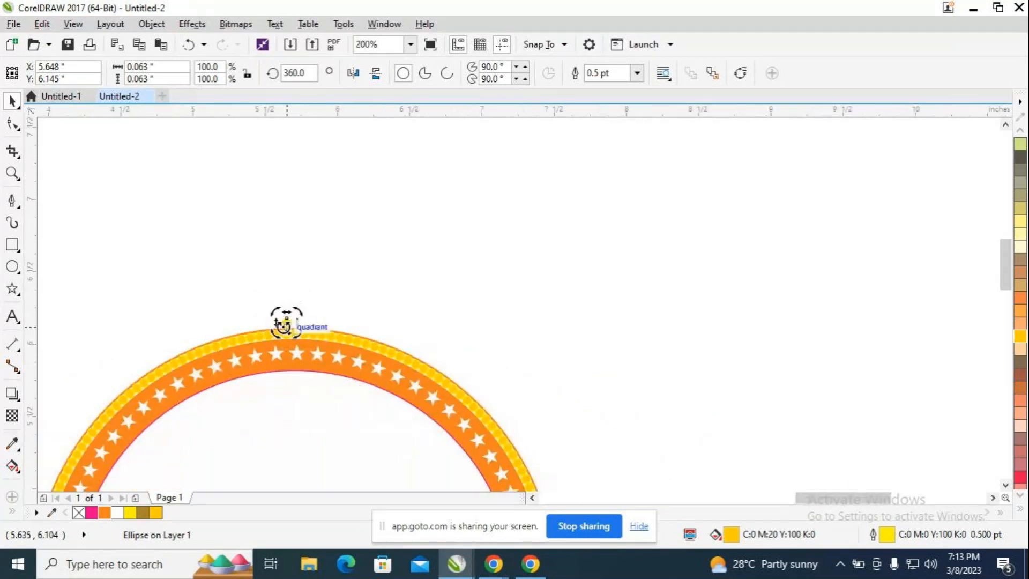
scroll(290, 323, down, 1)
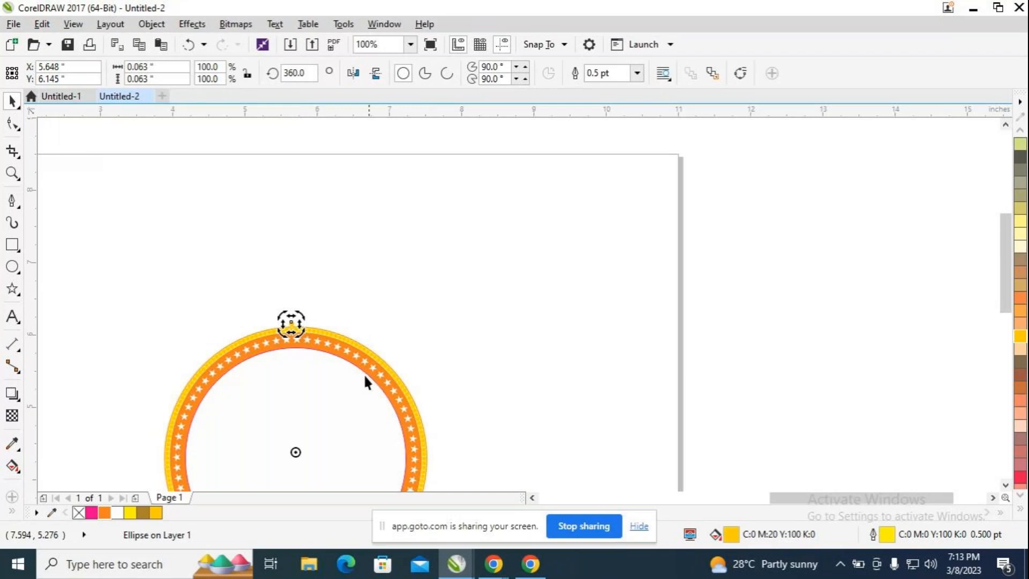
scroll(313, 331, up, 2)
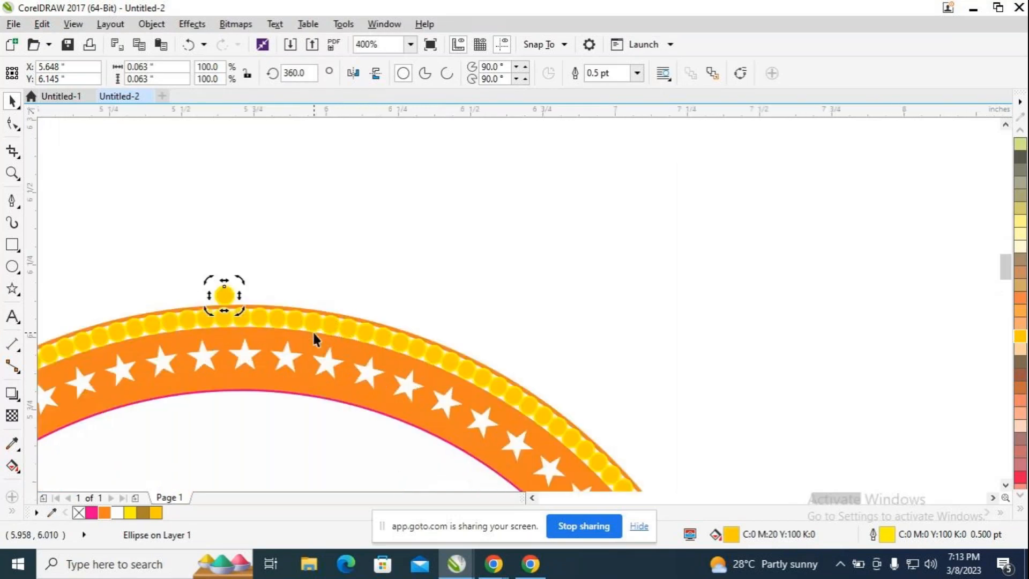
scroll(313, 330, up, 1)
scroll(344, 329, down, 3)
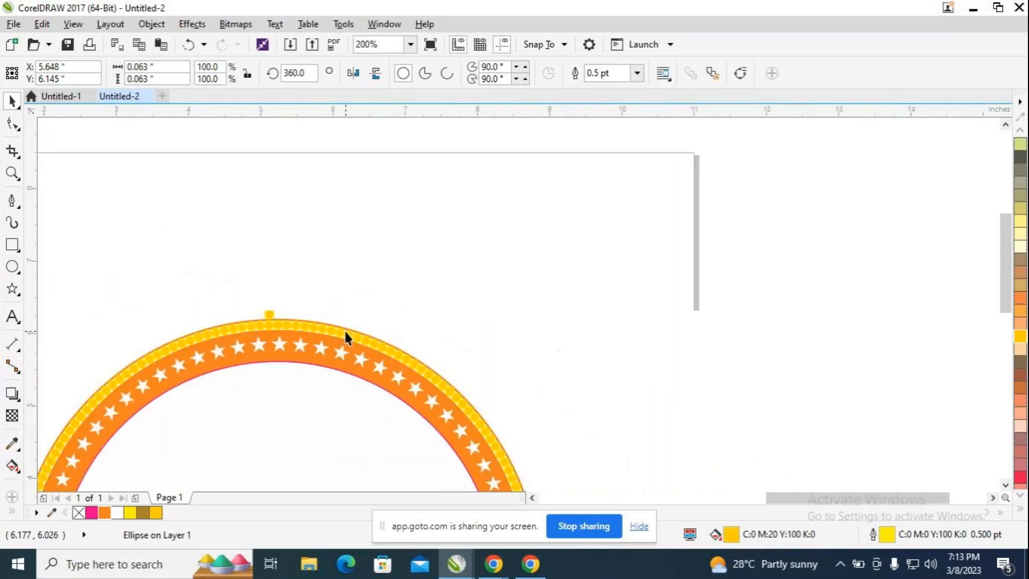
scroll(373, 334, down, 1)
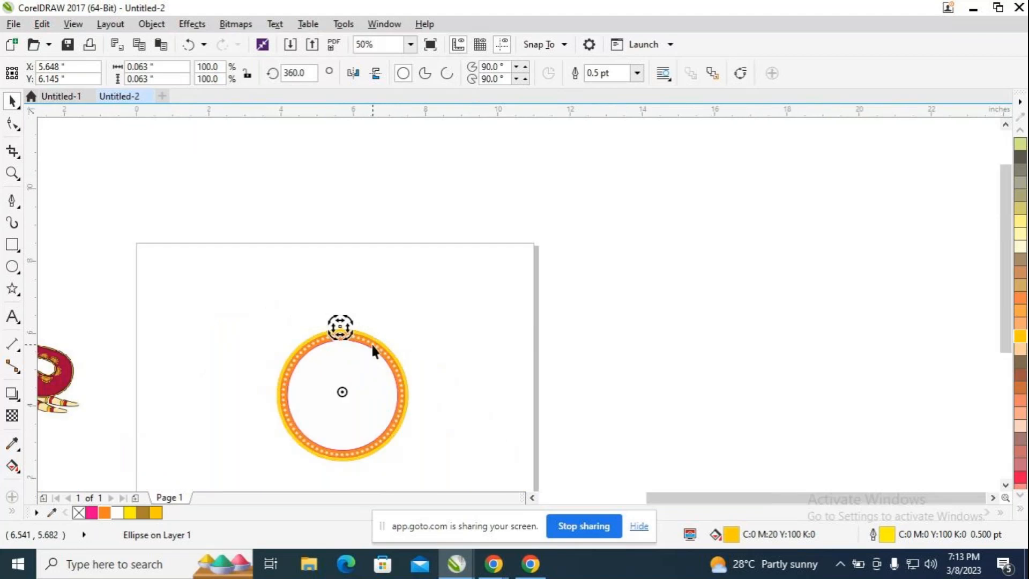
key(Escape)
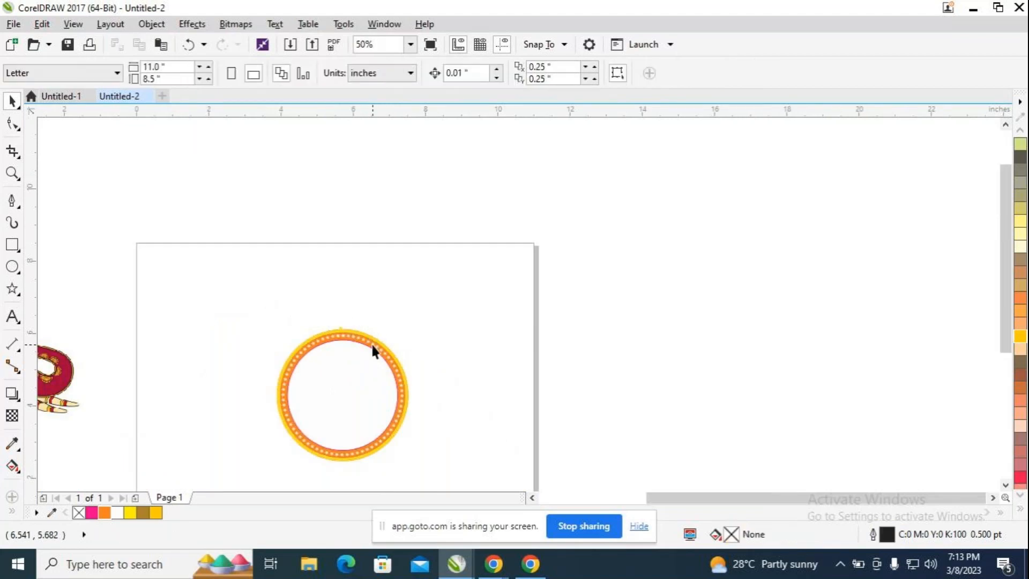
Nudge the loose golden circle slightly upward off the outer circle's edge and delete it.
scroll(352, 324, up, 4)
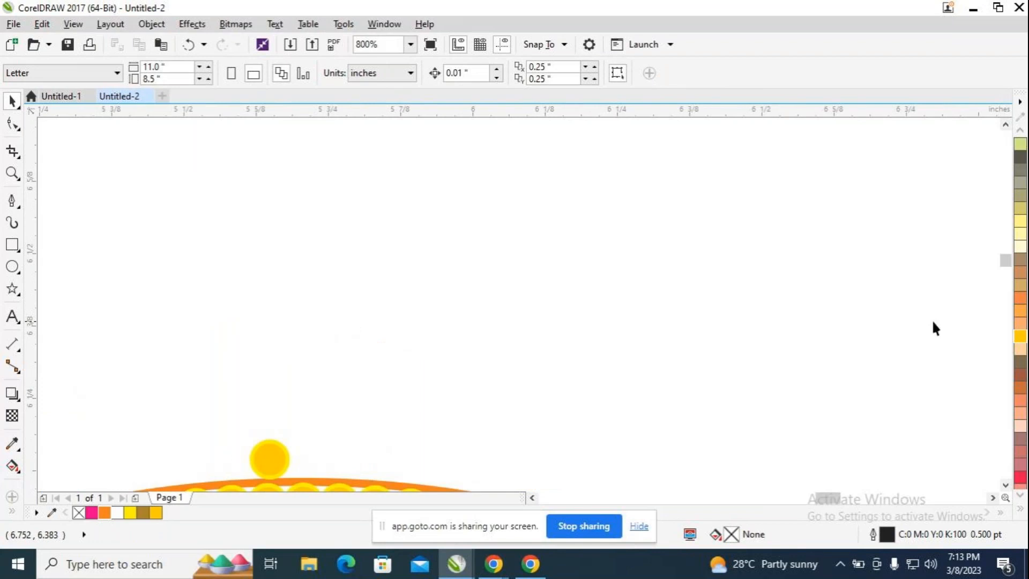
mouse_move(1006, 258)
mouse_down()
mouse_move(1011, 290)
mouse_move(1006, 274)
mouse_up()
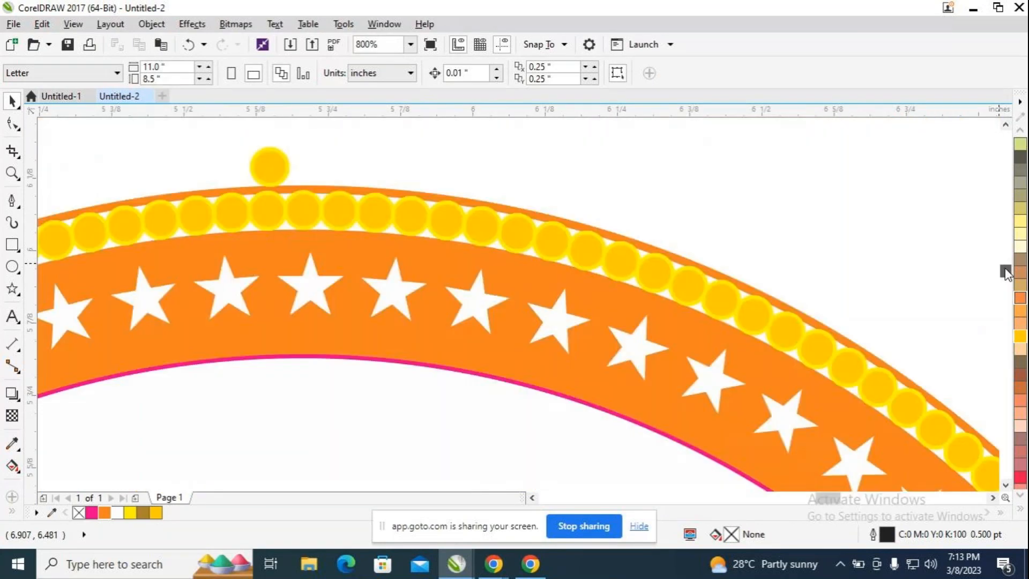
click(271, 166)
key(Up)
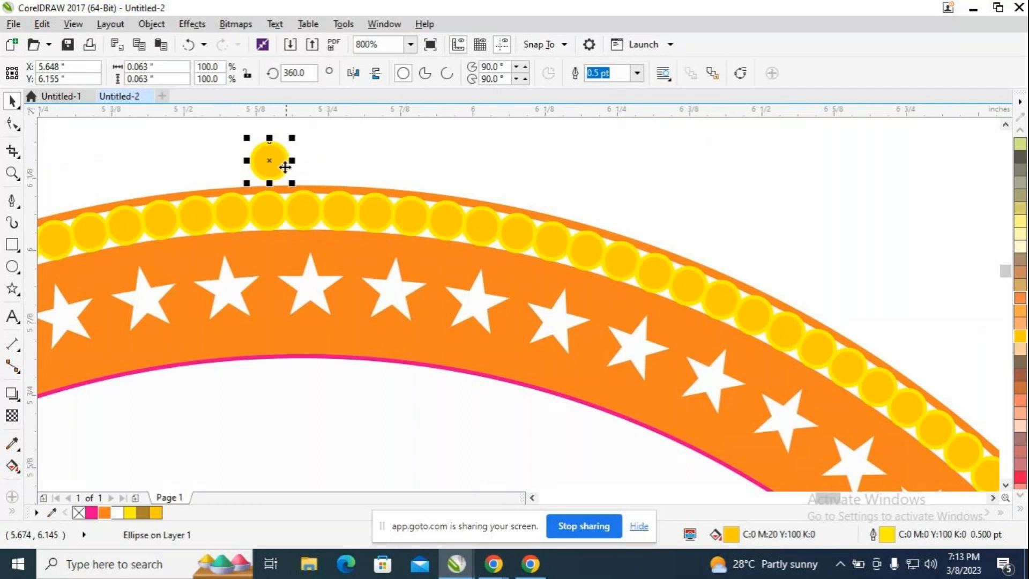
click(281, 160)
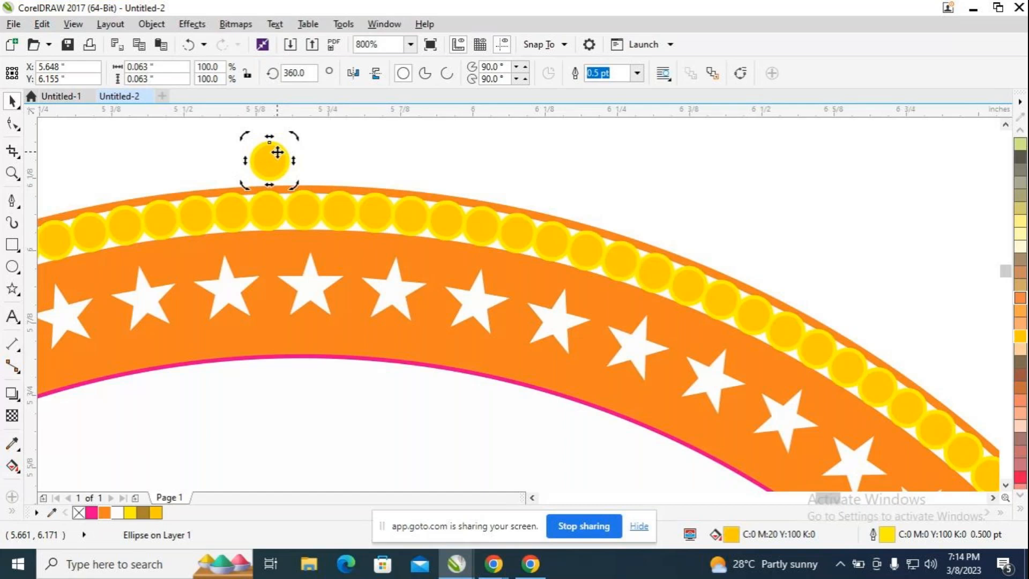
key(Delete)
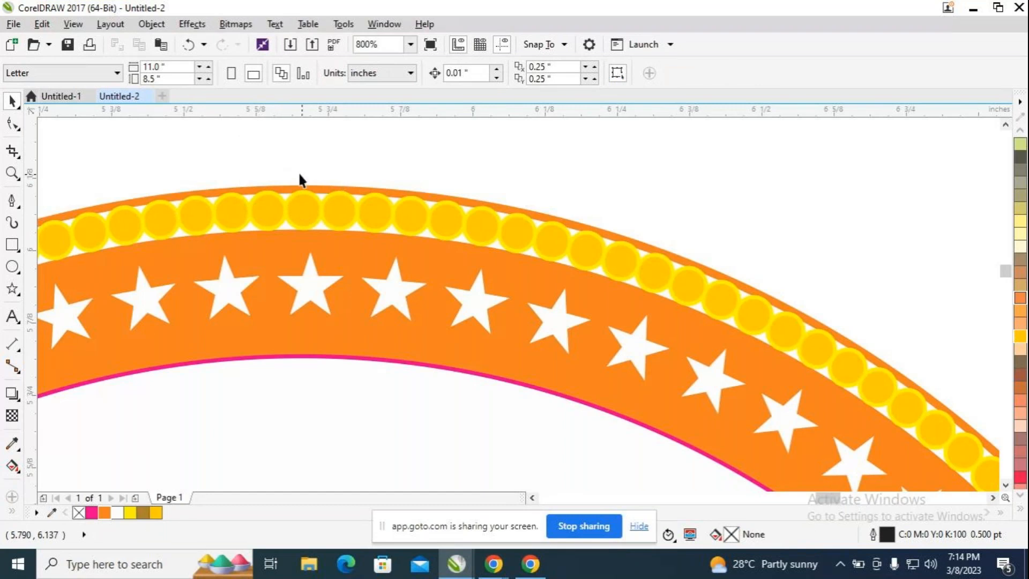
Draw a circle about 0.049 inches in diameter and place it at the top centre of the outer circle.
scroll(301, 156, down, 1)
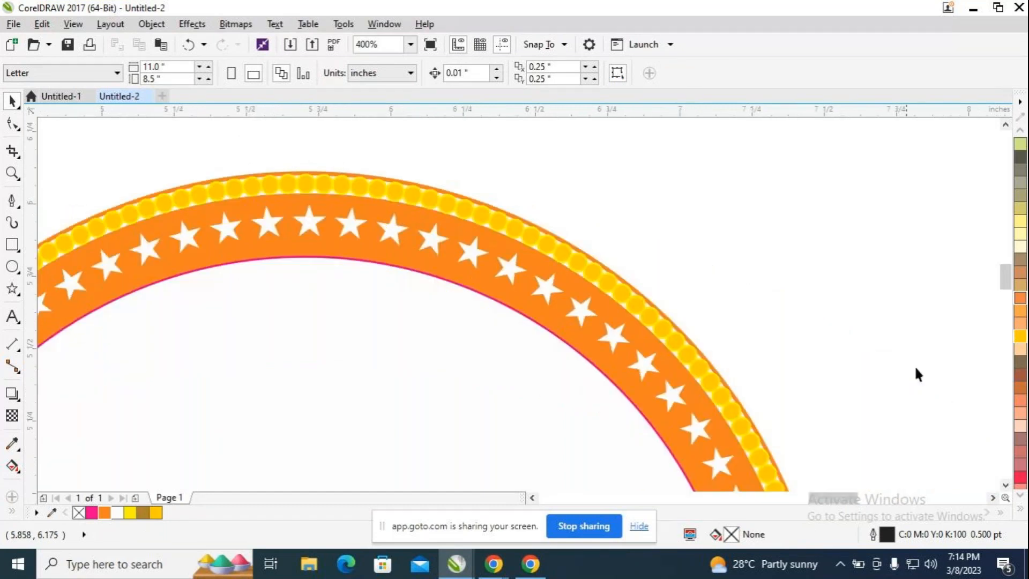
drag(820, 497, 804, 501)
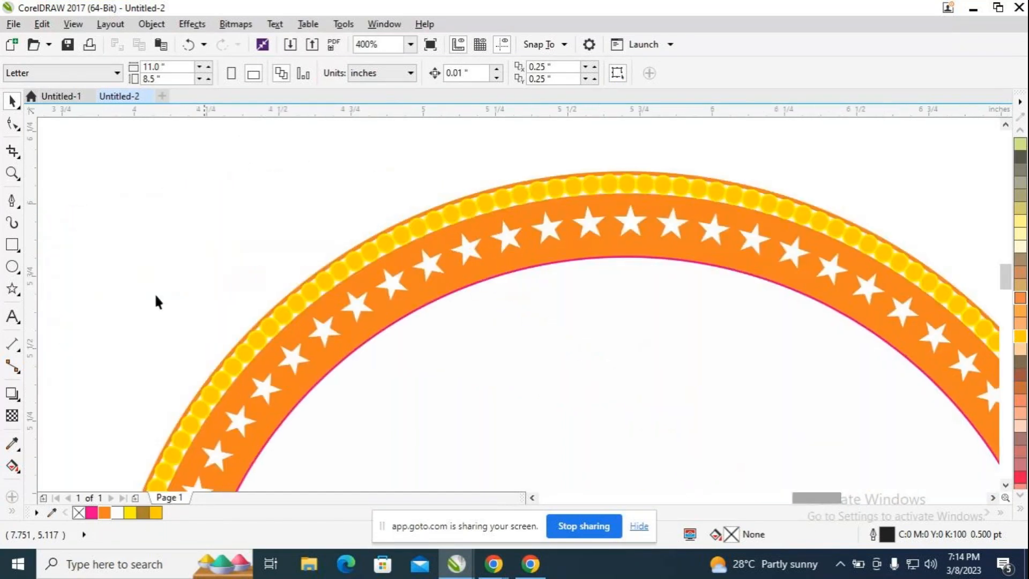
click(13, 268)
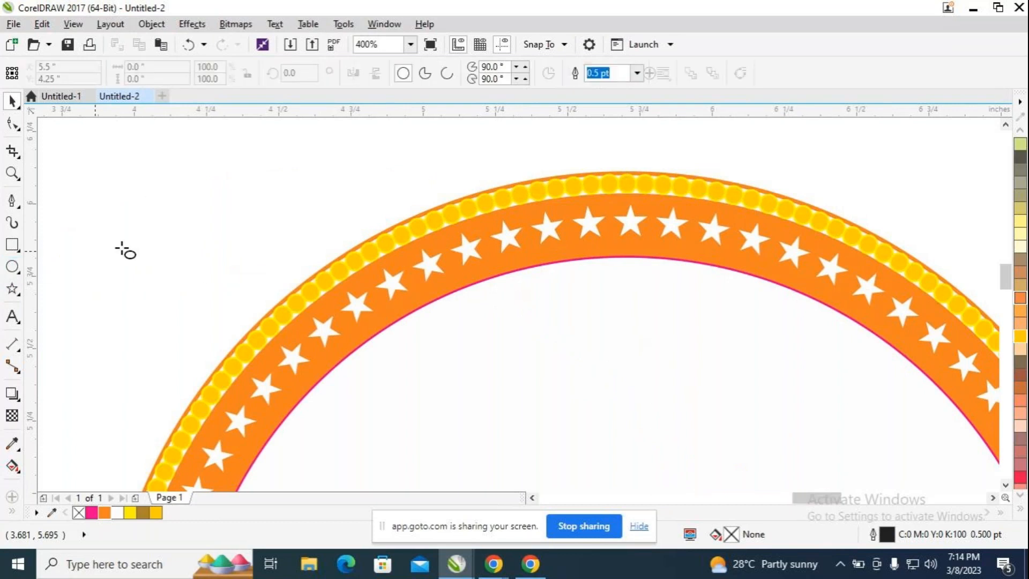
drag(156, 234, 170, 249)
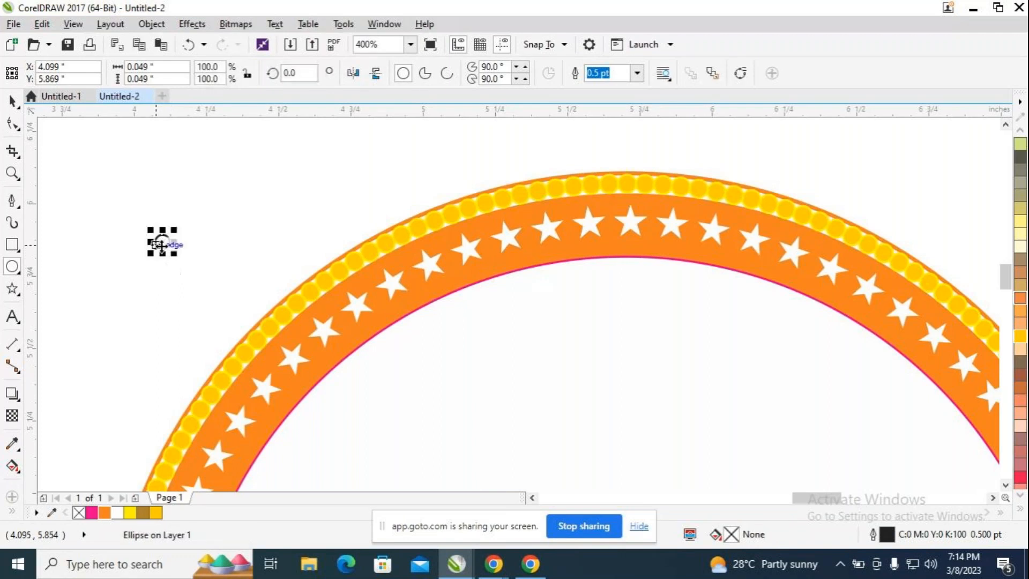
drag(404, 188, 625, 166)
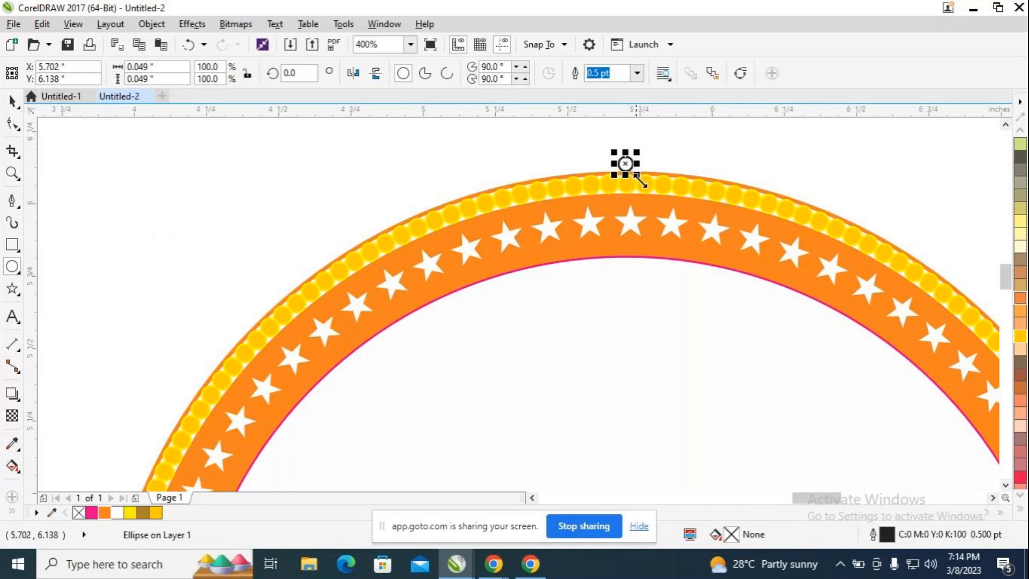
Give the new small circle a yellow outline and a deep yellow fill.
right_click(130, 513)
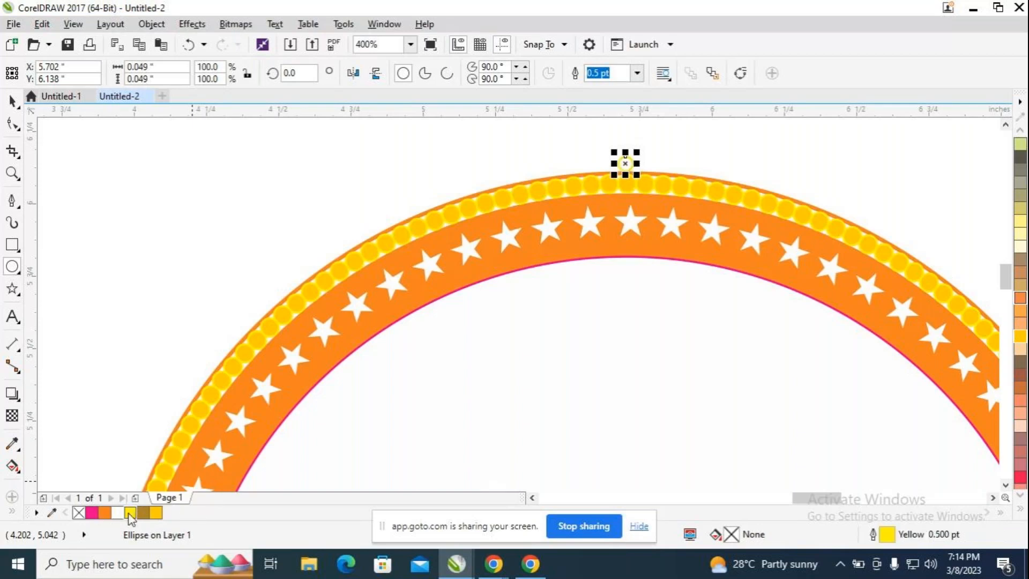
click(156, 513)
scroll(635, 246, up, 1)
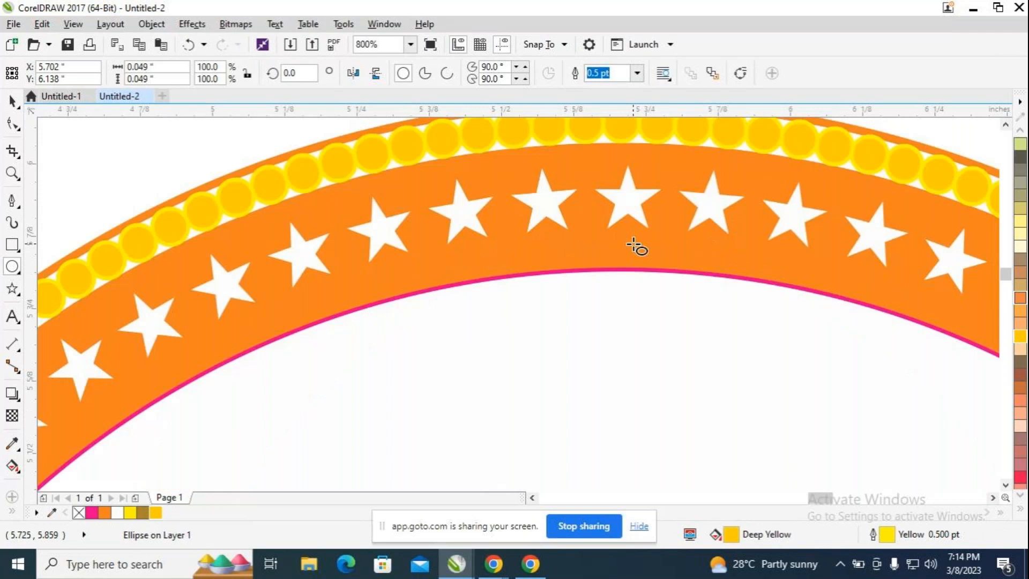
Enlarge the small golden circle to about 0.053 inches and nudge it down to rest on the outer circle's top edge.
drag(1005, 284, 1005, 277)
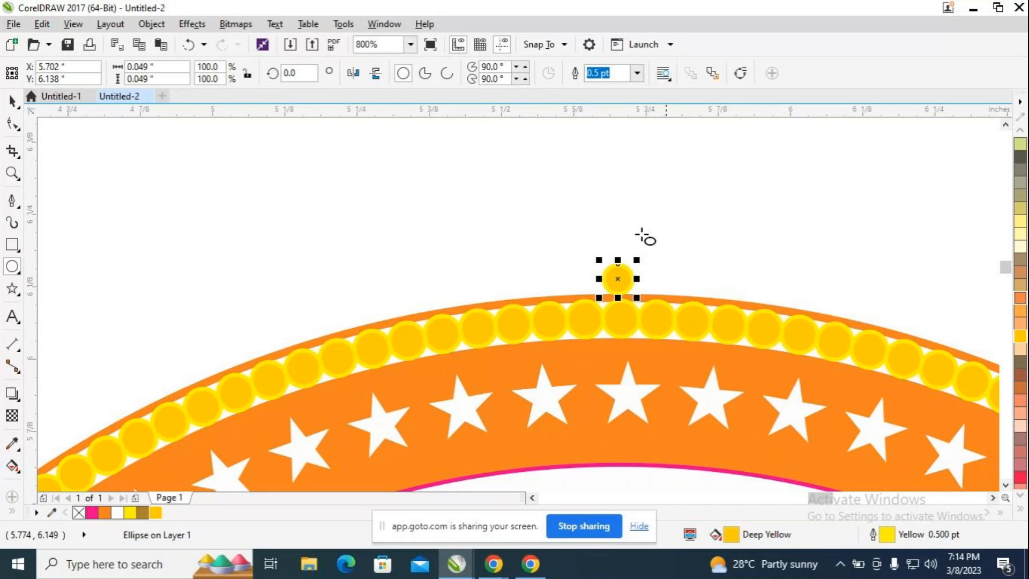
click(11, 101)
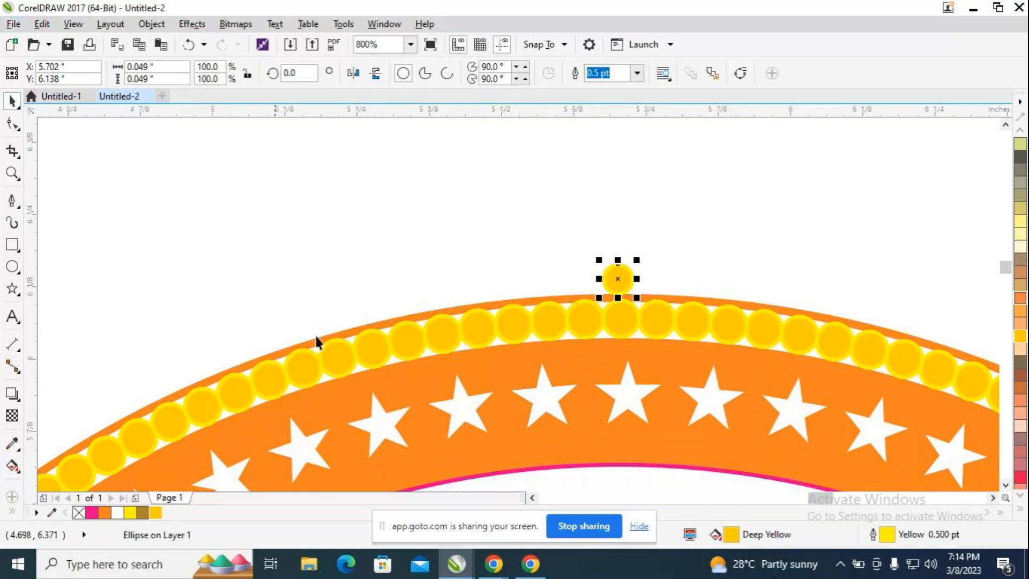
click(470, 275)
click(620, 277)
drag(637, 261, 640, 258)
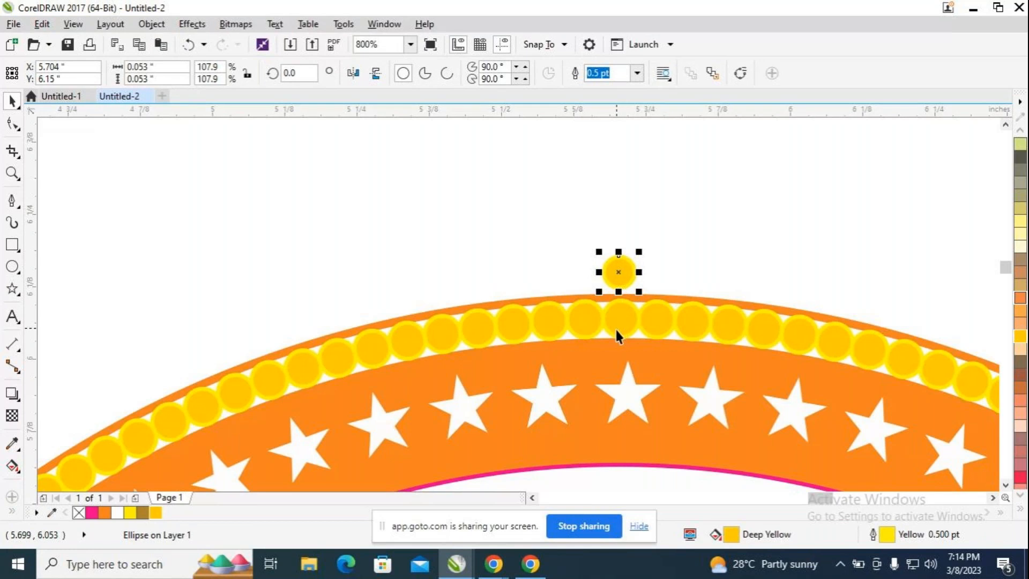
key(Down)
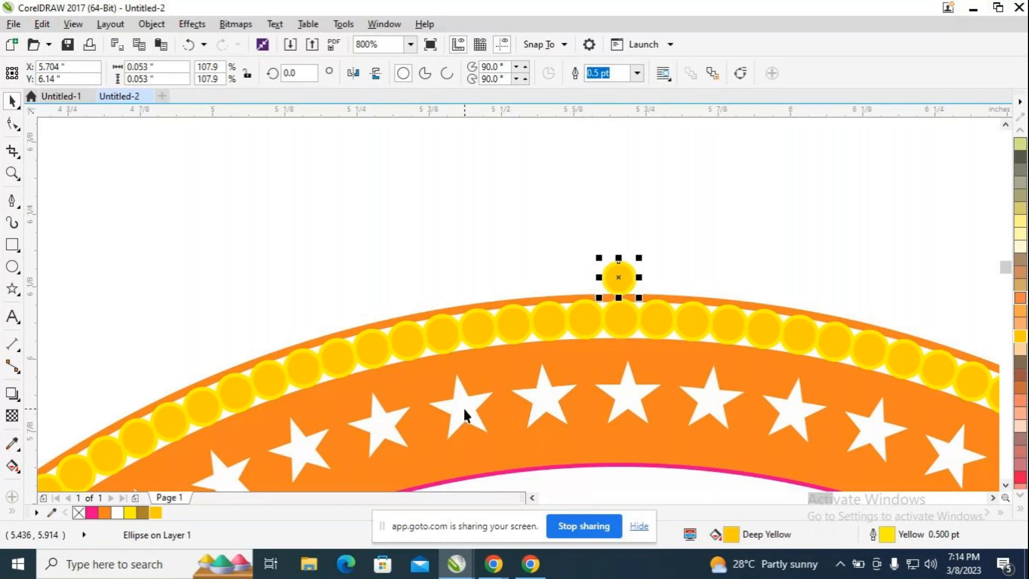
Duplicate the small golden circle exactly over the original and move the copy's rotation centre to the badge's centre.
key(ctrl+d)
drag(762, 134, 620, 278)
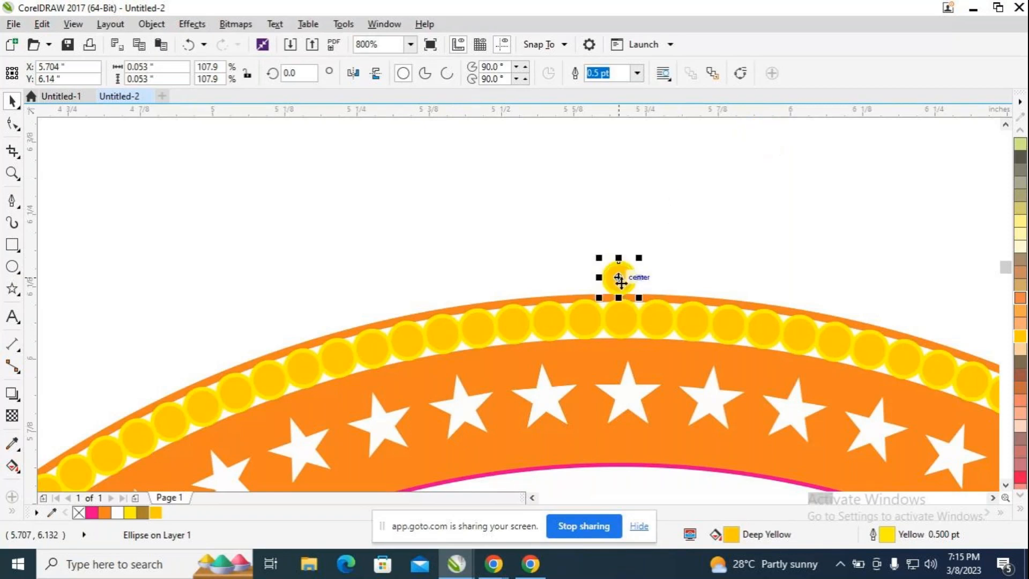
click(620, 276)
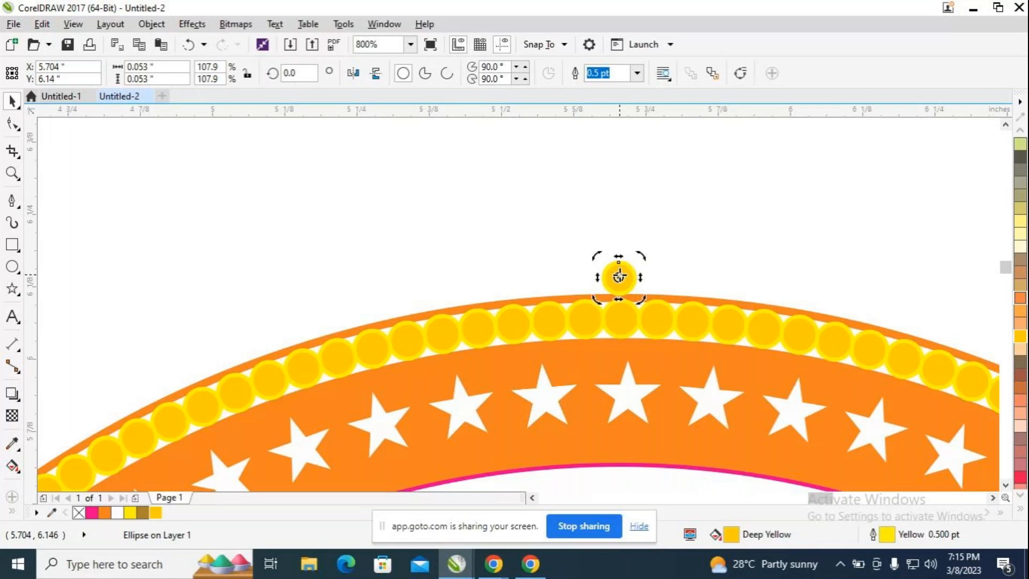
scroll(620, 275, down, 2)
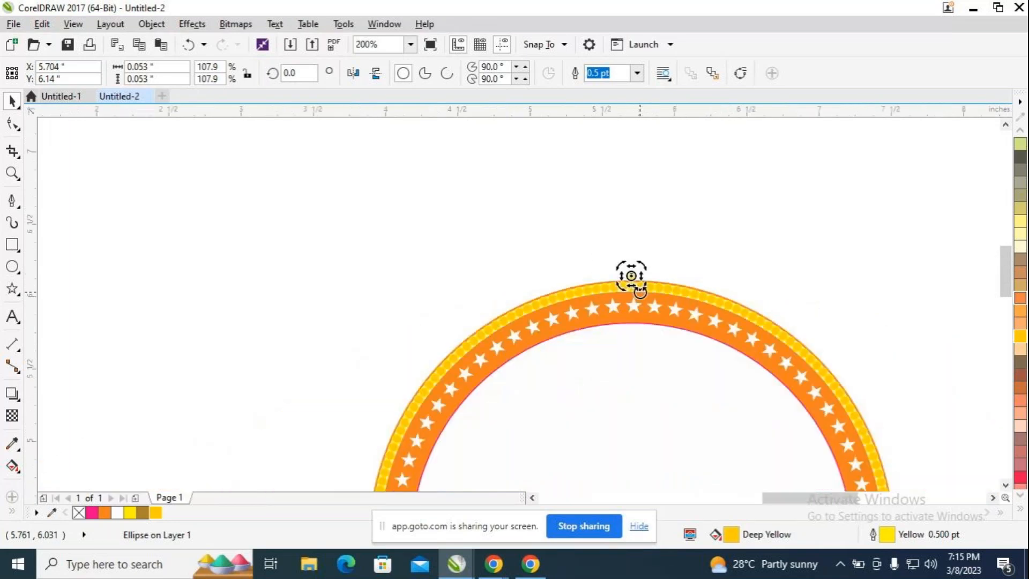
scroll(639, 291, down, 1)
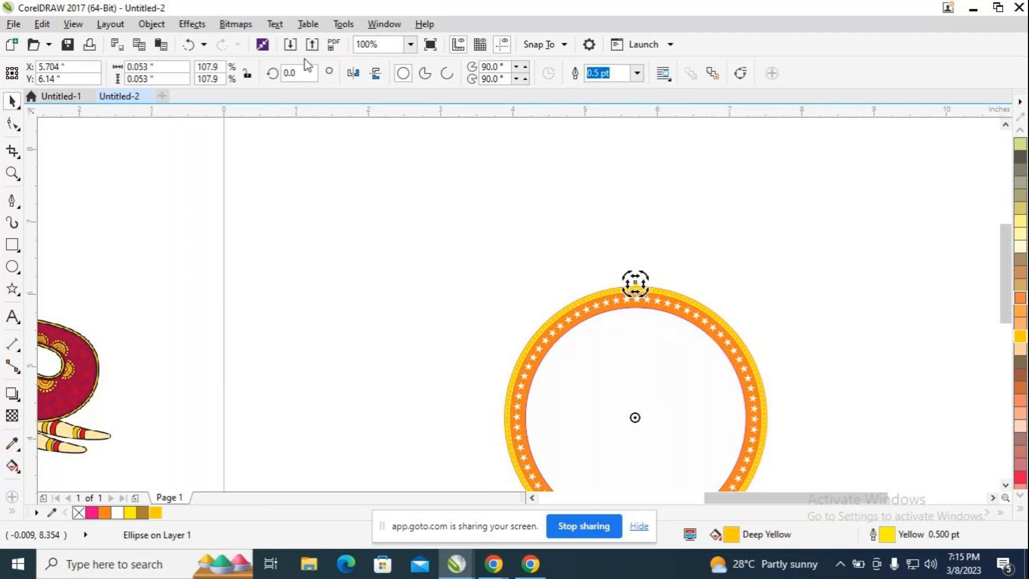
Rotate the small golden circle by 2 degrees about the badge's centre.
click(291, 73)
text(2)
key(Return)
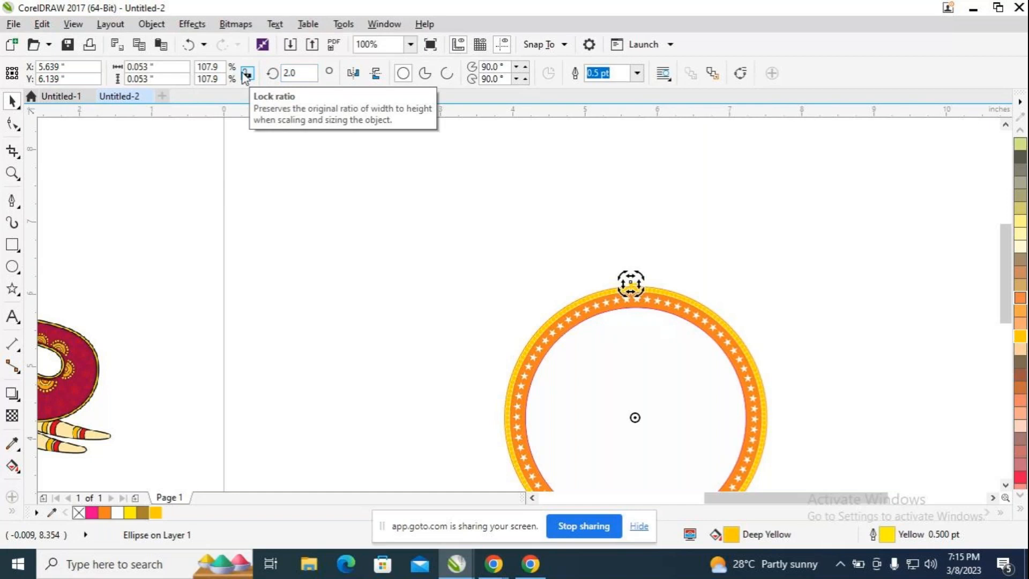
key(Return)
key(Return)
Repeat the rotated duplicate of the small golden circle until the outer bead ring closes around the whole badge, and deselect it.
key(ctrl+d)
key(ctrl+d)
key(ctrl+d)
key(ctrl+d)
key(ctrl+d)
key(ctrl+d)
key(ctrl+d)
key(ctrl+d)
key(ctrl+d)
key(ctrl+d)
key(ctrl+d)
key(ctrl+d)
key(ctrl+d)
key(ctrl+d)
key(ctrl+d)
key(ctrl+d)
key(ctrl+d)
key(ctrl+d)
key(ctrl+d)
key(ctrl+d)
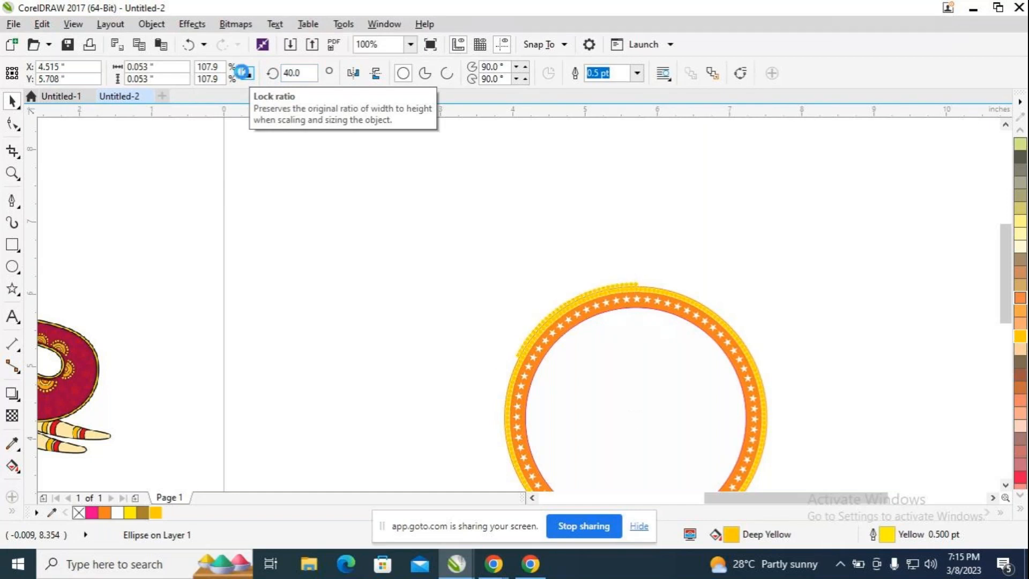
key(ctrl+d)
key(ctrl+d)
key(ctrl+d)
key(ctrl+d)
key(ctrl+d)
key(ctrl+d)
key(ctrl+d)
key(ctrl+d)
key(ctrl+d)
key(ctrl+d)
key(ctrl+d)
key(ctrl+d)
key(ctrl+d)
key(ctrl+d)
key(ctrl+d)
key(ctrl+d)
key(ctrl+d)
key(ctrl+d)
key(ctrl+d)
key(ctrl+d)
key(ctrl+d)
key(ctrl+d)
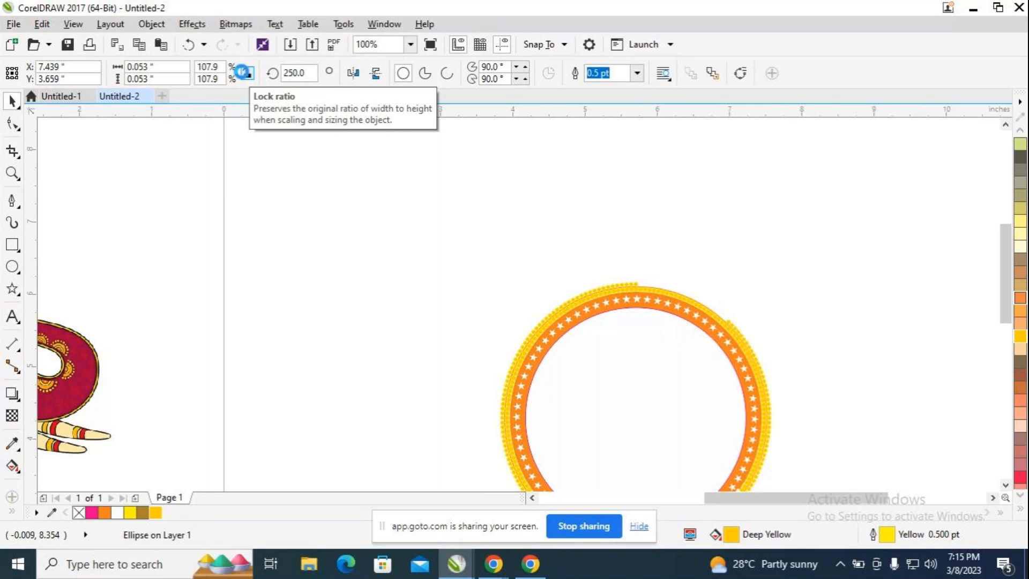
key(ctrl+d)
key(ctrl+d)
key(ctrl+d)
key(ctrl+d)
key(ctrl+d)
key(ctrl+d)
key(ctrl+d)
key(ctrl+d)
key(ctrl+d)
key(ctrl+d)
key(ctrl+d)
key(ctrl+d)
key(ctrl+d)
key(ctrl+d)
key(ctrl+d)
key(ctrl+d)
key(ctrl+d)
key(ctrl+d)
key(ctrl+d)
key(ctrl+d)
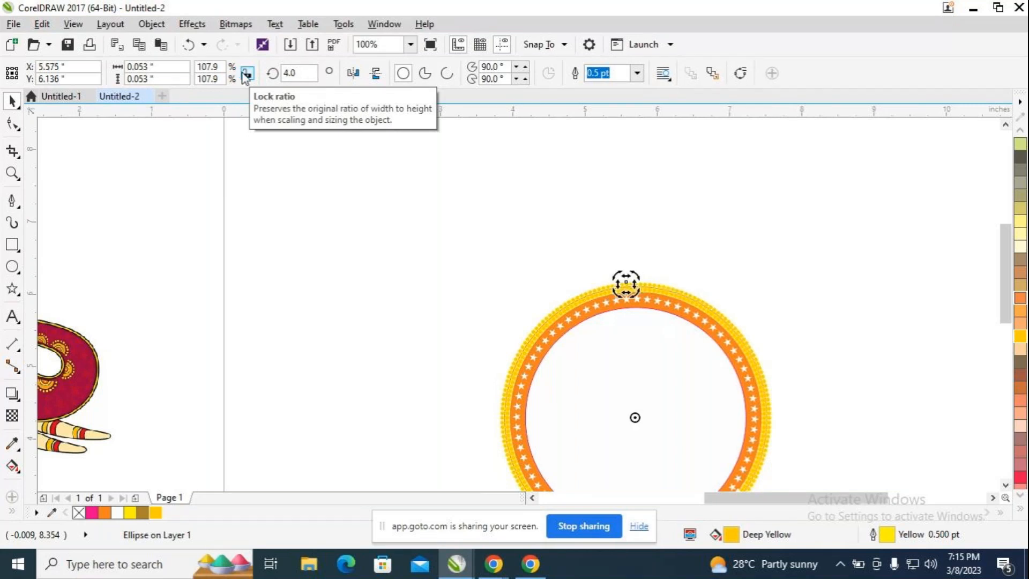
scroll(862, 361, down, 2)
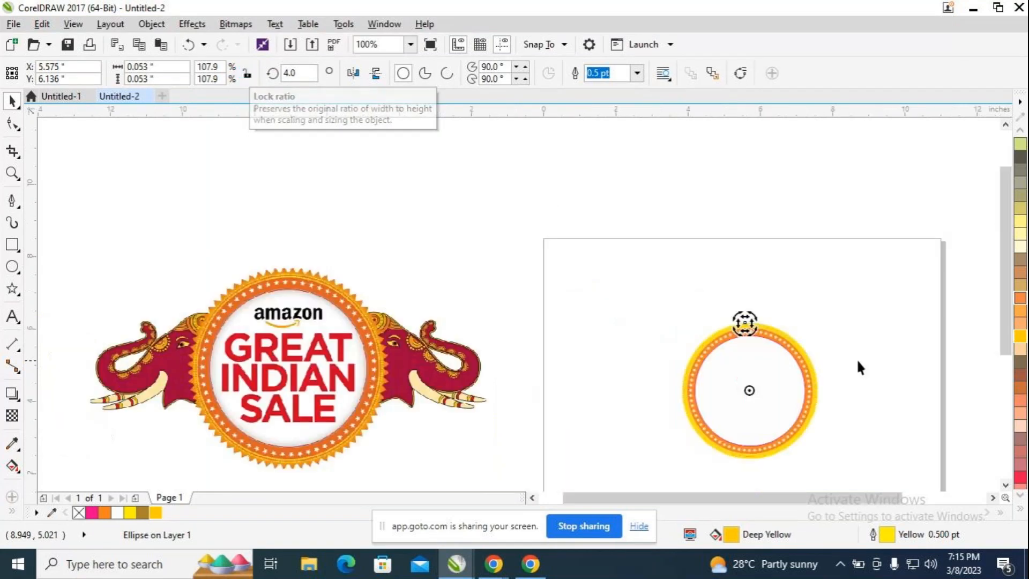
click(924, 378)
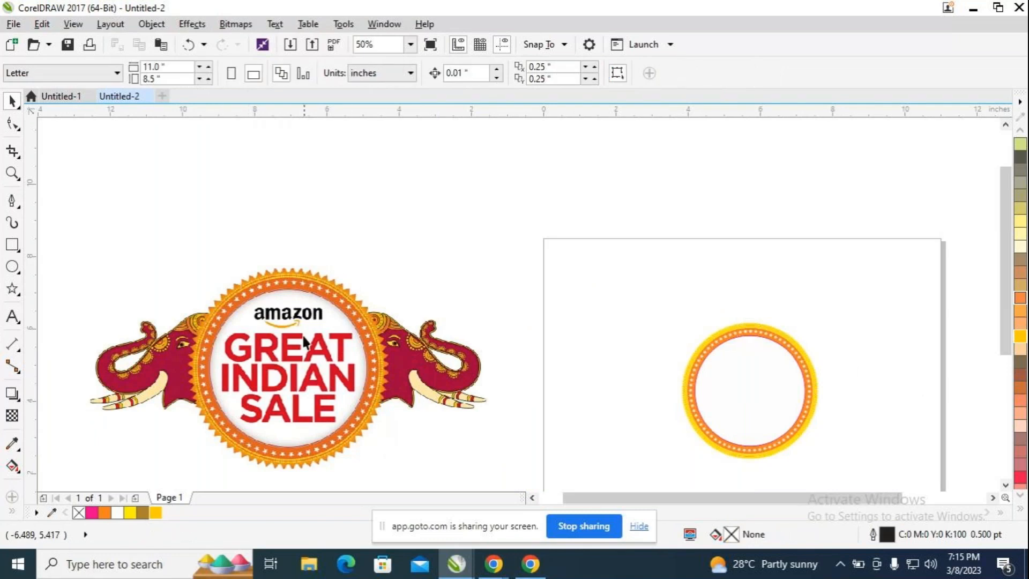
Compare with the reference logo's border and set the outline of the orange circle between the two bead rings to 1.5 pt.
scroll(300, 332, up, 2)
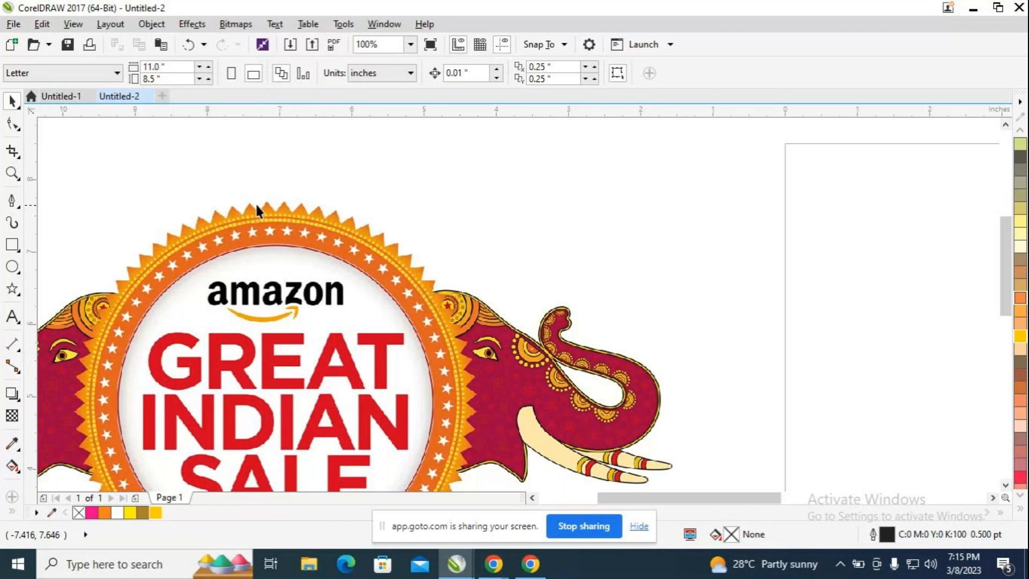
scroll(267, 206, up, 2)
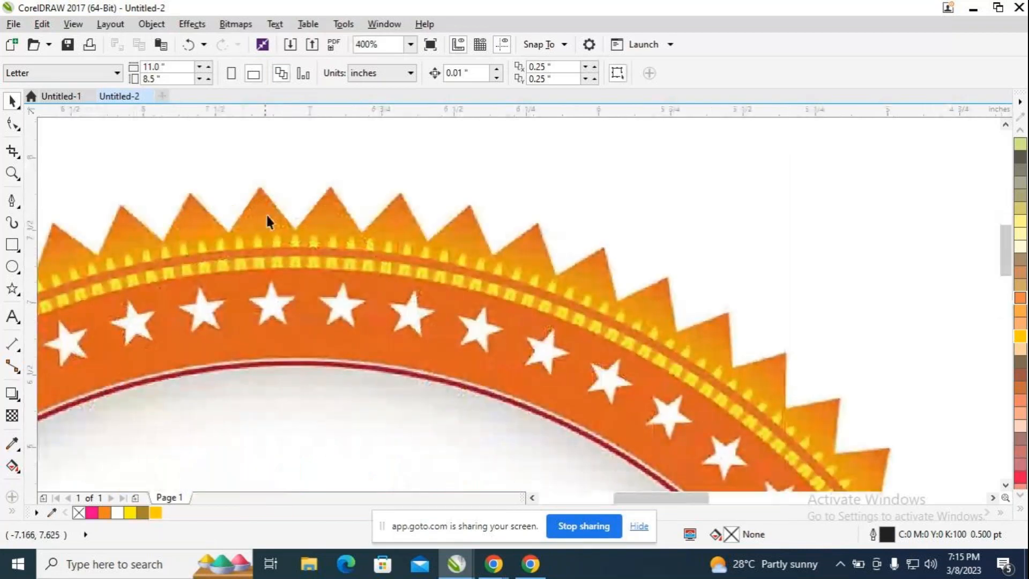
scroll(268, 215, down, 1)
scroll(267, 216, down, 2)
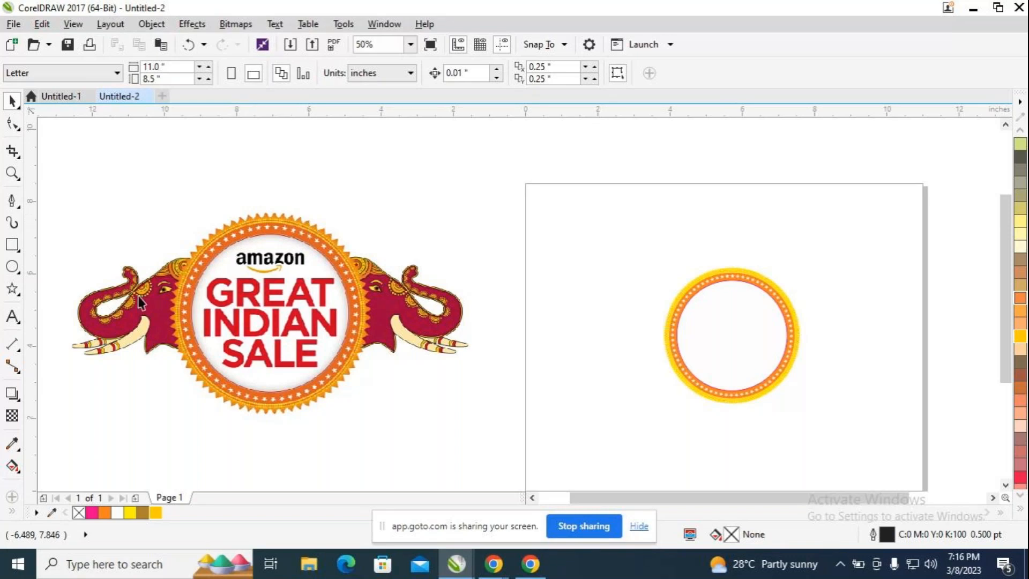
scroll(761, 256, up, 2)
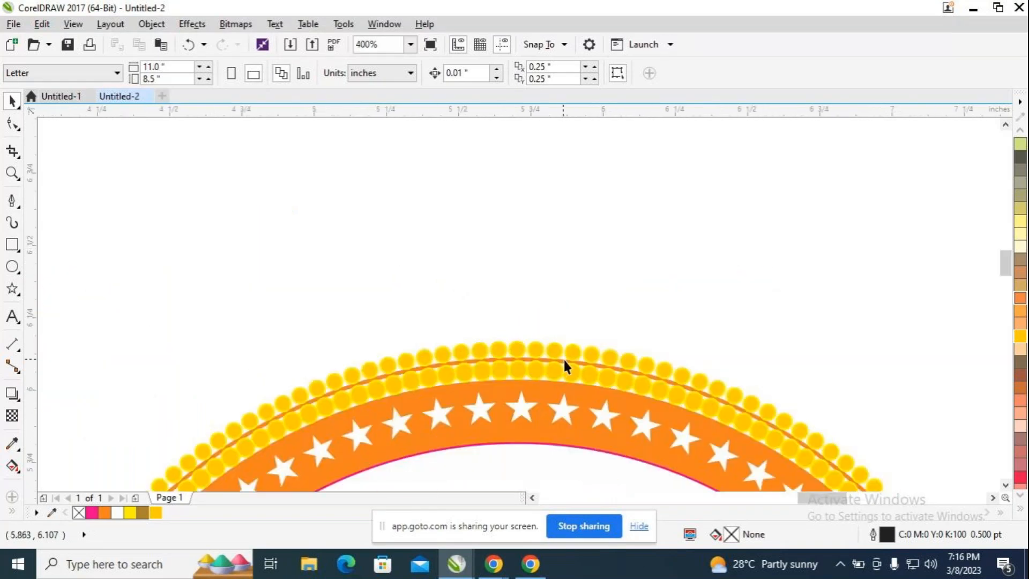
click(564, 360)
click(703, 304)
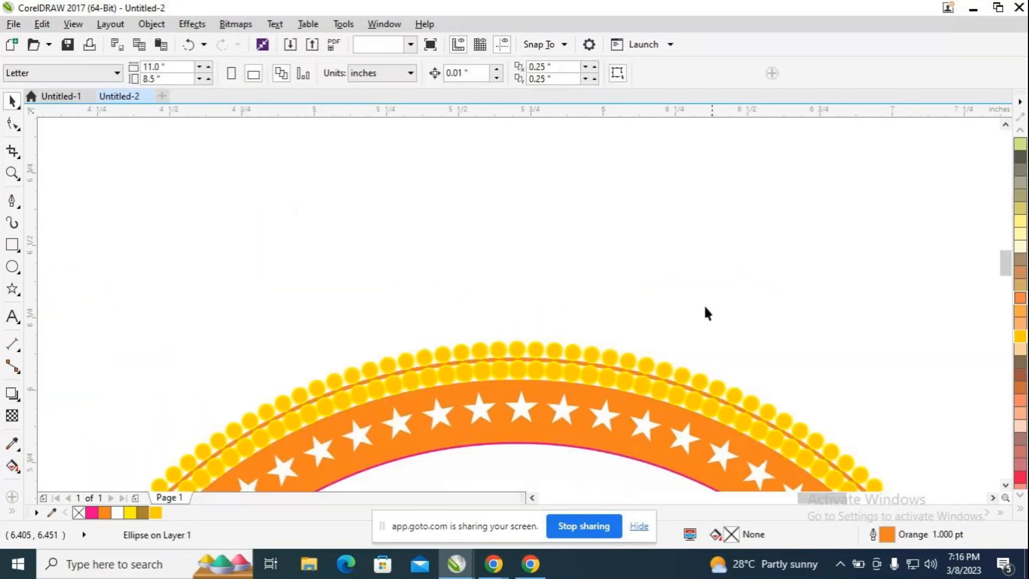
click(664, 379)
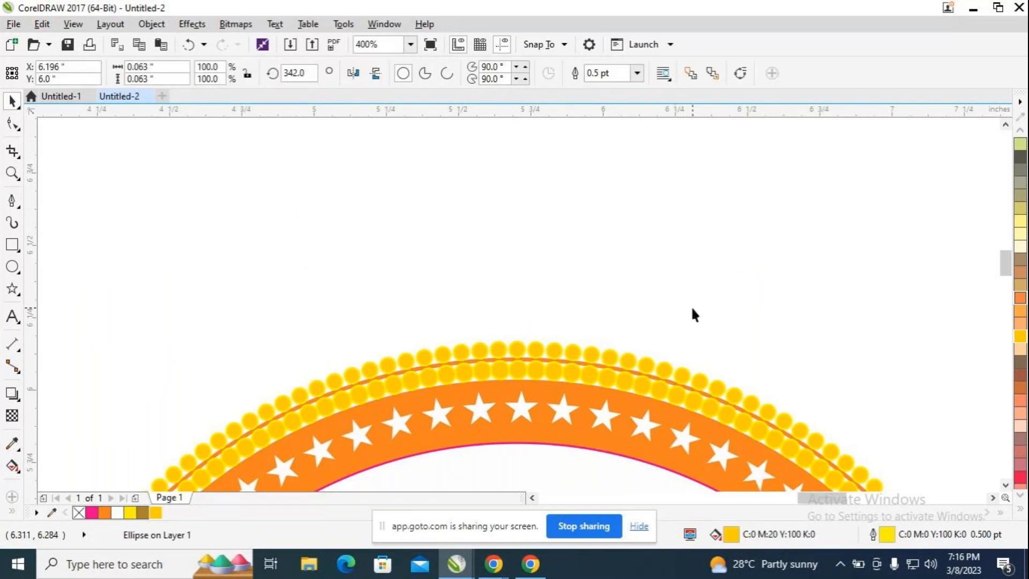
key(Escape)
click(652, 376)
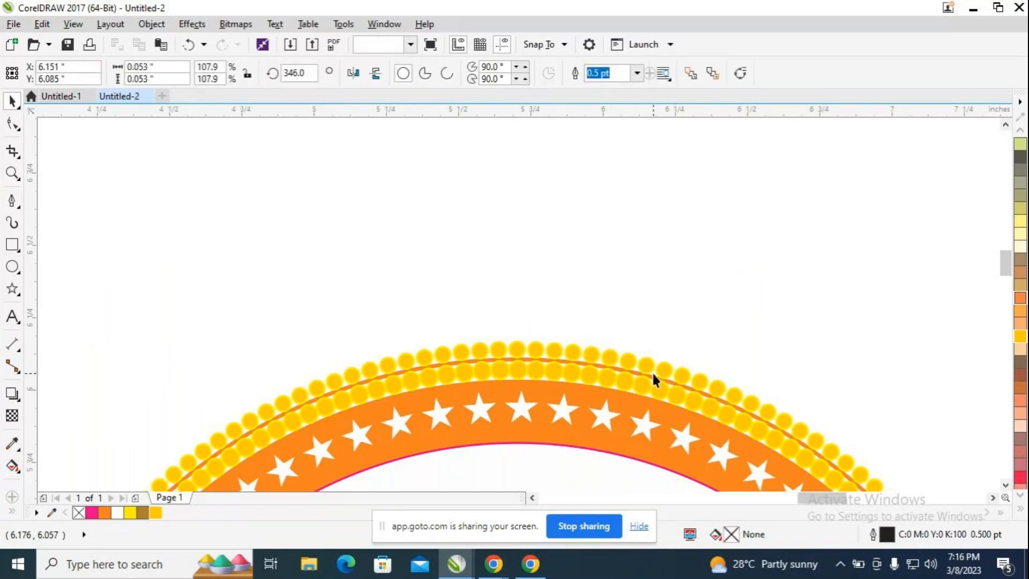
key(Escape)
click(687, 387)
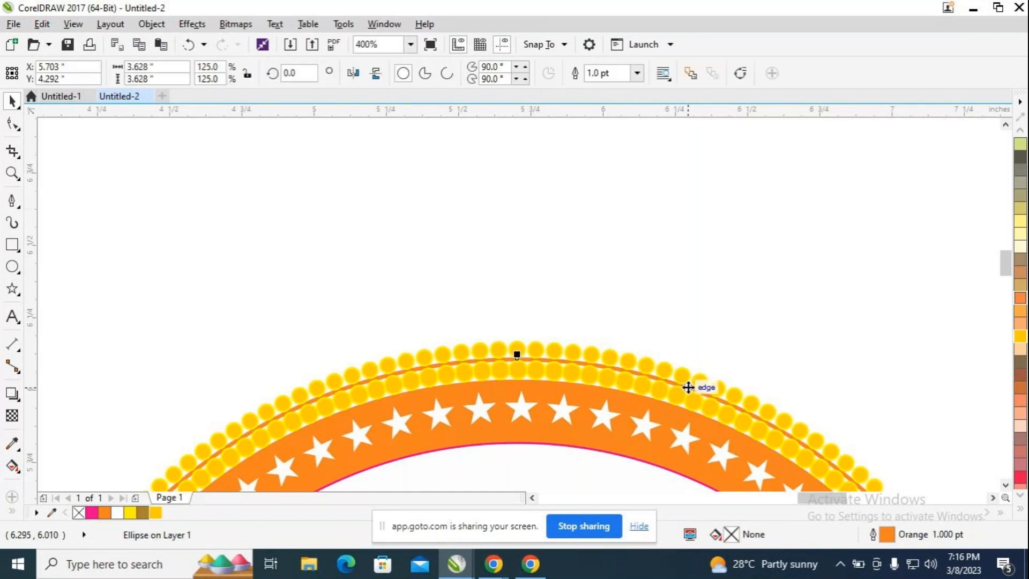
scroll(767, 233, down, 2)
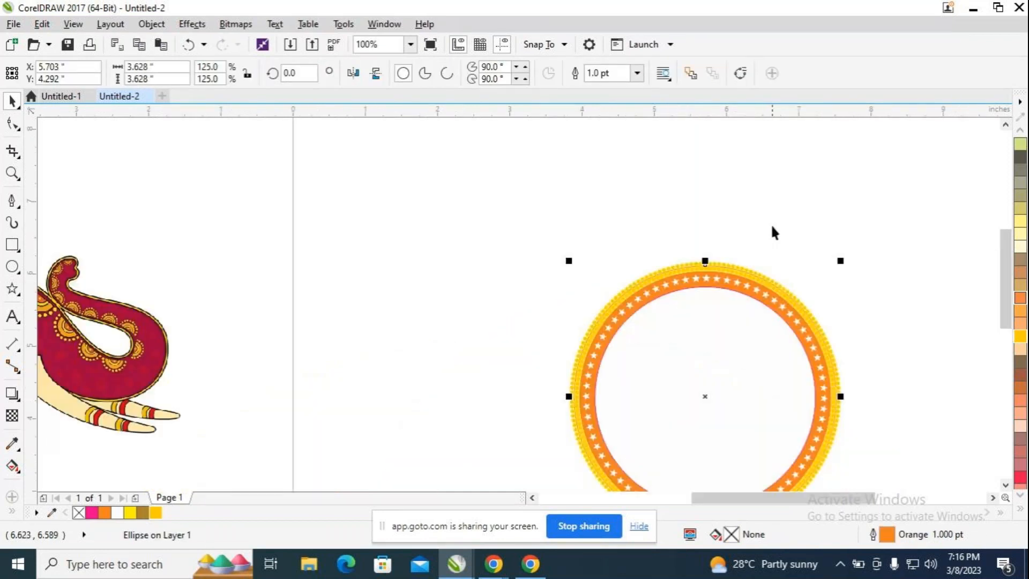
click(637, 74)
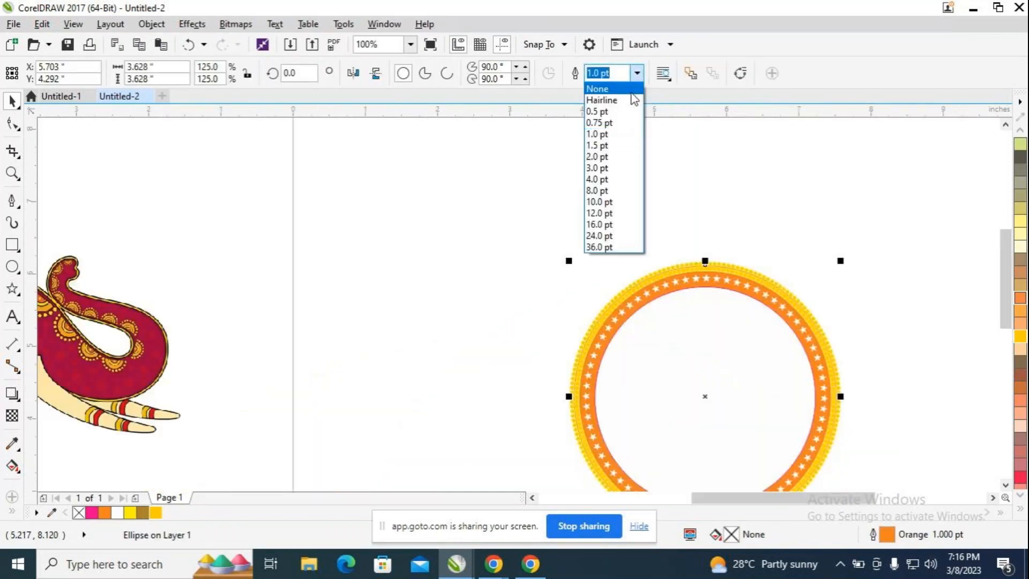
click(616, 146)
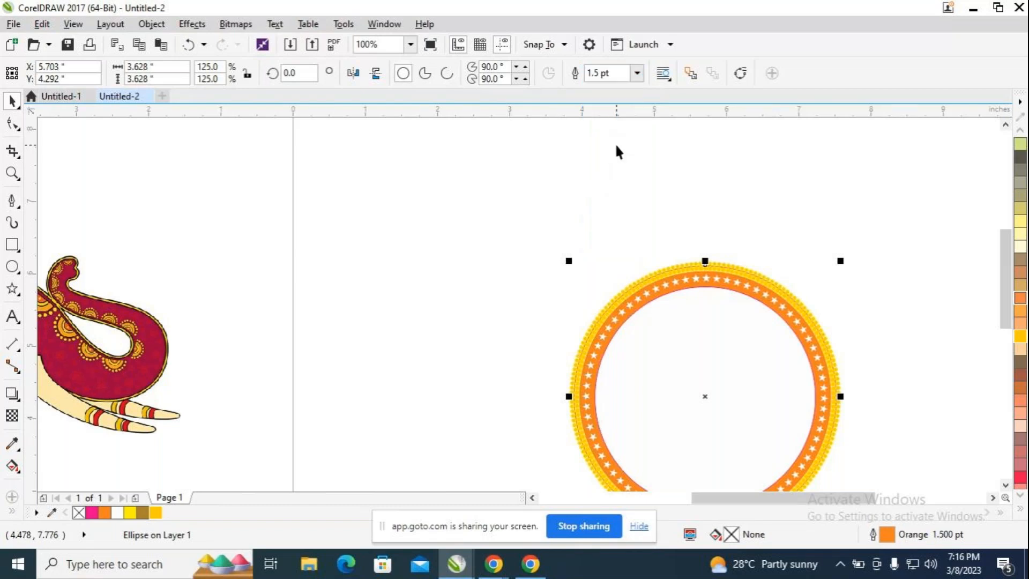
click(615, 152)
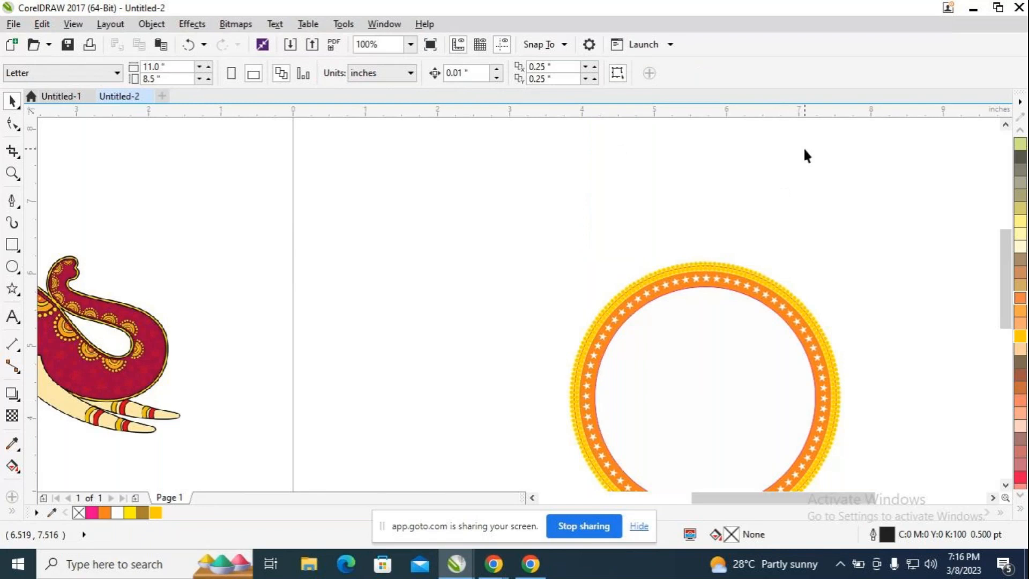
Draw a polygon about 1.8 inches wide on the blank area beside the badge and set its number of sides to 3.
mouse_move(703, 501)
mouse_down()
mouse_move(632, 503)
mouse_move(719, 501)
mouse_up()
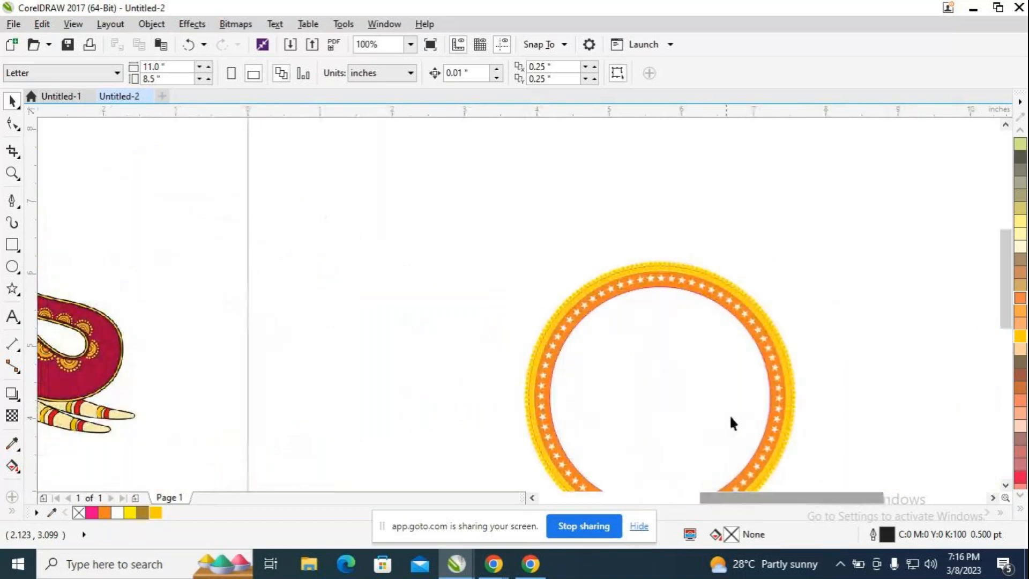
drag(1004, 266, 1005, 285)
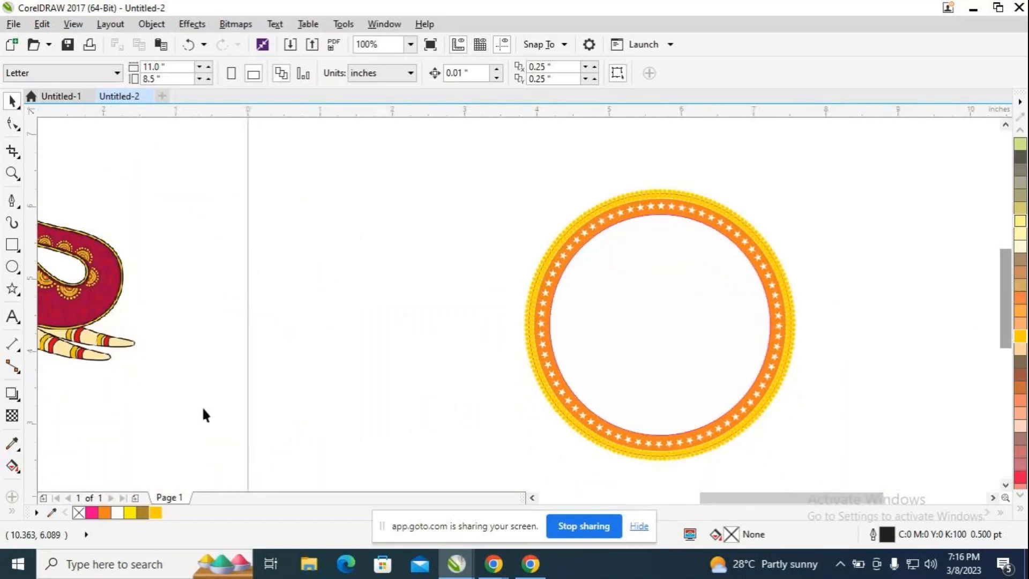
click(19, 294)
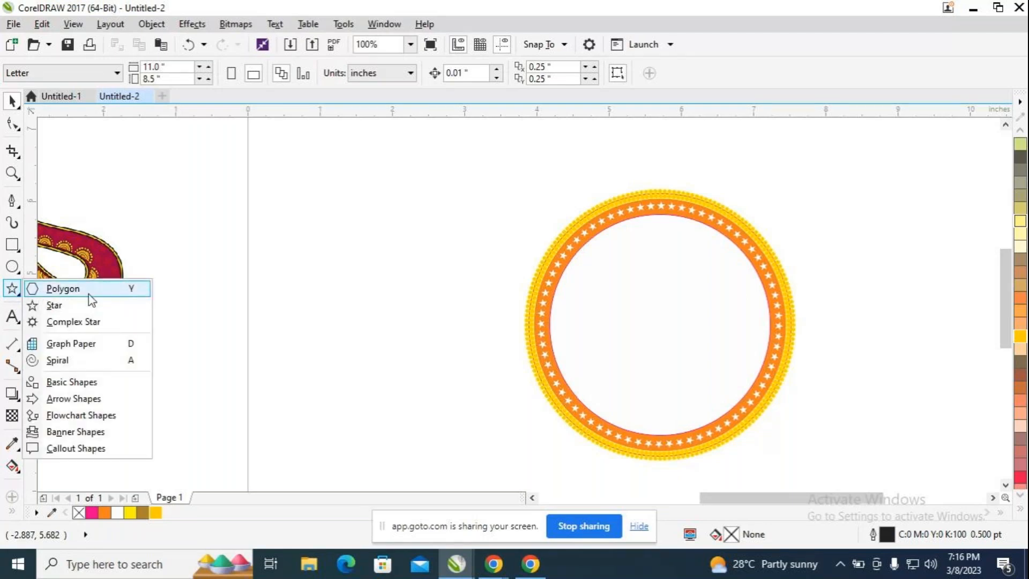
click(62, 288)
drag(266, 255, 402, 389)
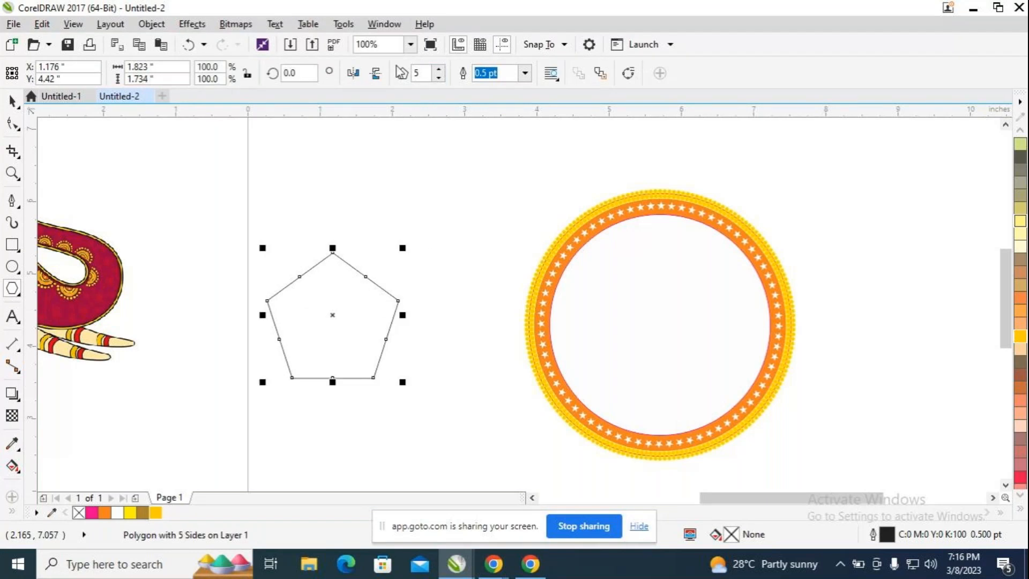
click(439, 69)
click(439, 70)
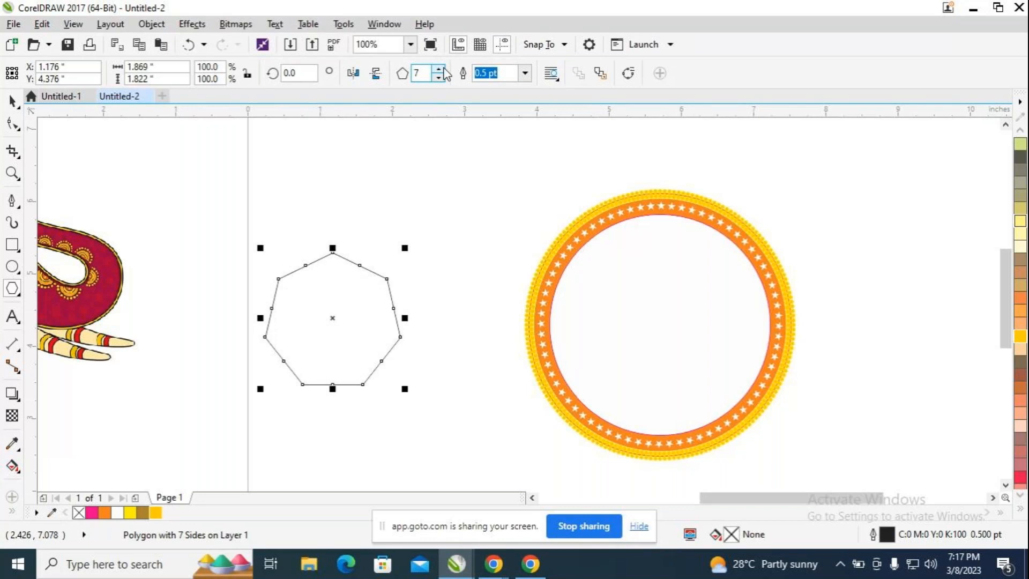
click(439, 78)
click(439, 78)
click(439, 77)
click(439, 78)
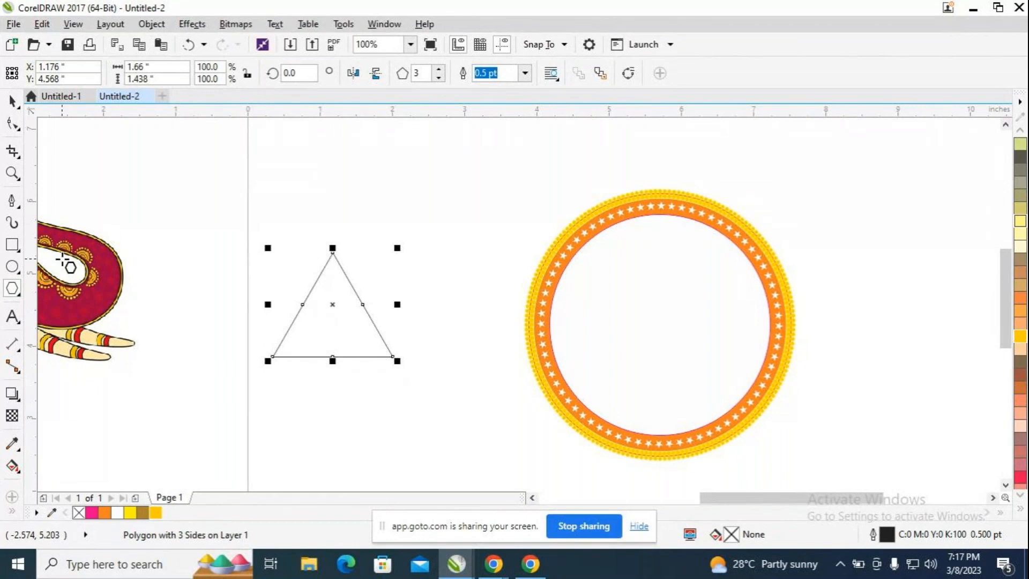
Shrink the triangle to about 0.168 inches wide and place it just above the badge's top centre.
click(12, 100)
drag(397, 360, 662, 181)
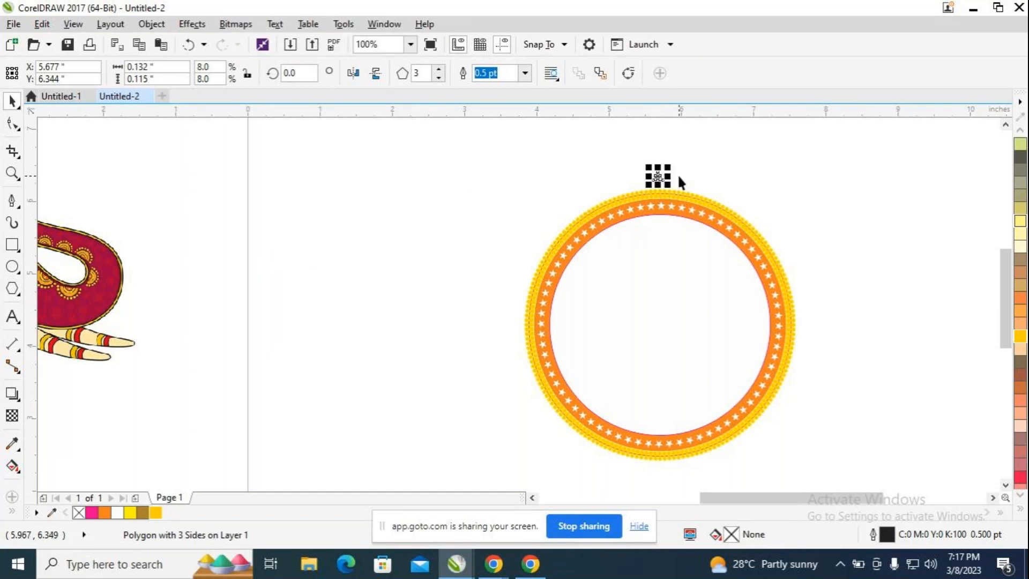
scroll(679, 178, up, 2)
scroll(678, 177, up, 1)
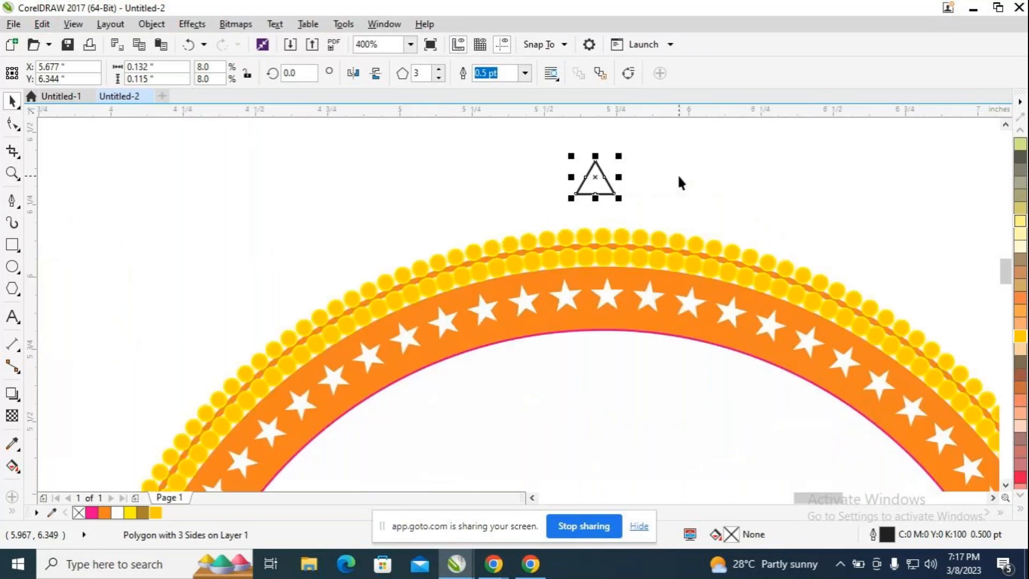
scroll(679, 177, up, 1)
drag(553, 216, 574, 234)
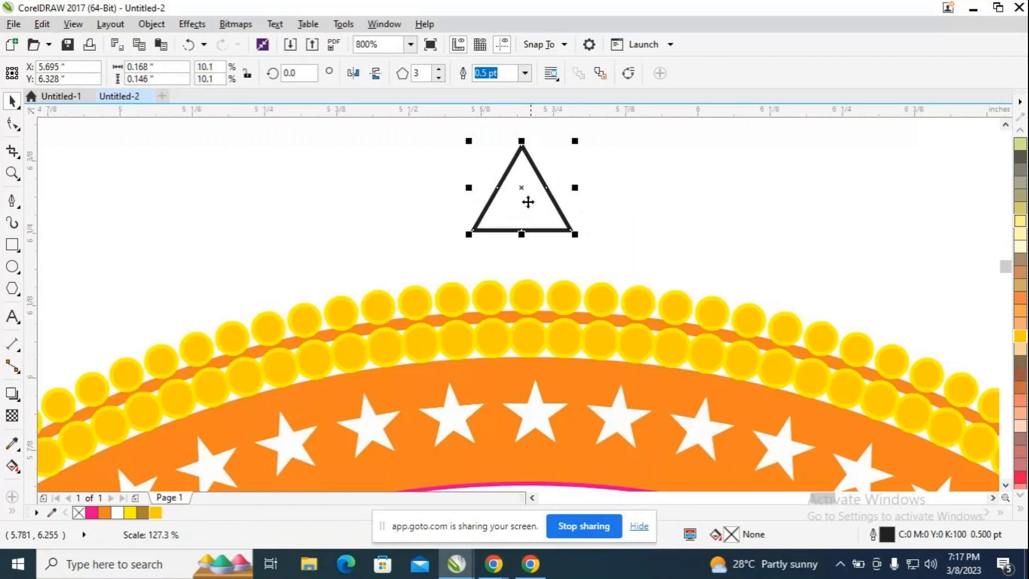
Move the triangle down so that its base rests just on top of the outer bead ring at the badge's top centre.
drag(528, 202, 548, 253)
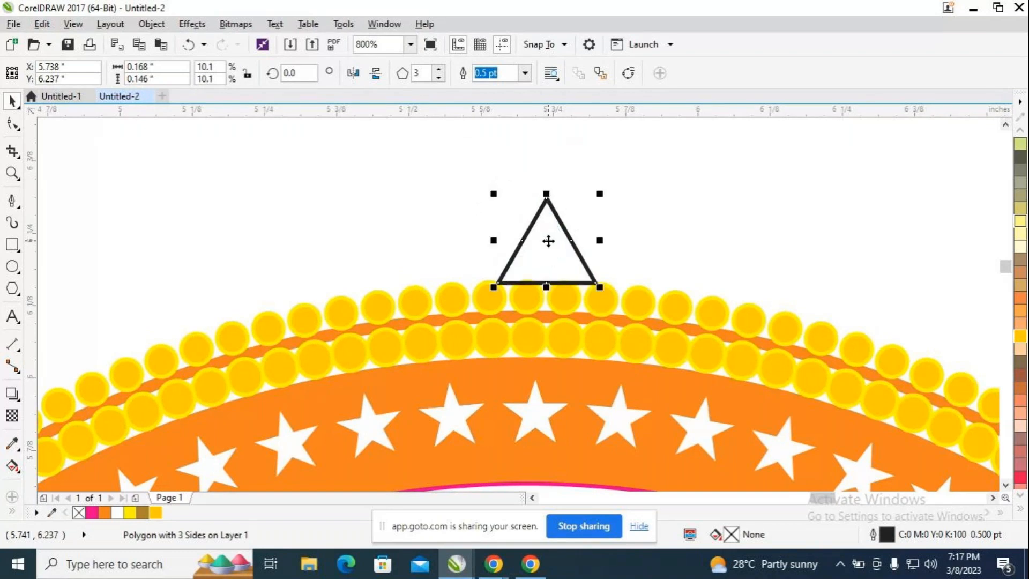
key(Up)
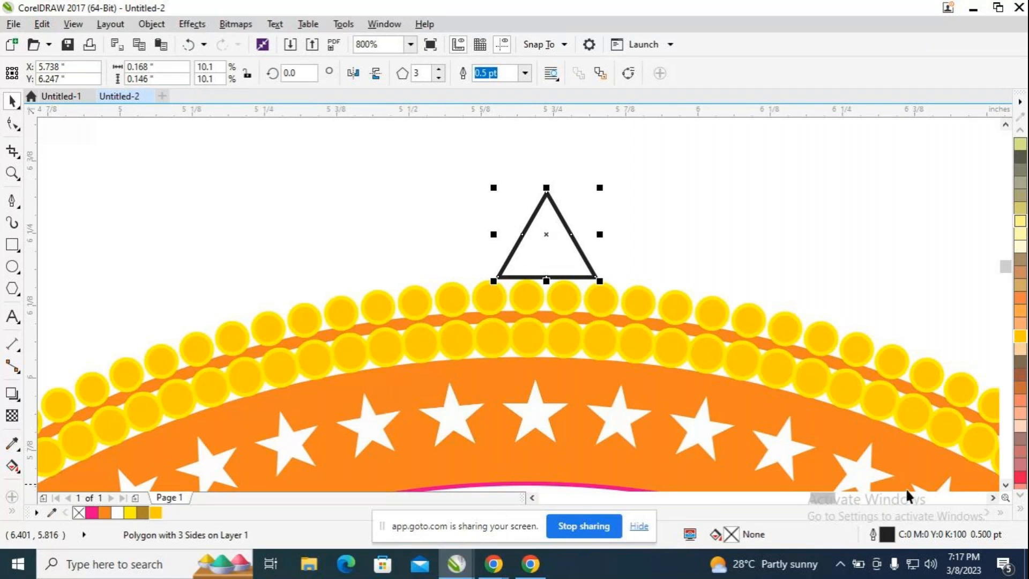
Compare the triangle's size and position on the badge with the pointed teeth around the reference logo's border.
drag(823, 497, 869, 498)
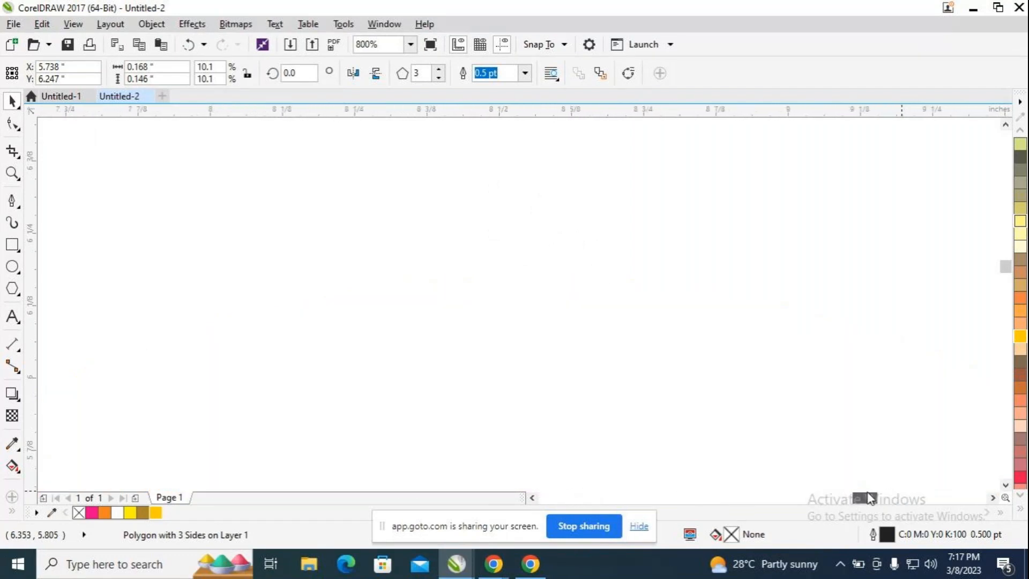
scroll(654, 223, down, 4)
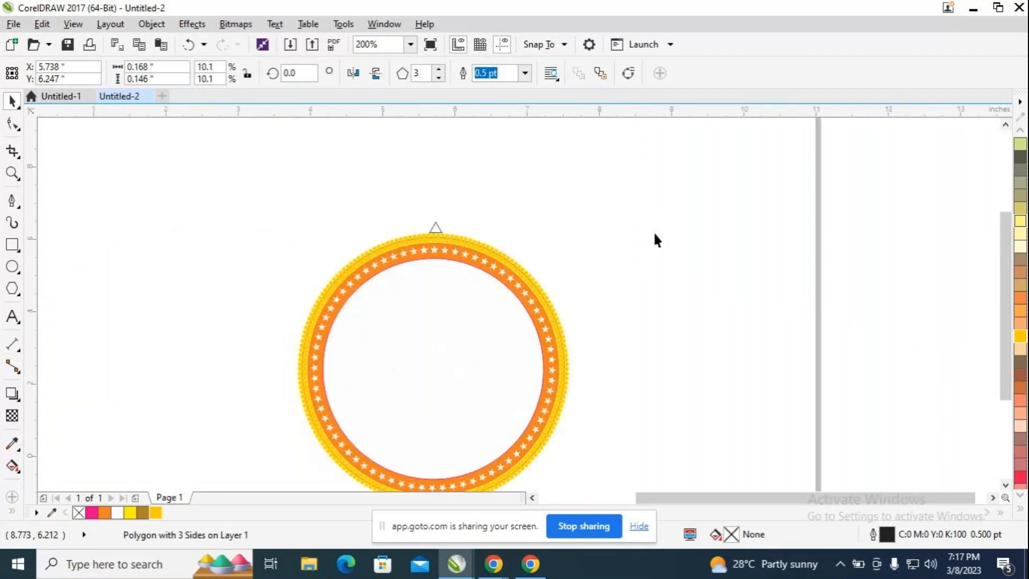
drag(739, 500, 706, 506)
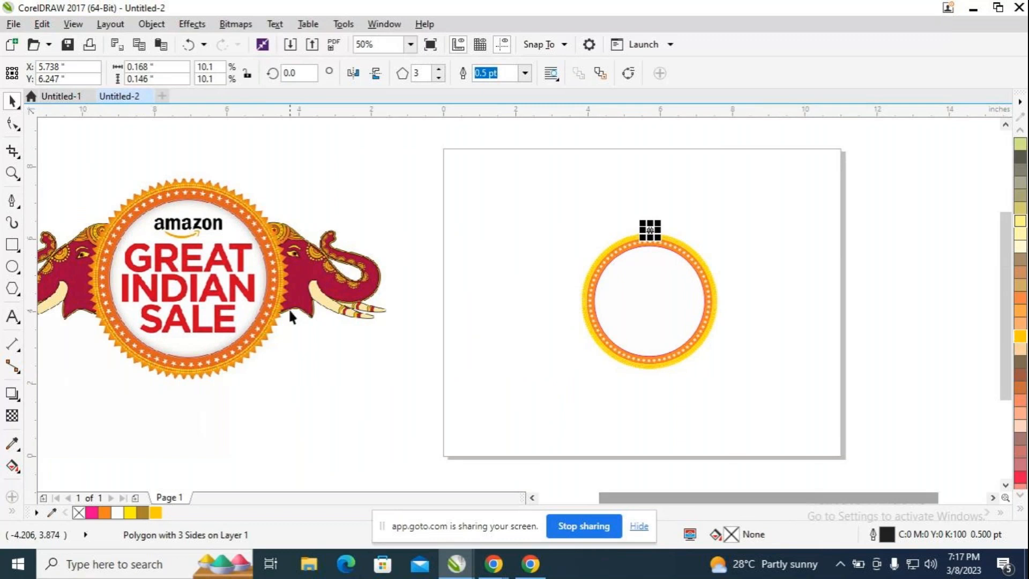
scroll(290, 315, up, 2)
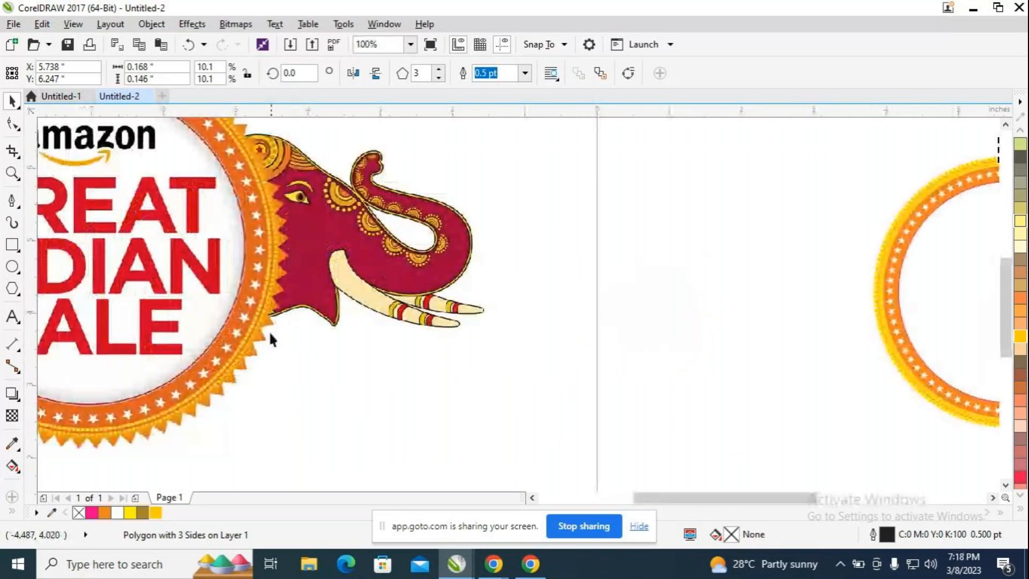
scroll(780, 453, down, 2)
drag(689, 503, 725, 501)
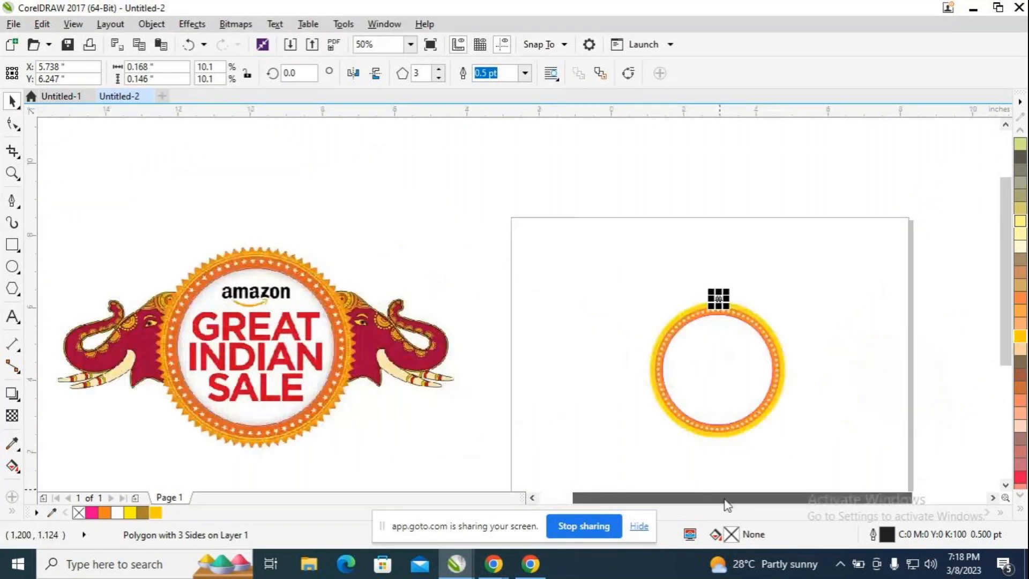
scroll(729, 240, up, 2)
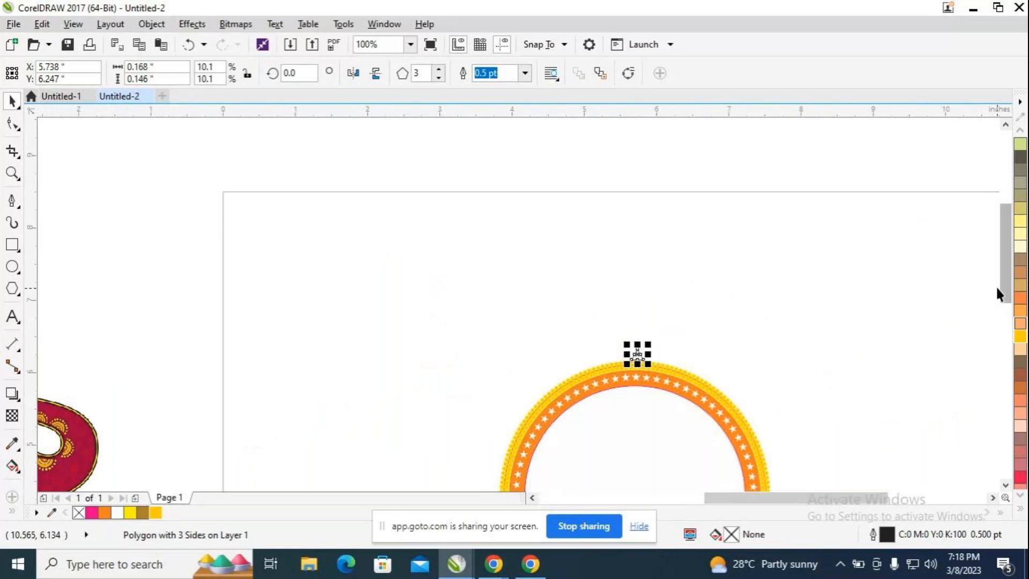
drag(1008, 276, 1007, 324)
scroll(752, 159, up, 2)
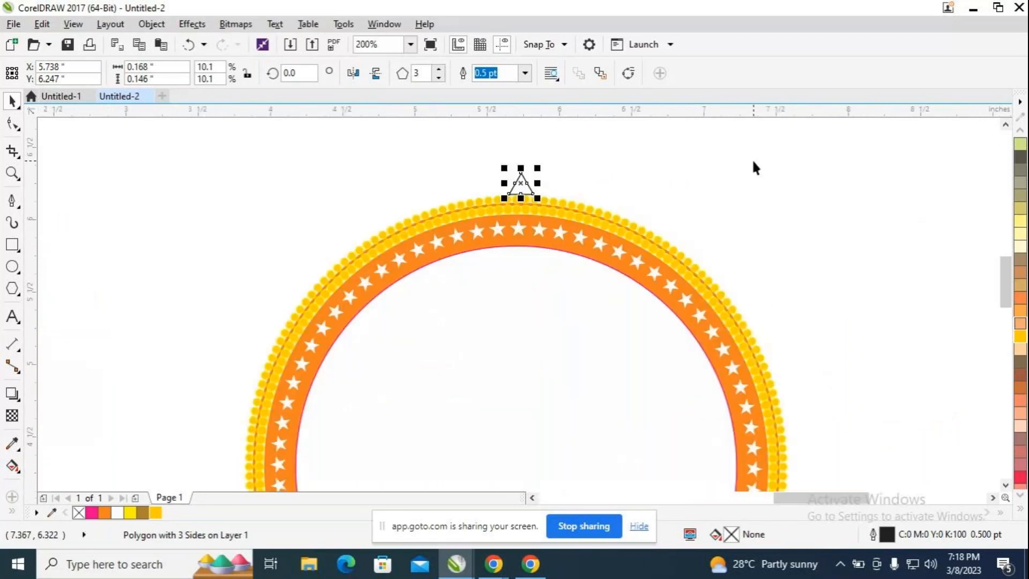
drag(845, 504, 823, 503)
scroll(843, 504, up, 2)
scroll(854, 352, up, 2)
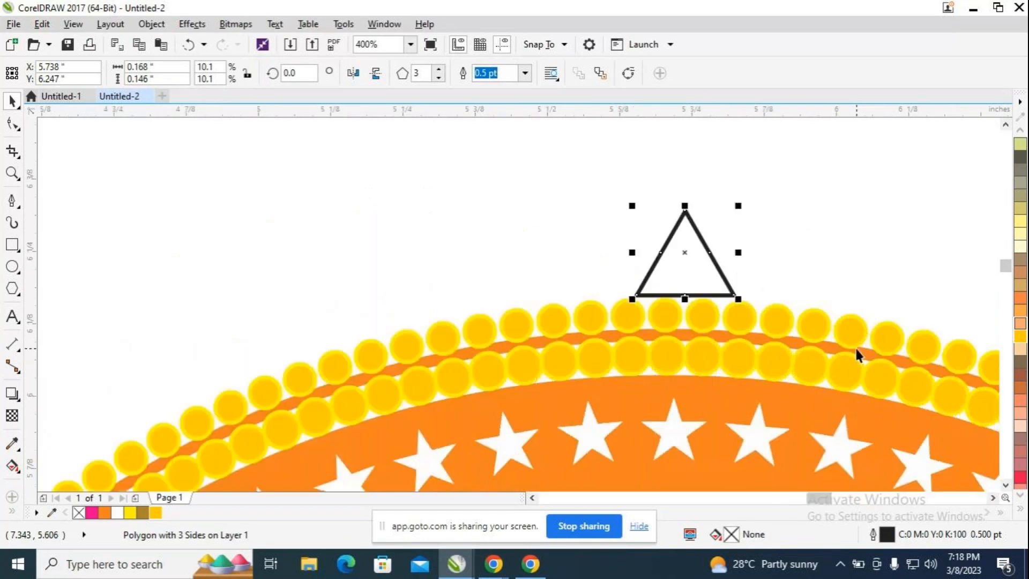
scroll(854, 346, up, 1)
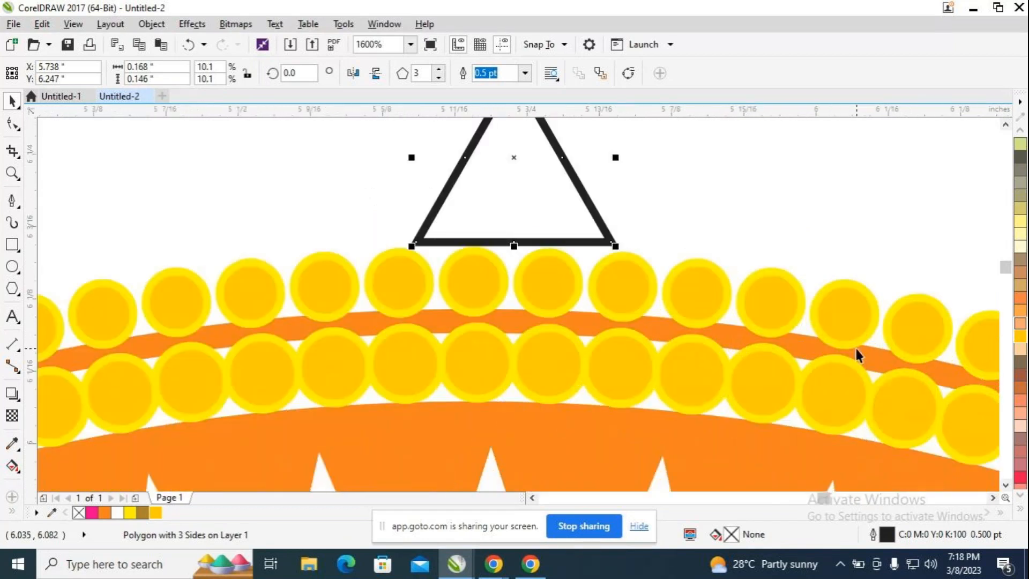
Apply a linear fountain fill to the triangle from its apex down to its base, and select the apex colour node.
scroll(854, 346, down, 1)
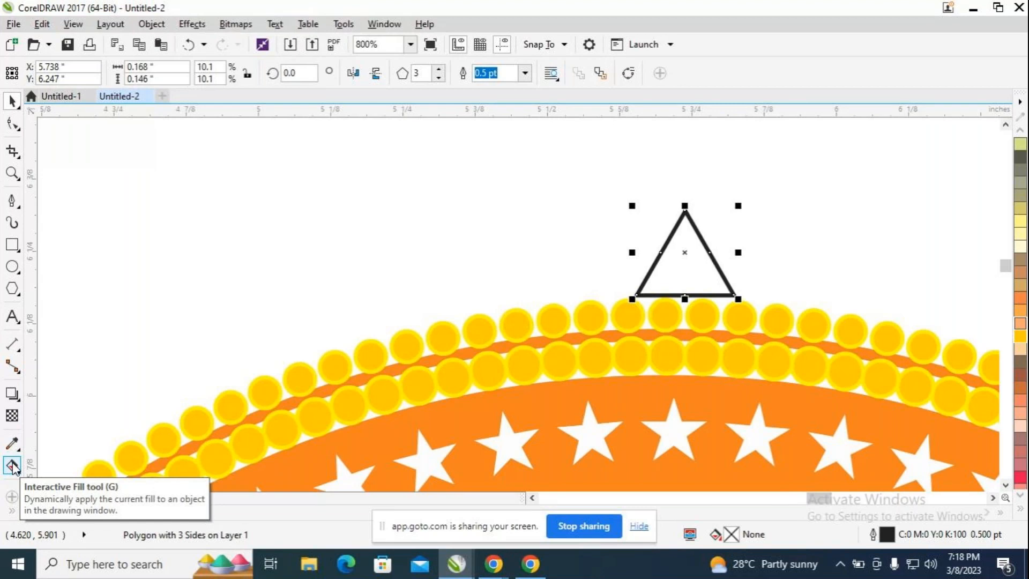
click(12, 466)
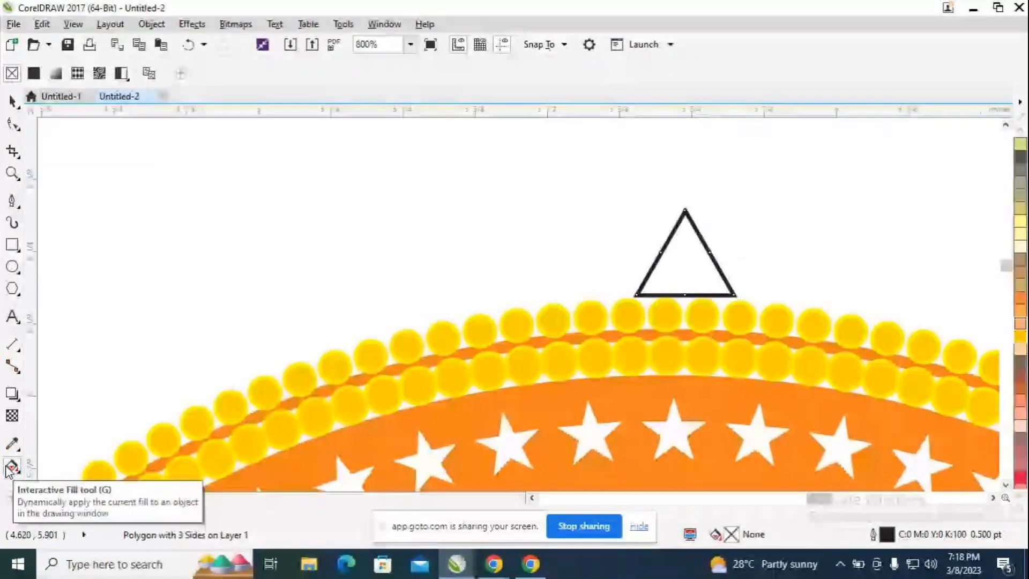
drag(683, 213, 686, 295)
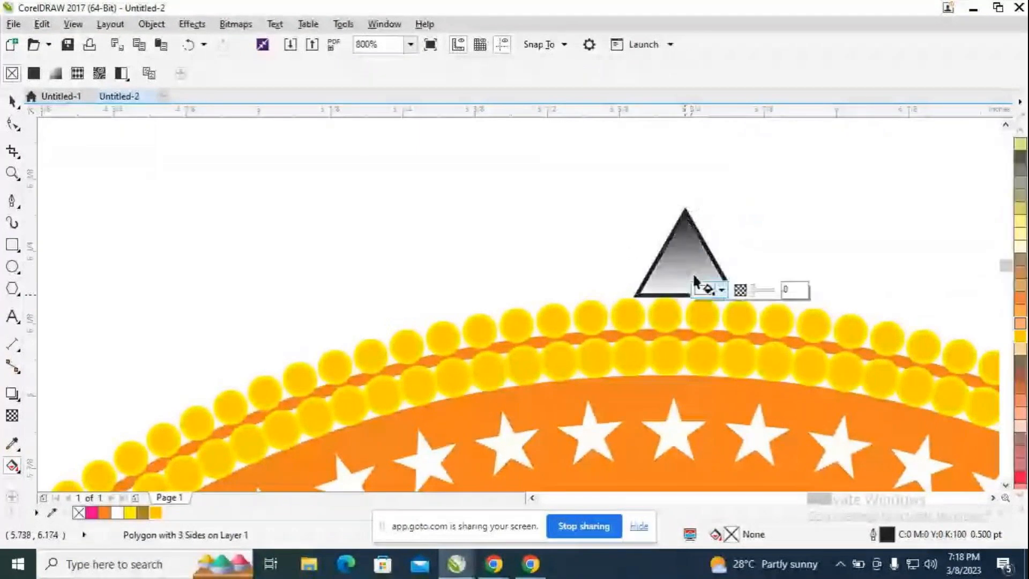
click(685, 211)
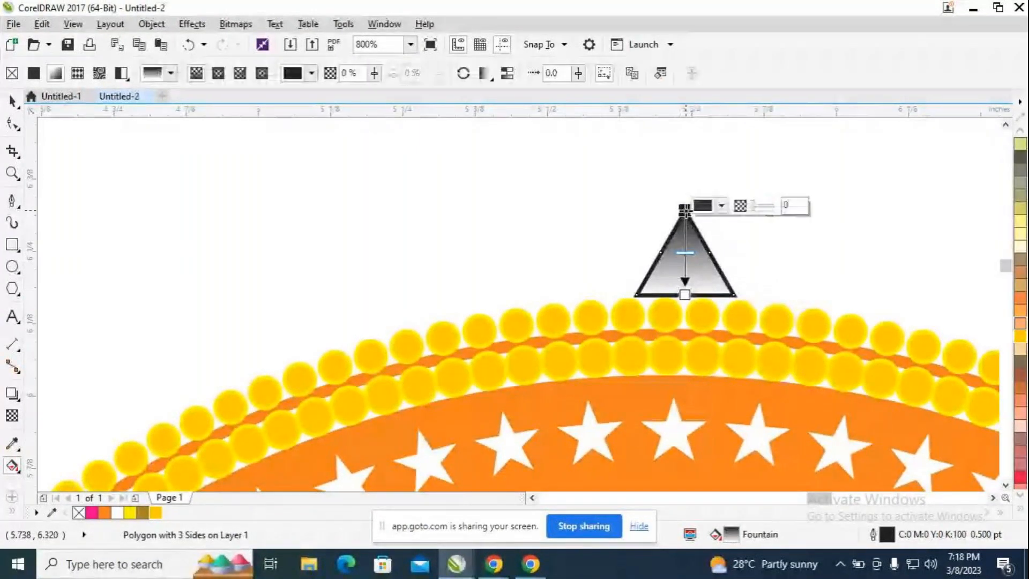
Set the colour of the triangle's fountain fill at the apex to orange, C5 M45 Y100 K0.
click(722, 206)
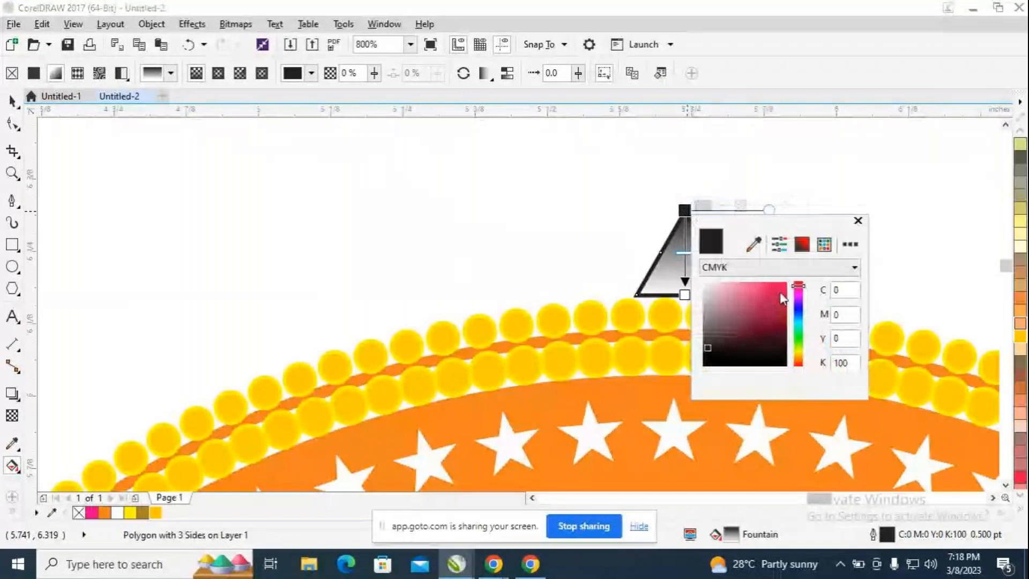
drag(798, 284, 805, 364)
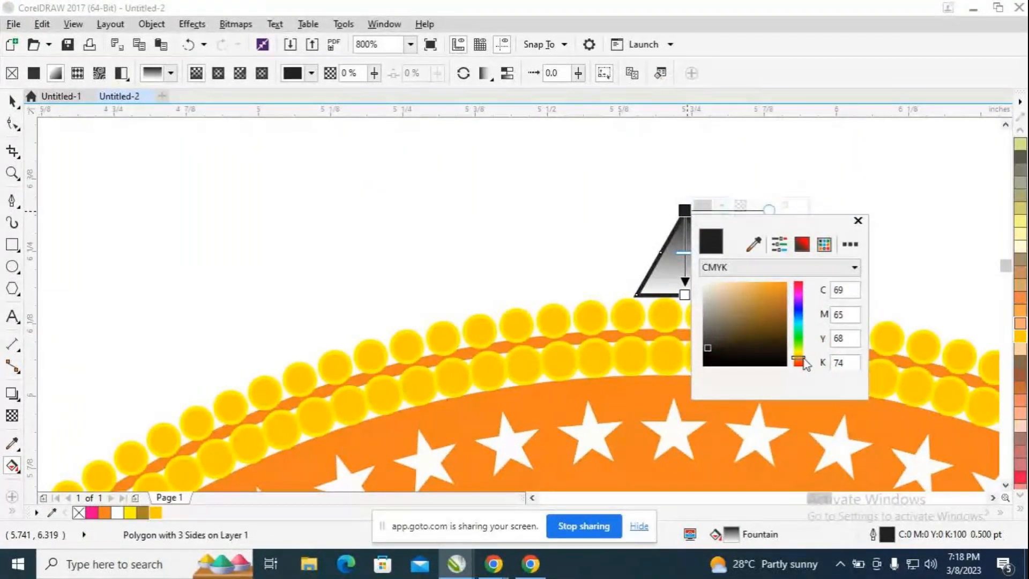
click(782, 288)
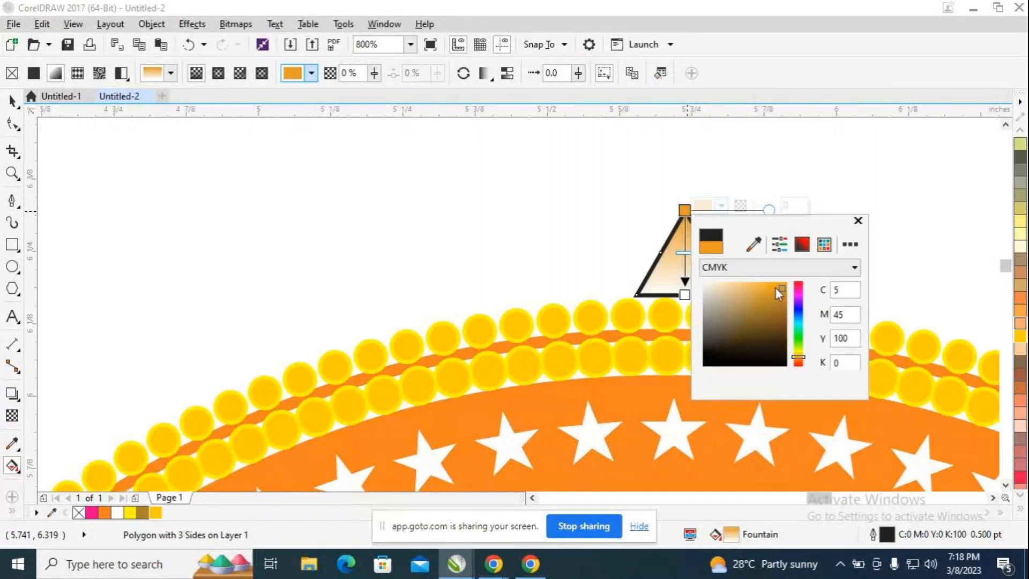
Set the colour of the triangle's fountain fill at the base to a light yellow.
click(684, 294)
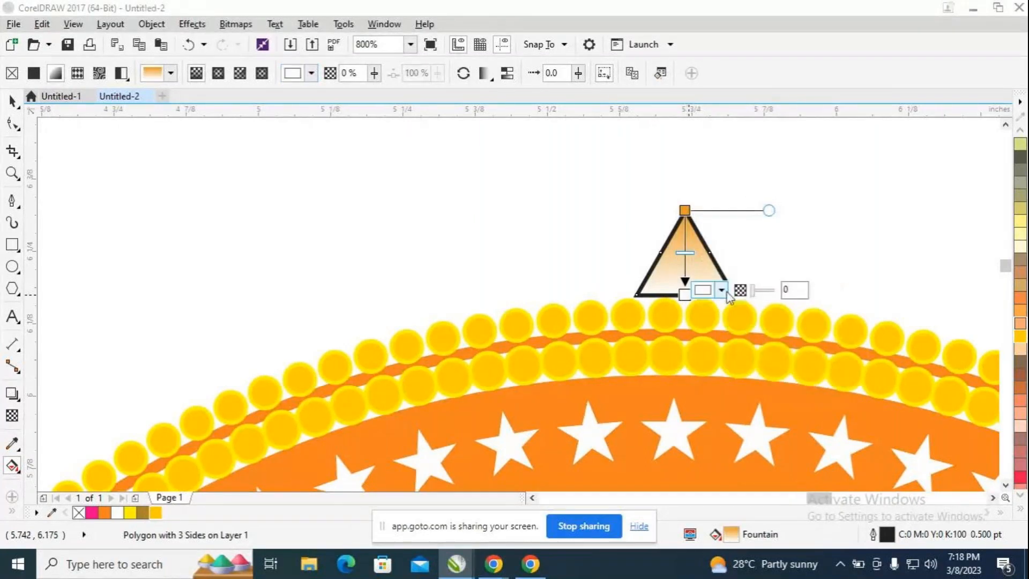
click(723, 298)
click(799, 445)
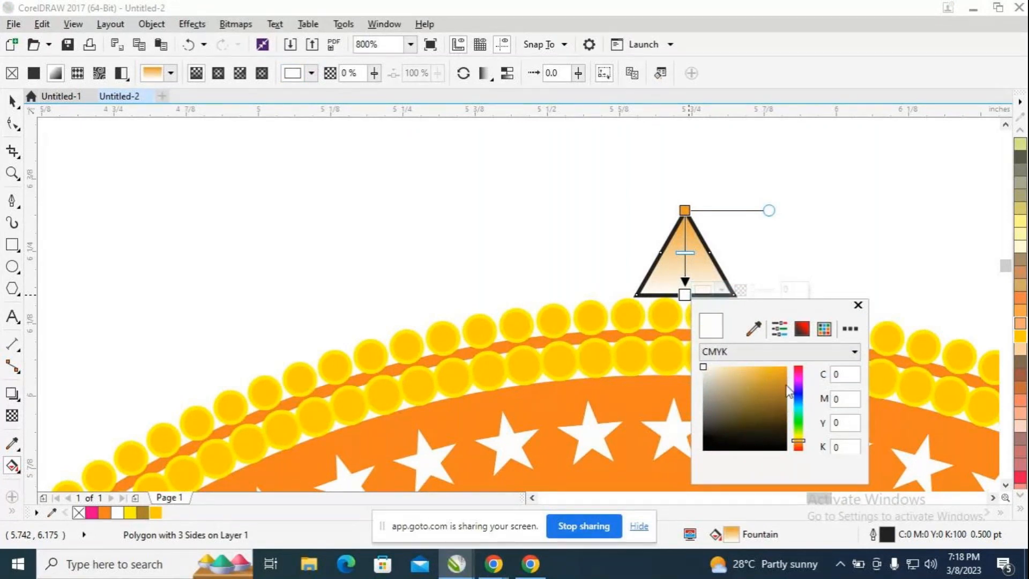
click(782, 369)
drag(800, 450, 800, 438)
click(754, 373)
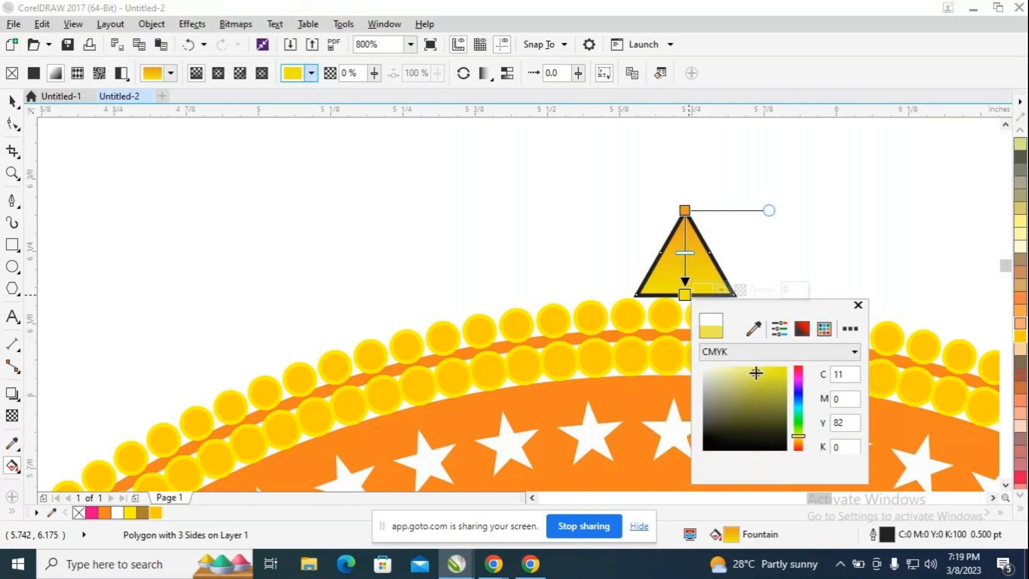
click(754, 372)
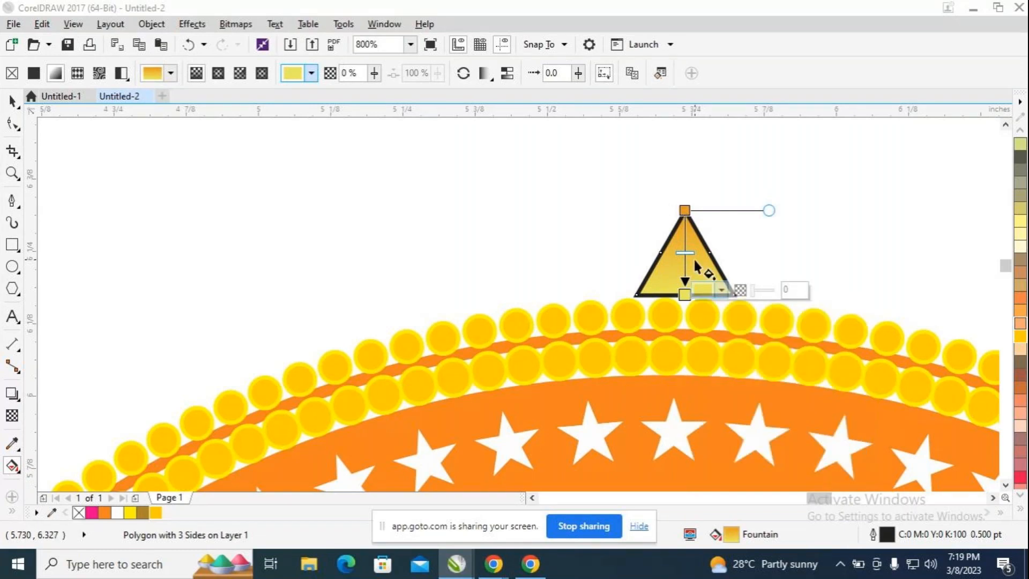
Set the fountain fill's apex colour to a deeper orange, C1 M58 Y100 K0.
click(685, 209)
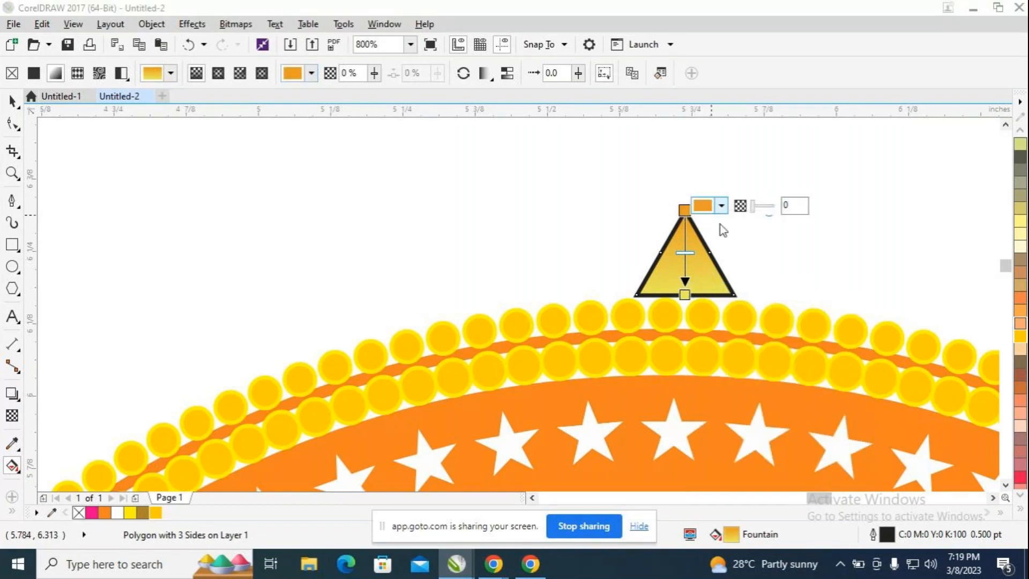
click(721, 205)
click(796, 358)
click(784, 286)
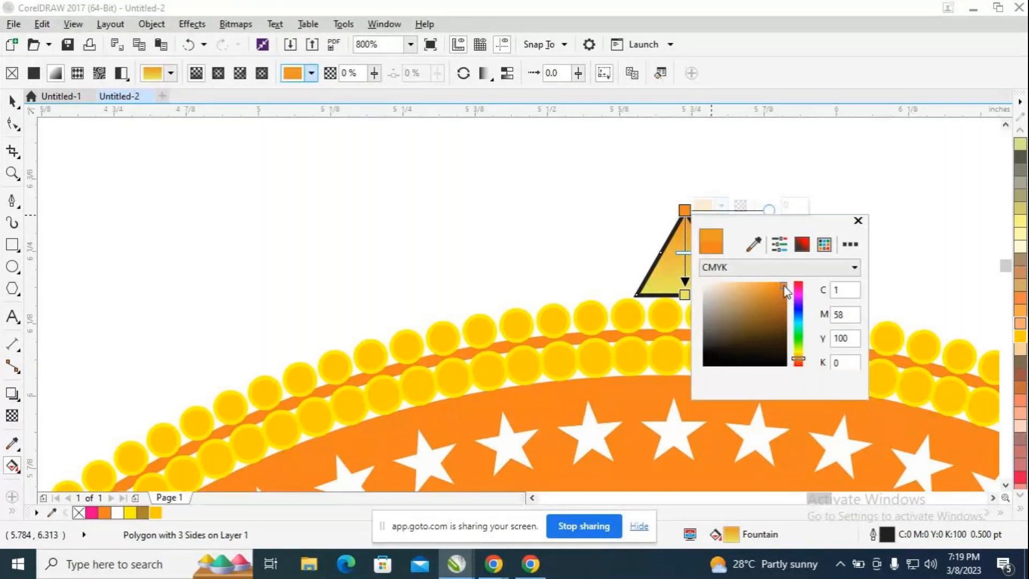
click(786, 169)
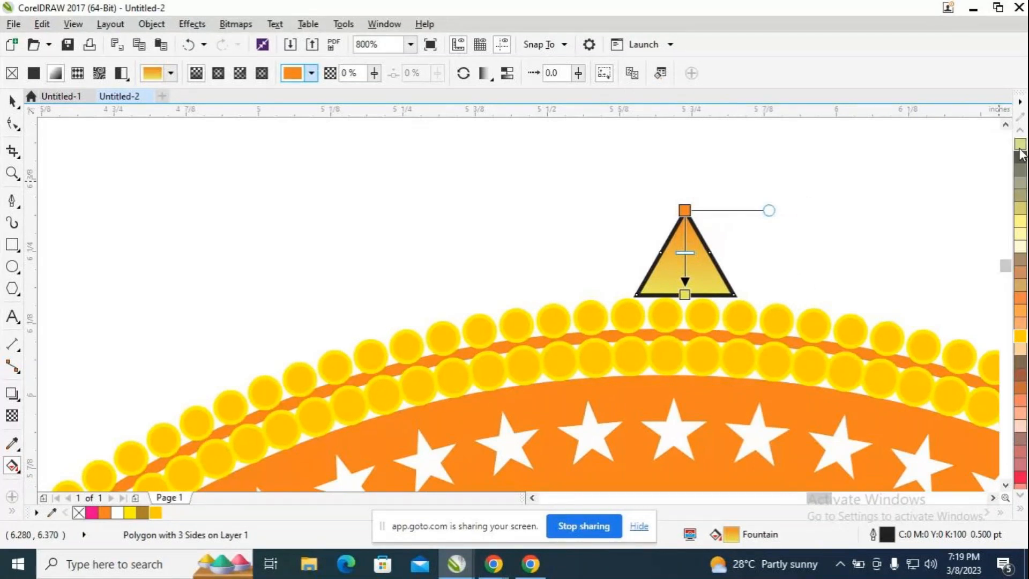
Remove the triangle's outline and set the base colour of its fountain fill to the document palette's bright yellow.
click(1021, 130)
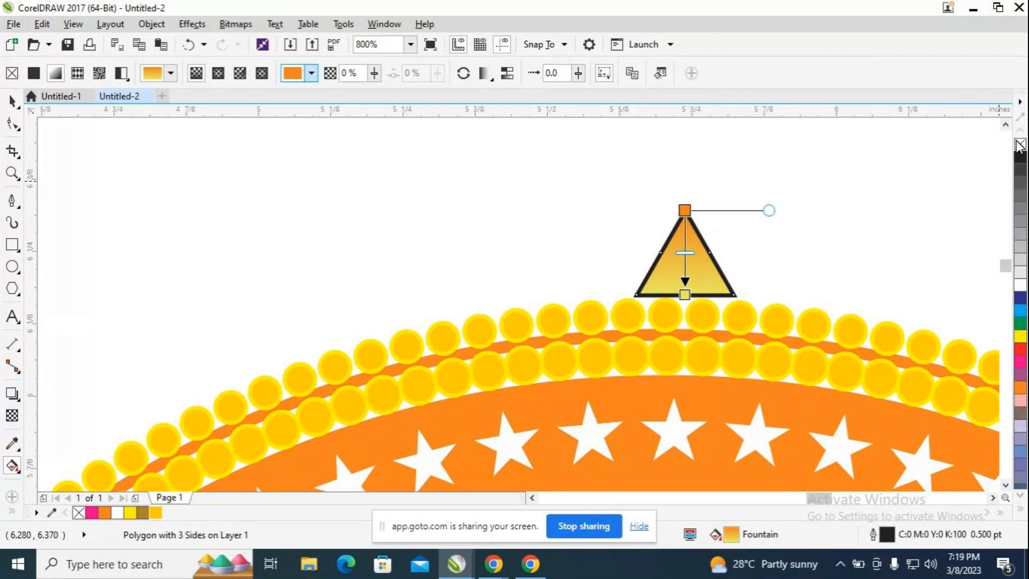
right_click(1020, 145)
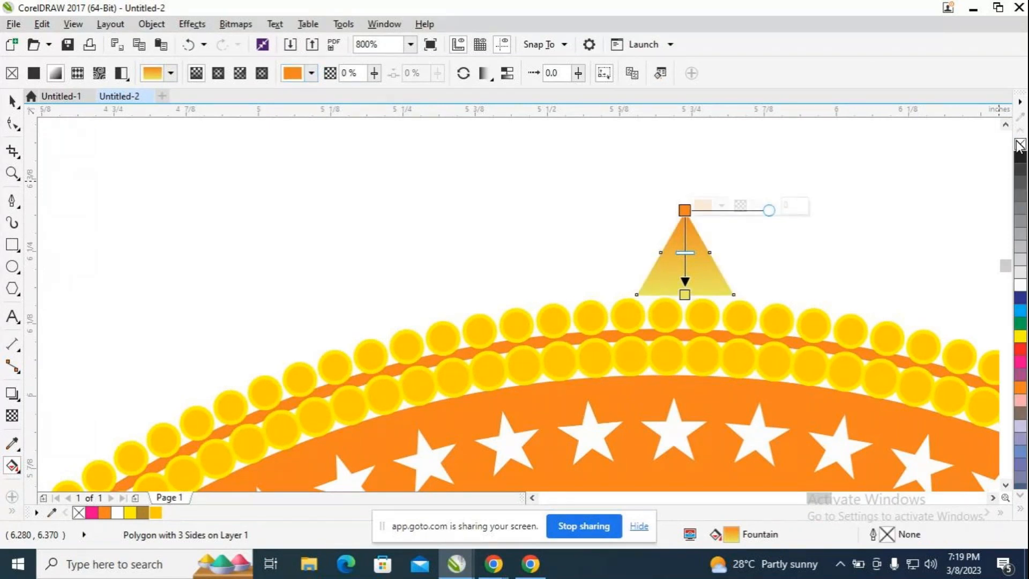
click(685, 294)
click(130, 513)
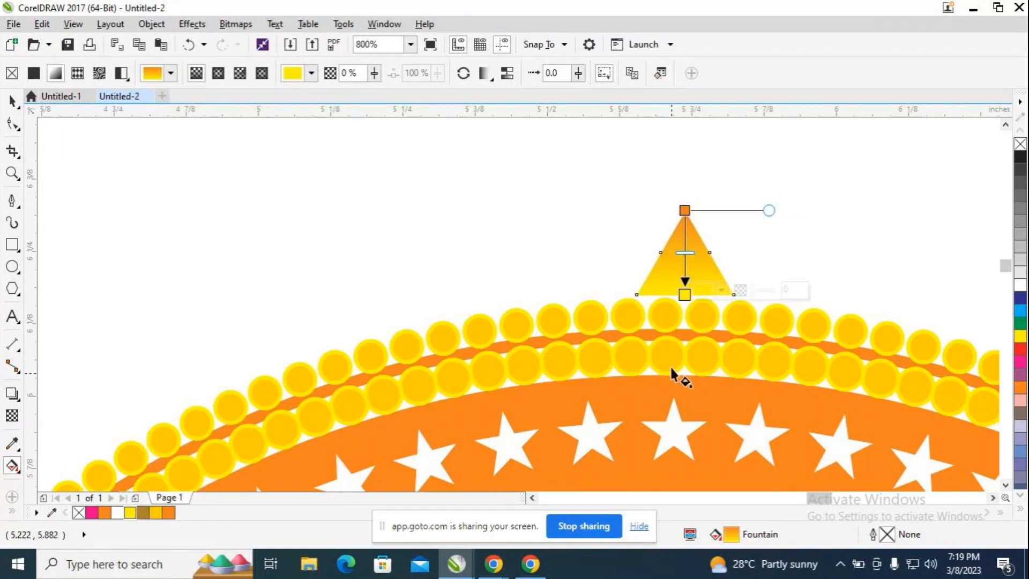
click(685, 212)
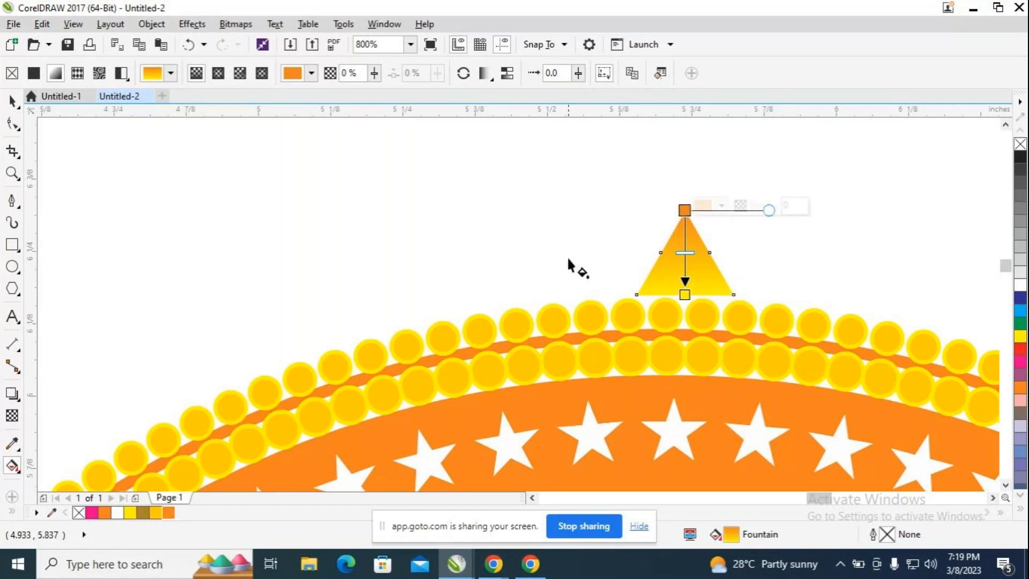
Nudge the triangle down by 0.01 inch so its base touches the outer ring of dots.
key(space)
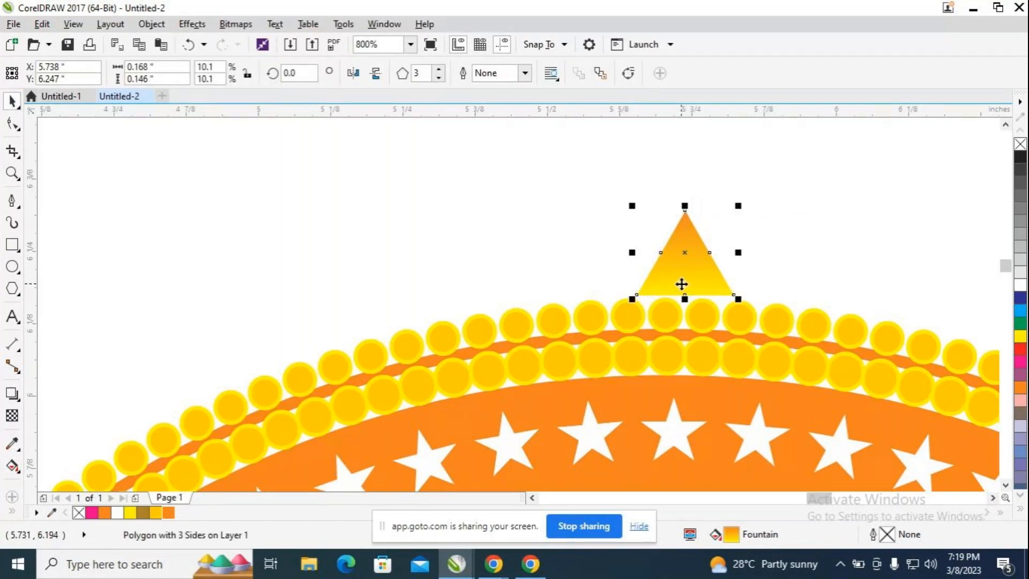
key(Down)
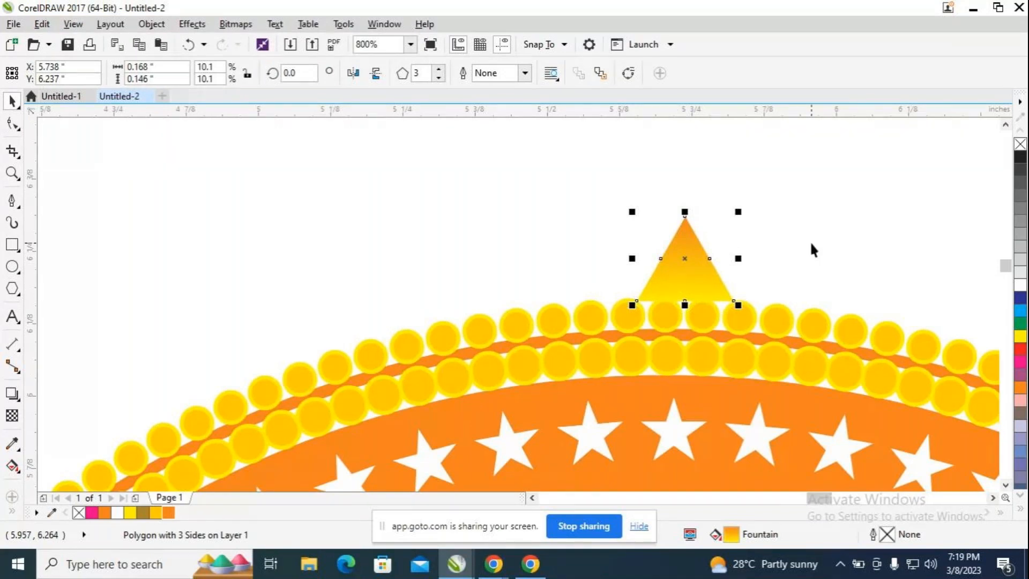
scroll(811, 249, down, 1)
scroll(818, 251, down, 1)
scroll(819, 245, up, 3)
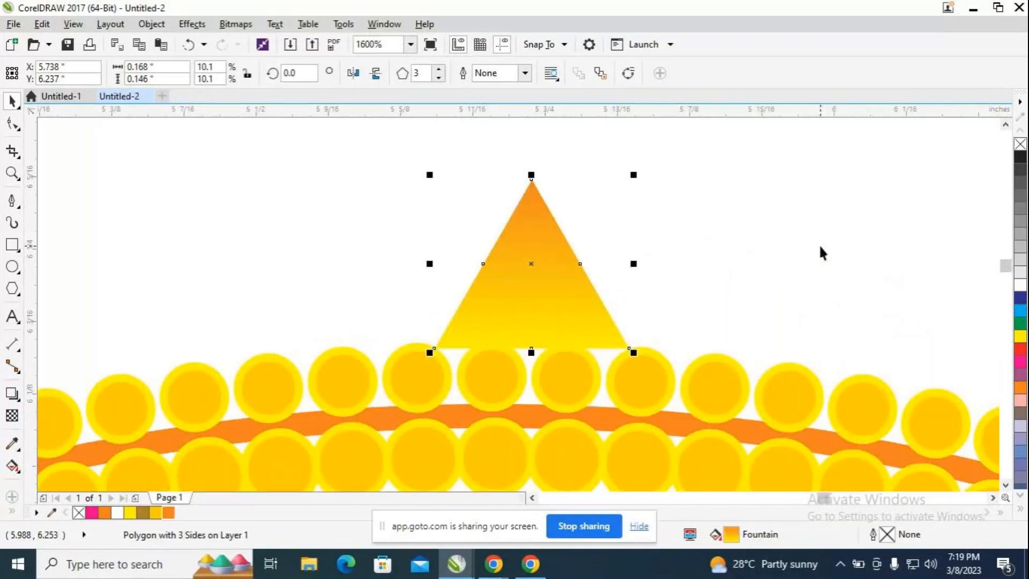
Examine the triangular spikes around the rim of the reference Amazon Great Indian Sale emblem for comparison with the drawn badge.
drag(822, 499, 829, 498)
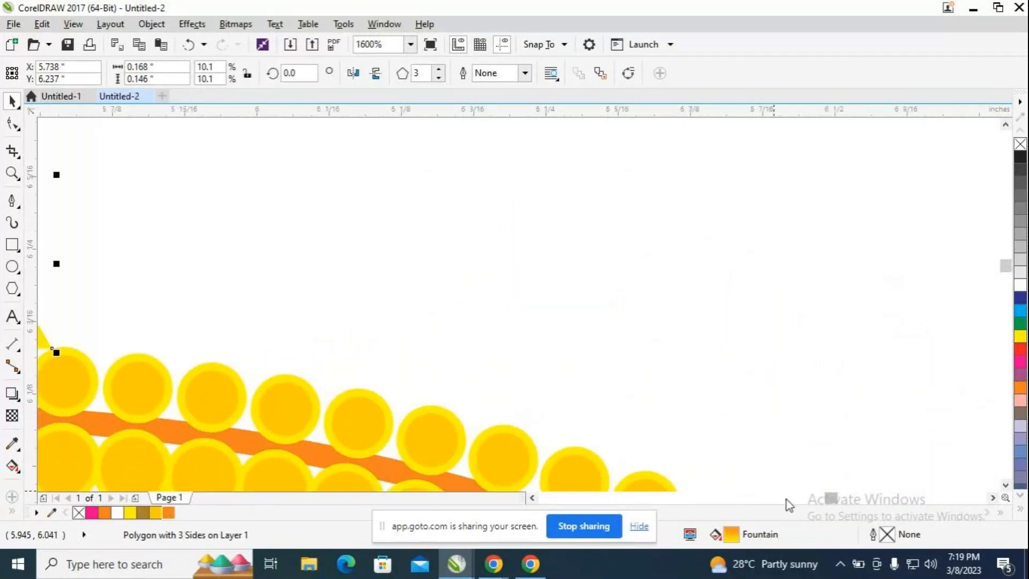
scroll(754, 384, down, 2)
scroll(760, 386, down, 2)
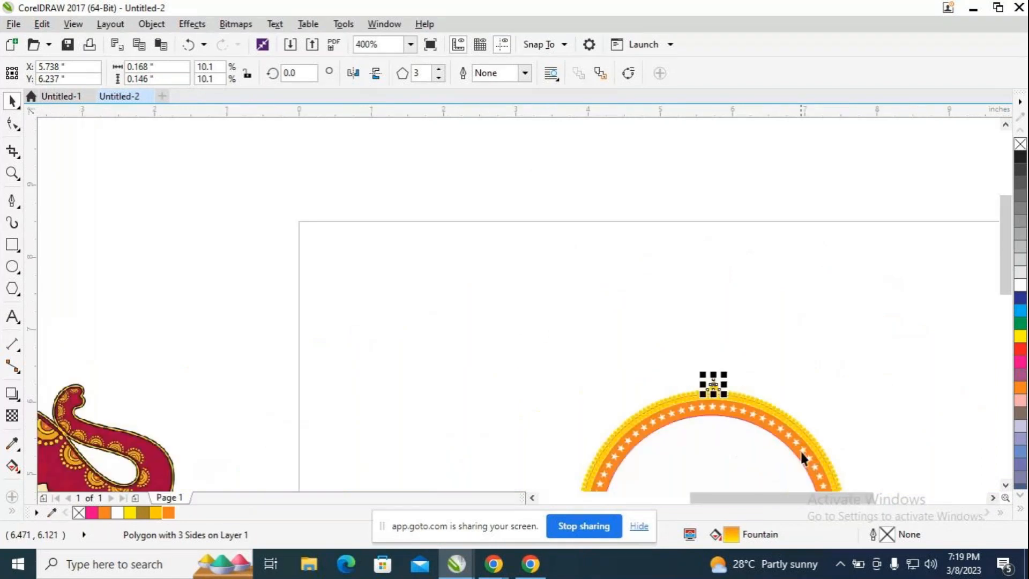
drag(815, 499, 695, 504)
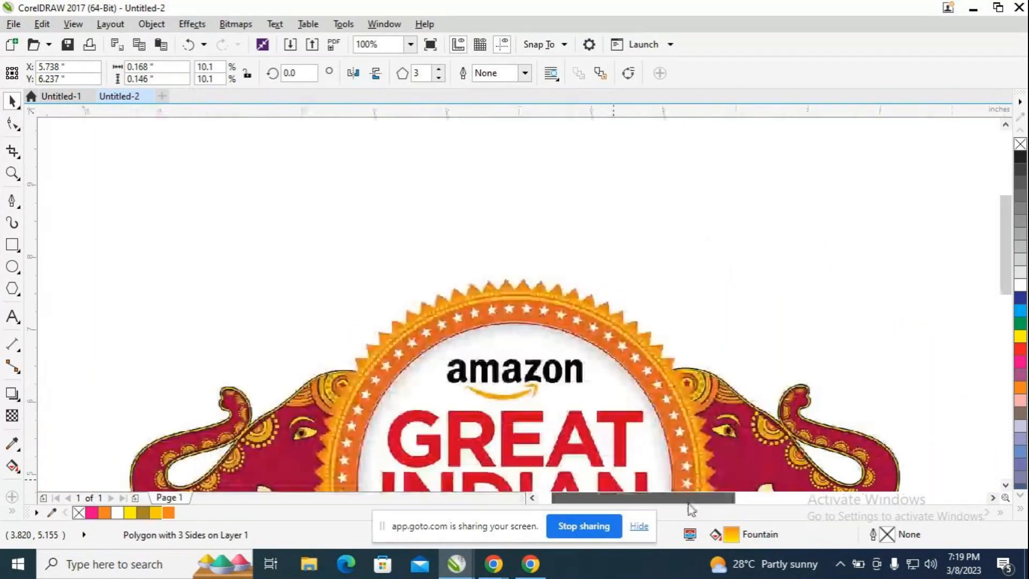
scroll(721, 323, up, 1)
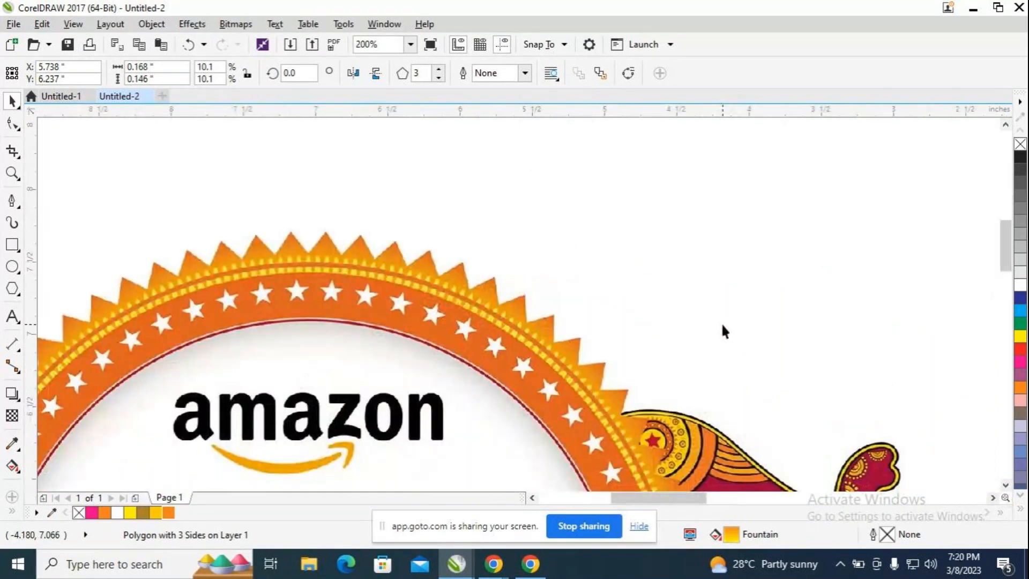
scroll(721, 322, down, 2)
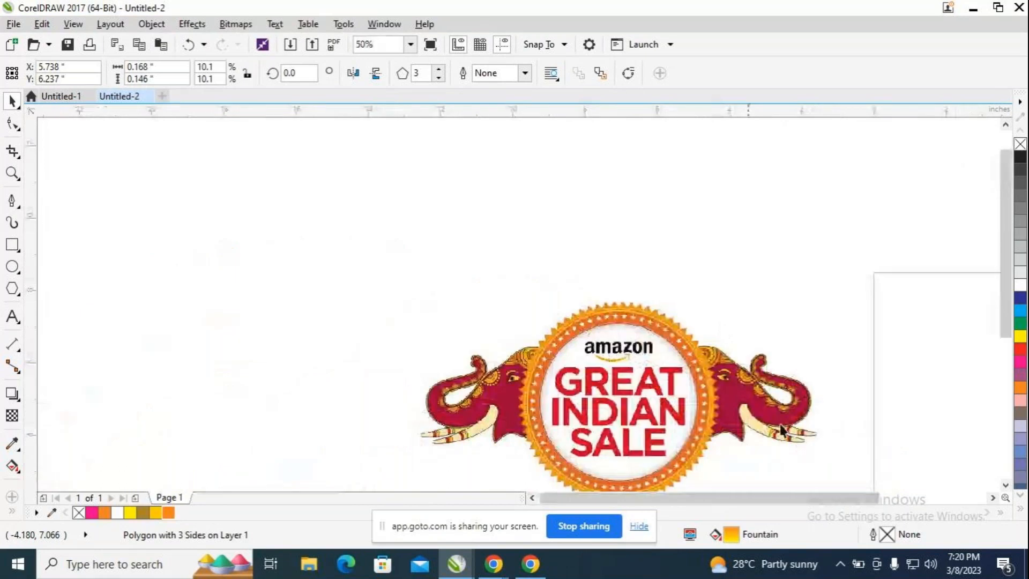
drag(825, 497, 972, 497)
scroll(571, 405, up, 4)
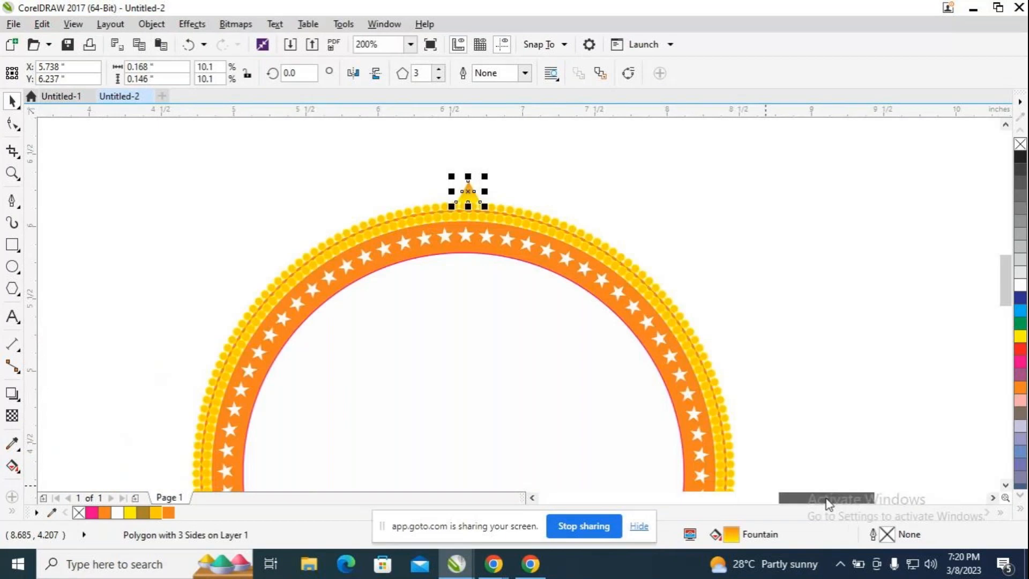
Enlarge the triangle to about 0.201 by 0.174 inches and move it to about X 5.739, Y 6.244 inches atop the ring.
scroll(679, 338, down, 1)
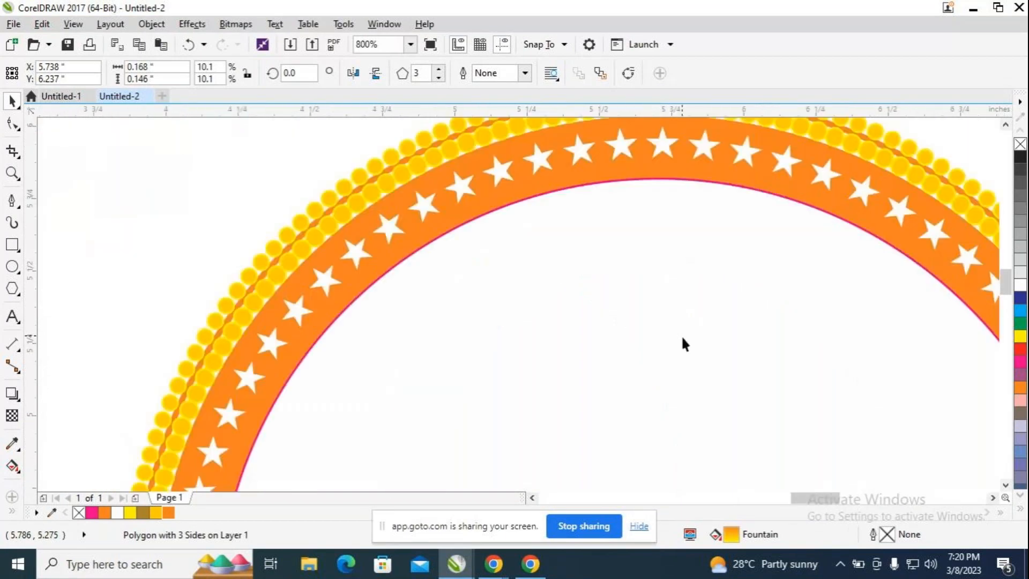
drag(1005, 281, 1005, 267)
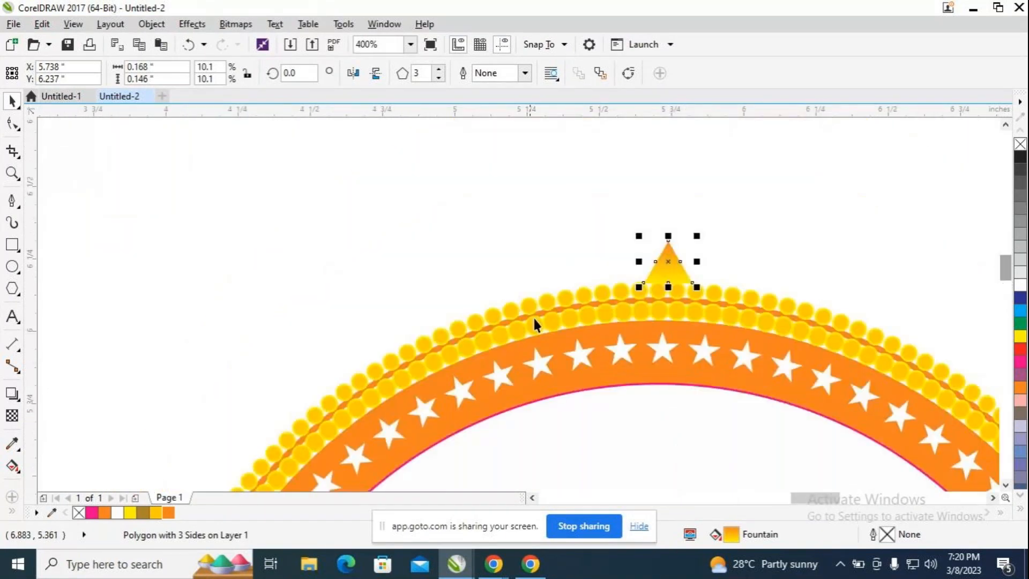
drag(700, 288, 705, 299)
scroll(682, 256, up, 2)
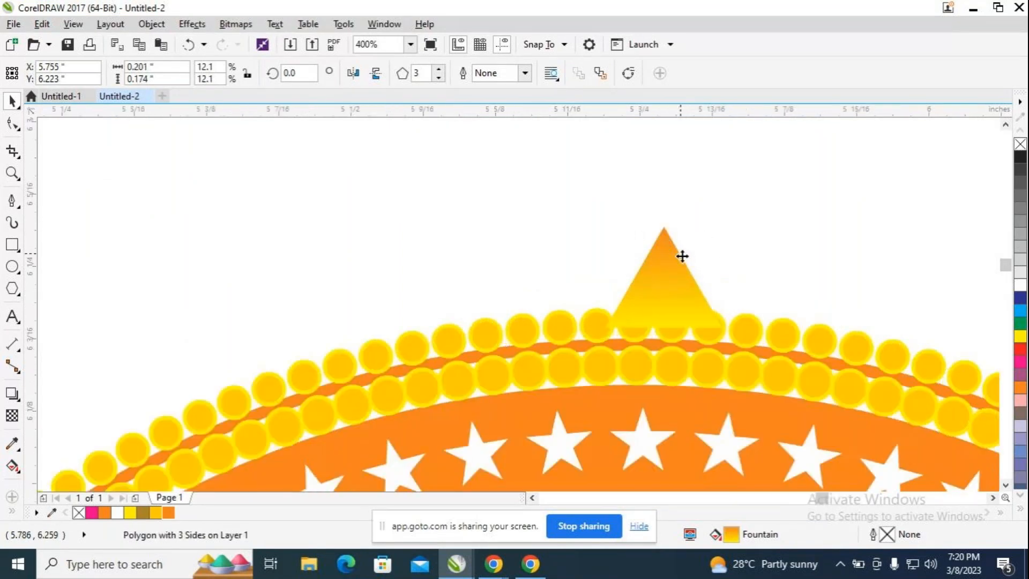
scroll(683, 256, up, 2)
drag(645, 311, 633, 293)
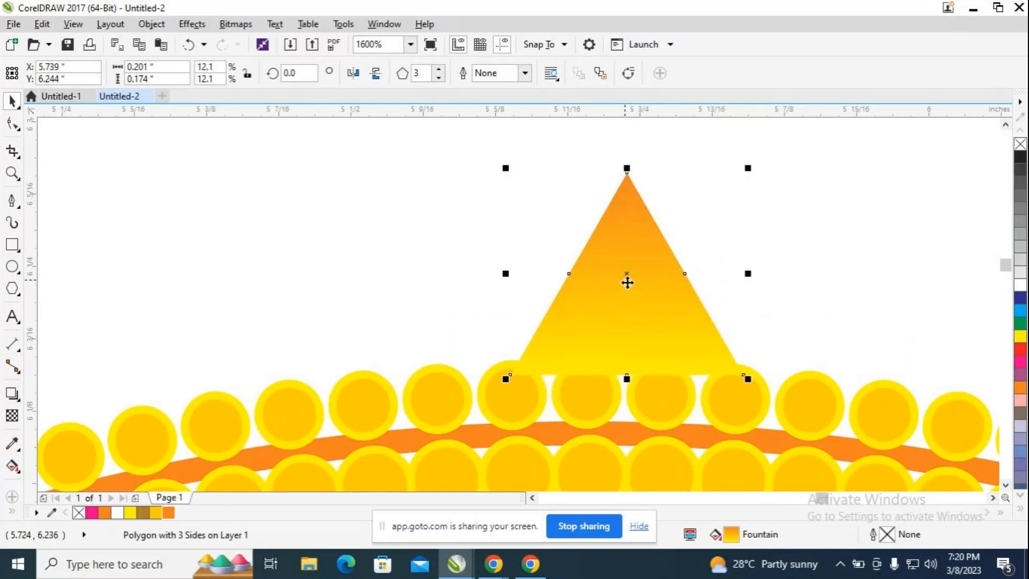
Send the triangle to the back of the page, behind the outer ring of dots.
right_click(636, 294)
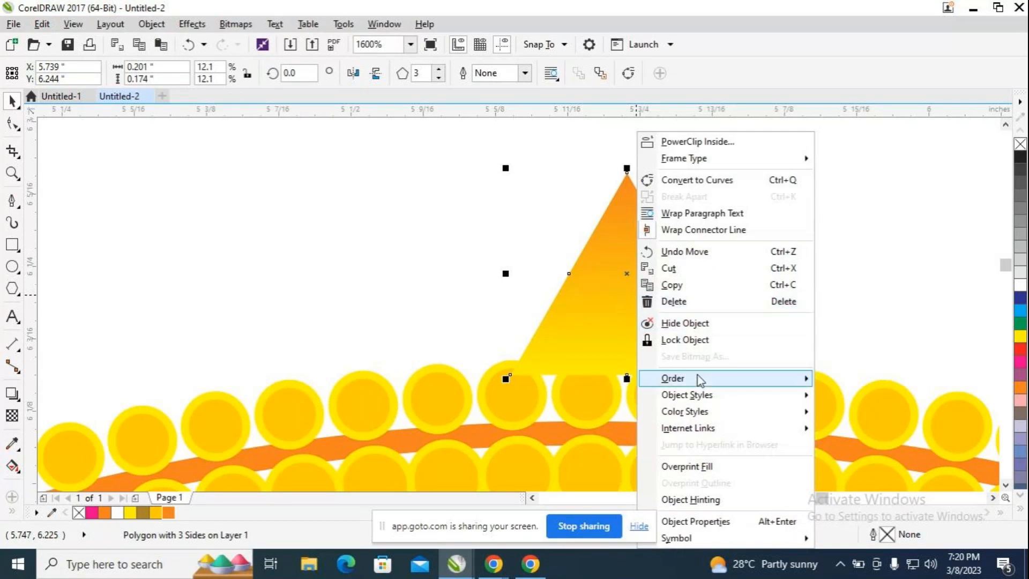
mouse_move(699, 379)
click(879, 395)
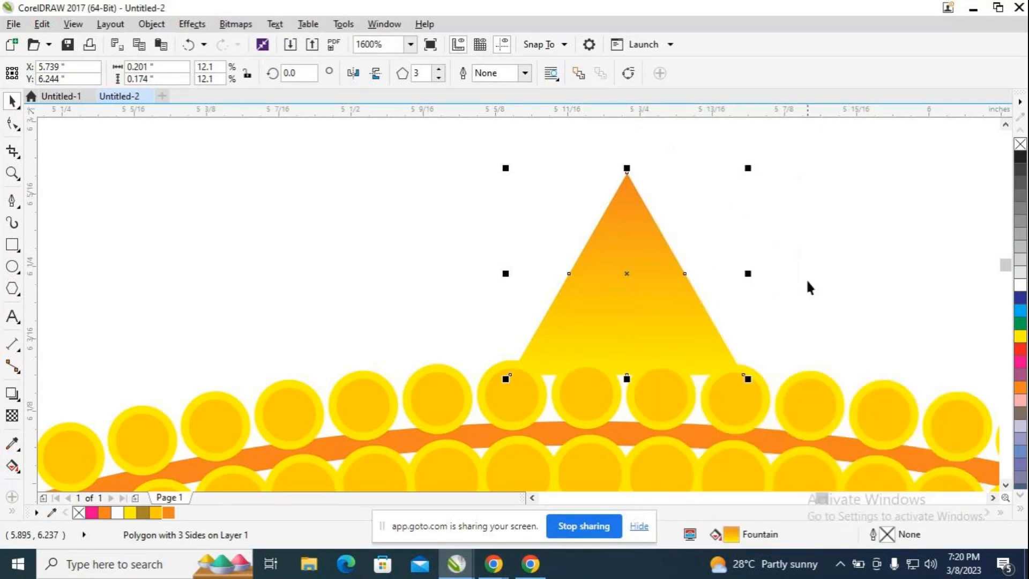
scroll(806, 278, down, 1)
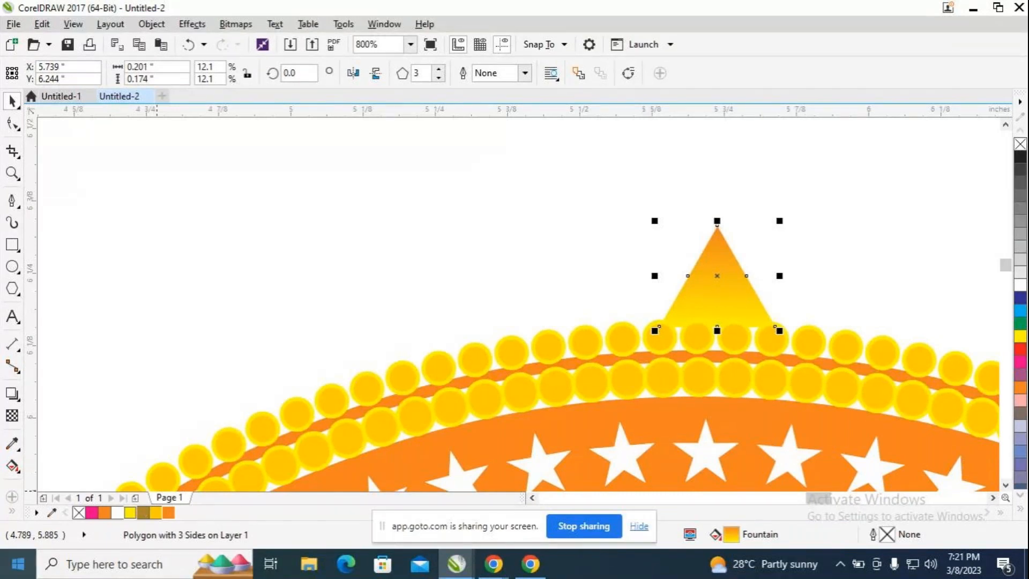
Duplicate the triangle and place the copy over the original at about X 5.739, Y 6.242 inches.
right_click(753, 274)
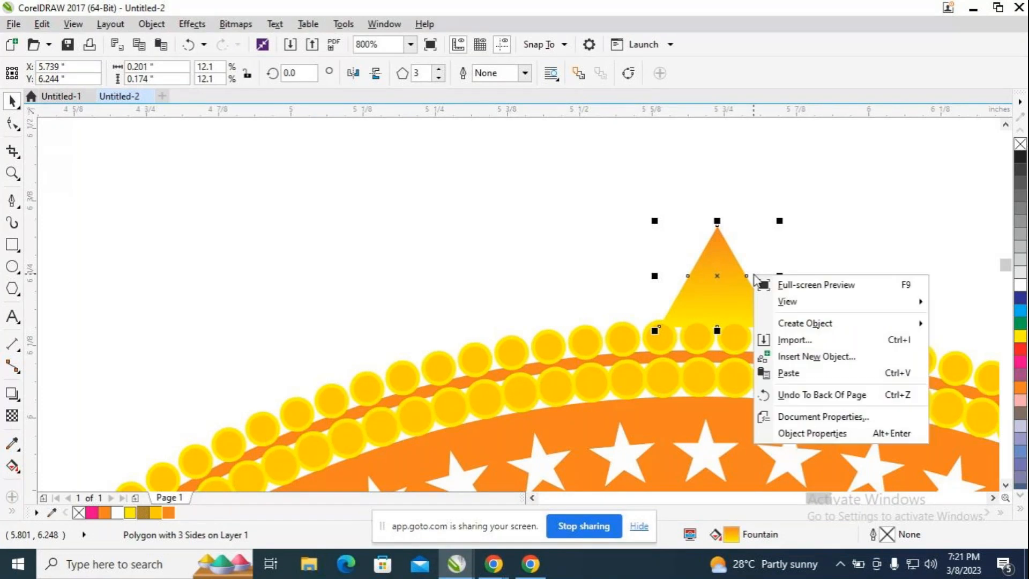
click(871, 193)
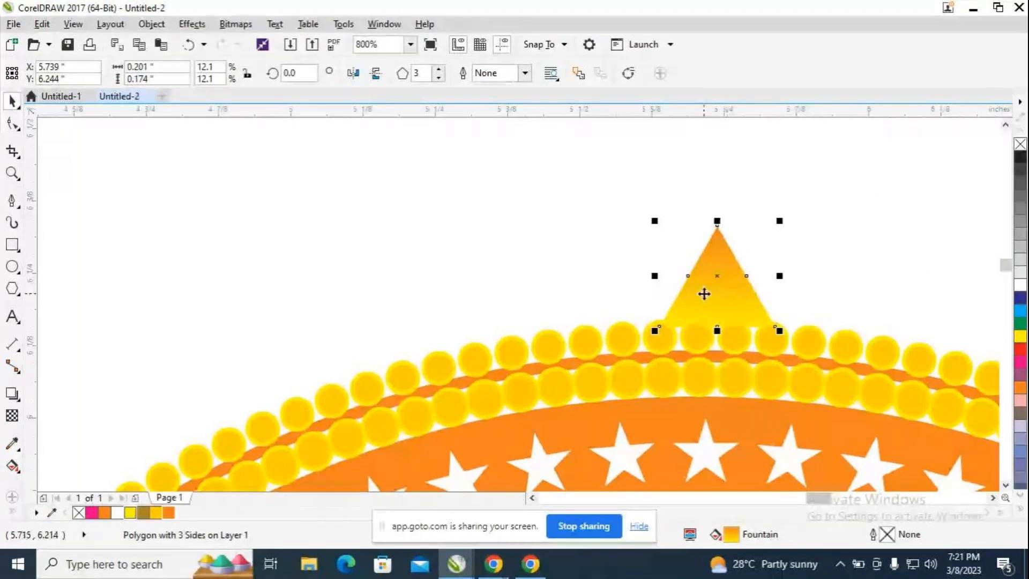
key(ctrl+d)
drag(861, 138, 719, 279)
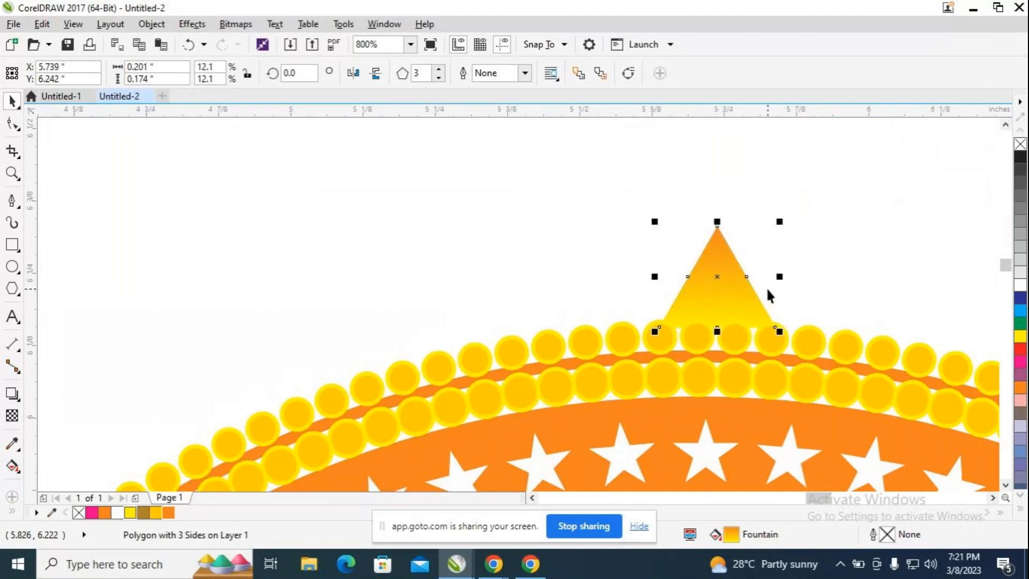
Move the triangle copy's rotation centre to the centre of the round badge.
scroll(767, 285, down, 1)
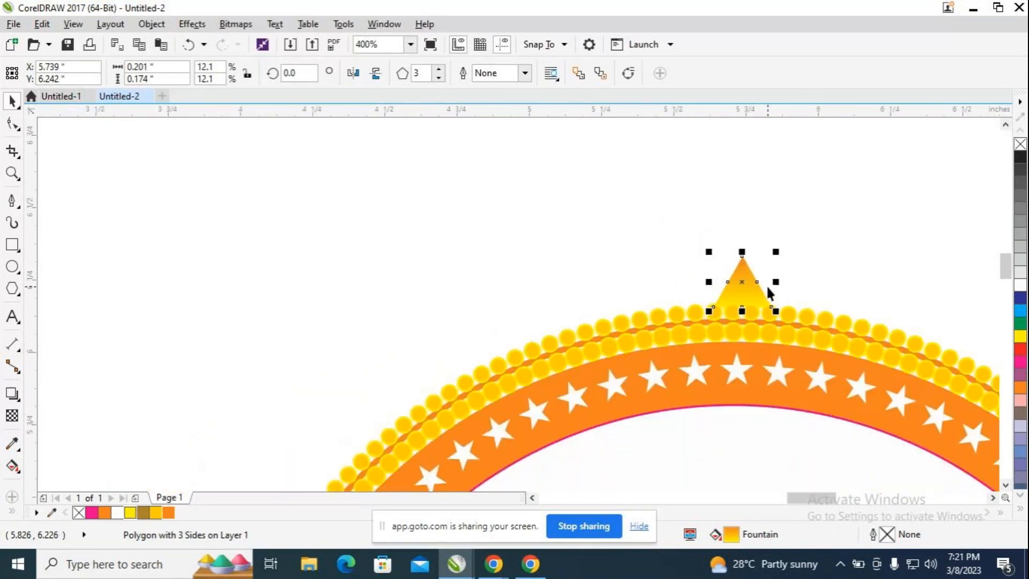
scroll(768, 292, down, 1)
click(758, 289)
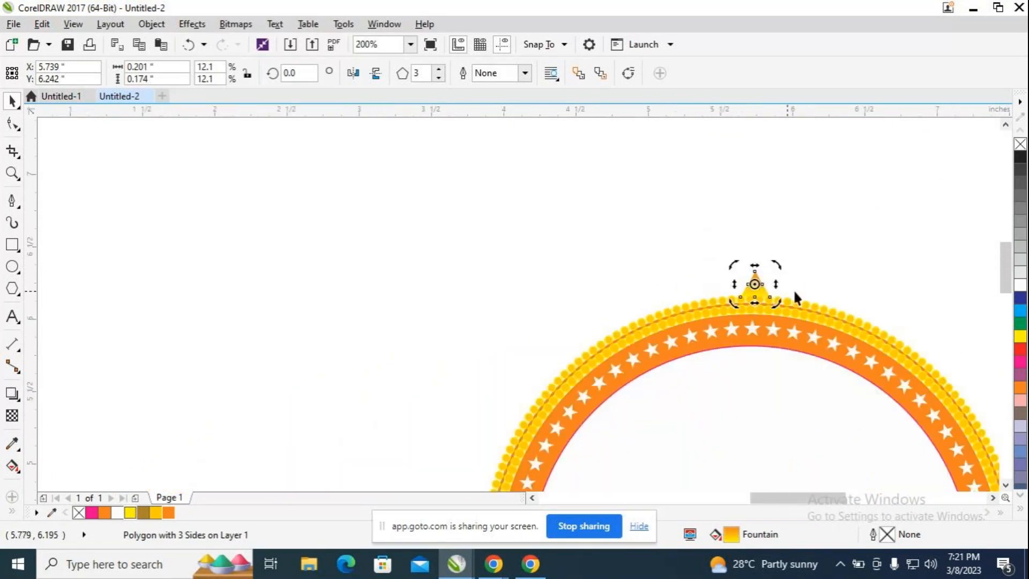
drag(1005, 264, 1007, 286)
drag(827, 502, 850, 500)
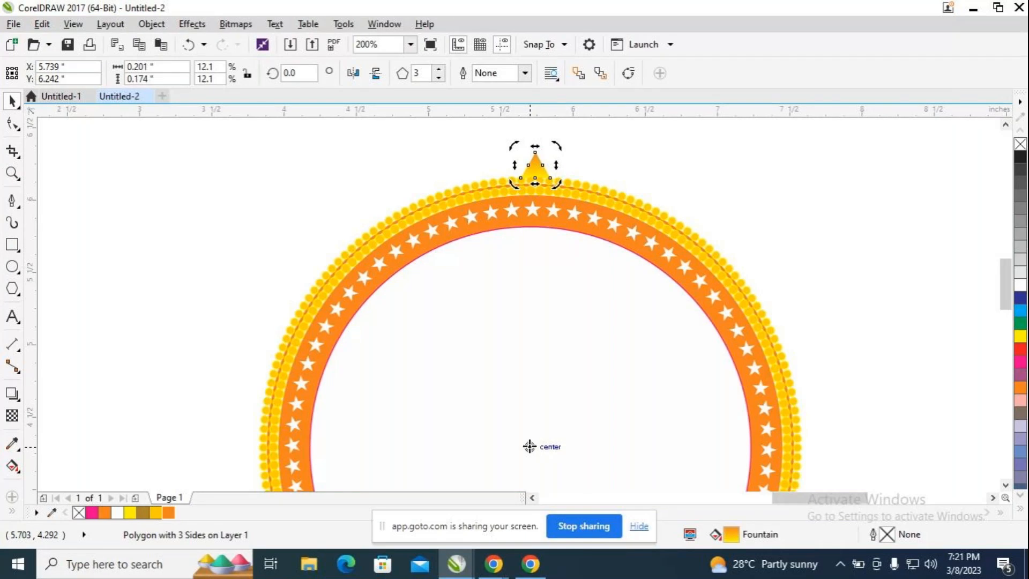
click(530, 447)
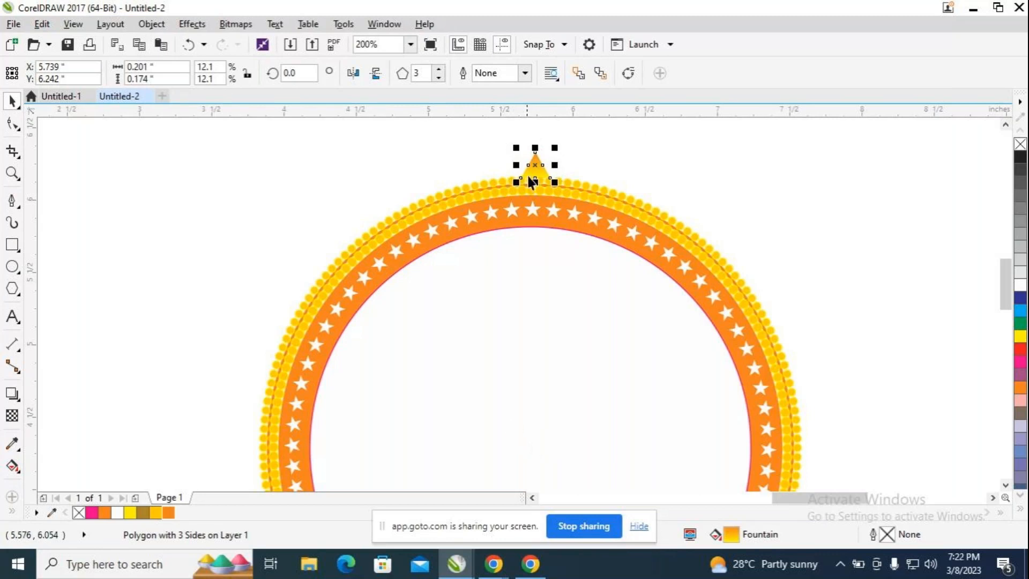
click(530, 161)
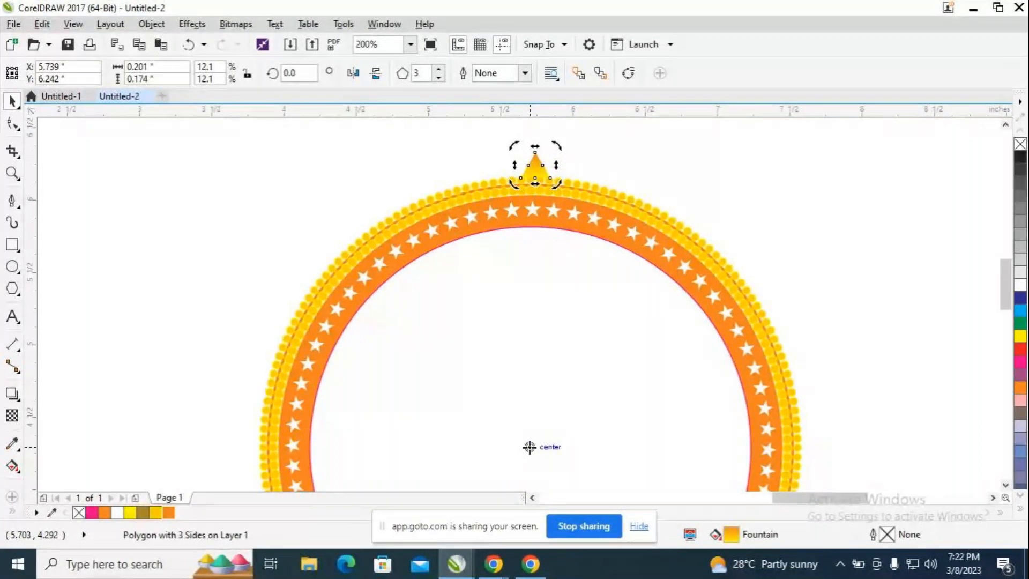
Try rotating the triangle copy 10 degrees about the badge's centre, and delete the duplicate.
click(284, 74)
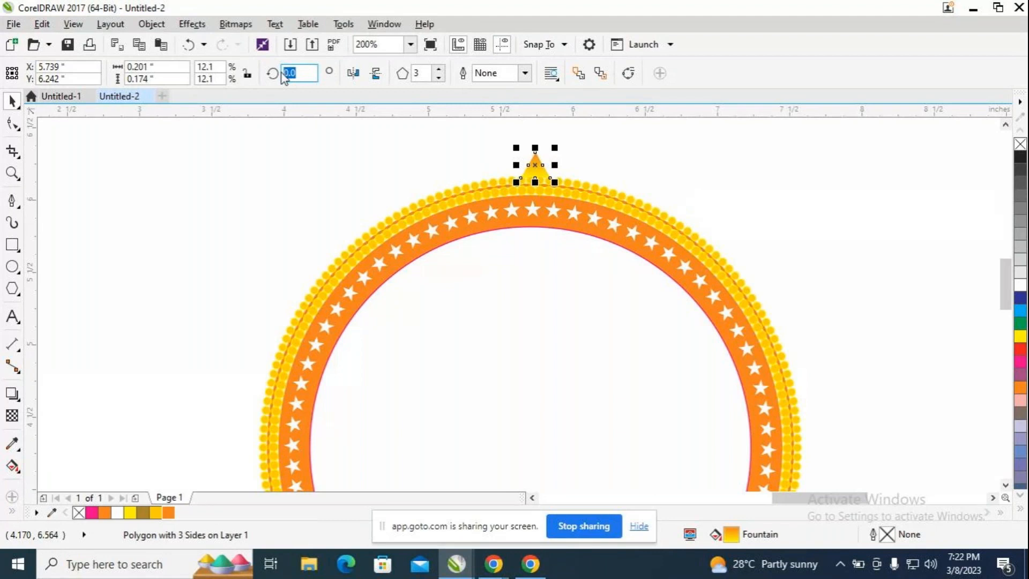
text(10)
key(Return)
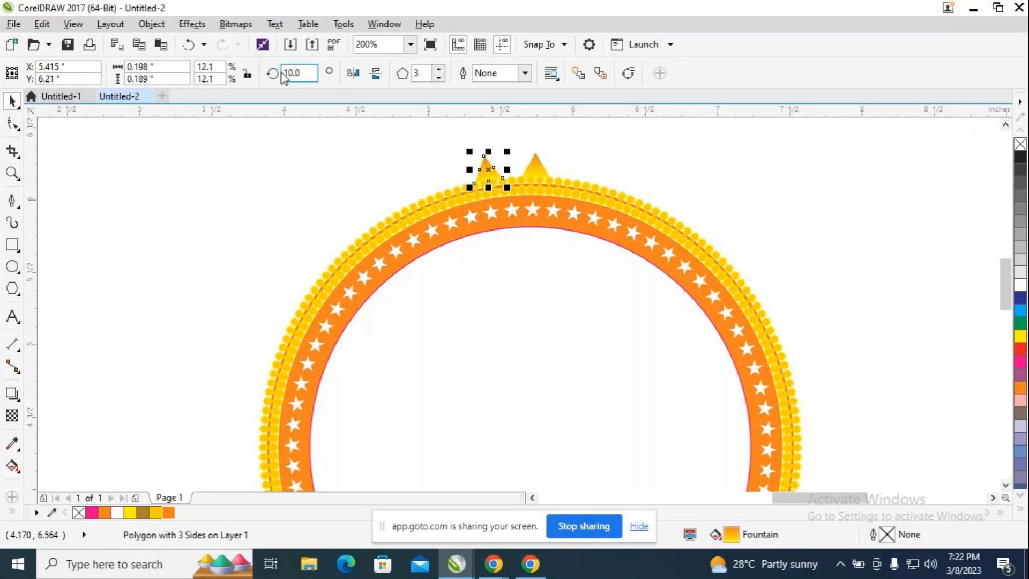
key(ctrl+z)
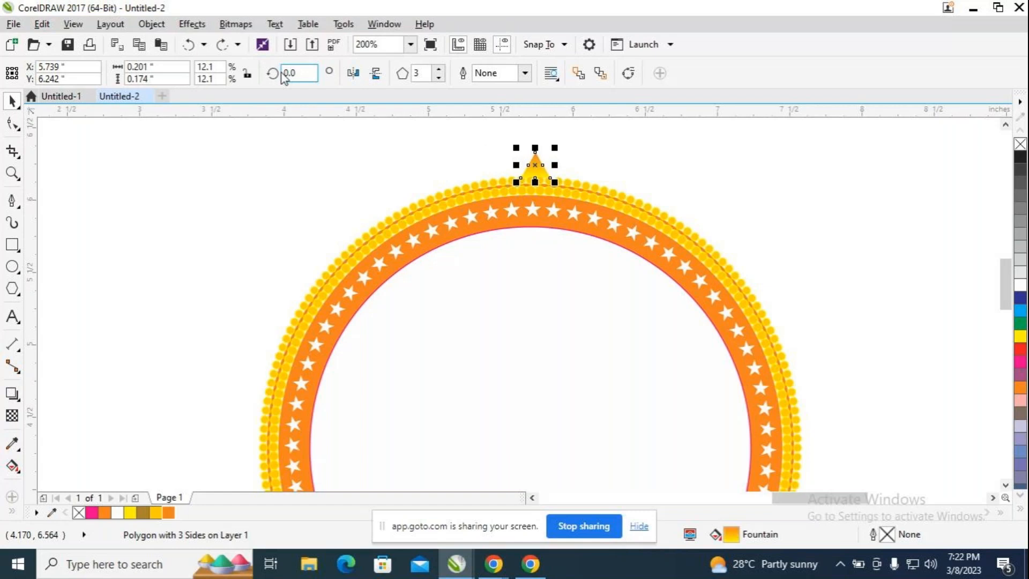
key(ctrl+d)
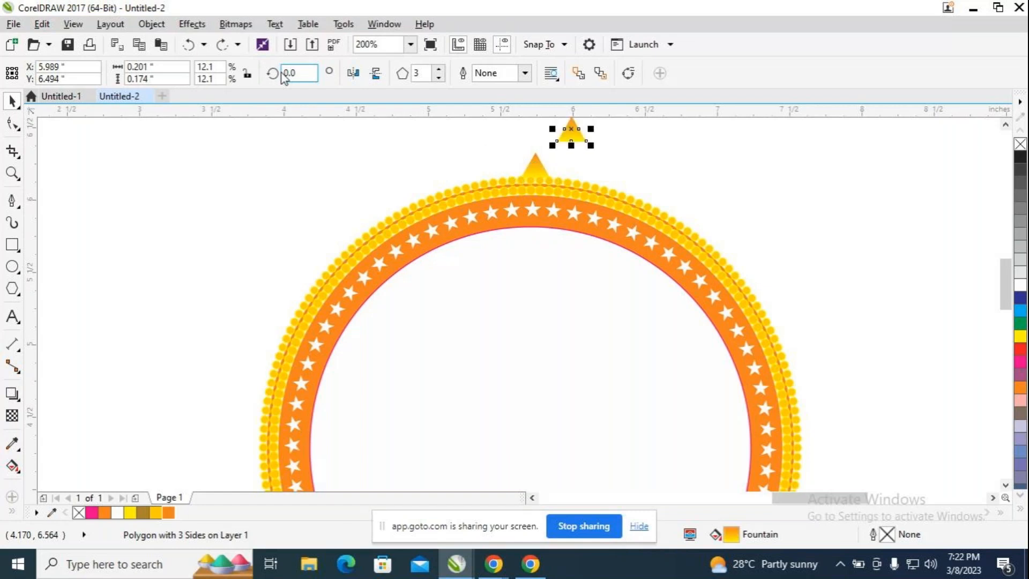
key(Delete)
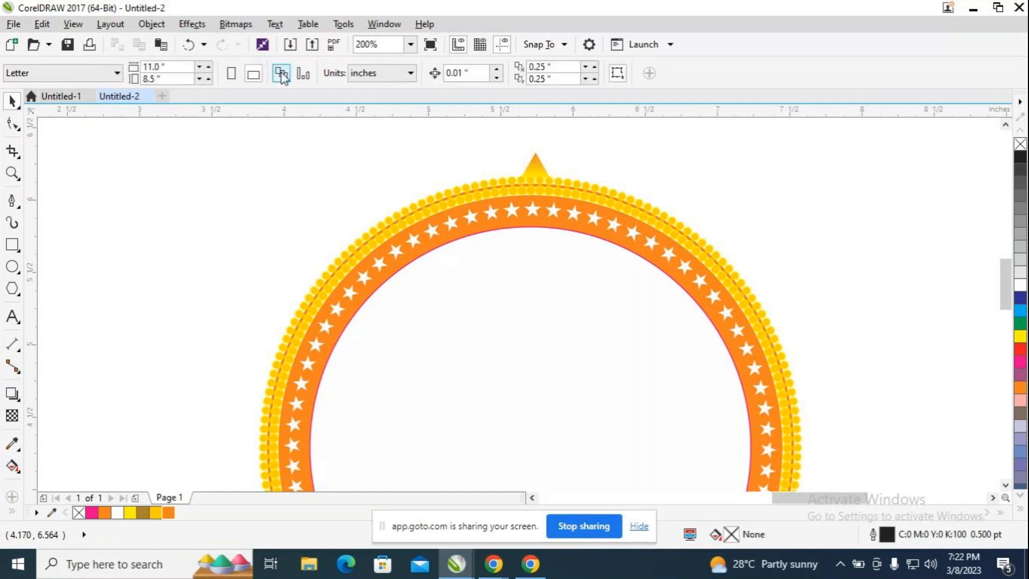
Duplicate the triangle atop the ring and place the copy over the original at about X 5.739, Y 6.244 inches.
click(542, 166)
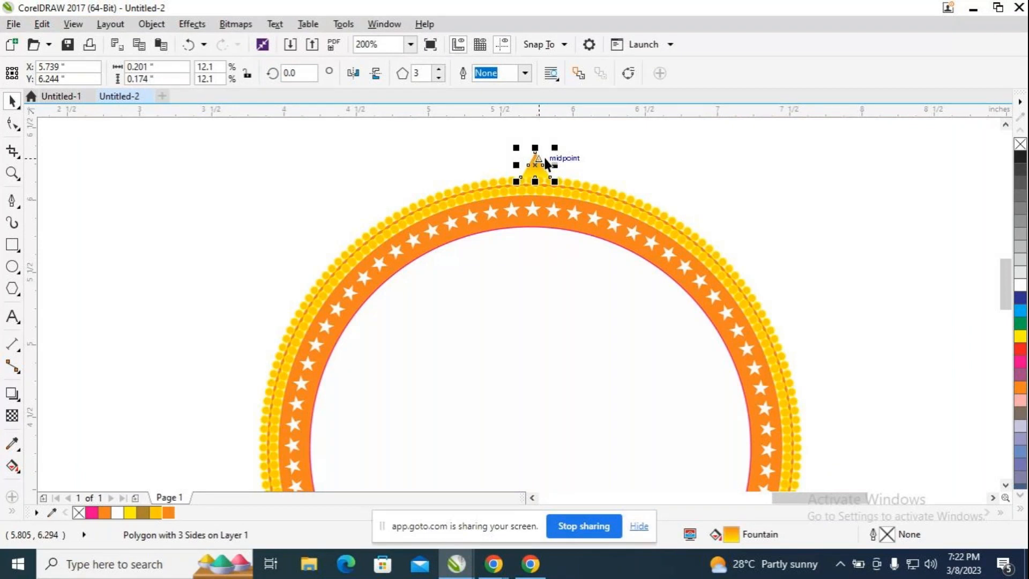
key(ctrl+d)
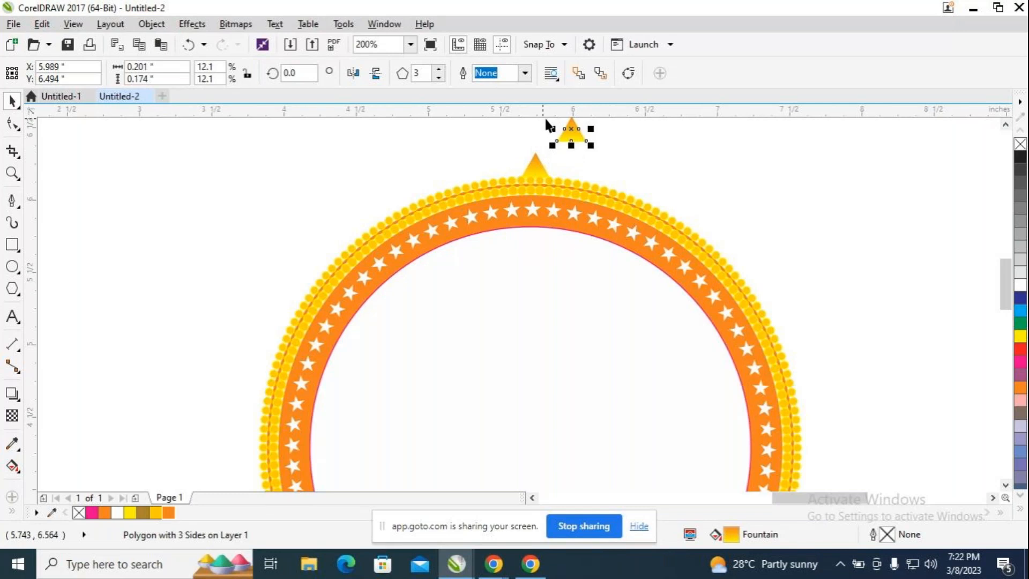
drag(572, 128, 535, 170)
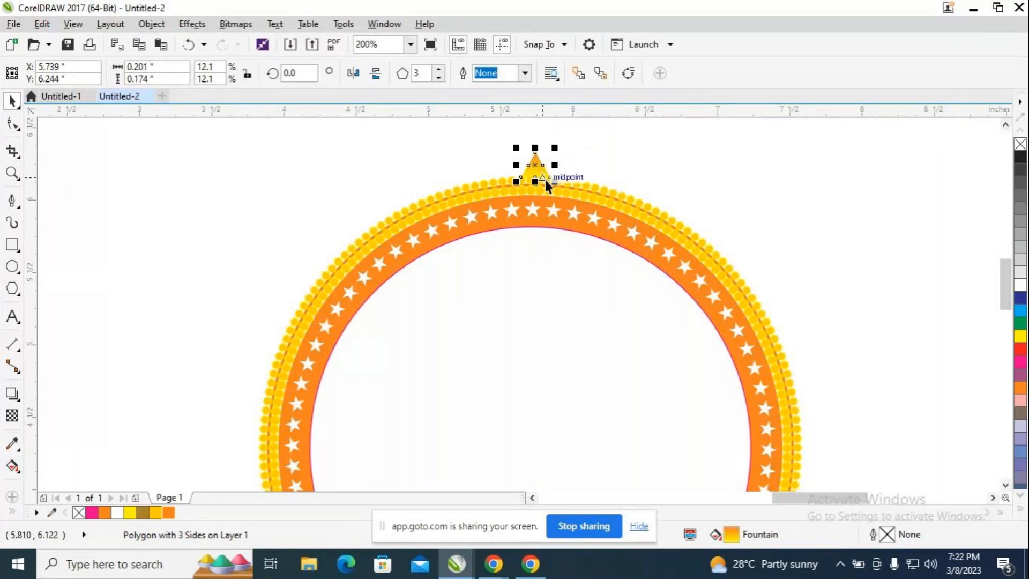
Set the rotation centre of the new triangle copy to the badge's centre.
scroll(545, 179, up, 1)
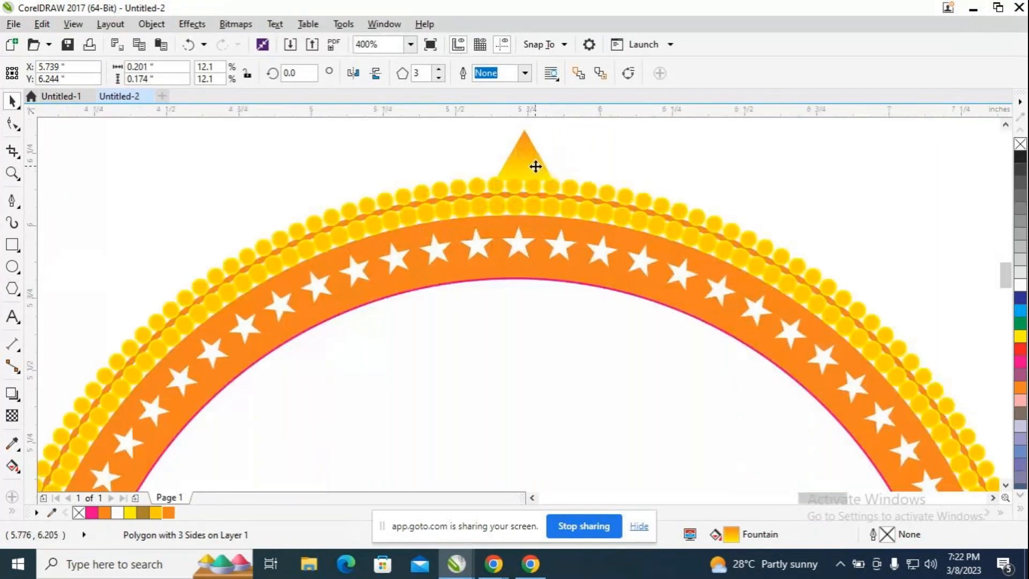
click(535, 165)
scroll(535, 166, down, 1)
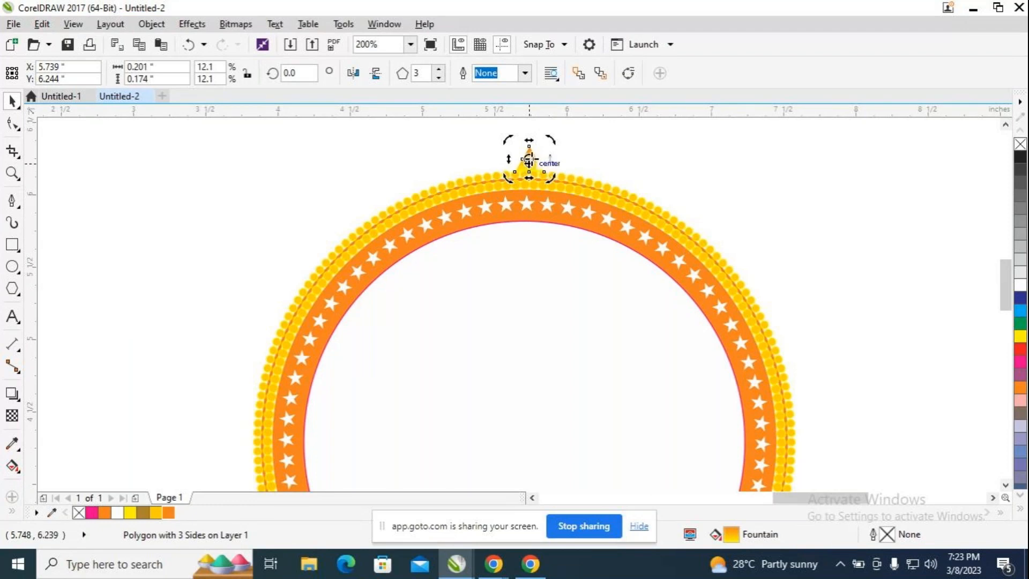
drag(529, 161, 532, 185)
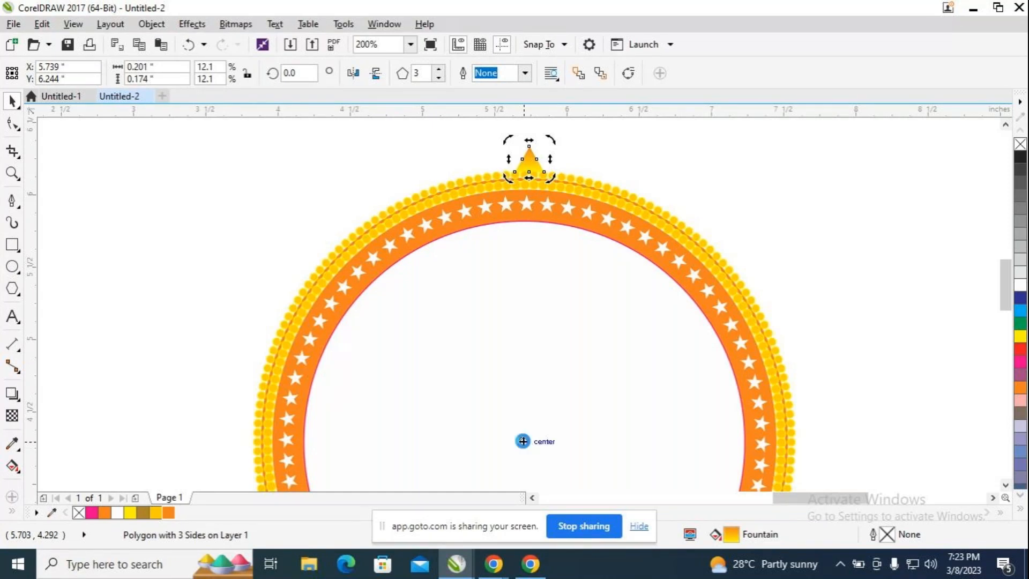
Rotate the triangle copy 5 degrees about the badge's centre so it sits beside the original spike.
click(298, 75)
drag(298, 75, 283, 74)
text(5)
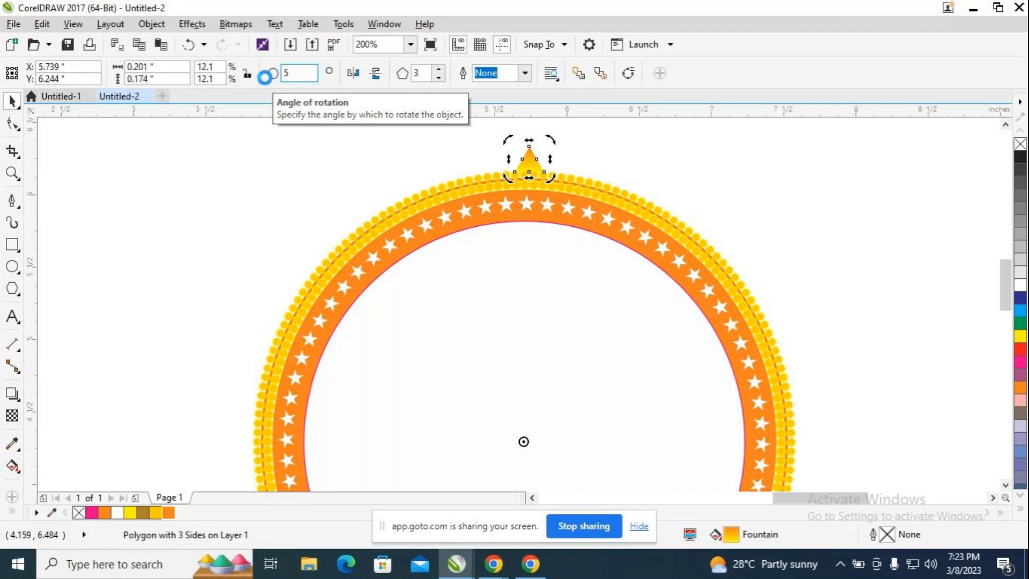
key(Return)
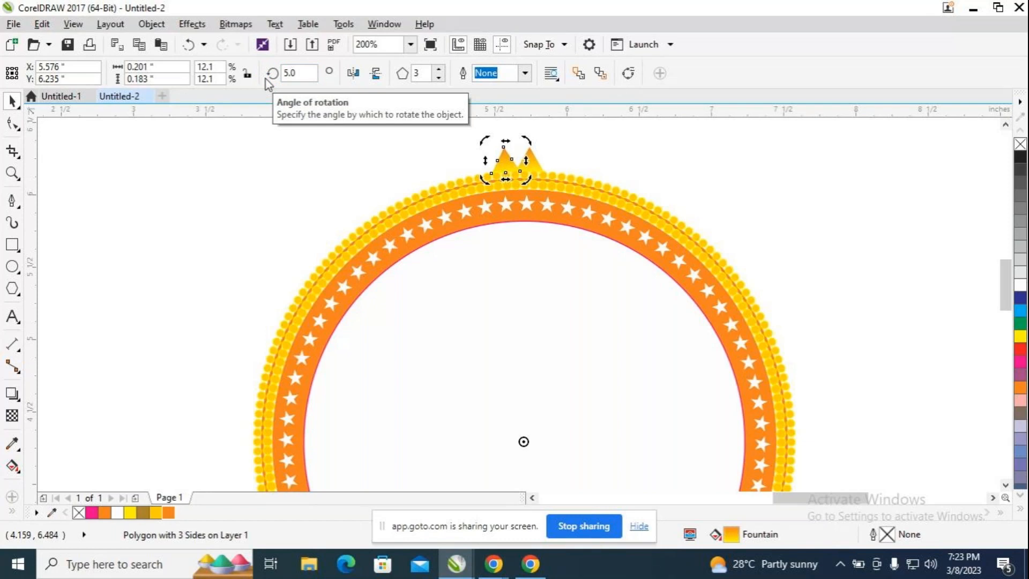
Repeat the rotated duplicate every 5 degrees up to 355 degrees to fill the badge's whole rim with triangular spikes.
key(ctrl+d)
key(ctrl+d)
key(ctrl+d)
key(ctrl+d)
key(ctrl+d)
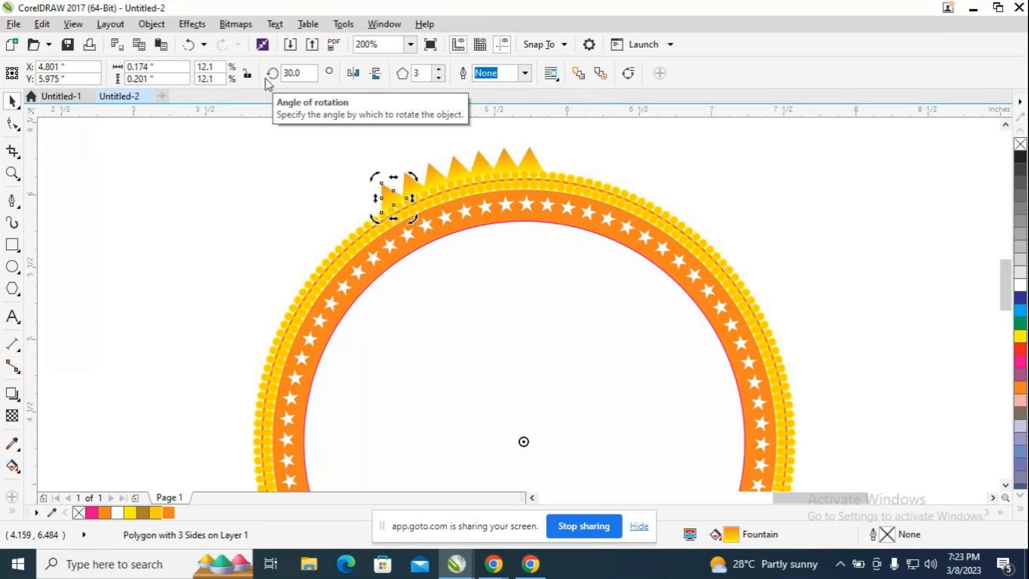
key(ctrl+d)
key(ctrl+d)
key(ctrl+d)
key(ctrl+d)
key(ctrl+d)
key(ctrl+d)
key(ctrl+d)
key(ctrl+d)
key(ctrl+d)
key(ctrl+d)
key(ctrl+d)
key(ctrl+d)
key(ctrl+d)
key(ctrl+d)
key(ctrl+d)
key(ctrl+d)
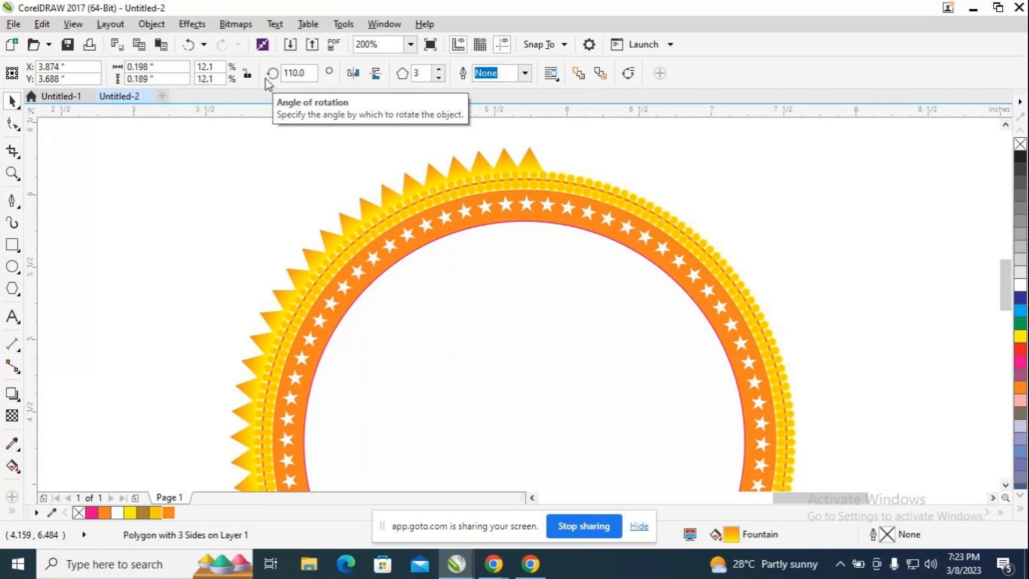
key(ctrl+d)
key(ctrl+d)
key(ctrl+d)
key(ctrl+d)
key(ctrl+d)
key(ctrl+d)
key(ctrl+d)
key(ctrl+d)
key(ctrl+d)
key(ctrl+d)
key(ctrl+d)
key(ctrl+d)
key(ctrl+d)
key(ctrl+d)
key(ctrl+d)
key(ctrl+d)
key(ctrl+d)
key(ctrl+d)
key(ctrl+d)
key(ctrl+d)
key(ctrl+d)
key(ctrl+d)
key(ctrl+d)
key(ctrl+d)
key(ctrl+d)
key(ctrl+d)
key(ctrl+d)
key(ctrl+d)
key(ctrl+d)
key(ctrl+d)
key(ctrl+d)
key(ctrl+d)
key(ctrl+d)
key(ctrl+d)
key(ctrl+d)
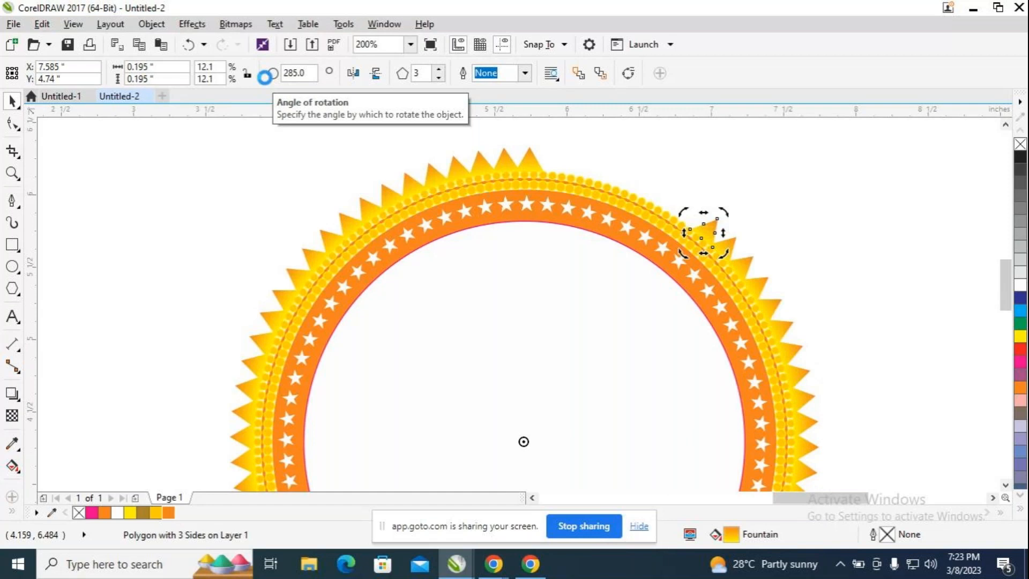
key(ctrl+d)
key(ctrl+d)
key(ctrl+d)
key(ctrl+d)
key(ctrl+d)
key(ctrl+d)
key(ctrl+d)
key(ctrl+d)
key(ctrl+d)
key(ctrl+d)
key(ctrl+d)
key(ctrl+d)
key(ctrl+d)
key(ctrl+d)
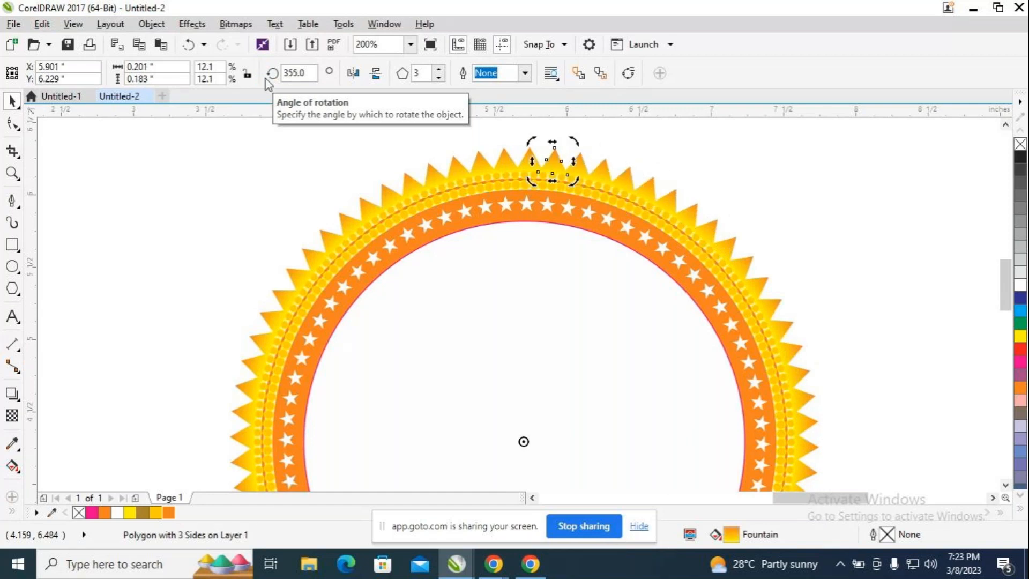
Compare the spiked badge with the reference Amazon Great Indian Sale emblem.
scroll(869, 211, down, 2)
click(639, 480)
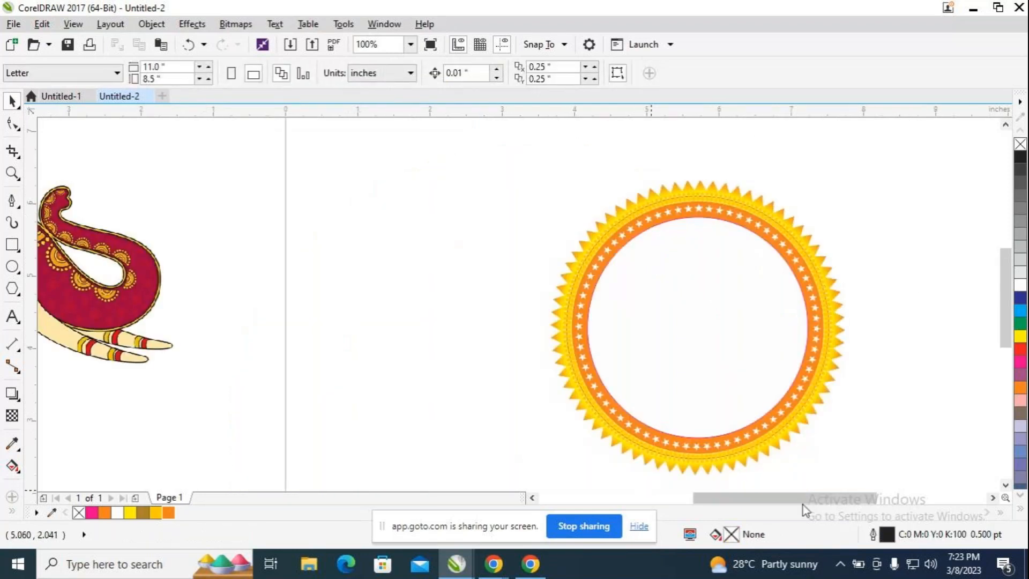
scroll(861, 350, down, 2)
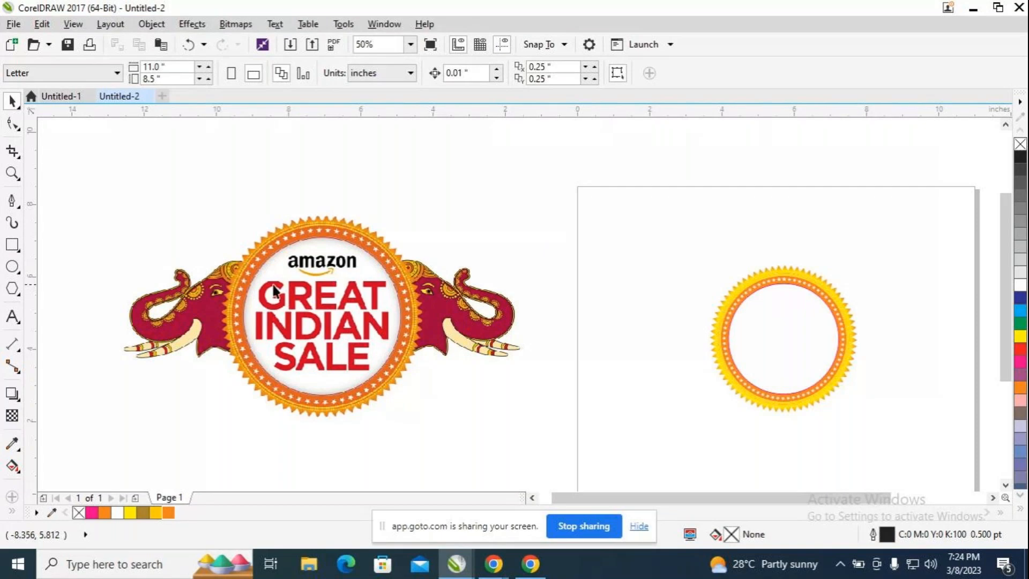
scroll(274, 290, up, 1)
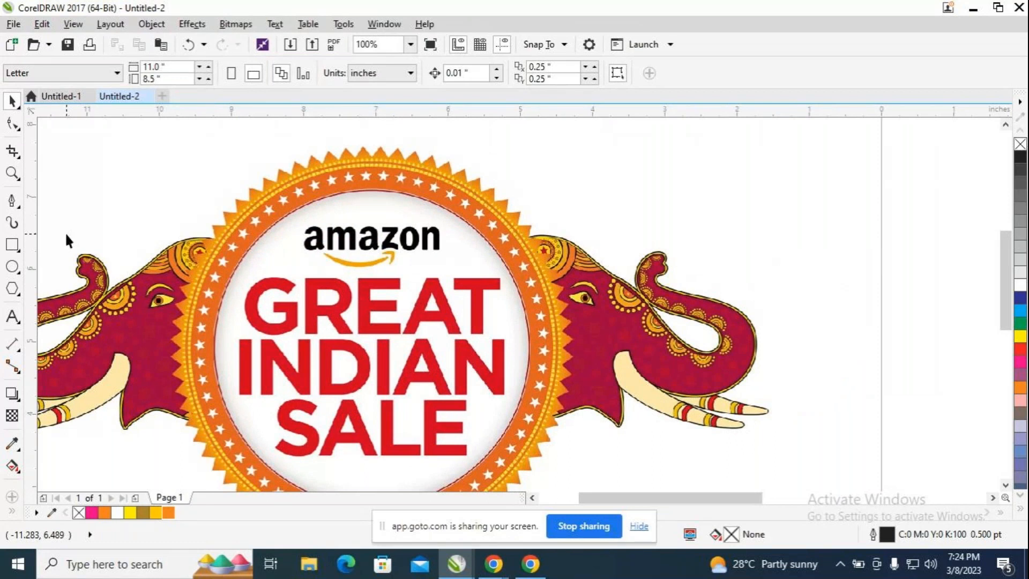
scroll(337, 339, down, 1)
drag(745, 499, 797, 499)
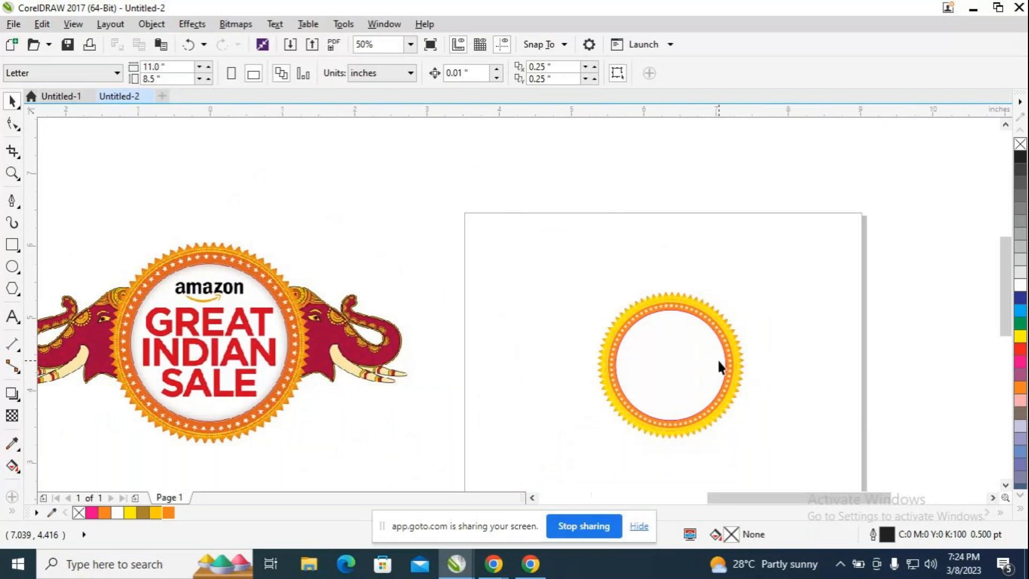
scroll(719, 364, up, 1)
scroll(813, 413, down, 1)
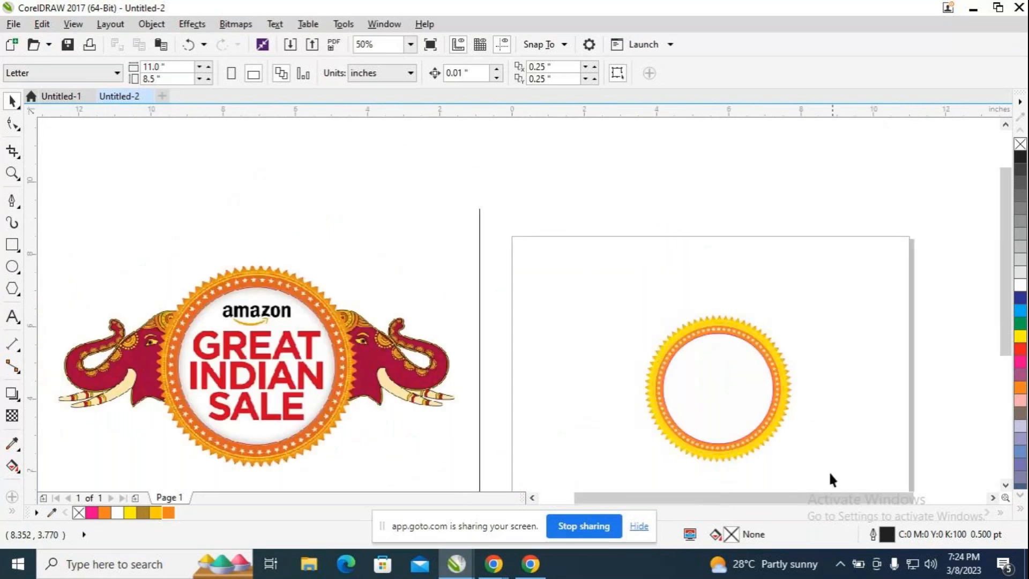
drag(823, 498, 823, 498)
Group all the objects of the drawn round badge into one group.
drag(592, 294, 858, 478)
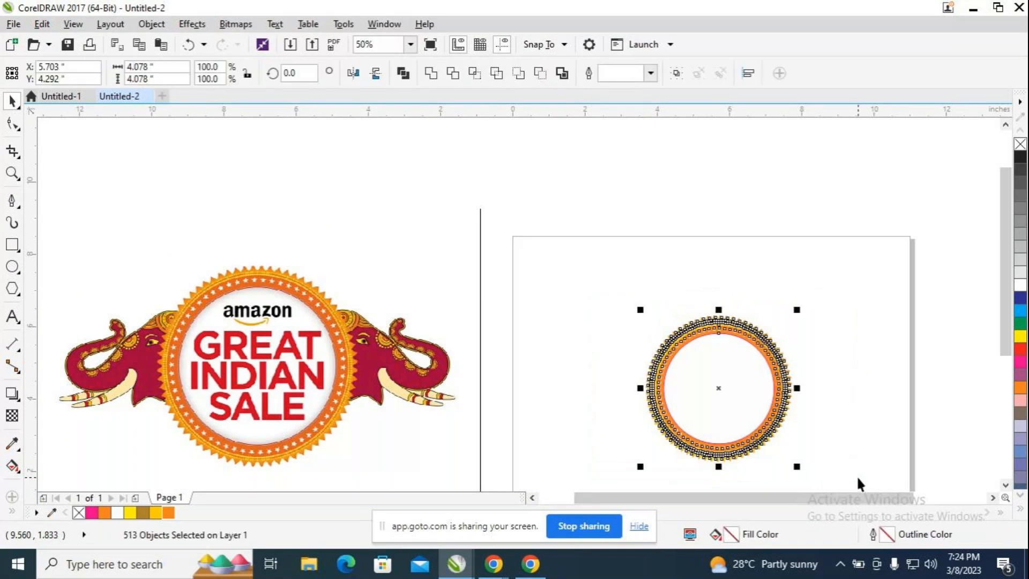
key(ctrl+g)
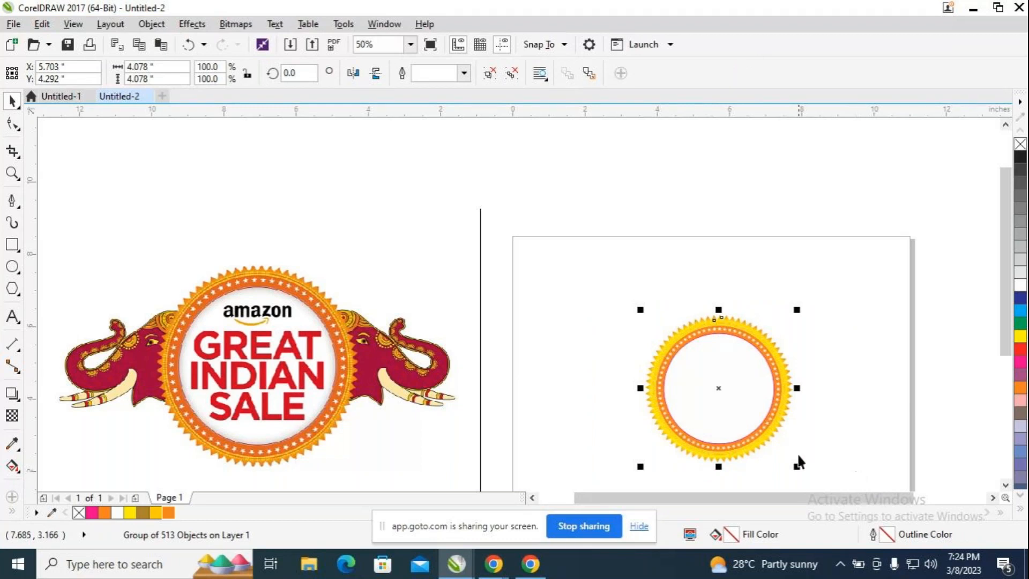
mouse_move(622, 266)
mouse_down()
mouse_move(827, 321)
mouse_move(876, 480)
mouse_up()
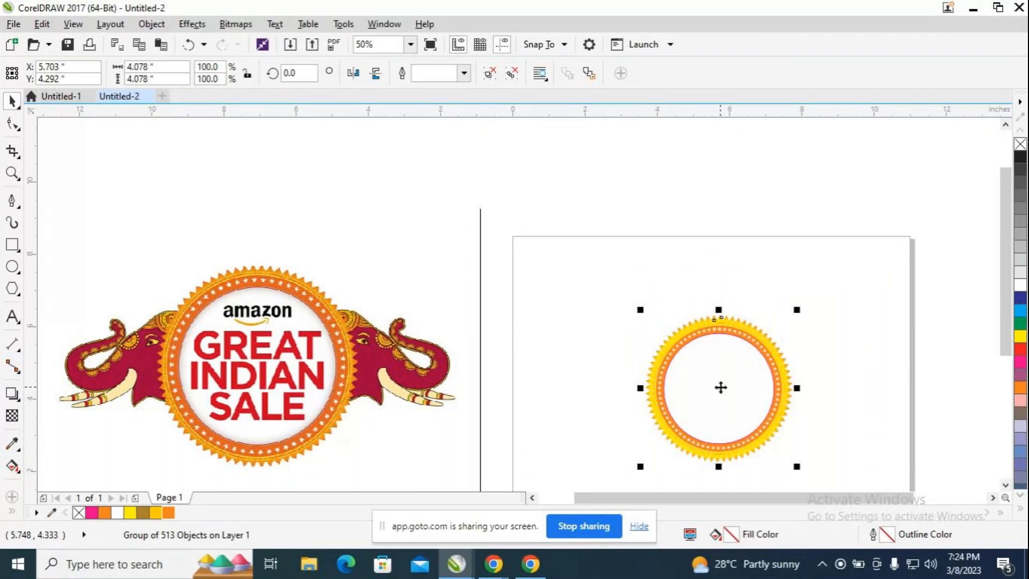
scroll(832, 430, down, 1)
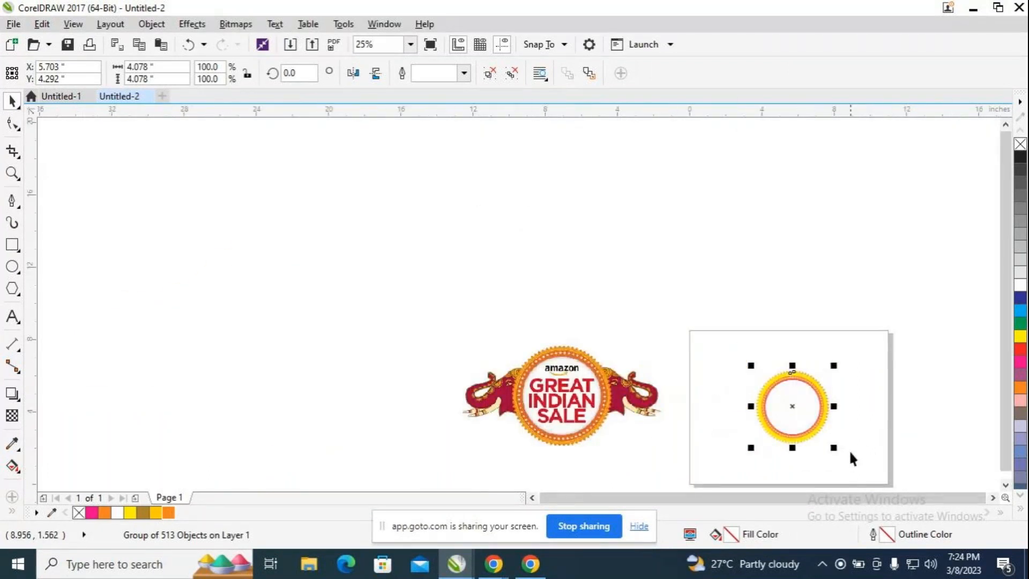
scroll(850, 453, up, 1)
drag(846, 403, 754, 344)
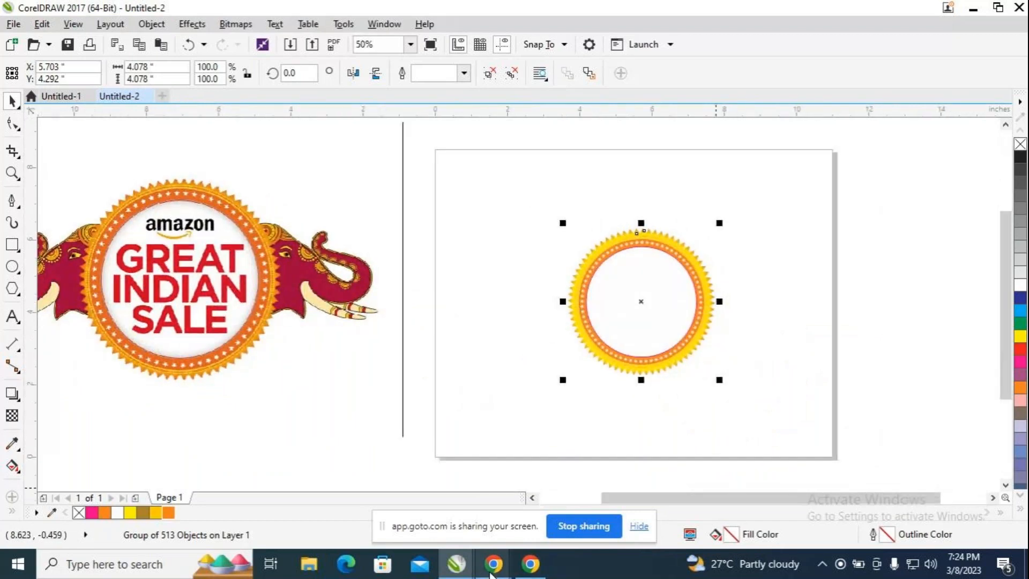
Switch to the GoTo meeting window in Chrome and turn off the microphone.
mouse_move(491, 568)
click(539, 519)
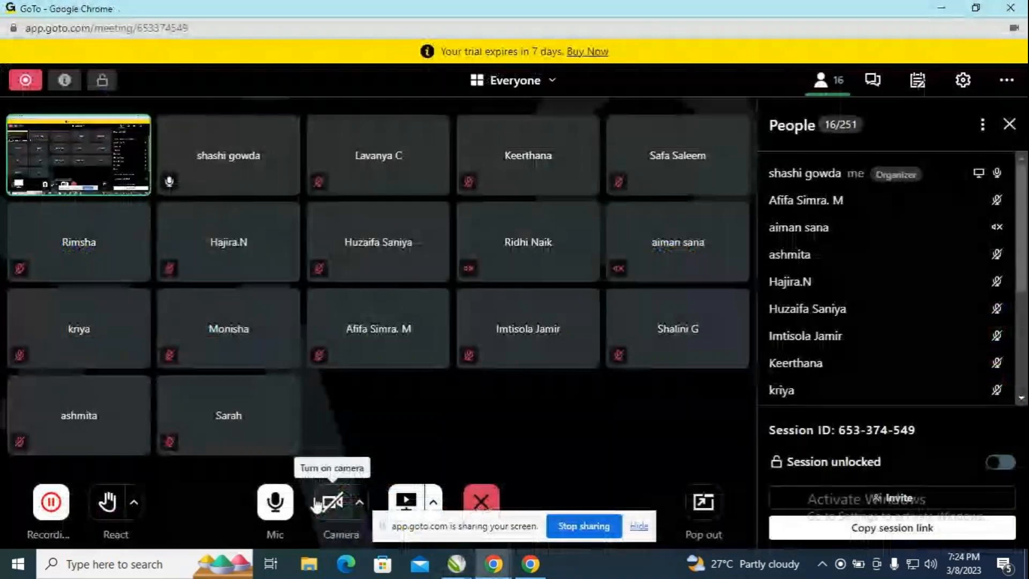
click(291, 509)
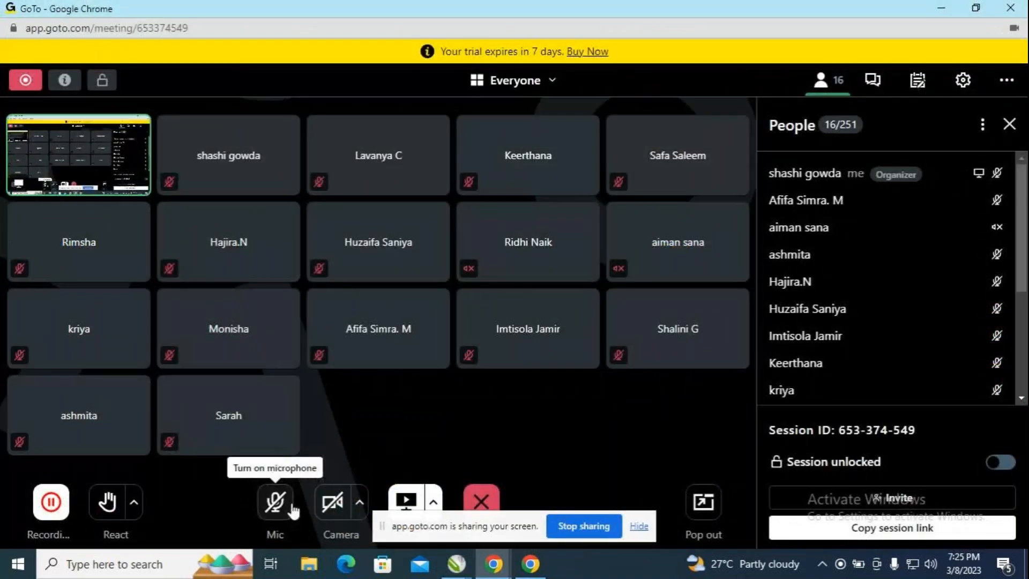
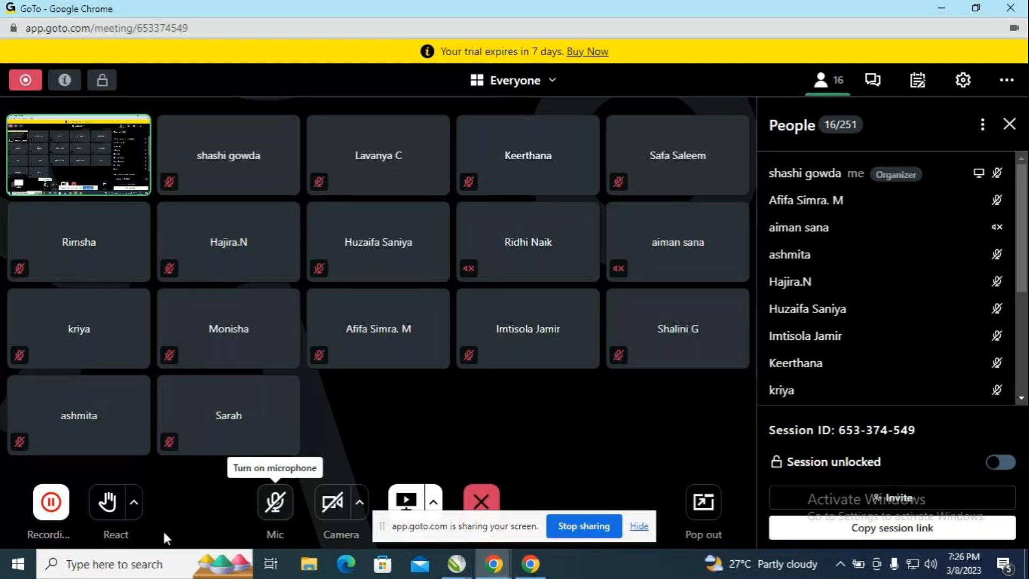
Turn the meeting microphone back on and switch to the Untitled-2 drawing in CorelDRAW.
mouse_move(898, 316)
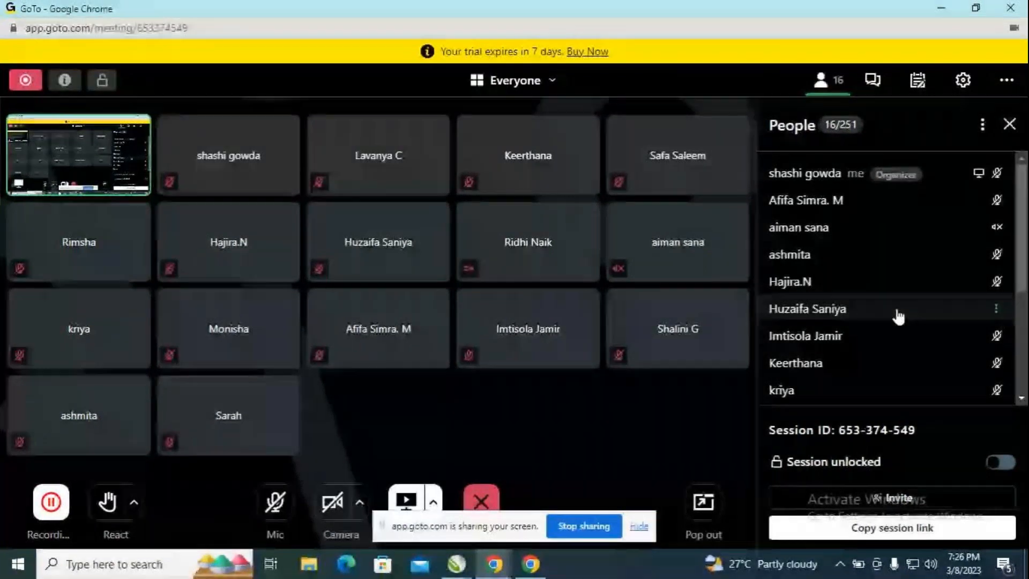
scroll(895, 314, down, 3)
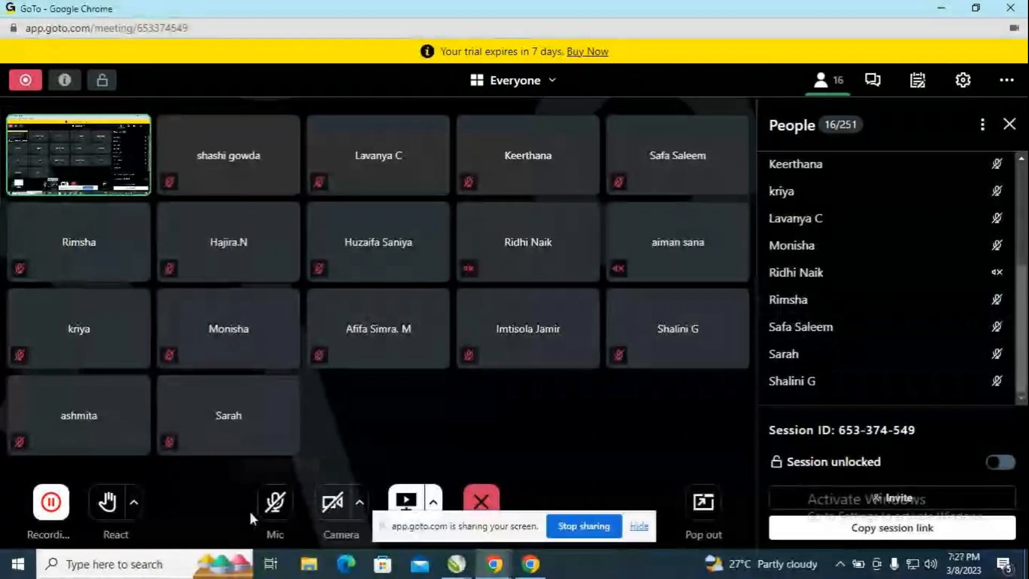
click(275, 502)
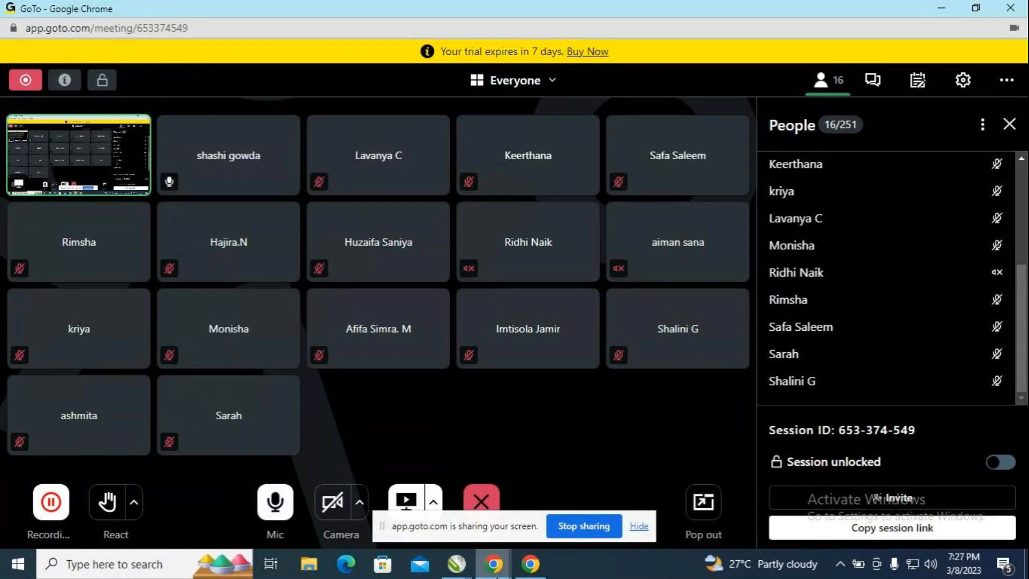
mouse_move(457, 564)
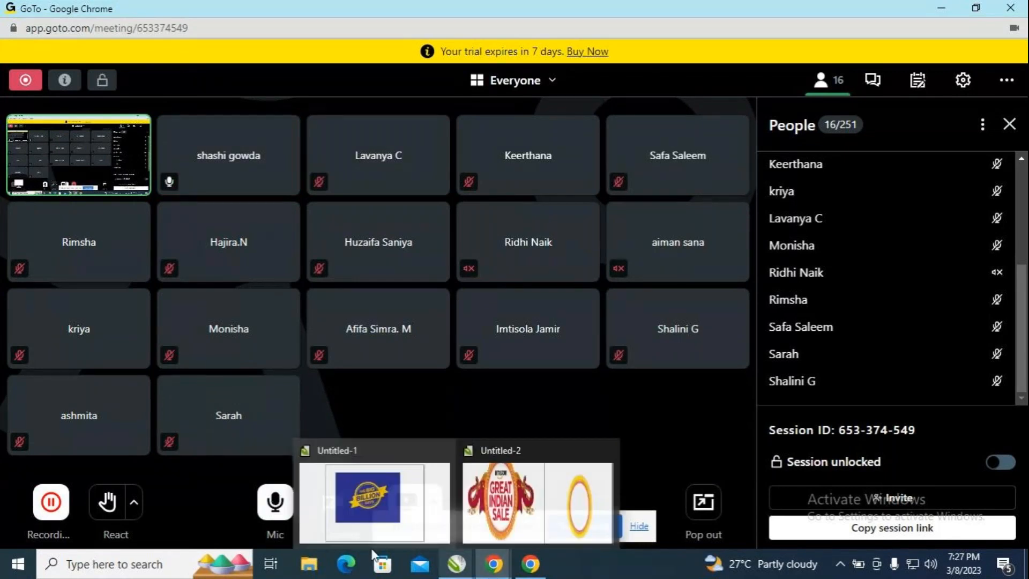
click(562, 499)
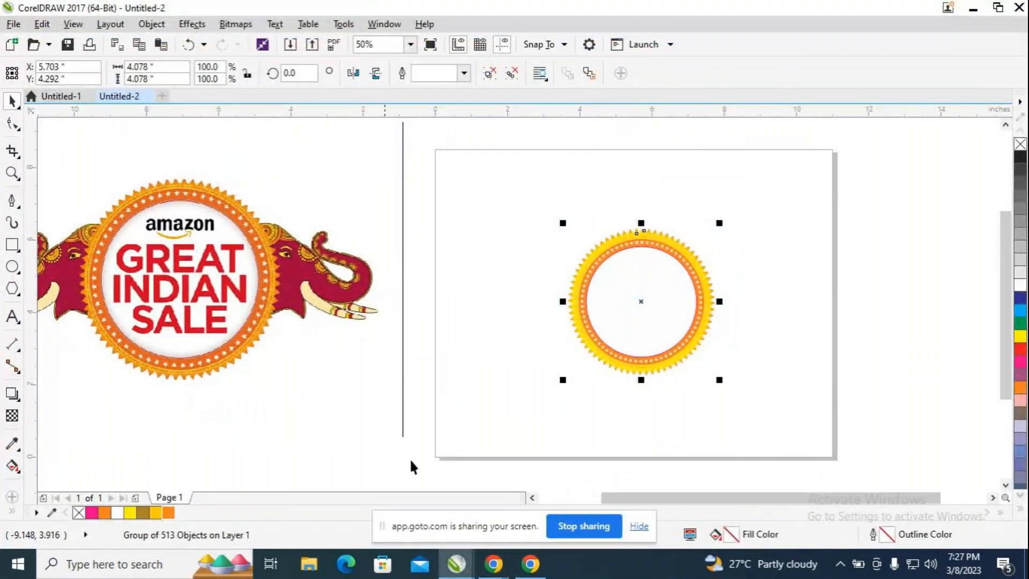
Start a Pen tool outline of the reference's left elephant, curving from the badge rim over the top of its head.
click(295, 291)
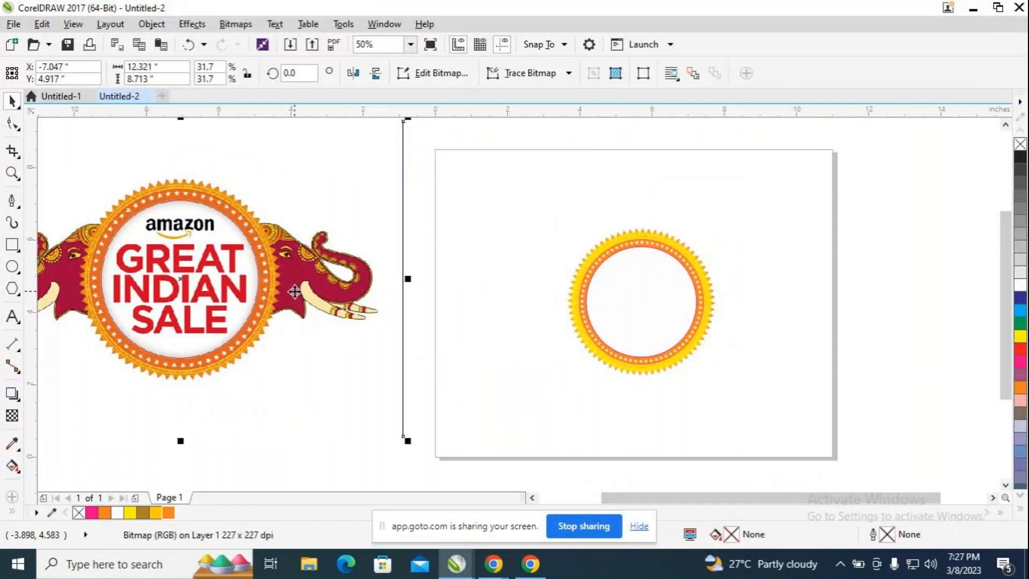
drag(810, 500, 733, 505)
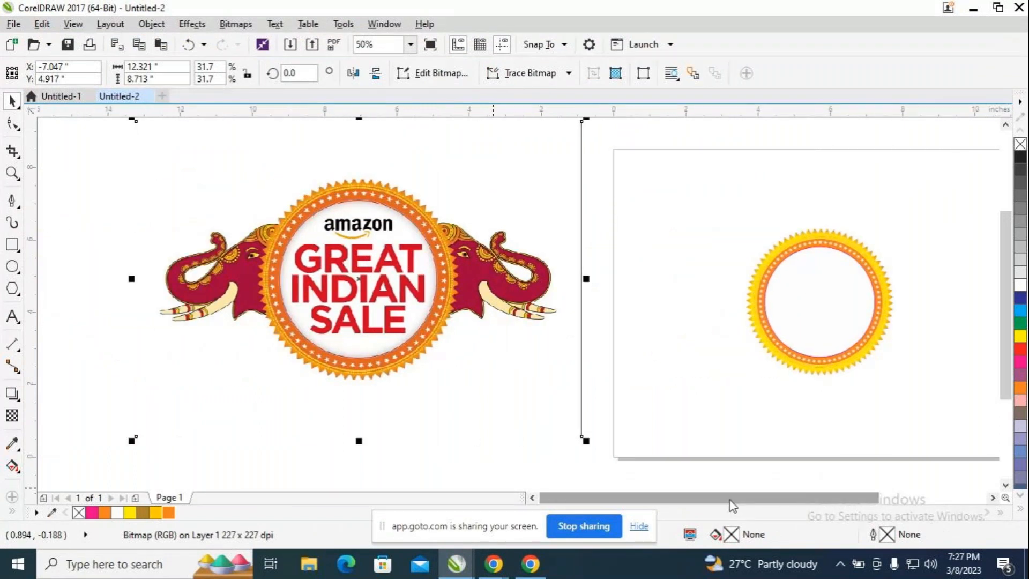
click(643, 139)
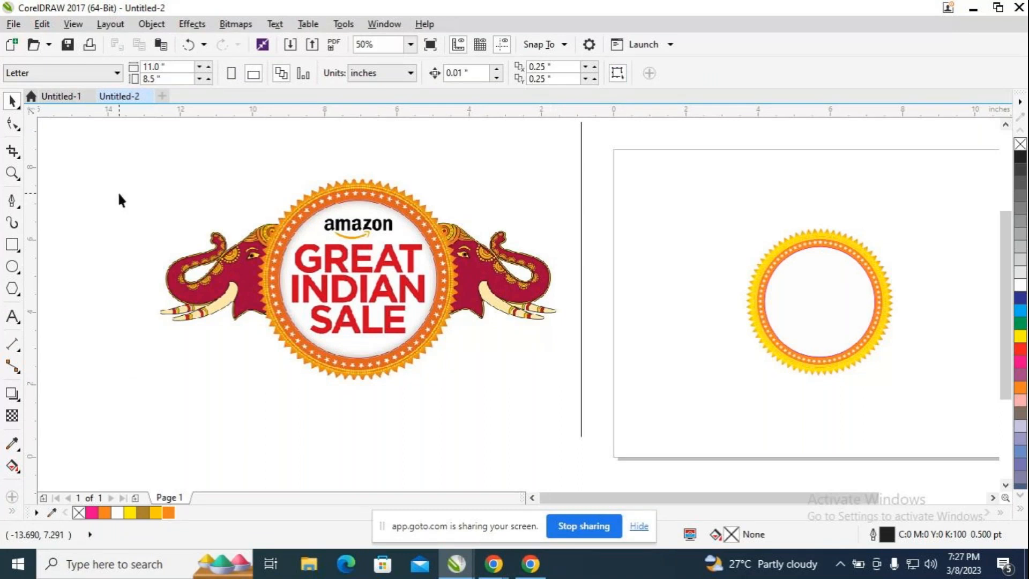
click(12, 203)
scroll(260, 228, up, 2)
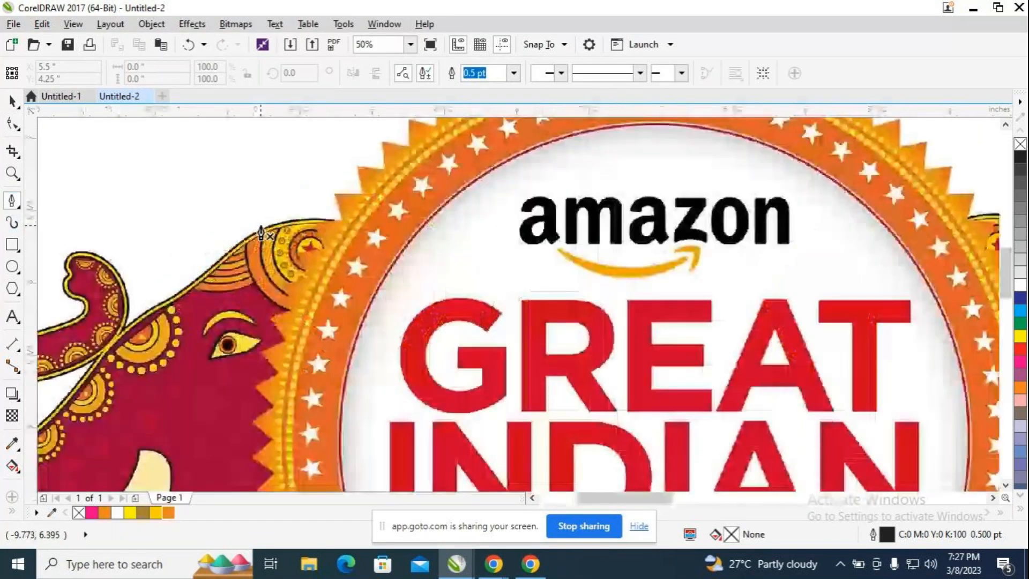
scroll(333, 237, down, 1)
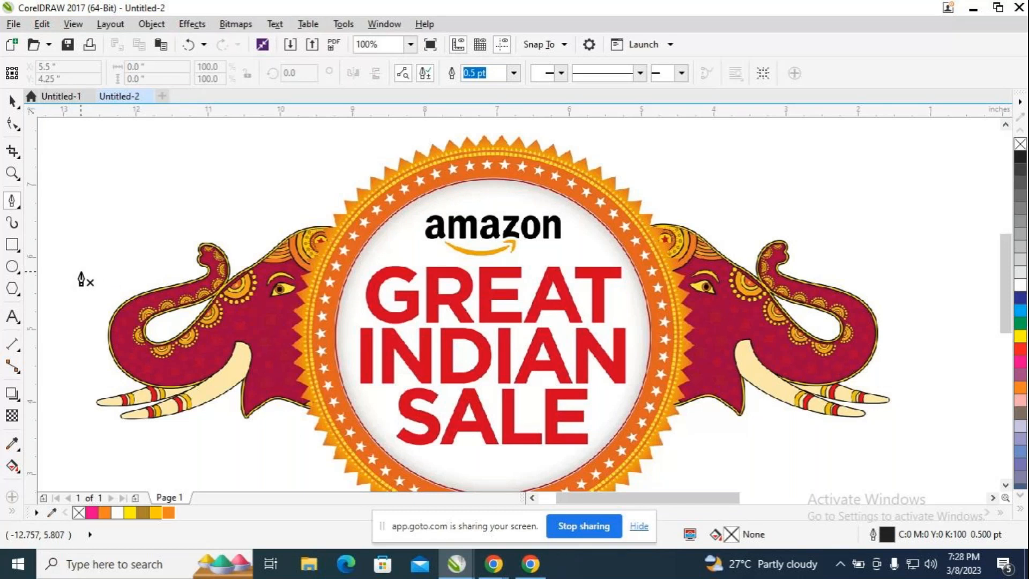
scroll(285, 283, up, 2)
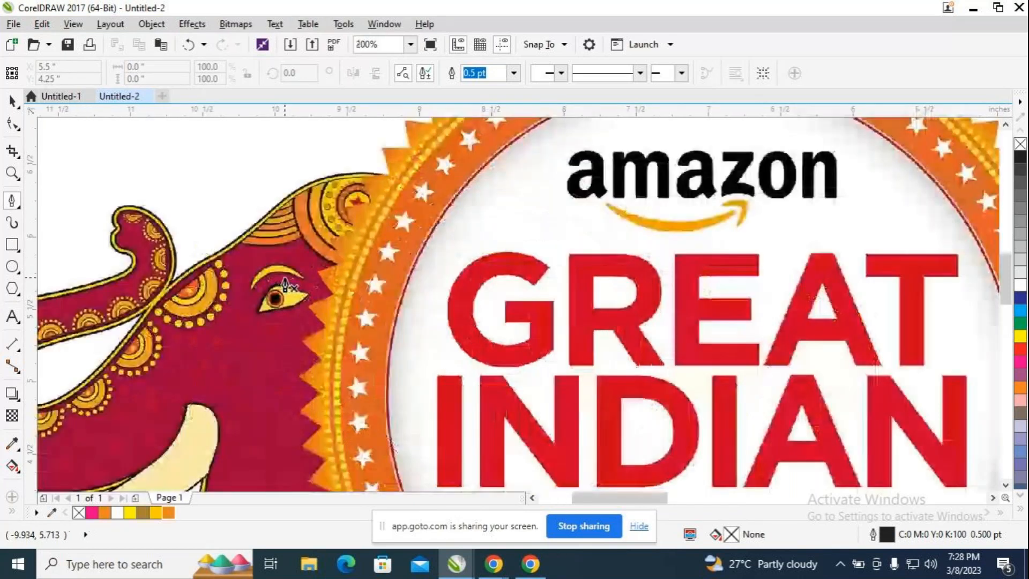
click(392, 177)
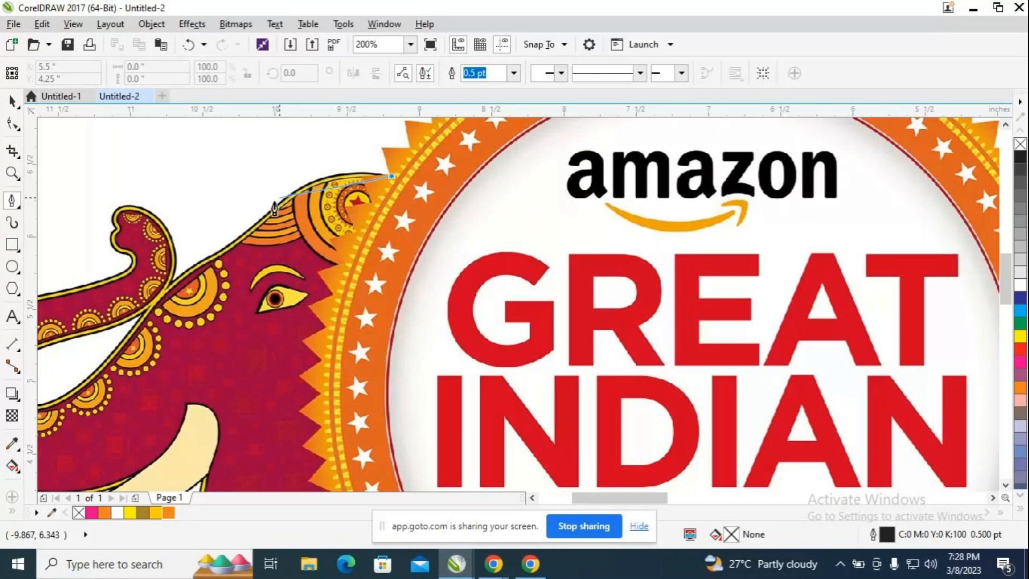
mouse_move(248, 229)
mouse_down()
mouse_move(223, 289)
mouse_move(173, 316)
mouse_move(177, 298)
mouse_up()
key(Escape)
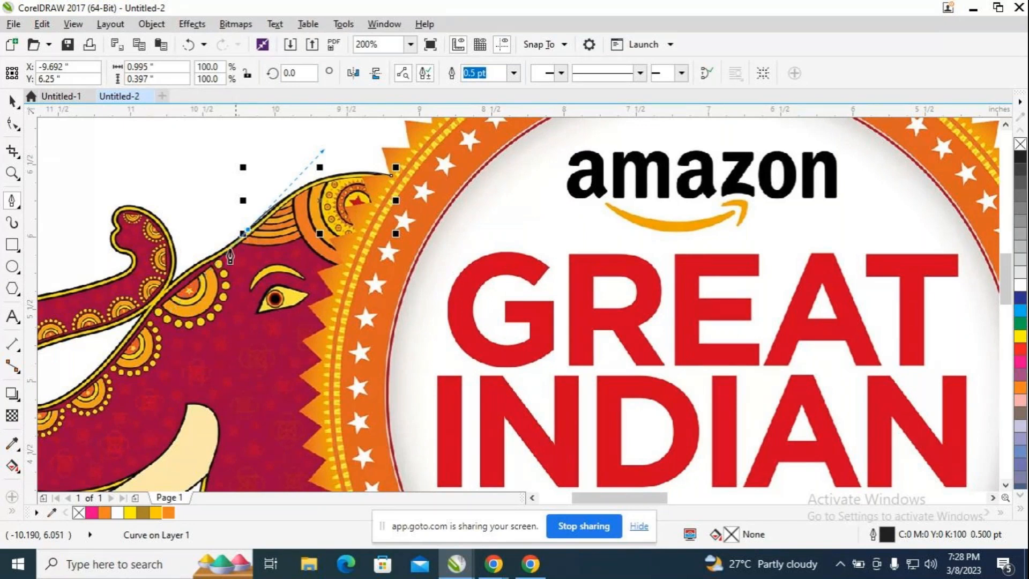
Extend the outline down the left elephant's forehead to the point where the raised trunk meets the face.
click(169, 288)
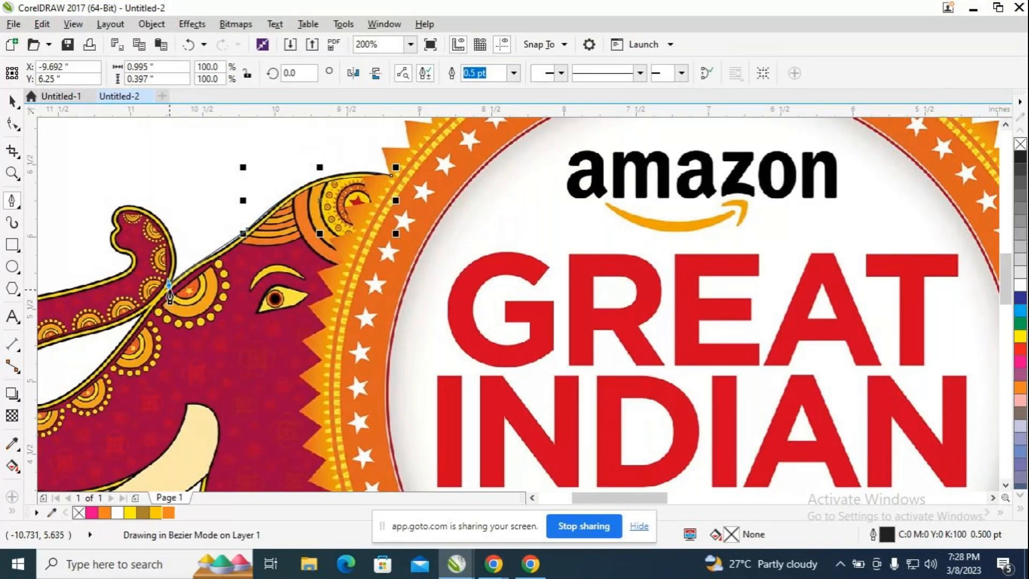
drag(247, 229, 322, 150)
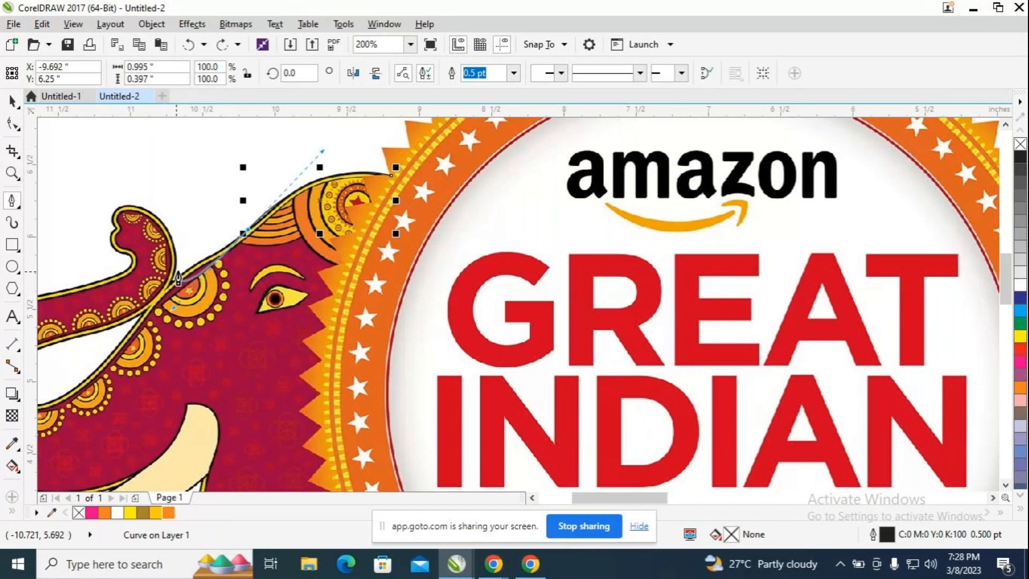
click(245, 234)
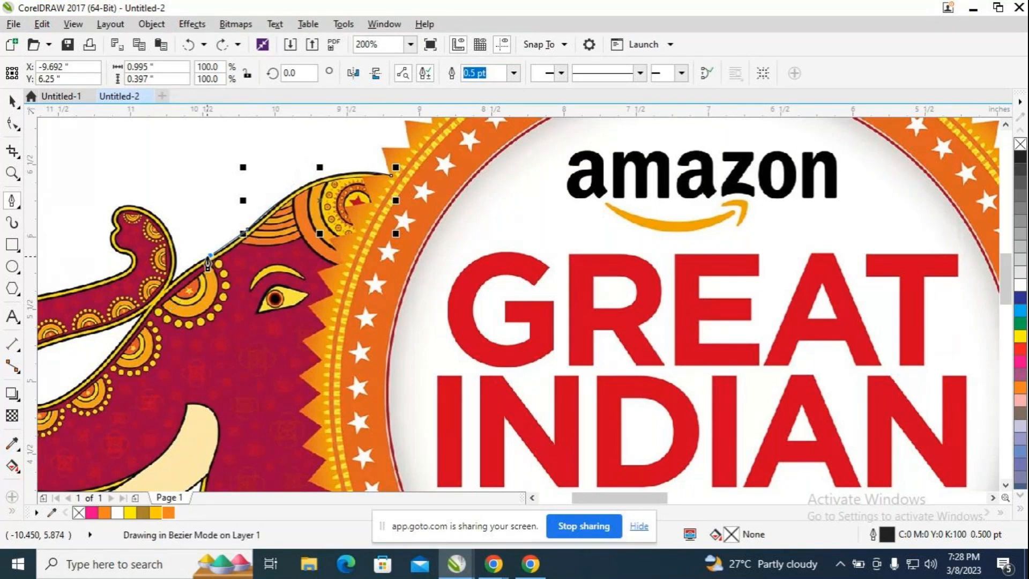
drag(205, 259, 193, 266)
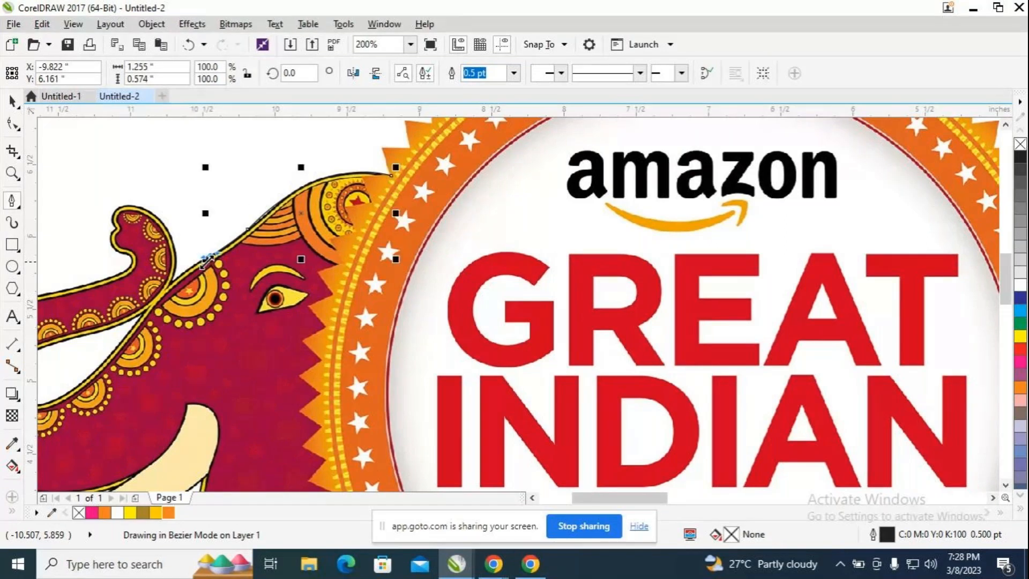
click(168, 289)
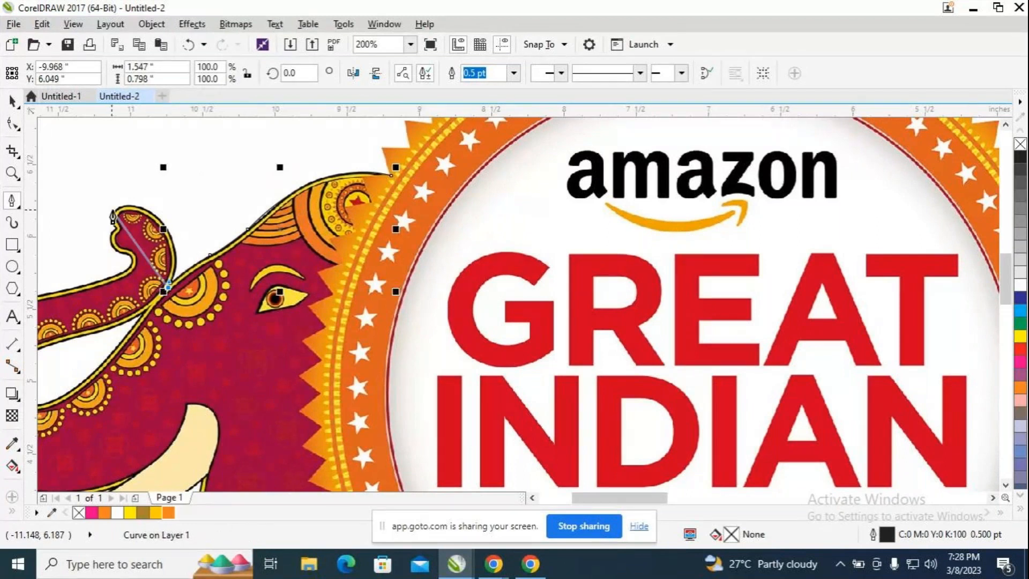
Trace up the raised trunk and around its curled tip, ending in the hollow just below the tip.
mouse_move(120, 208)
mouse_down()
mouse_move(44, 208)
mouse_move(198, 211)
mouse_move(230, 184)
mouse_move(236, 211)
mouse_move(257, 218)
mouse_move(243, 211)
mouse_move(250, 196)
mouse_up()
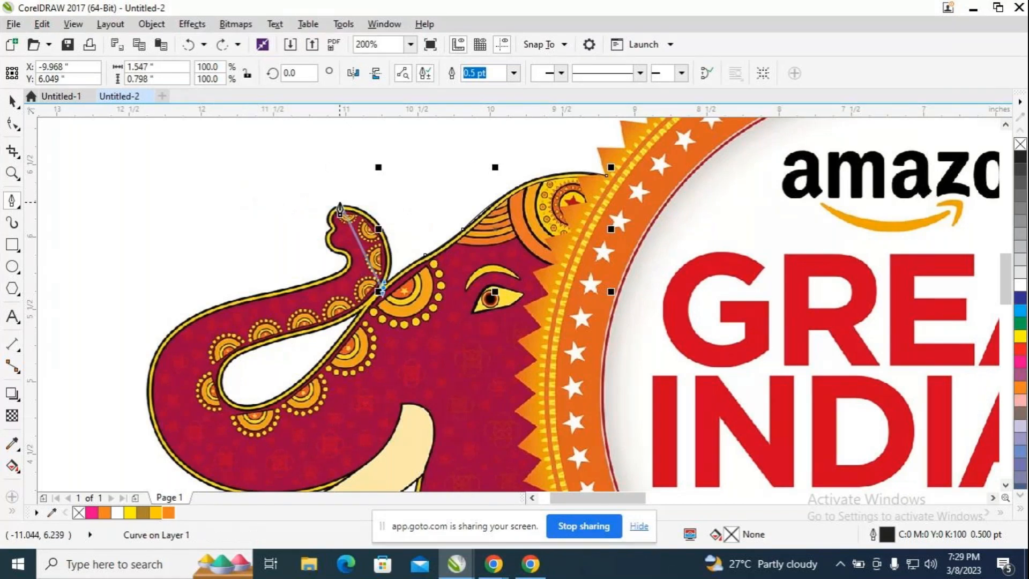
mouse_move(340, 208)
mouse_down()
mouse_move(270, 208)
mouse_move(262, 196)
mouse_move(265, 208)
mouse_up()
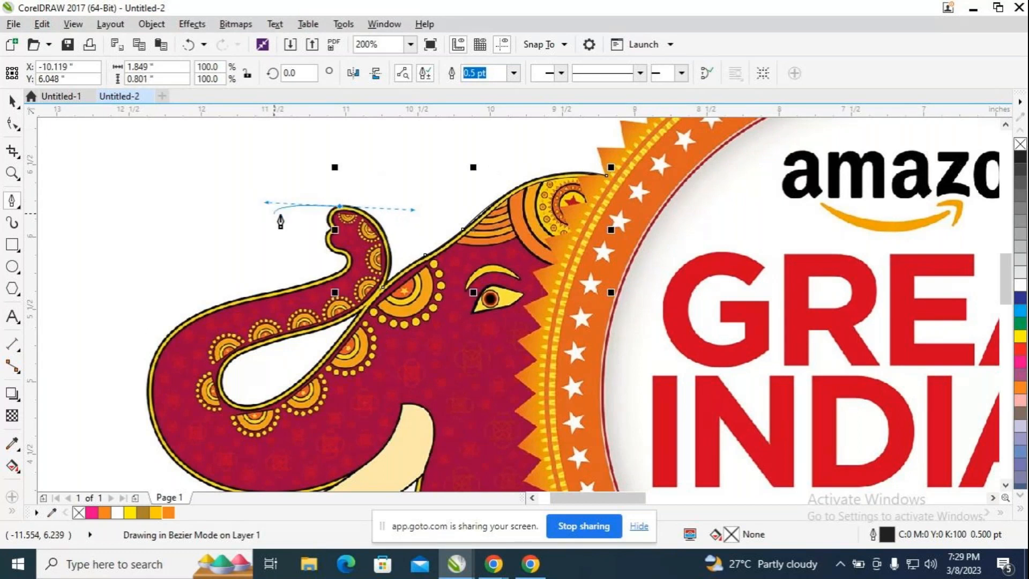
alt+click(339, 208)
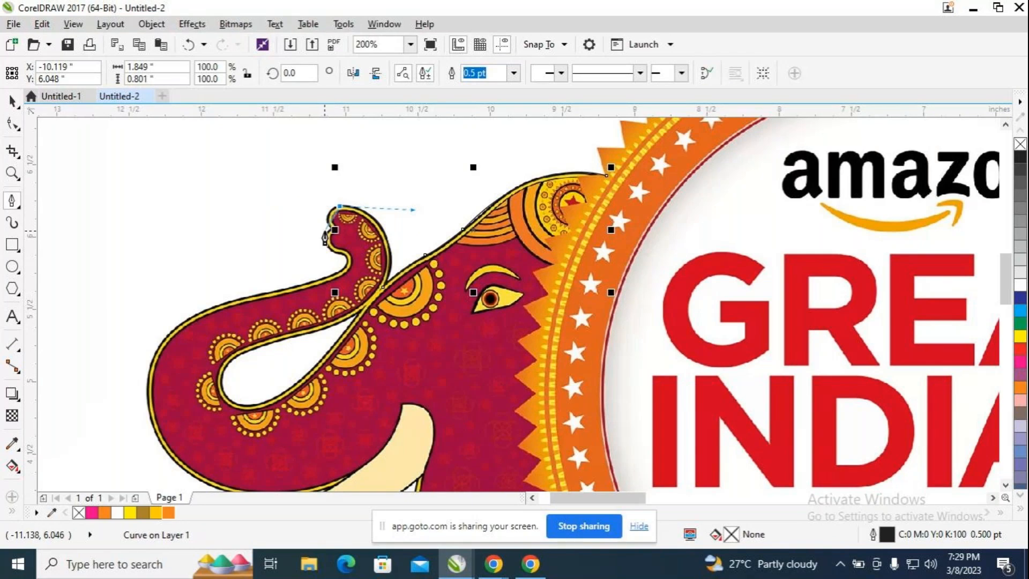
mouse_move(329, 230)
mouse_down()
mouse_move(331, 255)
mouse_move(369, 261)
mouse_move(354, 258)
mouse_up()
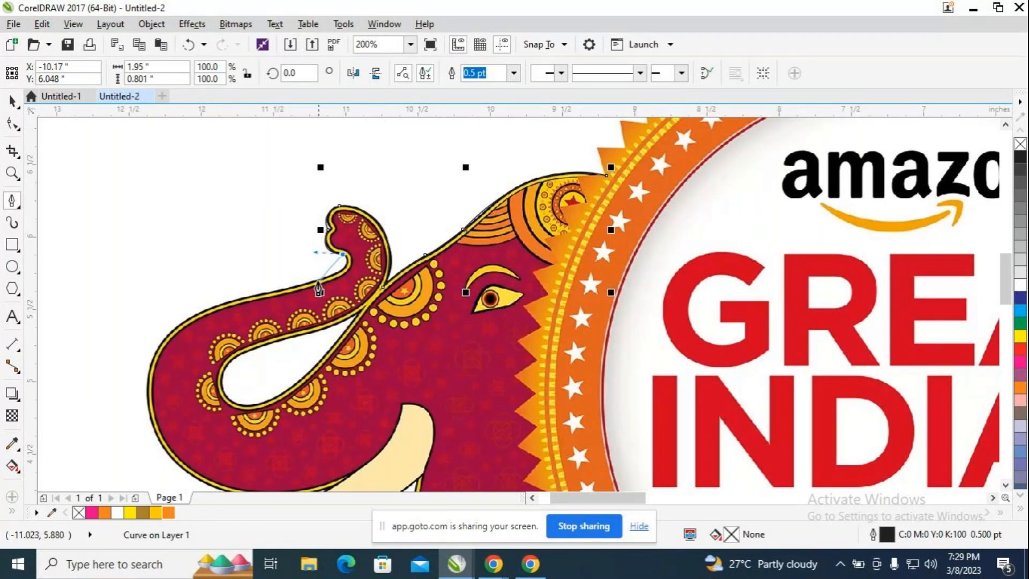
Continue the outline along the trunk's upper edge and around its outer bend, with corner nodes between the curves.
drag(237, 300, 138, 316)
drag(129, 316, 98, 326)
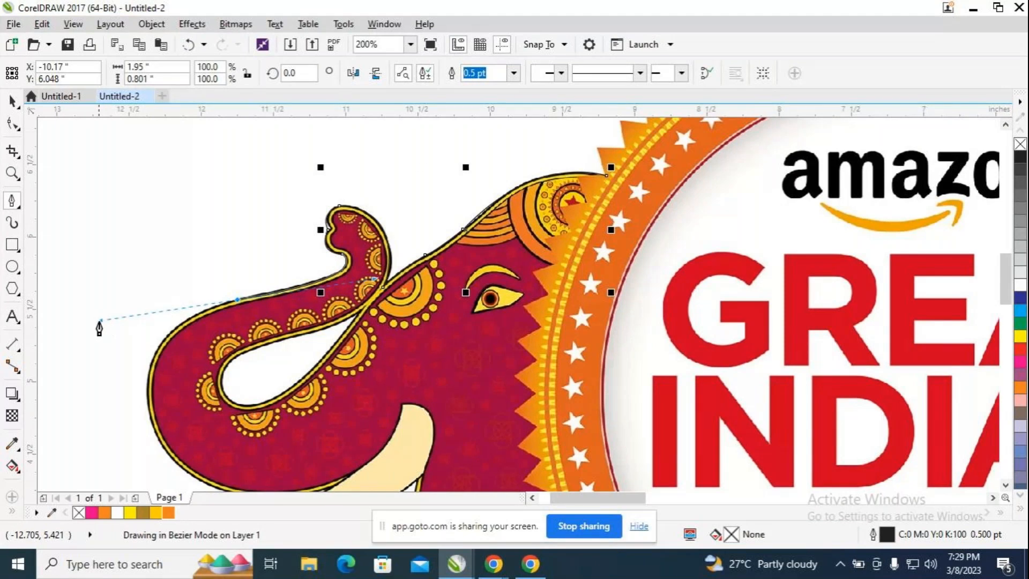
click(235, 302)
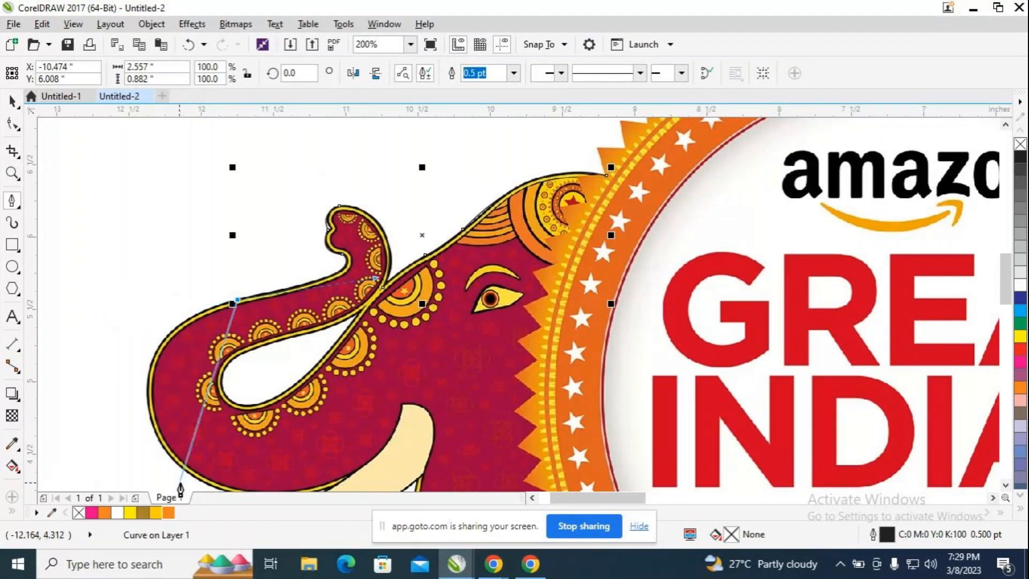
drag(188, 472, 305, 448)
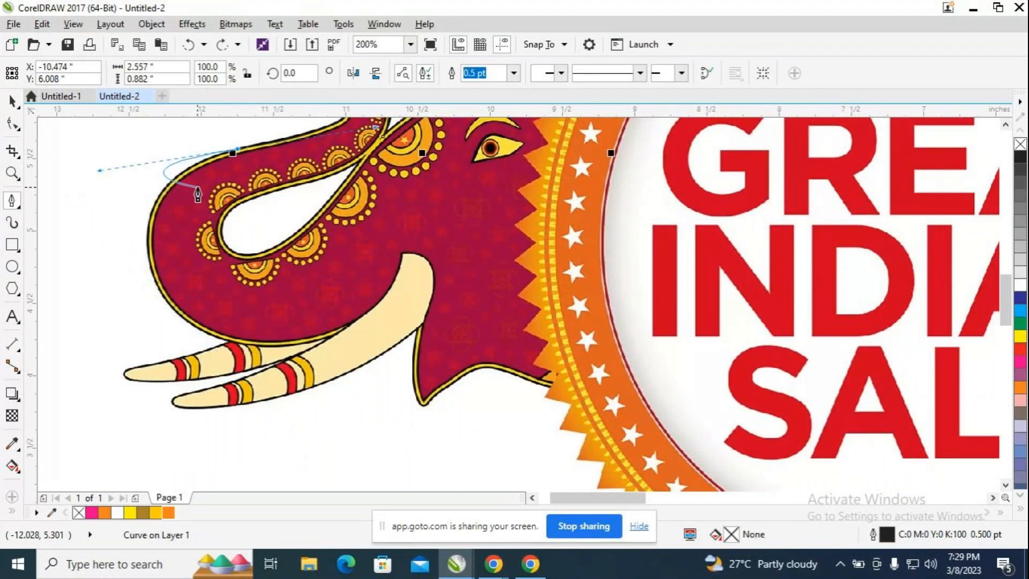
click(236, 152)
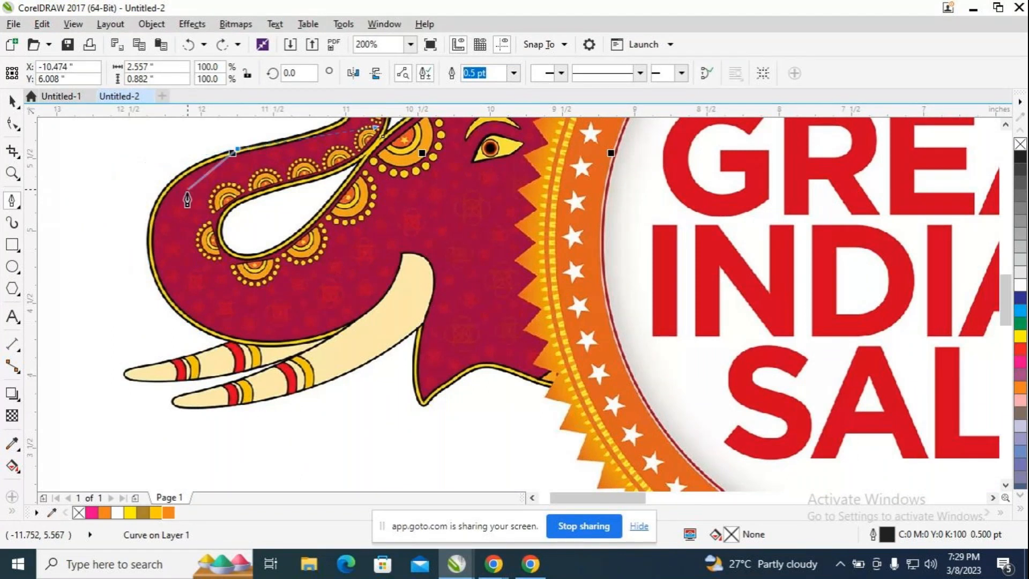
mouse_move(155, 281)
mouse_down()
mouse_move(175, 317)
mouse_move(186, 408)
mouse_move(186, 400)
mouse_up()
alt+click(155, 281)
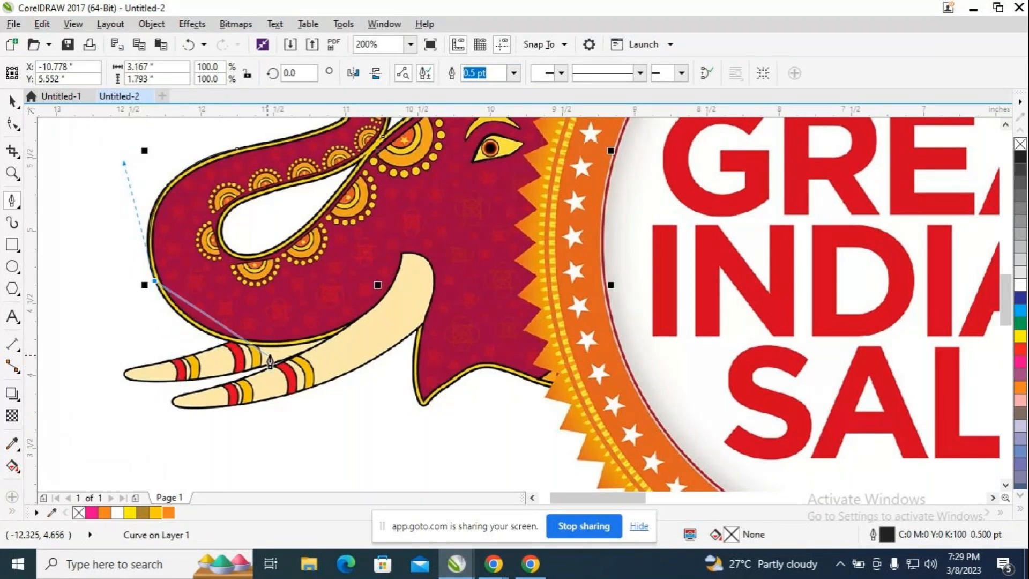
Trace the trunk's underside to the tusk and carry the outline around the tusk's rounded base to the jaw.
drag(347, 328, 495, 272)
click(345, 328)
drag(402, 255, 406, 208)
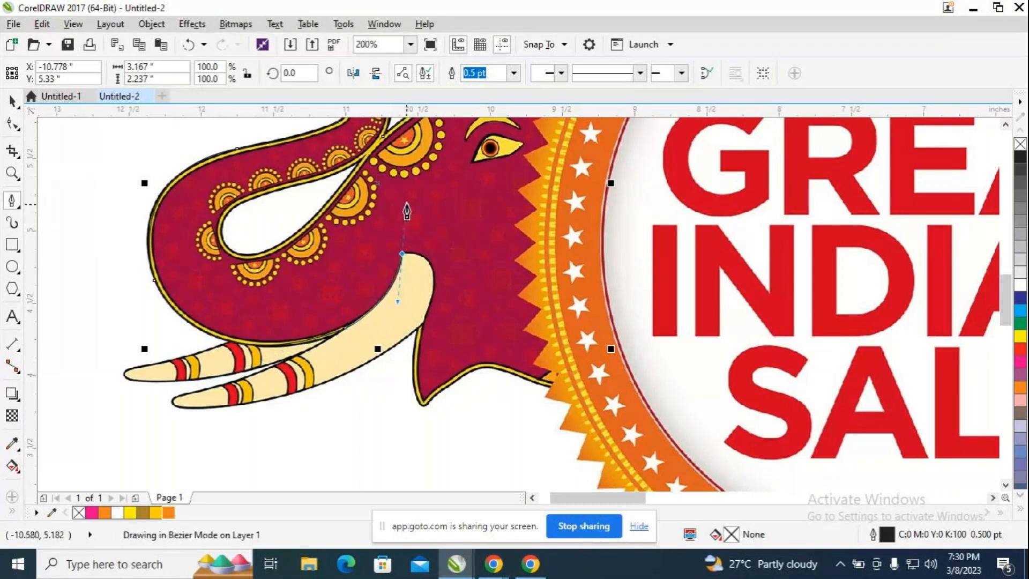
click(401, 255)
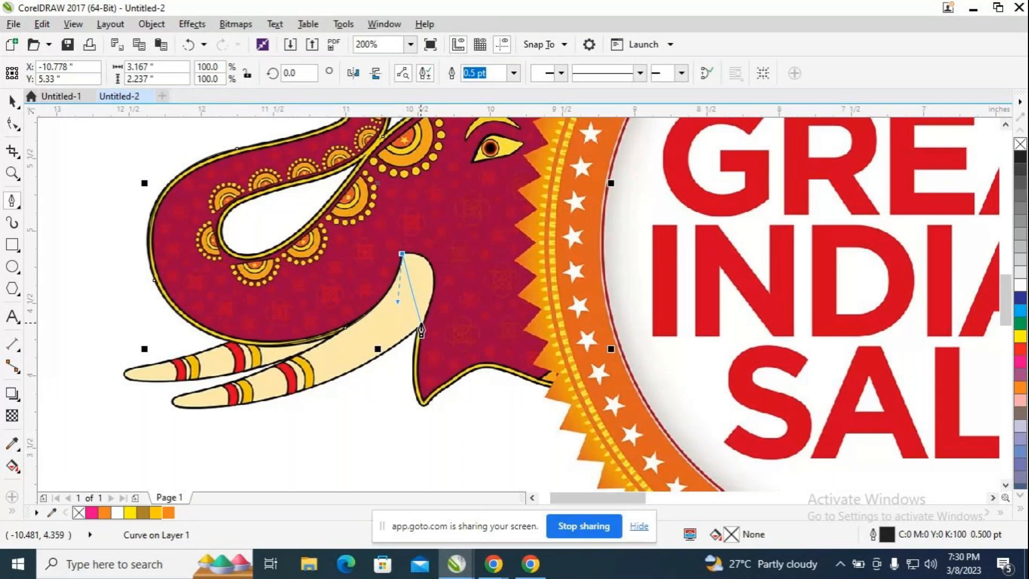
drag(421, 324, 384, 401)
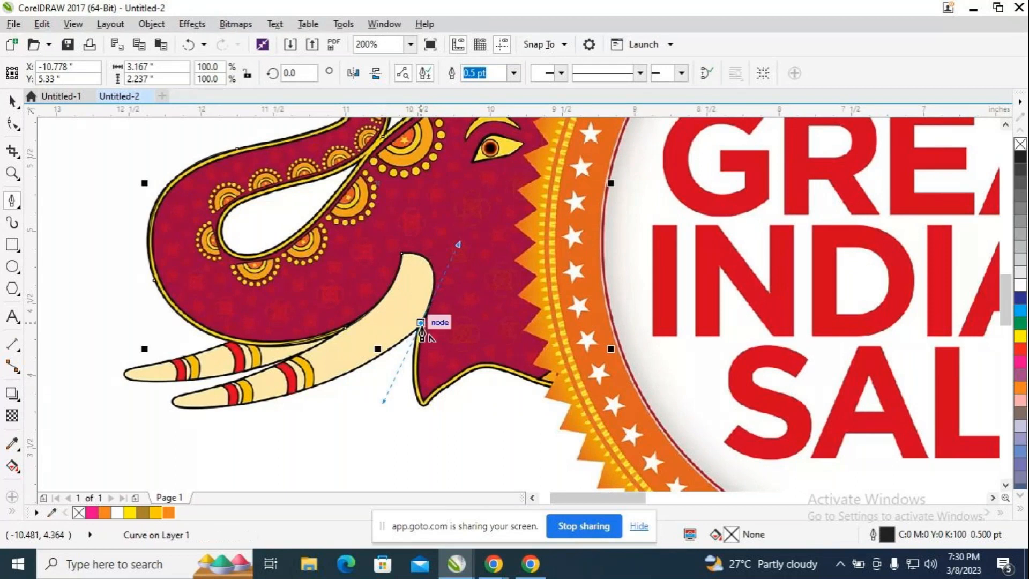
click(421, 324)
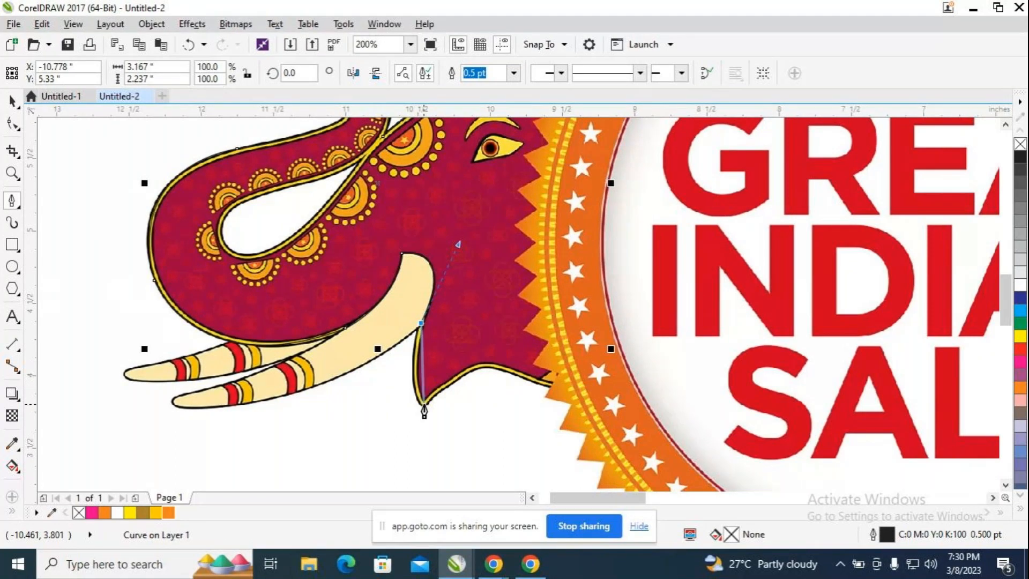
Continue the outline down to the pointed jaw tip and along the neck's lower edge to the badge's spiked rim.
mouse_move(423, 405)
mouse_down()
mouse_move(441, 429)
mouse_move(429, 410)
mouse_up()
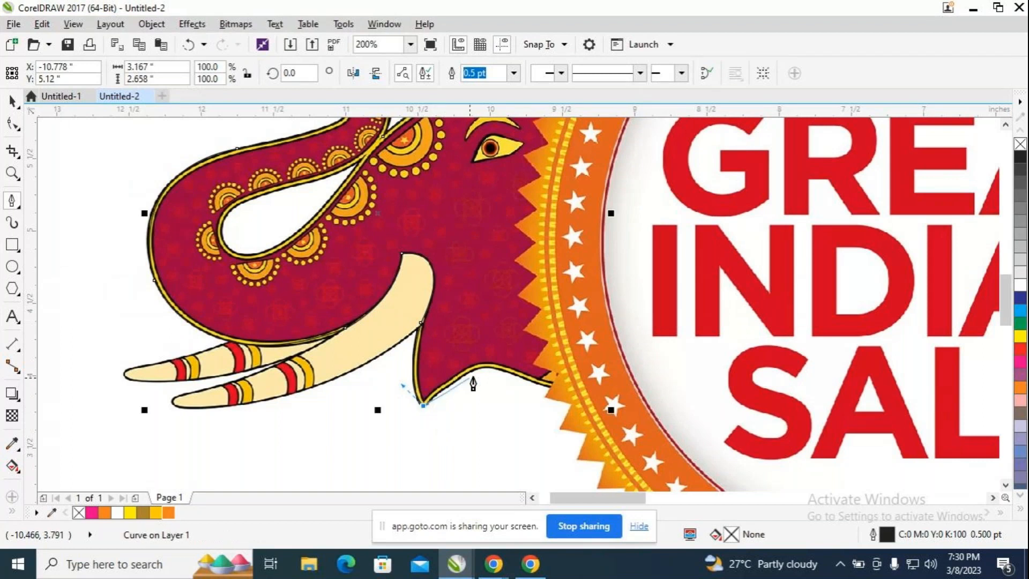
drag(492, 369, 499, 380)
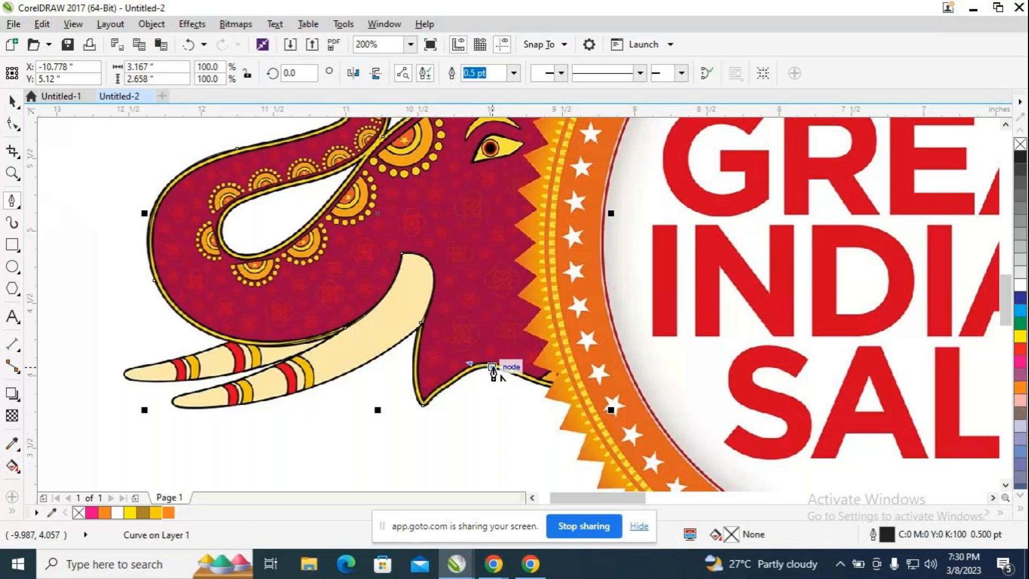
drag(552, 389, 581, 349)
scroll(581, 348, up, 3)
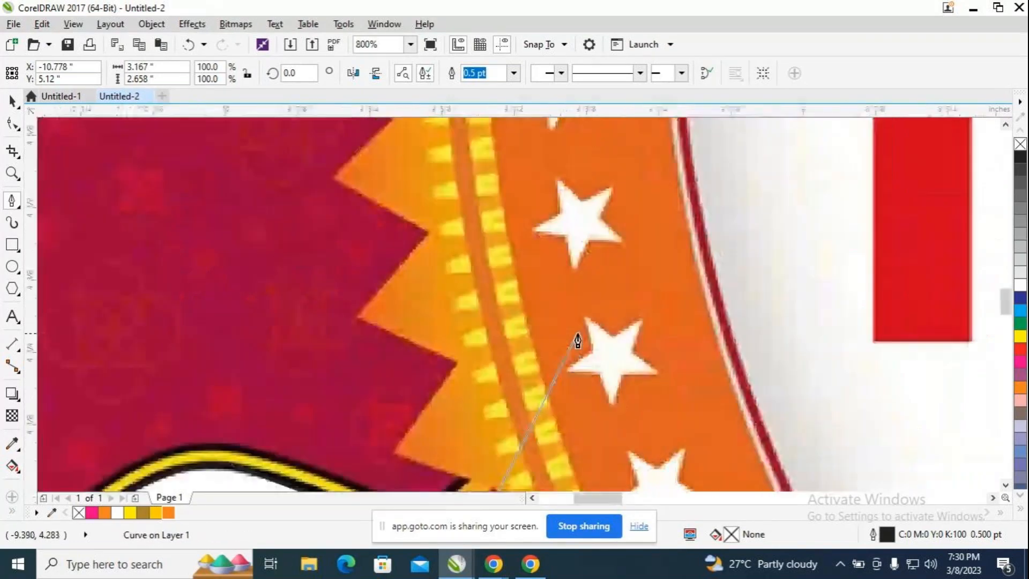
scroll(578, 341, down, 3)
scroll(578, 341, up, 1)
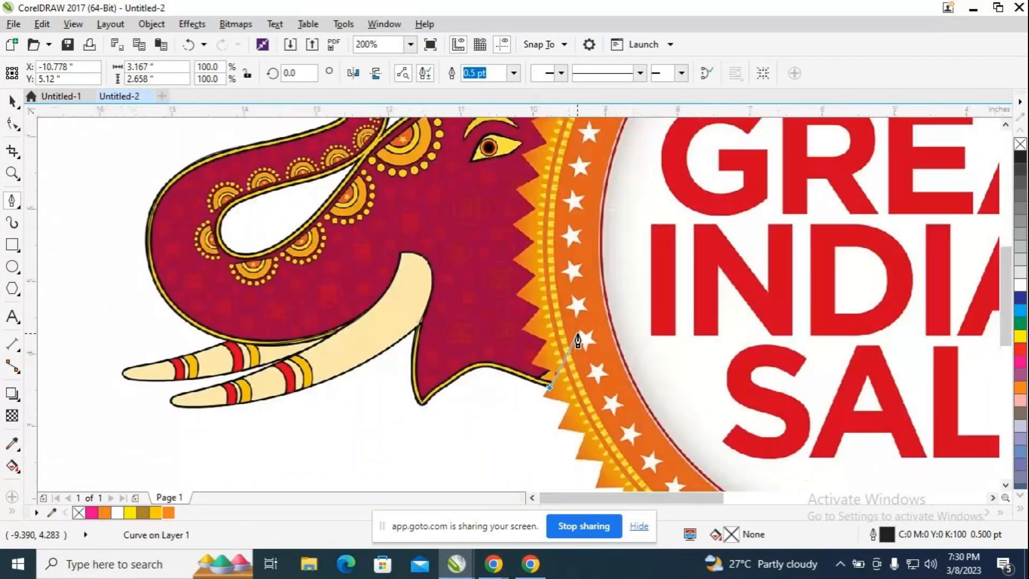
Close the elephant head outline at its starting point on the forehead beside the badge rim.
scroll(578, 341, down, 2)
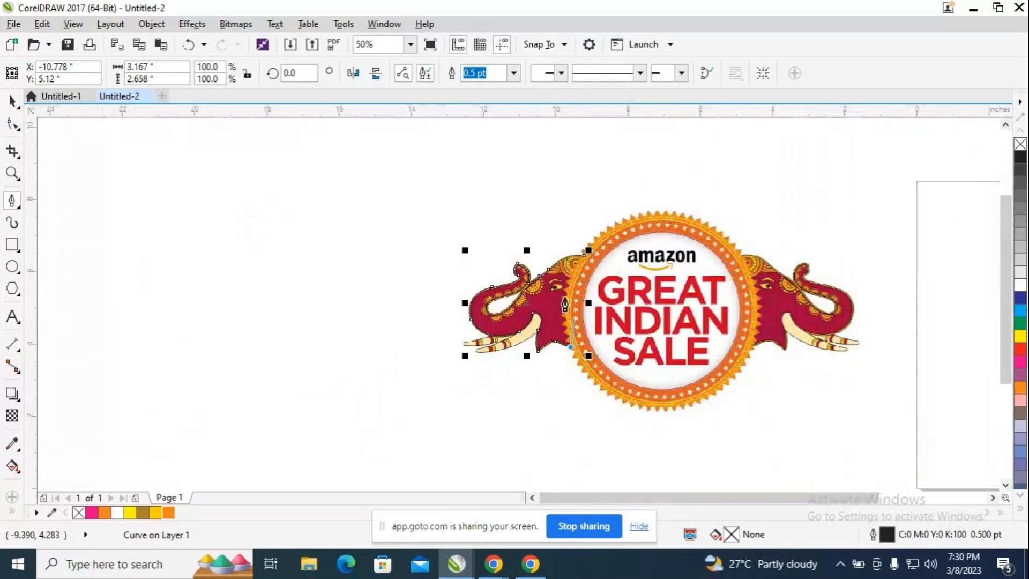
click(584, 261)
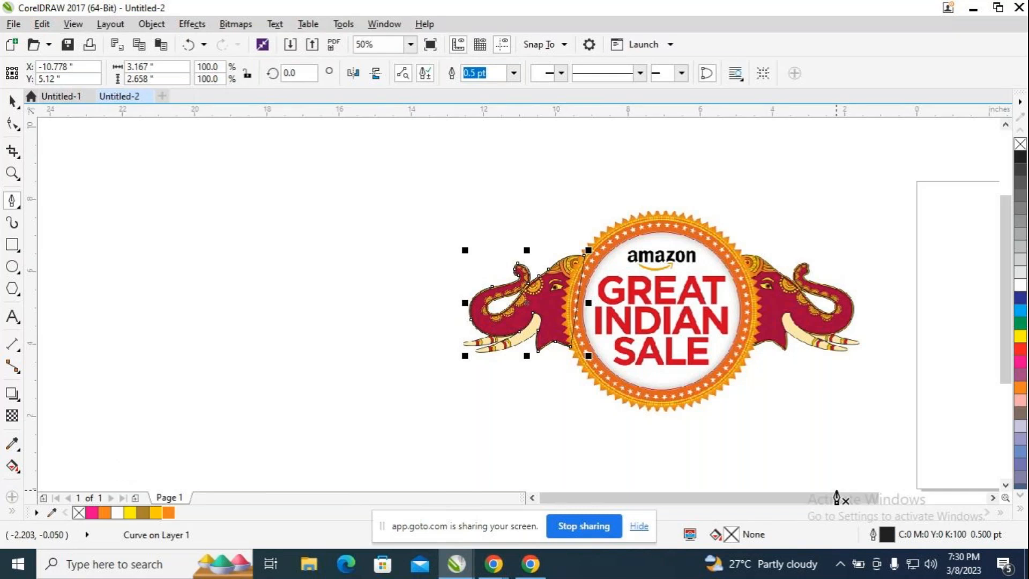
Try moving the closed head outline onto the page beside the recreated badge, and undo the move.
drag(835, 499, 843, 500)
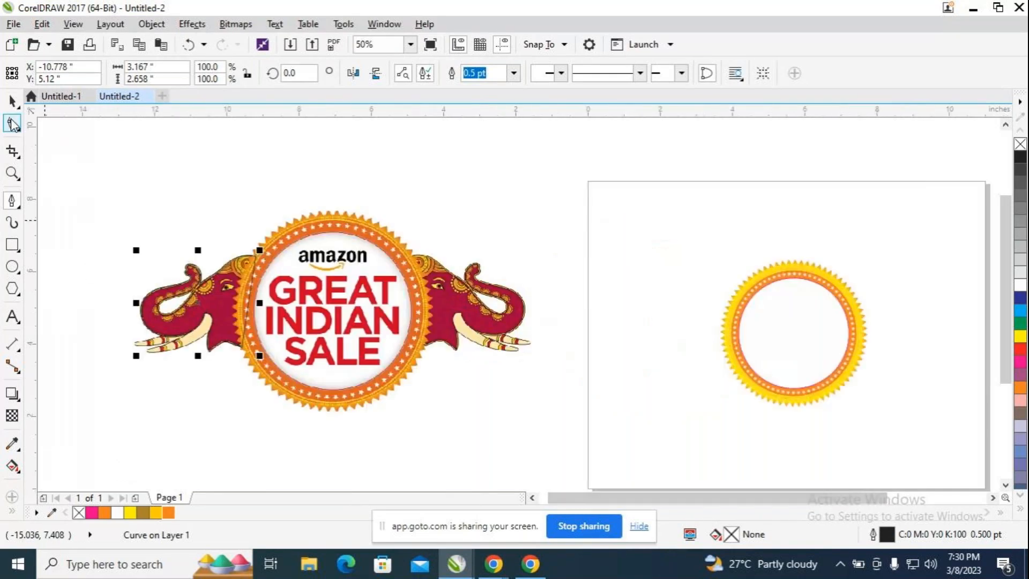
click(12, 123)
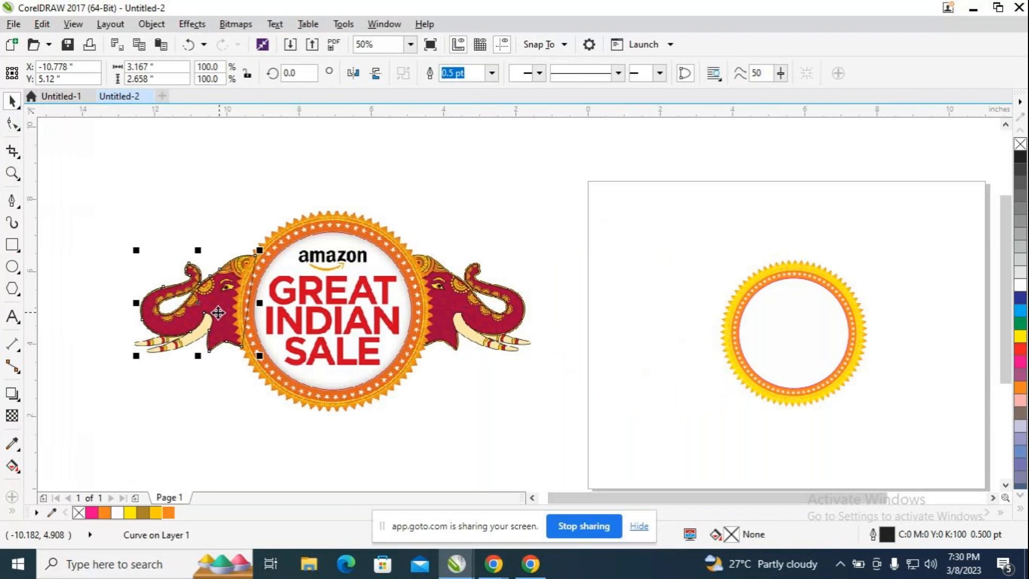
drag(212, 311, 617, 314)
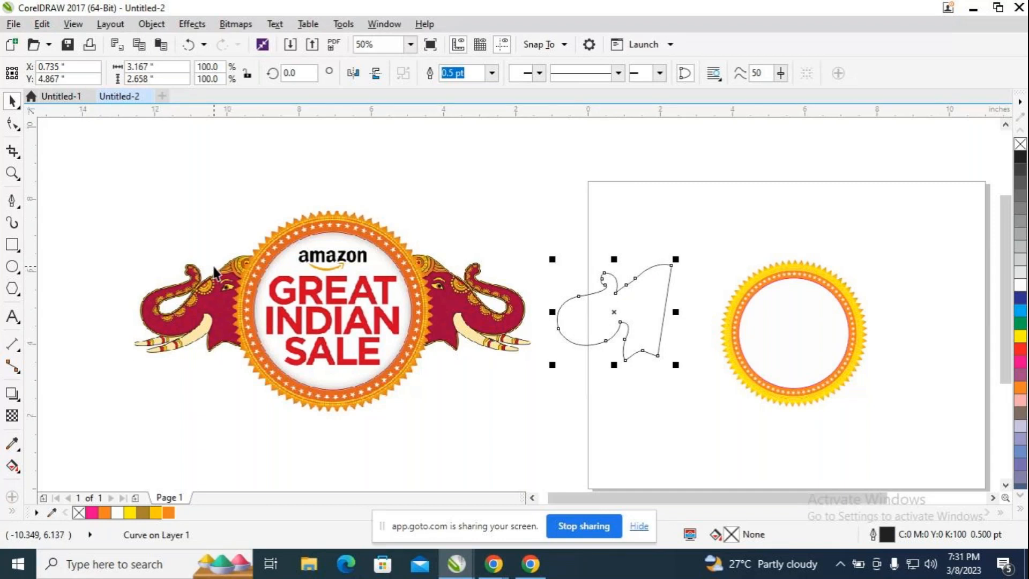
key(ctrl+z)
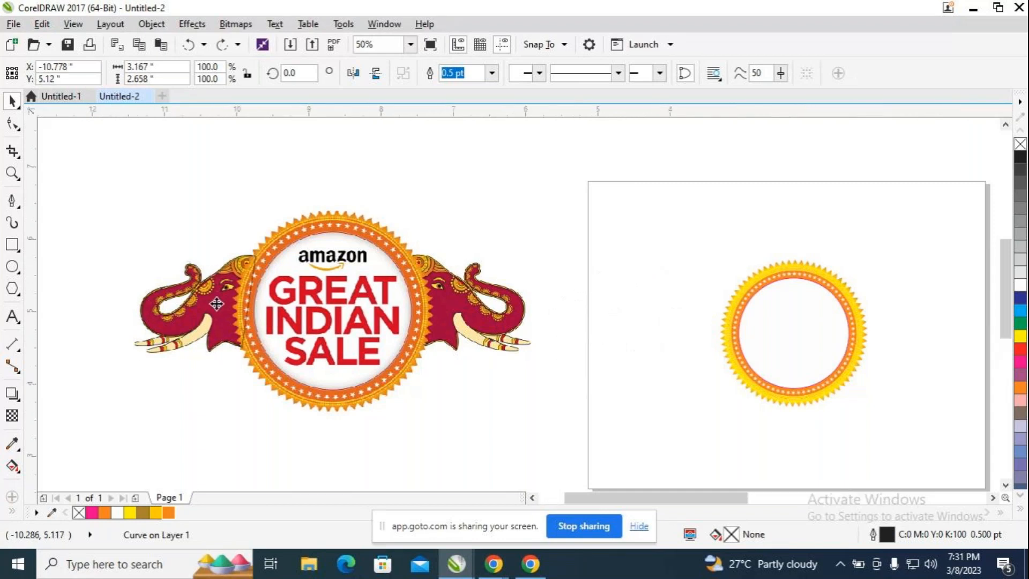
scroll(216, 303, up, 4)
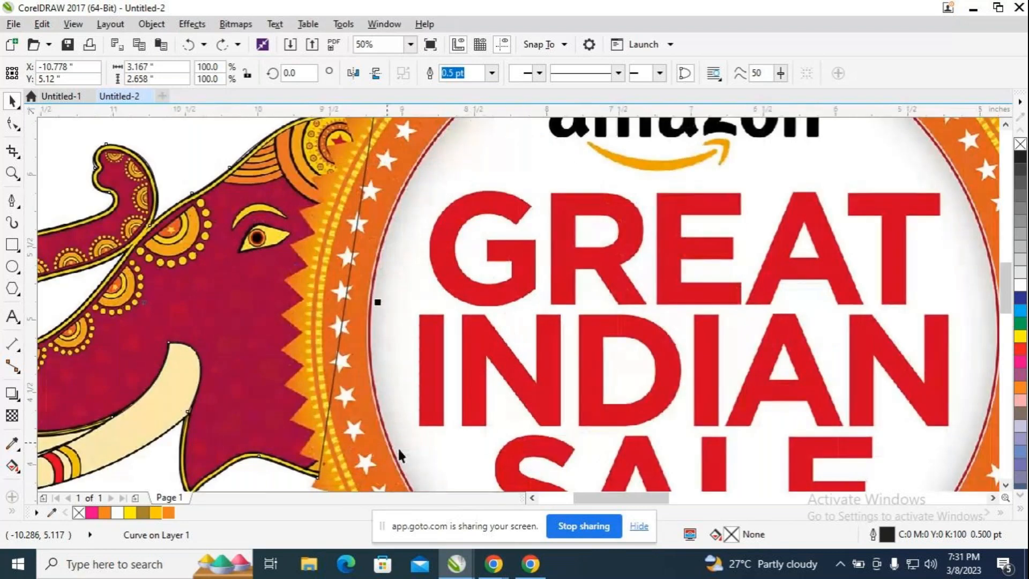
drag(636, 498, 603, 501)
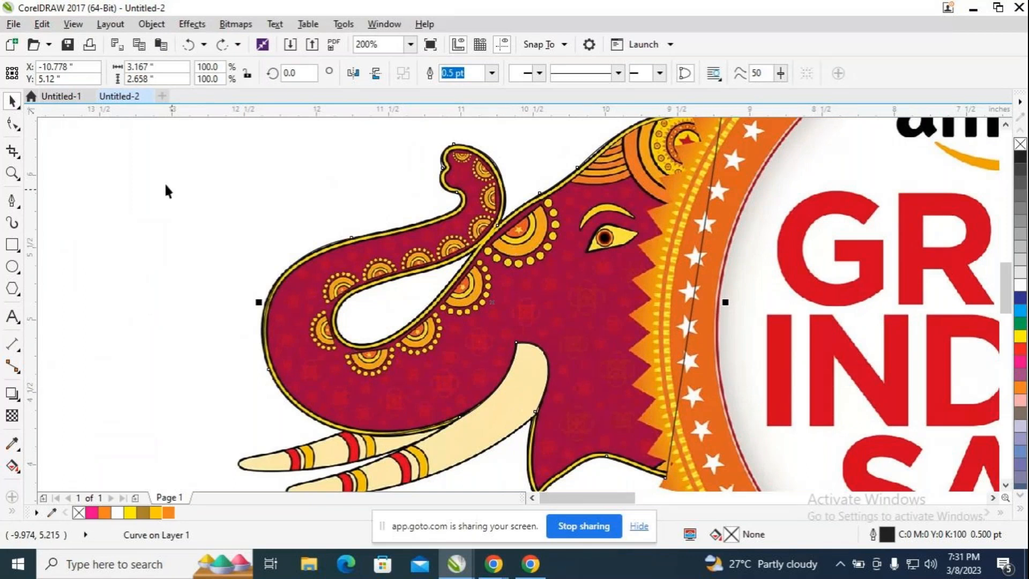
click(12, 200)
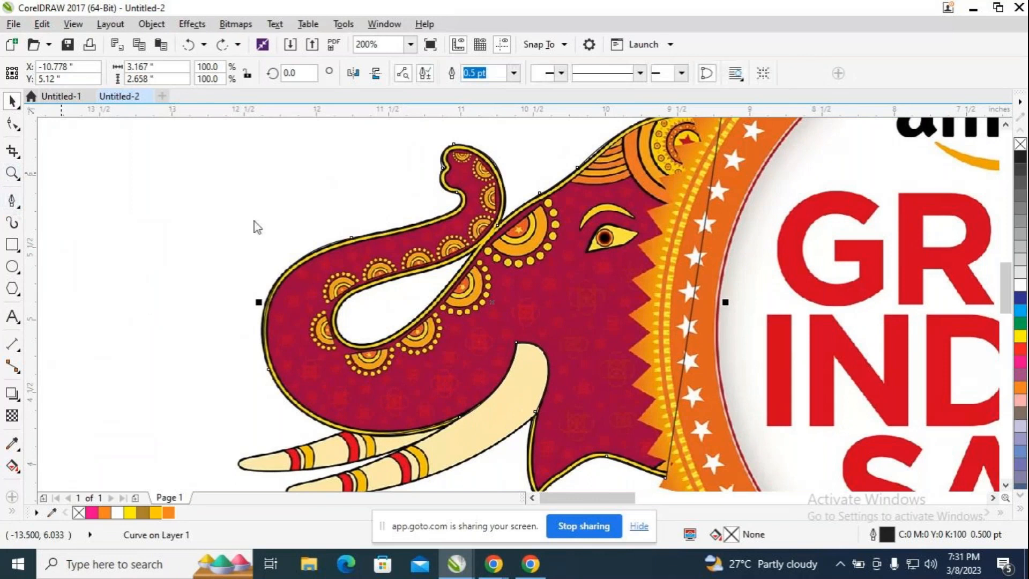
click(480, 247)
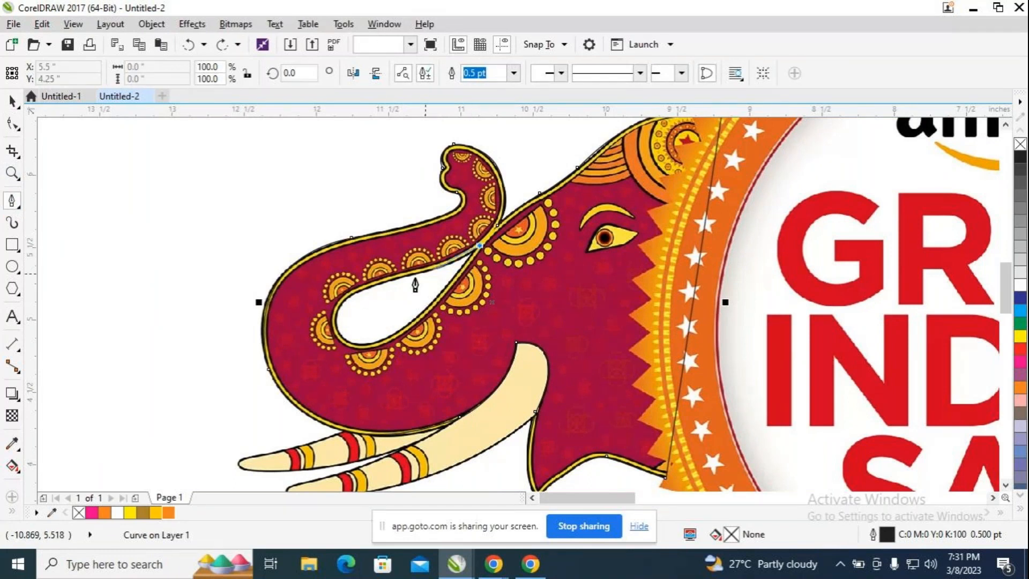
drag(346, 340, 400, 373)
key(ctrl+z)
key(ctrl+z)
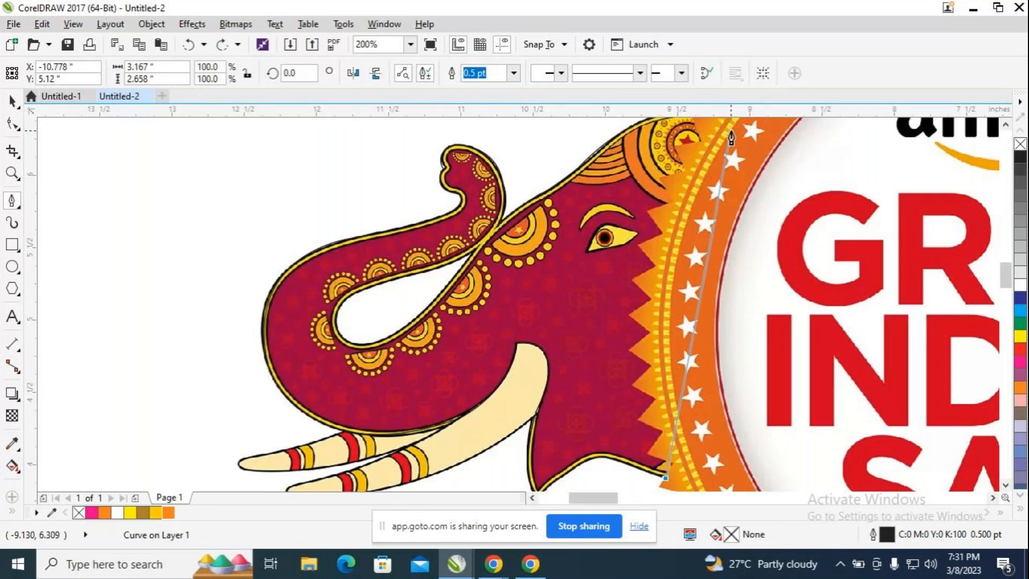
Start a Pen outline of the trunk loop's white opening at its pointed end and trace its upper edge, ending in a corner node.
scroll(731, 138, down, 1)
scroll(731, 138, down, 1)
scroll(731, 138, up, 1)
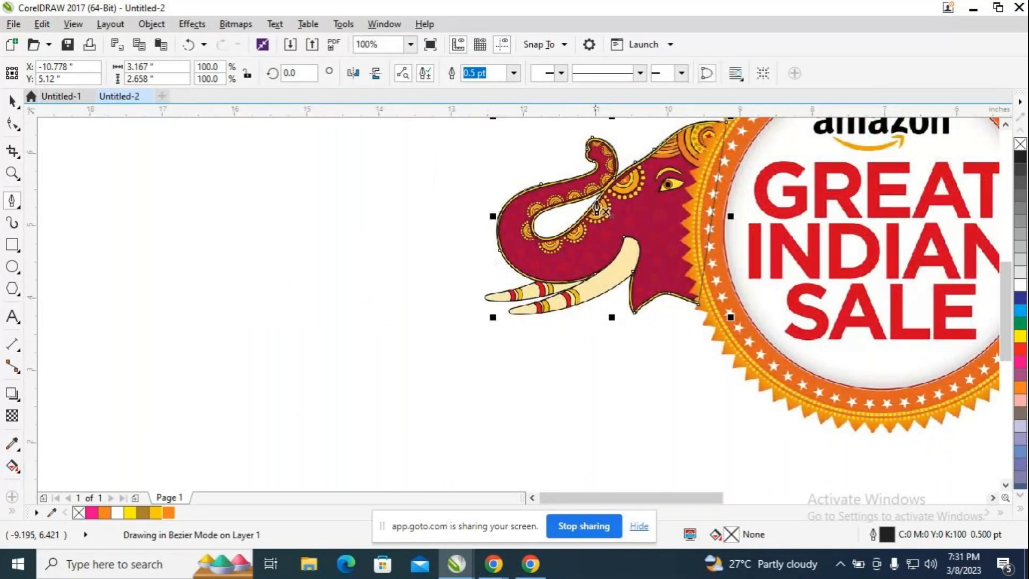
scroll(600, 209, up, 2)
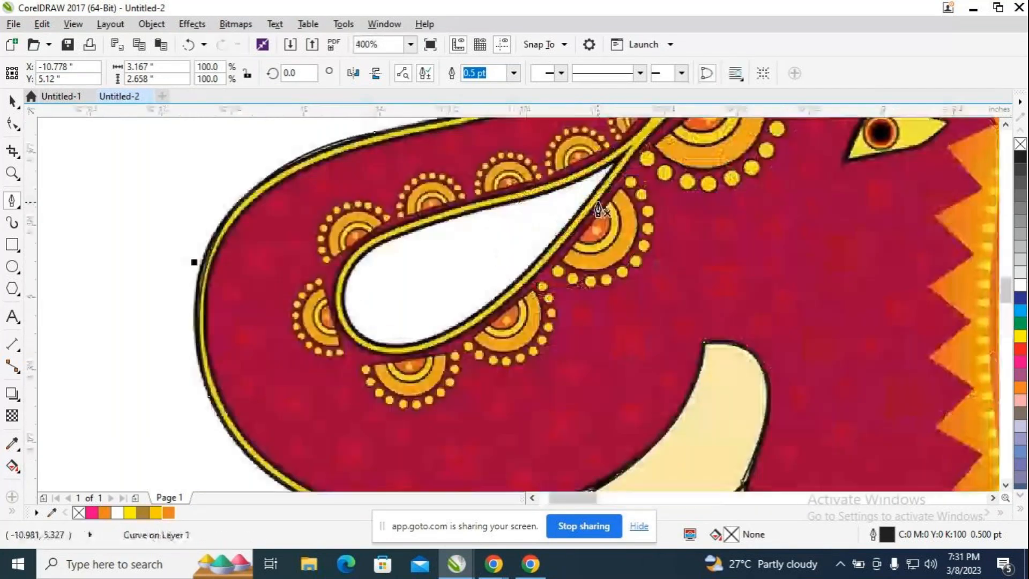
click(633, 146)
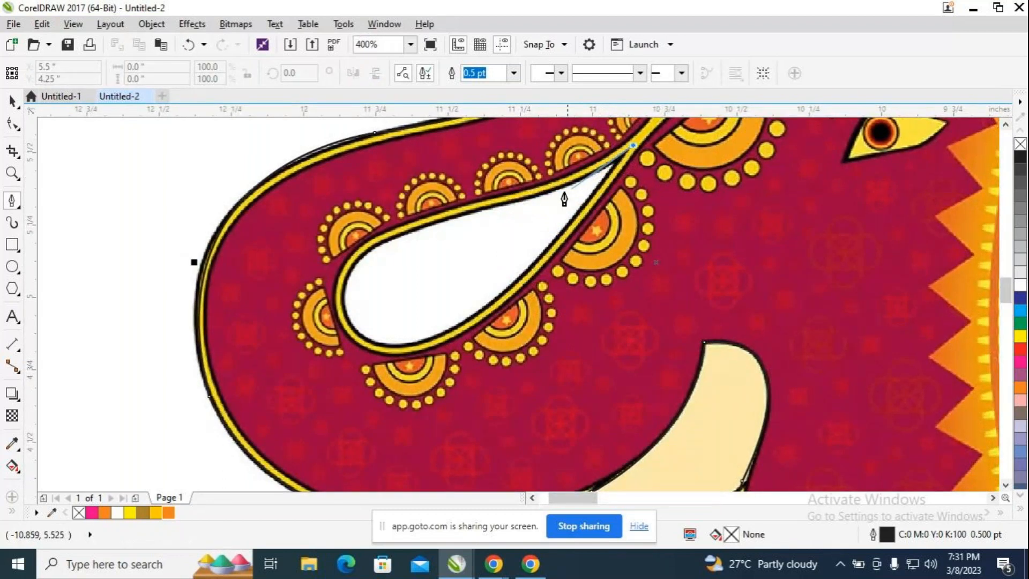
drag(469, 214, 351, 234)
alt+click(467, 214)
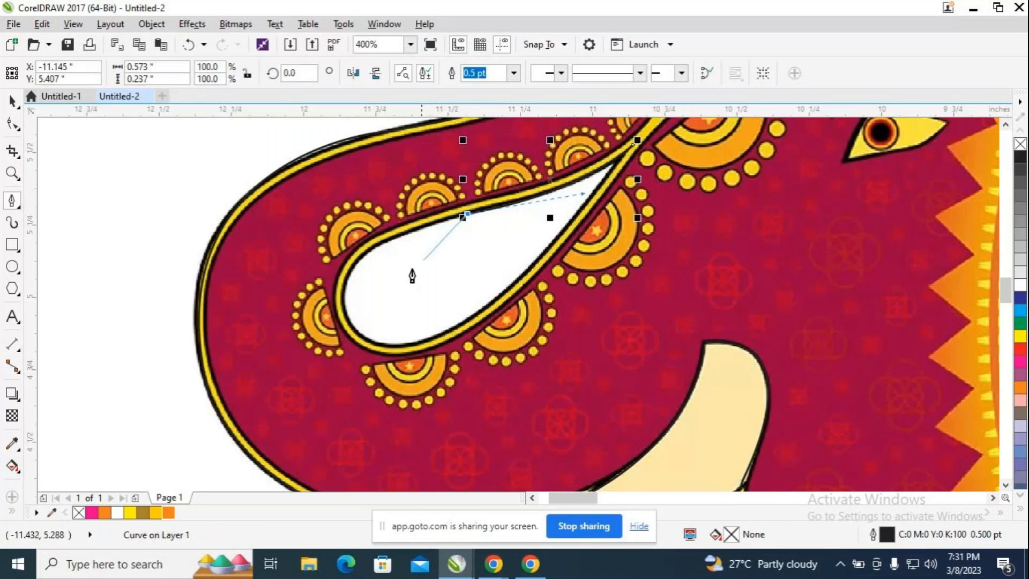
Continue the opening's outline around its rounded end, with corner nodes at both ends of the curve.
drag(378, 342, 496, 410)
key(ctrl+z)
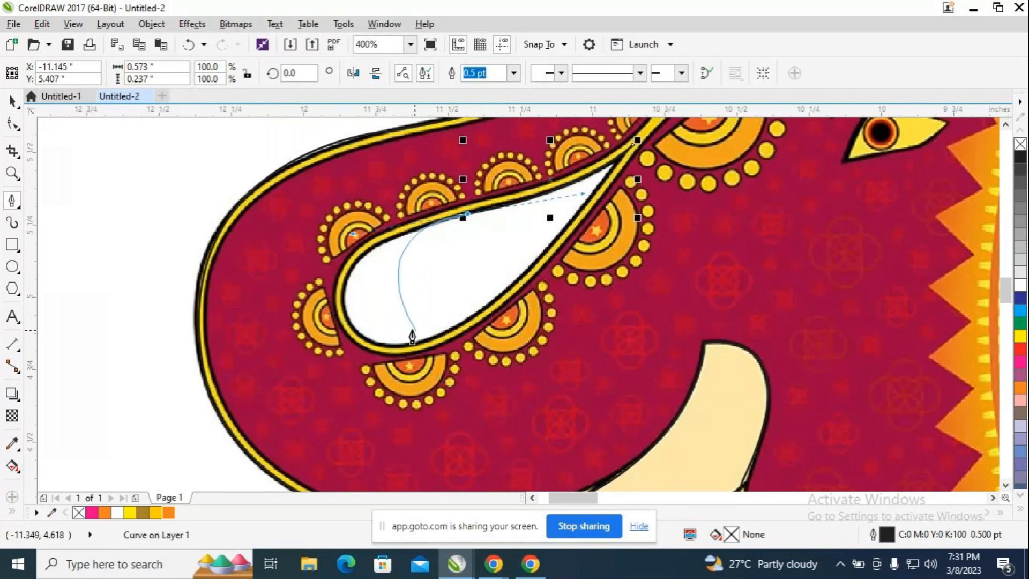
click(464, 217)
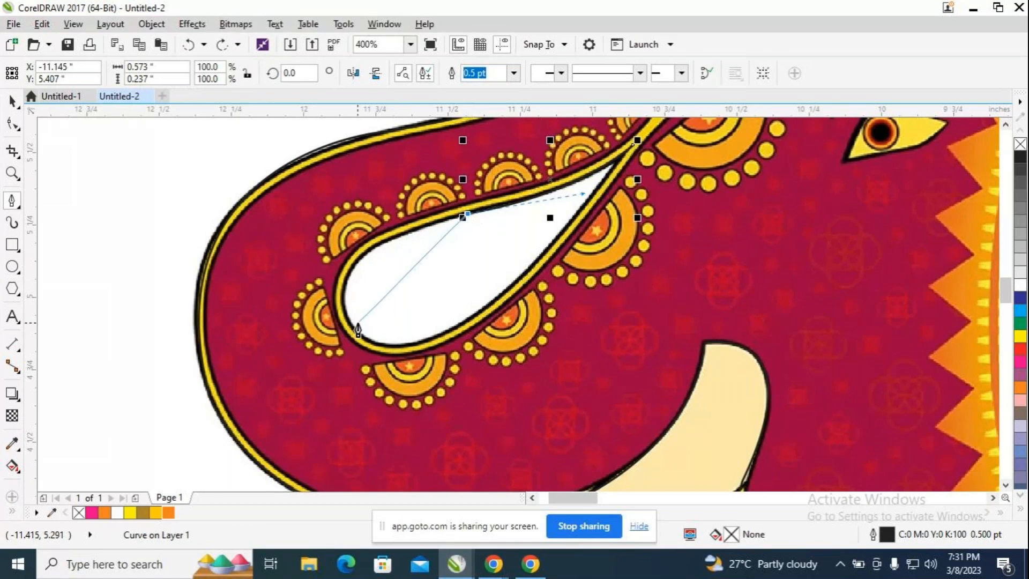
drag(344, 310, 364, 388)
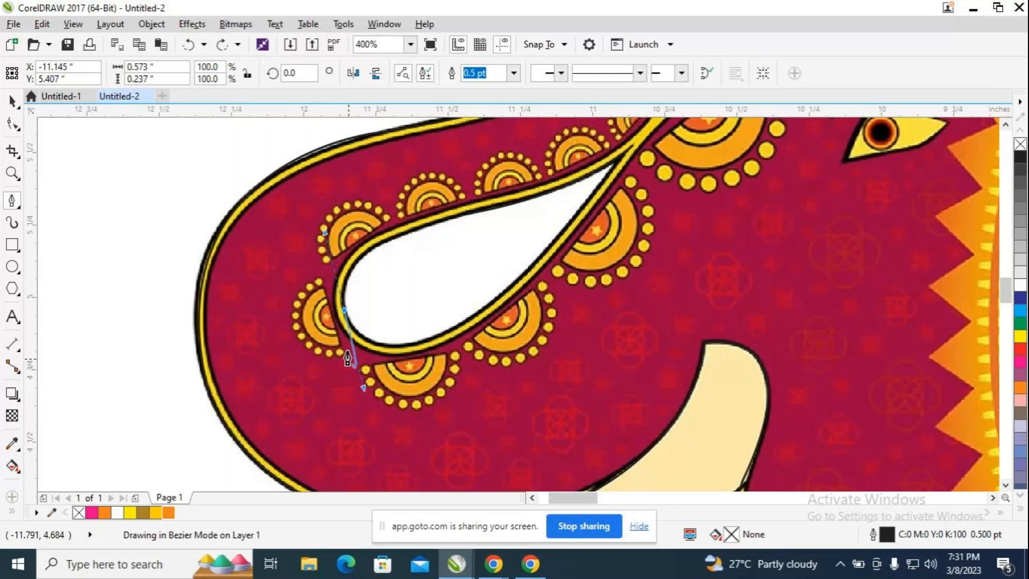
alt+click(344, 310)
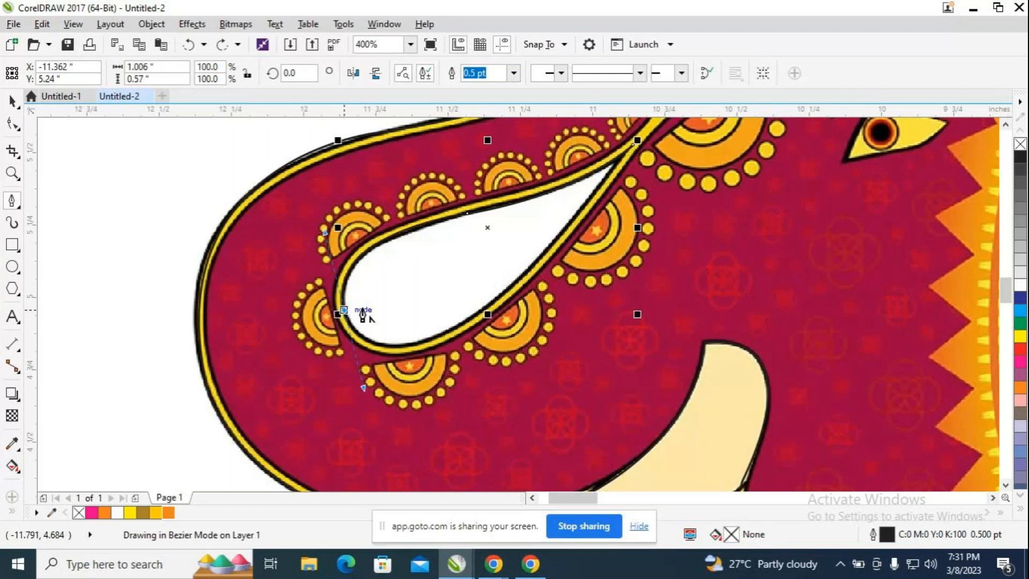
Trace the opening's lower edge back up to the pointed end and close the outline.
click(506, 294)
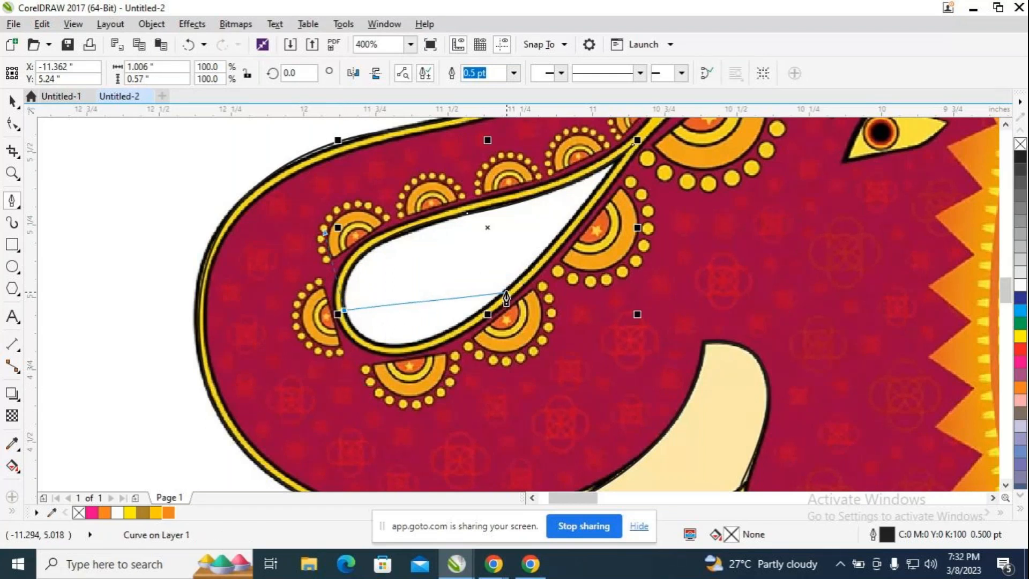
drag(506, 293, 645, 184)
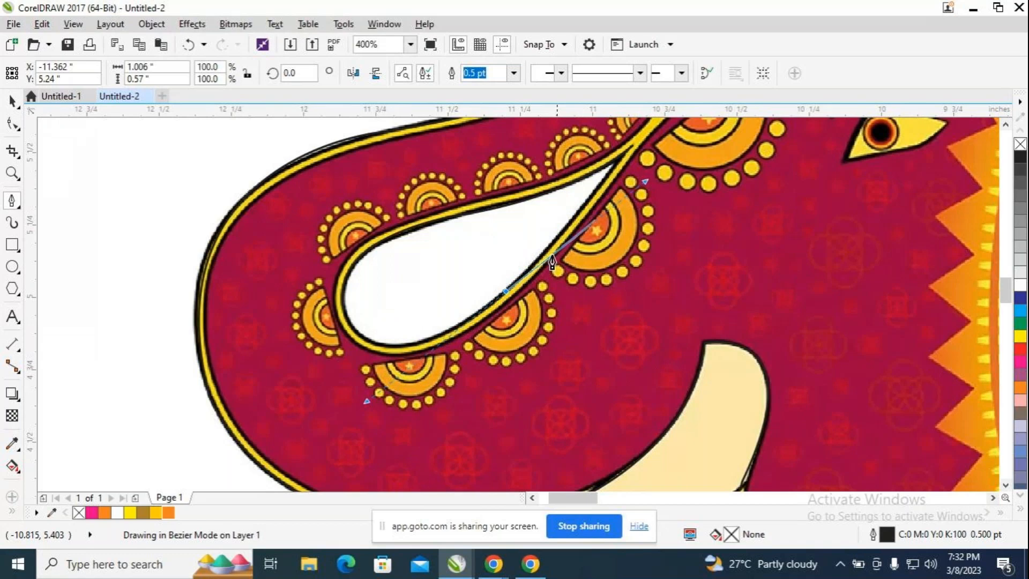
double_click(506, 293)
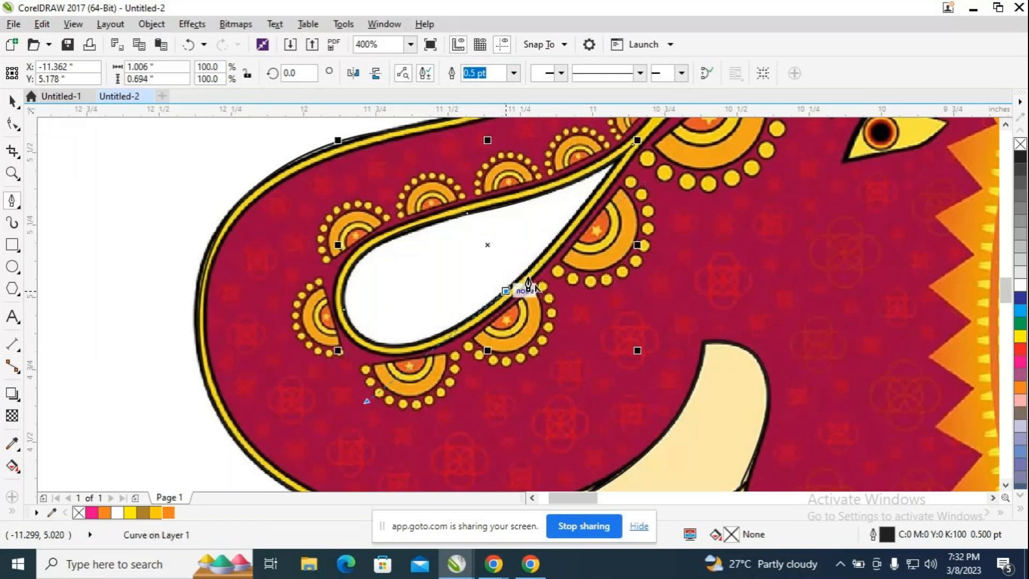
click(633, 154)
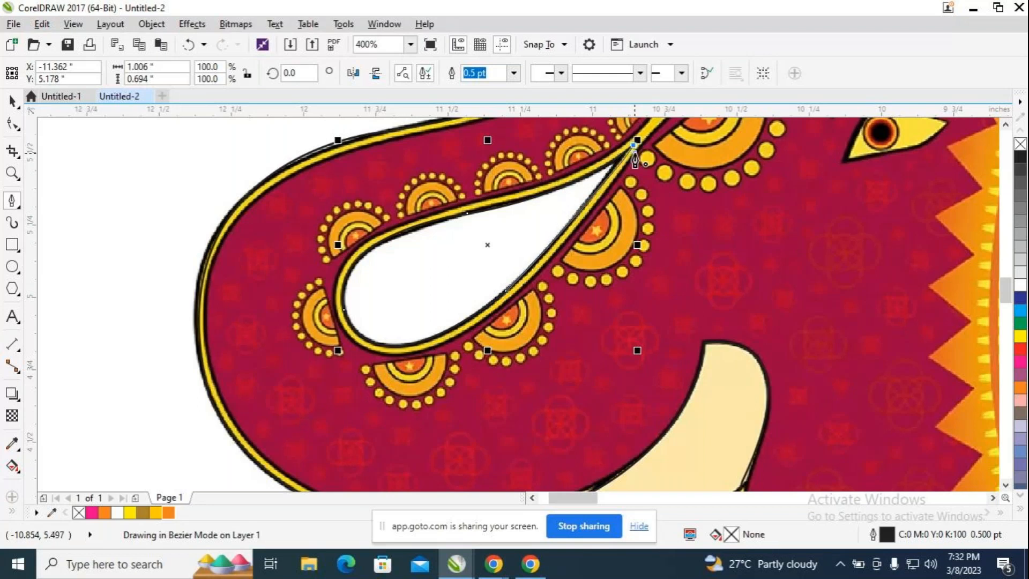
key(space)
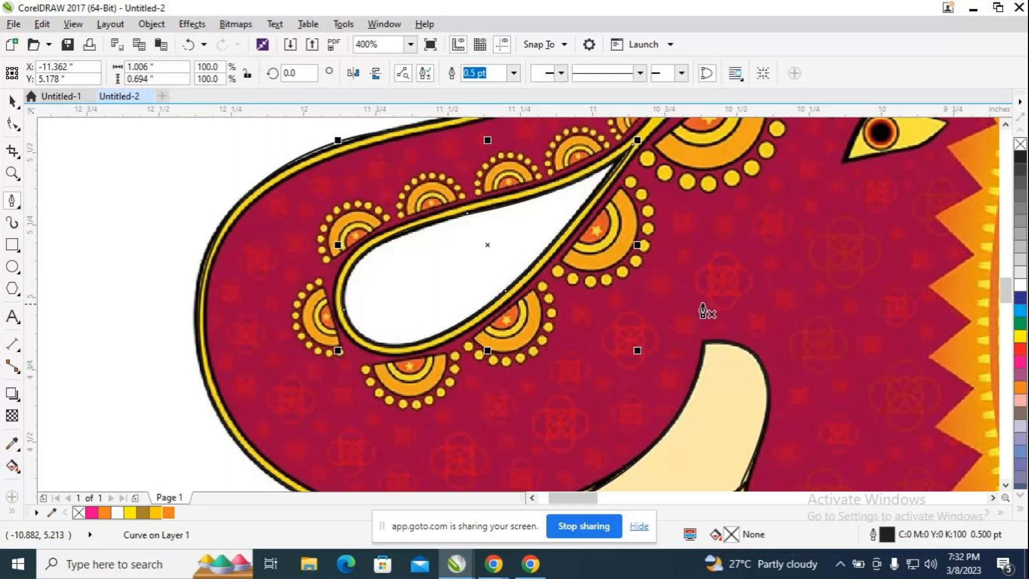
Start a new Pen outline for the front tusk at the trunk's underside and trace its upper edge almost to the tip.
scroll(724, 360, down, 1)
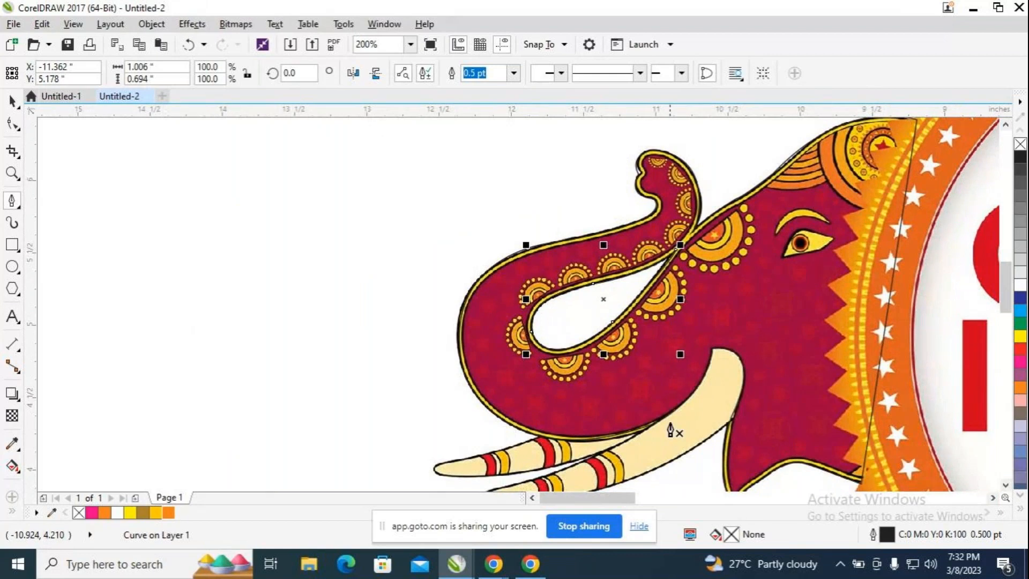
scroll(670, 423, down, 1)
scroll(665, 429, up, 2)
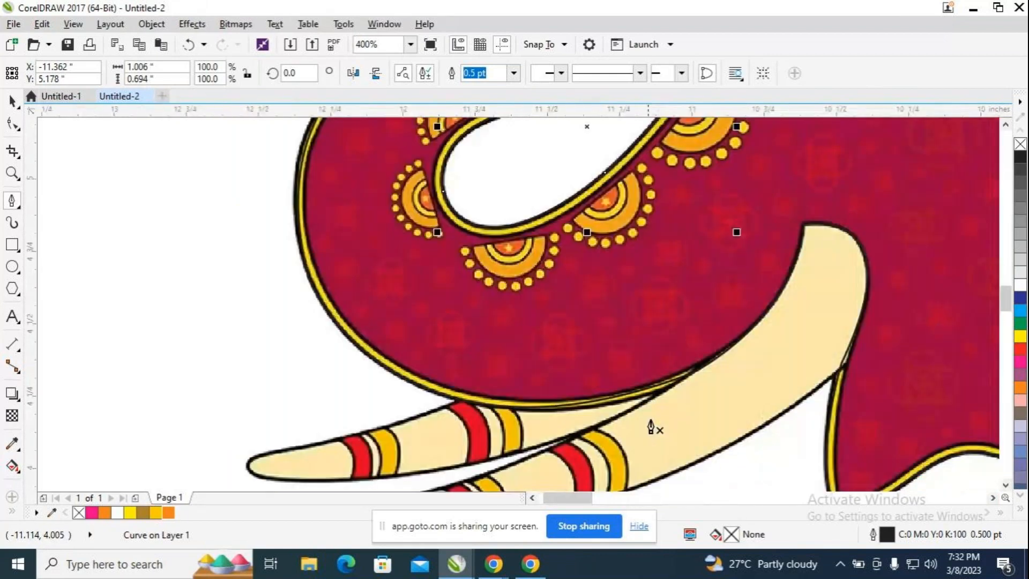
click(691, 373)
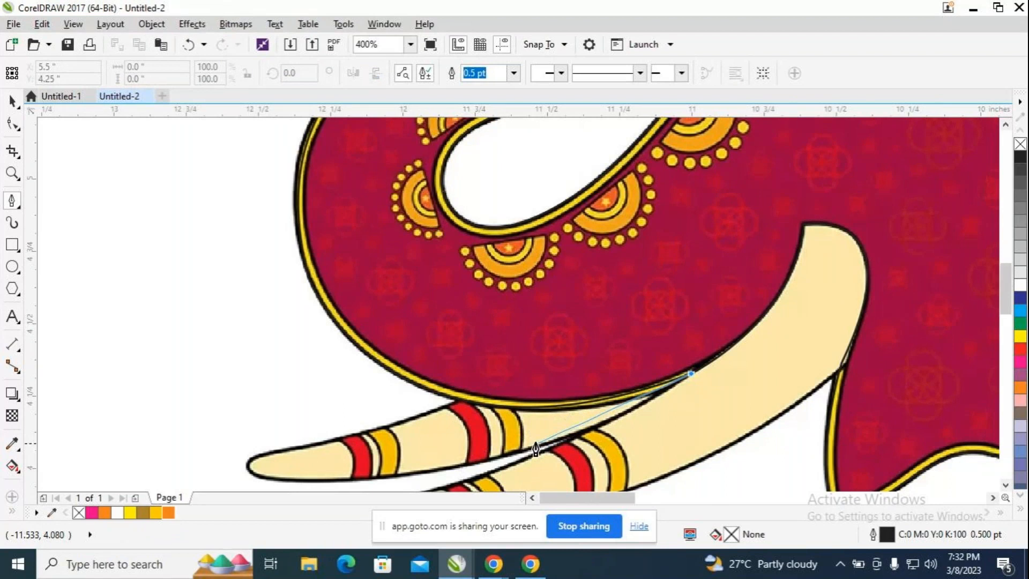
scroll(534, 445, down, 1)
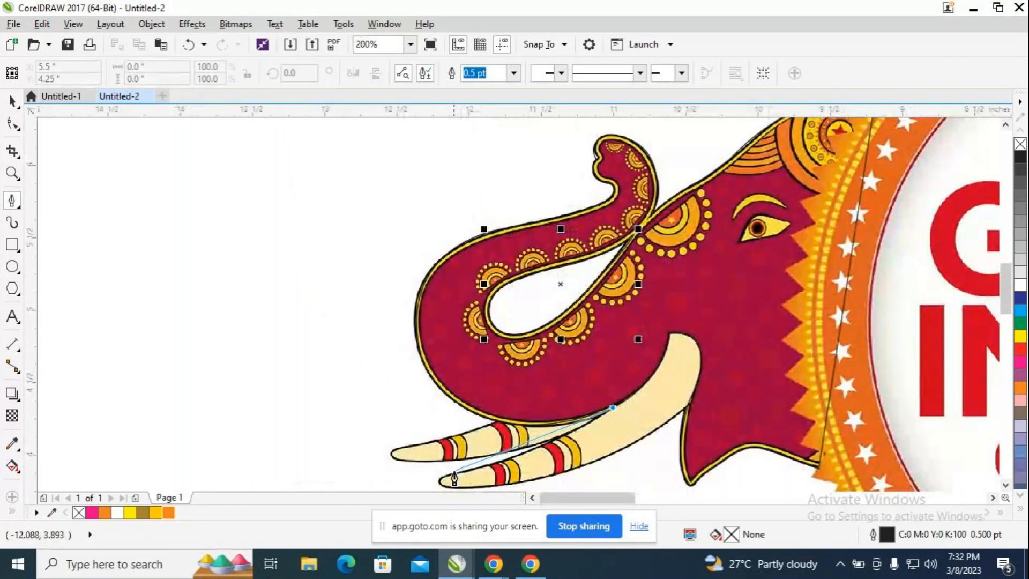
drag(454, 475, 404, 482)
scroll(635, 405, up, 3)
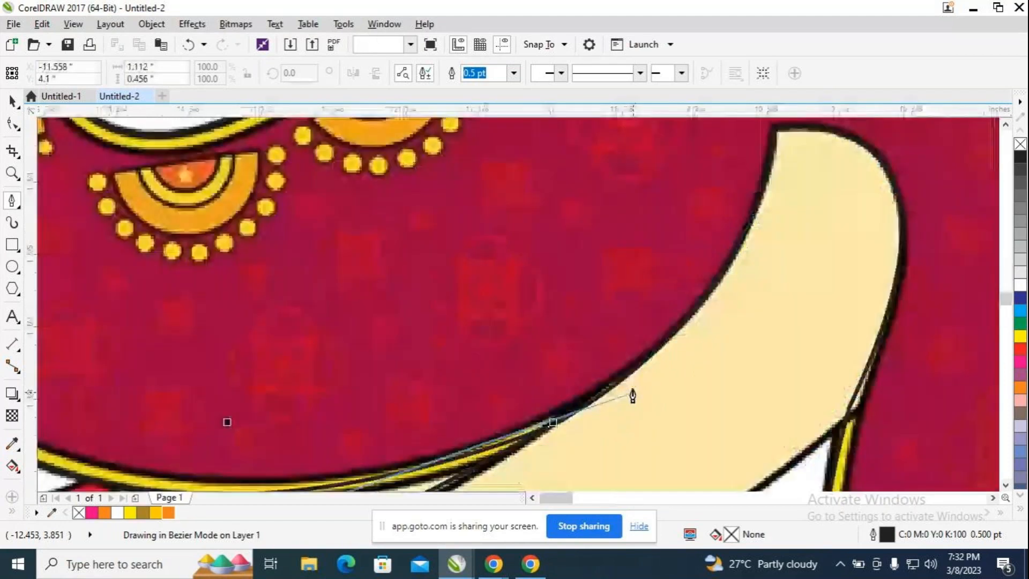
Carry the front tusk's outline around its rounded tip, with corner nodes before and after the curve.
key(Escape)
scroll(633, 396, down, 1)
drag(581, 500, 576, 501)
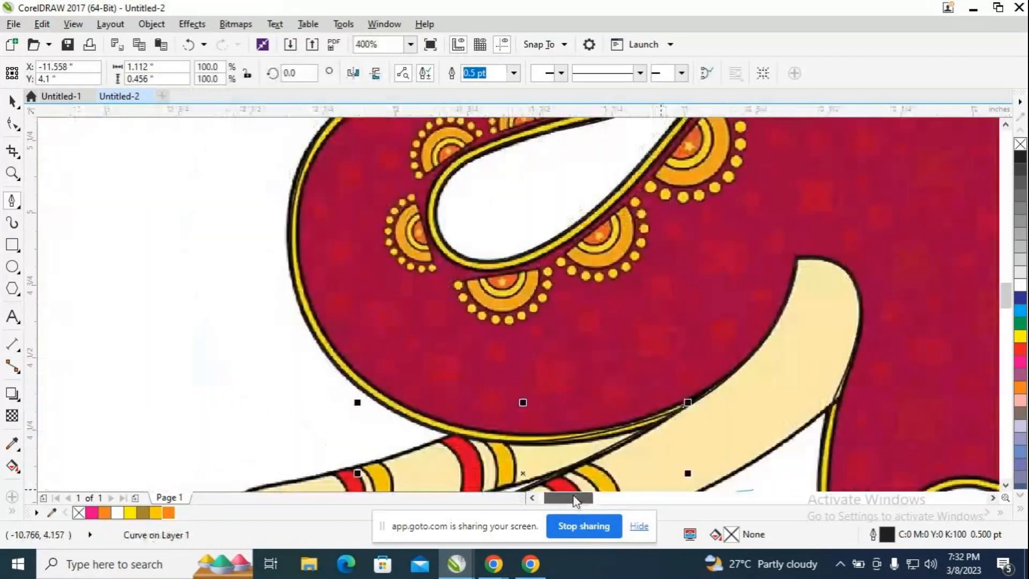
scroll(942, 386, down, 3)
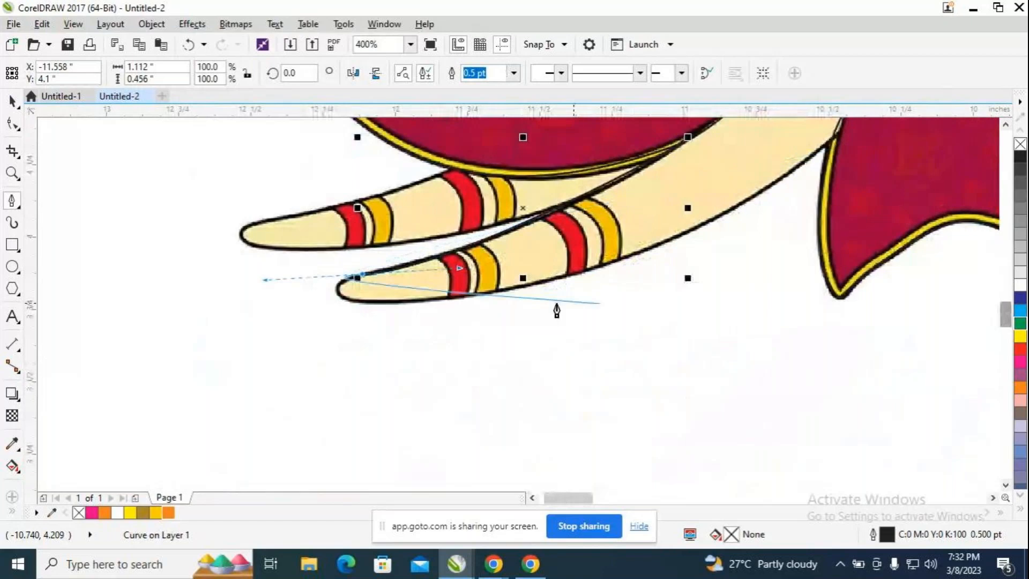
click(366, 277)
drag(405, 312, 453, 315)
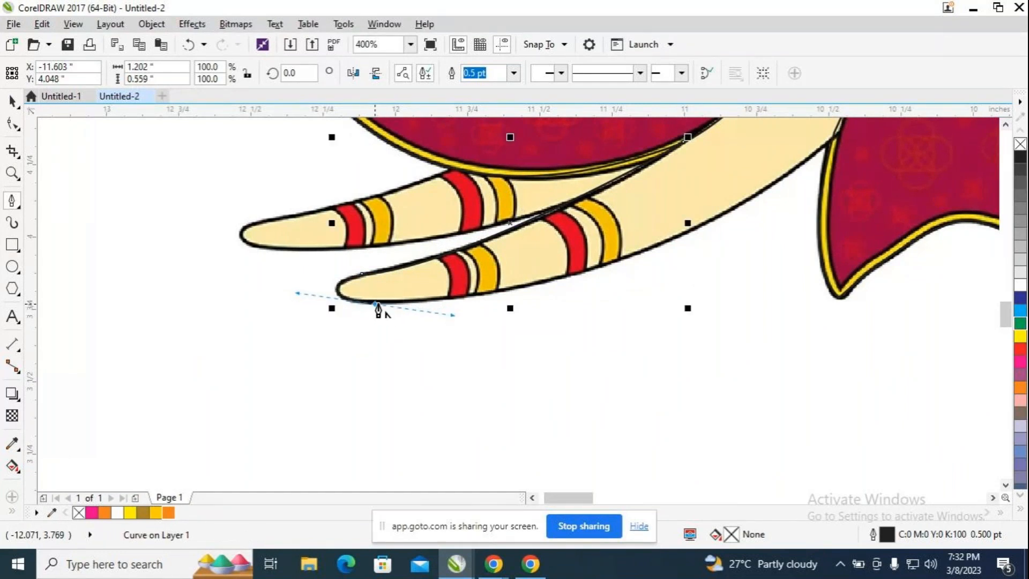
click(376, 304)
Trace the front tusk's underside up to the point where it meets the jaw.
drag(751, 199, 874, 170)
click(751, 266)
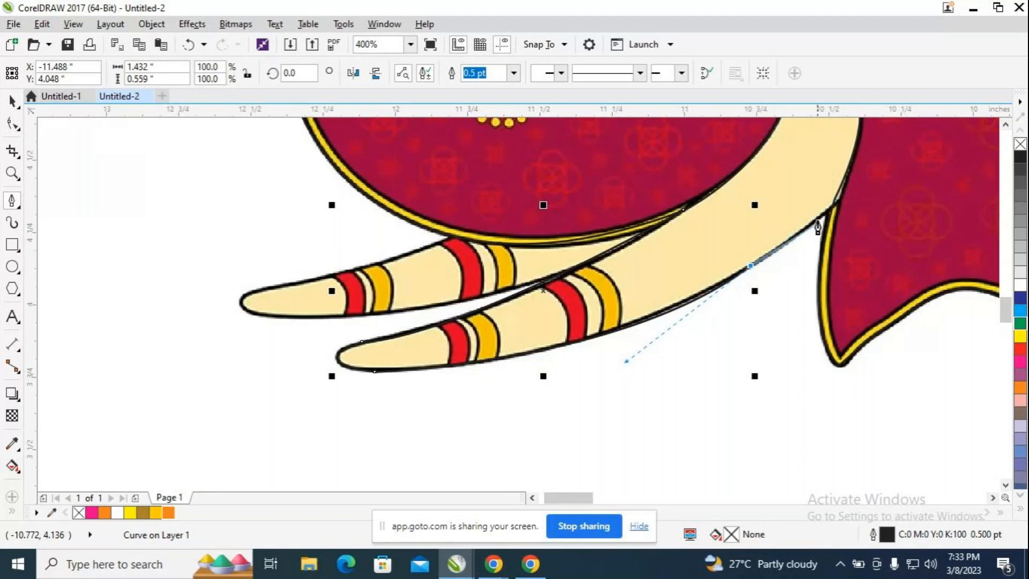
drag(832, 206, 845, 179)
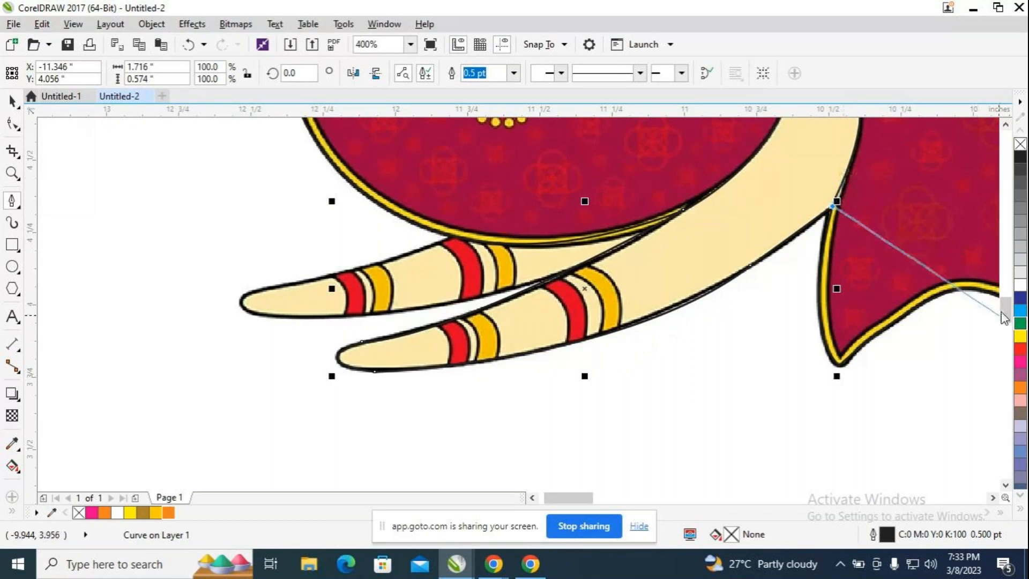
scroll(964, 289, up, 3)
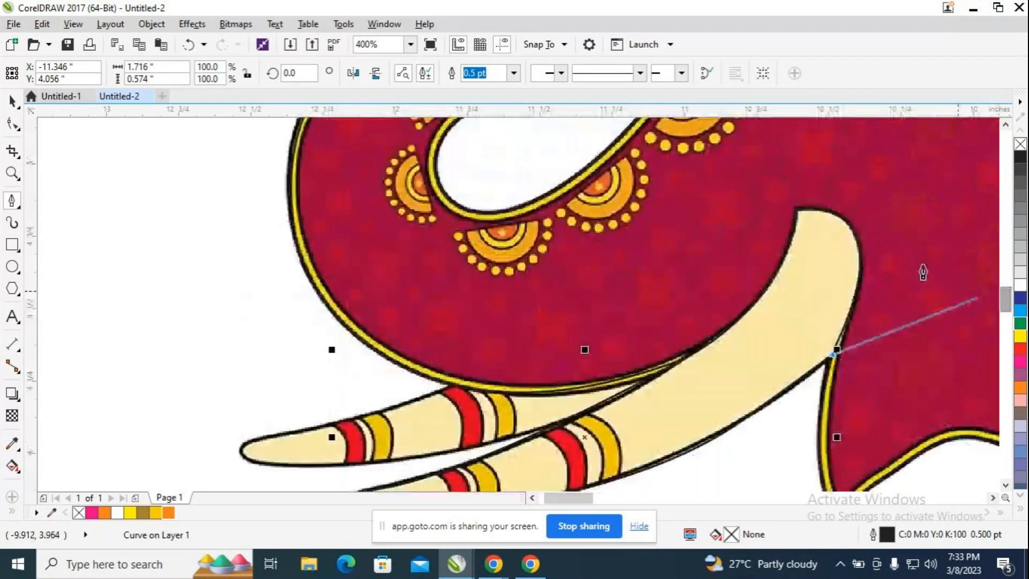
Trace the front tusk's rounded base to its upper corner and close the outline along the trunk's edge.
drag(797, 209, 678, 221)
click(797, 210)
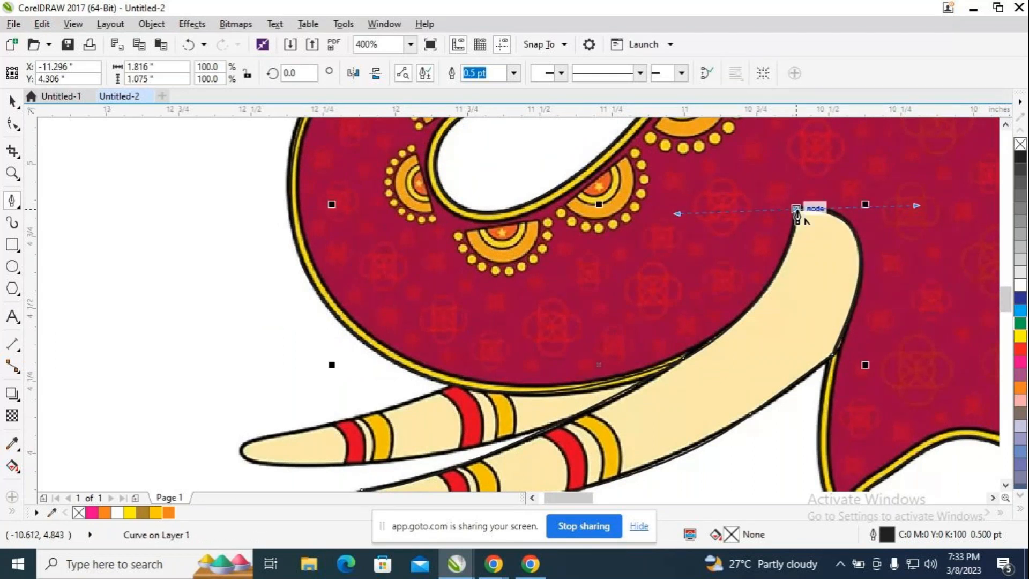
drag(684, 358, 633, 363)
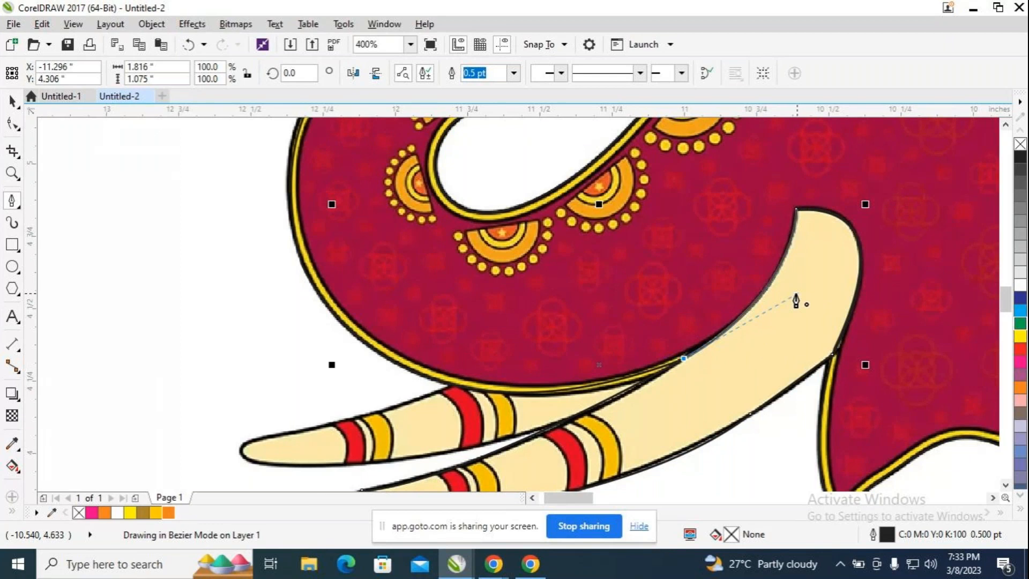
key(space)
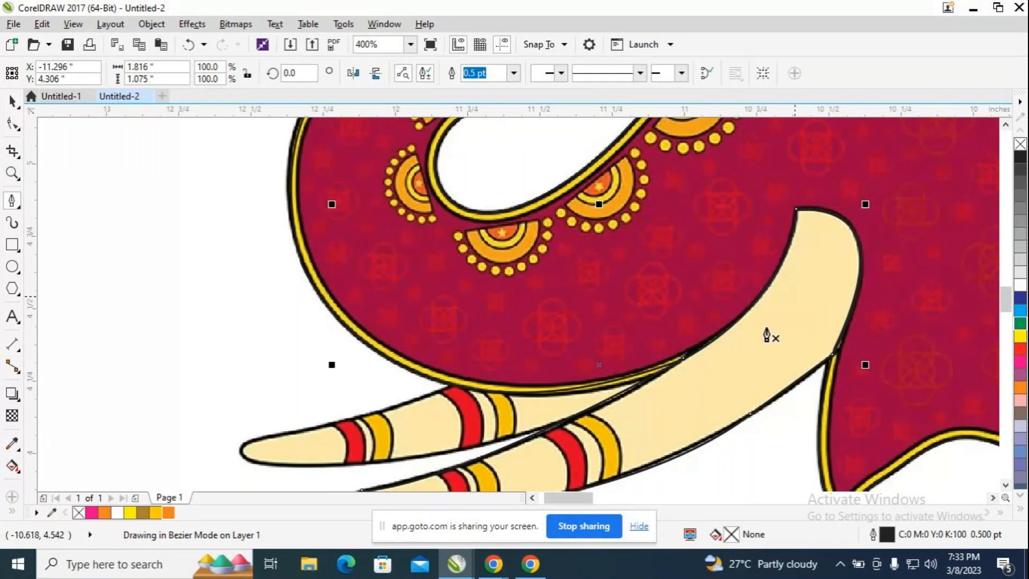
Start a Pen outline for the rear tusk at the trunk's underside, tracing its upper edge and rounded tip with corner nodes on both sides.
click(452, 385)
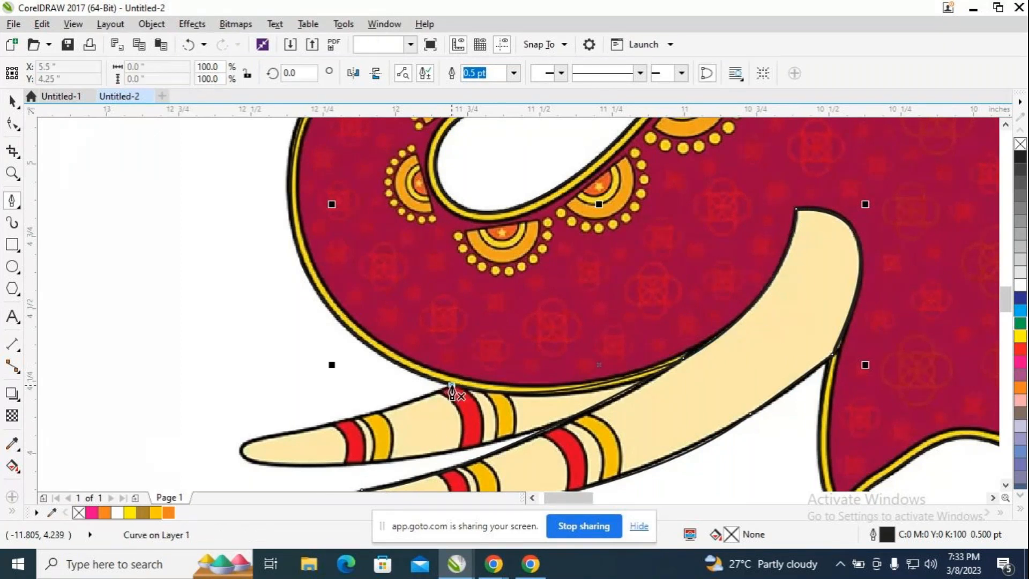
drag(259, 439, 220, 439)
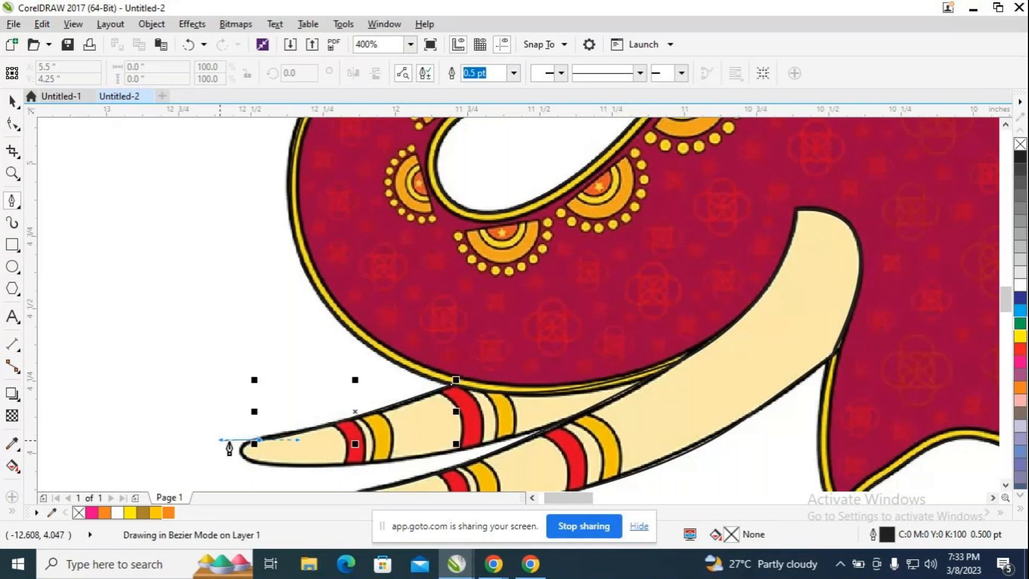
click(259, 443)
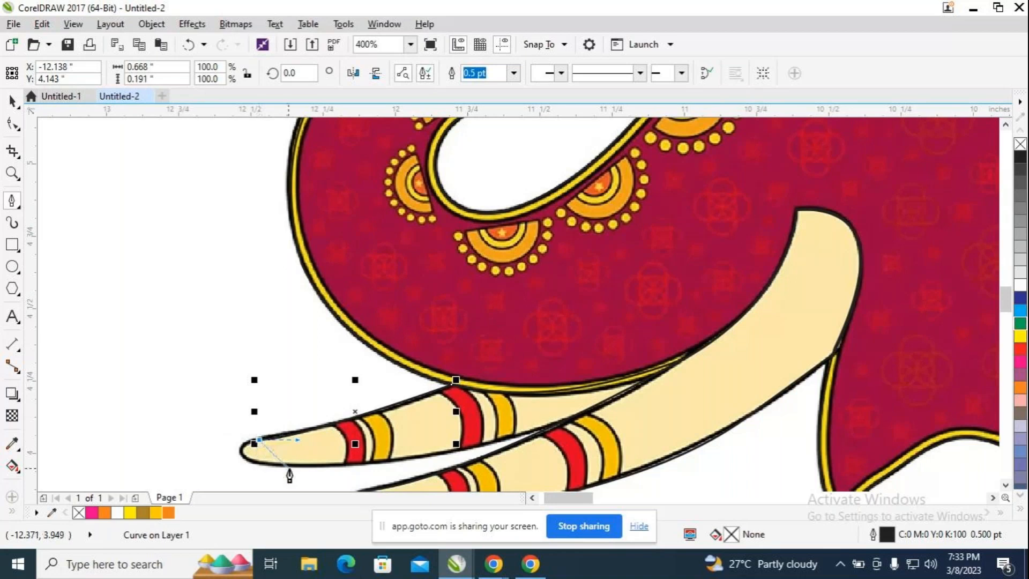
drag(292, 467, 386, 470)
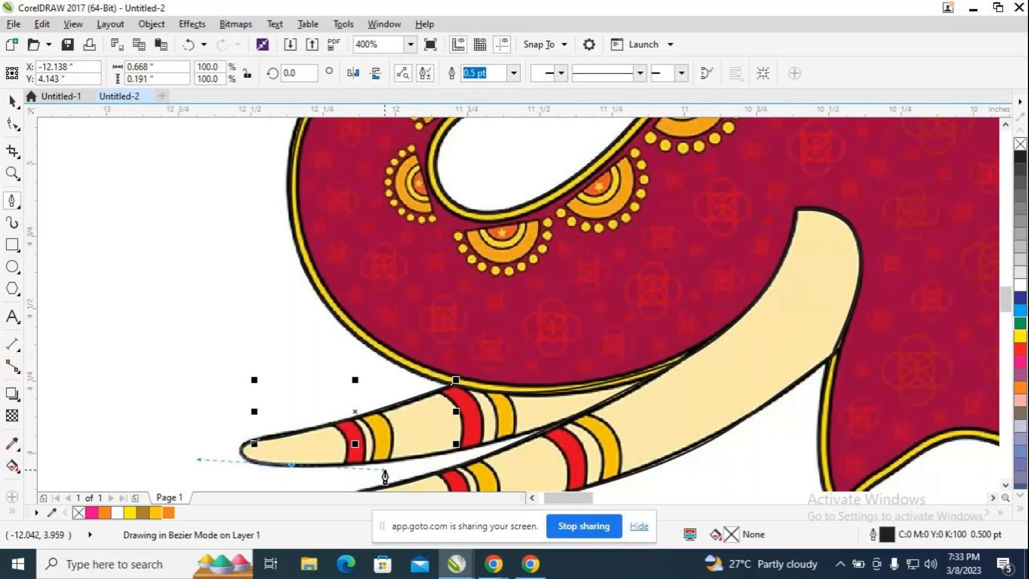
click(291, 465)
Trace the rear tusk's underside up to the front tusk and close the outline along the trunk's lower edge.
drag(571, 417, 658, 374)
click(571, 417)
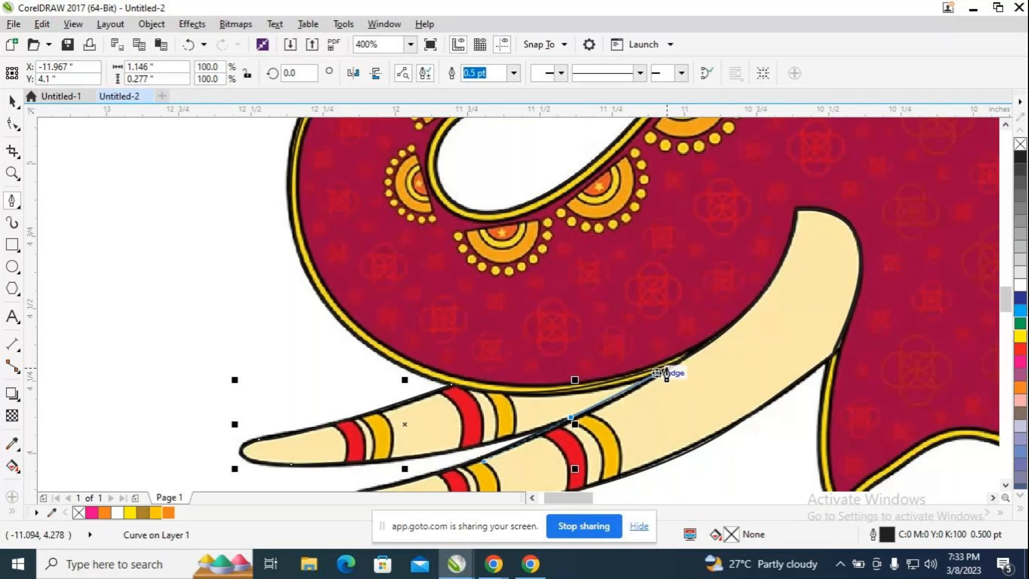
click(676, 362)
drag(452, 385, 566, 422)
key(space)
drag(693, 416, 629, 417)
key(space)
key(ctrl+z)
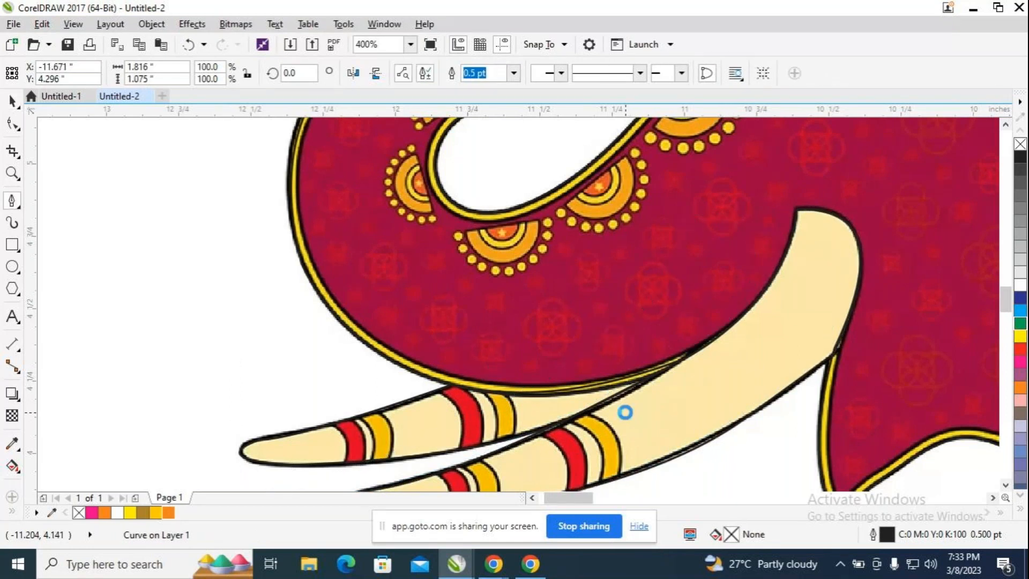
key(space)
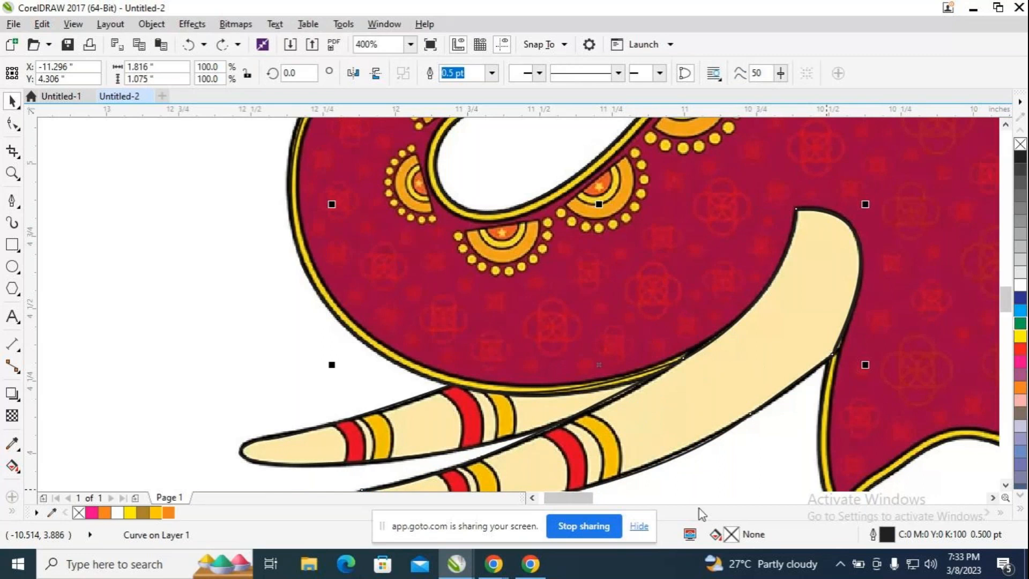
Move the four traced elephant outlines together off the reference image onto the page, beside the recreated badge.
drag(593, 499, 629, 498)
scroll(650, 408, down, 2)
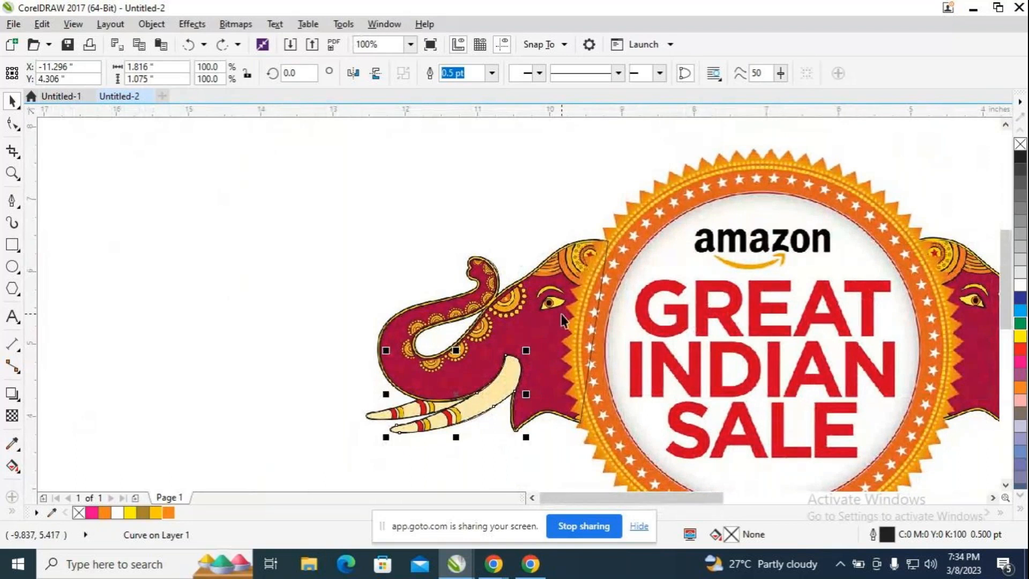
scroll(562, 319, up, 1)
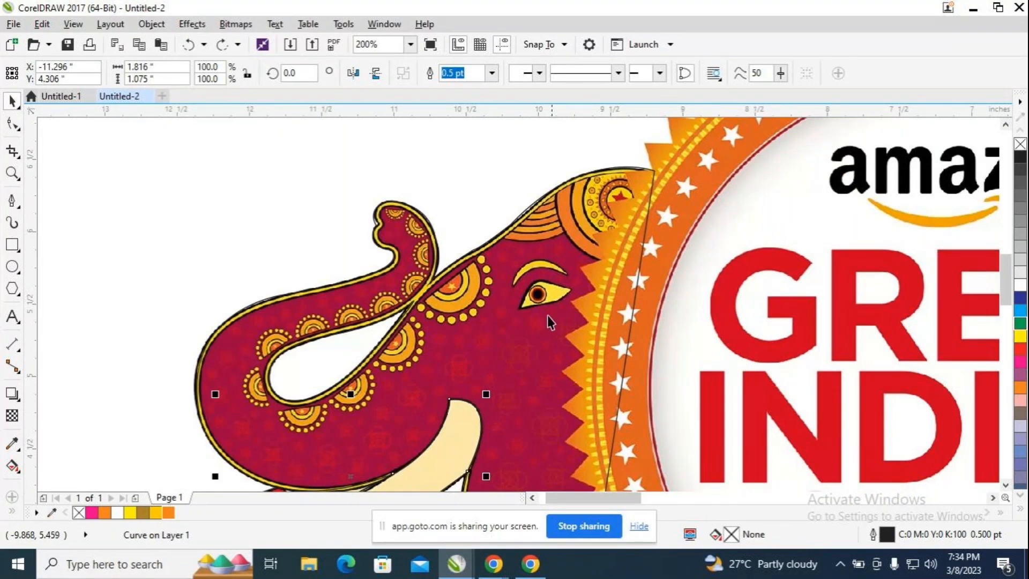
scroll(528, 316, down, 1)
scroll(529, 317, down, 2)
scroll(523, 307, up, 2)
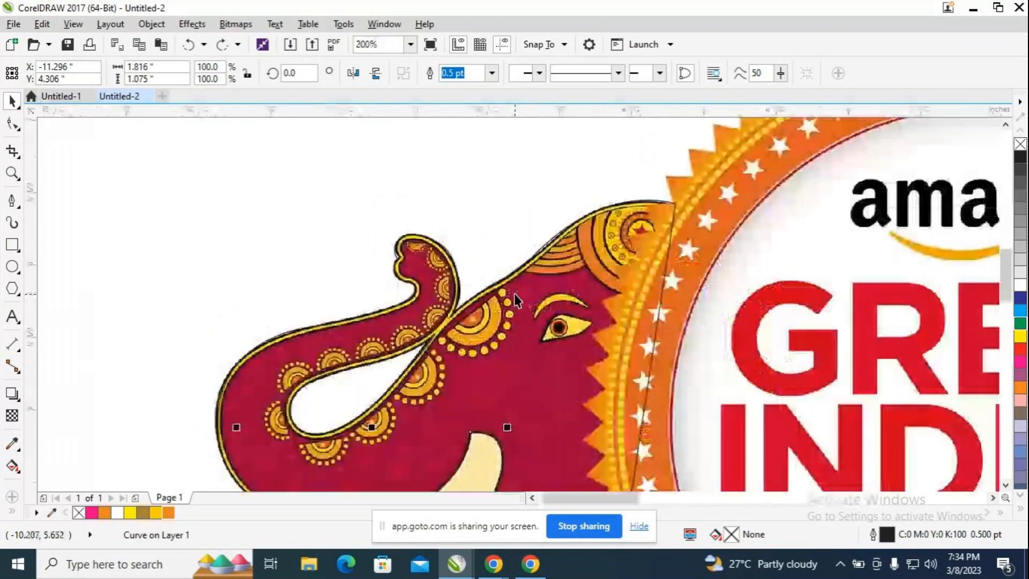
scroll(514, 294, down, 2)
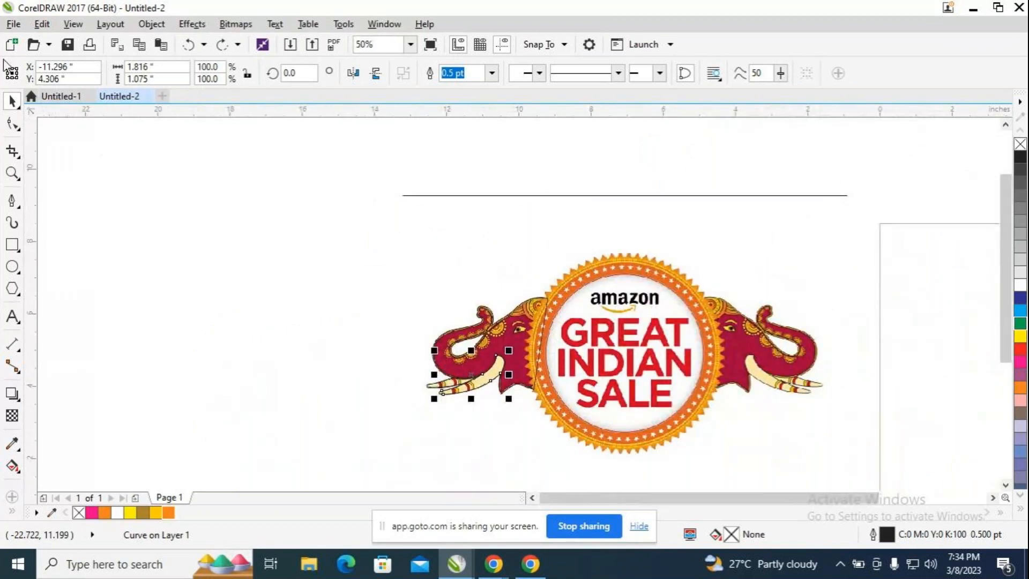
drag(376, 258, 554, 418)
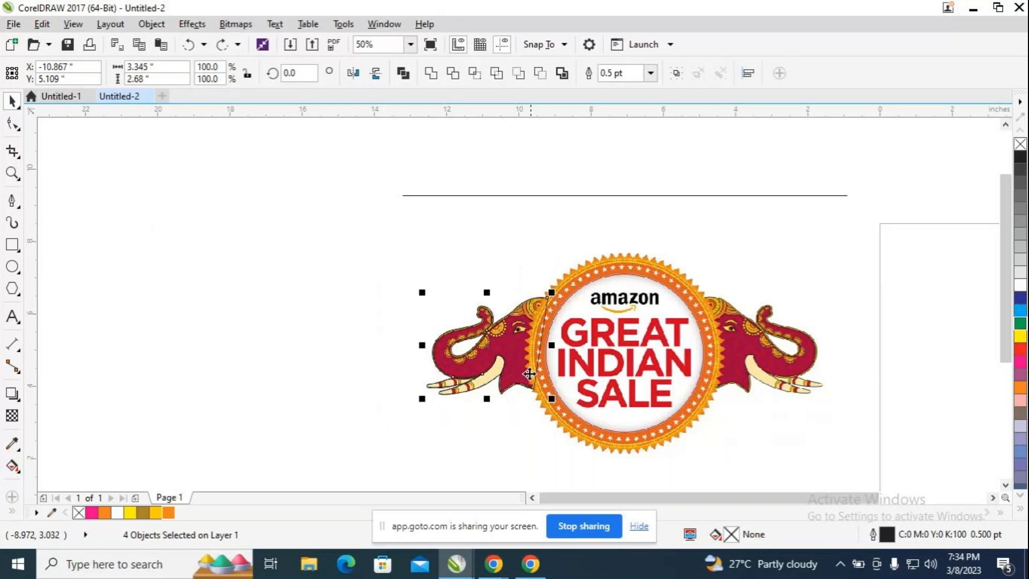
drag(492, 346, 955, 359)
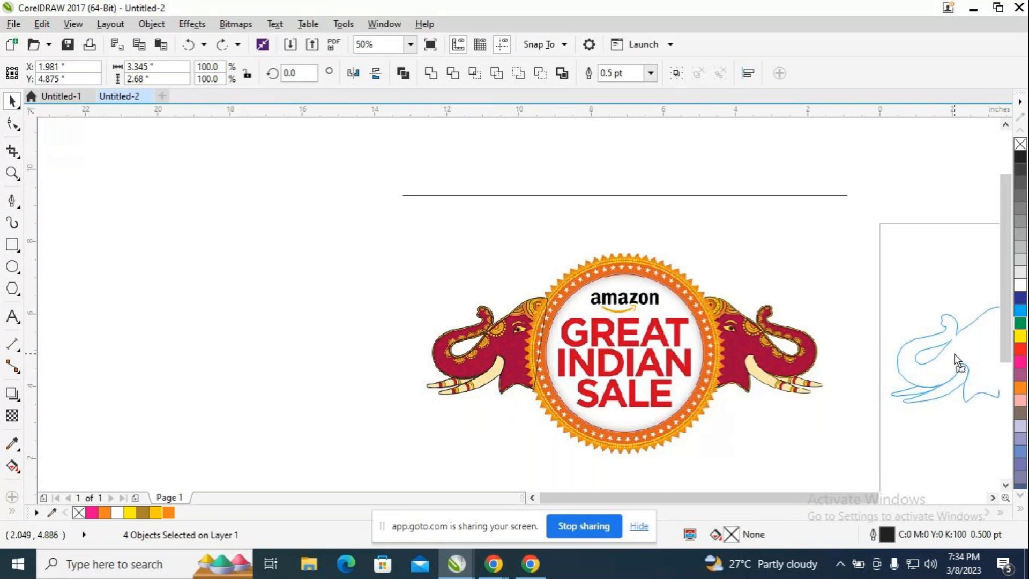
drag(956, 358, 960, 353)
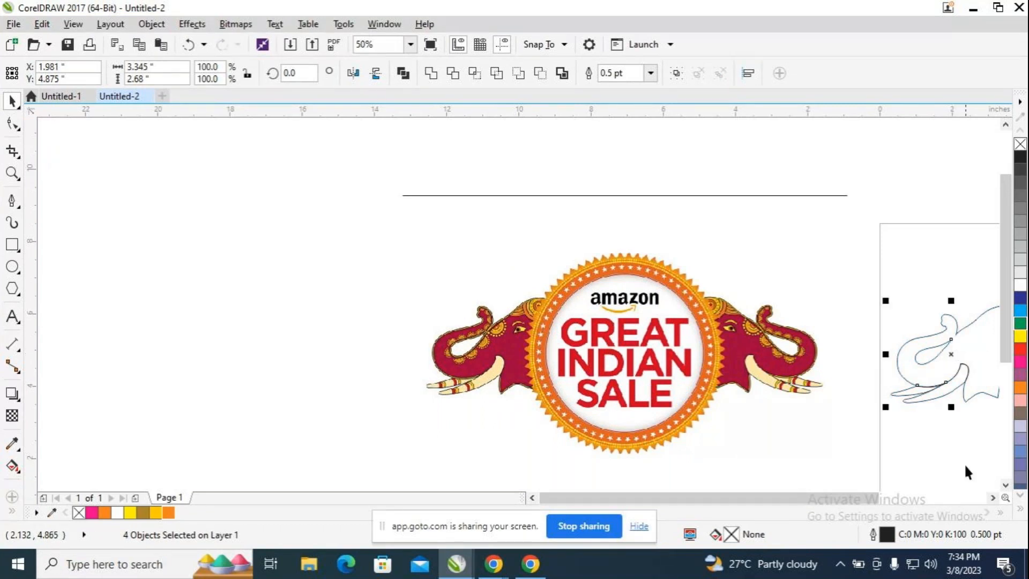
Move the reference image farther left, well clear of the page and the elephant outlines.
drag(781, 490, 841, 499)
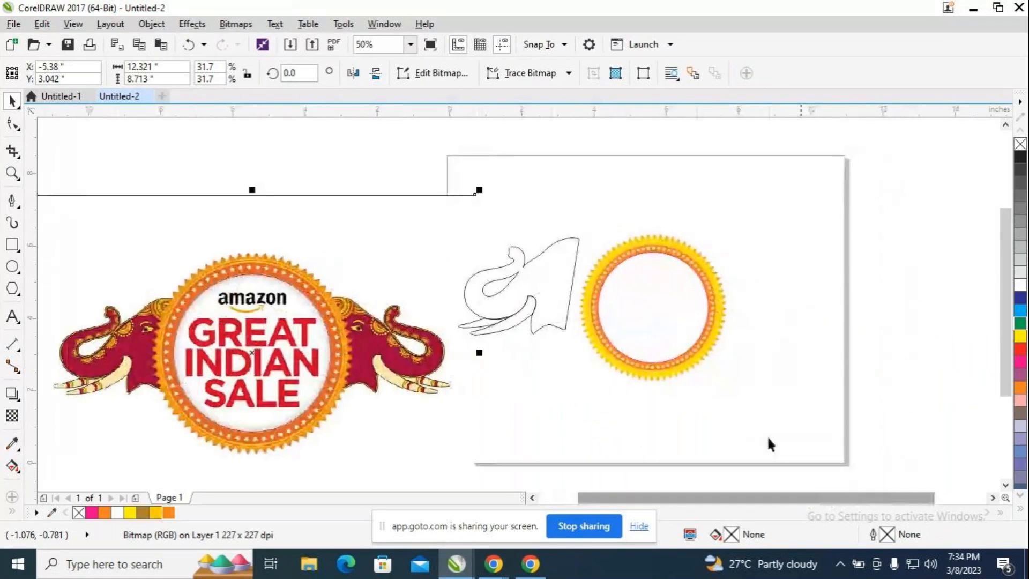
click(321, 253)
drag(321, 252, 283, 177)
click(547, 283)
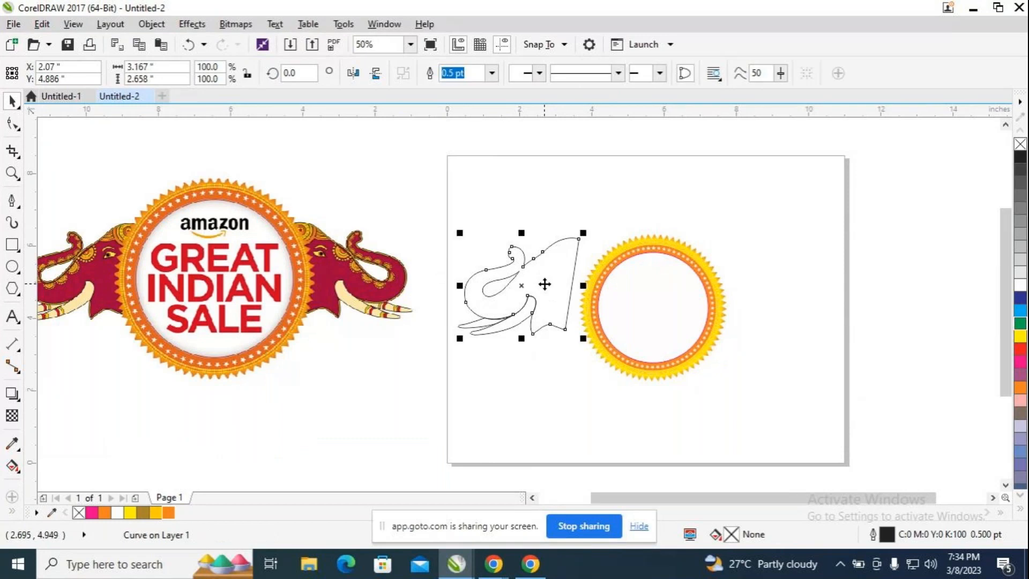
drag(419, 202, 231, 178)
Move the four elephant outlines together so the back of the head overlaps the badge's left rim.
drag(434, 203, 575, 351)
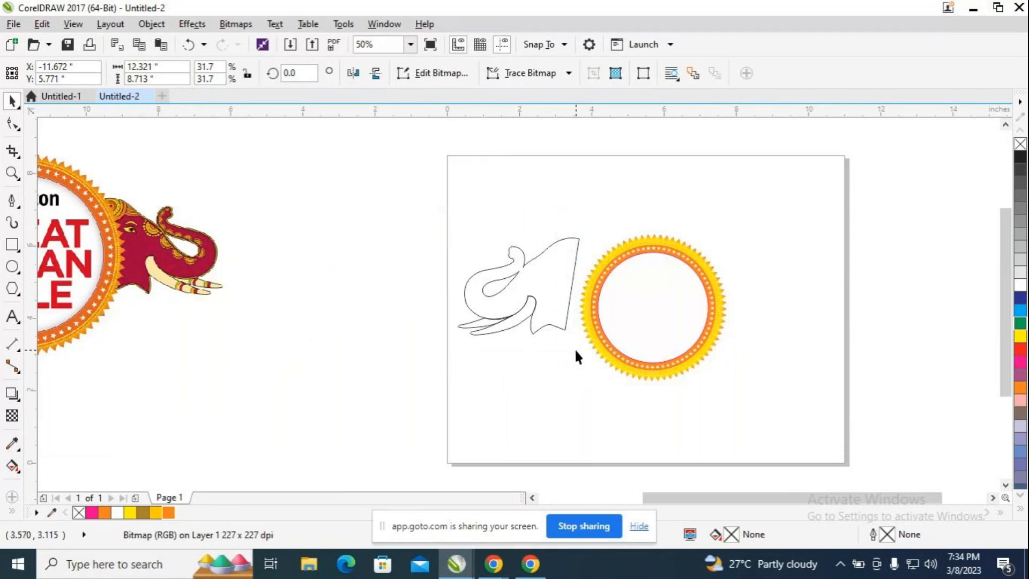
drag(412, 196, 578, 349)
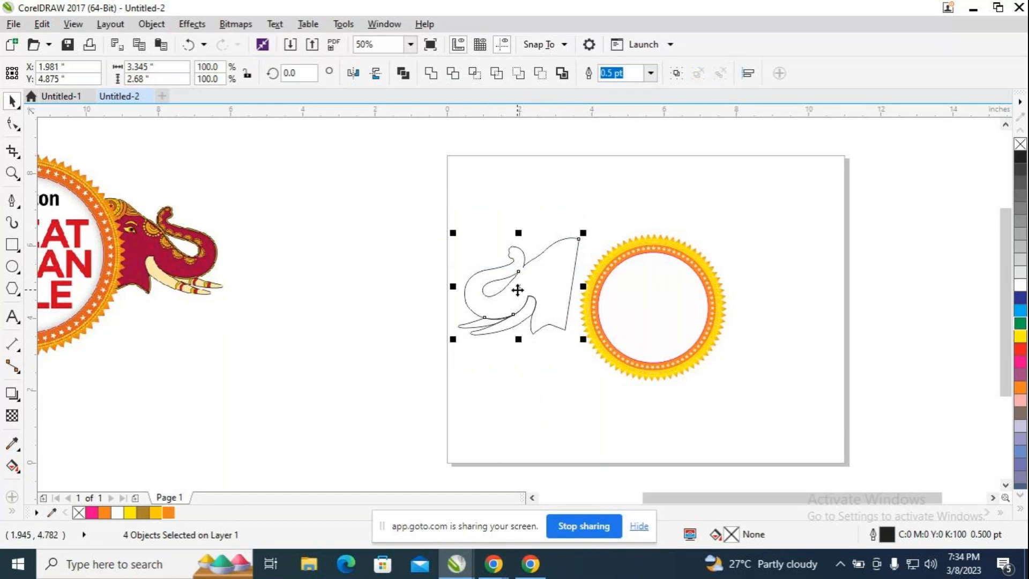
drag(517, 290, 552, 306)
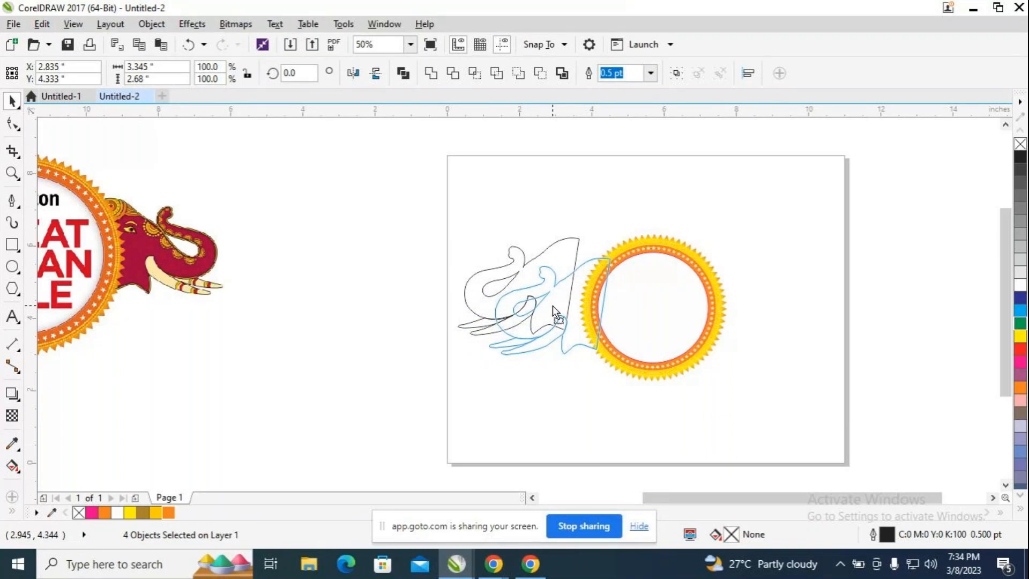
drag(553, 306, 552, 305)
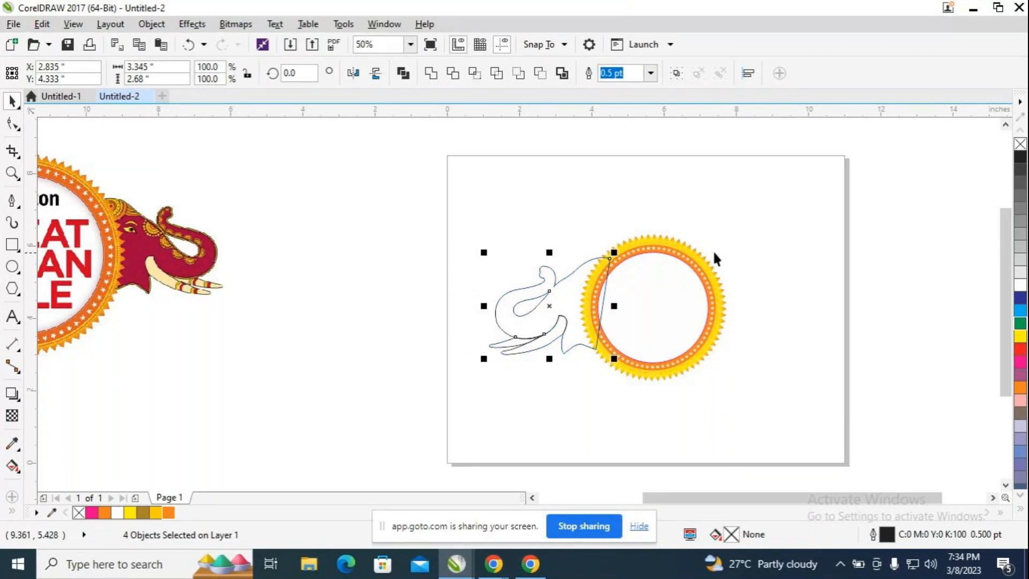
Move the reference image back closer to the page for comparison with the elephant outlines.
scroll(529, 233, up, 1)
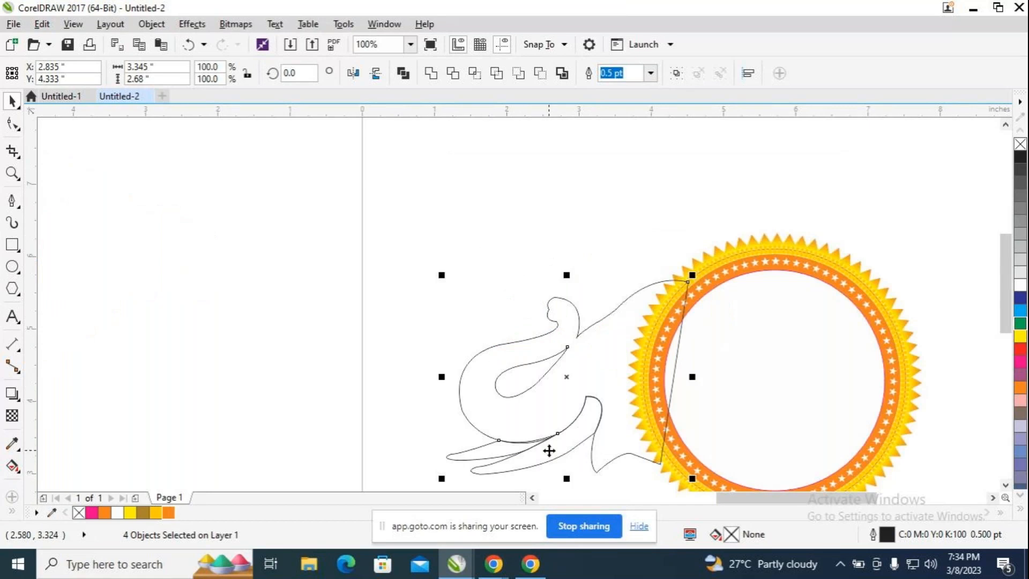
scroll(432, 315, down, 1)
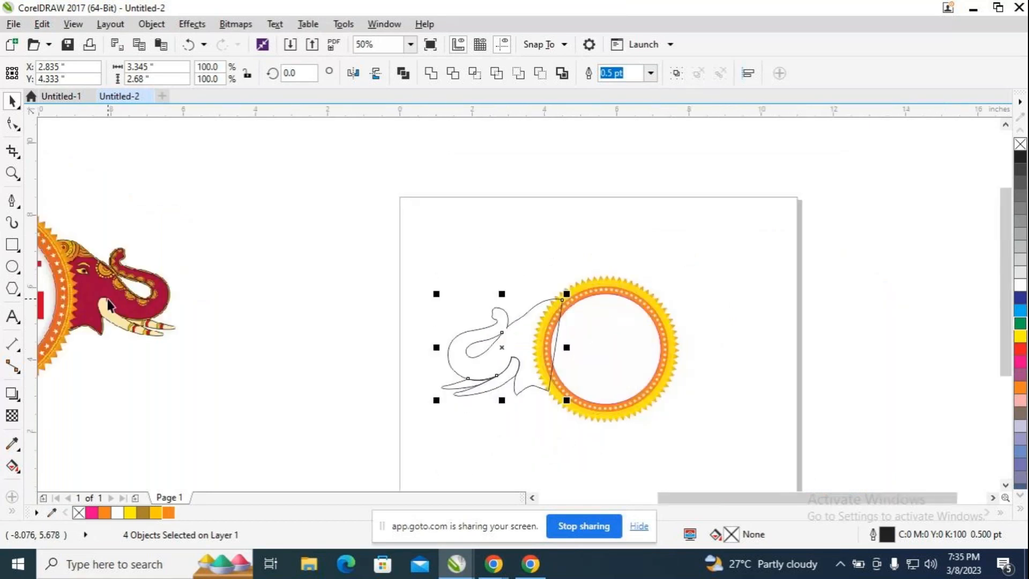
click(131, 304)
drag(131, 305, 301, 330)
scroll(306, 326, up, 2)
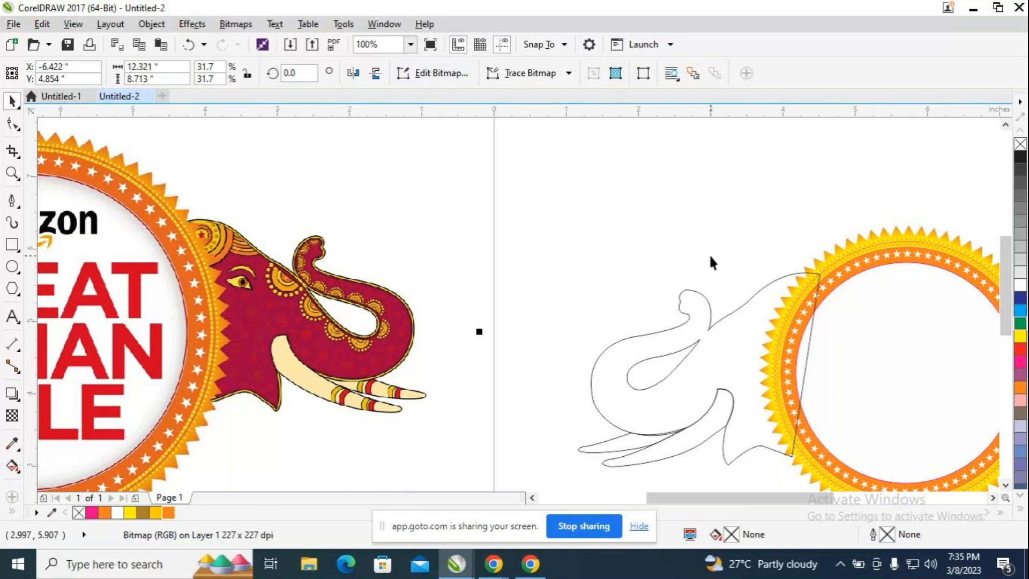
Move the recreated badge group to the right so it no longer overlaps the elephant outlines.
click(929, 312)
drag(911, 371, 1020, 341)
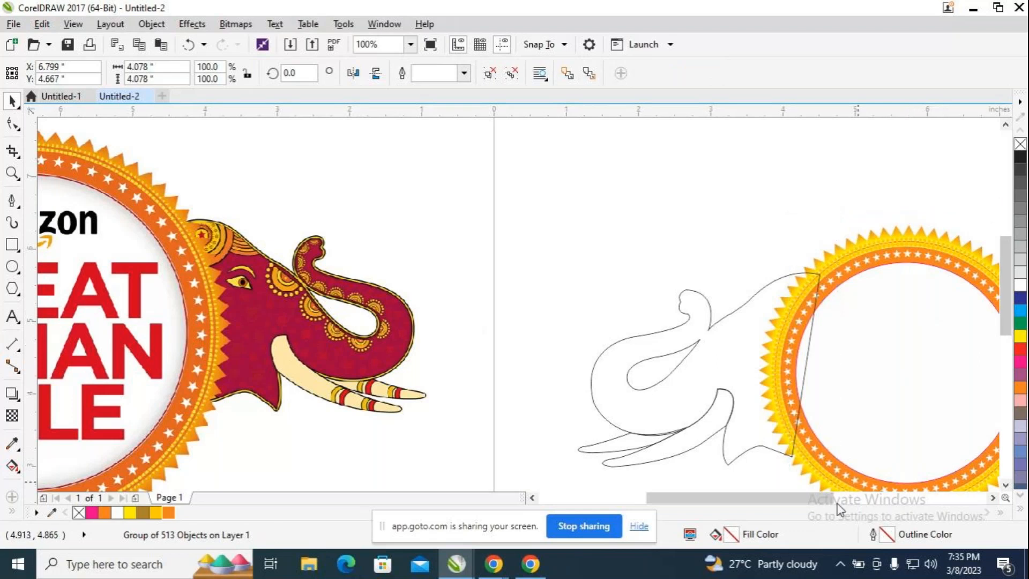
scroll(830, 423, down, 2)
drag(871, 406, 926, 403)
Group the four elephant outlines and duplicate the group.
drag(686, 335, 831, 464)
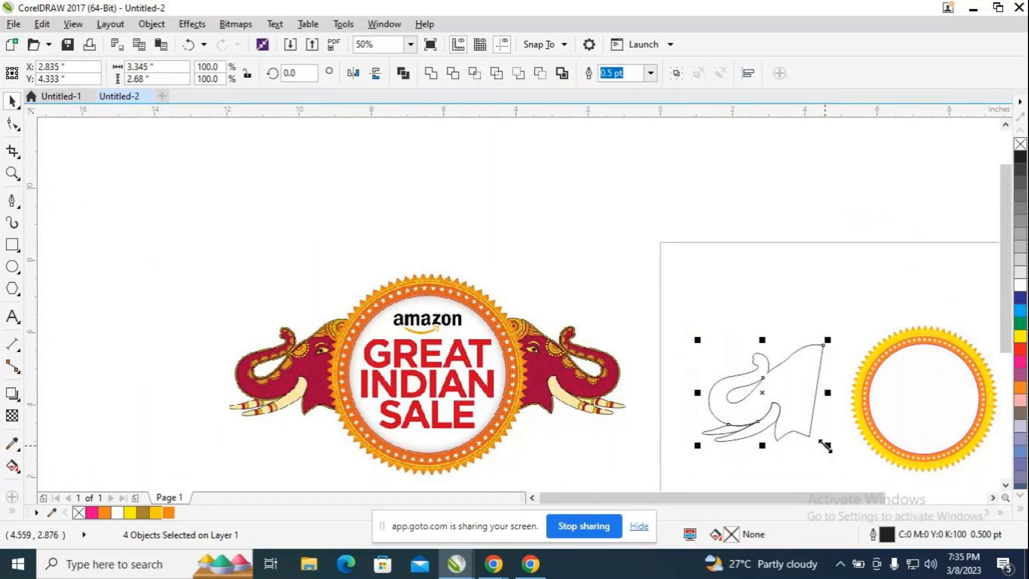
key(ctrl+g)
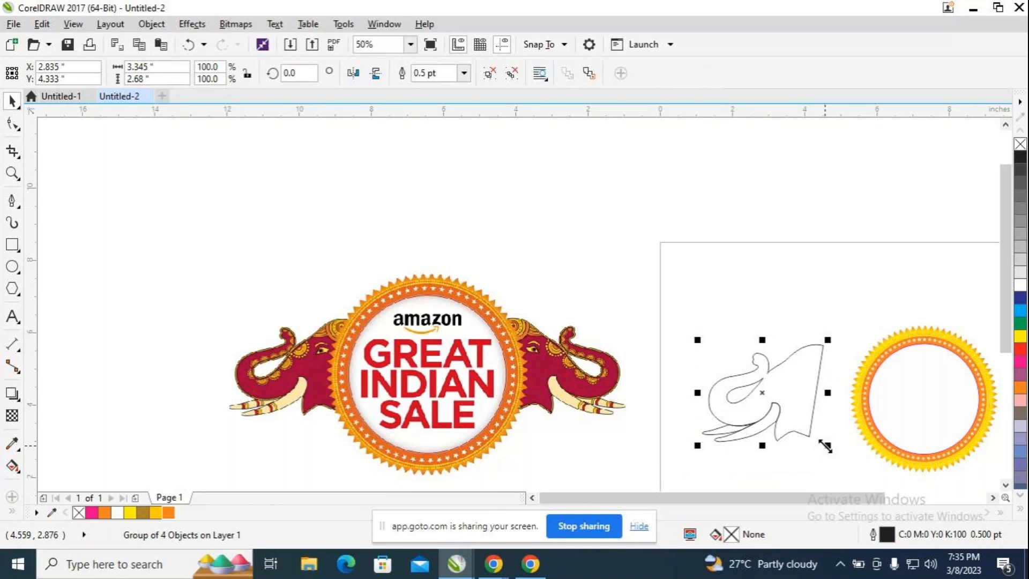
key(ctrl+d)
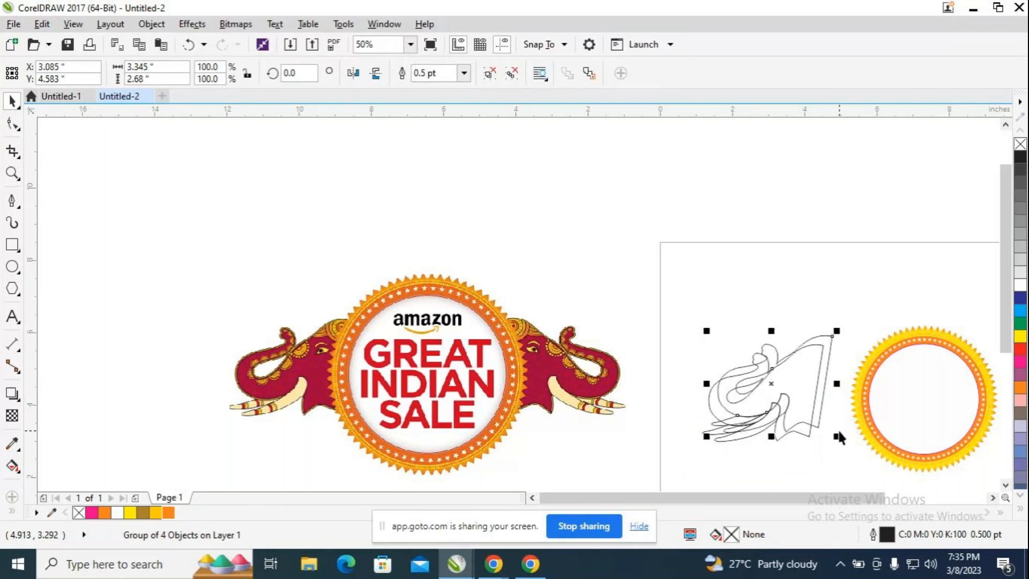
Enlarge the duplicate group to about 103.4% centred over the original and give it an orange outline (C1 M58 Y100 K0).
drag(837, 438, 764, 395)
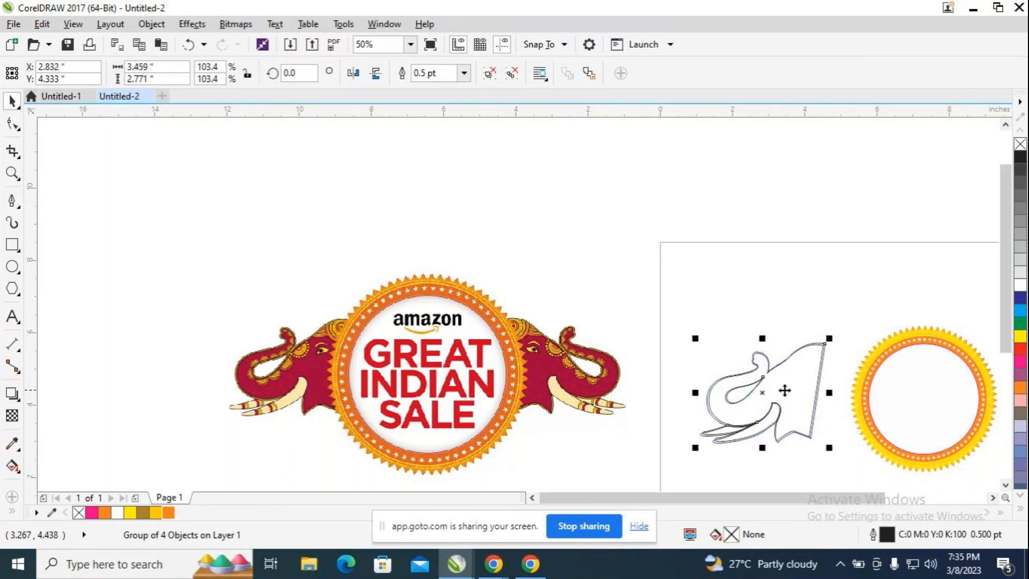
scroll(786, 390, up, 2)
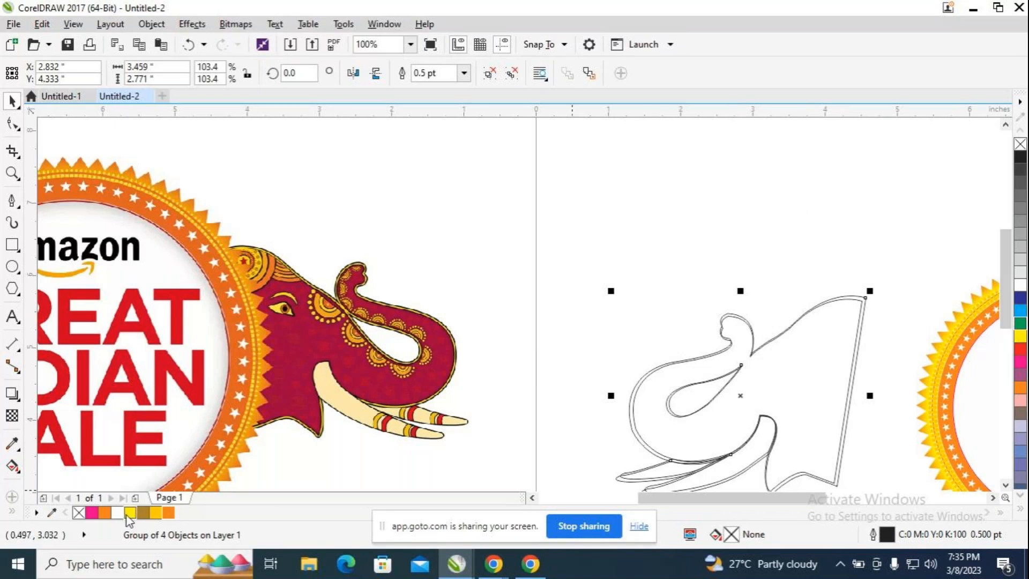
right_click(165, 512)
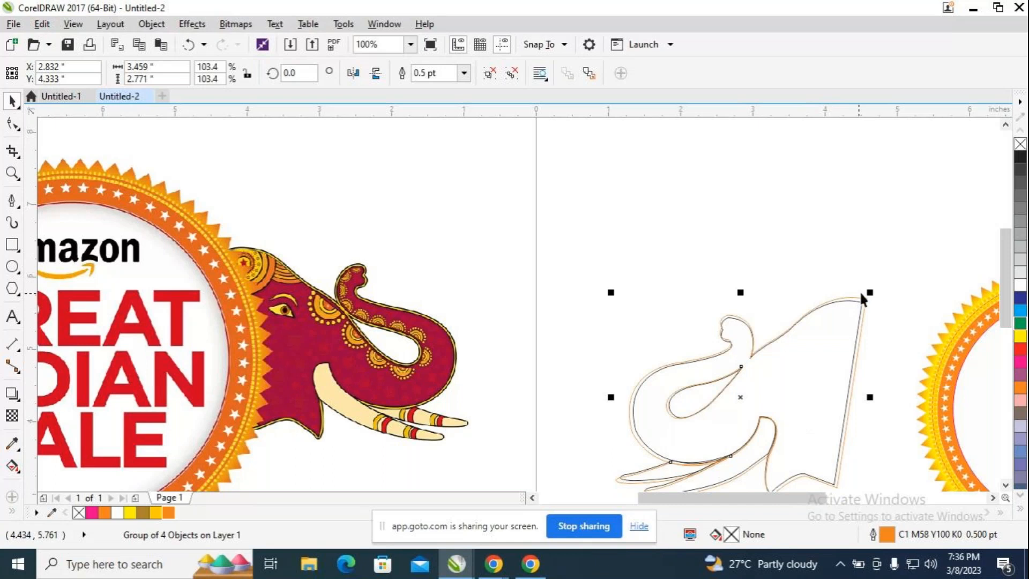
Scale the orange duplicate down to about 102.4% and recentre it over the original elephant outlines.
drag(869, 290, 868, 295)
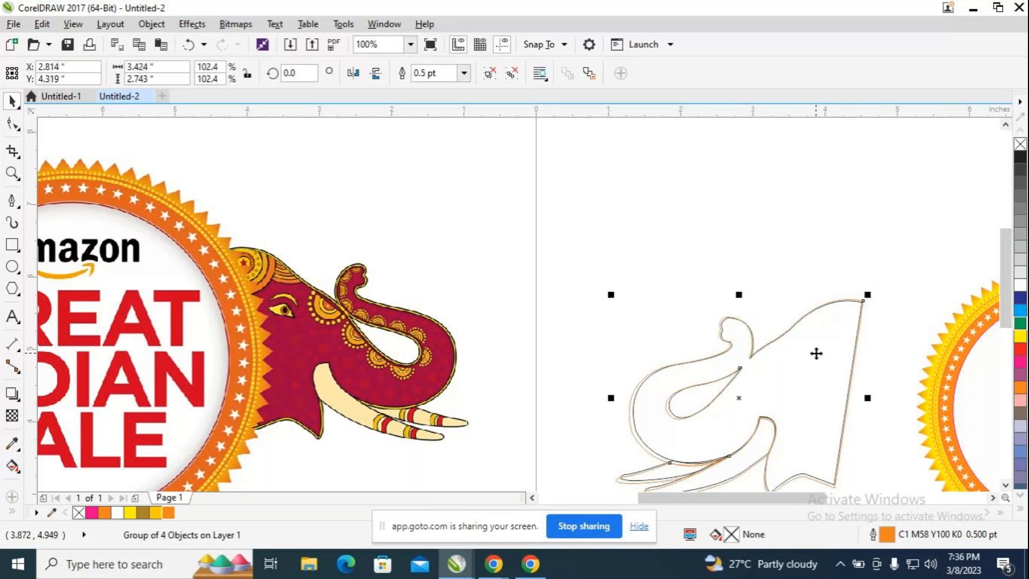
drag(740, 400, 751, 397)
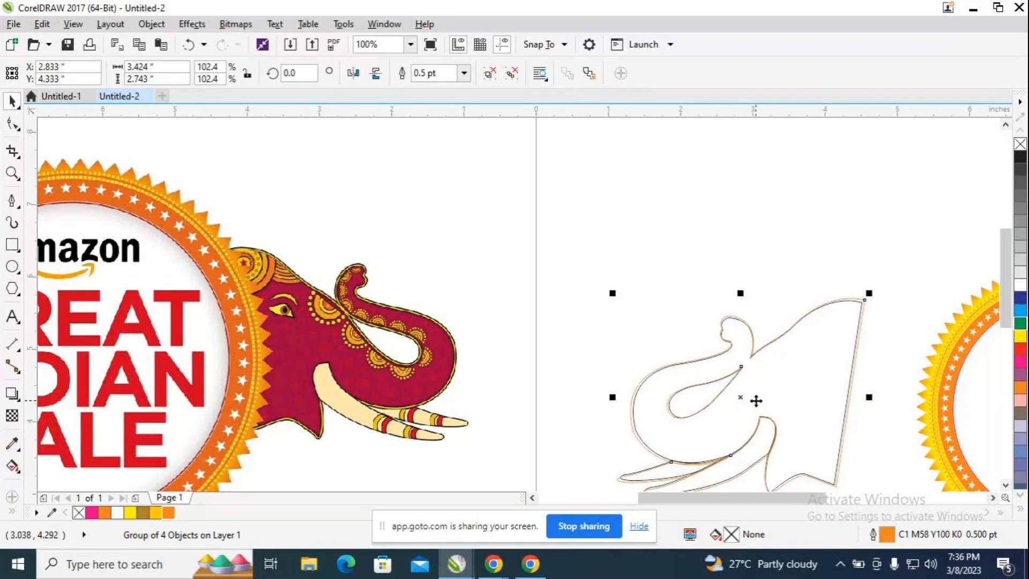
Scale the orange duplicate group down to about 99.3% and recentre it over the original elephant outlines.
scroll(548, 331, up, 2)
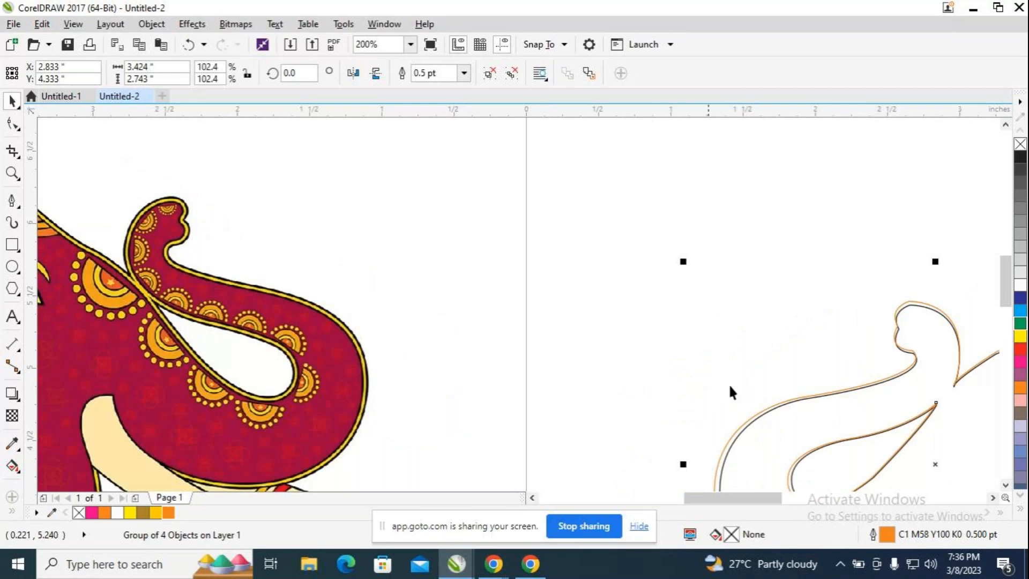
scroll(742, 344, down, 2)
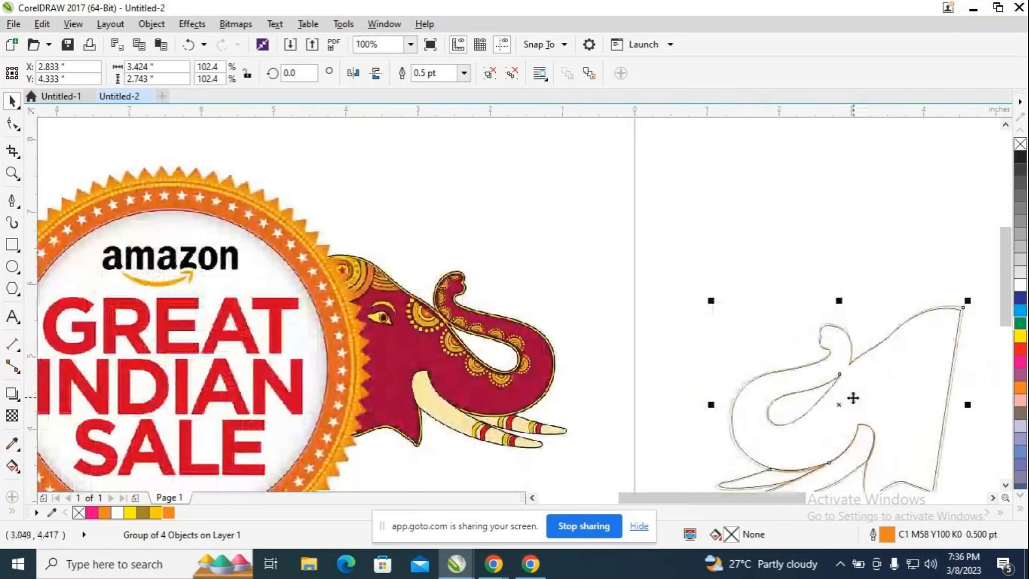
scroll(852, 397, down, 2)
mouse_move(911, 344)
mouse_down()
mouse_move(900, 352)
mouse_move(909, 347)
mouse_up()
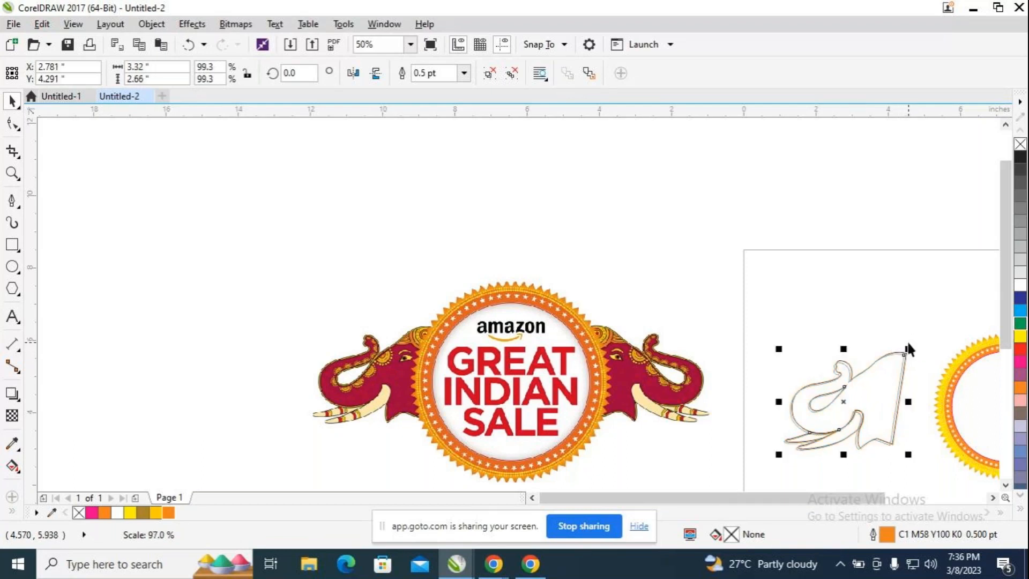
drag(852, 403, 854, 400)
scroll(855, 400, up, 2)
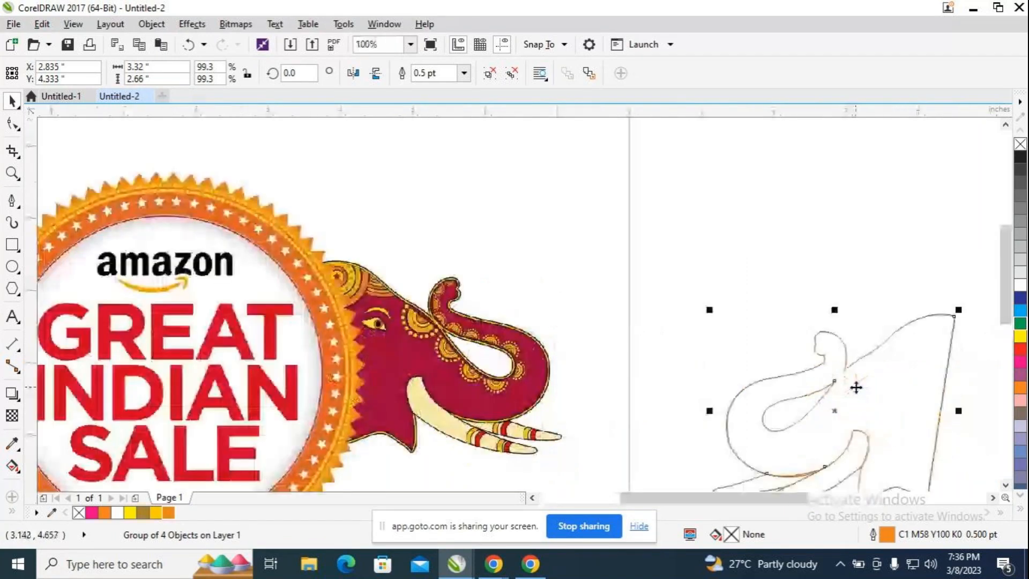
scroll(855, 387, up, 4)
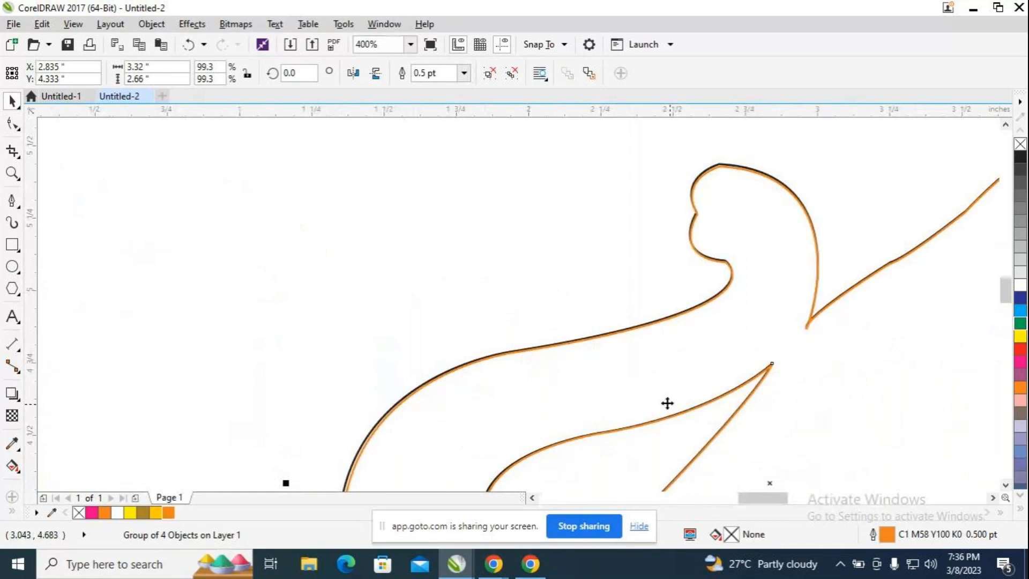
scroll(822, 382, down, 2)
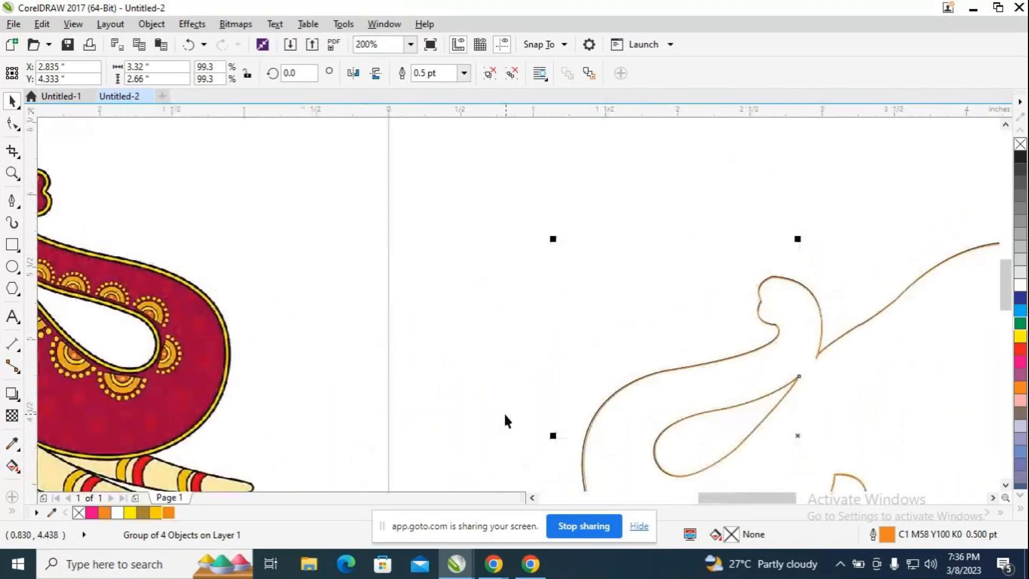
scroll(502, 410, down, 1)
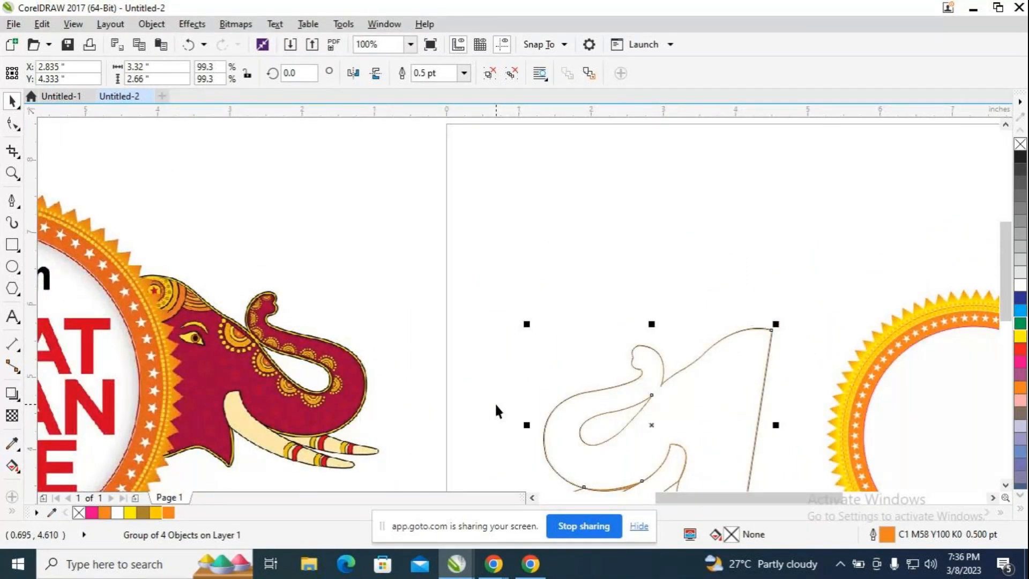
scroll(617, 398, down, 1)
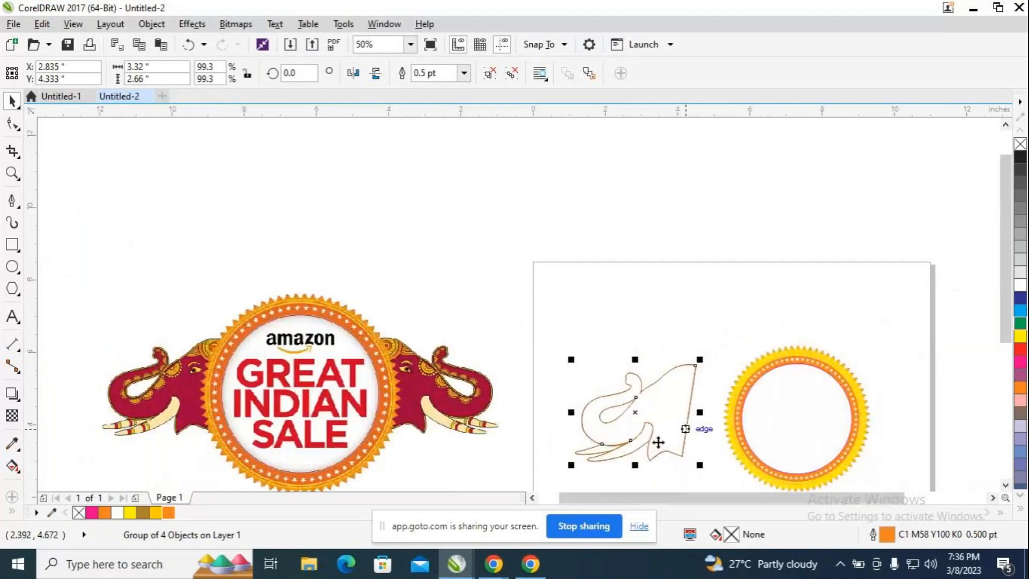
Ungroup the orange elephant outlines into separate curves.
click(552, 332)
drag(543, 332, 651, 335)
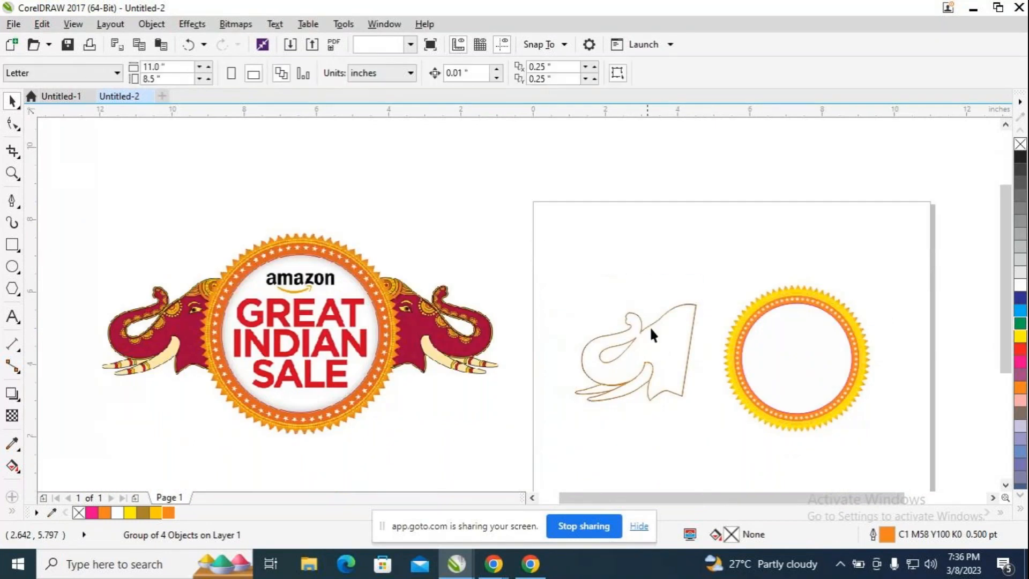
click(653, 336)
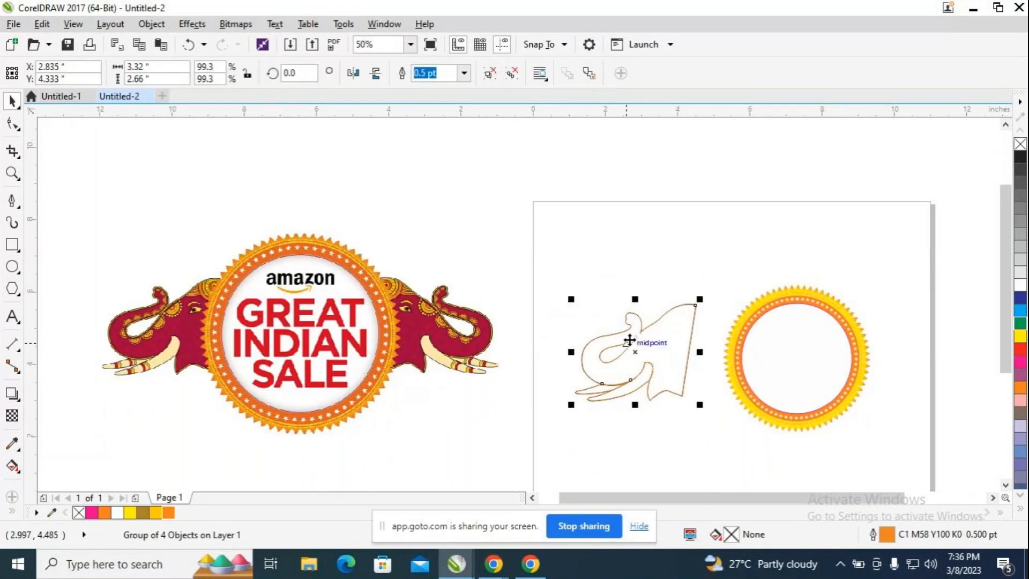
key(ctrl+u)
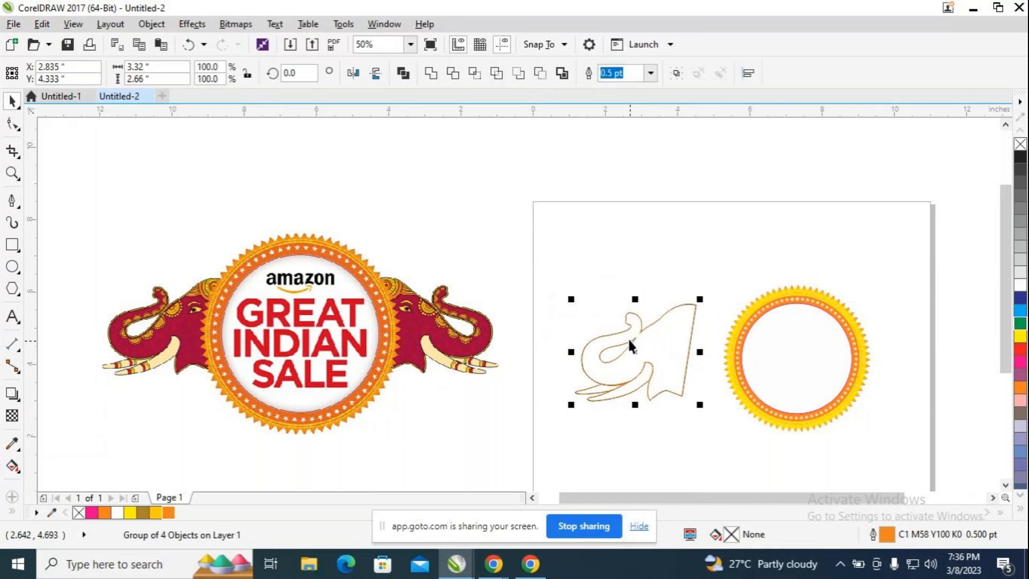
click(660, 246)
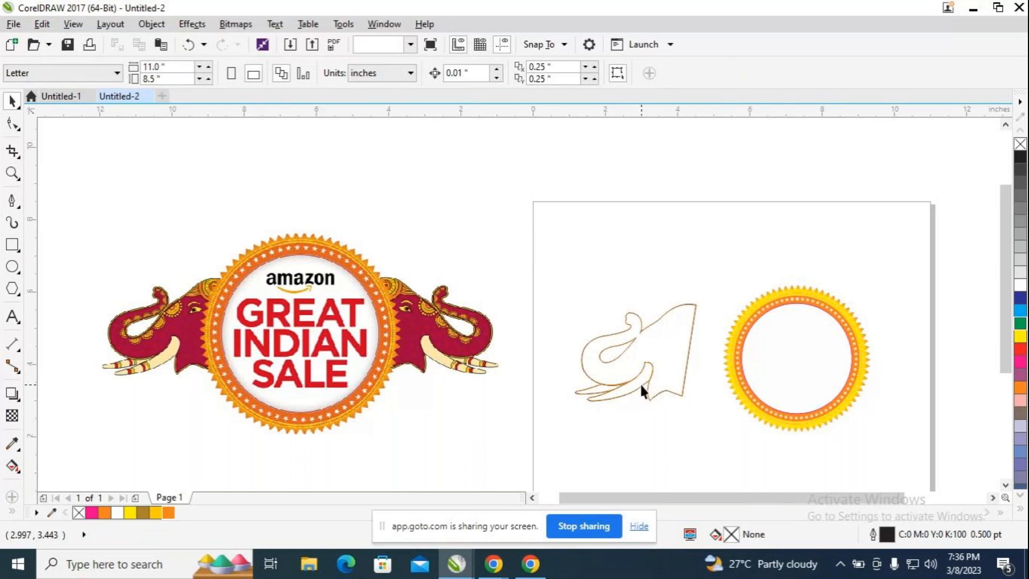
Fill the elephant's larger front tusk with pale yellow (C0 M0 Y40 K0).
click(639, 381)
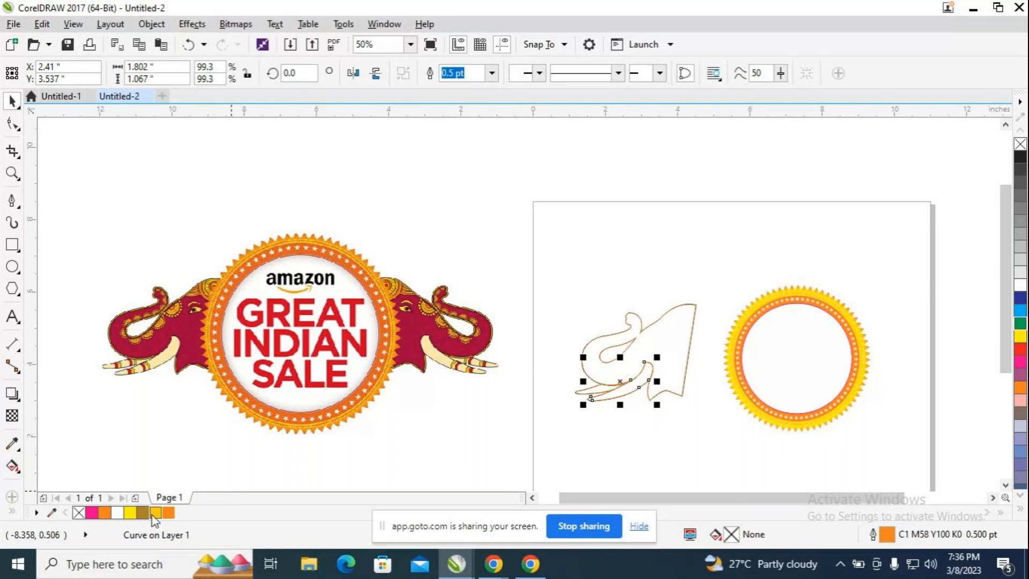
drag(156, 513, 172, 500)
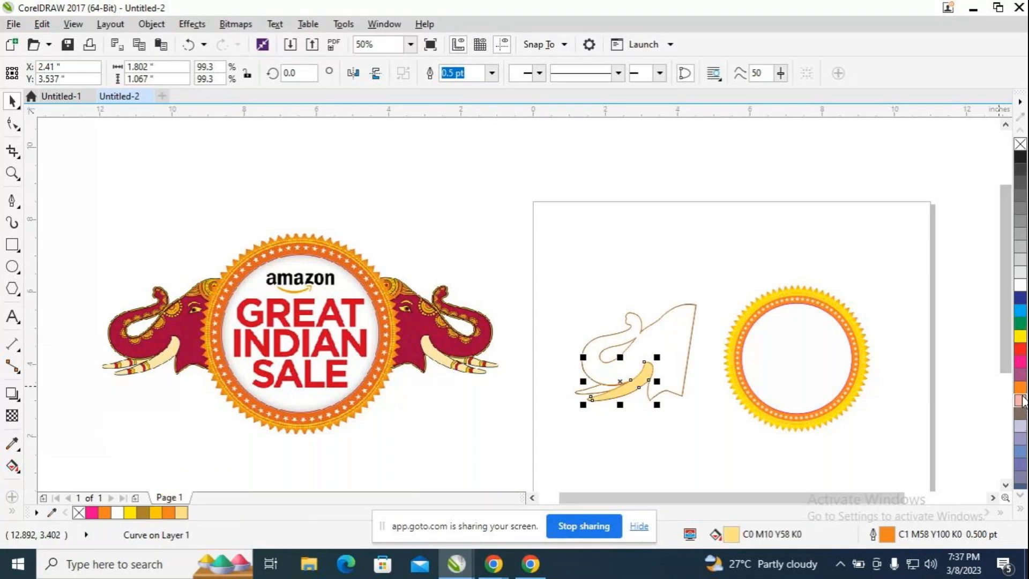
scroll(1024, 370, down, 3)
scroll(1022, 370, down, 5)
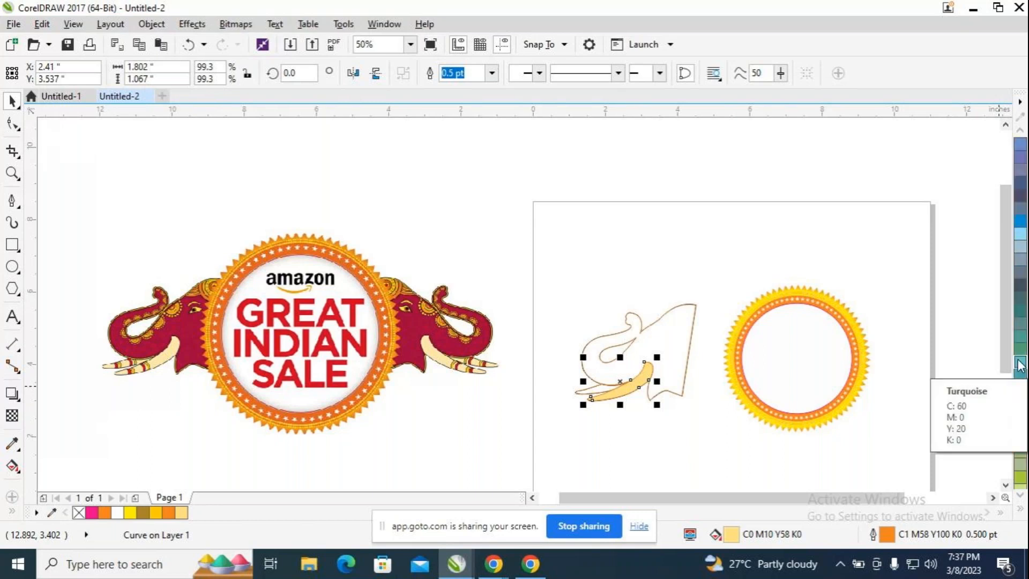
scroll(1019, 366, down, 3)
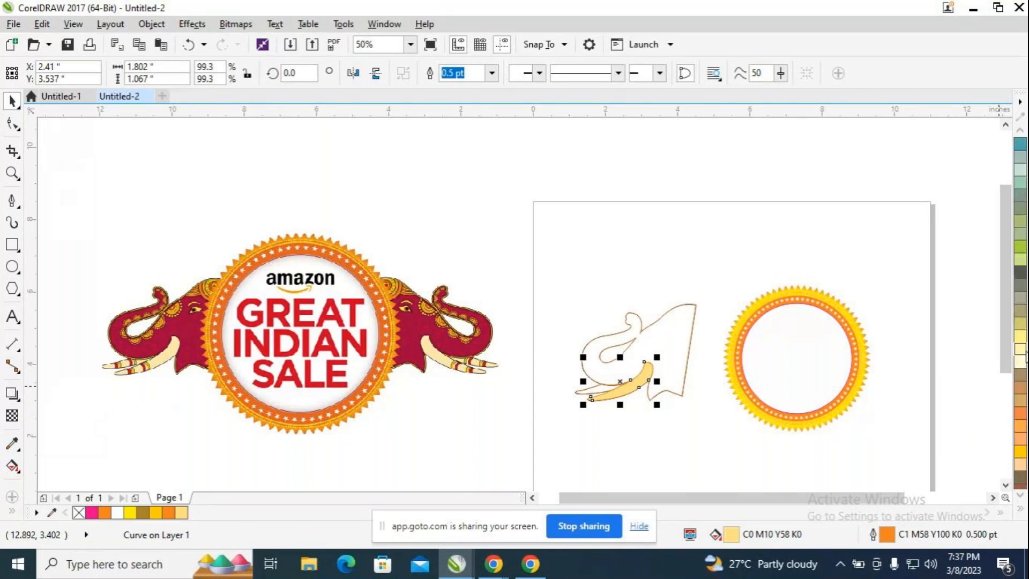
scroll(1025, 367, down, 1)
scroll(1024, 364, down, 5)
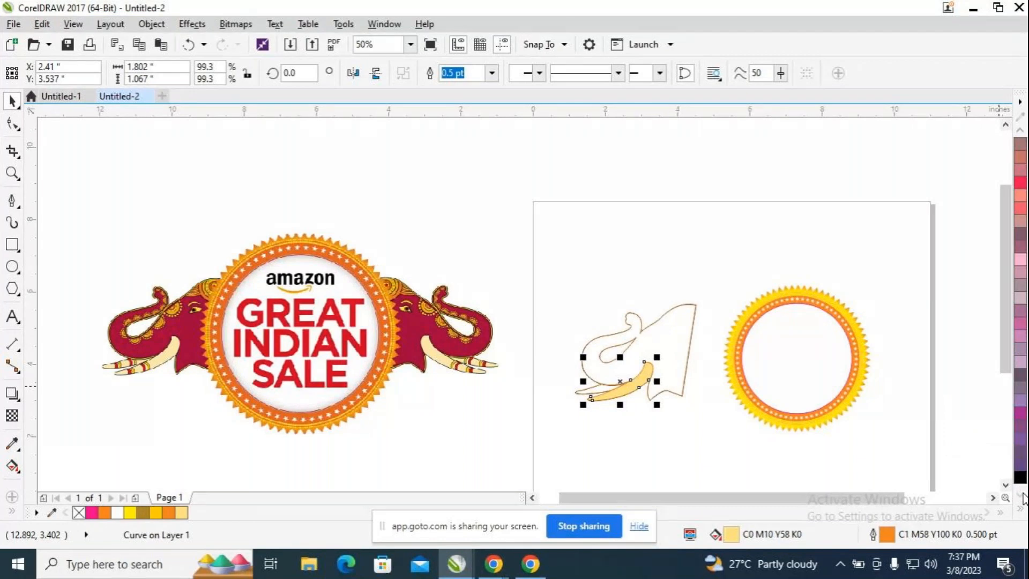
scroll(1018, 424, up, 6)
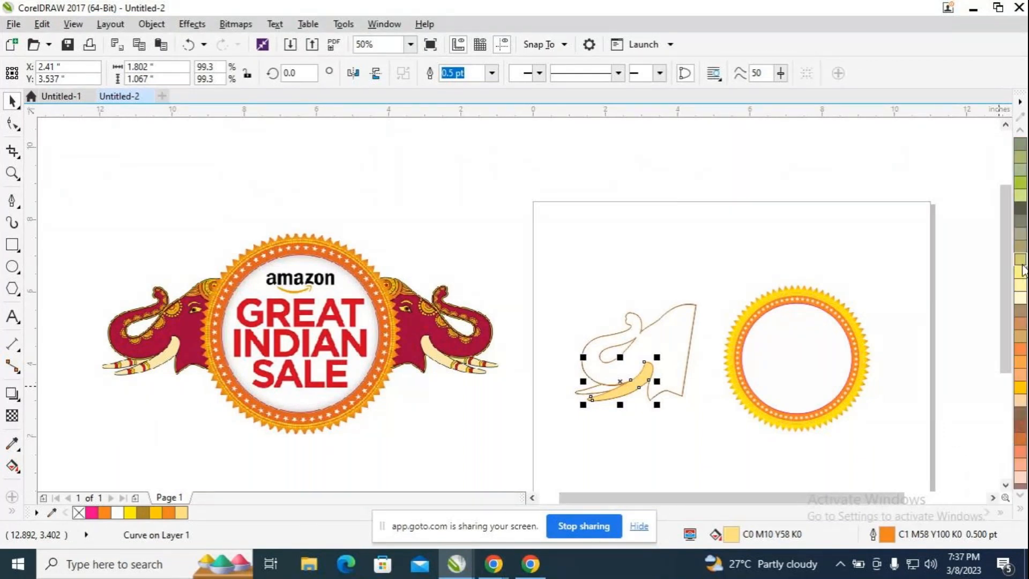
click(1021, 283)
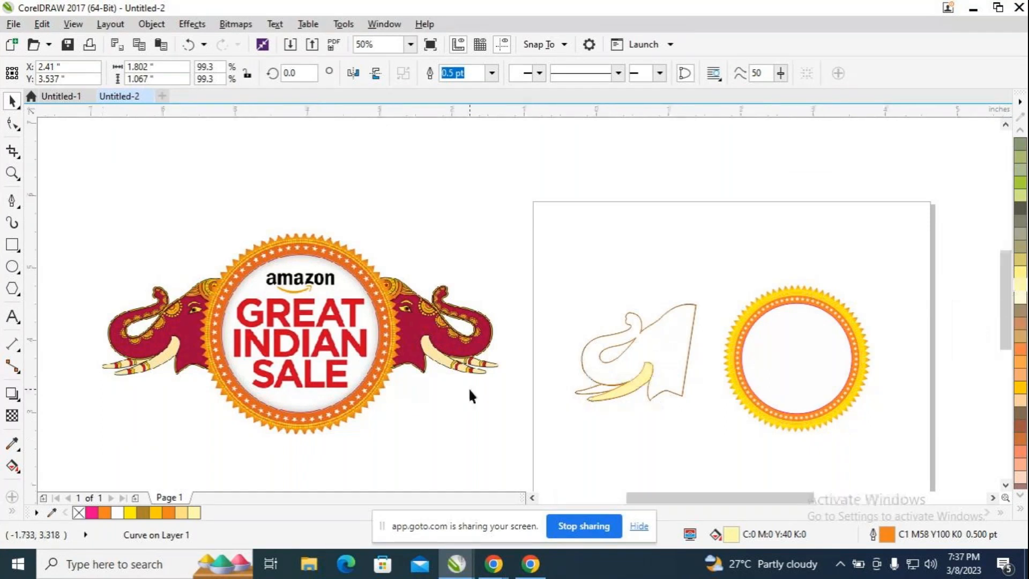
Give the larger front tusk a black outline (C0 M0 Y0 K100).
scroll(468, 395, up, 3)
scroll(469, 395, down, 3)
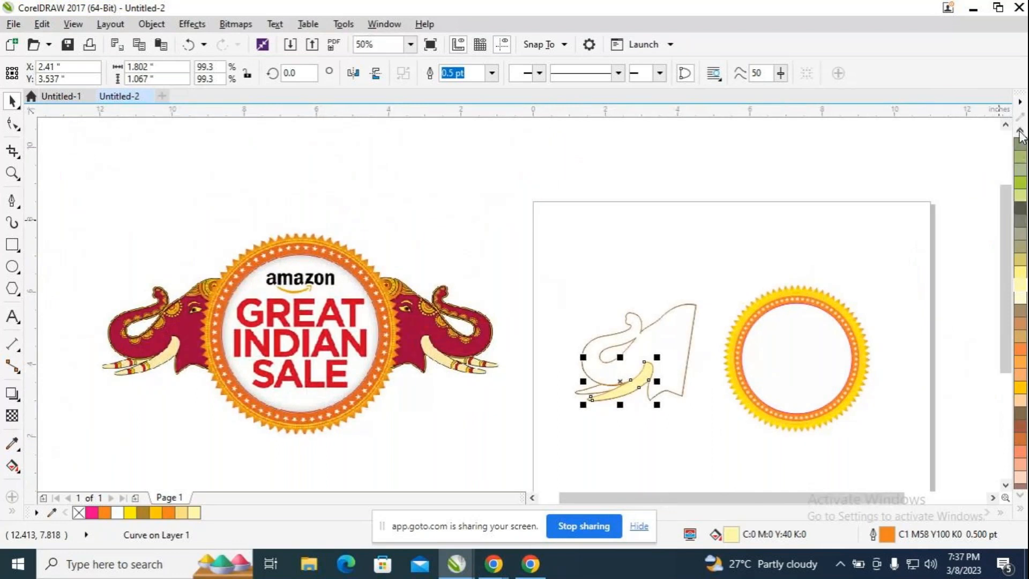
scroll(1020, 235, up, 2)
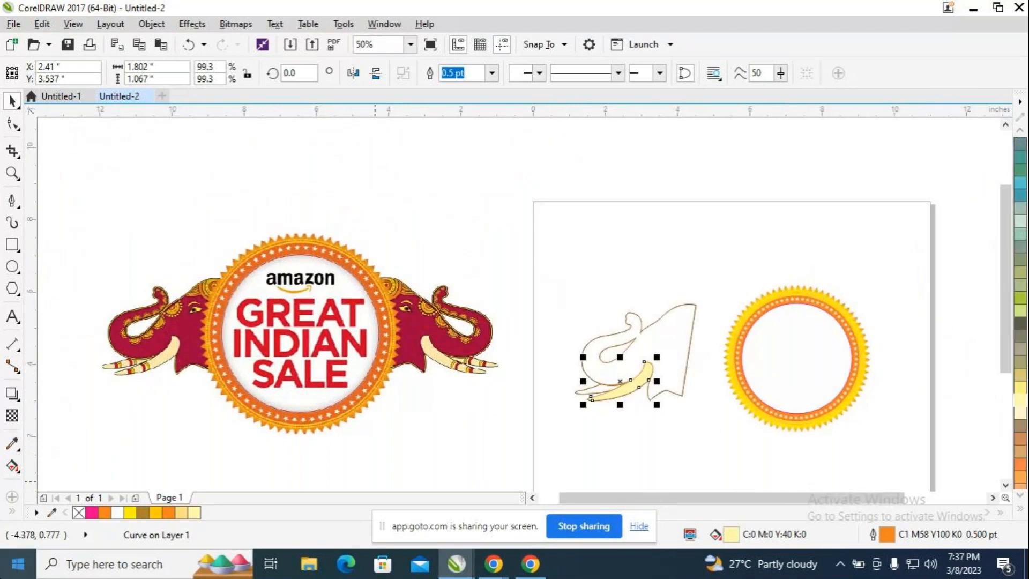
scroll(1020, 235, up, 5)
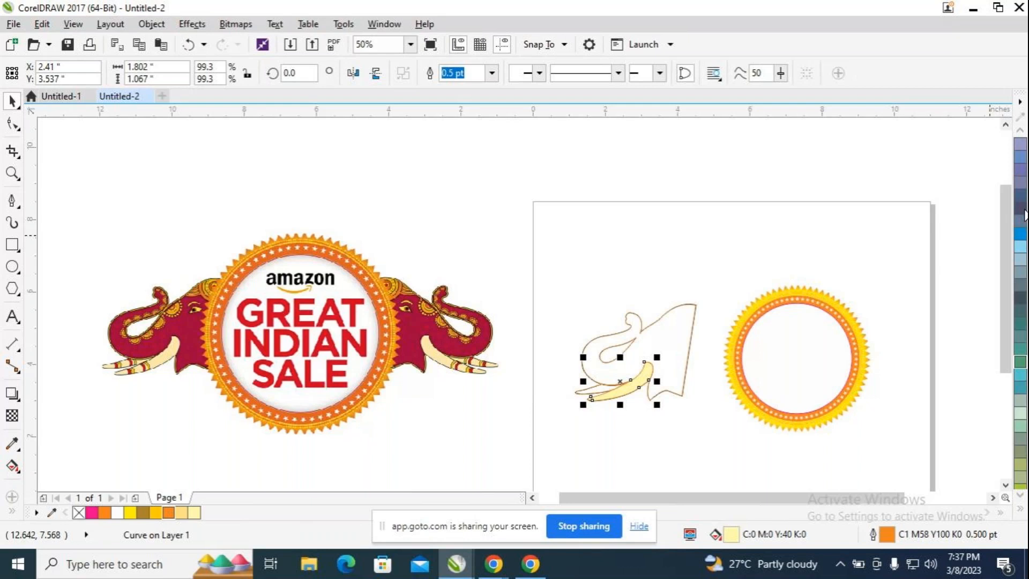
right_click(1018, 156)
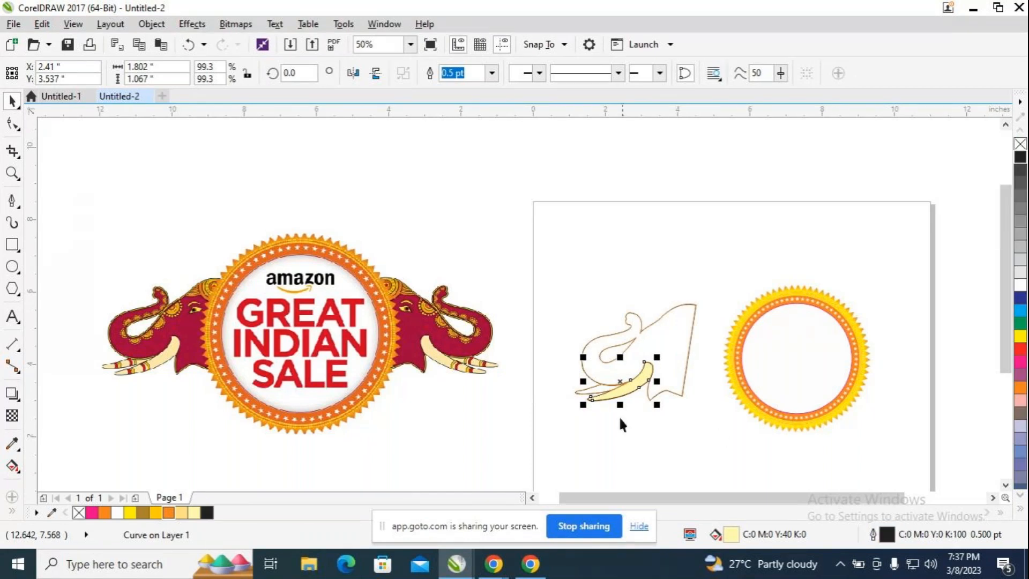
Fill the smaller rear tusk with the same pale yellow (Chalk) and give it a black outline.
click(584, 390)
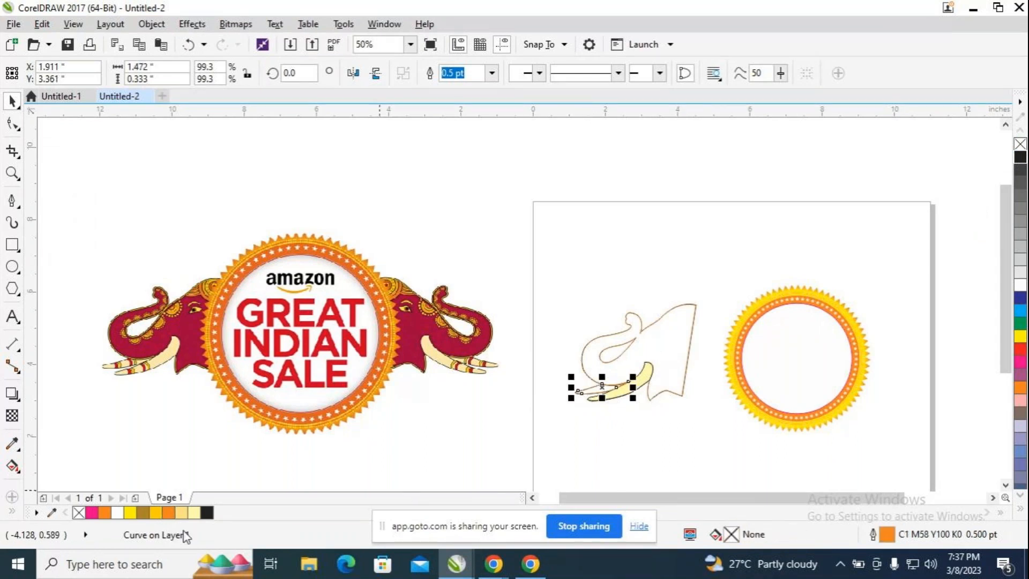
click(194, 513)
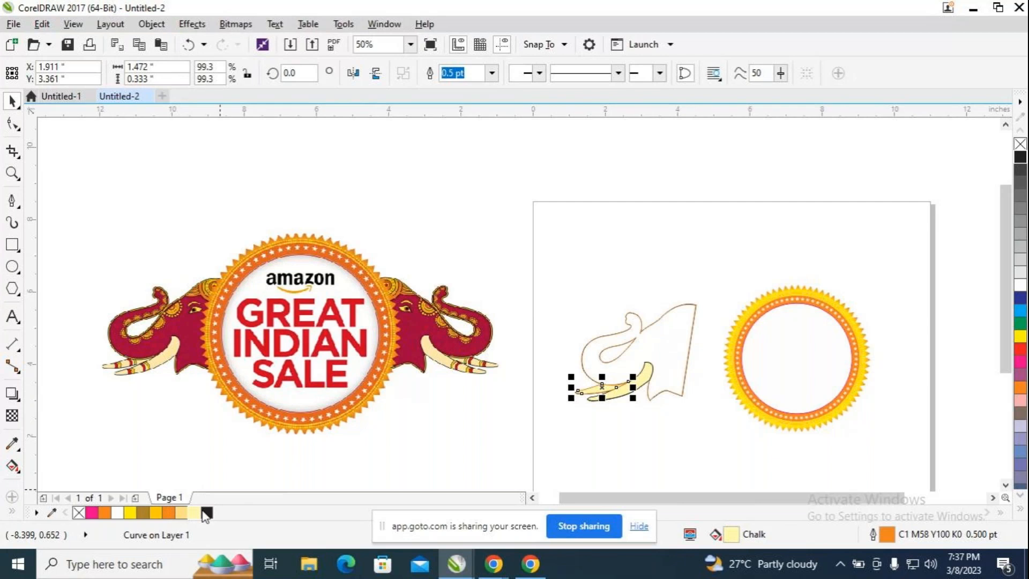
right_click(207, 513)
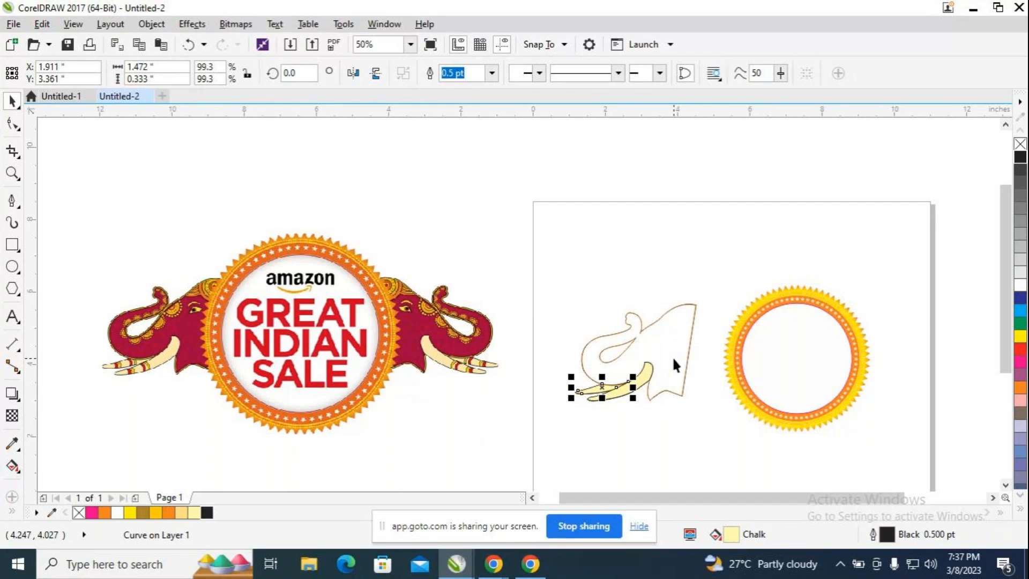
Sample the crimson (R155 G0 B58) from the reference elephant's face and fill the traced head and trunk shape with it.
scroll(672, 355, up, 2)
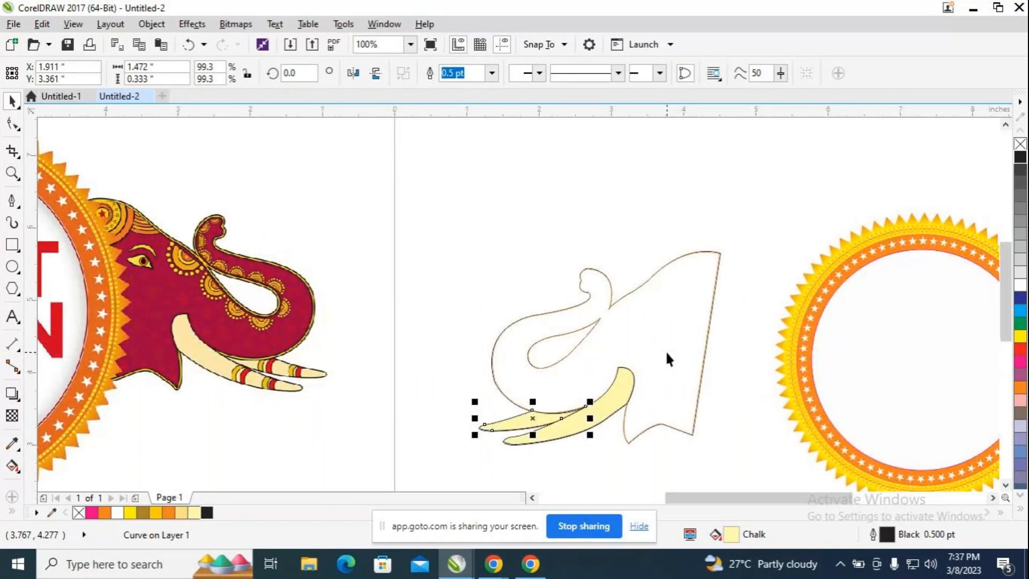
click(664, 348)
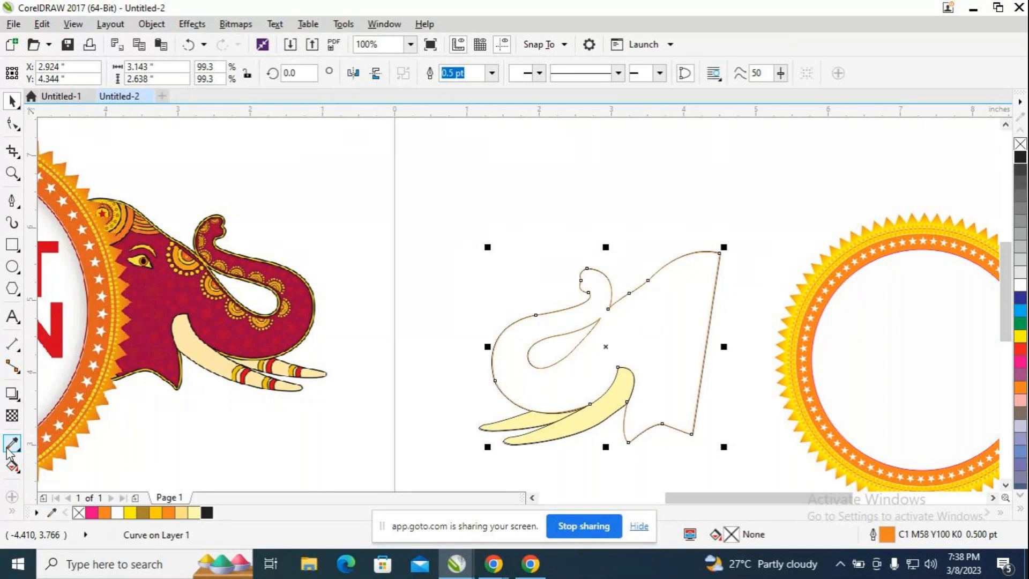
click(11, 444)
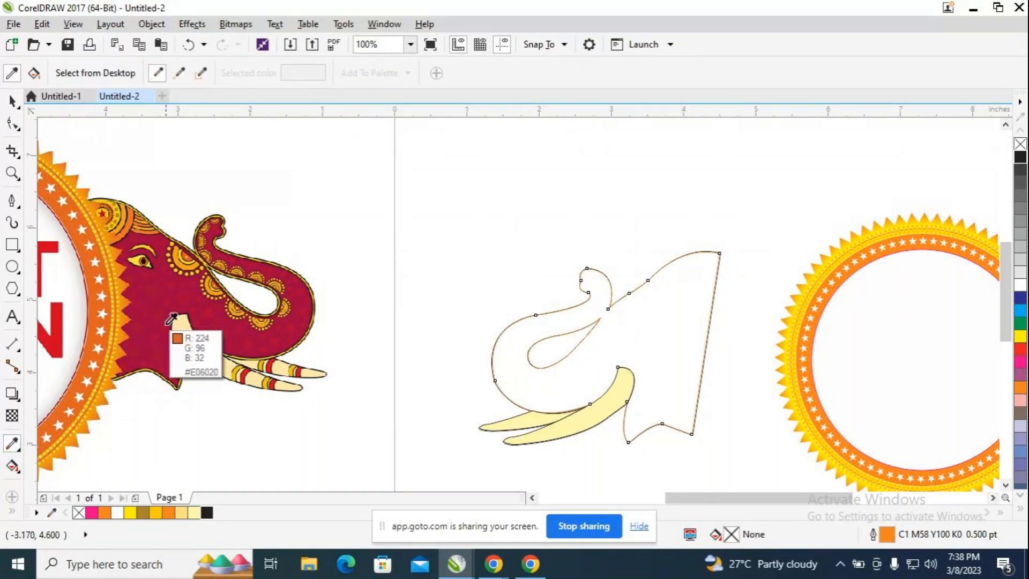
click(173, 304)
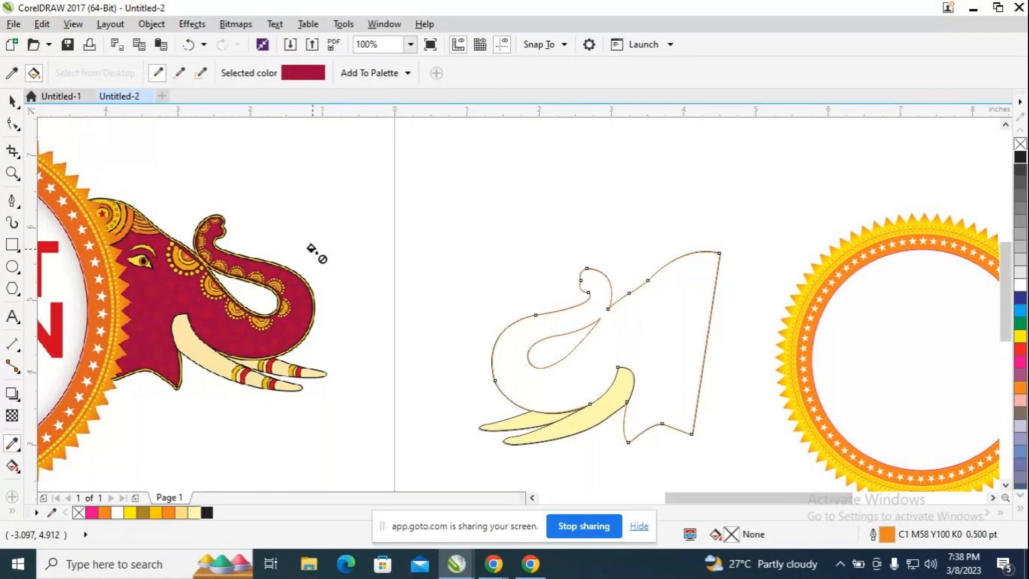
click(589, 366)
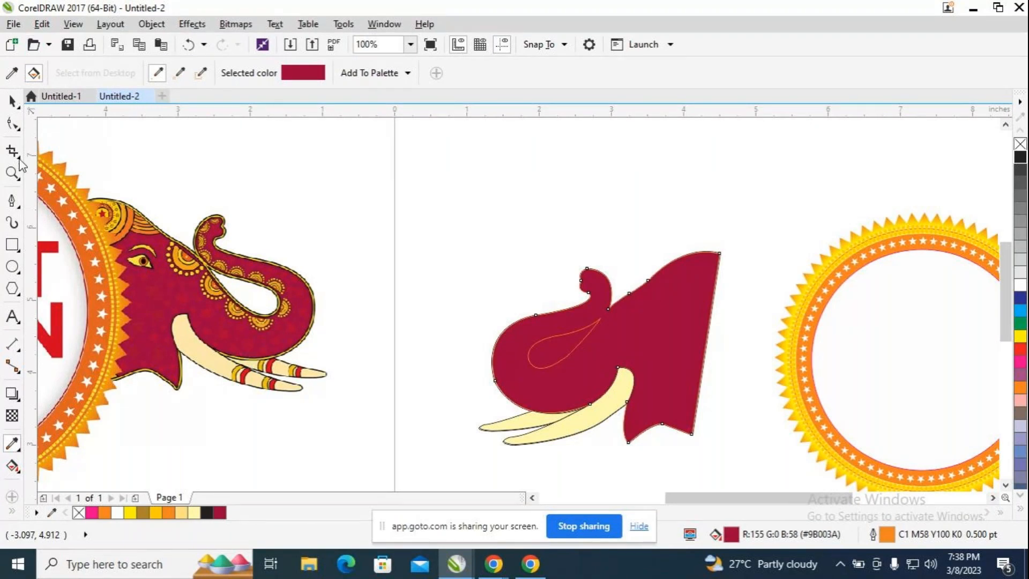
click(11, 100)
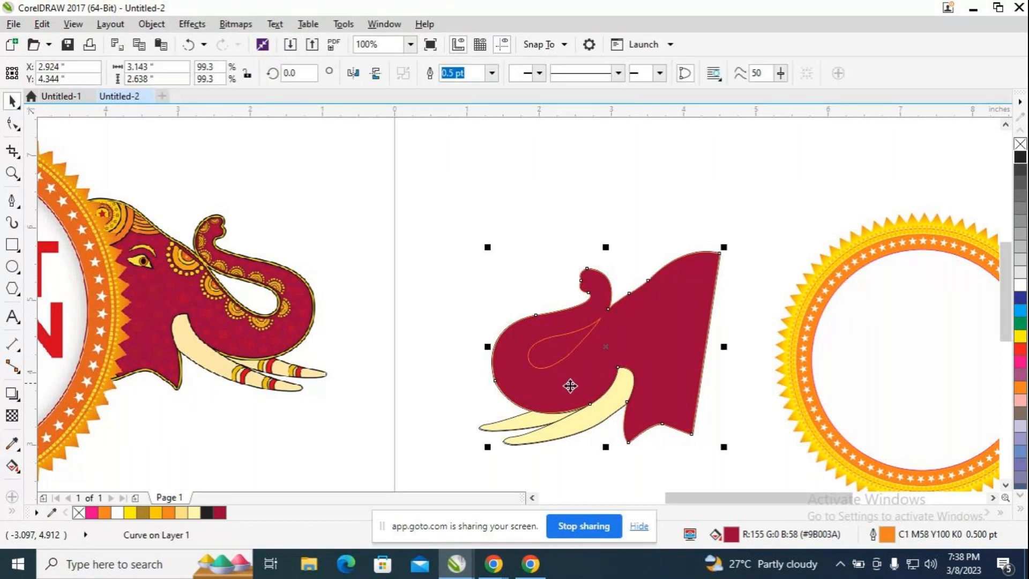
Fill the teardrop opening inside the trunk's curl with white (C0 M0 Y0 K0).
click(561, 364)
click(733, 174)
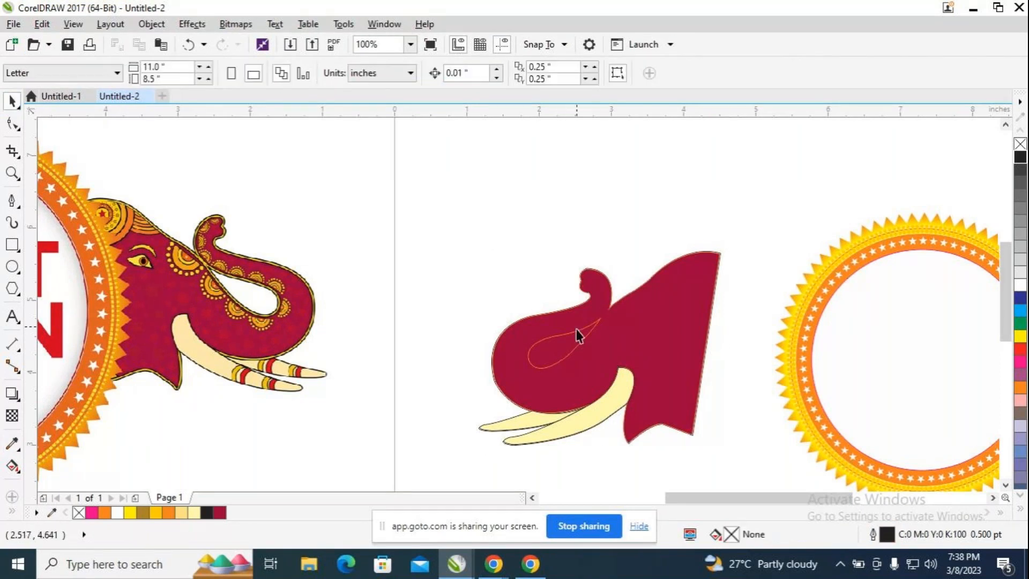
click(580, 340)
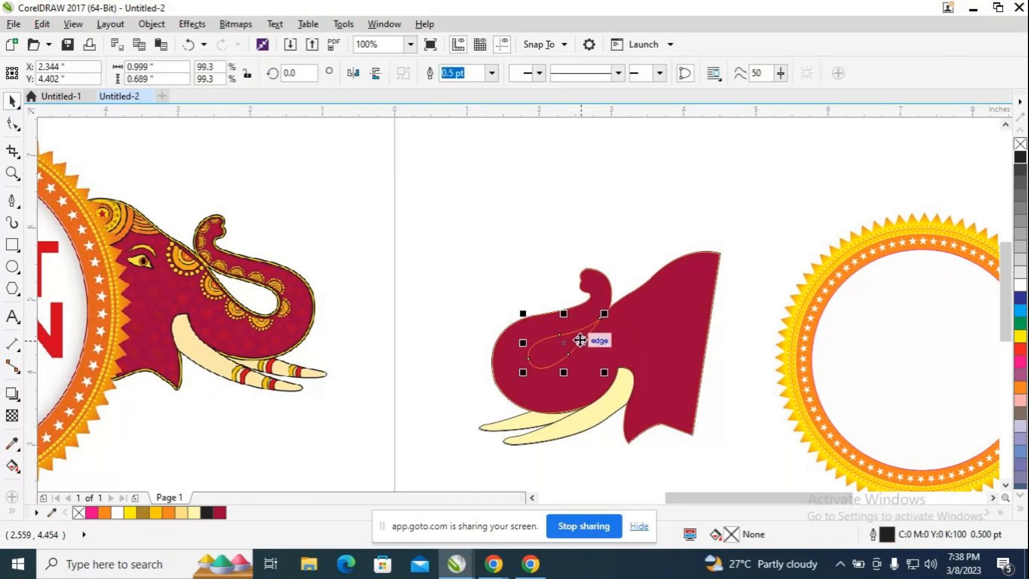
click(1017, 287)
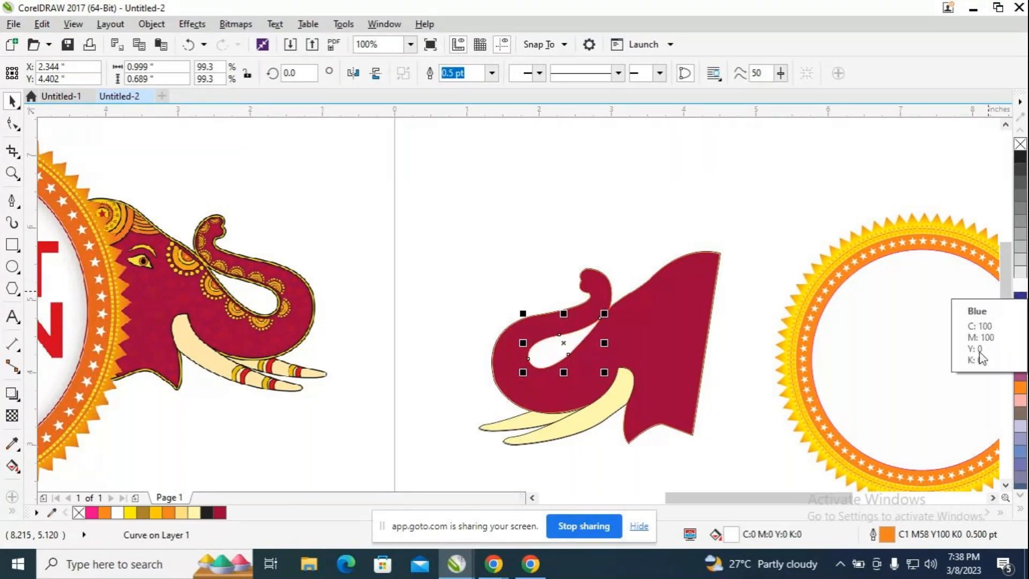
Examine the faint red flower motifs on the reference elephant's trunk up close.
click(468, 332)
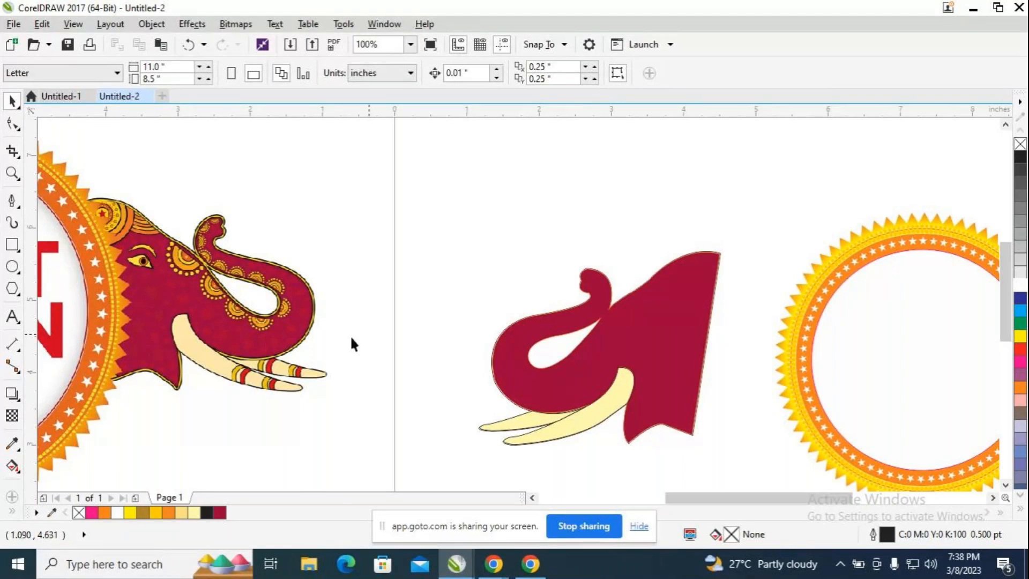
click(224, 333)
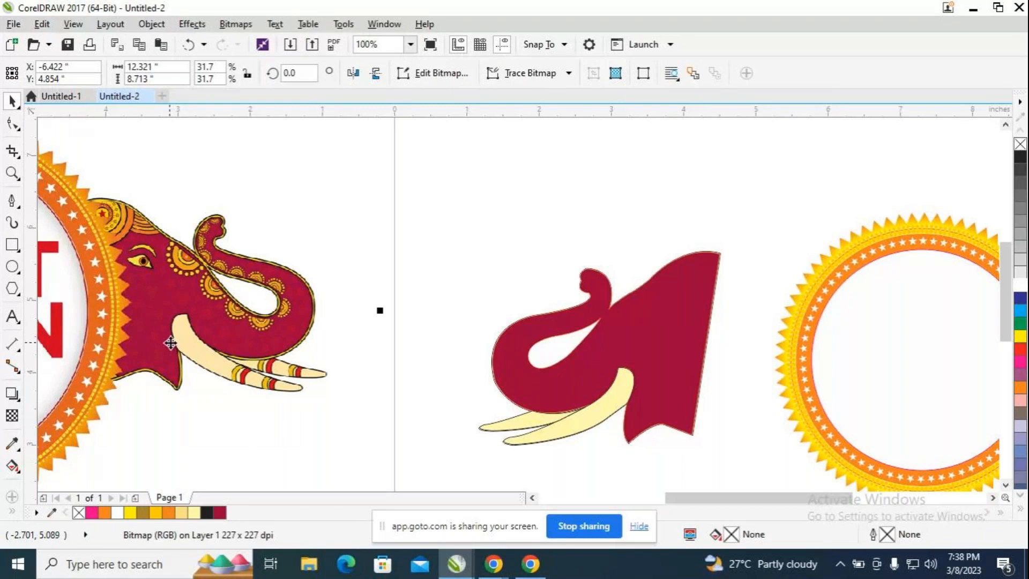
scroll(225, 349, up, 4)
scroll(225, 349, up, 1)
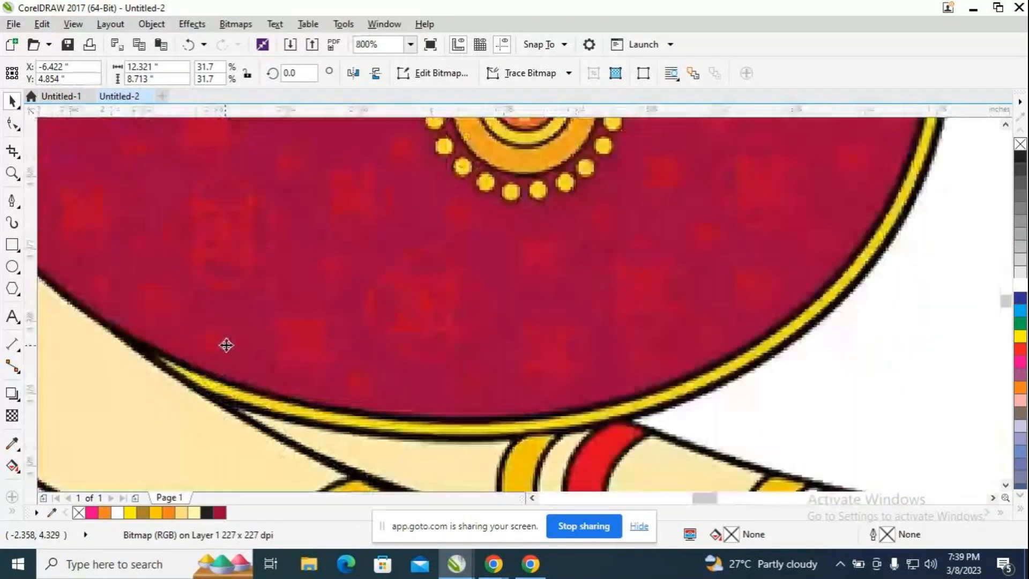
scroll(225, 343, down, 1)
scroll(226, 344, up, 1)
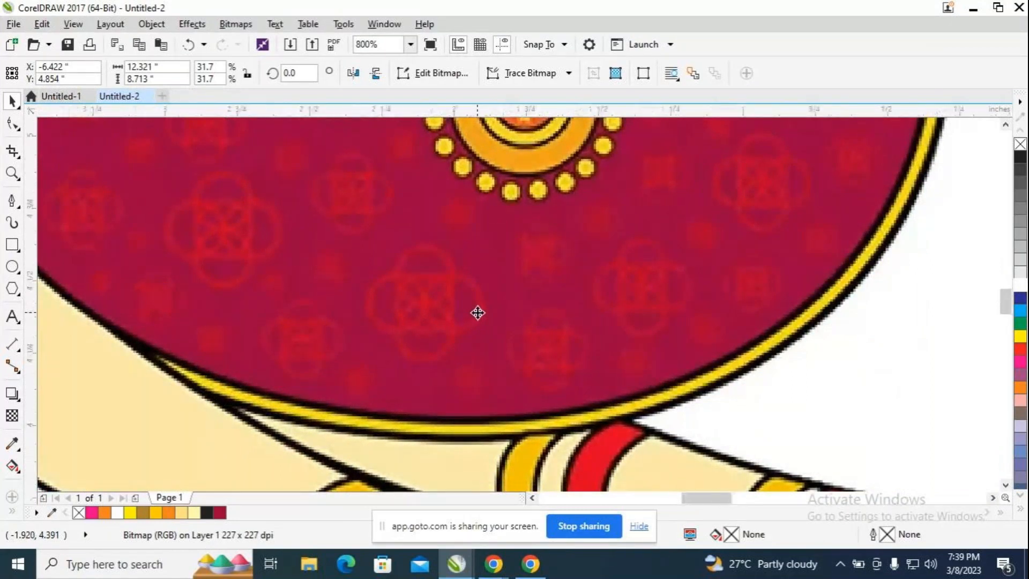
scroll(477, 313, down, 1)
scroll(477, 313, down, 1)
scroll(477, 313, up, 2)
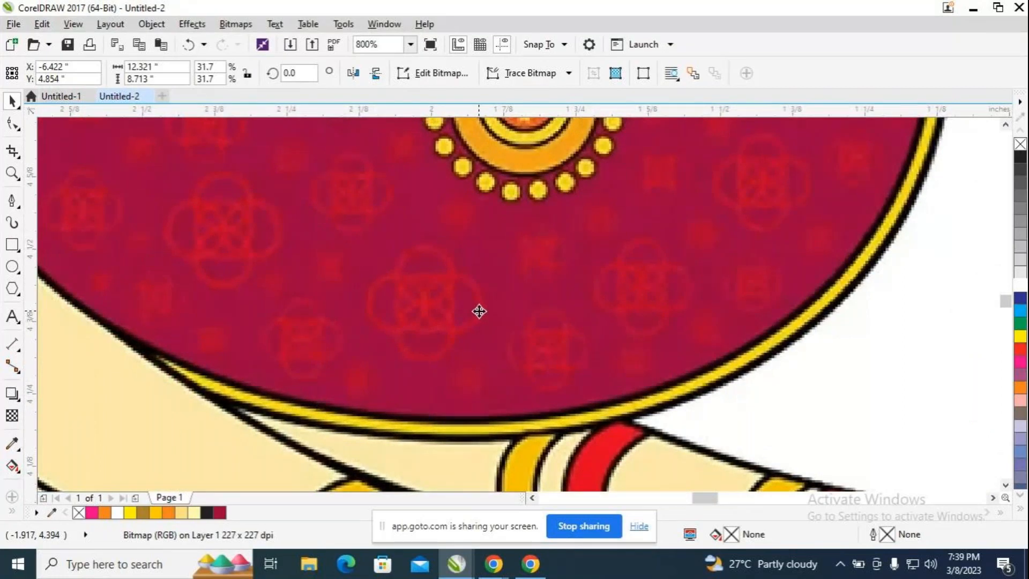
scroll(479, 311, down, 1)
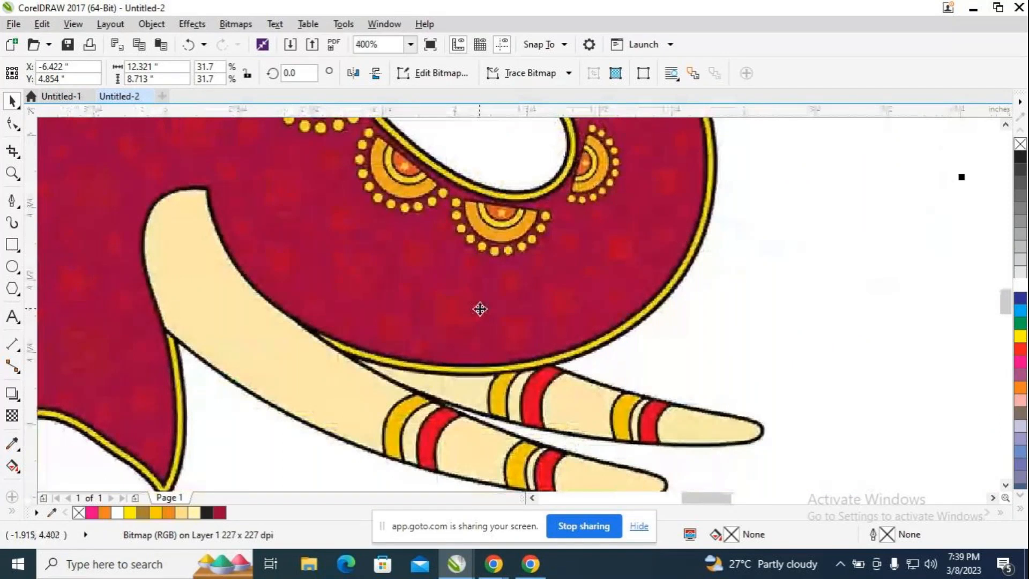
scroll(480, 309, down, 2)
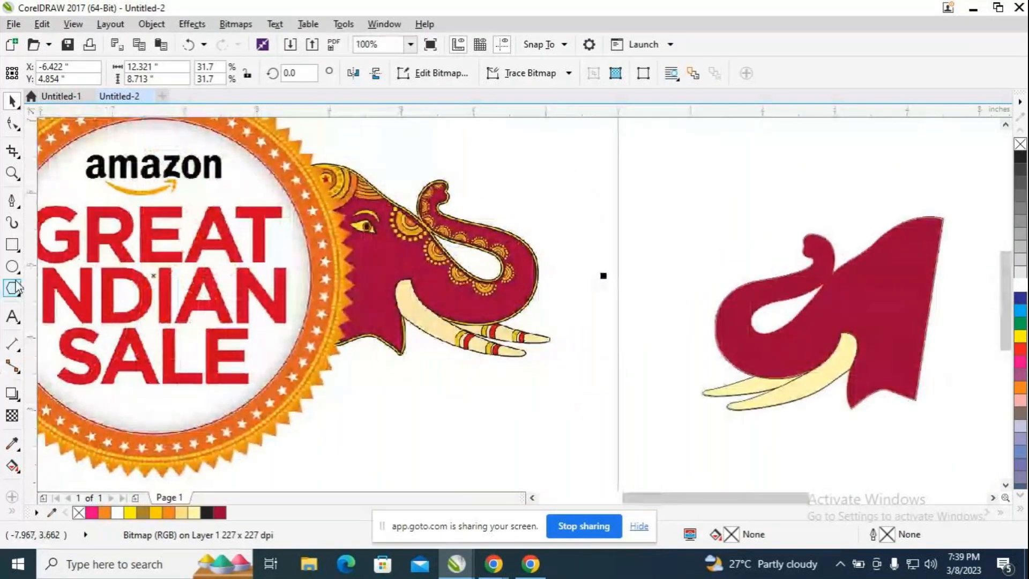
Draw a circle about 0.365 in across in the empty space above the traced elephant and give it an orange outline (C1 M58 Y100 K0).
click(12, 266)
drag(623, 167, 654, 193)
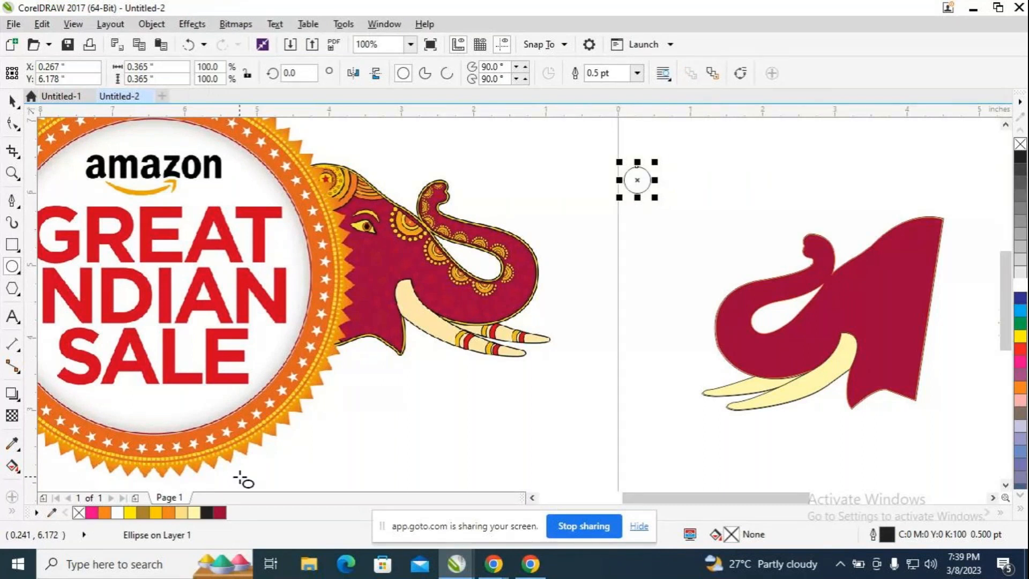
scroll(341, 363, up, 1)
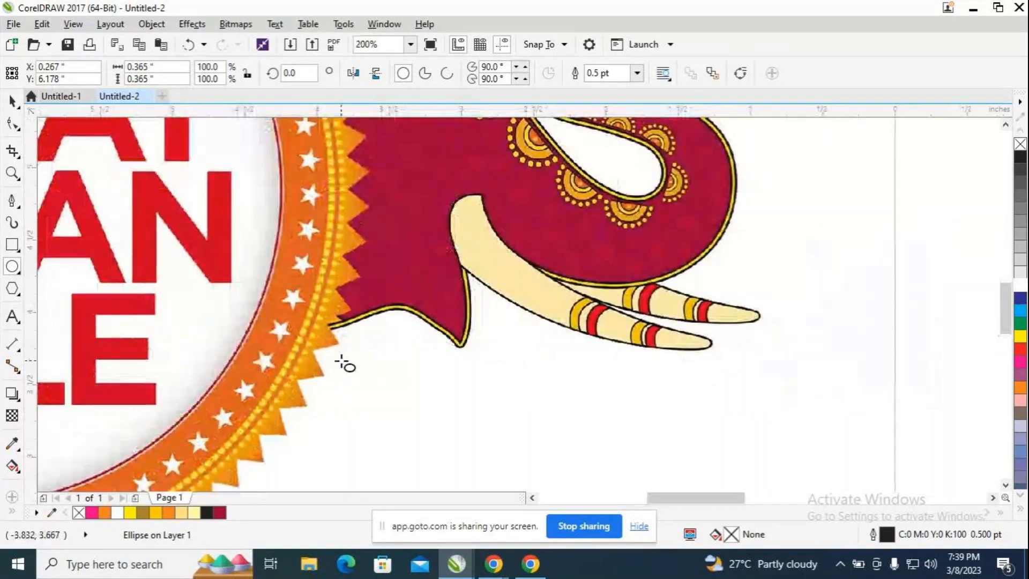
right_click(169, 519)
scroll(774, 356, down, 2)
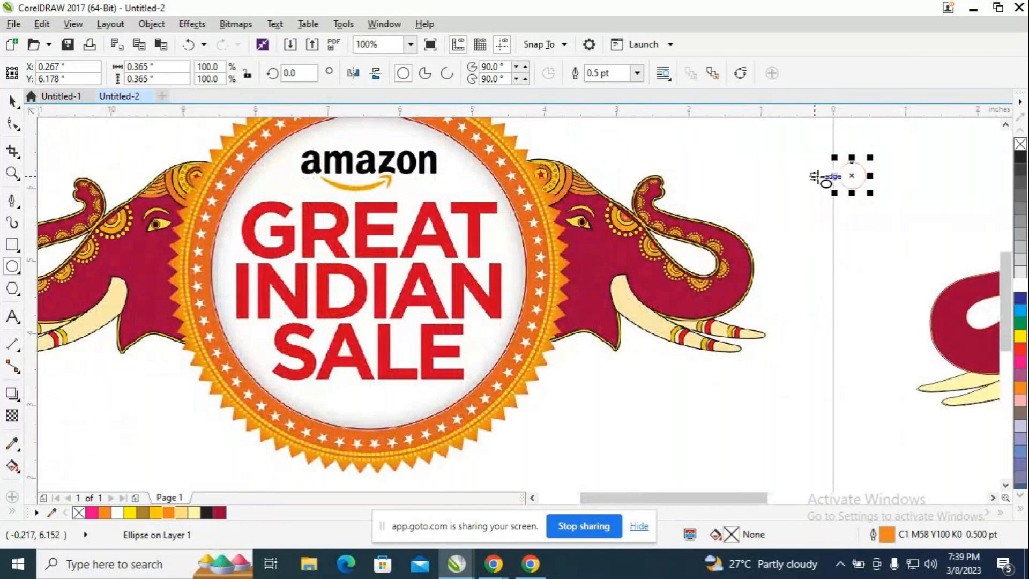
Duplicate the orange circle and place the copy level with it at X 0.49 in, overlapping its right side.
key(ctrl+d)
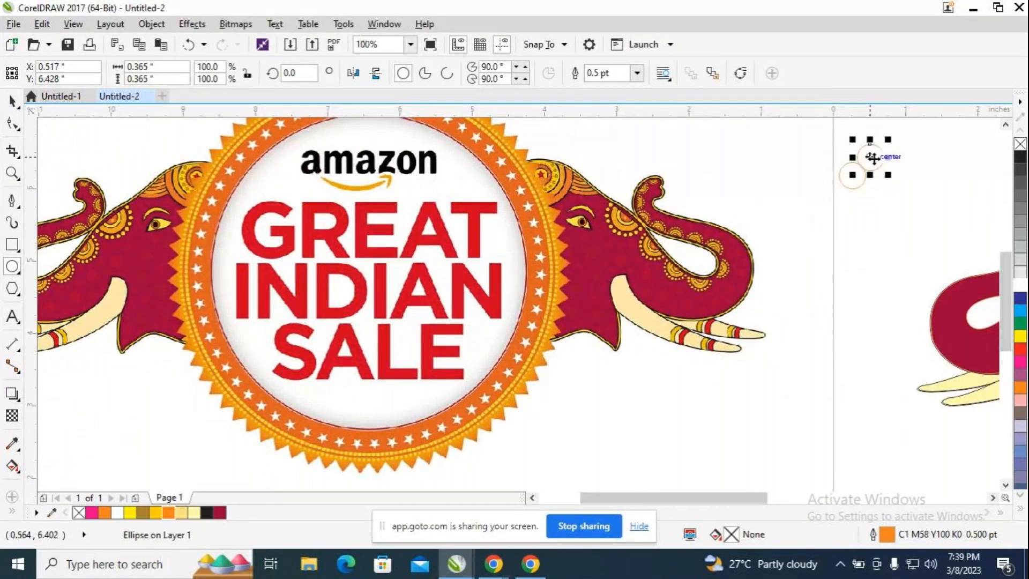
drag(871, 158, 871, 181)
key(Right)
key(Right)
key(Right)
key(Right)
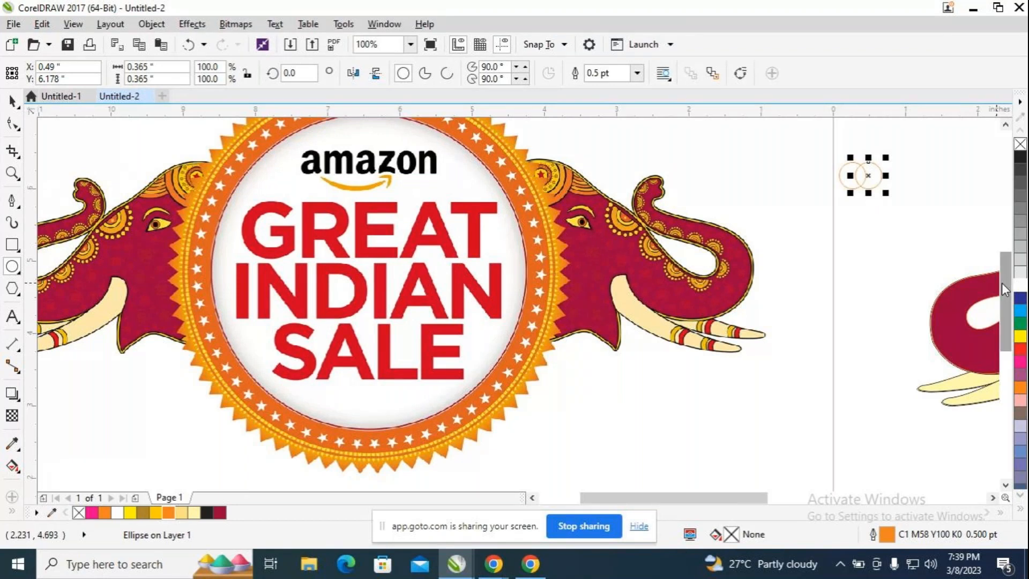
Add three more copies of the circle: one below the overlapping pair, one above it, and one over the middle.
drag(1002, 282, 1000, 262)
scroll(881, 270, up, 2)
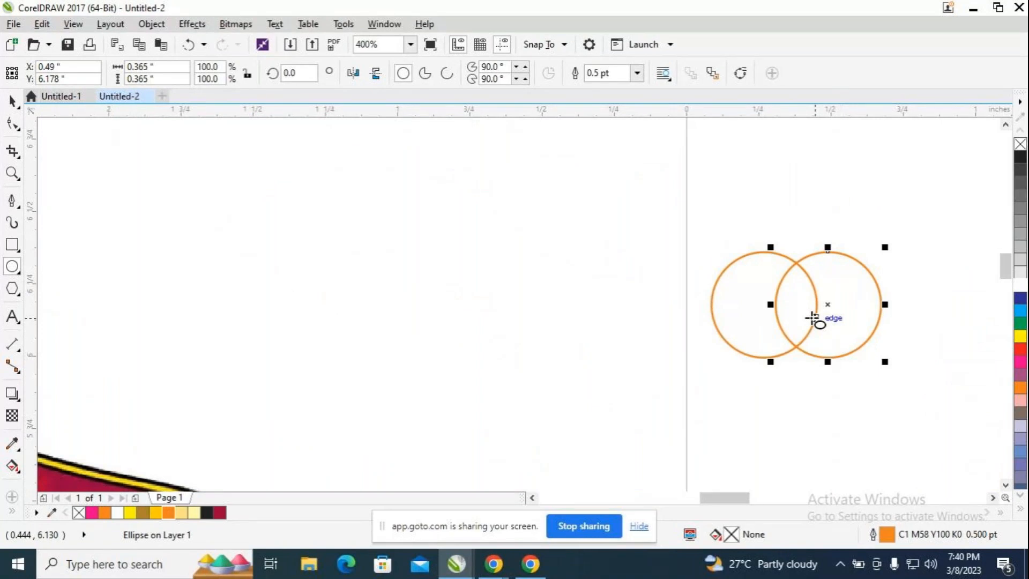
key(ctrl+d)
drag(891, 302, 797, 362)
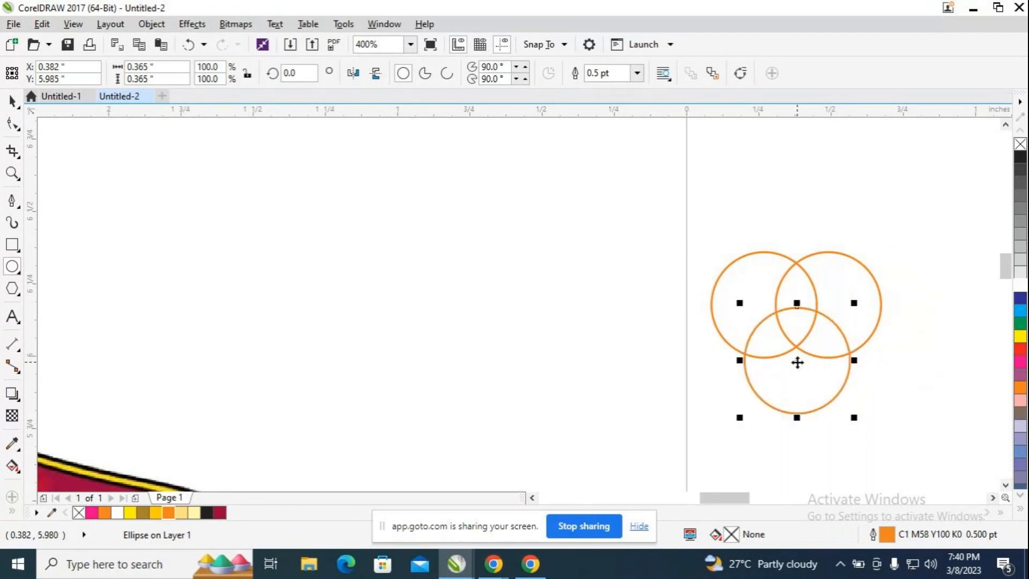
key(ctrl+d)
drag(766, 416, 796, 241)
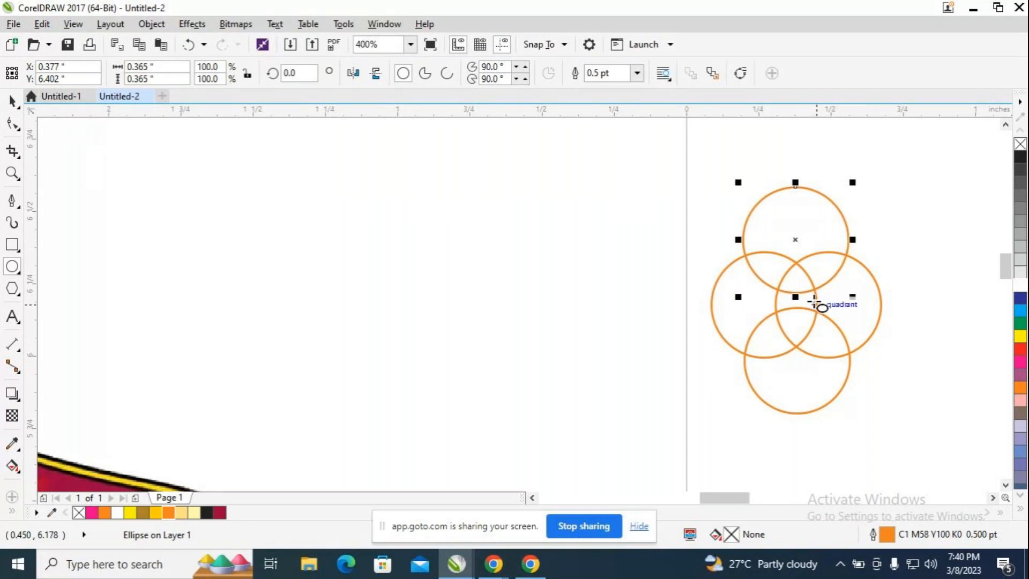
key(ctrl+r)
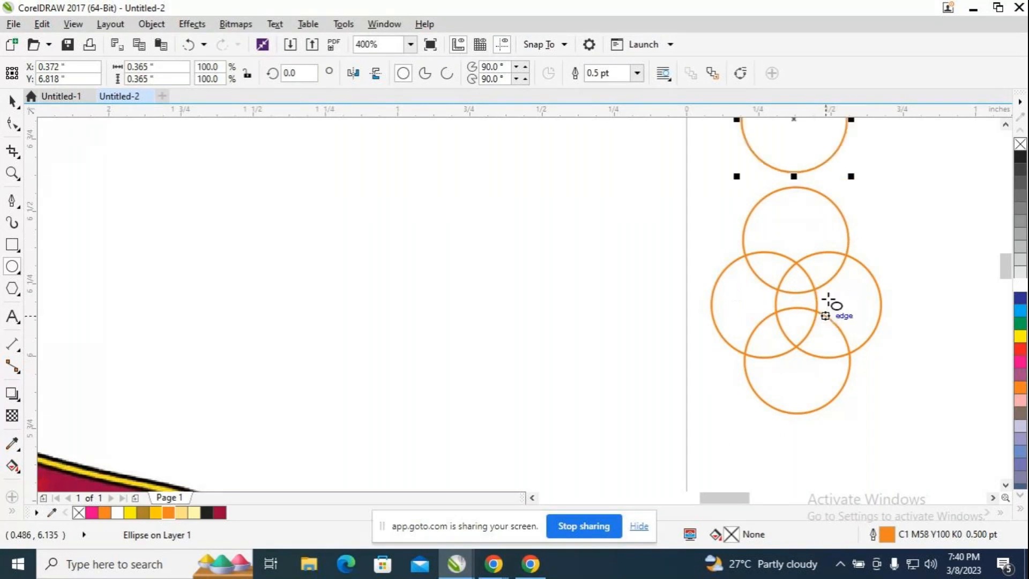
drag(794, 121, 797, 308)
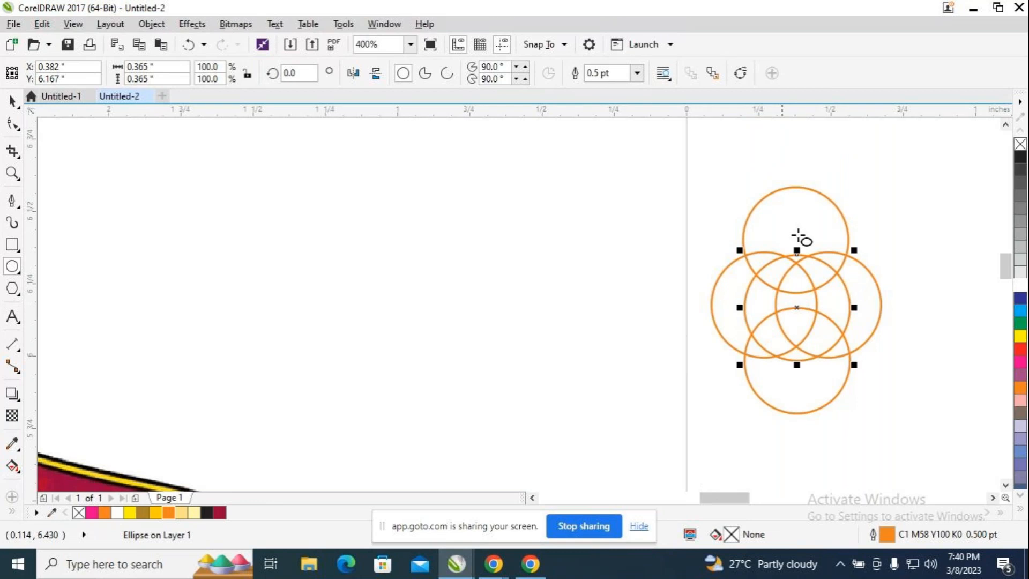
Nudge the right circle out to X 0.55 in and the left circle to X 0.187 in so their inner edges meet.
key(space)
click(878, 321)
key(Right)
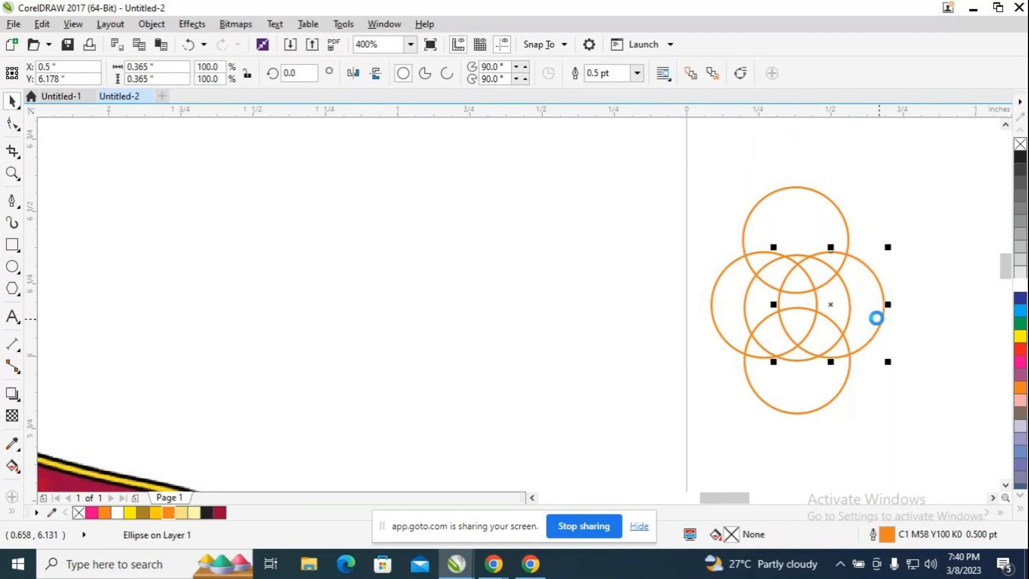
key(Right)
key(Right)
key(Right)
key(Right)
key(Right)
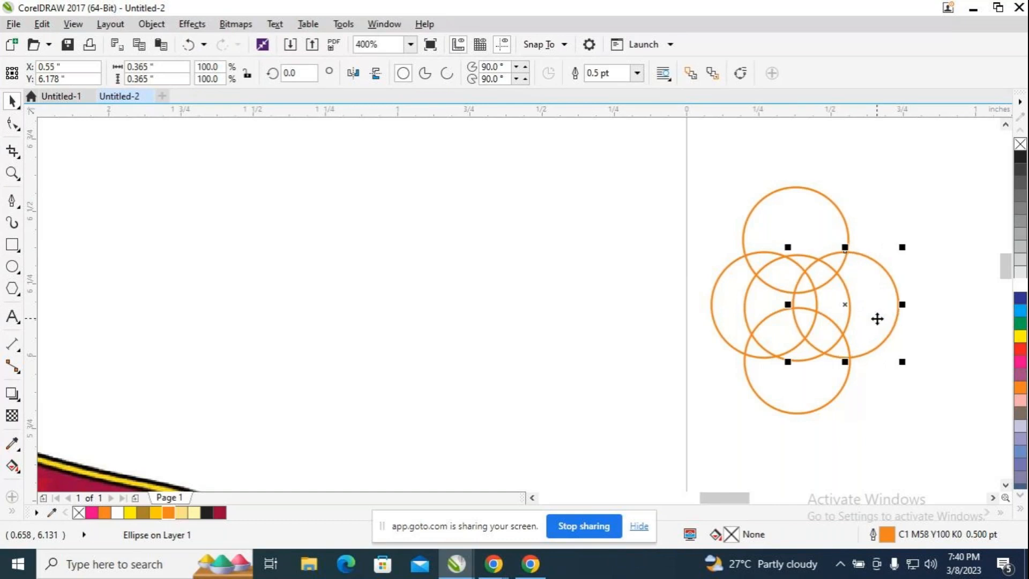
click(709, 303)
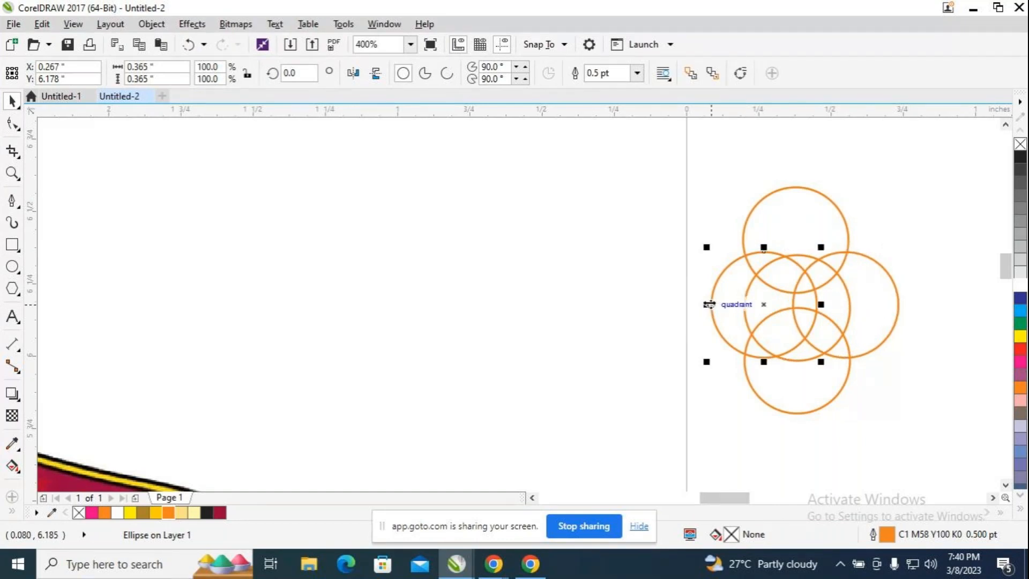
key(Left)
key(Left)
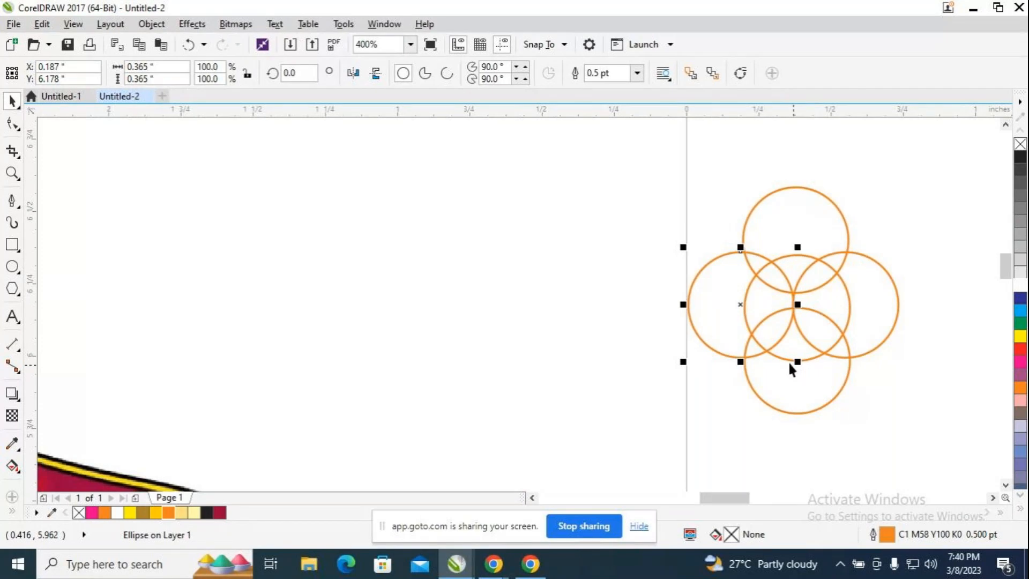
Nudge the lower circle to X 0.372 in, Y 5.975 in, and move the upper circle down to Y 6.382 in and slightly left.
click(798, 414)
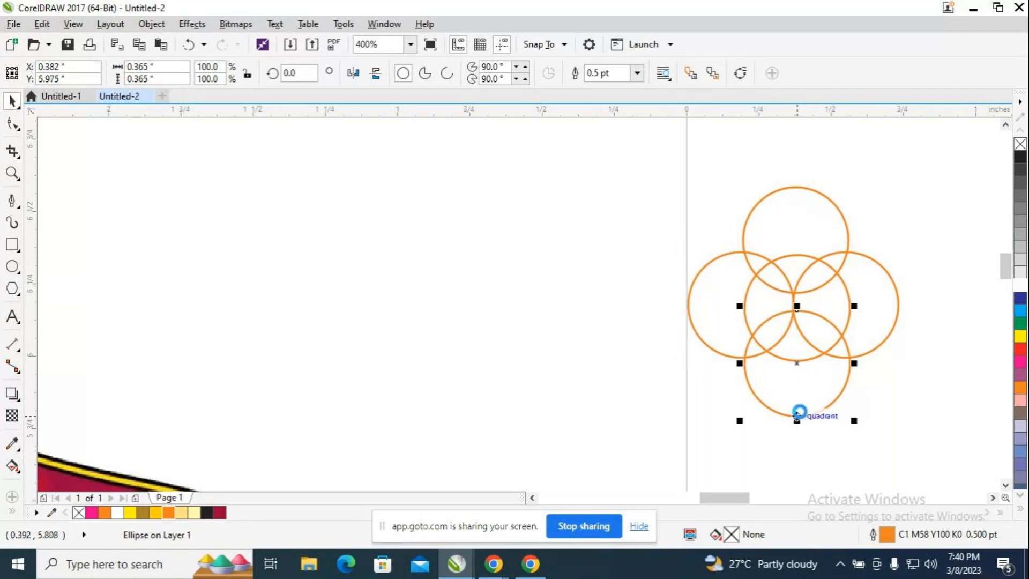
key(Down)
key(Left)
key(Left)
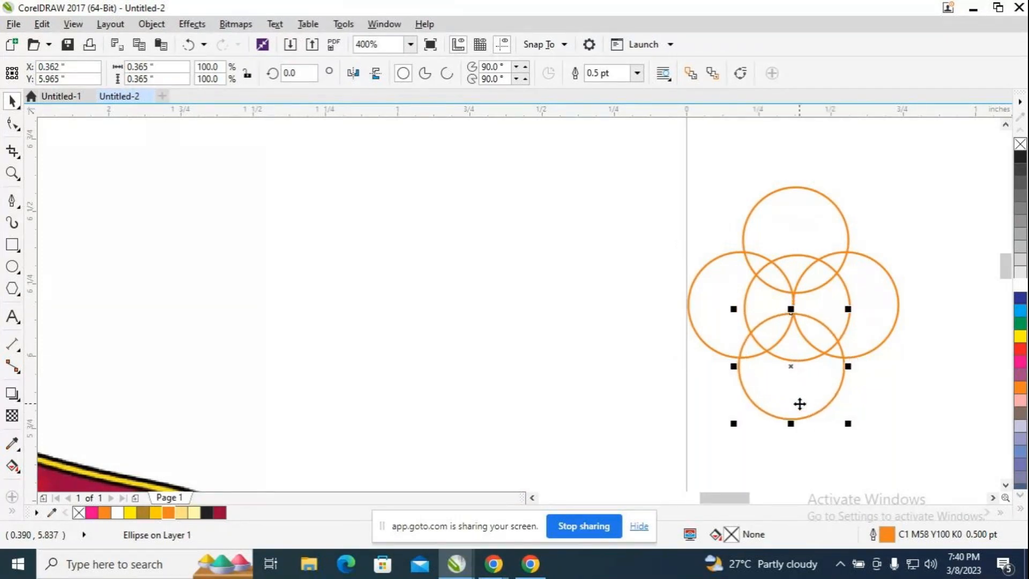
key(Up)
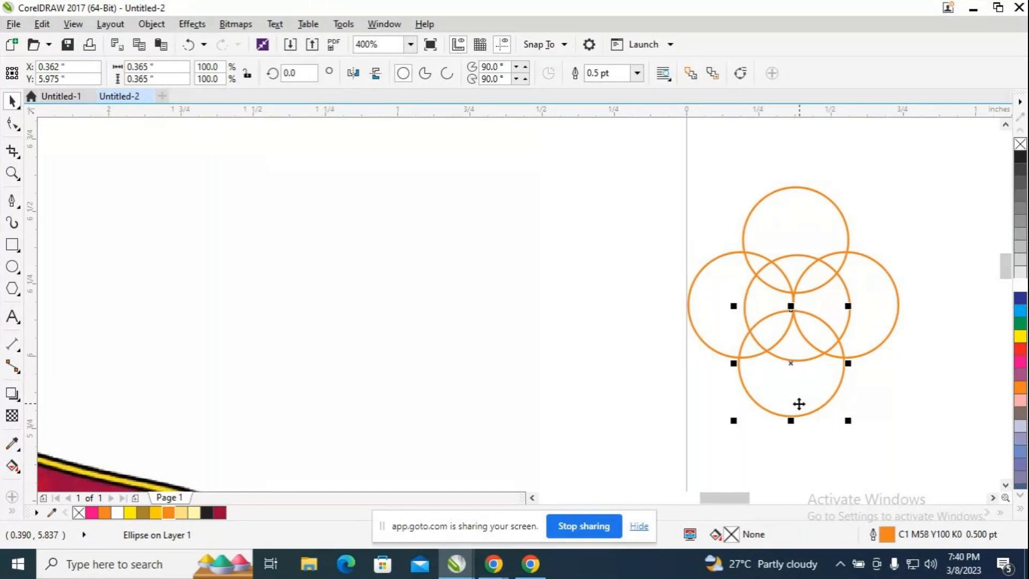
key(Right)
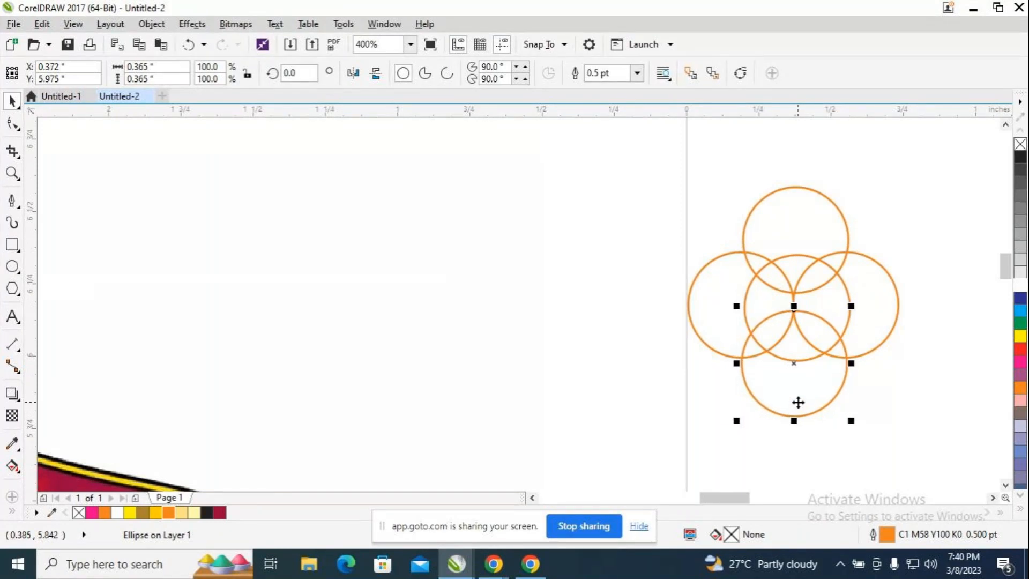
click(803, 290)
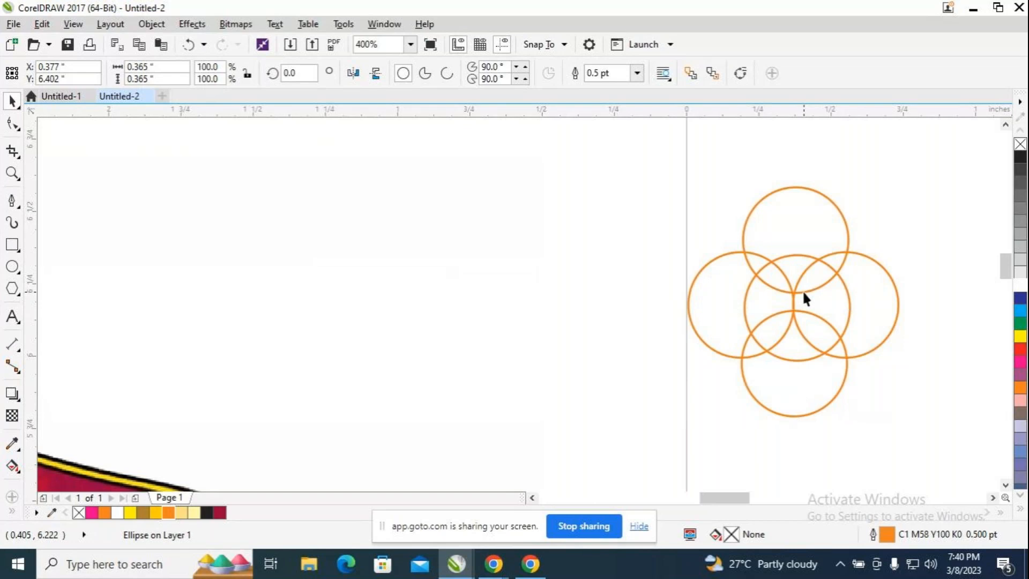
drag(802, 289, 816, 336)
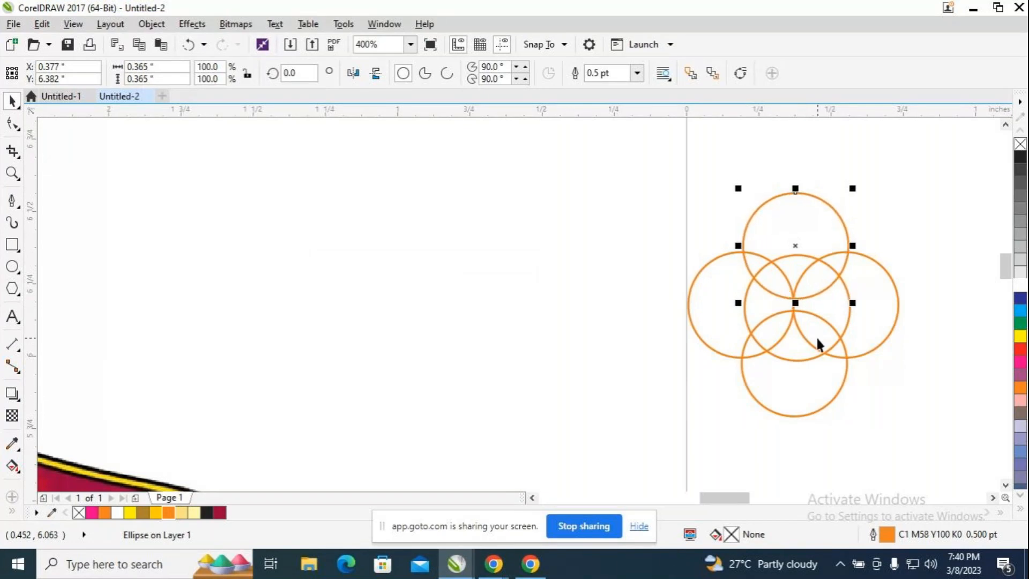
key(Left)
click(887, 394)
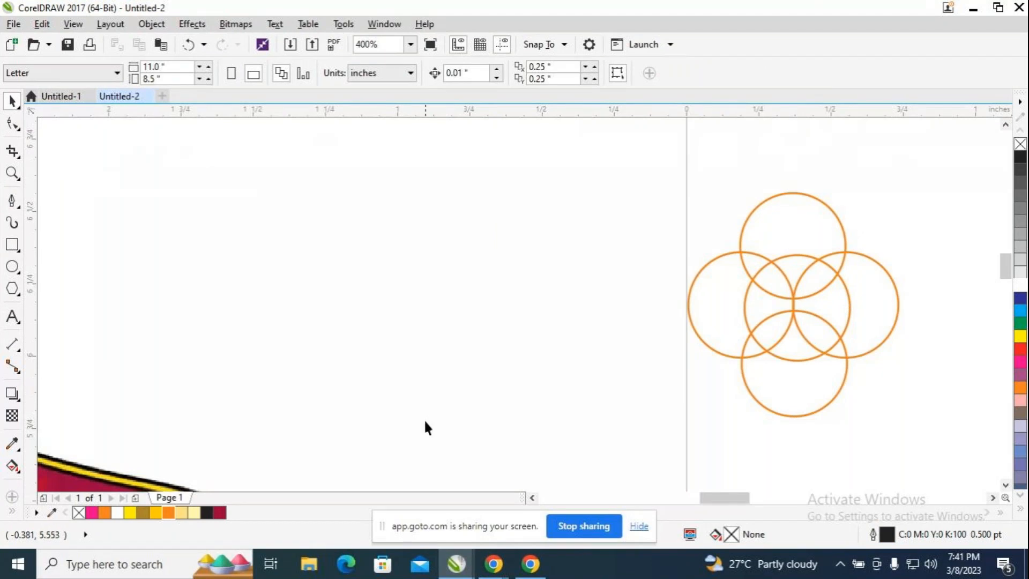
Examine the circular flower motifs on the reference elephant's neck and compare them with the plain traced head.
scroll(424, 419, down, 2)
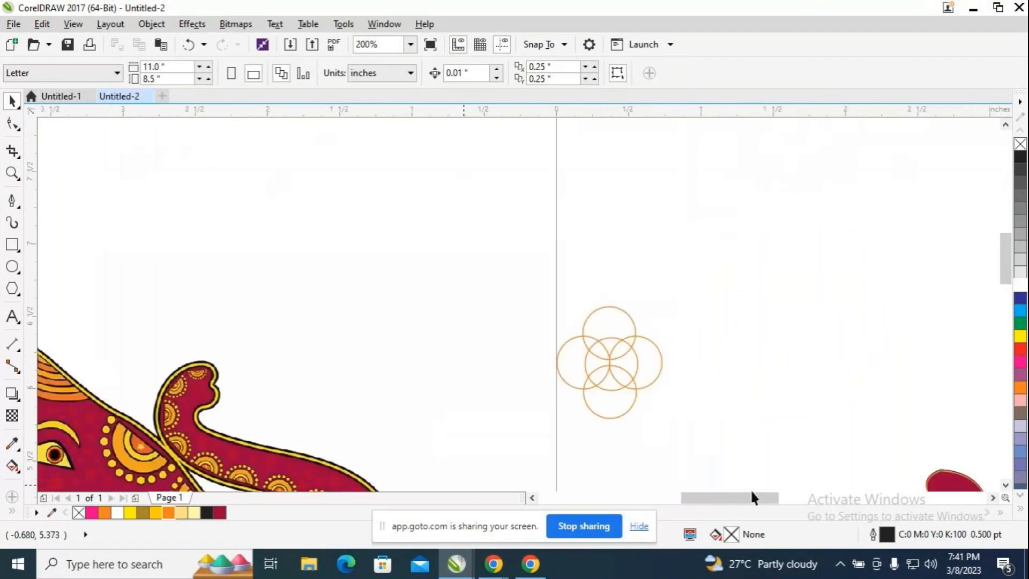
drag(750, 496, 689, 498)
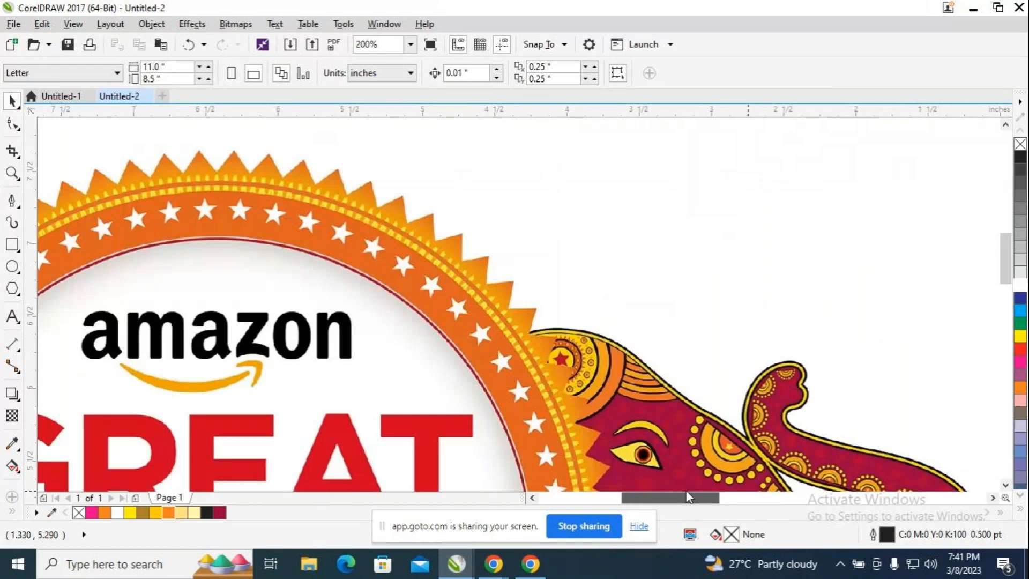
scroll(686, 421, up, 3)
scroll(687, 423, down, 4)
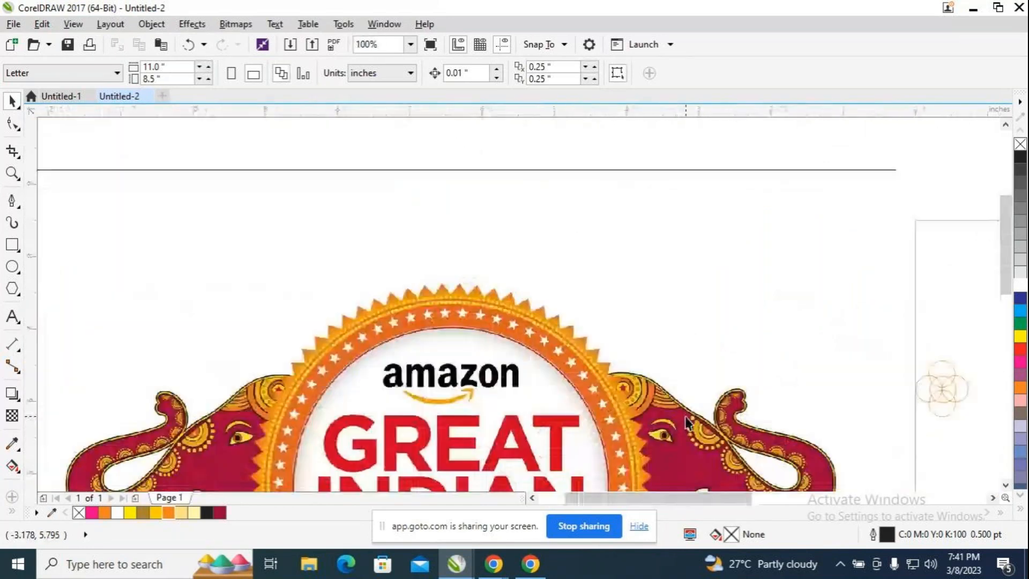
drag(1005, 274, 1006, 346)
scroll(679, 284, up, 2)
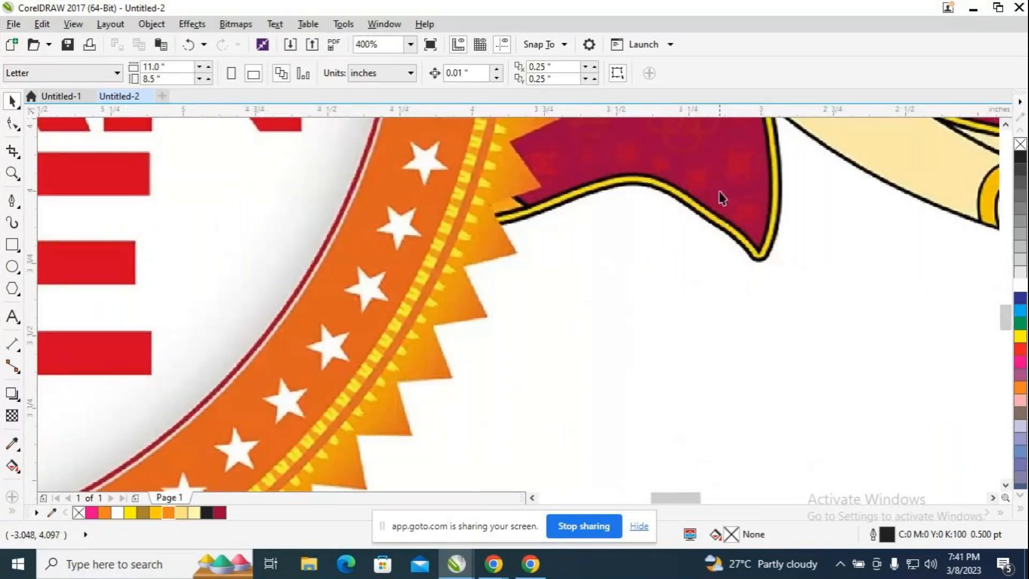
drag(1000, 319, 998, 293)
scroll(724, 370, up, 2)
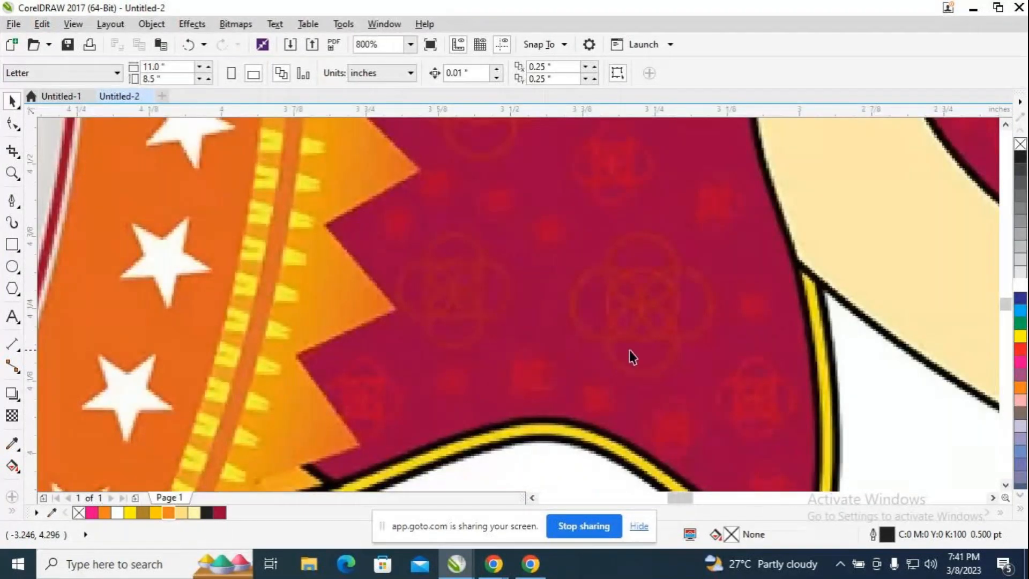
scroll(664, 315, down, 4)
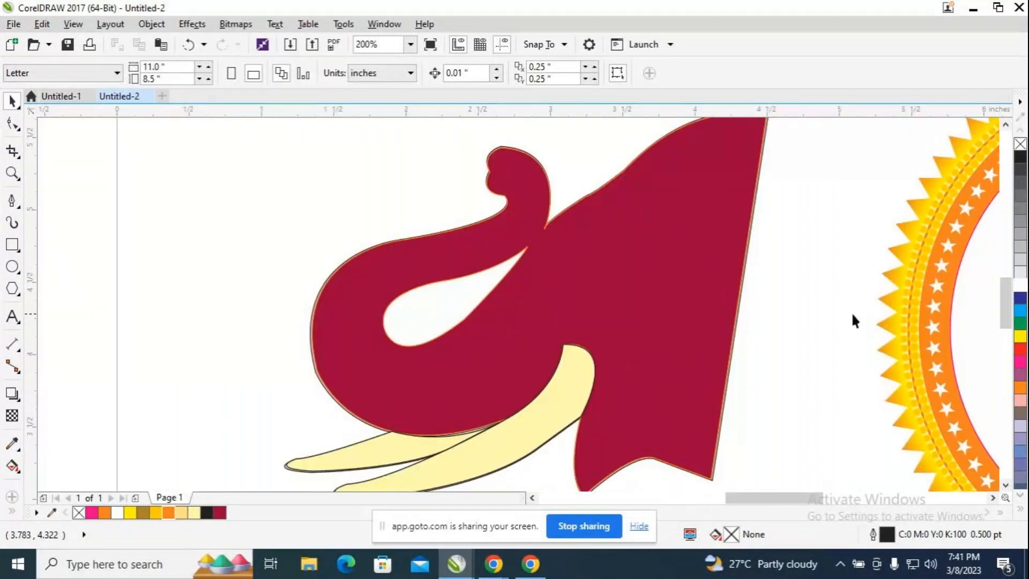
scroll(851, 311, down, 1)
scroll(683, 158, up, 1)
scroll(683, 158, down, 1)
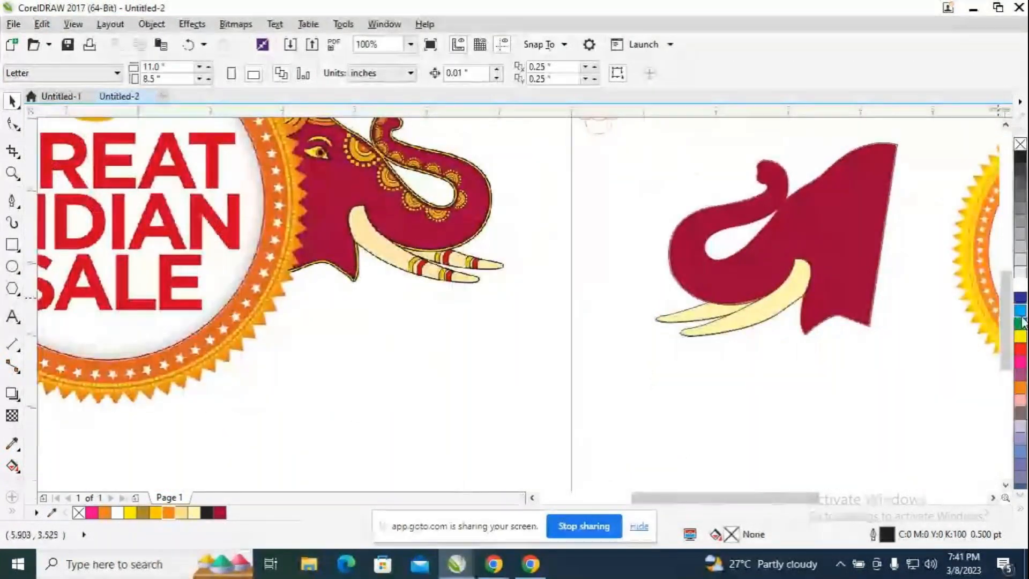
Enlarge the motif's middle circle to 0.452 in and centre it among the four outer circles at X 0.367 in, Y 6.178 in.
drag(1005, 321, 999, 285)
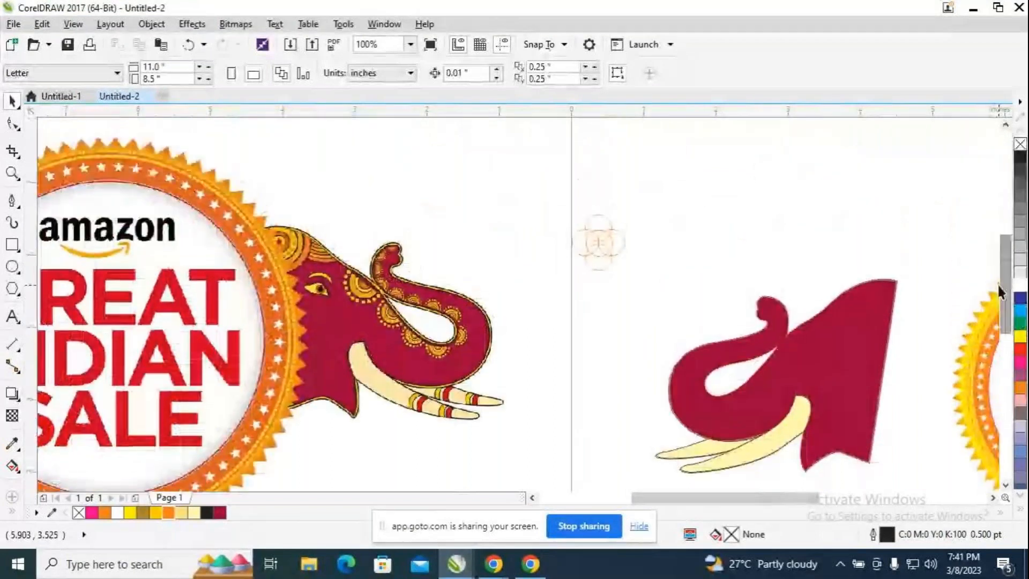
scroll(622, 201, up, 1)
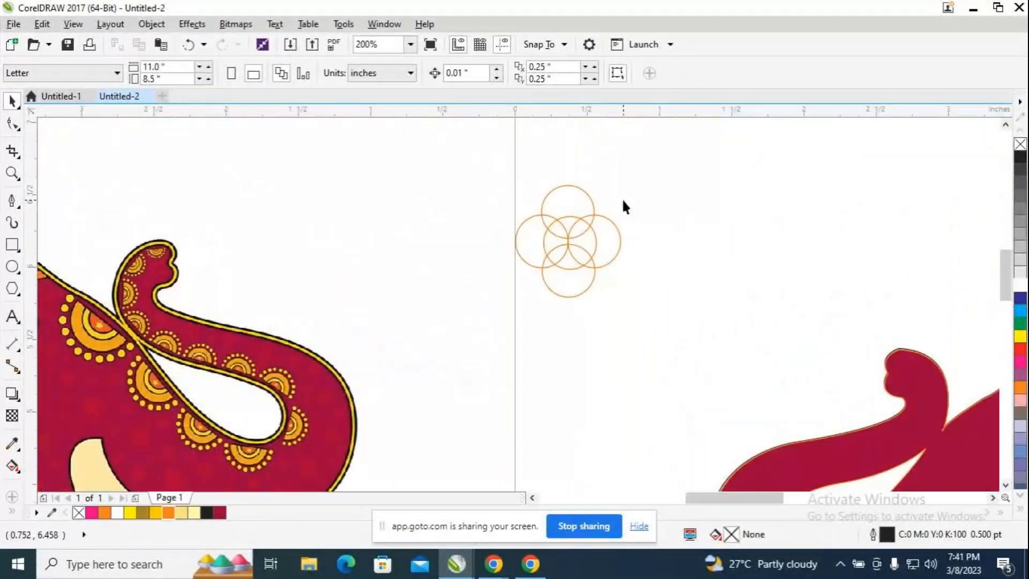
scroll(623, 207, up, 1)
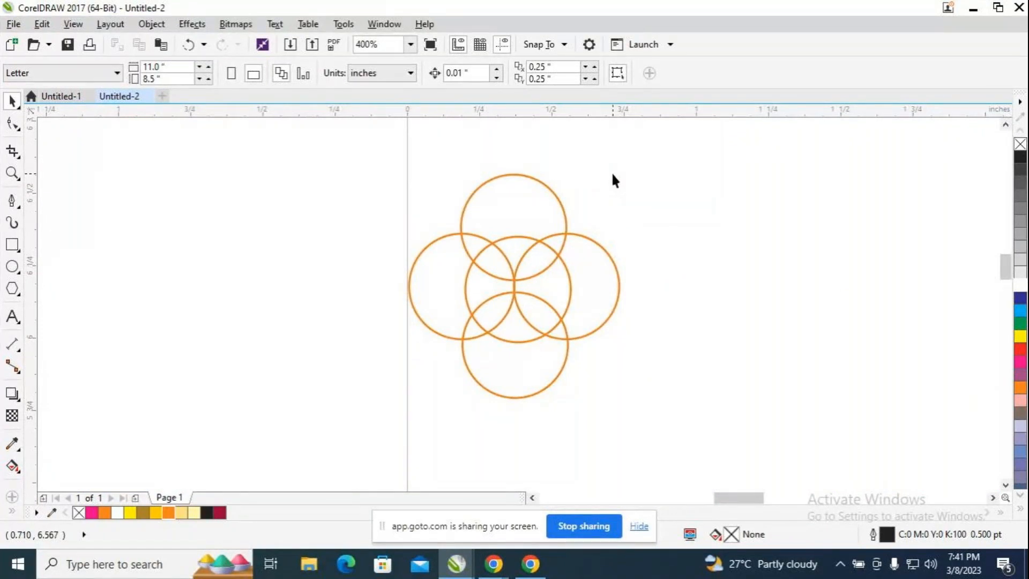
click(568, 294)
mouse_move(579, 345)
mouse_down()
mouse_move(597, 361)
mouse_move(597, 352)
mouse_up()
mouse_move(525, 297)
mouse_down()
mouse_move(505, 284)
mouse_move(518, 285)
mouse_up()
drag(581, 345, 592, 354)
mouse_move(519, 285)
mouse_down()
mouse_move(507, 282)
mouse_move(514, 288)
mouse_up()
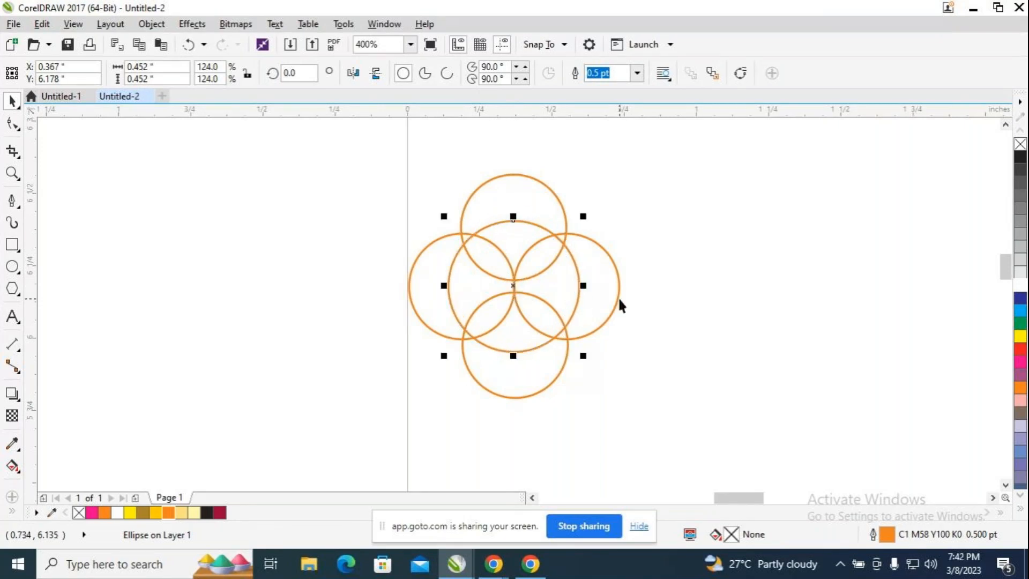
Try small shifts of the enlarged middle circle around the motif's centre, ending back at X 0.367 in, Y 6.178 in.
key(Left)
key(Up)
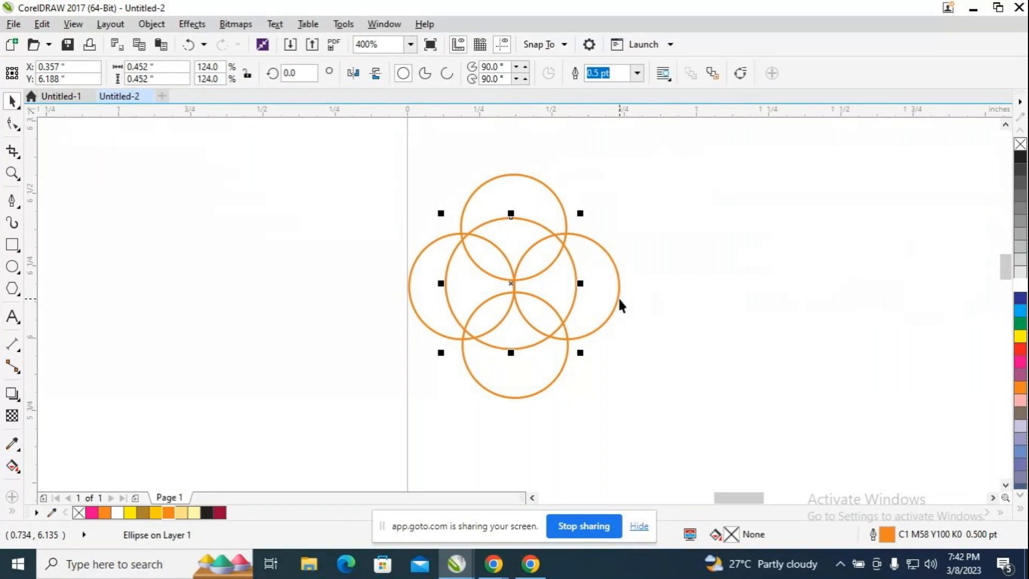
key(Left)
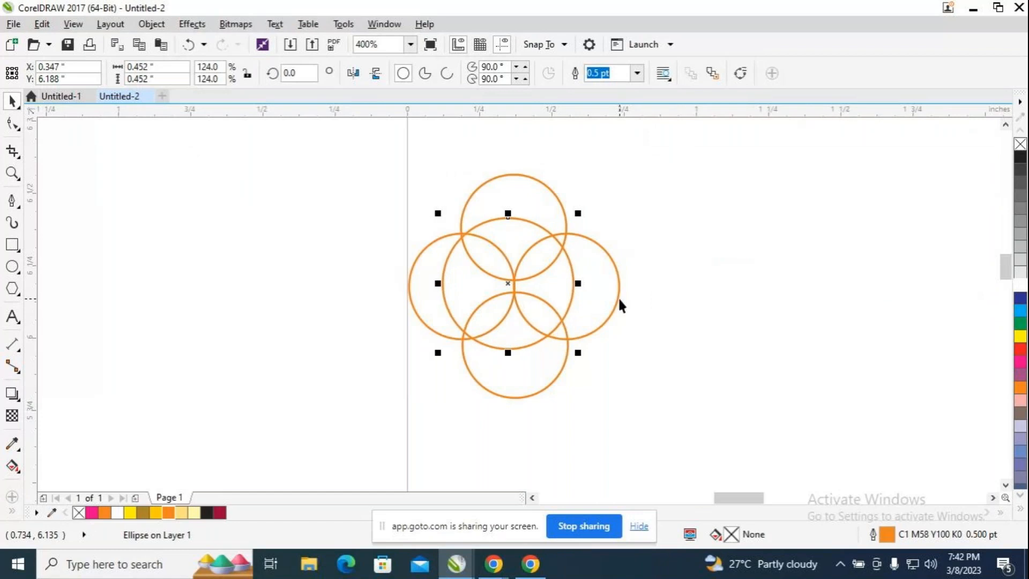
key(Right)
key(Right)
key(Right)
key(Right)
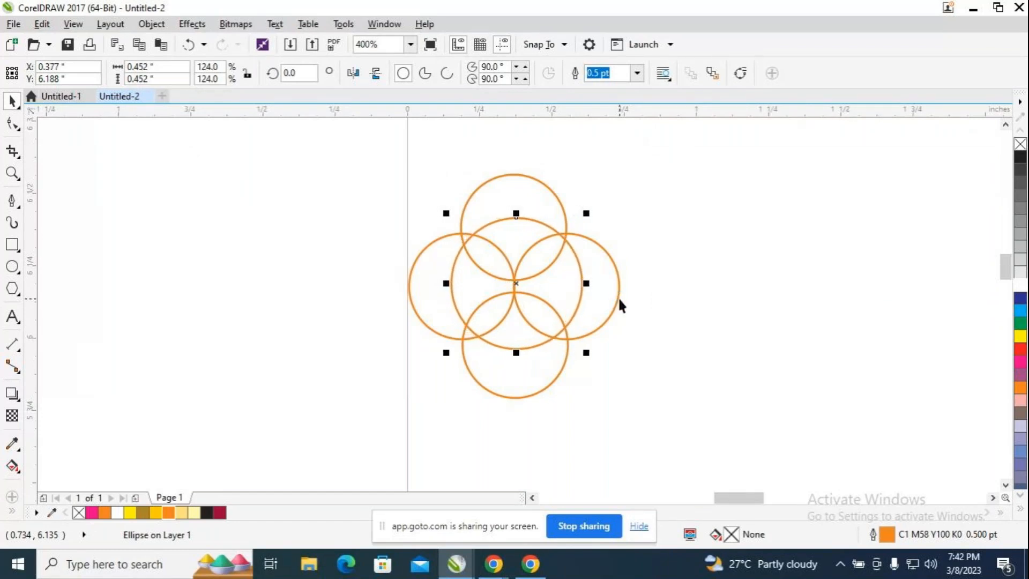
key(Up)
key(Up)
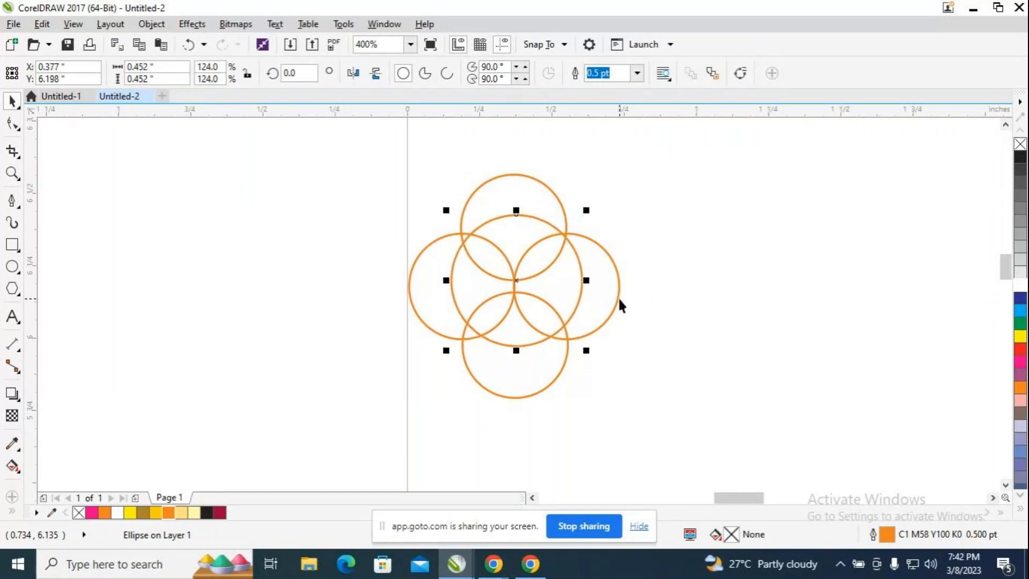
key(Down)
key(Left)
key(Left)
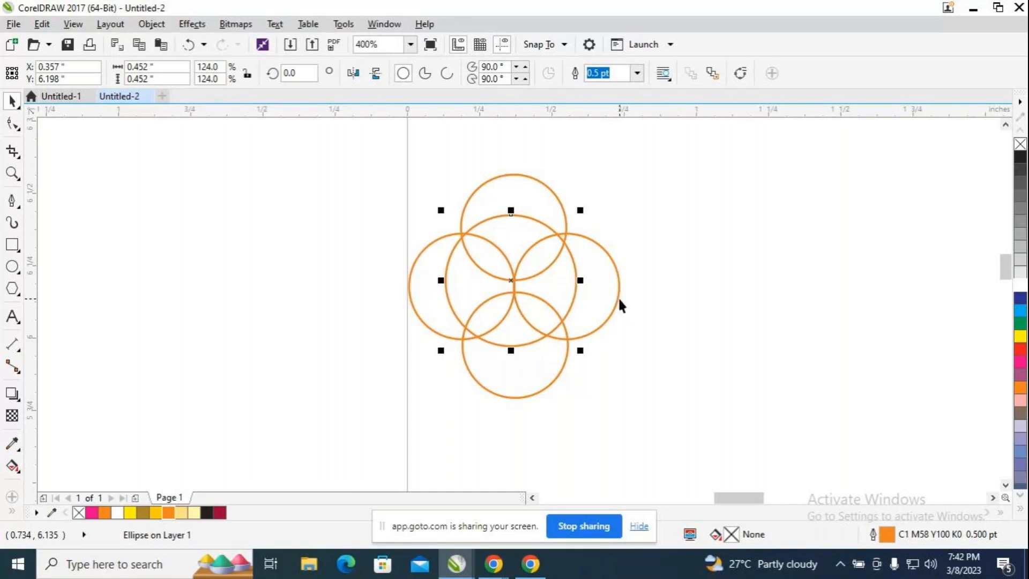
key(Right)
key(Down)
key(Down)
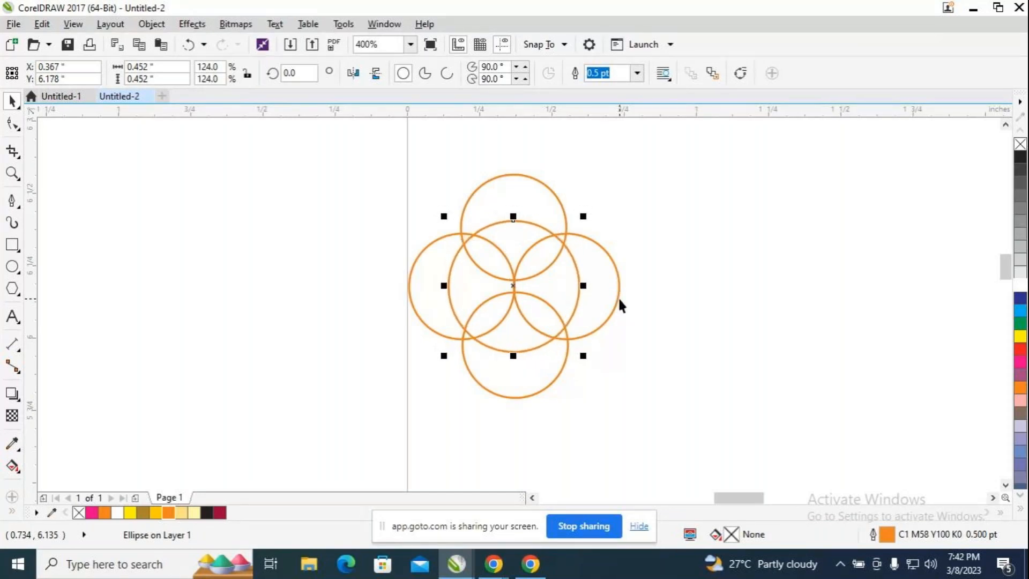
key(Right)
key(Left)
click(605, 297)
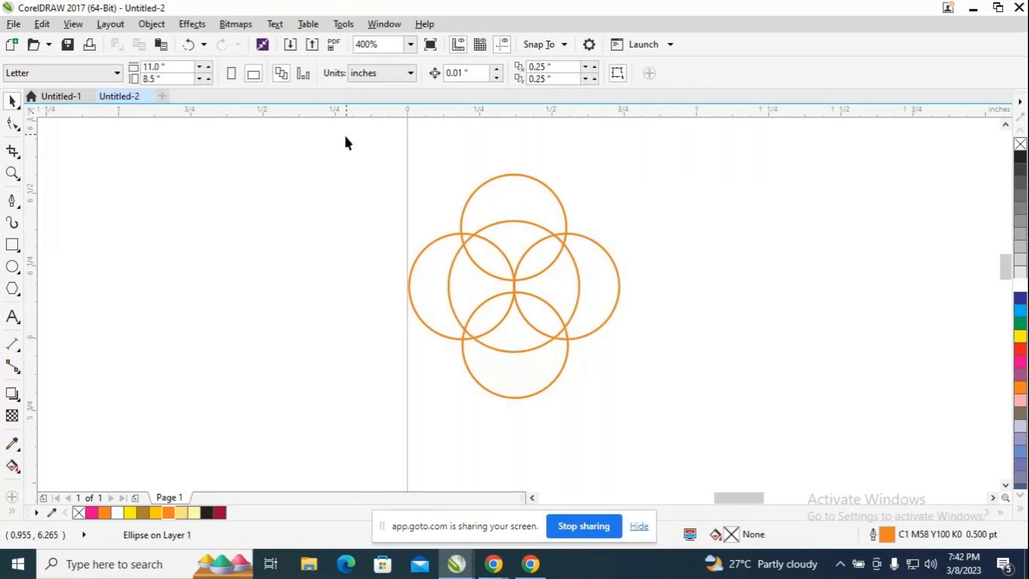
Group the five circles and scale the group down to about 0.209 by 0.222 in.
drag(329, 143, 306, 202)
drag(394, 172, 663, 402)
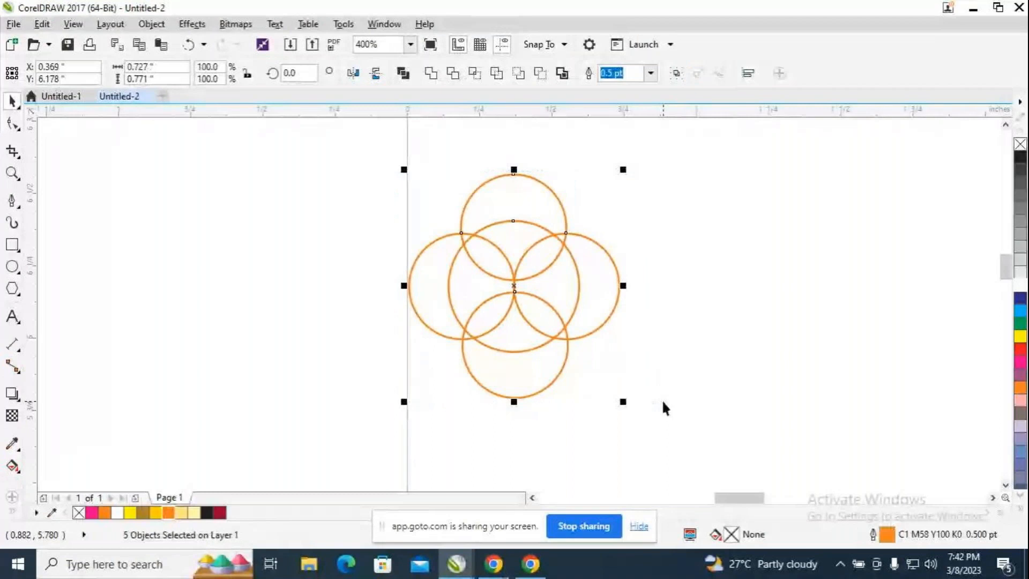
key(ctrl+g)
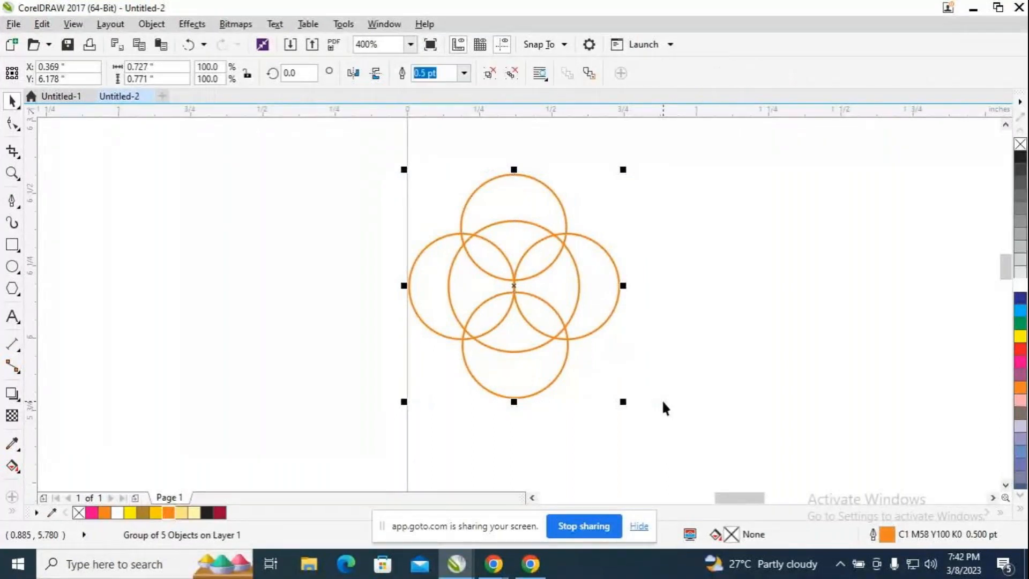
drag(622, 402, 489, 242)
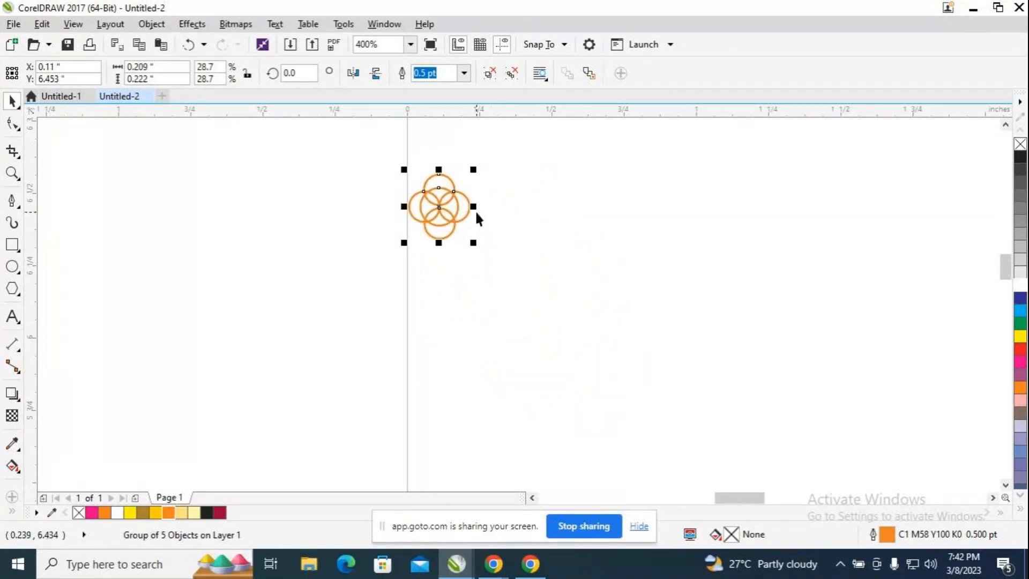
Move the grouped motif onto the pointed lower corner of the traced elephant's neck, at about X 3.313 in, Y 3.293 in.
scroll(475, 210, down, 3)
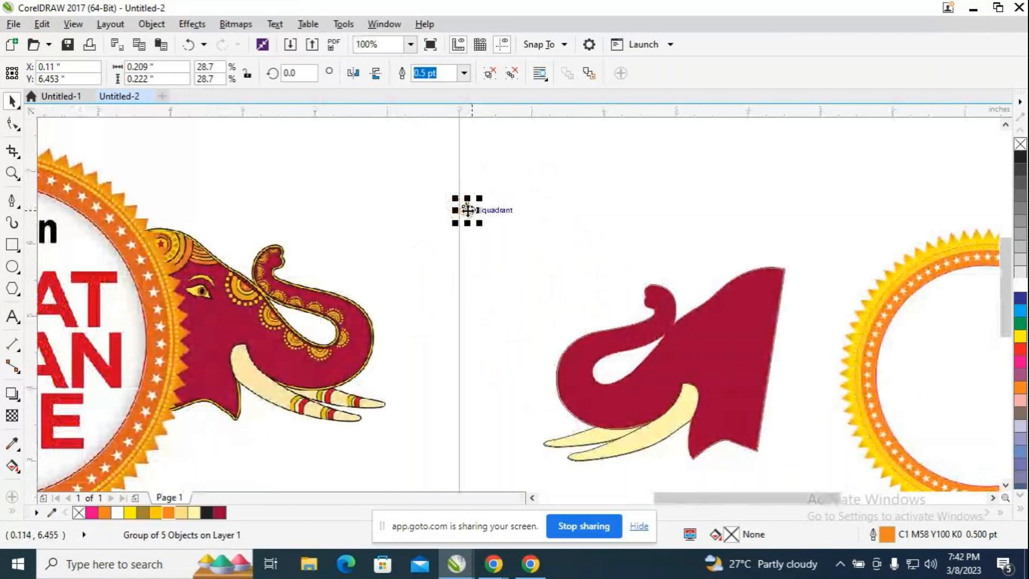
drag(467, 210, 702, 437)
scroll(719, 411, up, 2)
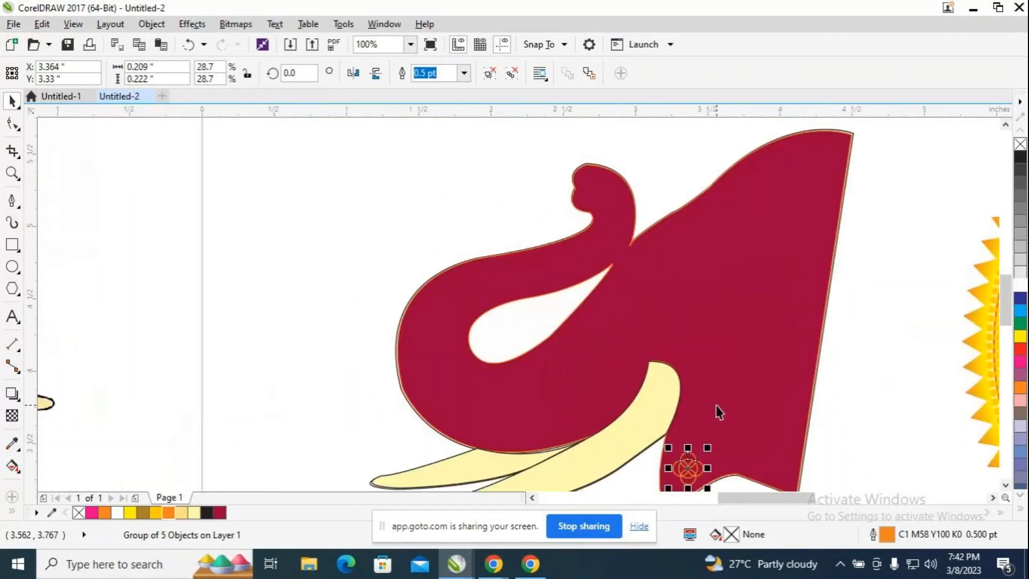
drag(699, 478, 683, 472)
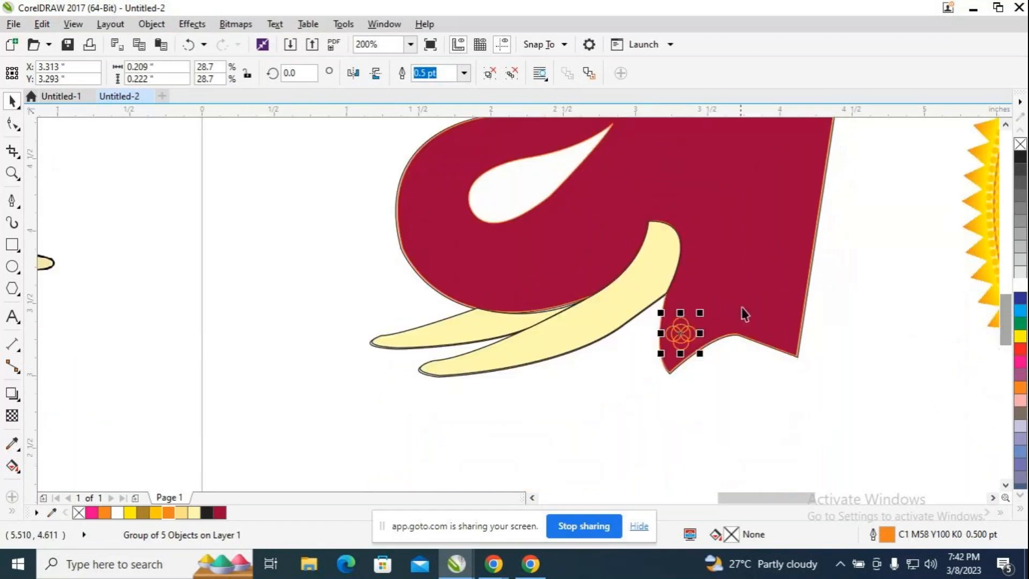
Apply a uniform transparency of 57 to the motif group and compare it with the faint motifs on the reference elephant.
scroll(743, 310, up, 2)
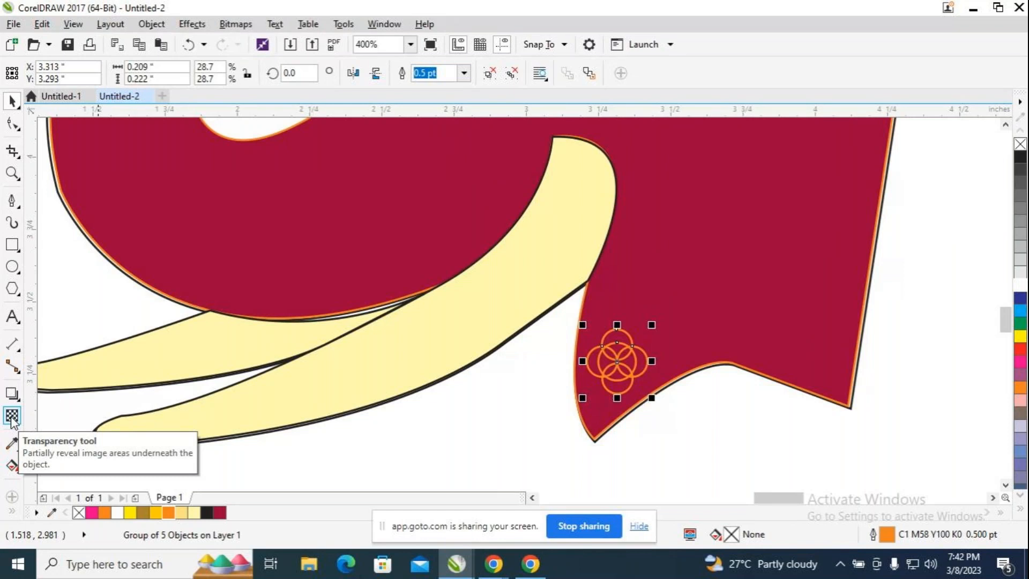
click(12, 418)
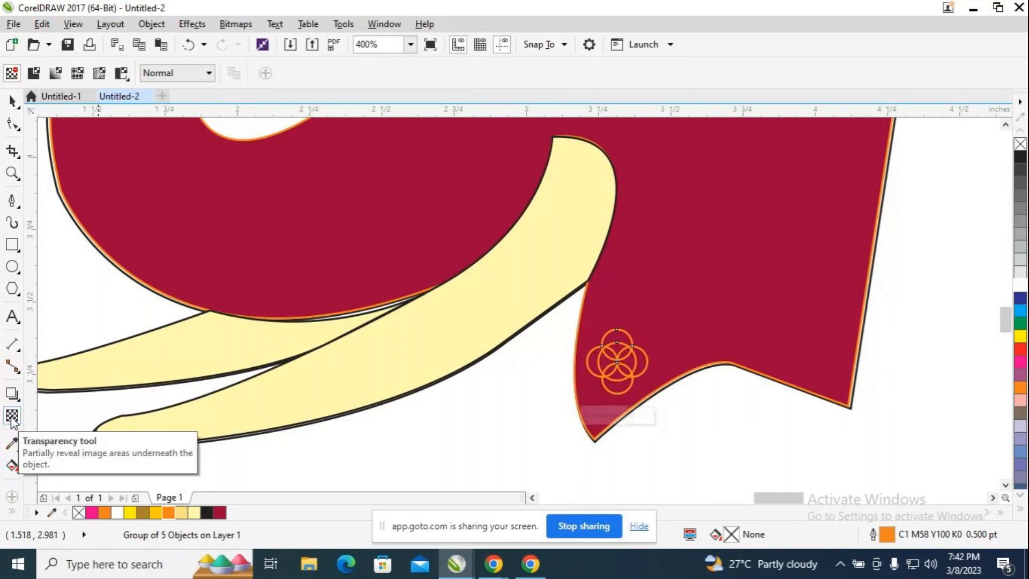
drag(583, 418, 605, 420)
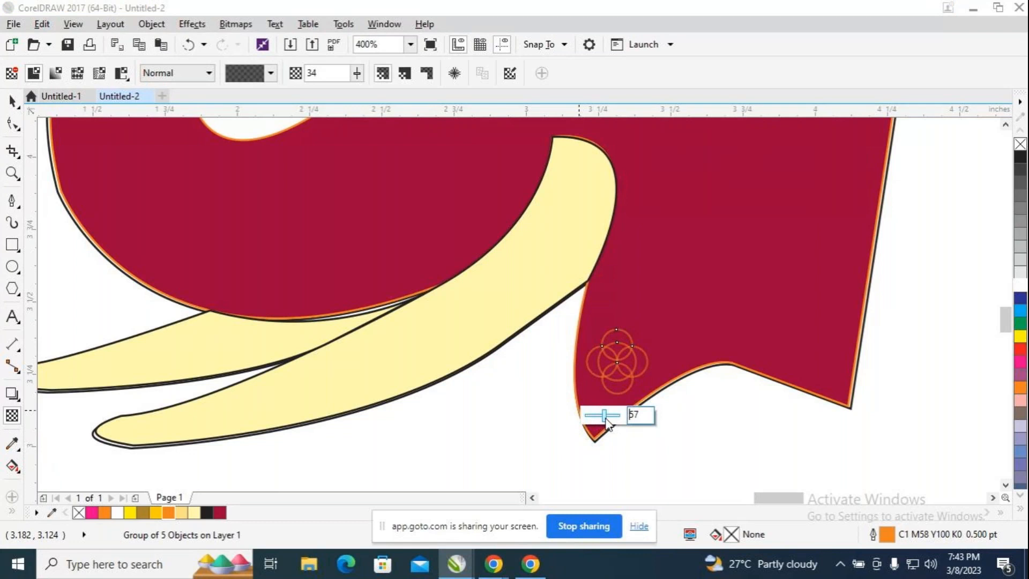
drag(774, 498, 588, 488)
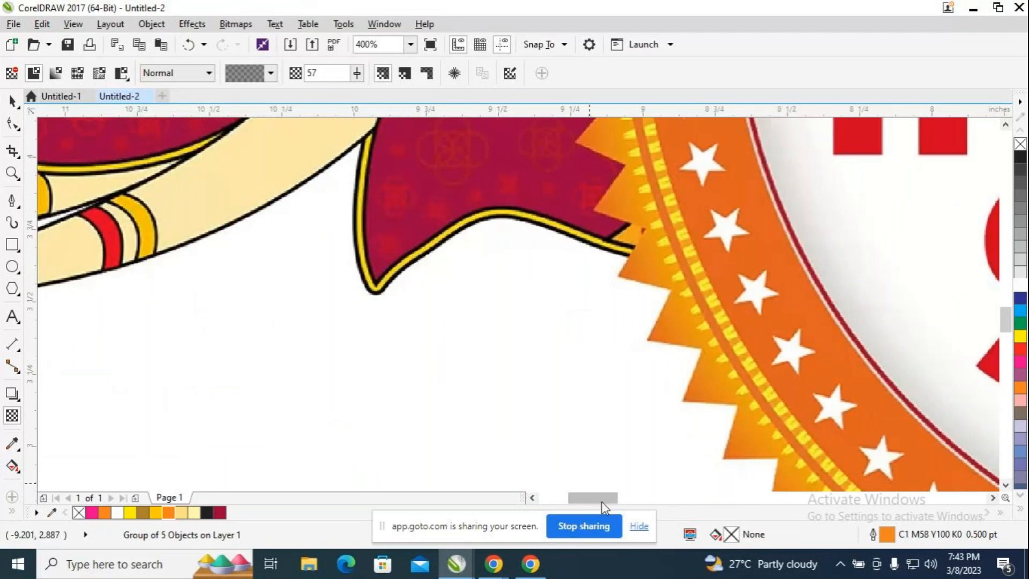
drag(603, 502, 791, 507)
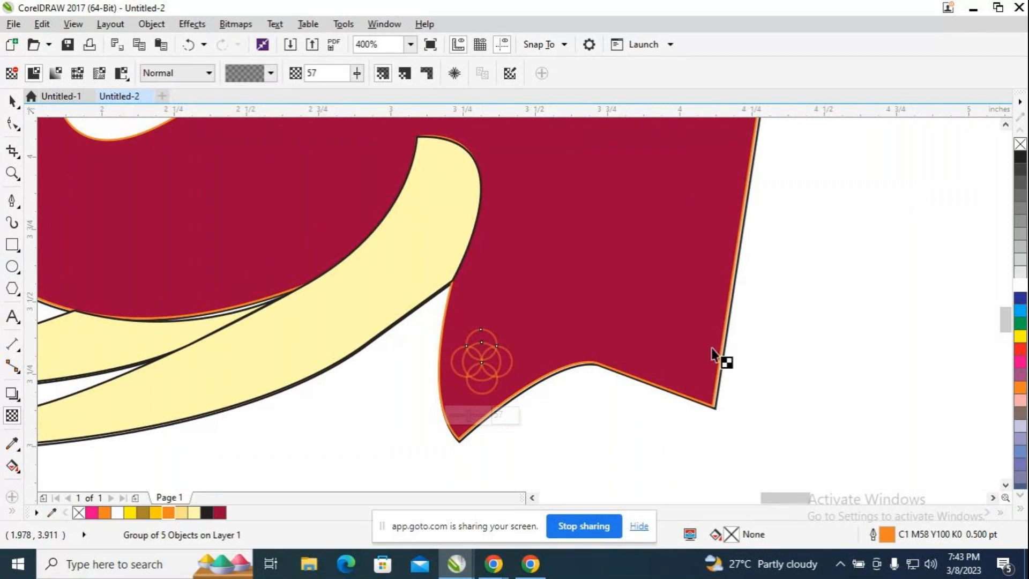
scroll(777, 367, down, 2)
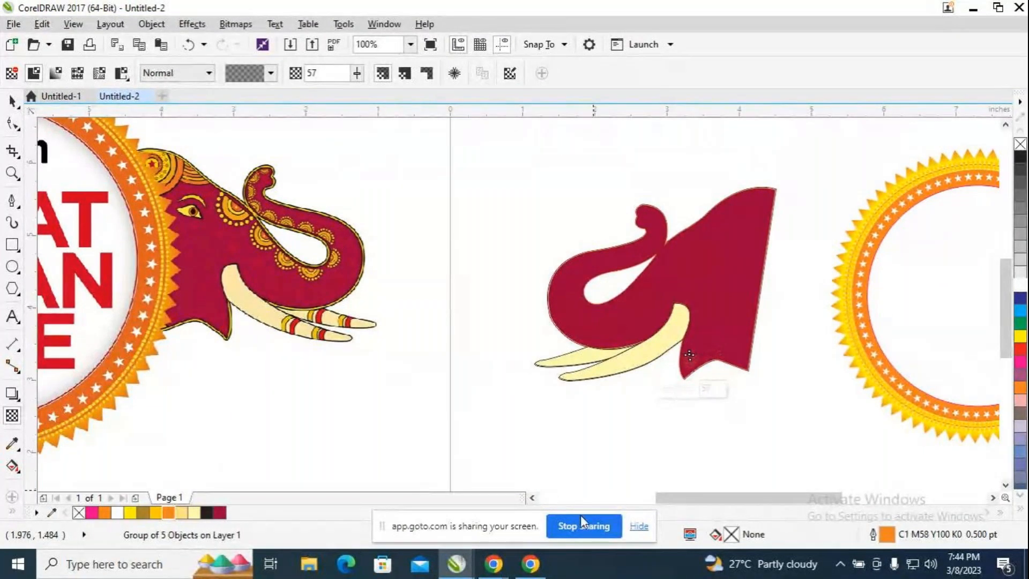
Switch to the GoTo meeting, mute the microphone and look through the participant list.
mouse_move(494, 564)
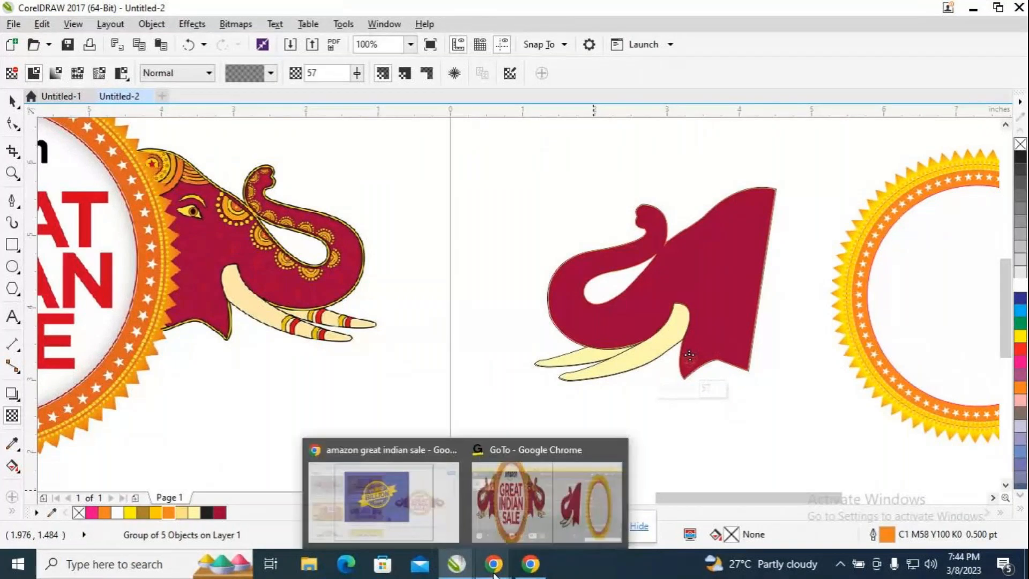
click(523, 530)
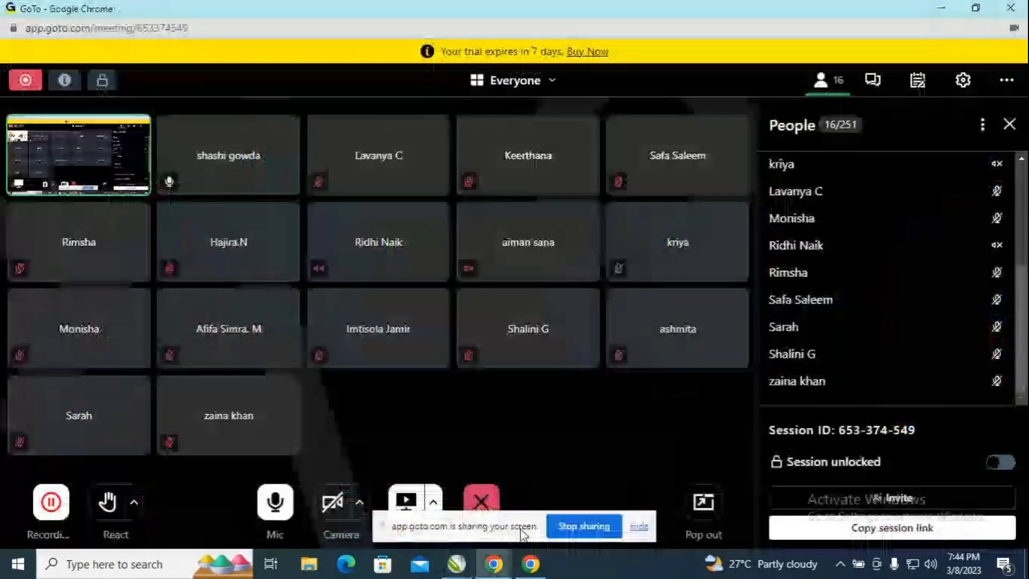
click(281, 502)
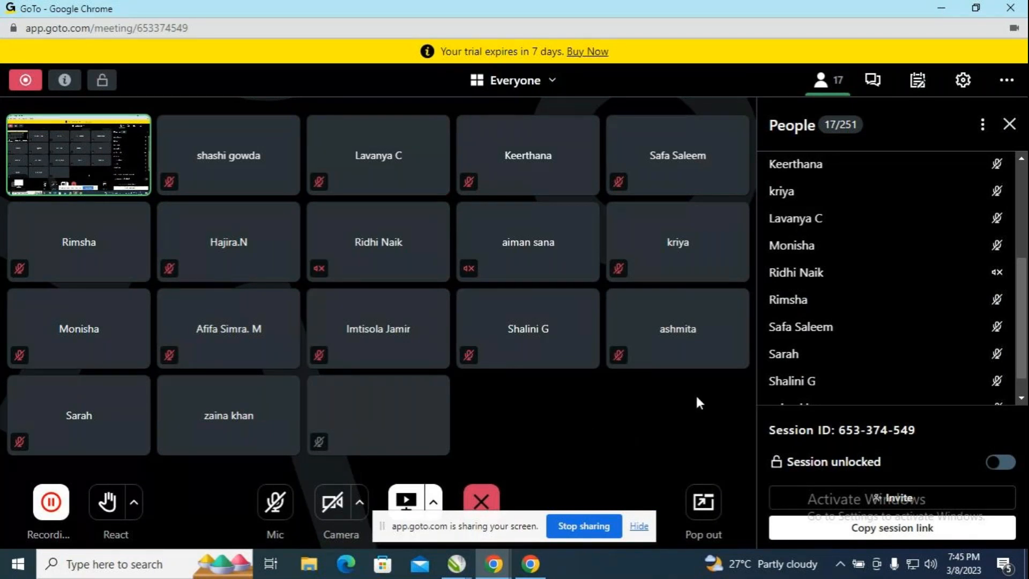
scroll(892, 363, down, 1)
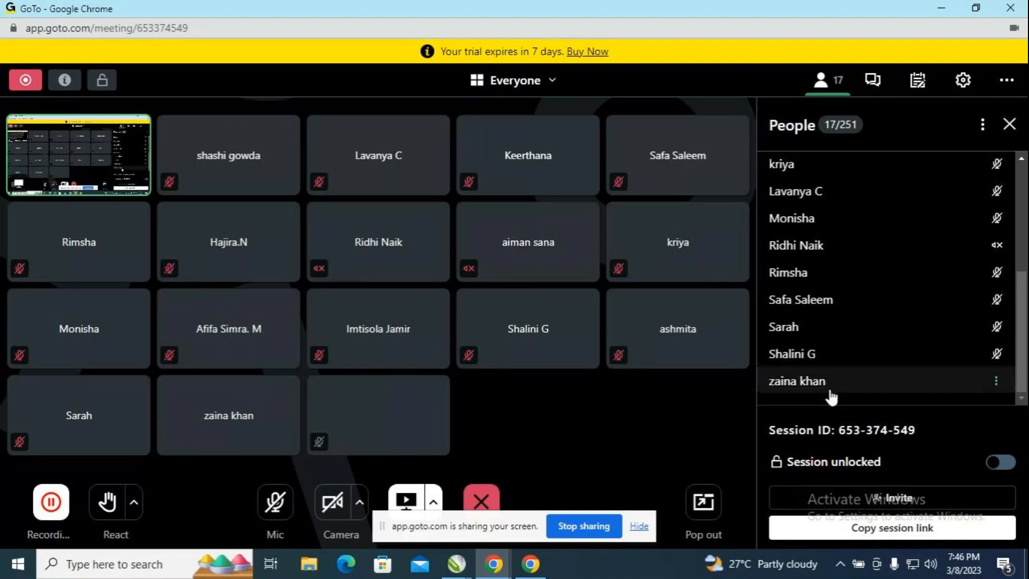
scroll(832, 397, up, 4)
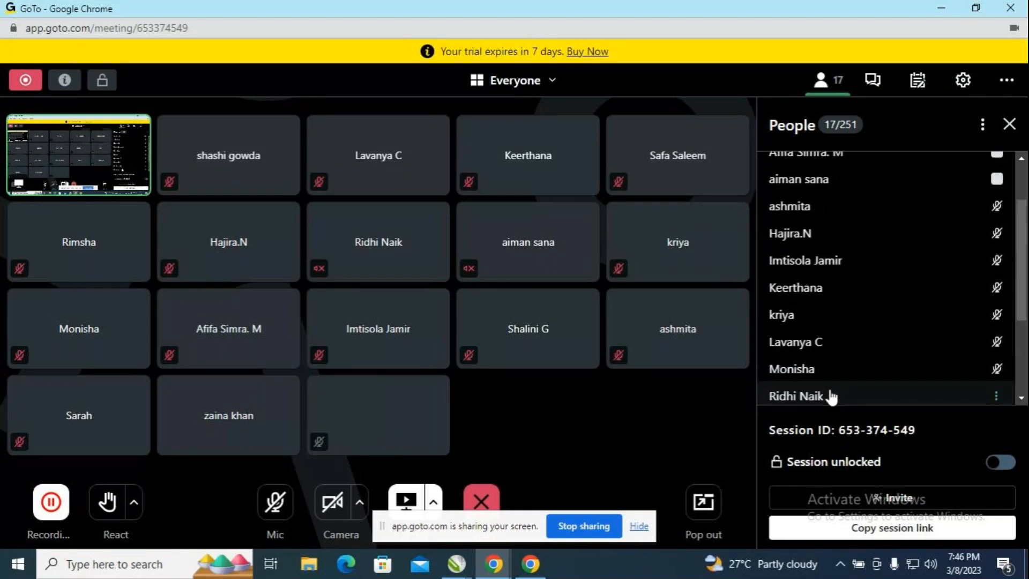
scroll(831, 397, up, 2)
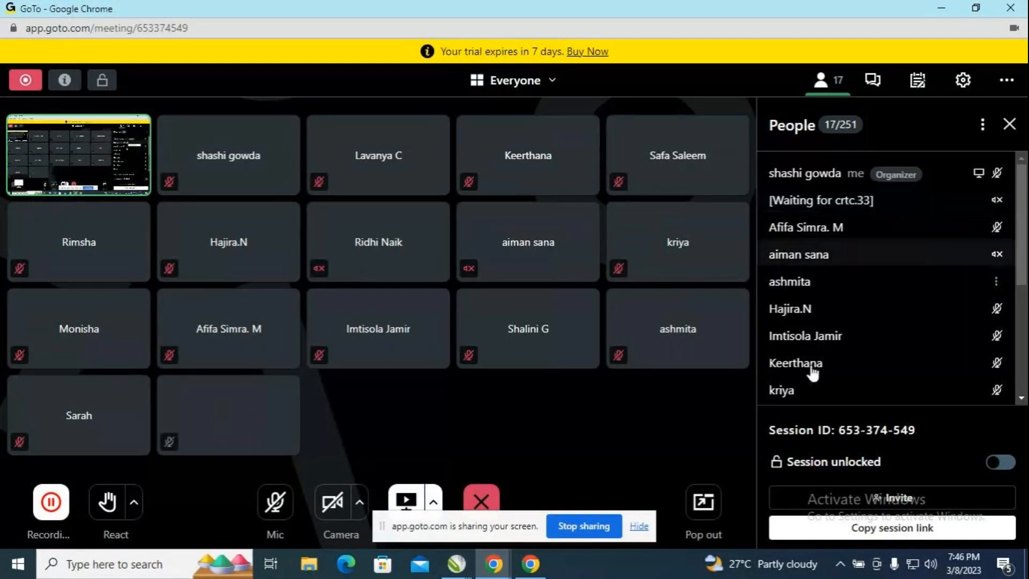
Unmute the meeting microphone and check the participant list from start to end.
click(274, 504)
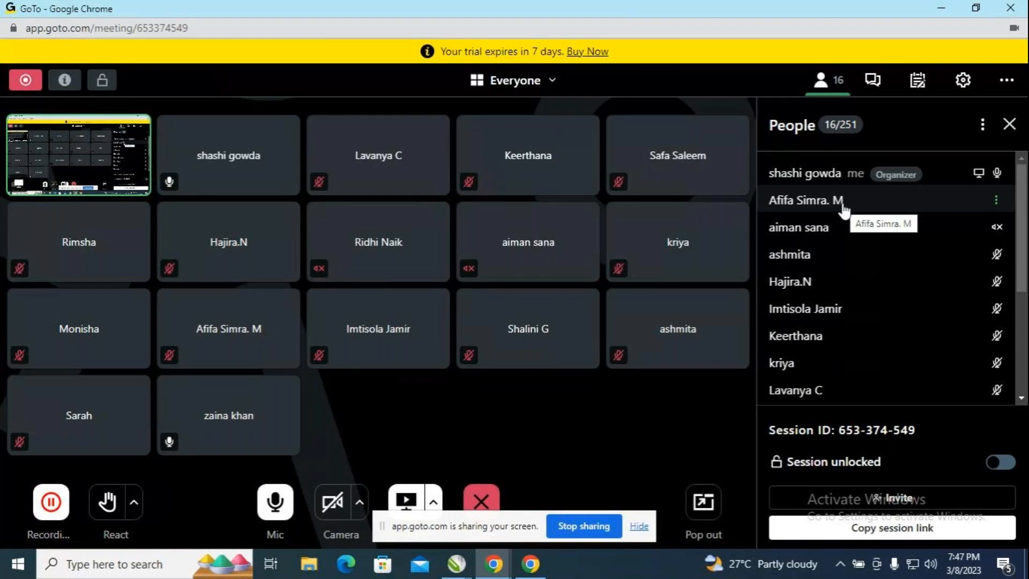
scroll(926, 268, down, 3)
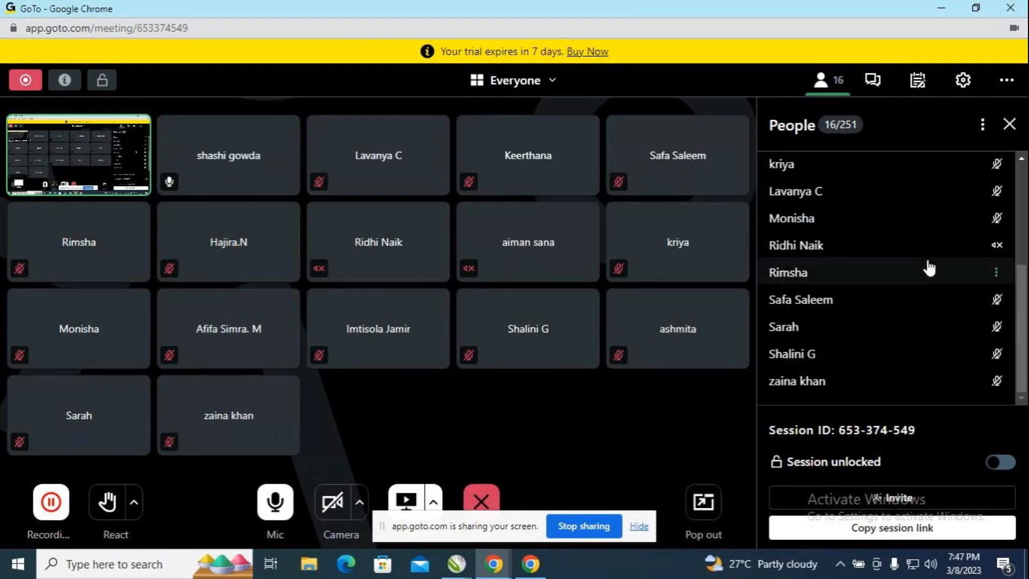
scroll(907, 378, up, 3)
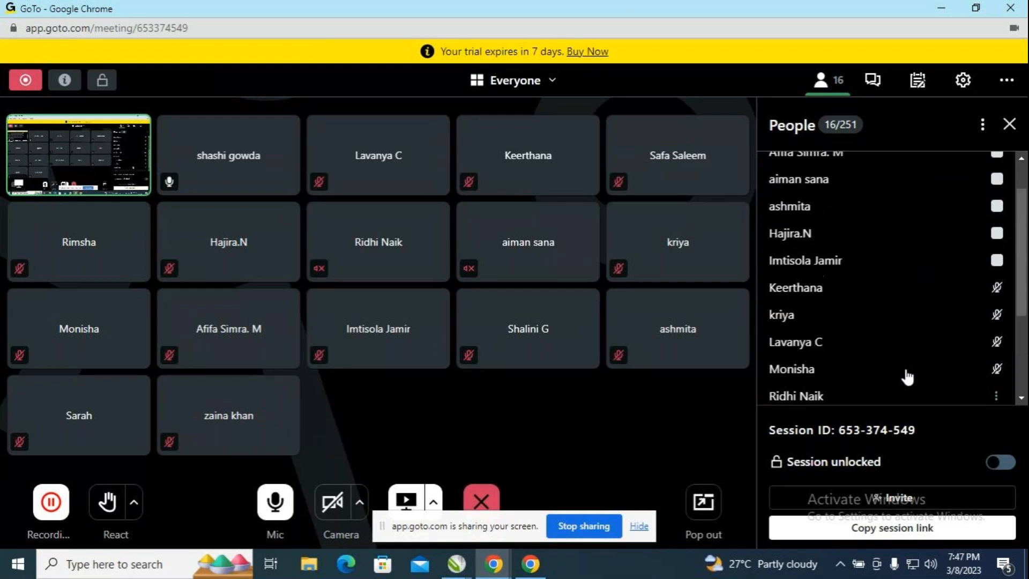
scroll(898, 354, up, 2)
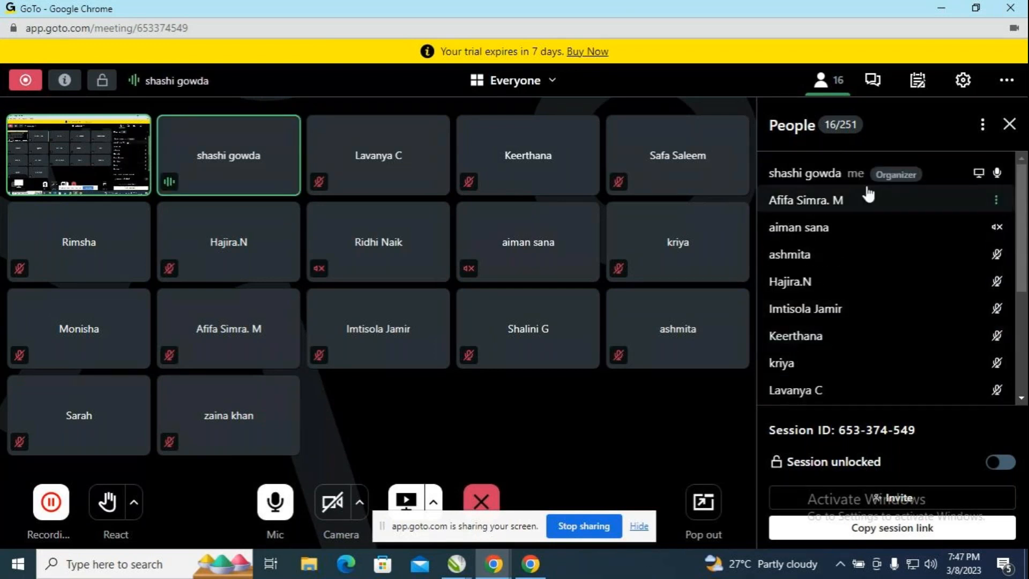
scroll(867, 194, down, 3)
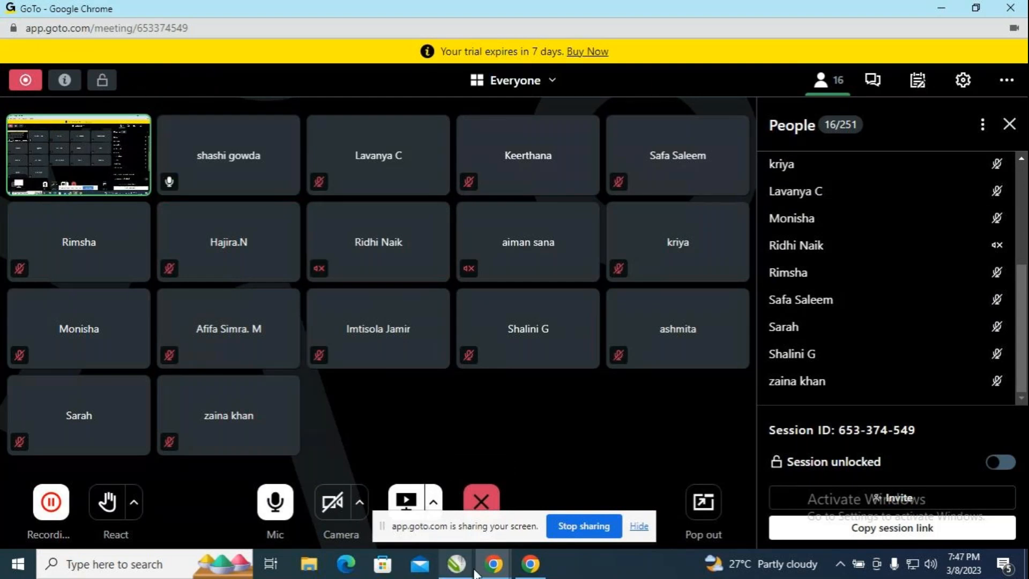
Switch back to the Untitled-2 drawing in CorelDRAW and set the motif group's uniform transparency to 49.
mouse_move(458, 571)
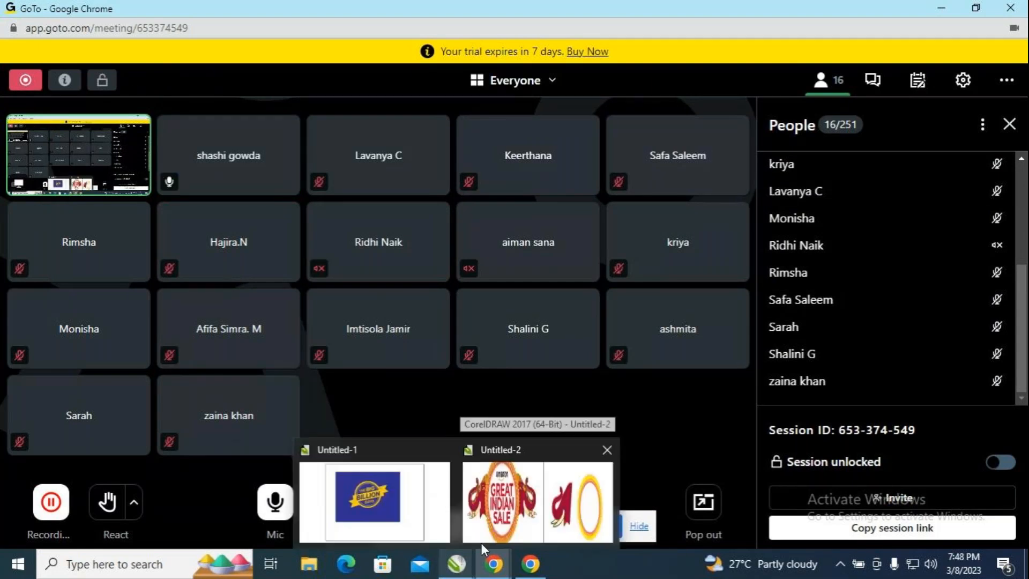
click(562, 499)
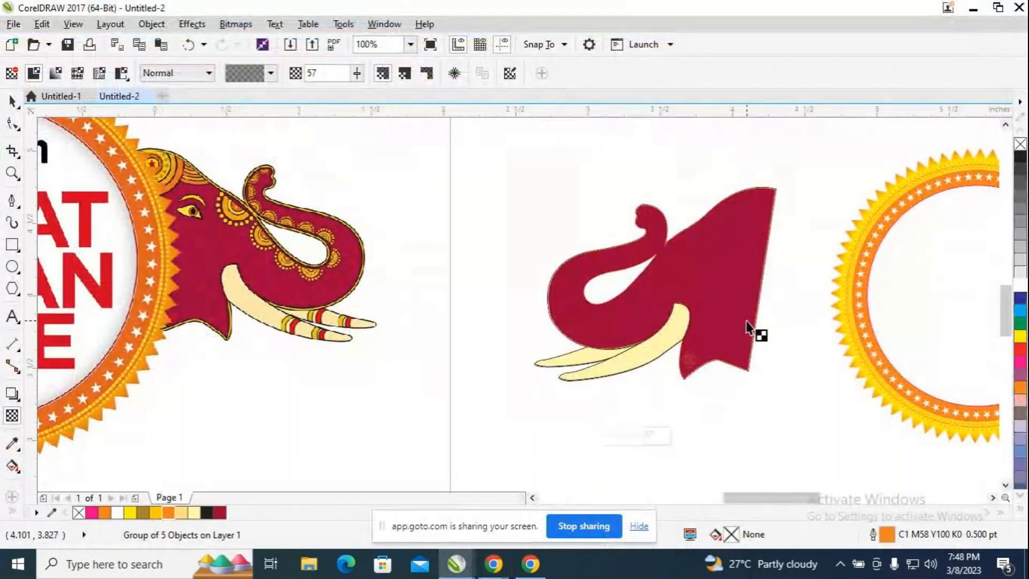
scroll(758, 335, up, 1)
scroll(718, 337, up, 1)
scroll(643, 376, down, 2)
mouse_move(588, 389)
mouse_down()
mouse_move(574, 391)
mouse_move(588, 397)
mouse_up()
scroll(634, 340, up, 1)
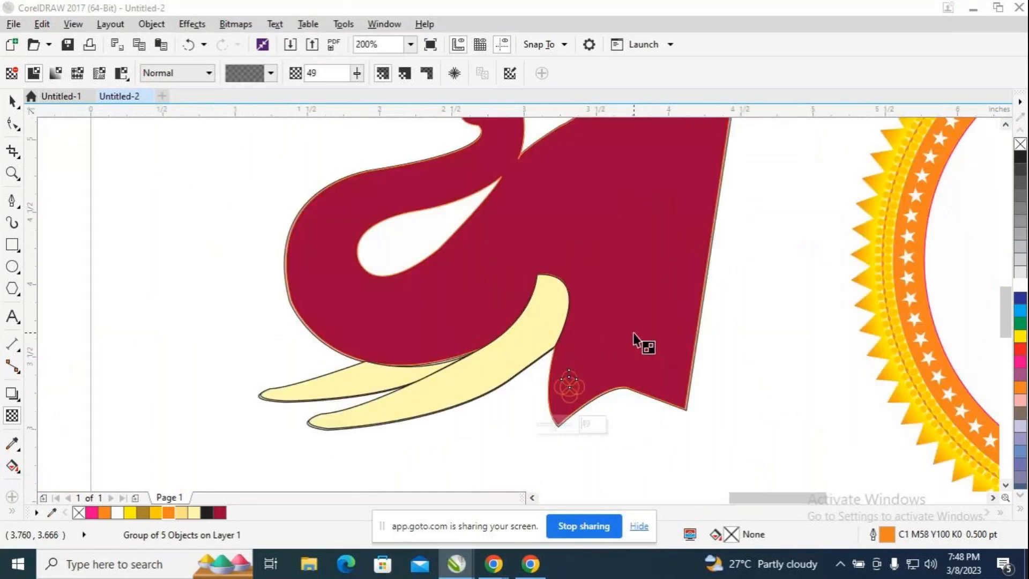
scroll(641, 344, up, 2)
scroll(622, 355, down, 2)
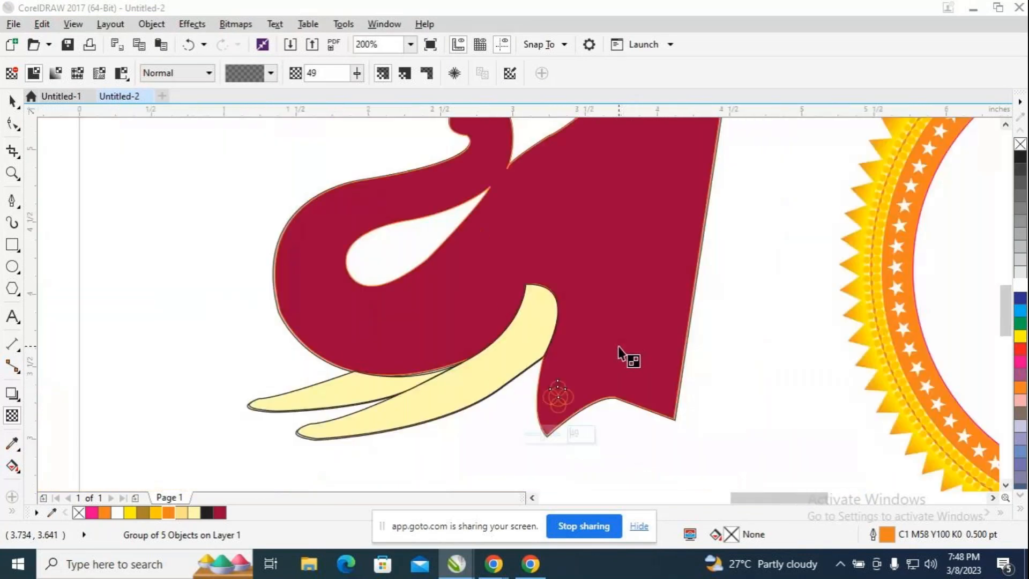
drag(804, 500, 789, 498)
drag(1004, 328, 1003, 341)
Duplicate the motif at smaller sizes: about 0.049 × 0.052 in at X 3.26, Y 3.457, and about 0.11 × 0.117 in at X 3.504, Y 3.327.
click(11, 100)
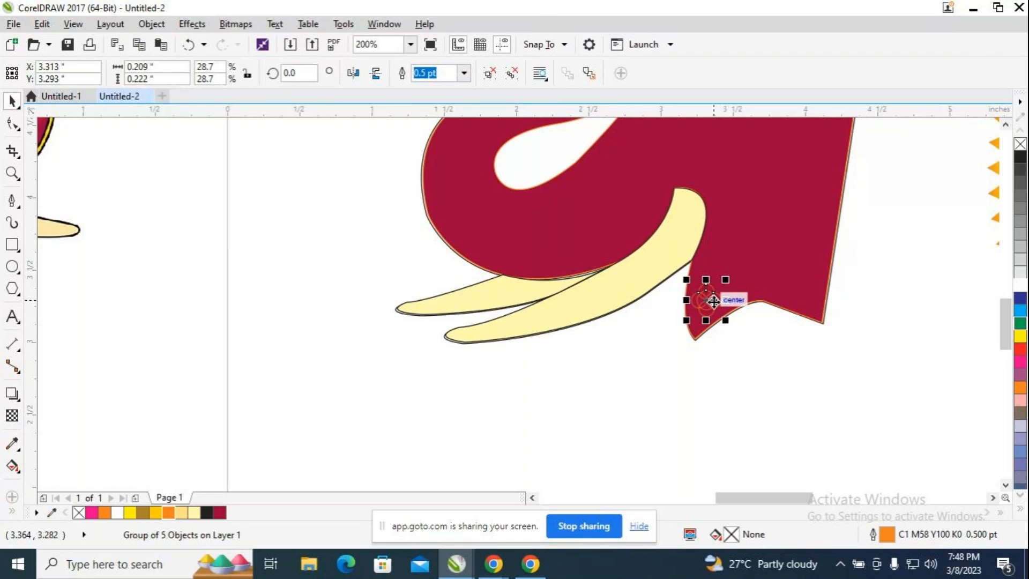
key(ctrl+d)
drag(763, 286, 709, 277)
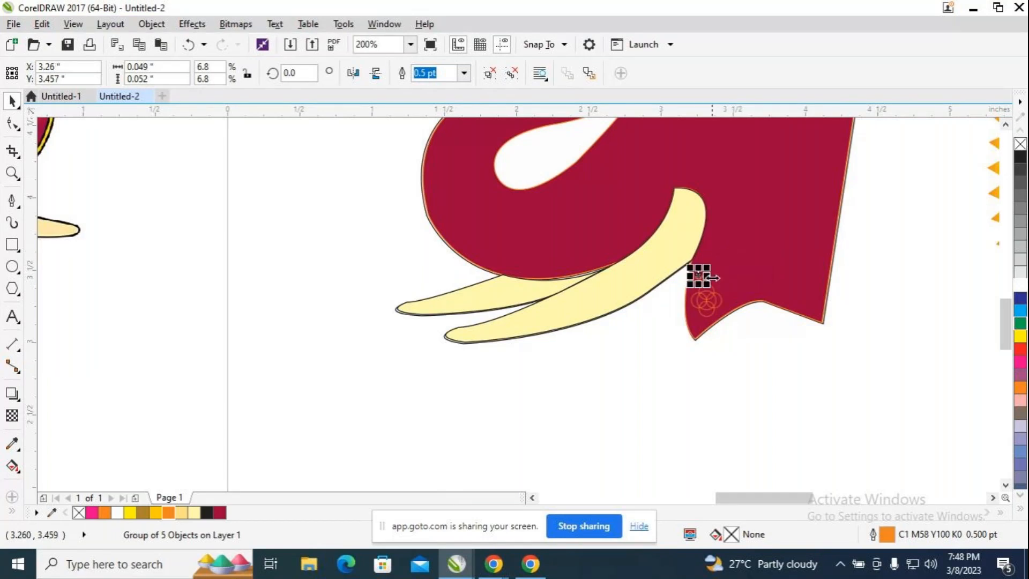
click(716, 288)
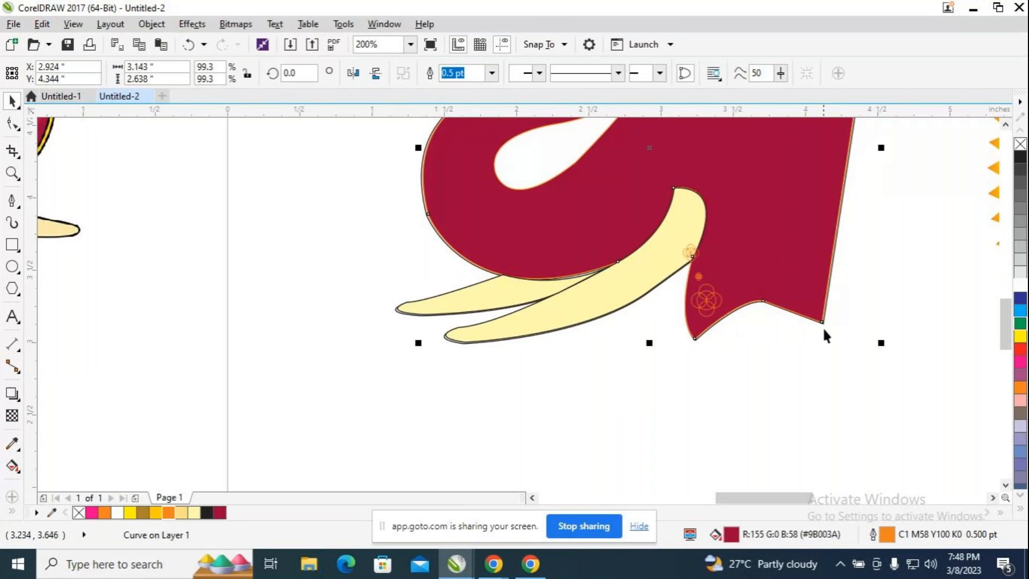
click(692, 256)
drag(692, 256, 735, 298)
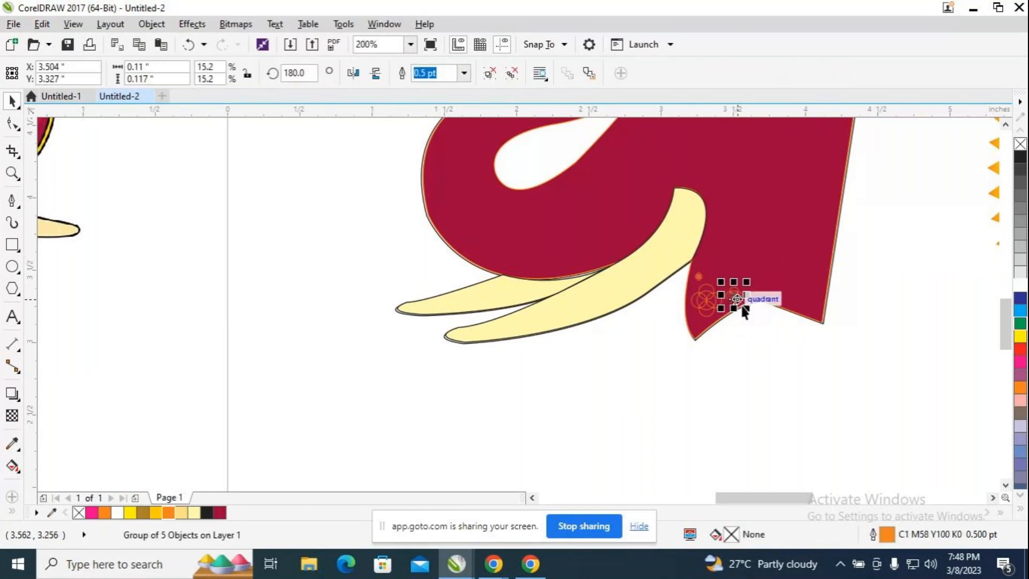
Add a 0.11 × 0.117 in copy at X 3.427, Y 3.453 in, a smaller one beside the tusk and a tiny 0.001 in one.
key(ctrl+d)
drag(770, 259, 722, 254)
key(ctrl+d)
scroll(764, 275, up, 2)
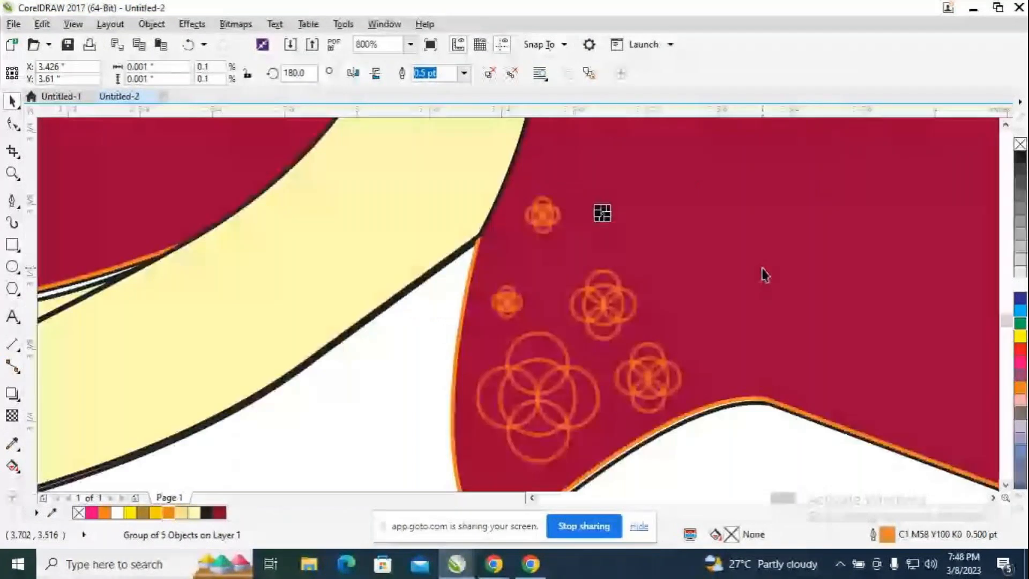
click(614, 231)
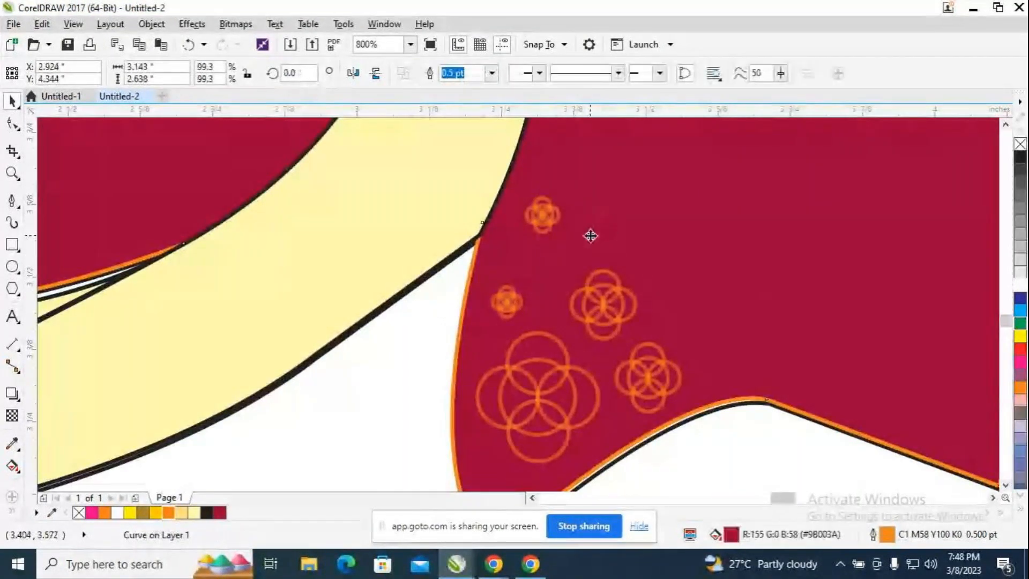
Duplicate the 0.11 × 0.117 in motif nearest the tusk and place the copy to its right at X 3.56, Y 3.441 in.
click(606, 303)
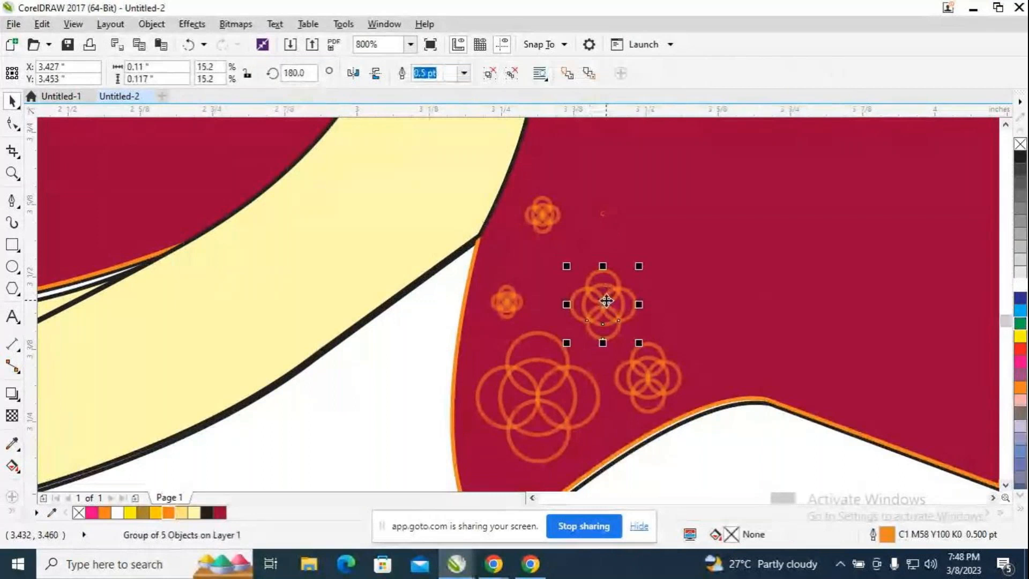
key(ctrl+d)
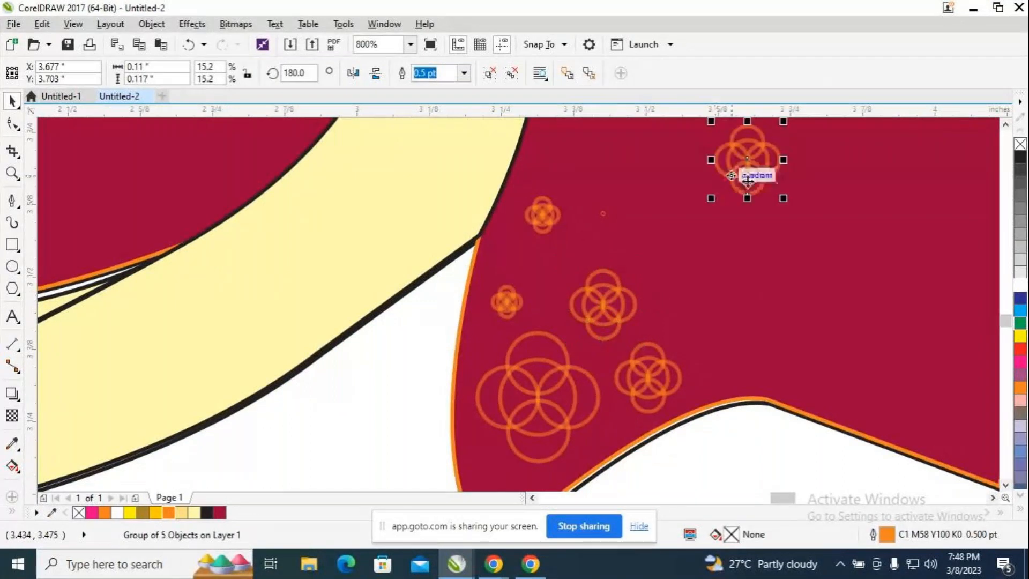
click(786, 210)
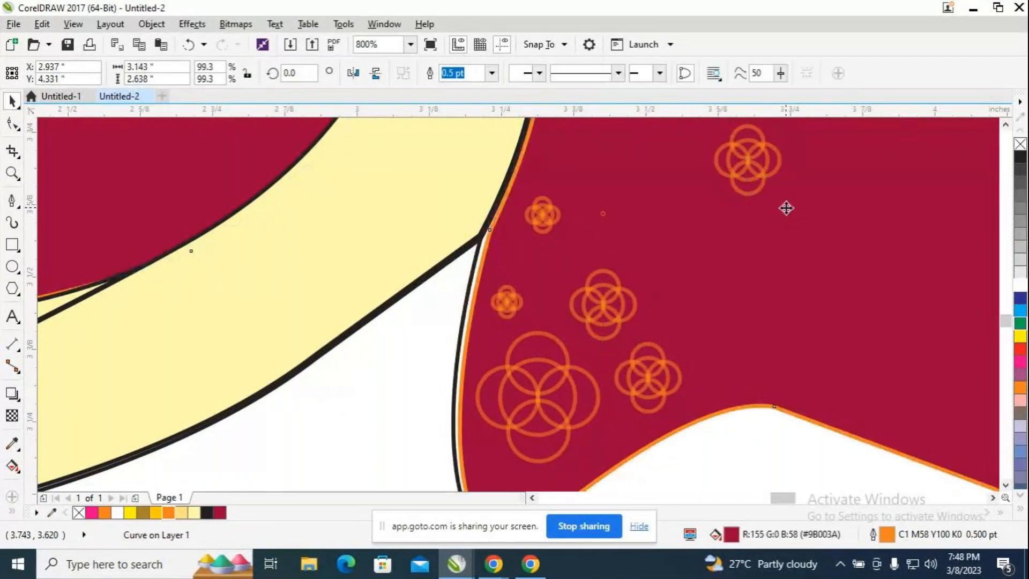
key(ctrl+z)
click(758, 176)
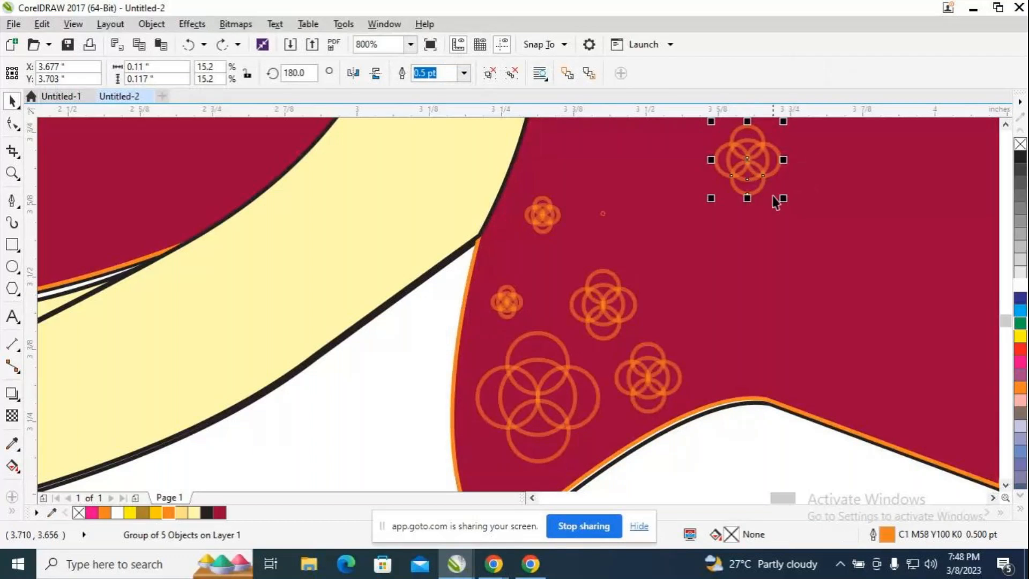
drag(753, 170, 686, 313)
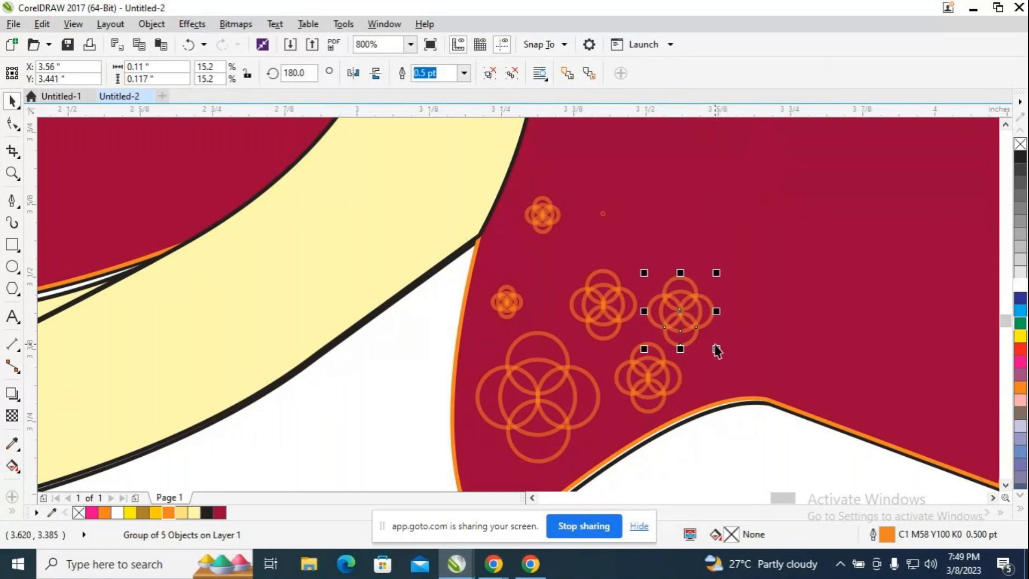
Add a small motif copy at the neck edge below the large motif, and a 0.023 × 0.025 in copy at X 3.3, Y 3.135 in.
key(ctrl+d)
drag(823, 173, 801, 301)
drag(834, 340, 487, 458)
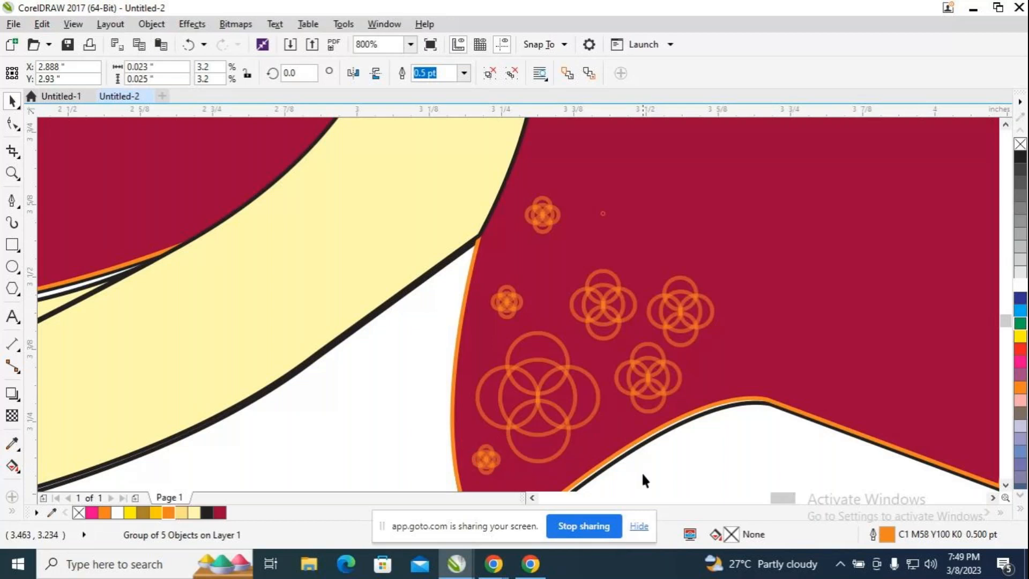
scroll(796, 417, down, 2)
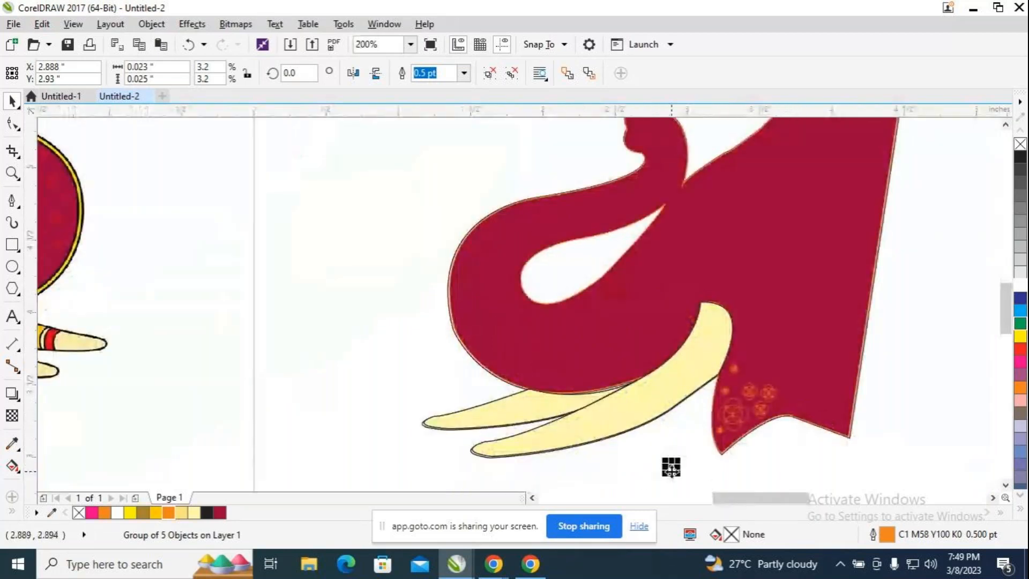
drag(671, 466, 732, 441)
scroll(788, 345, up, 2)
Place a 0.09 × 0.096 in motif copy above the neck's lower curve and a 0.157 × 0.166 in copy to its upper right.
drag(1006, 316, 1009, 327)
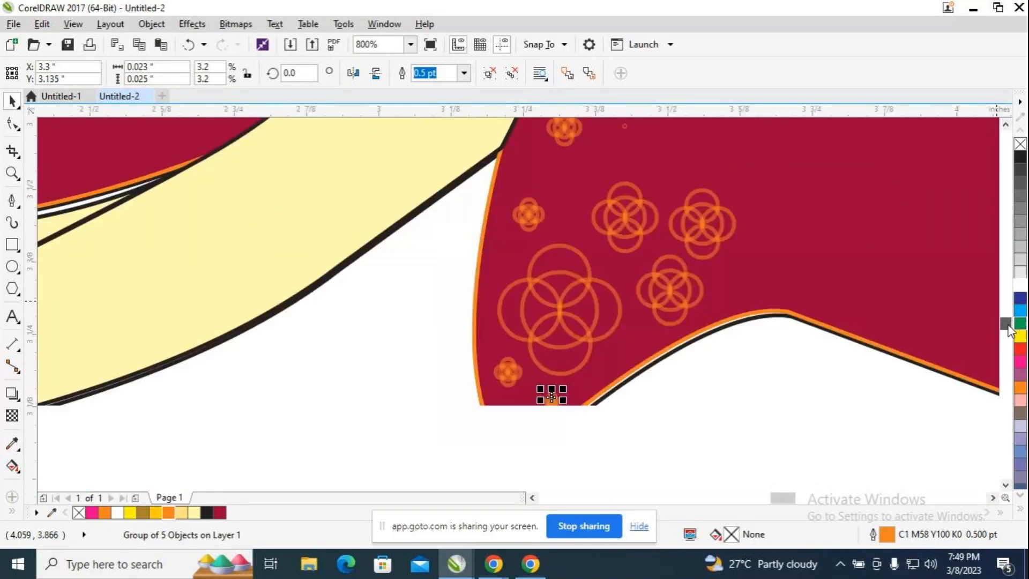
click(569, 417)
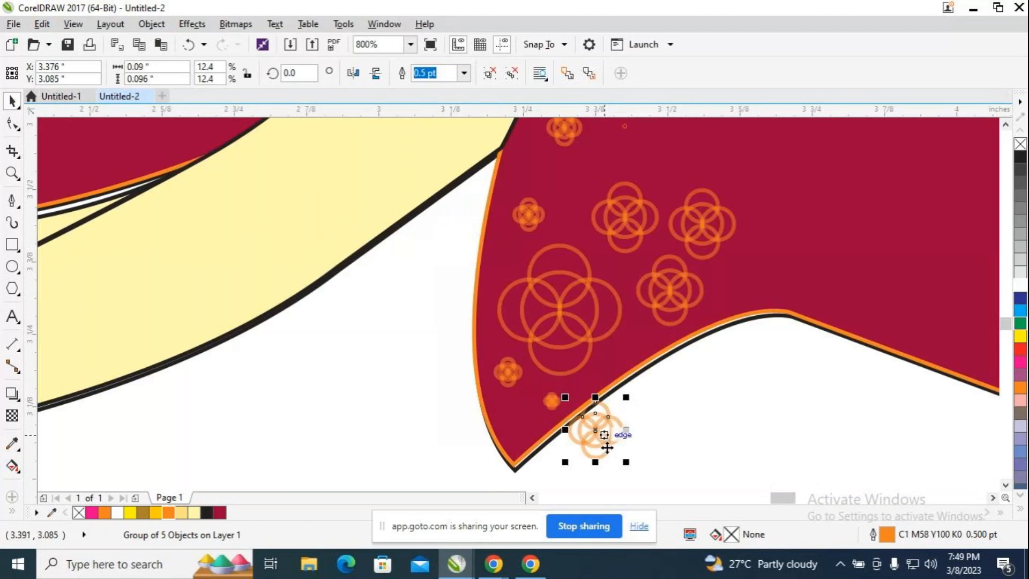
drag(597, 429, 742, 282)
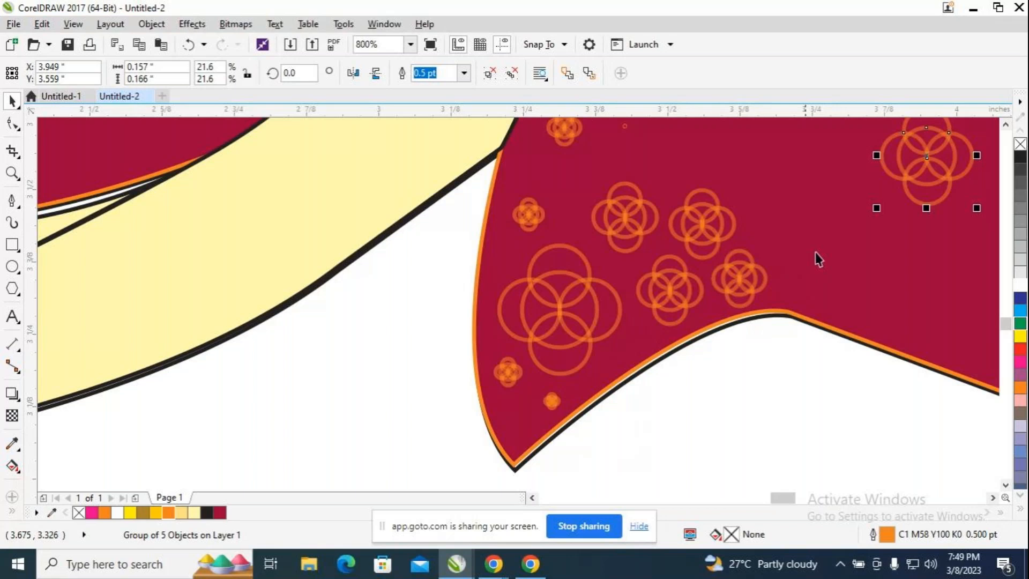
drag(909, 159, 820, 168)
right_click(820, 168)
Shrink a further motif copy to about 0.071 × 0.076 in and place it in the neck's pointed corner at X 3.246, Y 3.104 in.
drag(879, 215, 898, 236)
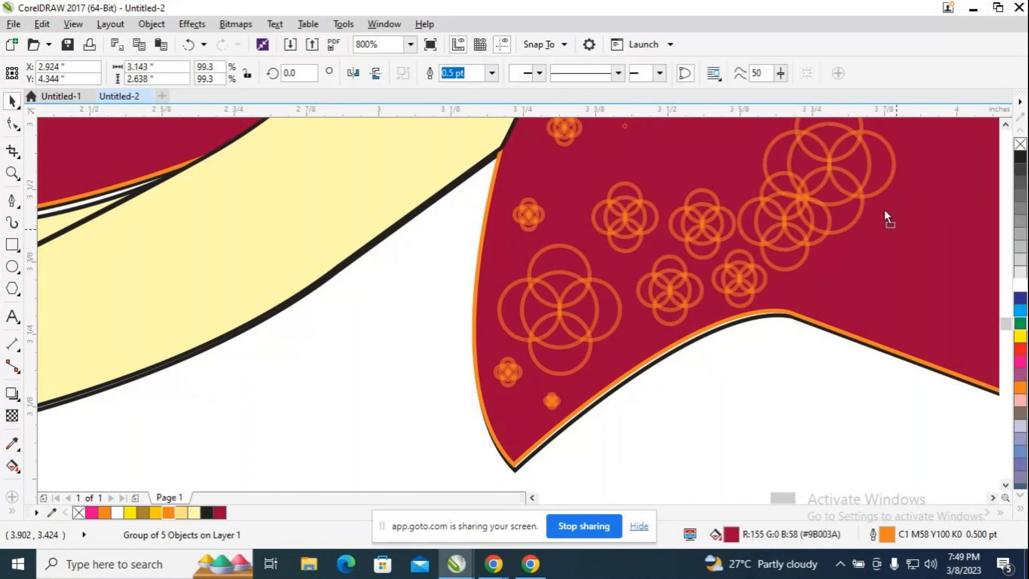
drag(884, 210, 864, 185)
key(ctrl+z)
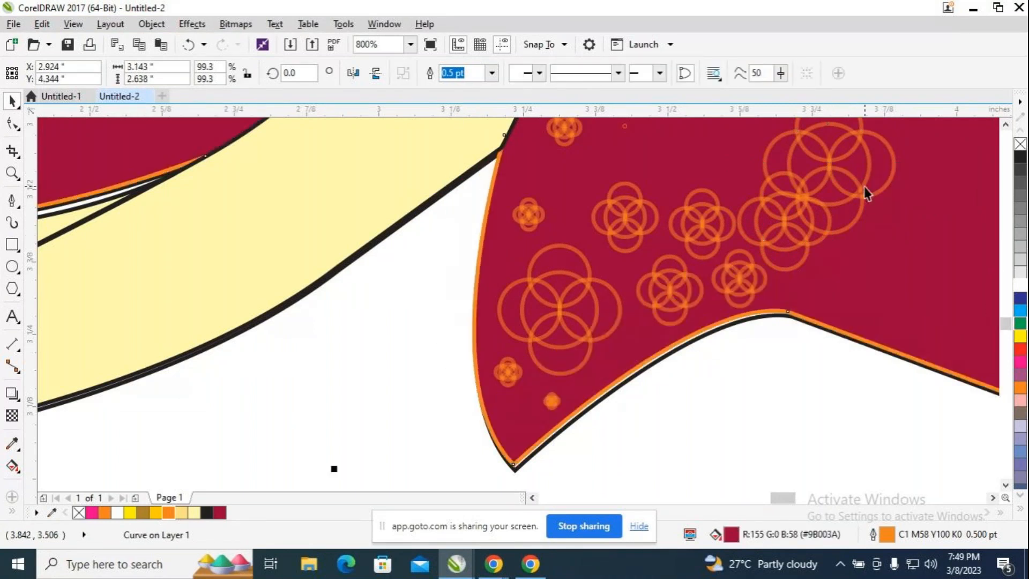
click(861, 184)
drag(897, 236, 511, 423)
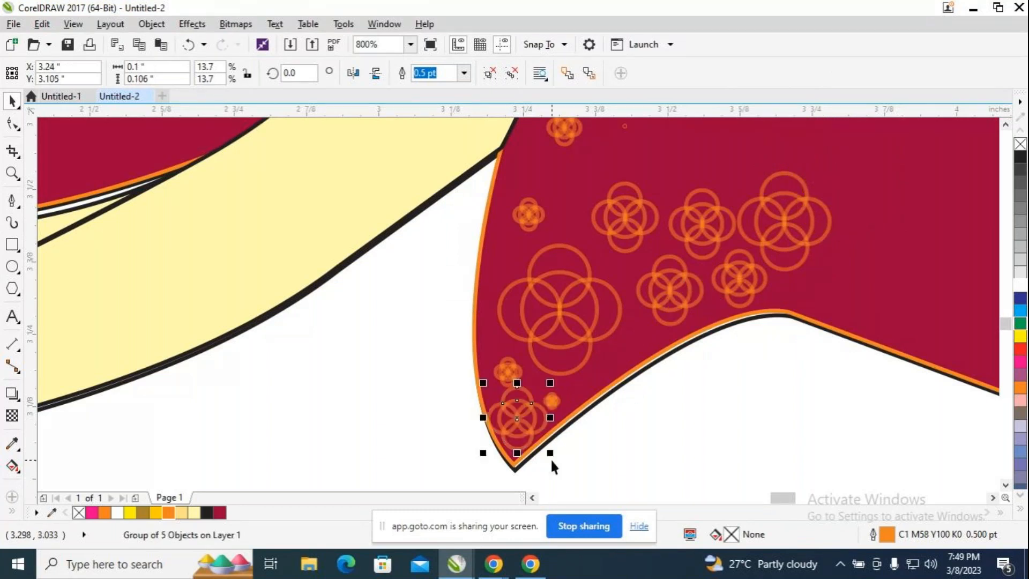
drag(551, 458, 525, 422)
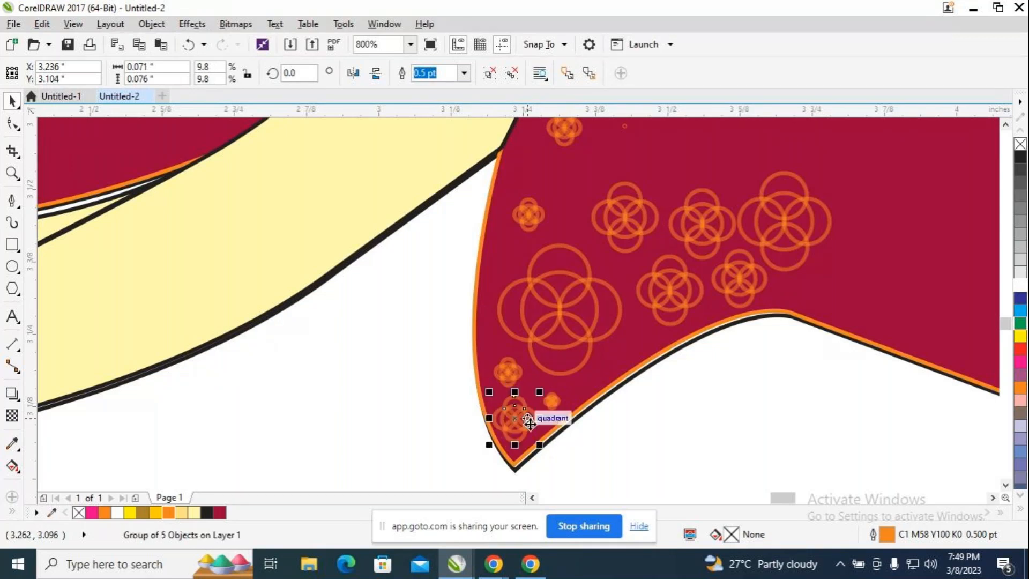
key(Right)
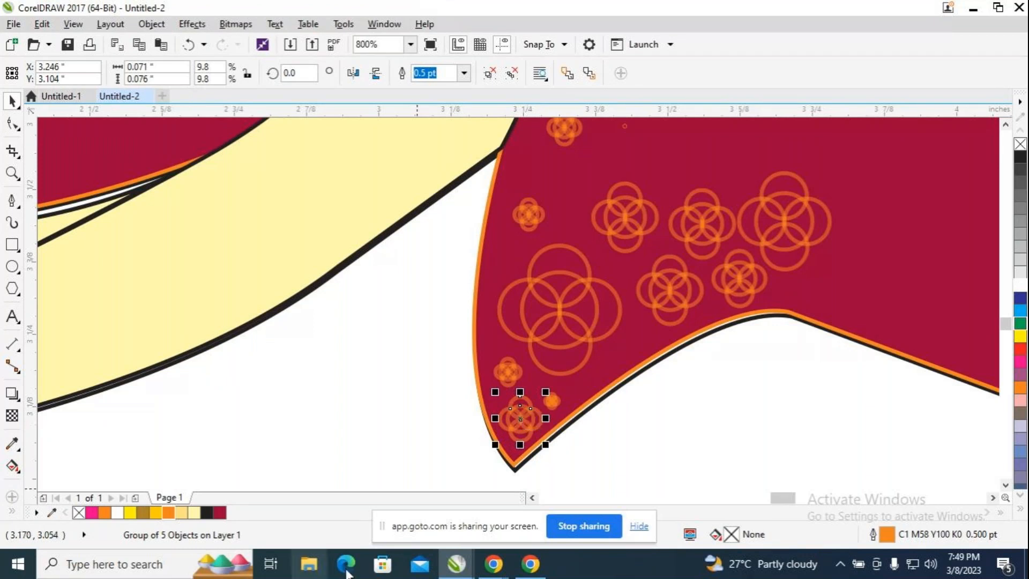
Switch to the GoTo meeting, mute the microphone and turn it back on.
mouse_move(497, 565)
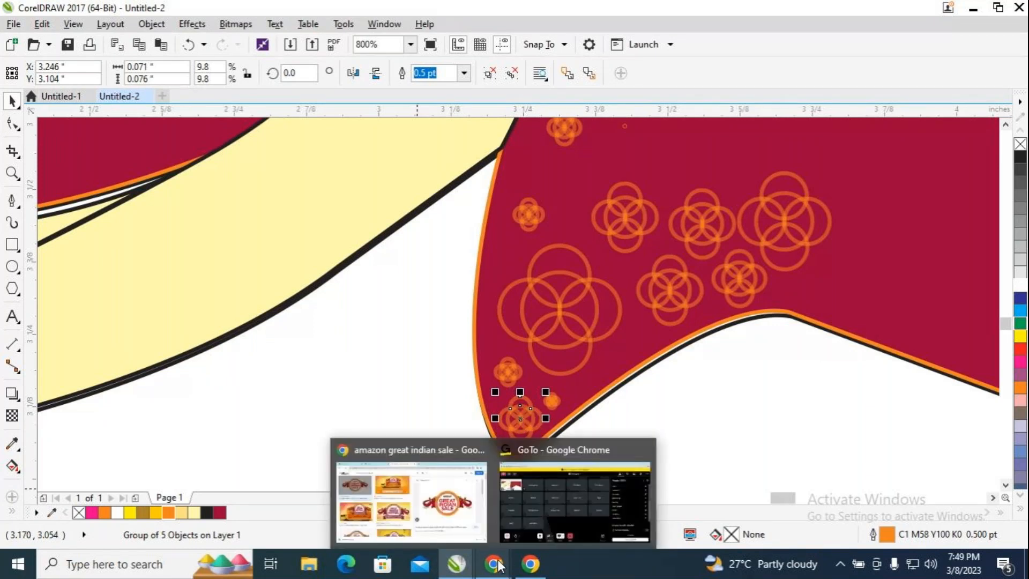
click(545, 511)
click(276, 502)
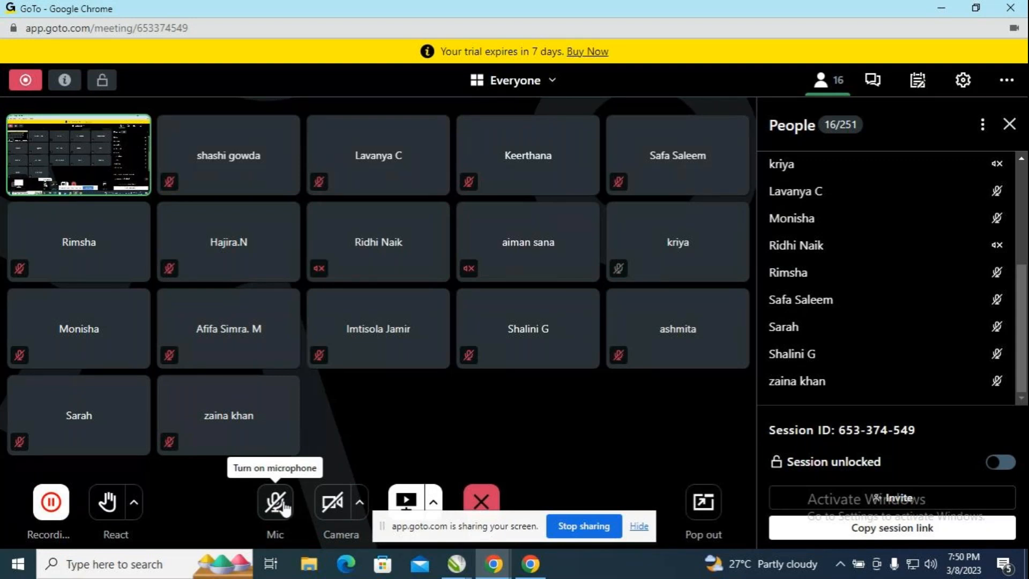
click(275, 504)
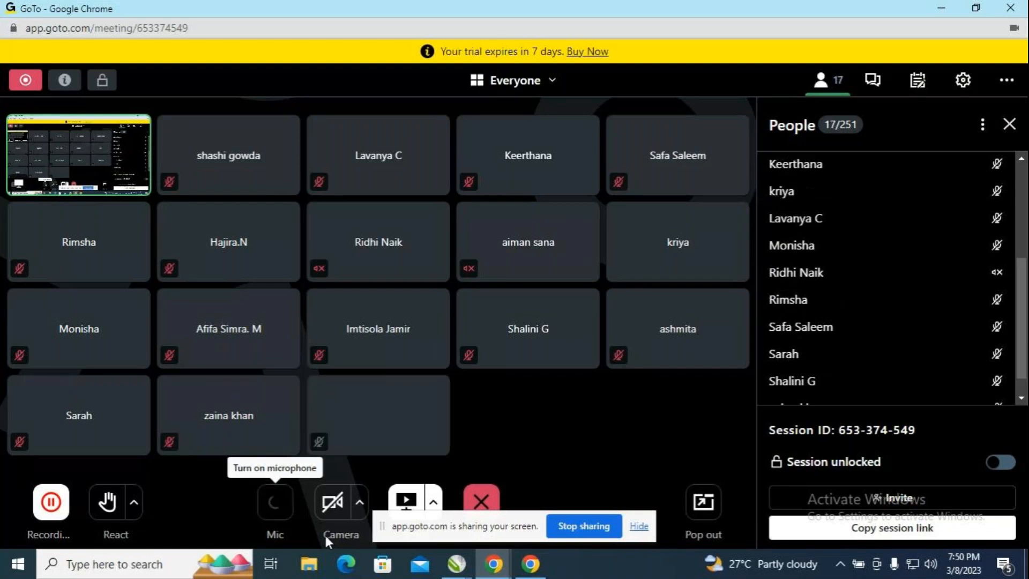
Return to the Untitled-2 drawing and place two duplicates of the corner motif beside the tusk, at X 3.331, Y 3.504 and X 3.33, Y 3.696 in.
mouse_move(494, 562)
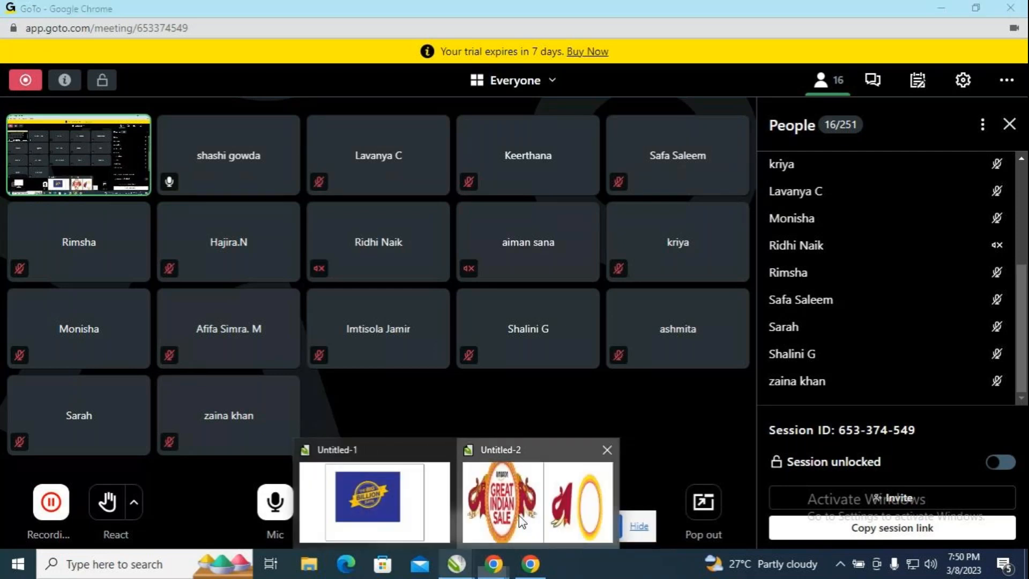
click(519, 516)
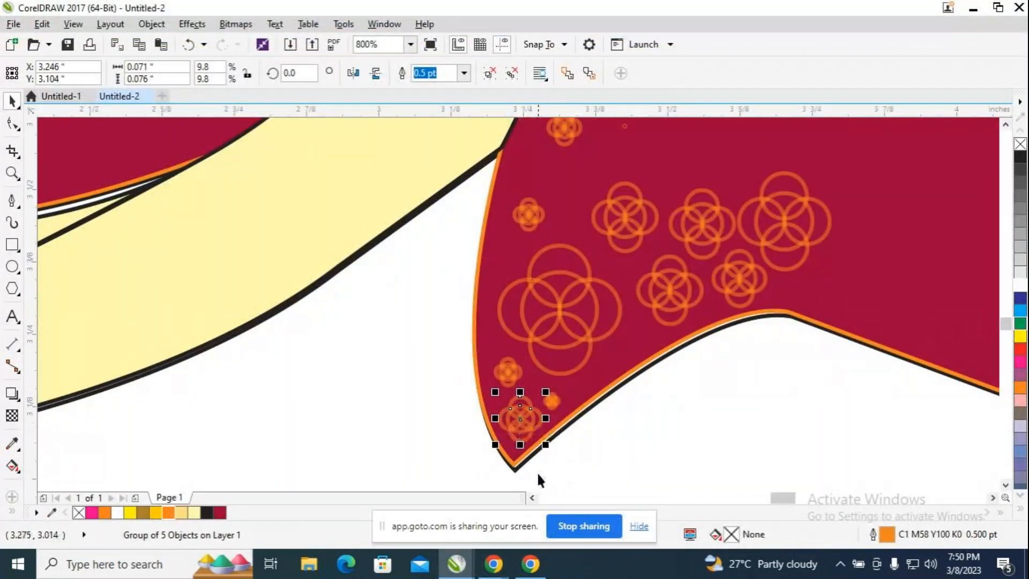
key(ctrl+d)
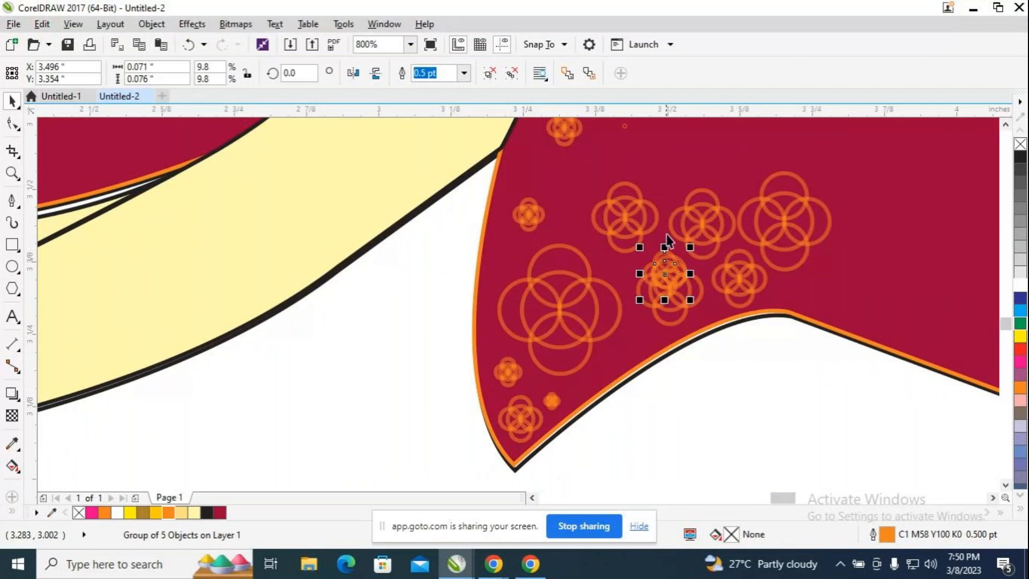
drag(664, 279, 570, 188)
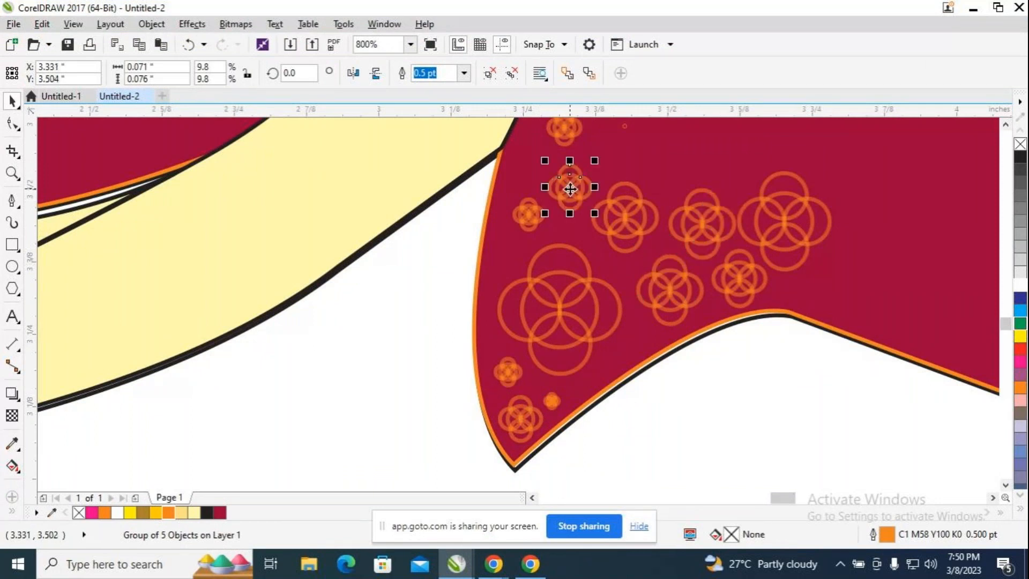
key(ctrl+d)
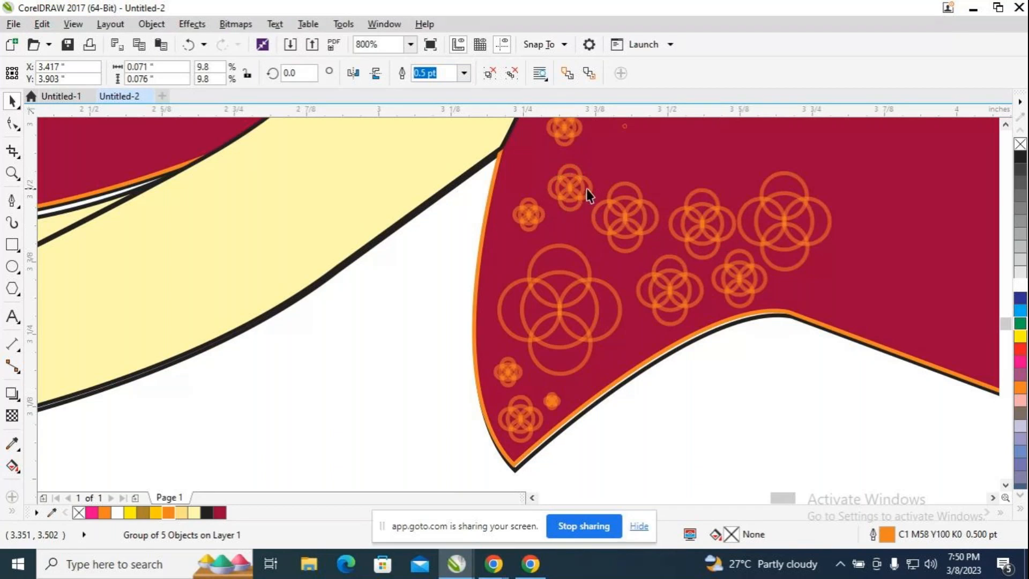
drag(1005, 321, 1006, 316)
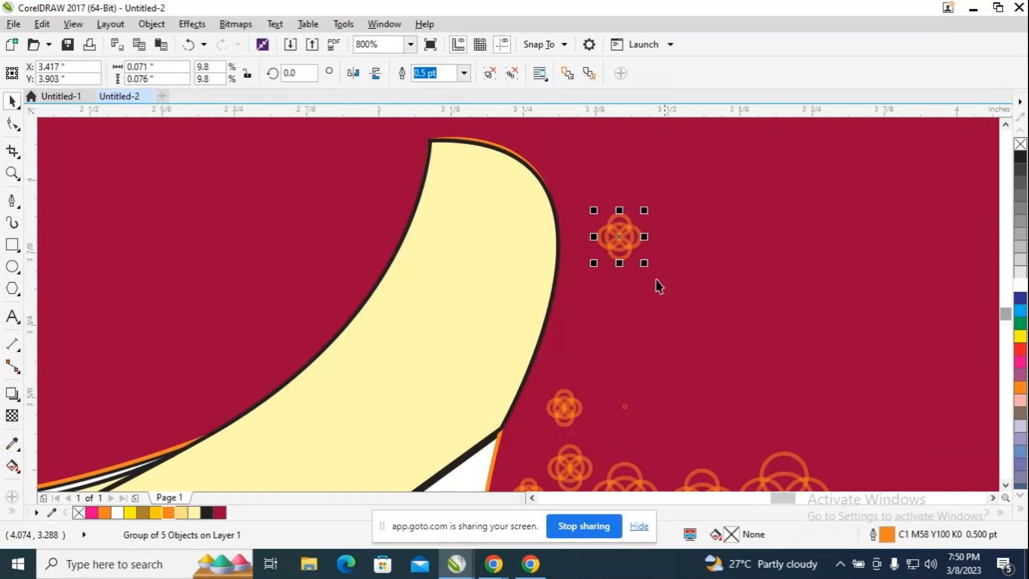
drag(620, 236, 570, 356)
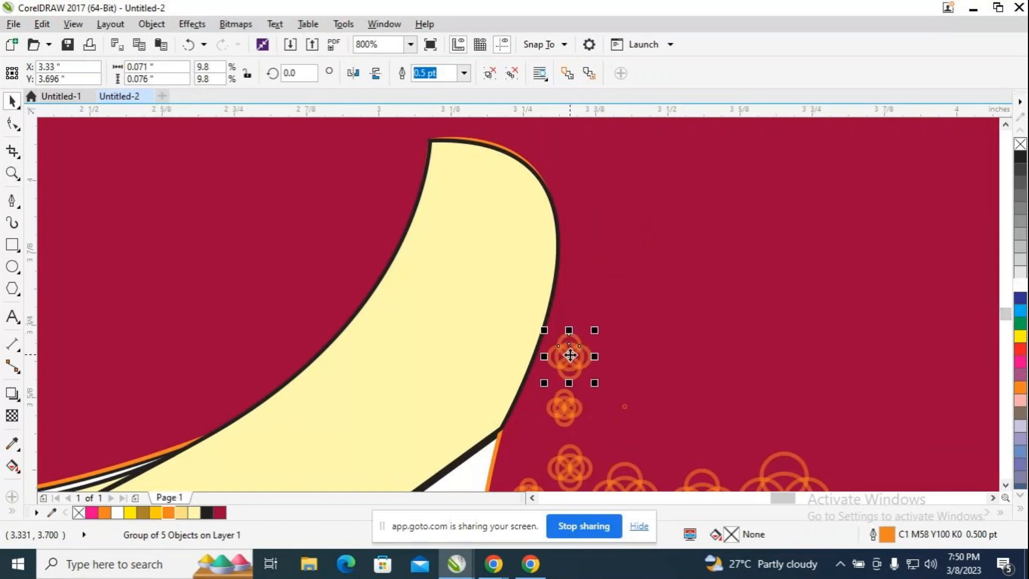
Place a duplicate motif at the neck edge just below the tusk's base and a 0.049 × 0.052 in copy at X 3.218, Y 3.387 in.
key(ctrl+d)
drag(570, 248, 526, 448)
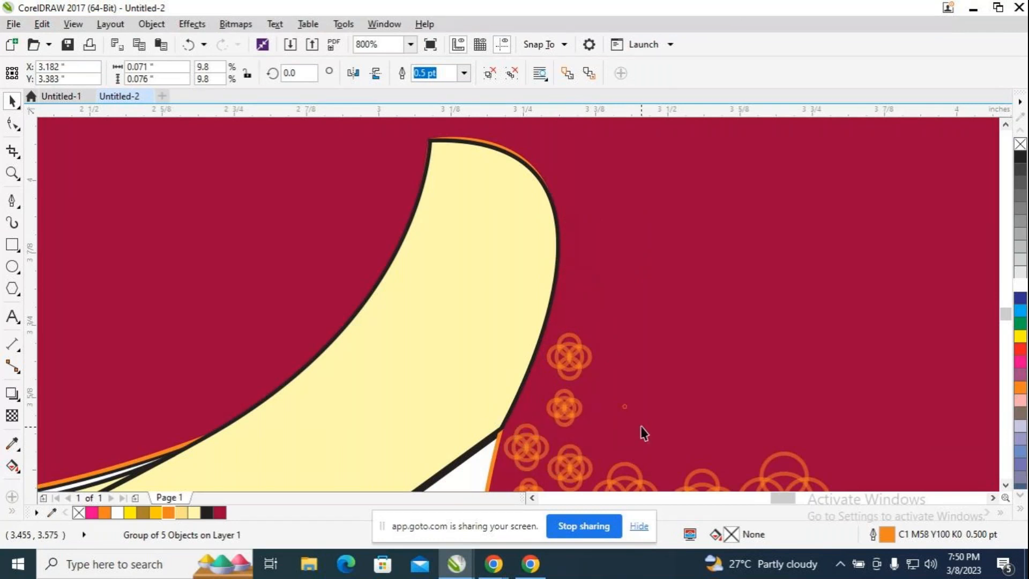
drag(1002, 315, 1003, 327)
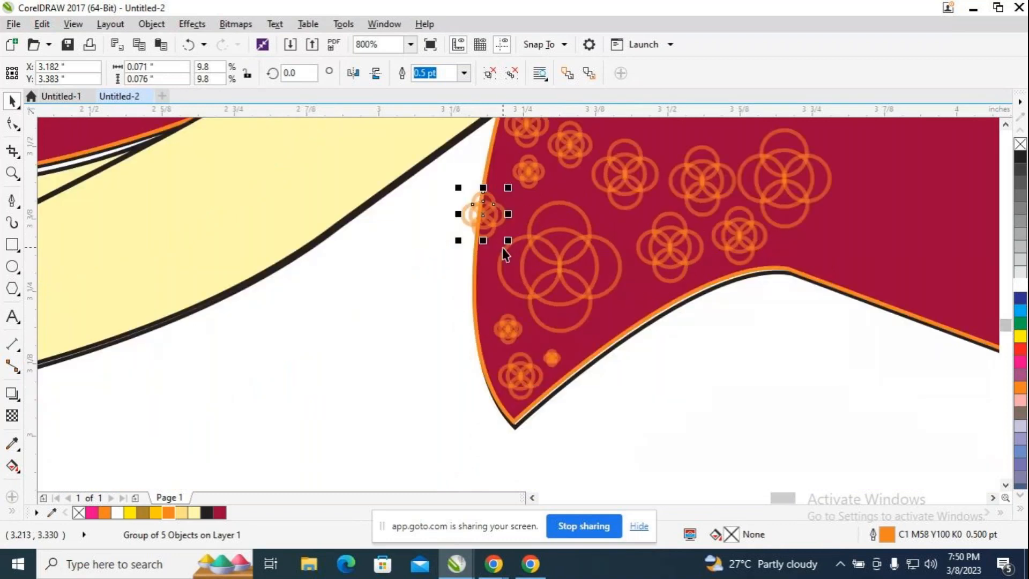
drag(508, 241, 505, 215)
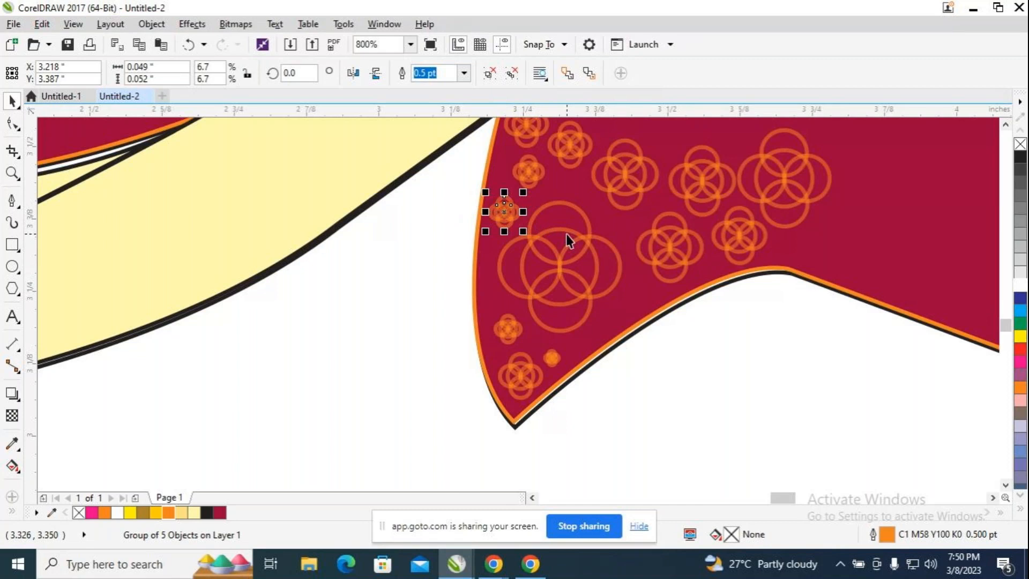
Place a 0.026 × 0.028 in motif copy at X 3.397, Y 3.221 in and a 0.004 in wide copy at X 3.391, Y 3.385 in.
key(ctrl+v)
drag(485, 303, 610, 313)
key(ctrl+d)
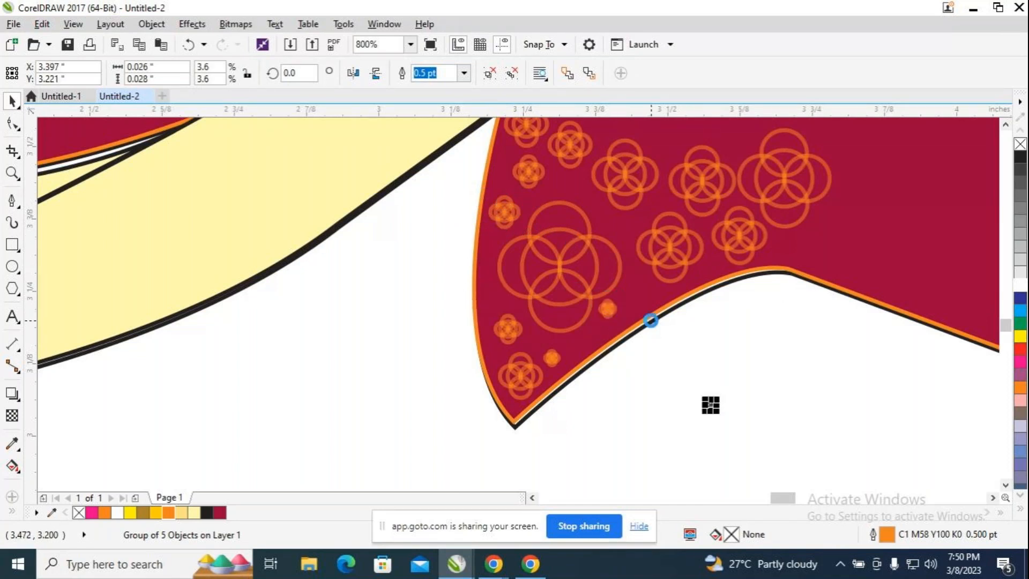
drag(710, 405, 604, 214)
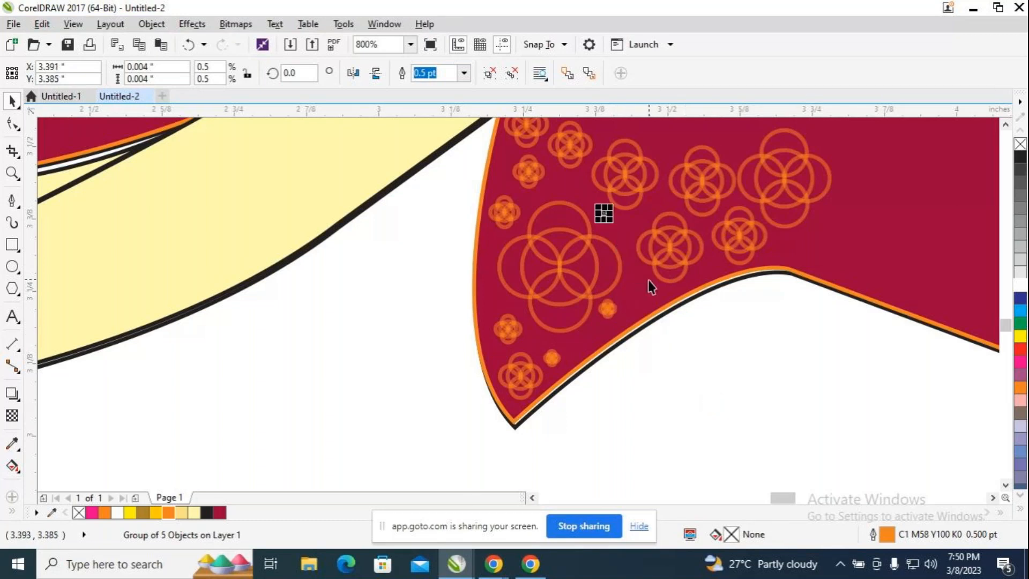
Place a 180°-rotated 0.019 × 0.02 in motif copy between the two medium flowers, at X 3.488, Y 3.485 in.
key(ctrl+v)
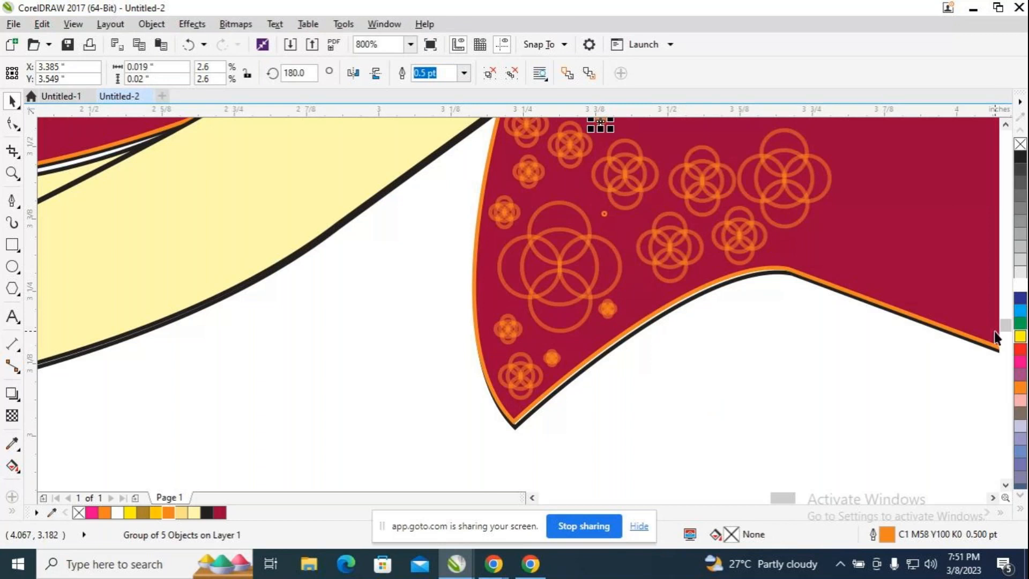
drag(1005, 325, 1006, 316)
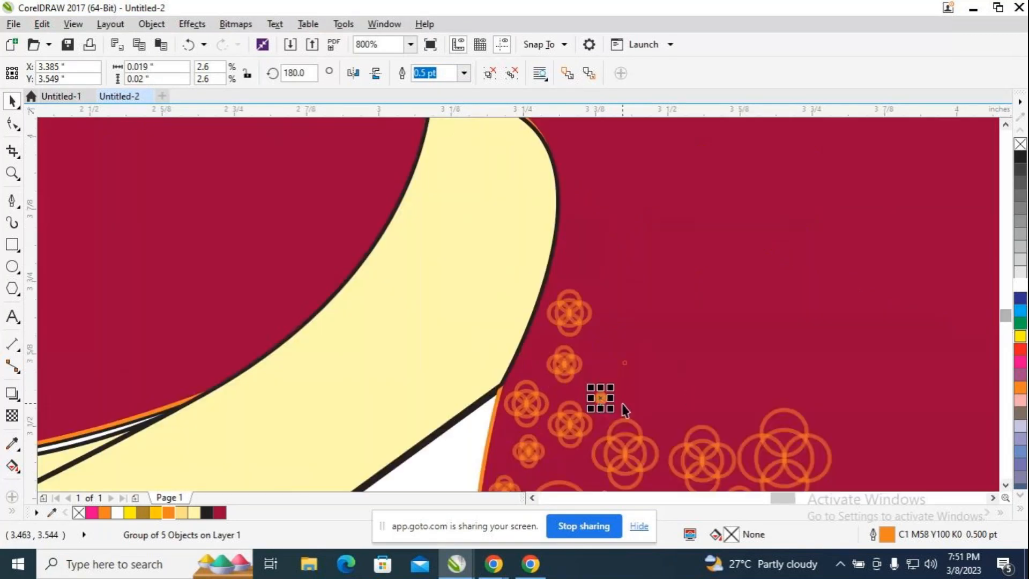
drag(601, 398, 660, 438)
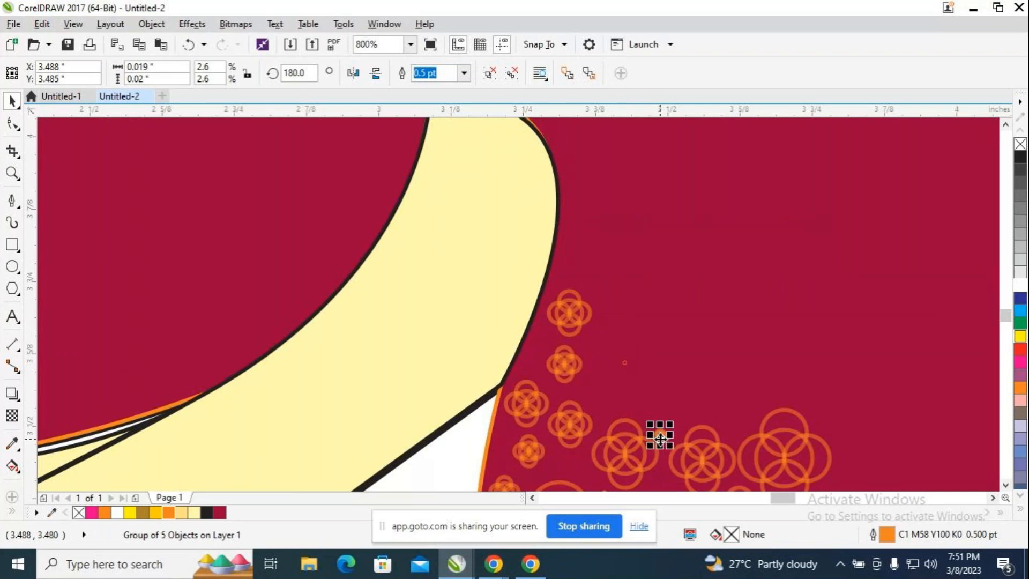
Add a 0.041 × 0.044 in motif copy at X 3.413, Y 3.547 in and a 0.064 × 0.068 in copy at X 3.511, Y 3.547 in.
key(ctrl+v)
drag(715, 378, 616, 399)
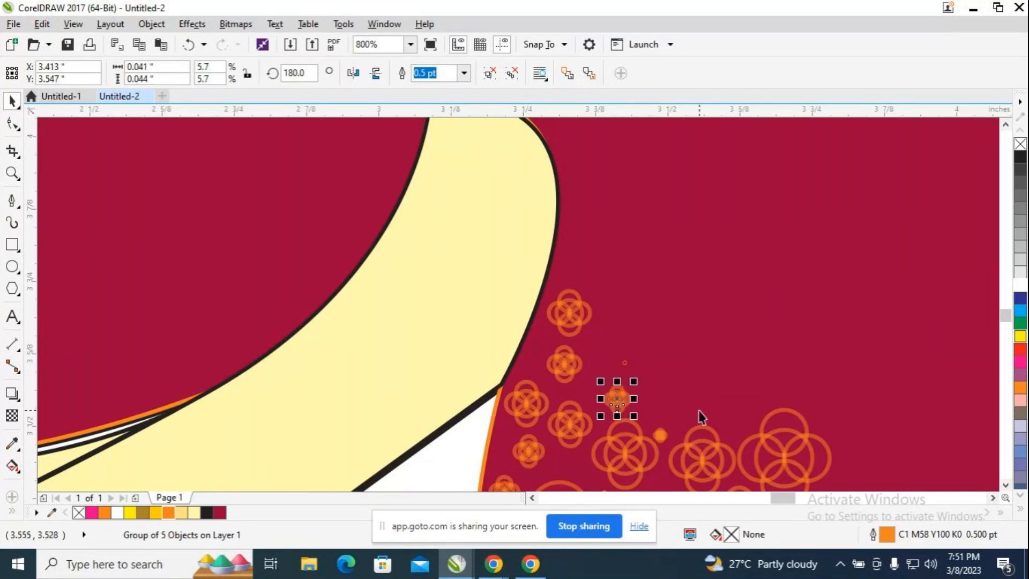
key(ctrl+d)
drag(574, 363, 674, 400)
Shrink the largest motif and set it against the neck's front edge, then reduce the big motif above the lower curve to 0.108 × 0.115 in.
scroll(742, 392, down, 2)
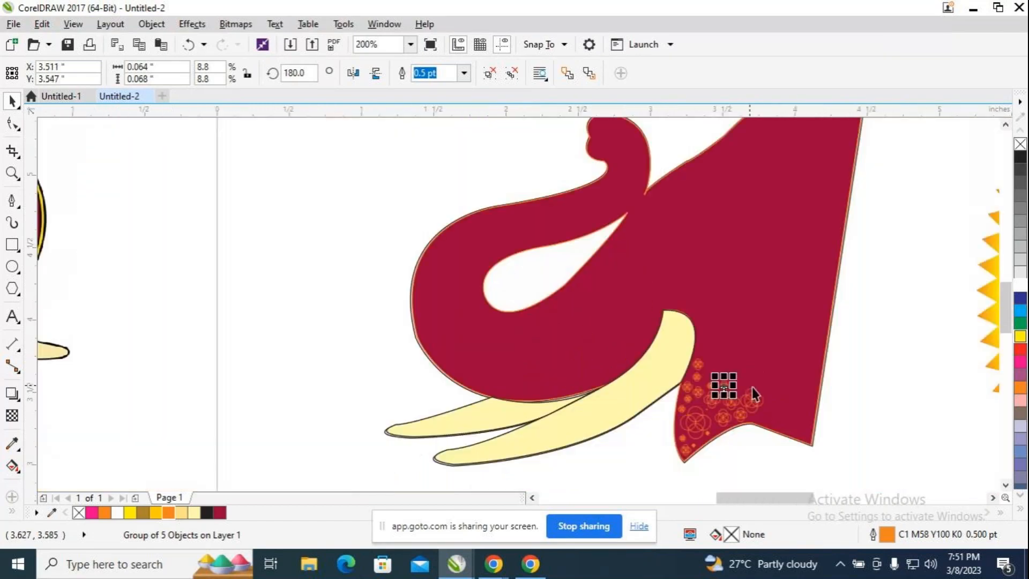
scroll(754, 373, up, 1)
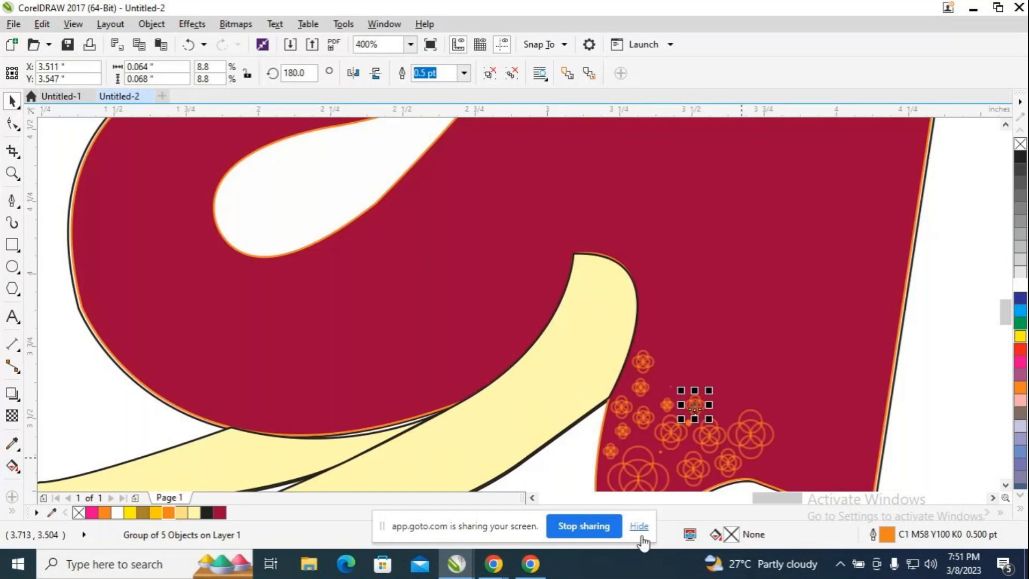
mouse_move(1008, 311)
mouse_down()
mouse_move(1009, 338)
mouse_move(1009, 327)
mouse_up()
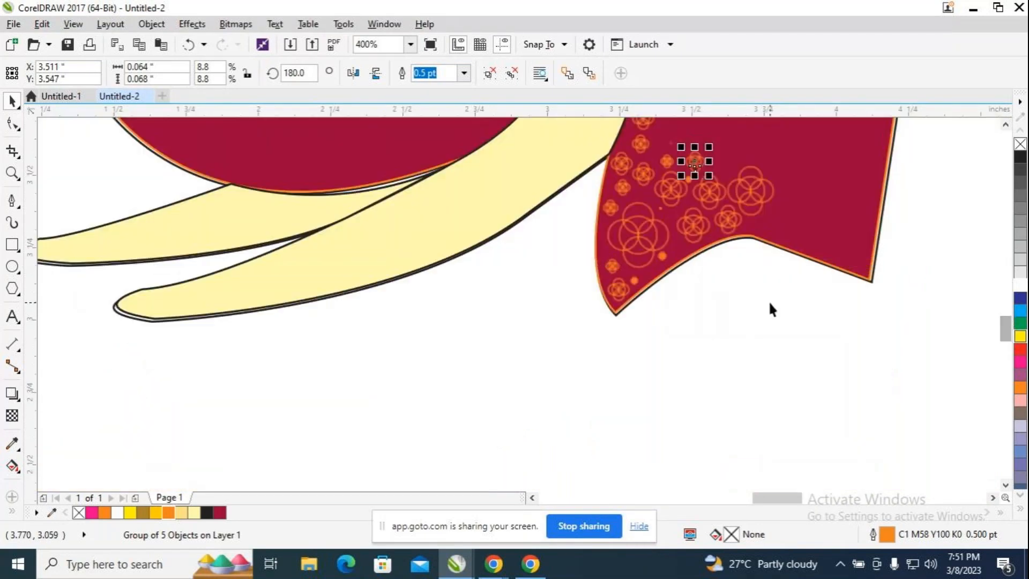
click(625, 229)
drag(673, 272, 619, 237)
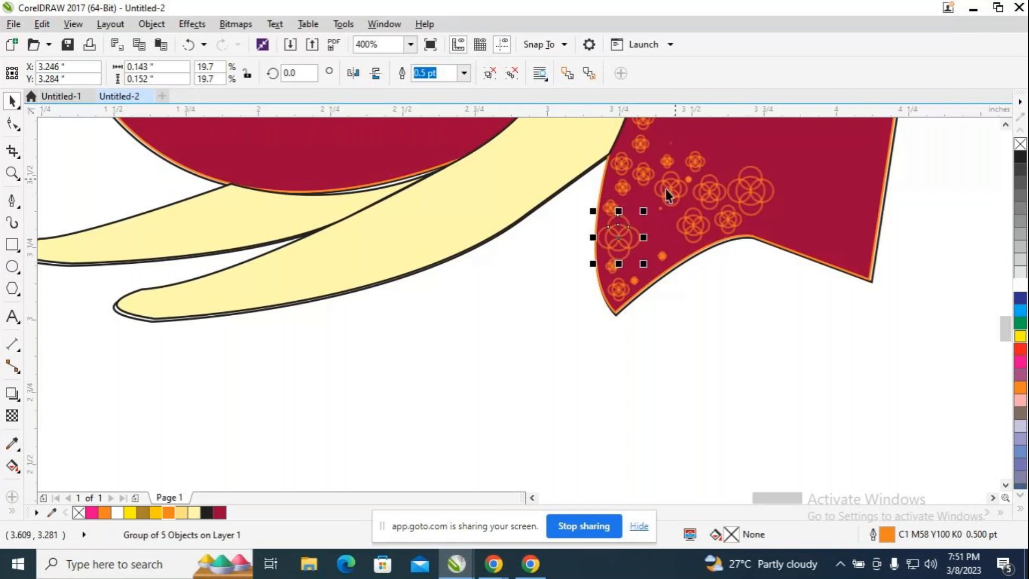
drag(645, 262, 617, 251)
click(756, 198)
drag(776, 219, 748, 200)
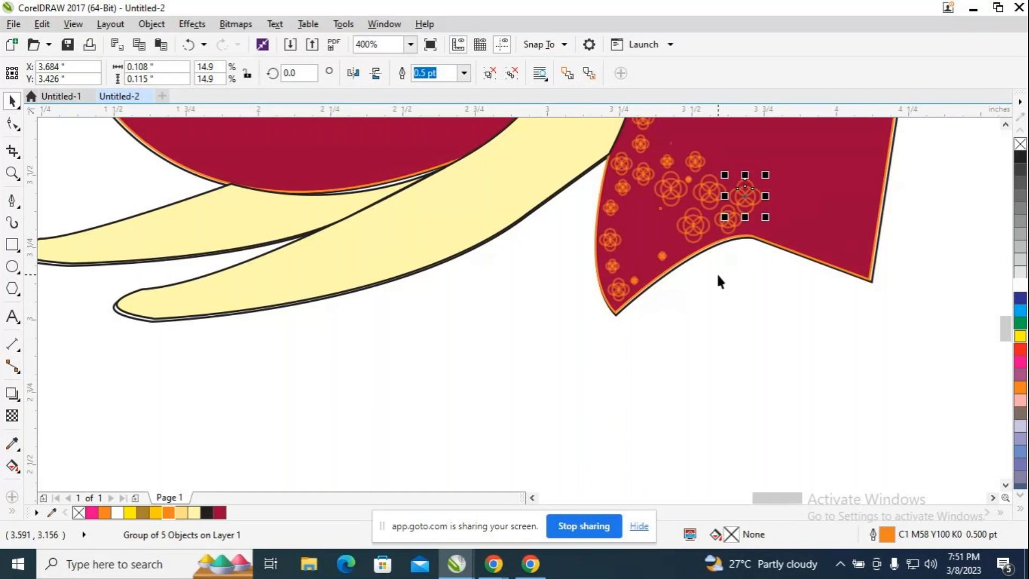
Duplicate the 0.108 × 0.115 in motif and place the copy in the gap near the neck's front edge, at X 3.321, Y 3.268 in.
click(743, 196)
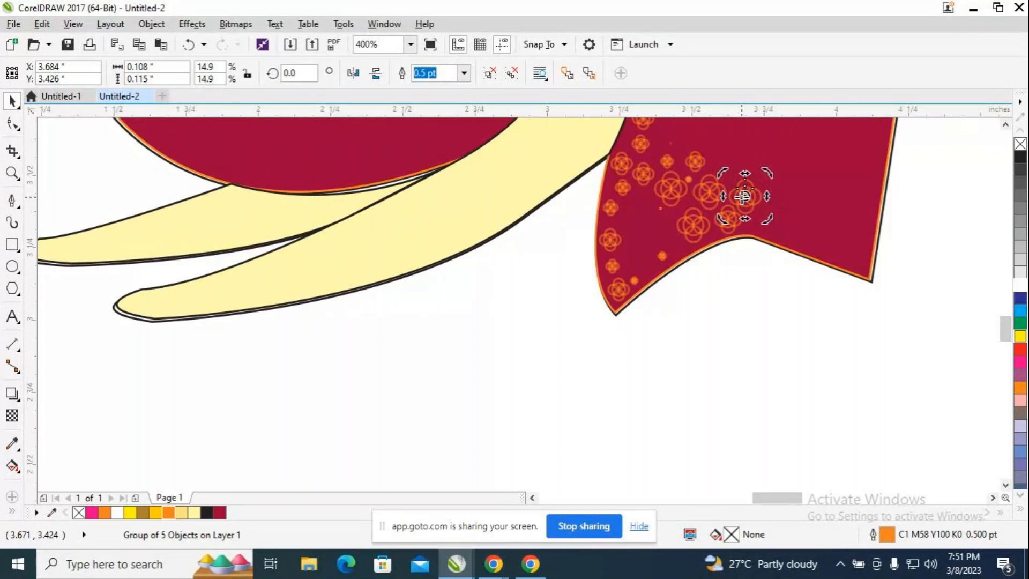
click(752, 187)
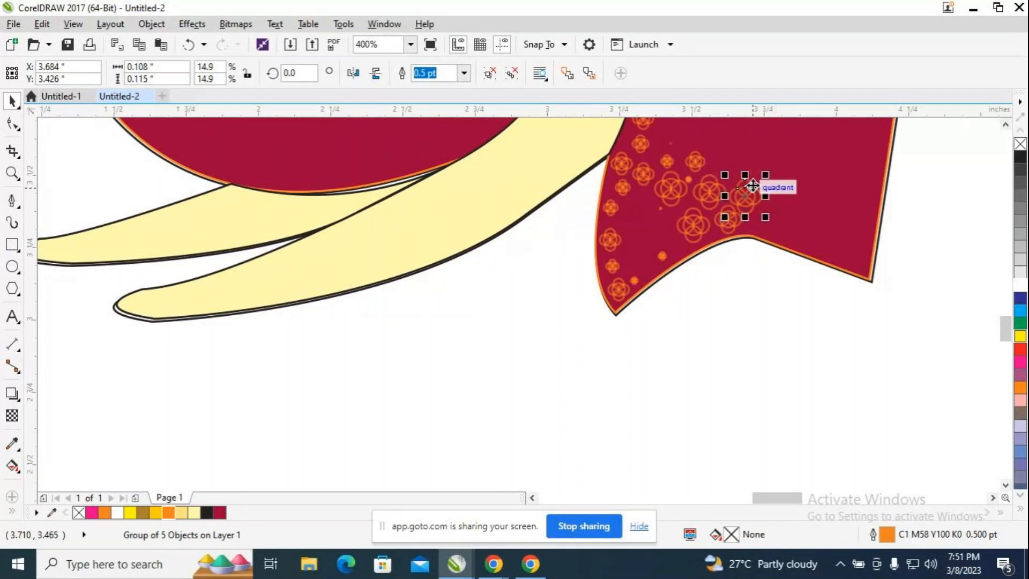
key(ctrl+d)
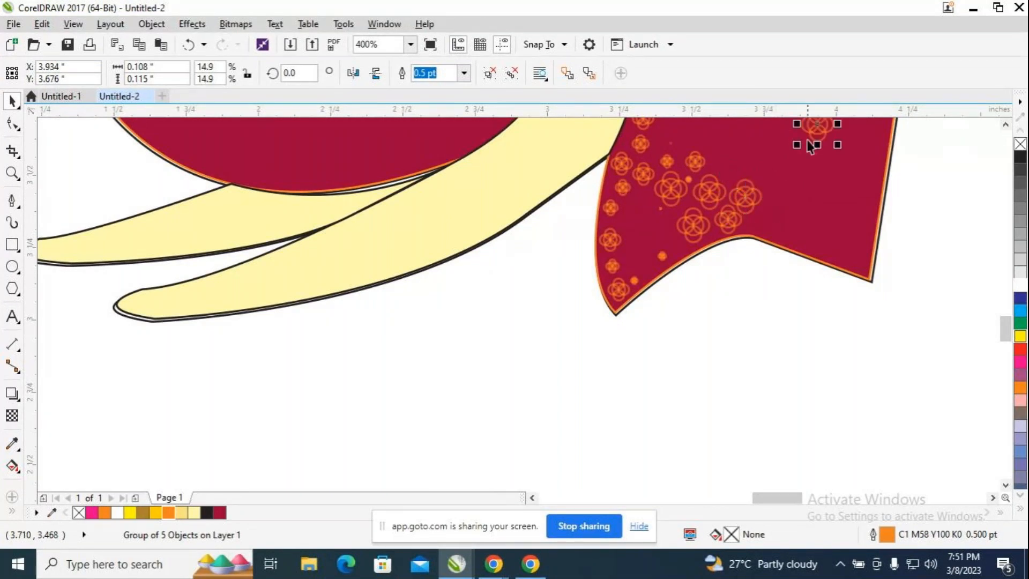
drag(814, 124, 633, 242)
scroll(810, 268, down, 3)
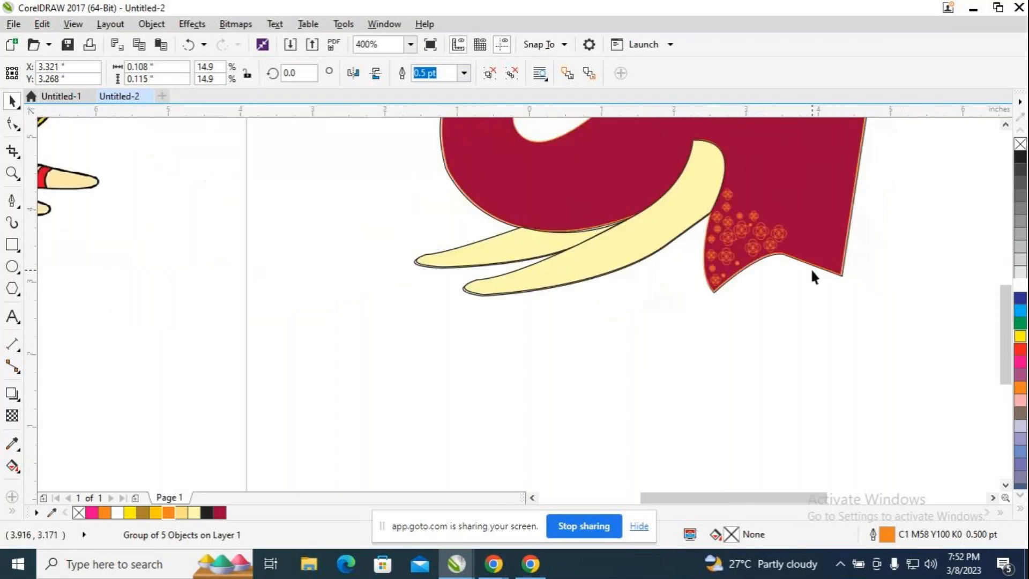
click(812, 272)
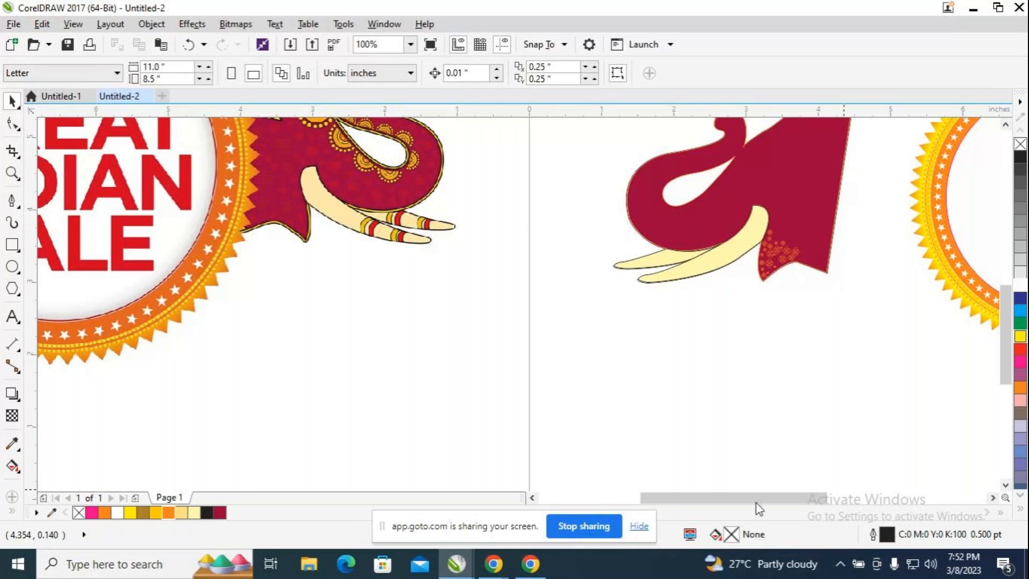
Place another duplicate of the 0.108 × 0.115 in motif at X 3.641, Y 3.536 in and select the elephant's crimson skin shape.
scroll(755, 501, right, 3)
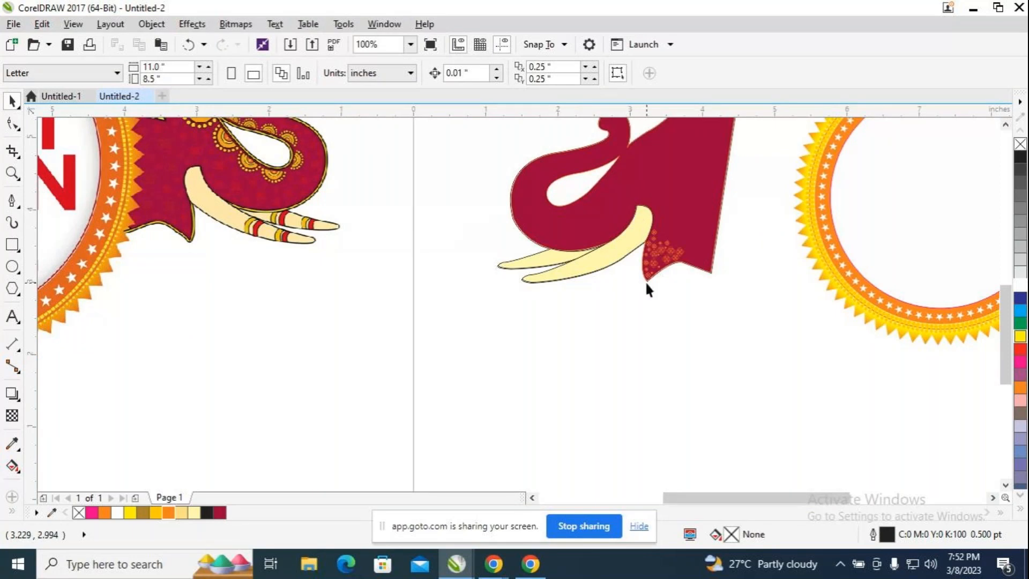
scroll(696, 252, up, 2)
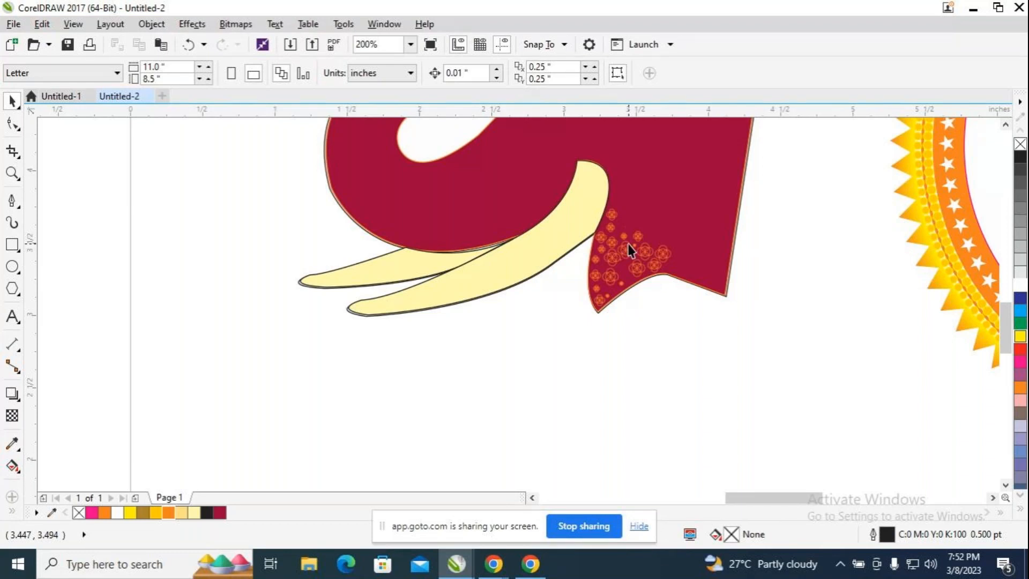
click(666, 249)
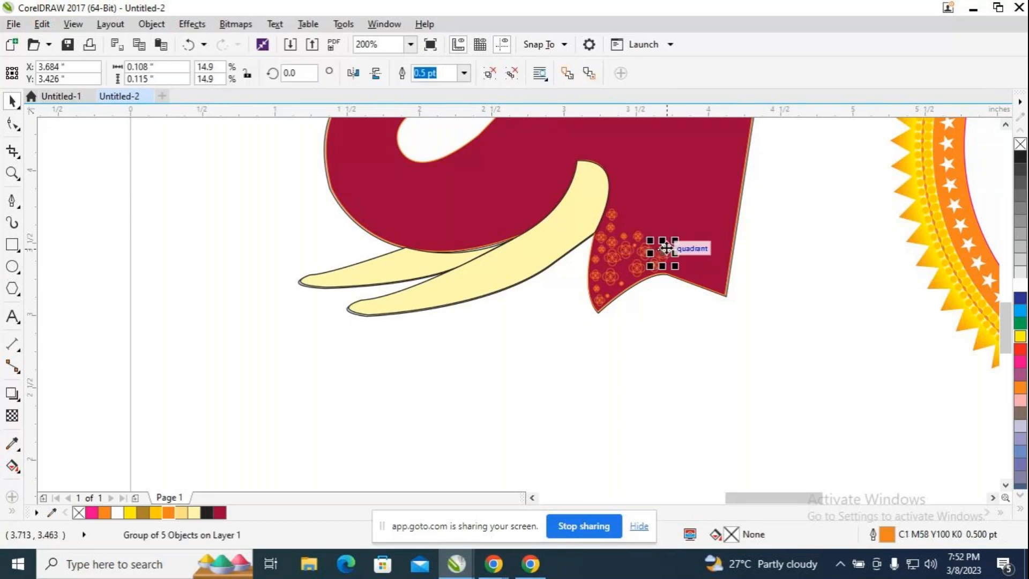
key(ctrl+d)
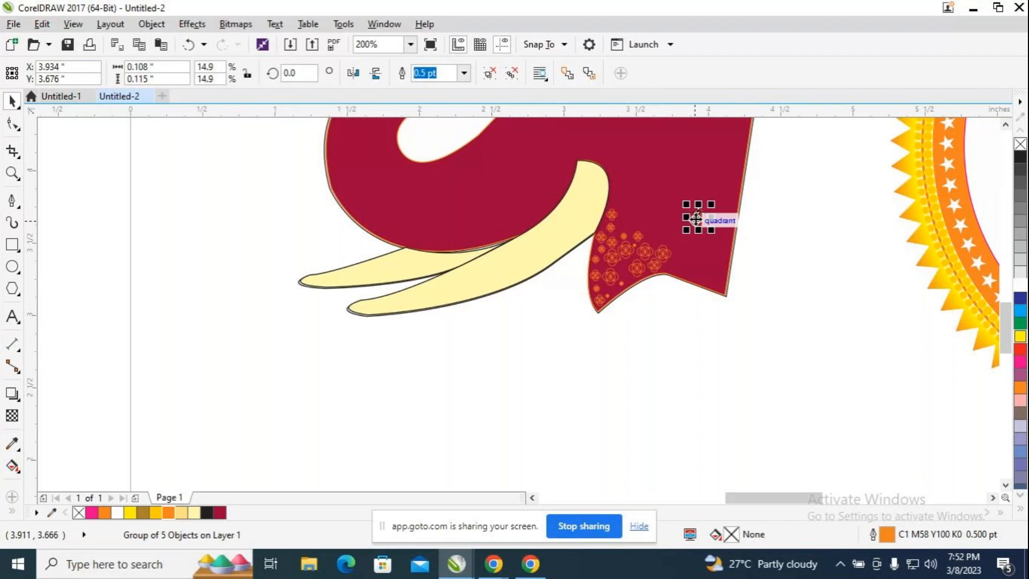
drag(697, 218, 658, 236)
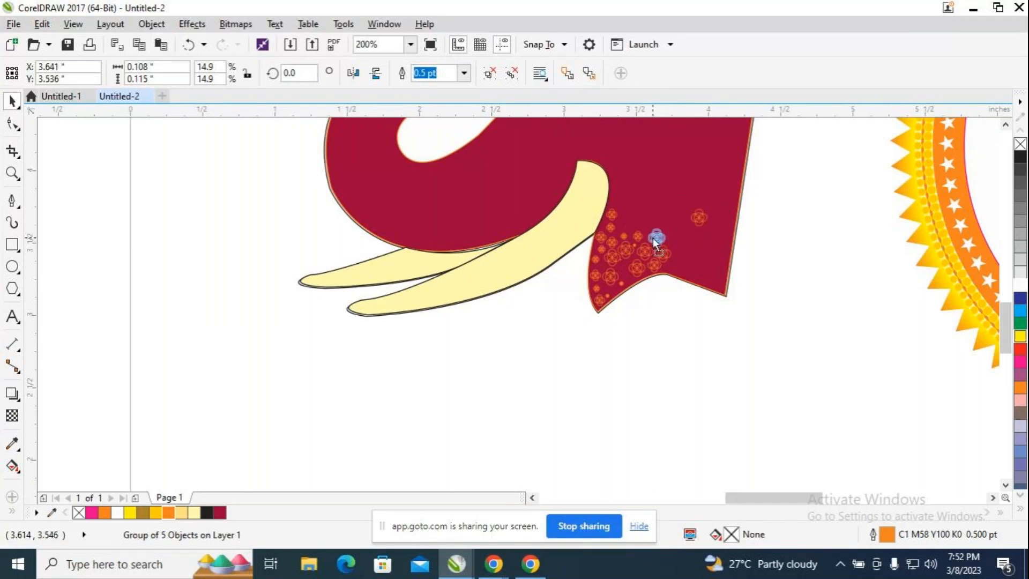
click(695, 279)
ctrl+click(694, 279)
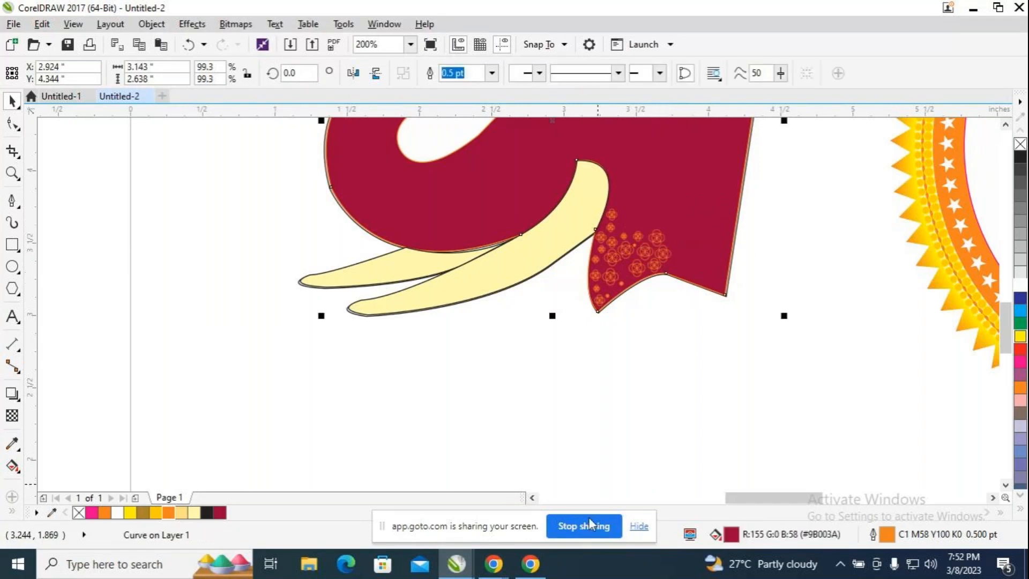
Switch to the GoTo meeting and look through the list of participants.
click(494, 567)
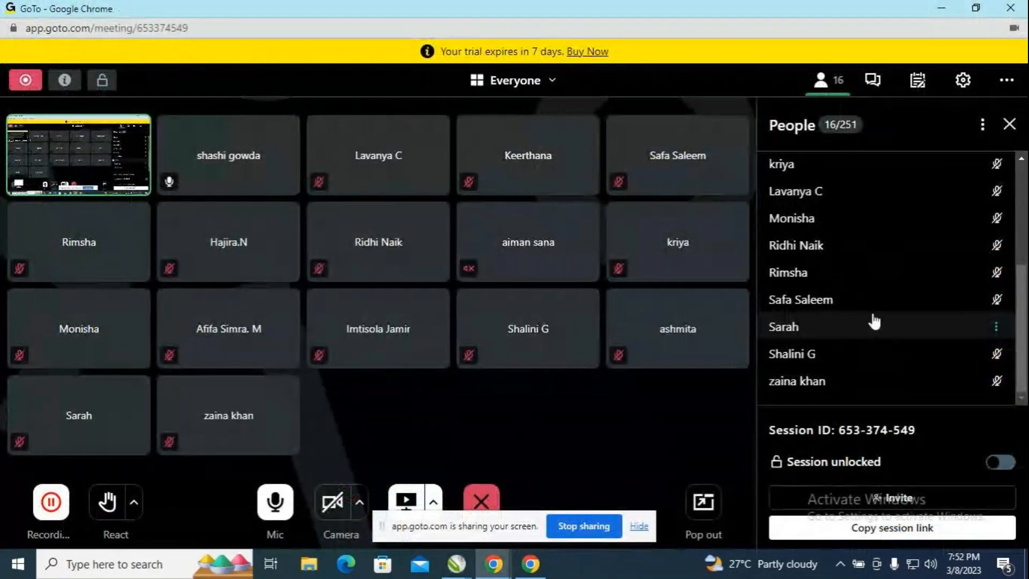
scroll(897, 316, up, 4)
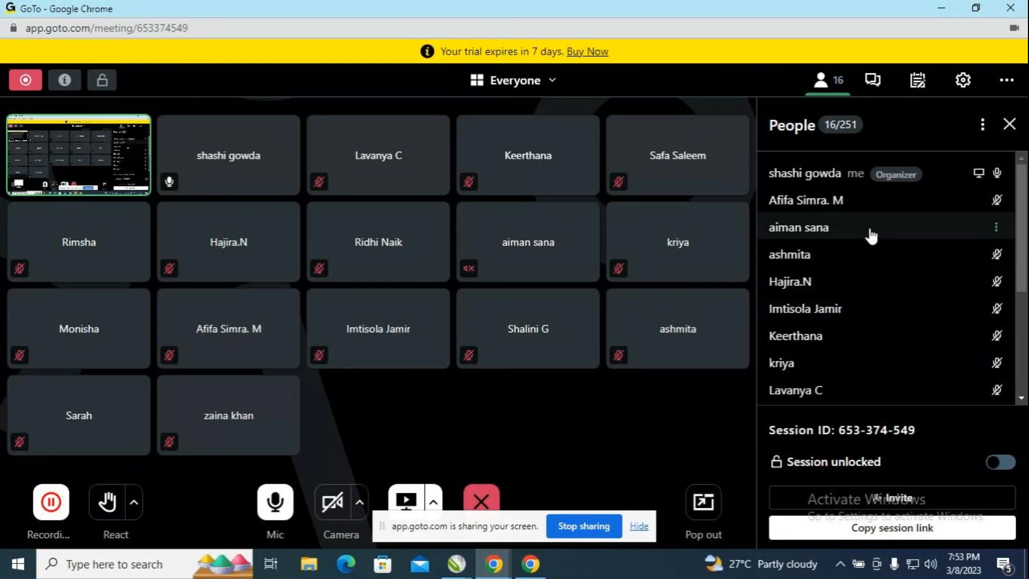
scroll(862, 225, down, 1)
scroll(863, 218, down, 3)
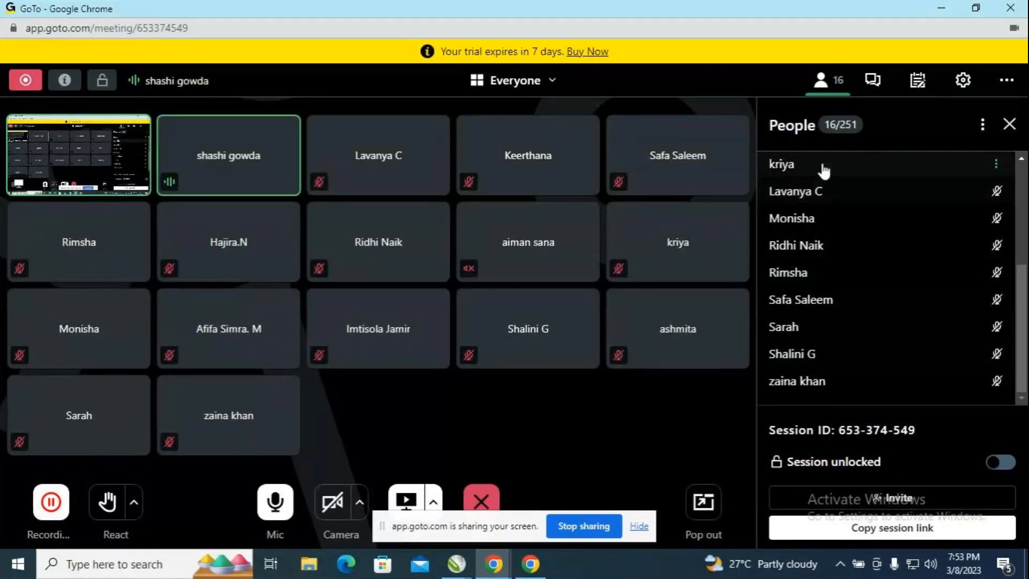
scroll(853, 197, up, 1)
scroll(853, 197, up, 3)
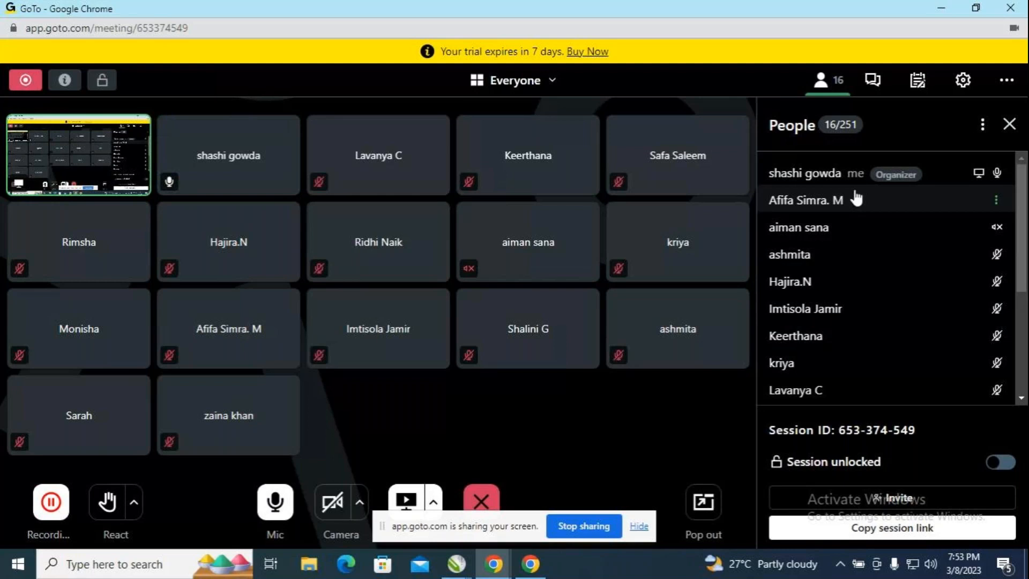
scroll(857, 287, down, 5)
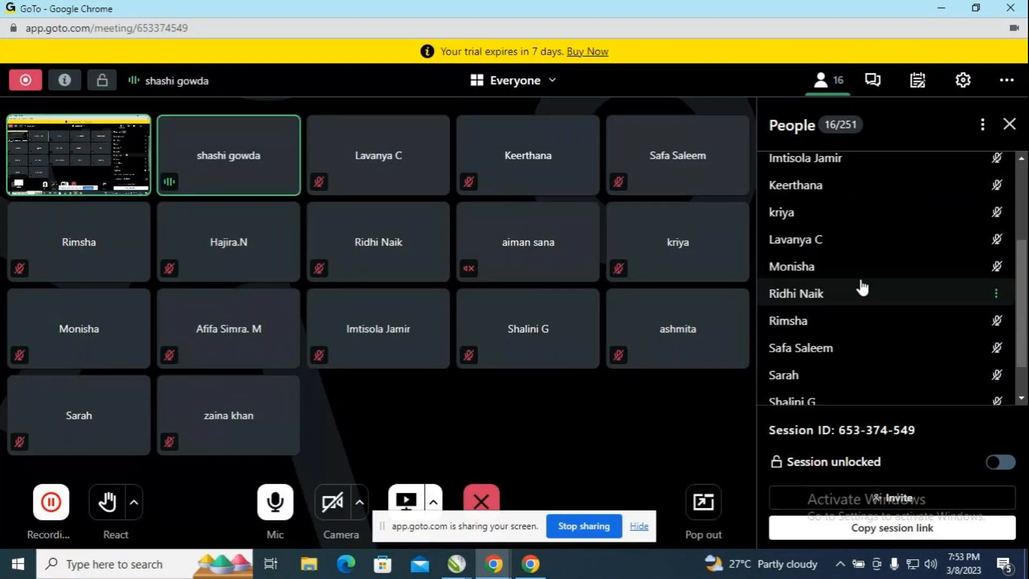
scroll(861, 288, down, 2)
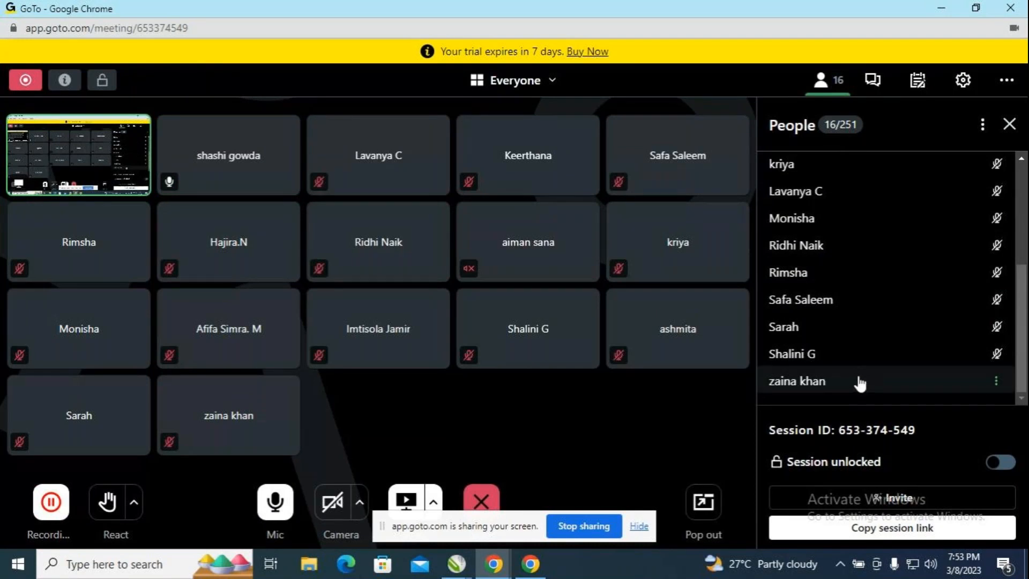
scroll(860, 383, up, 5)
scroll(860, 384, up, 2)
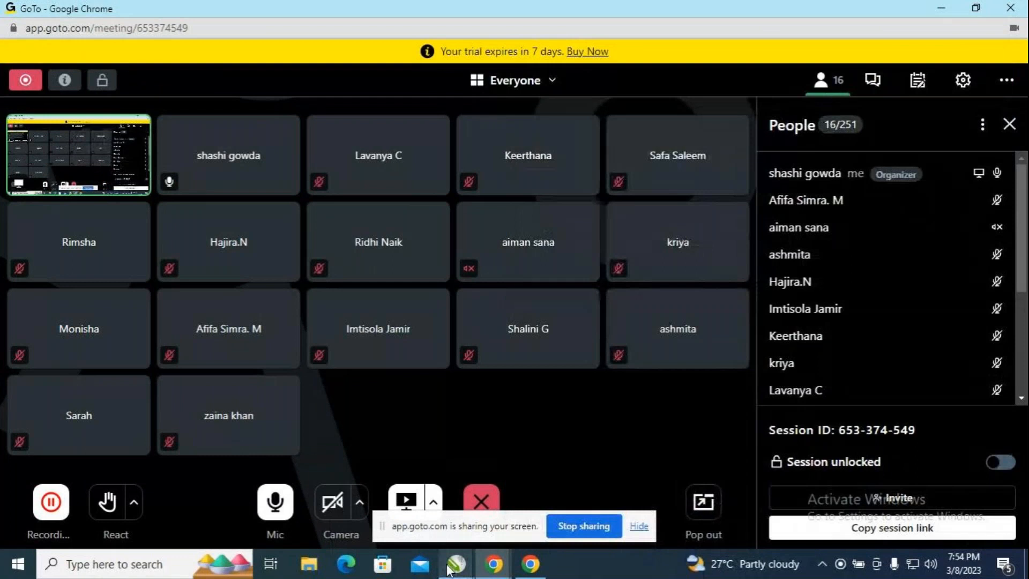
Return to the Untitled-2 drawing and compare the reference emblem with the recreated elephant and ring.
mouse_move(457, 563)
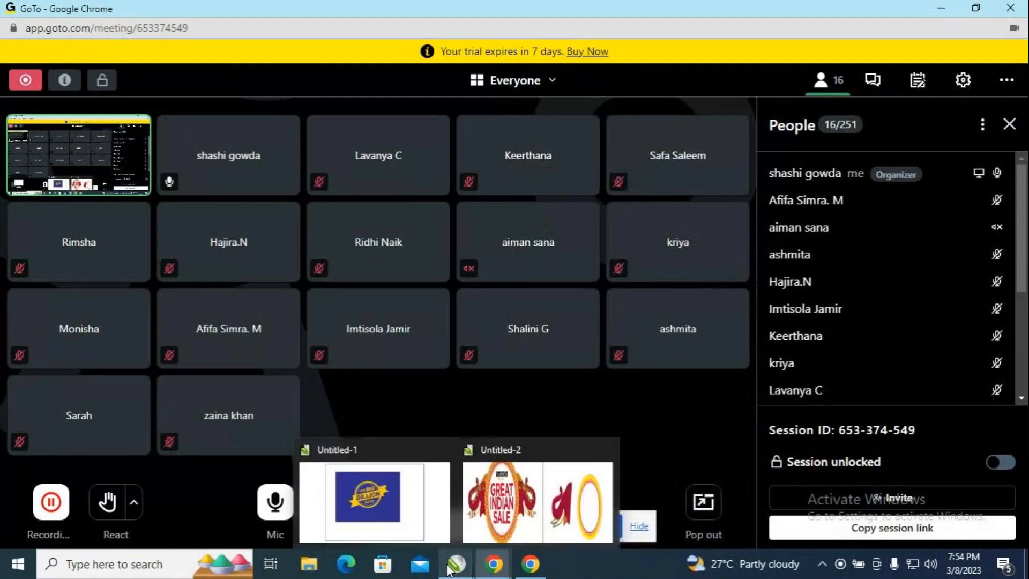
click(583, 502)
scroll(729, 300, down, 2)
scroll(738, 319, down, 2)
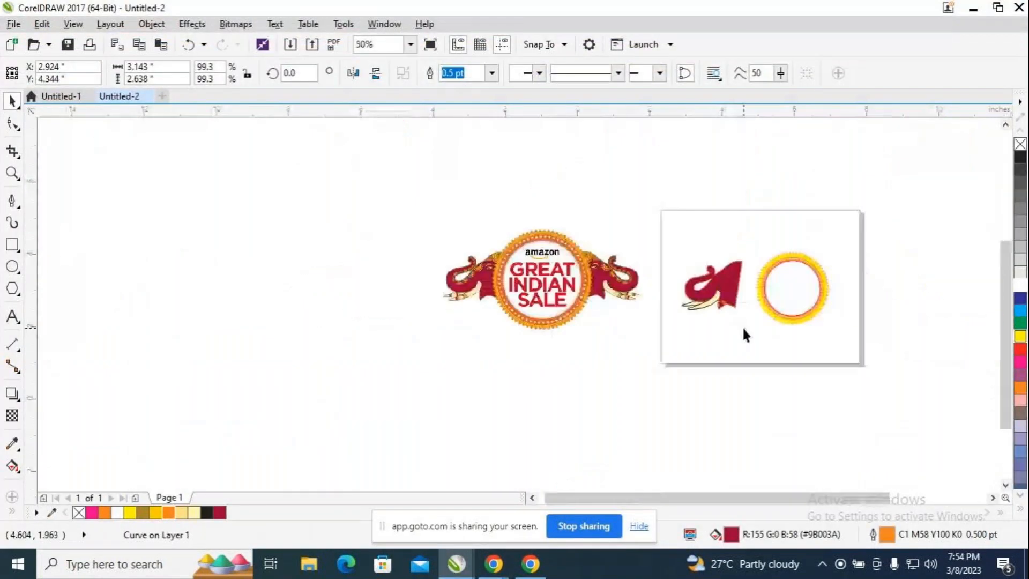
scroll(745, 368, up, 1)
scroll(747, 466, down, 1)
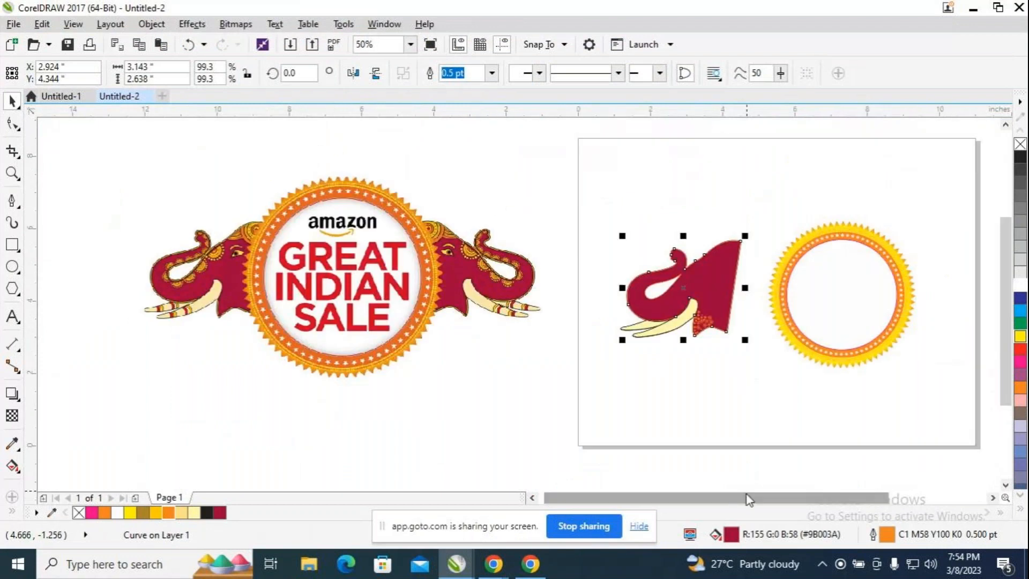
Examine the reference elephant's trunk, tusk and forehead decorations up close and compare them with the recreated elephant and ring.
drag(748, 499, 814, 499)
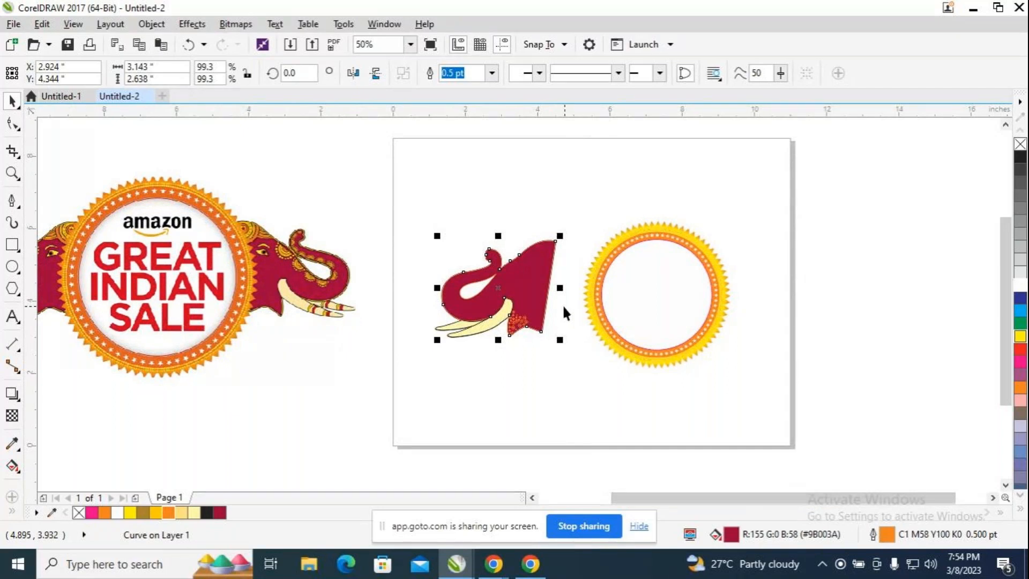
scroll(562, 304, up, 1)
scroll(561, 312, up, 1)
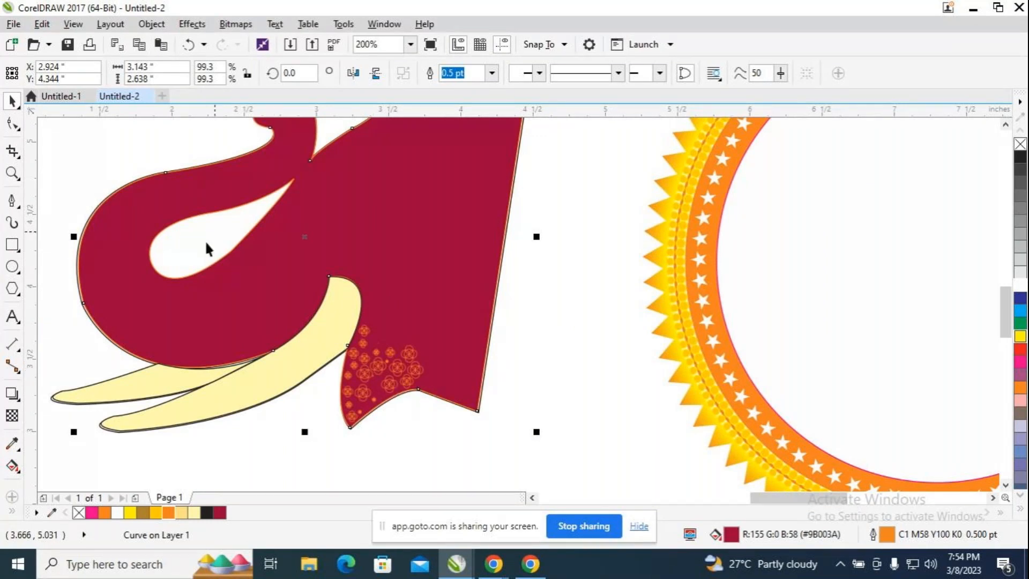
drag(786, 494, 714, 491)
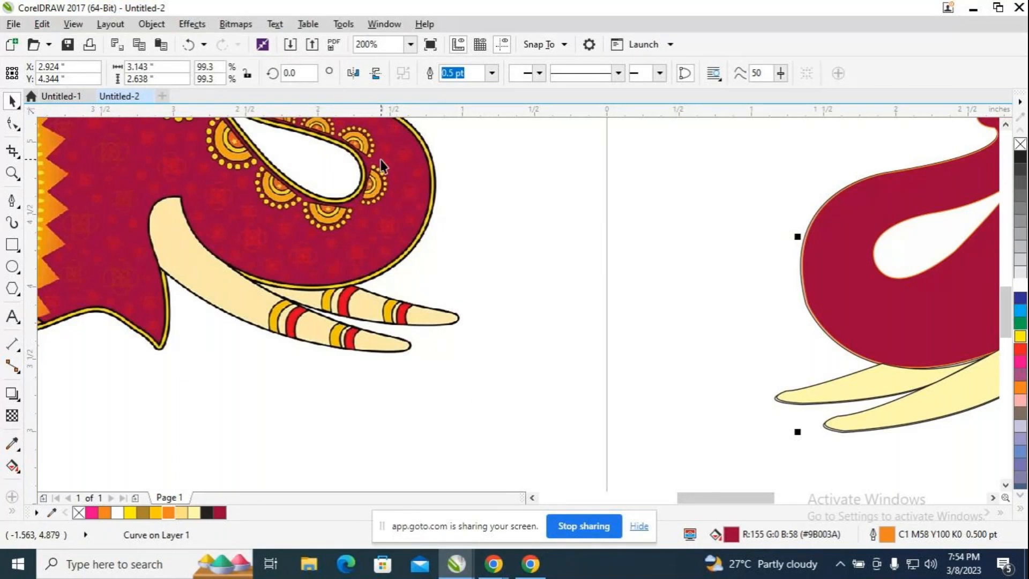
drag(713, 500, 661, 467)
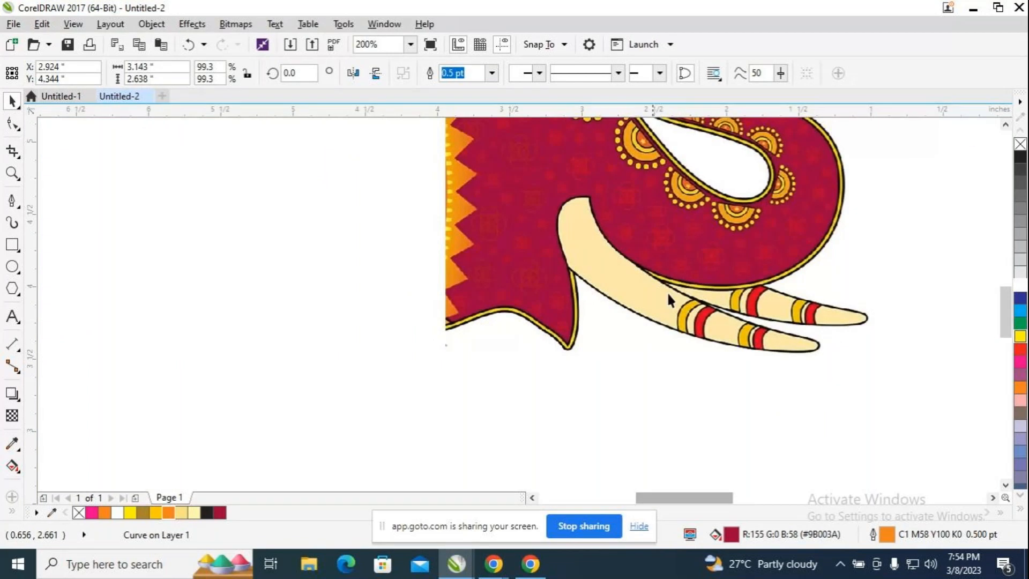
drag(1002, 321, 998, 287)
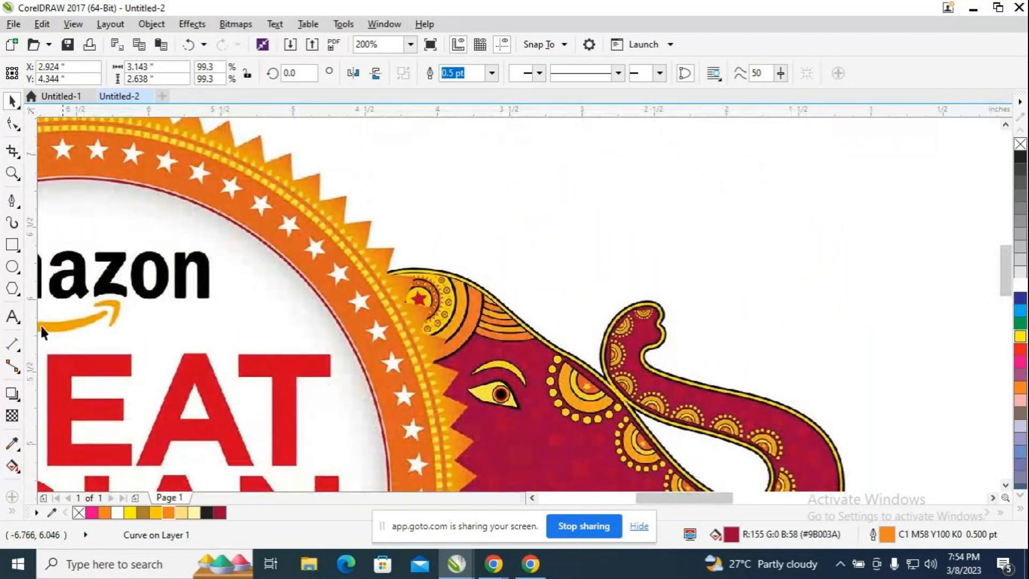
scroll(563, 410, down, 2)
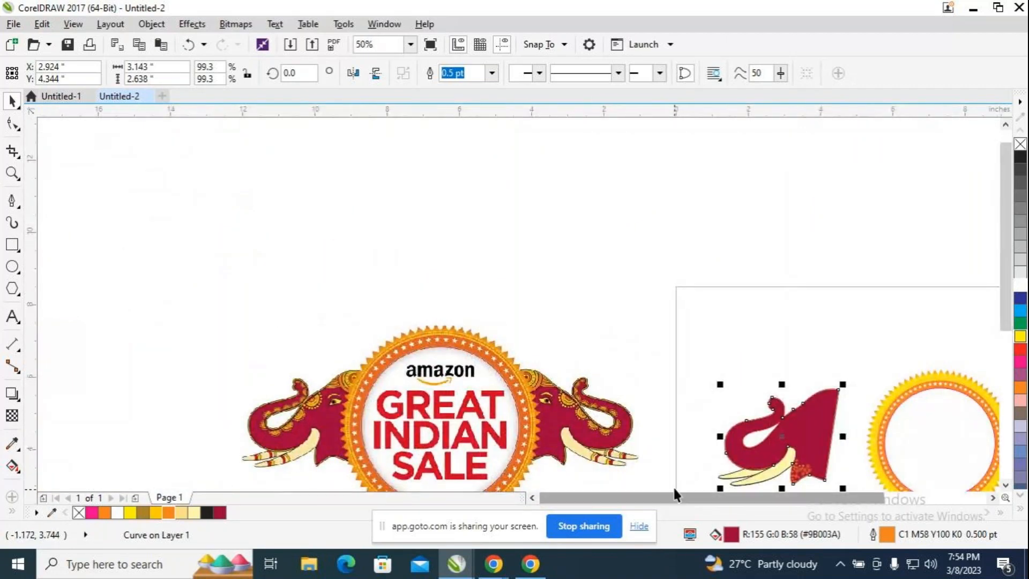
drag(674, 490, 704, 485)
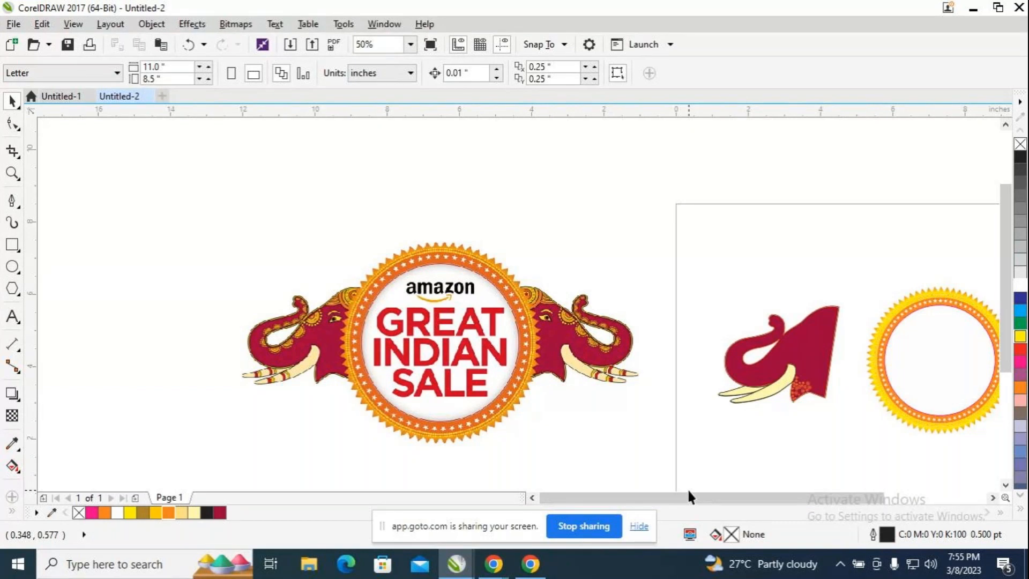
drag(690, 492, 730, 508)
scroll(653, 436, up, 2)
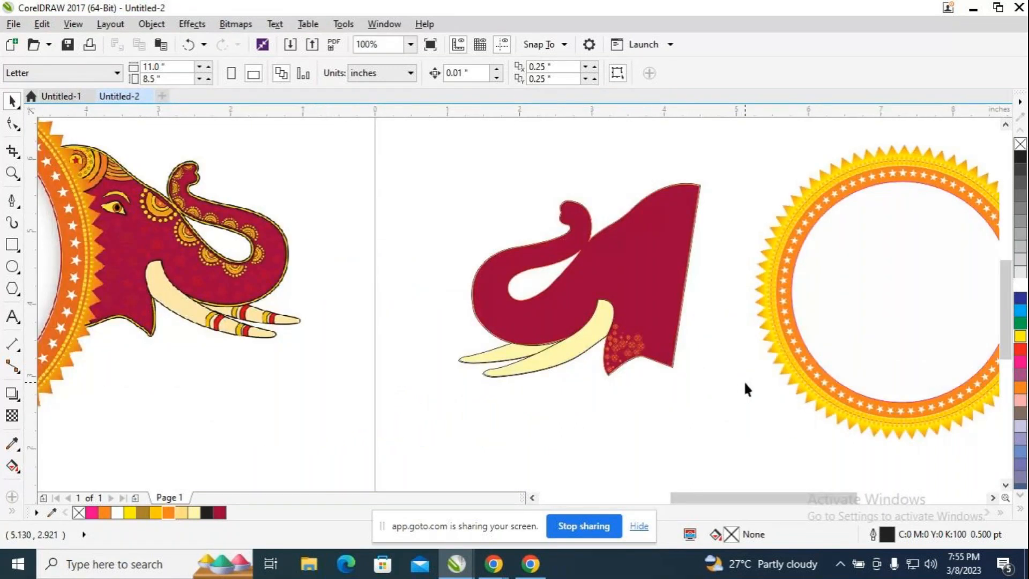
scroll(770, 398, down, 2)
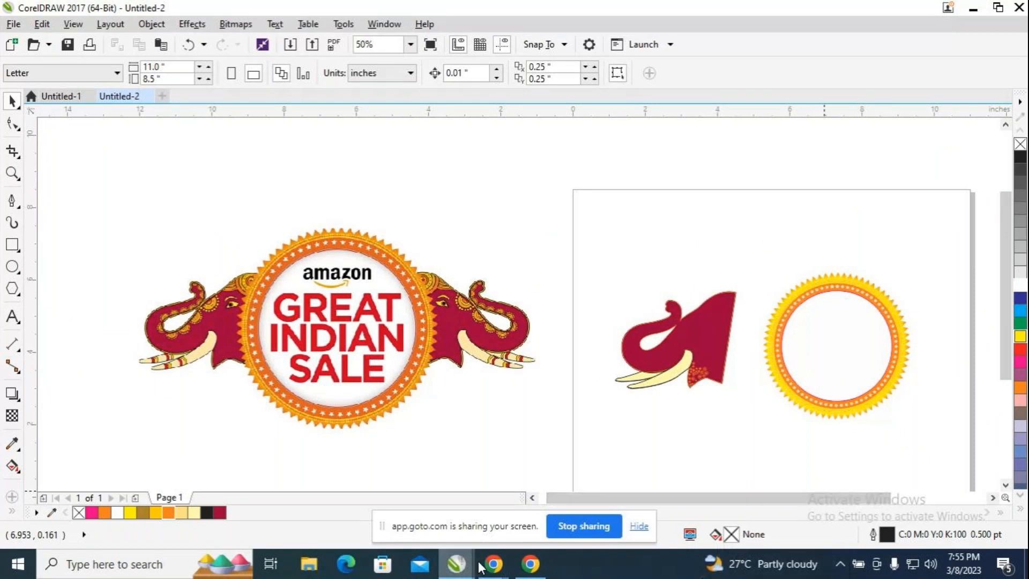
Check the GoTo meeting window and return to the Untitled-2 drawing in CorelDRAW.
mouse_move(490, 568)
click(548, 510)
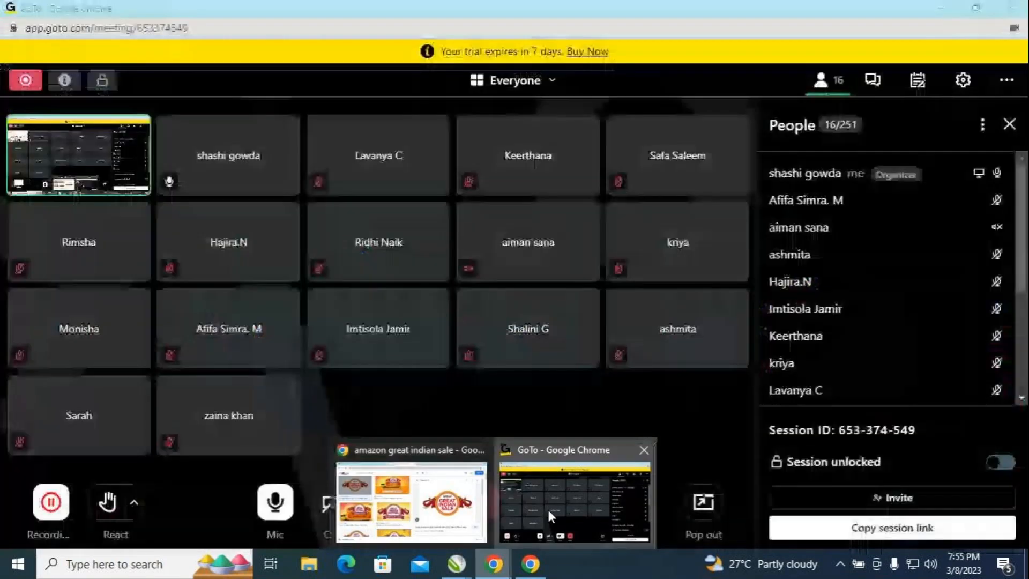
click(501, 568)
mouse_move(457, 566)
click(486, 500)
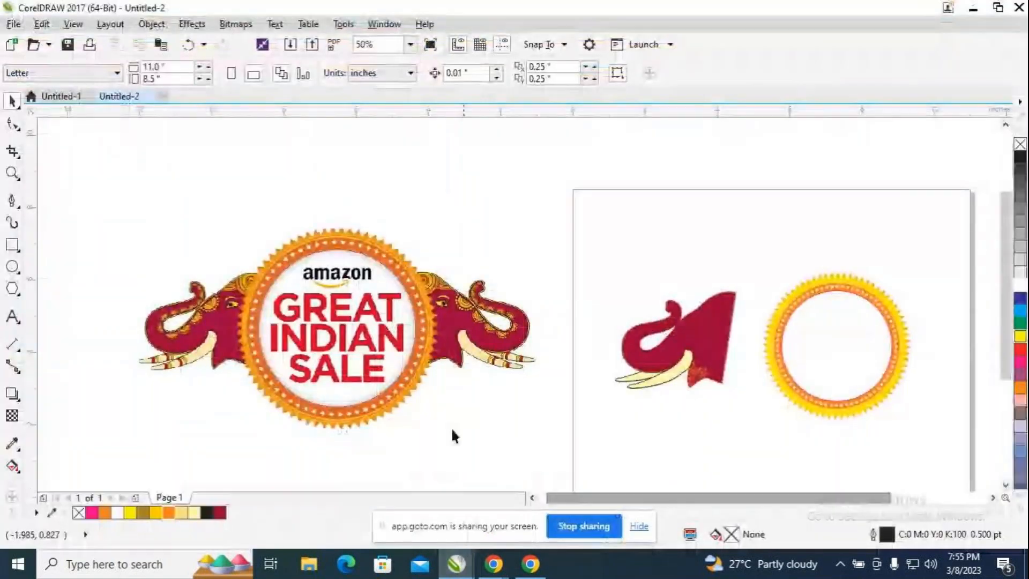
Save the drawing in the Documents folder as a CDR file named "123 corel".
click(20, 26)
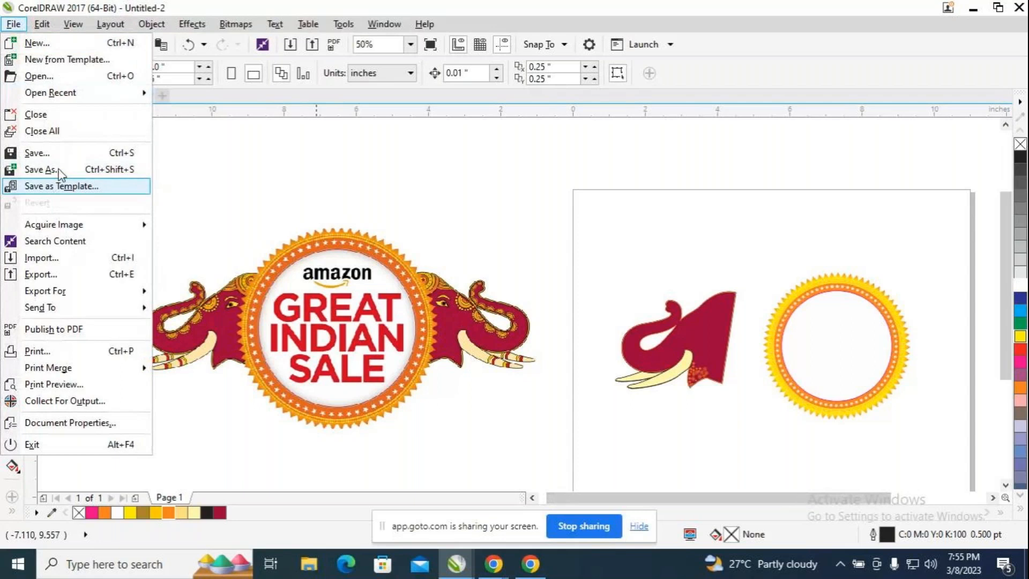
click(62, 155)
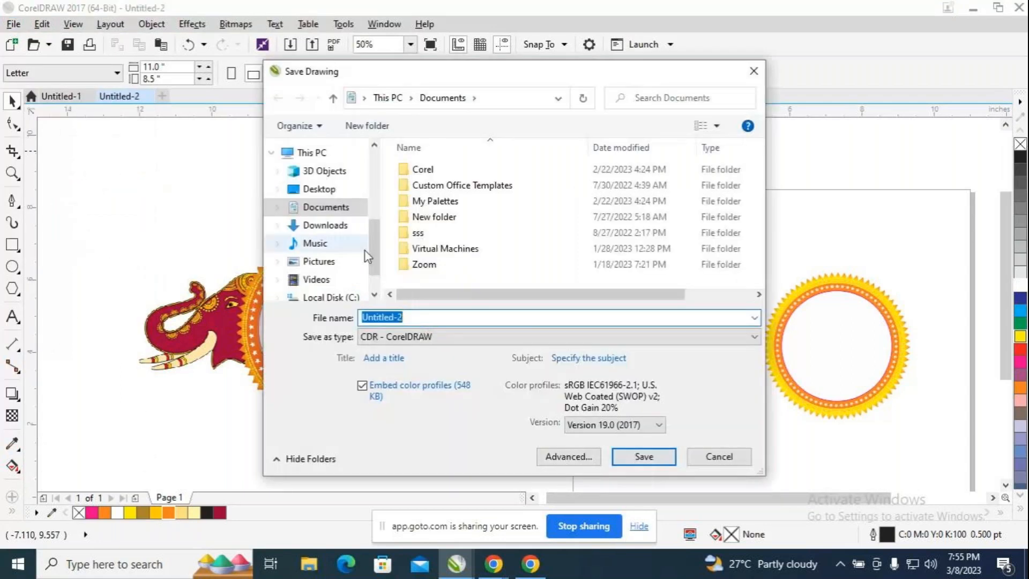
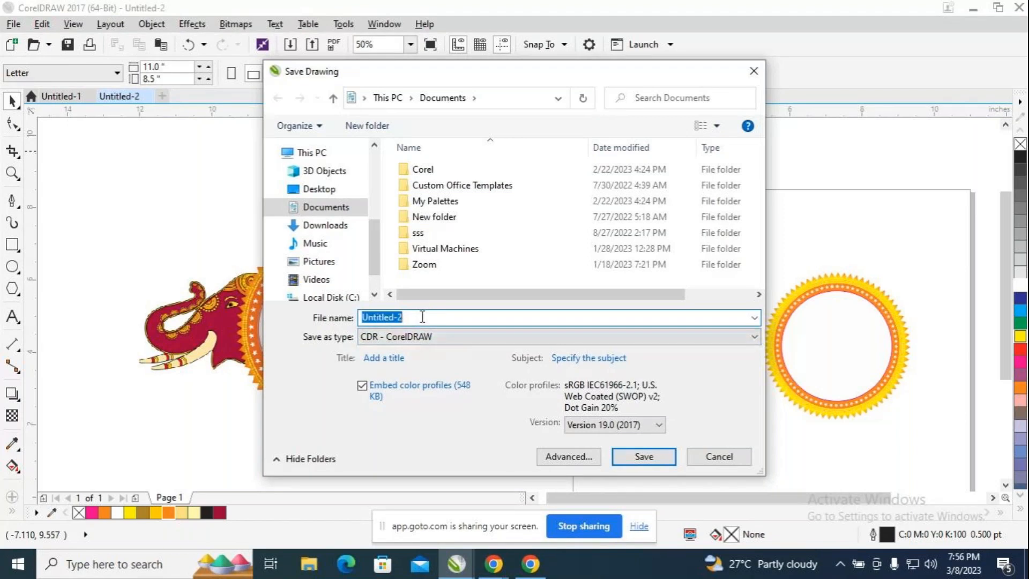
key(BackSpace)
text(123 corel)
click(653, 453)
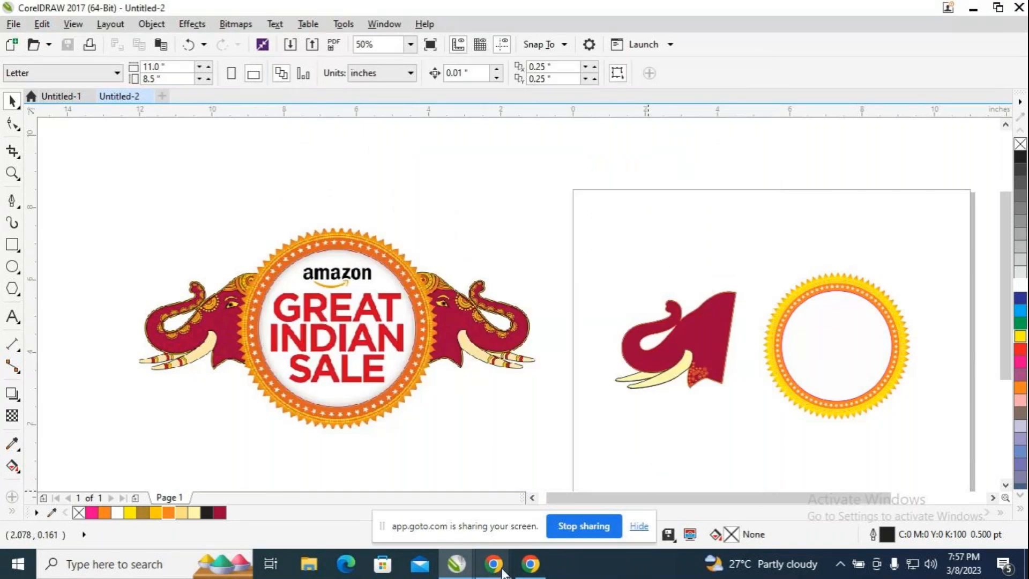
Switch to the GoTo meeting window to view the participants.
mouse_move(504, 572)
click(554, 501)
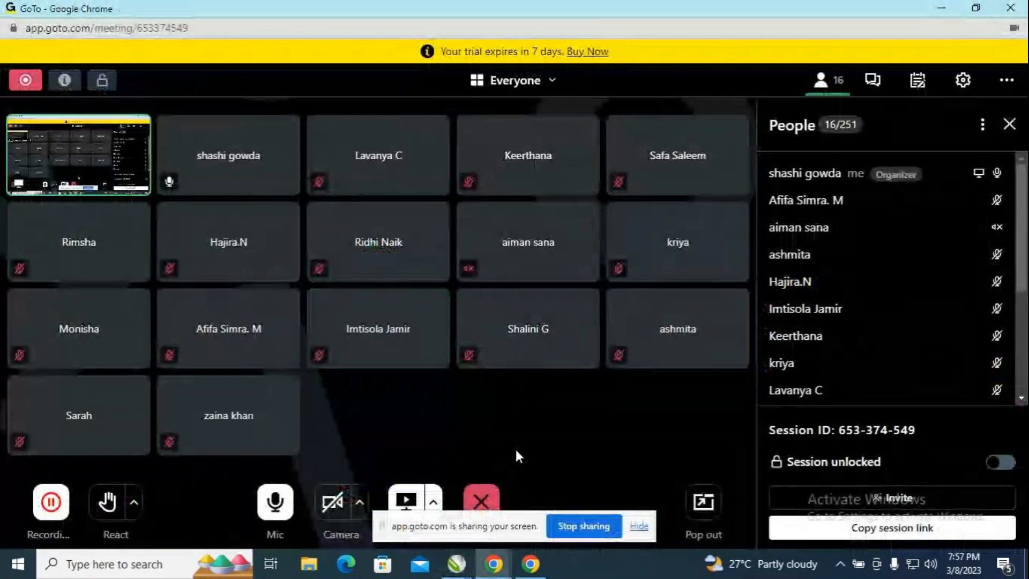